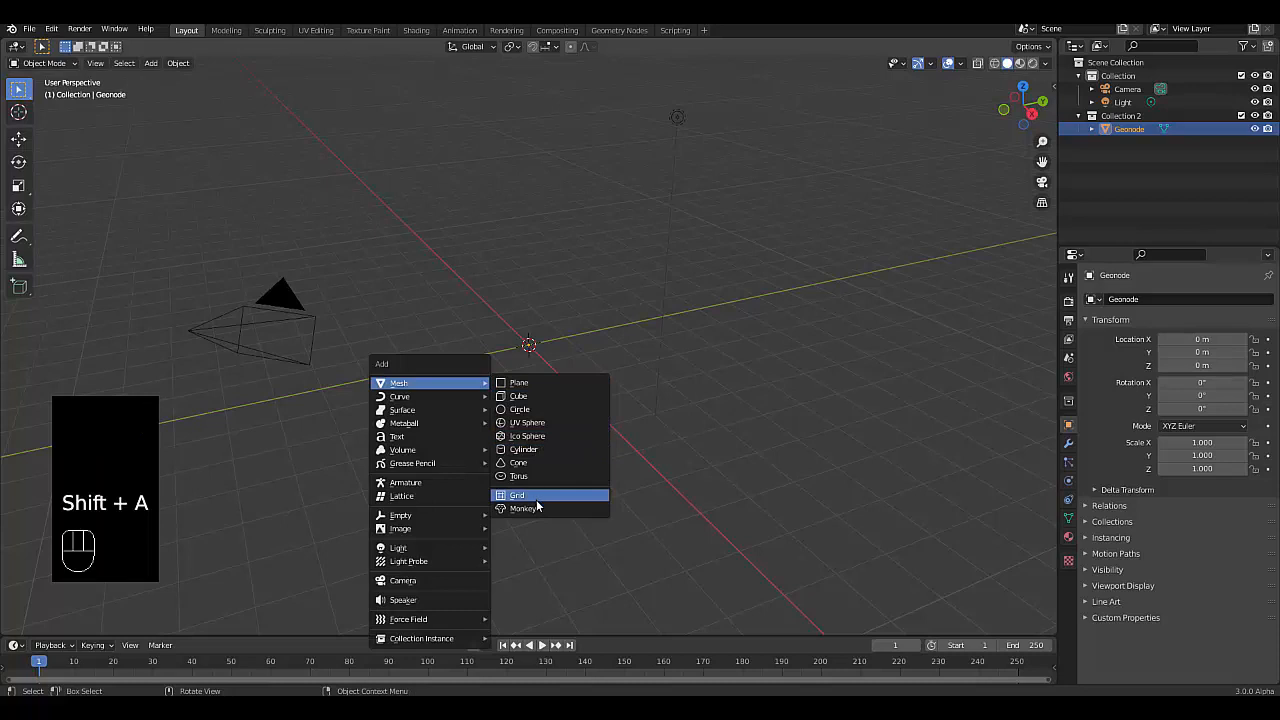
- Add a grid mesh with 100 by 100 subdivisions and a size of 5 m
left_click(536, 500)
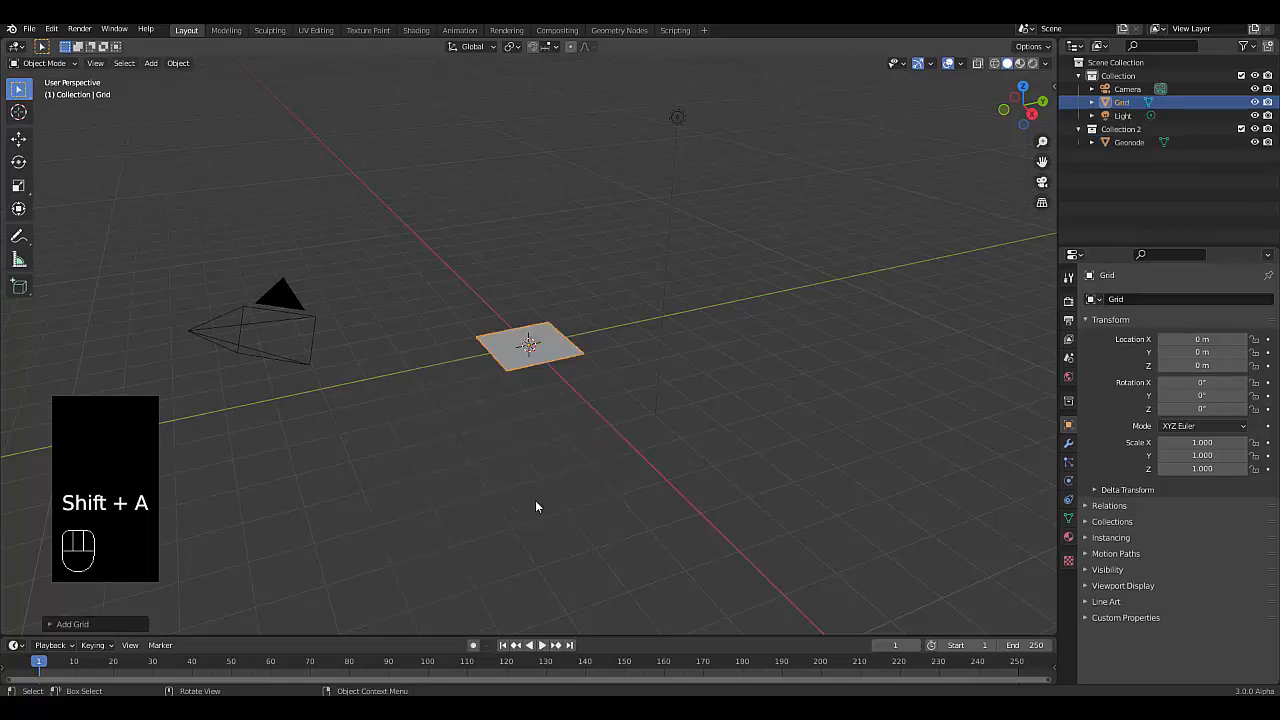
left_click(72, 624)
left_click(171, 478)
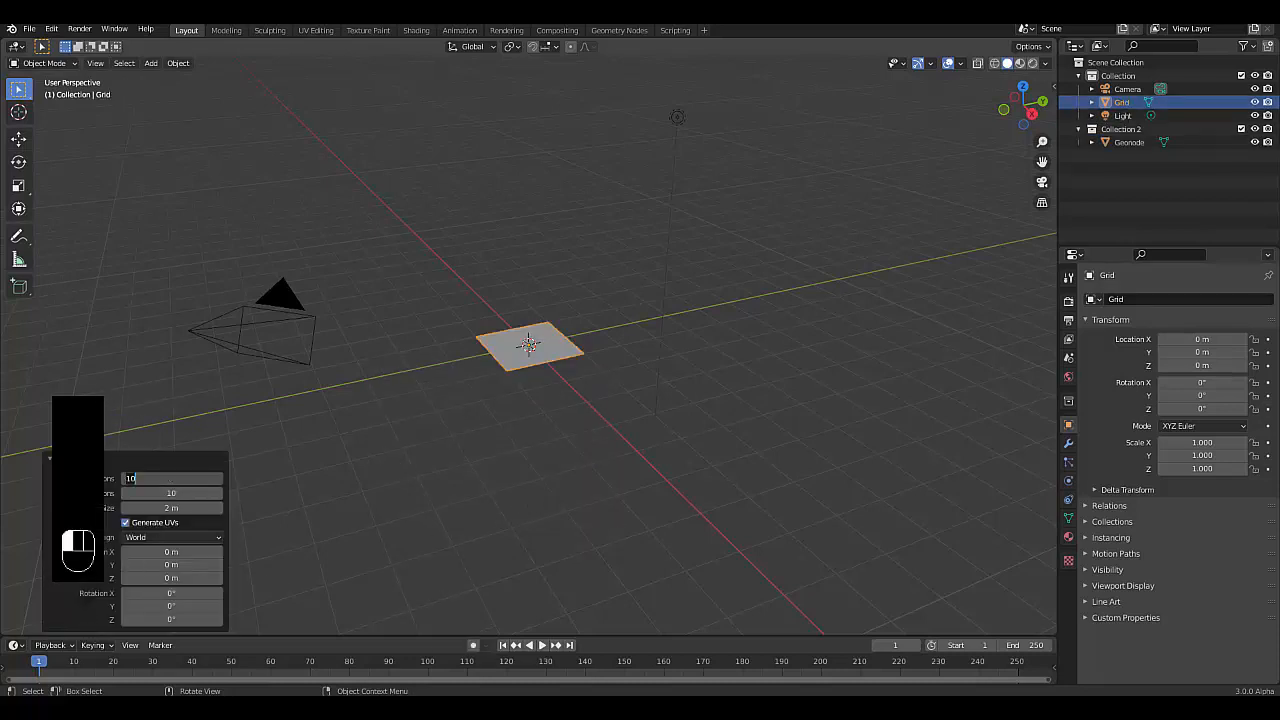
type("100")
left_click(160, 493)
type("100")
left_click(186, 508)
type("5")
key("Return")
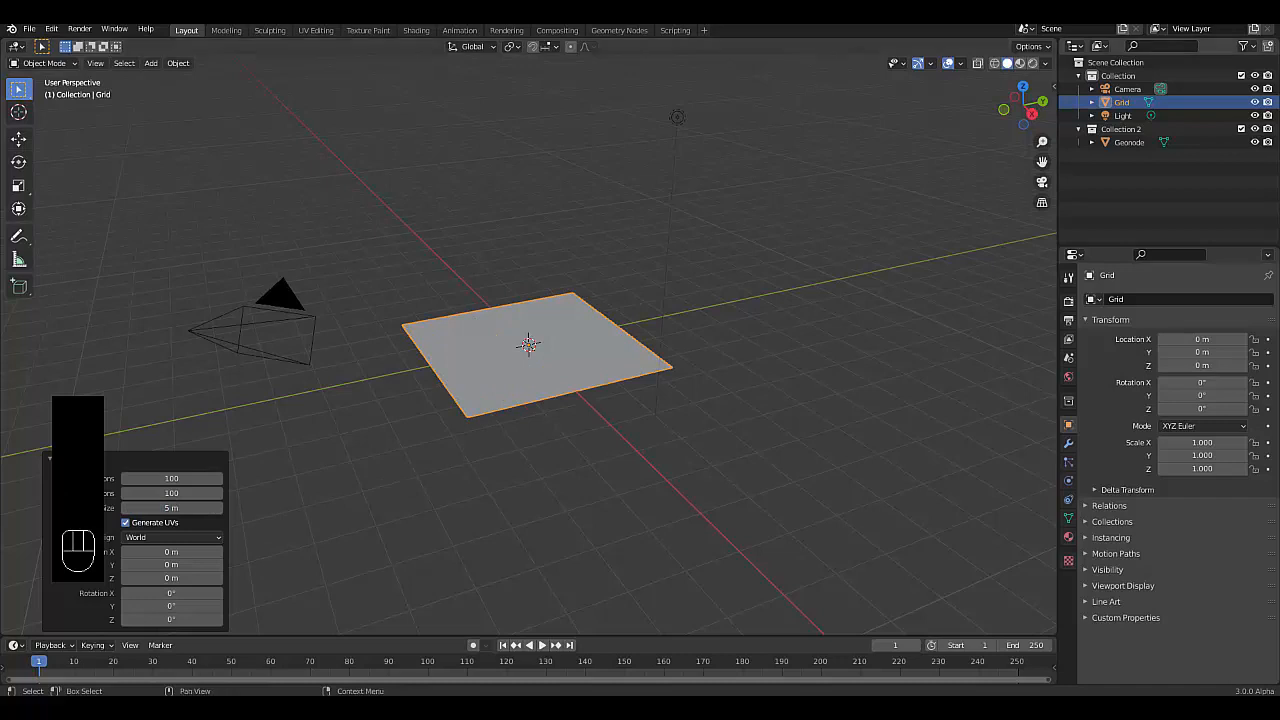
- Move the Grid object into Collection 2
left_click(891, 230)
left_click(1105, 103)
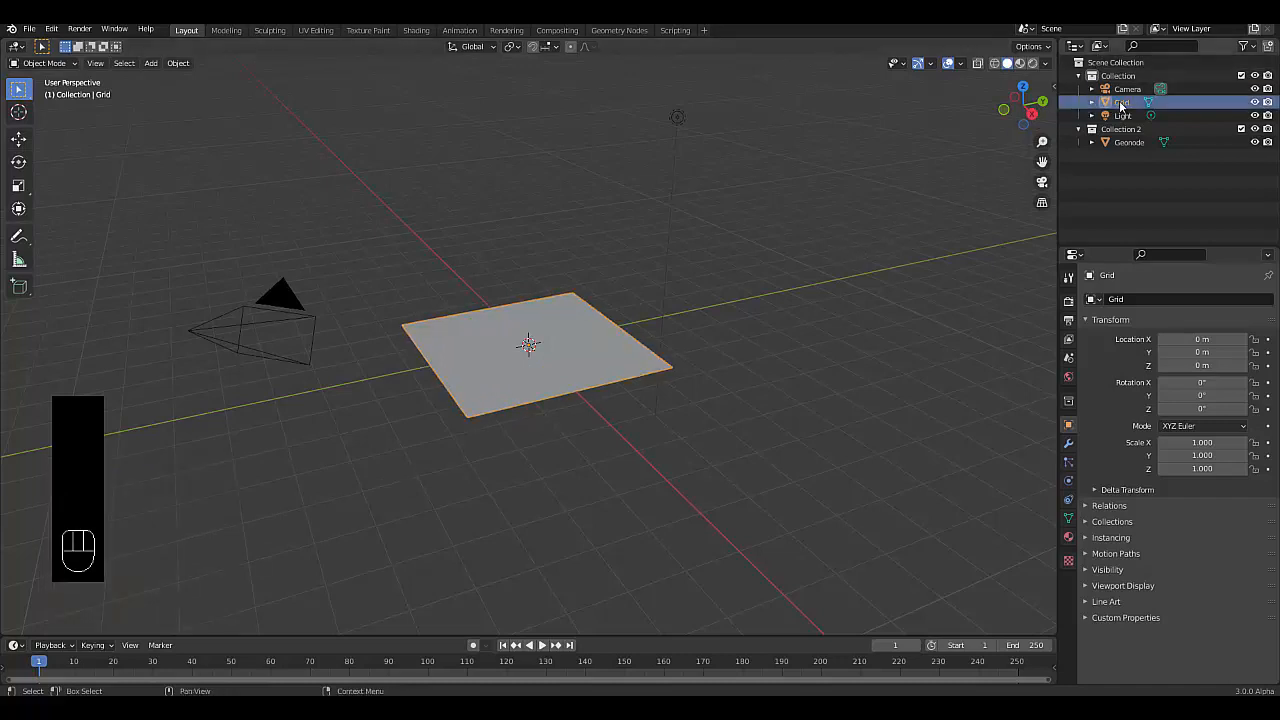
left_click_drag(1105, 103, 1132, 129)
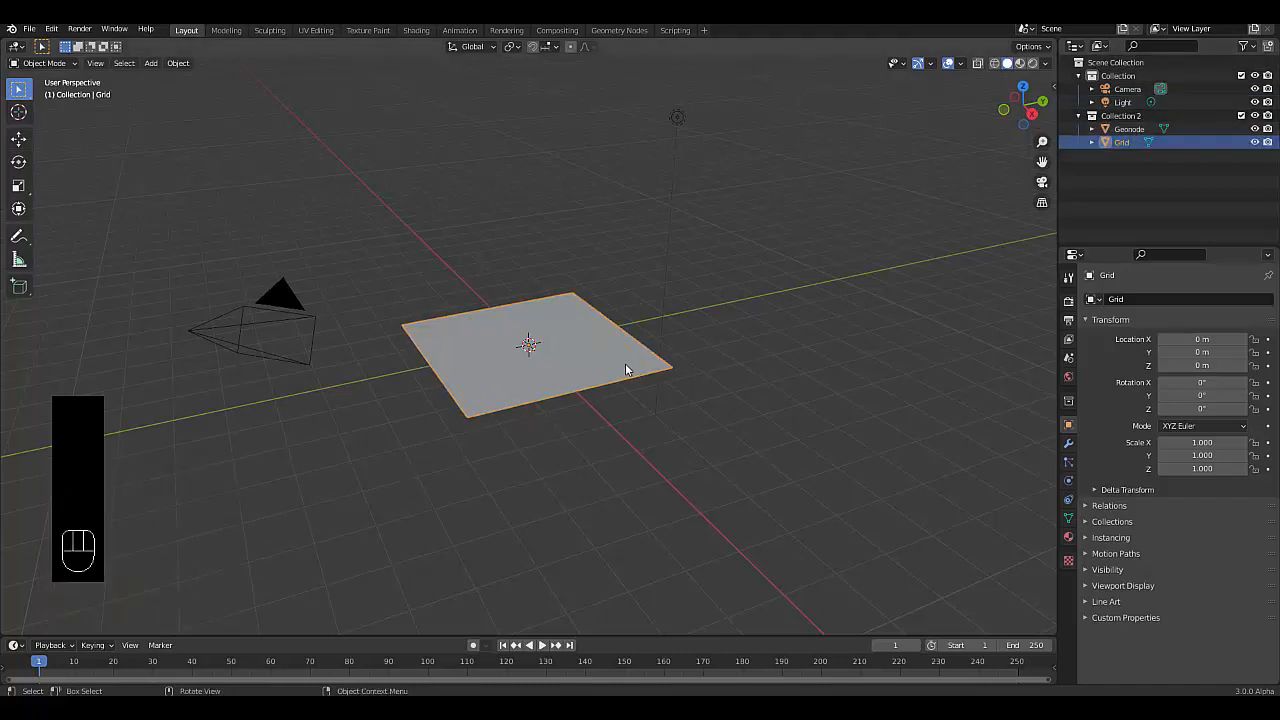
- Add a UV sphere at the centre of the grid plane
key("shift+a")
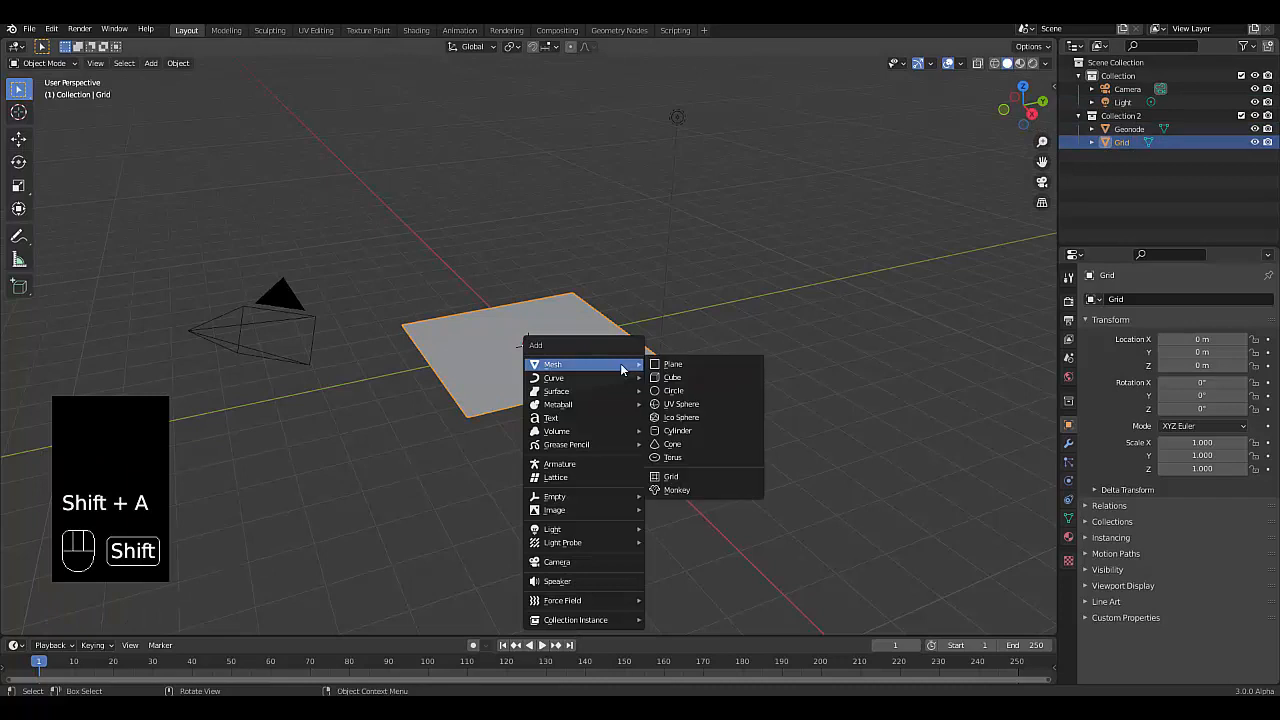
left_click(687, 405)
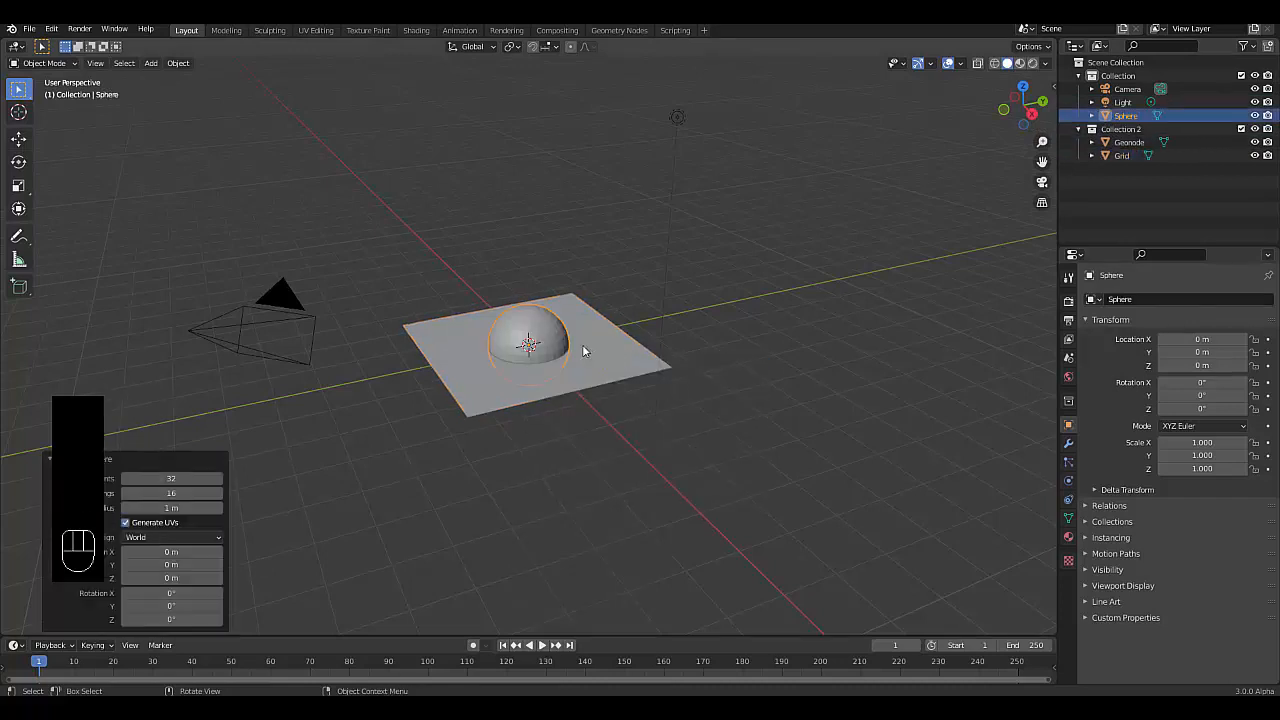
right_click(541, 326)
left_click(541, 318)
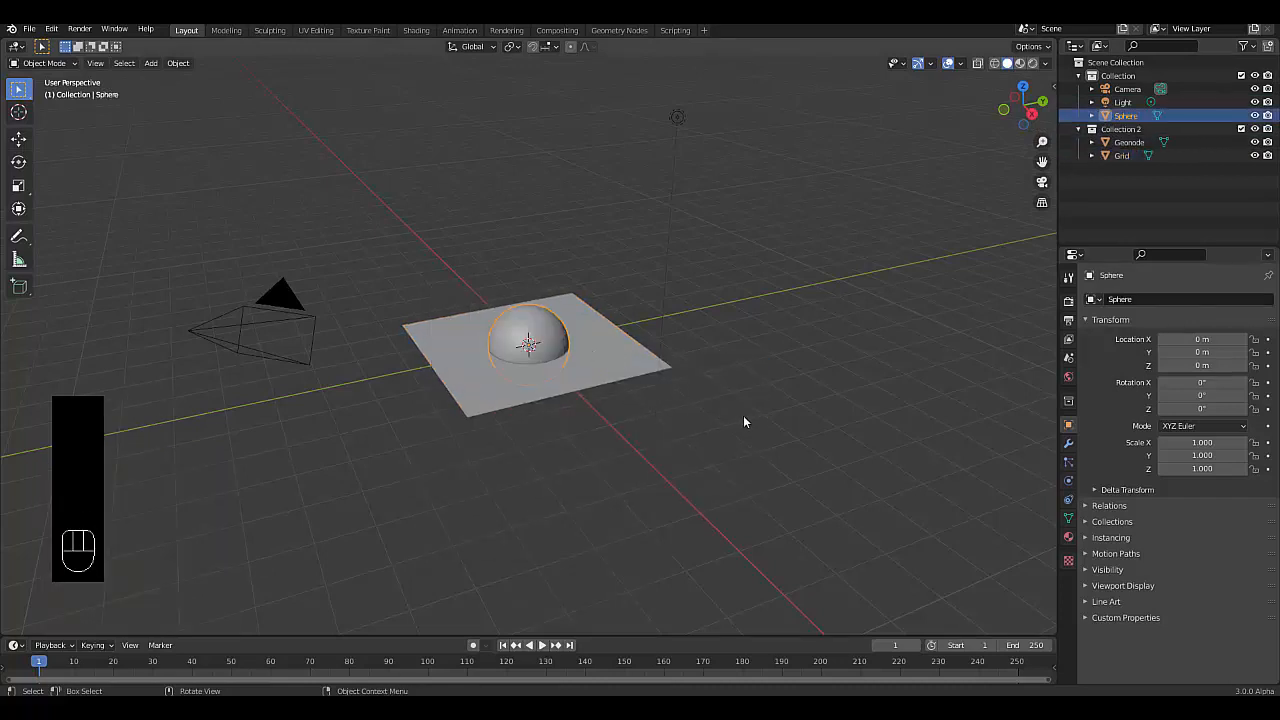
- Scale the sphere uniformly by 0.025 and apply its scale
key("s")
key("0")
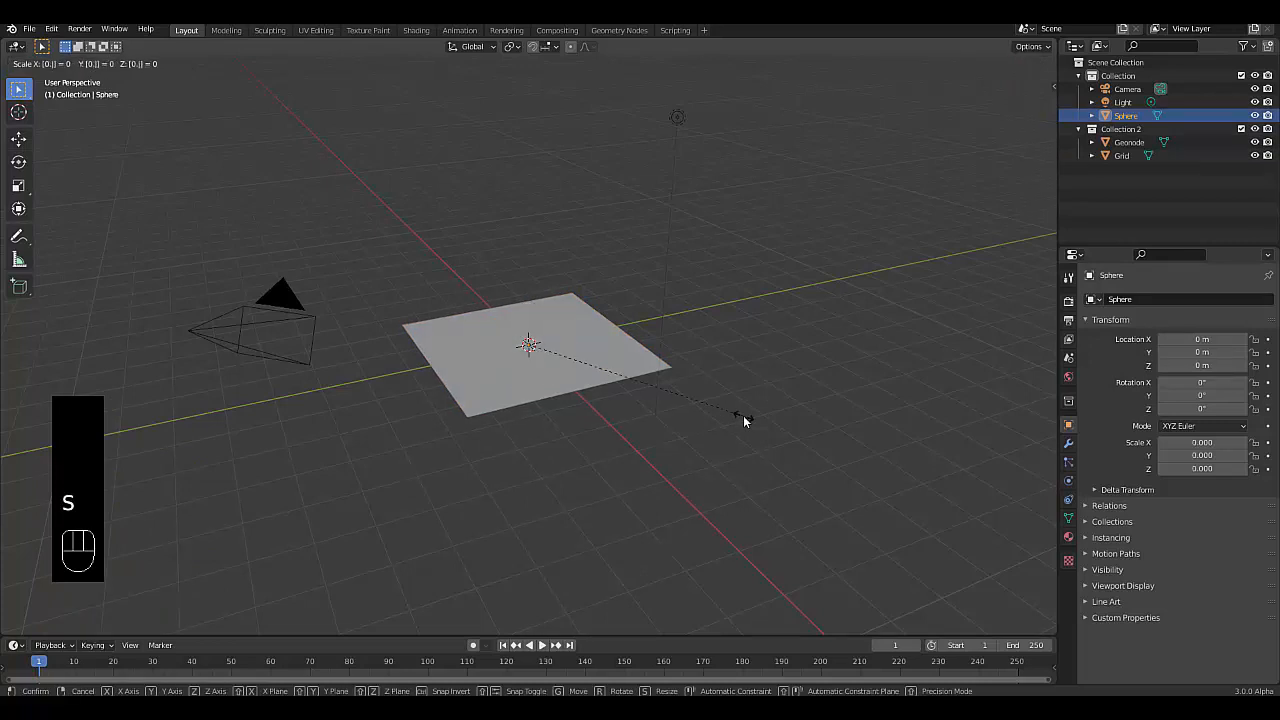
type("025")
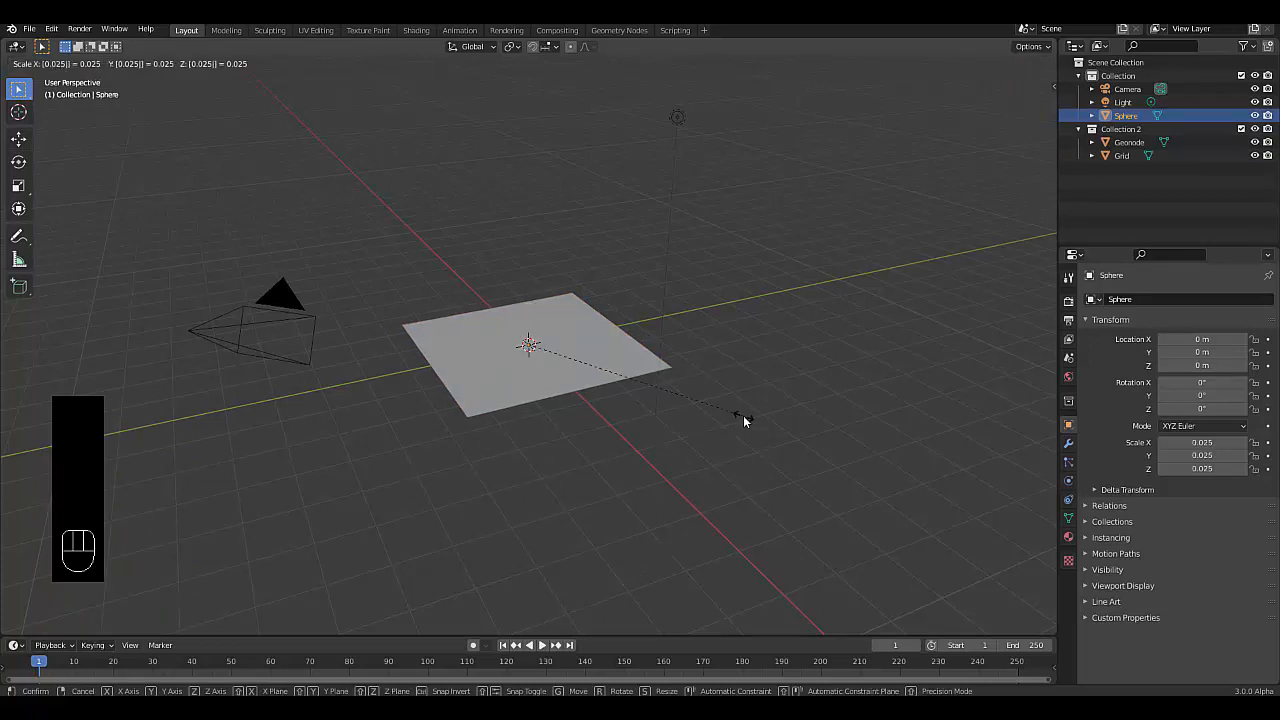
key("Return")
scroll(517, 357, "up", 6)
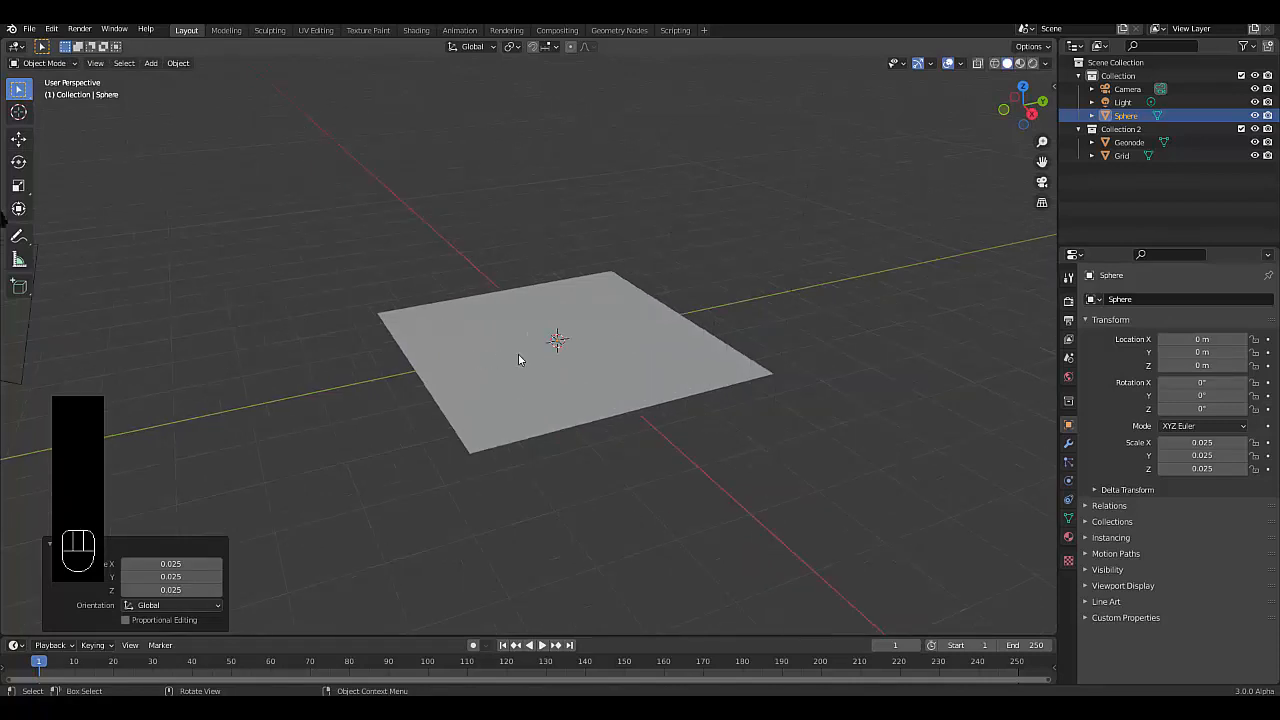
scroll(622, 319, "up", 4)
scroll(676, 326, "down", 9)
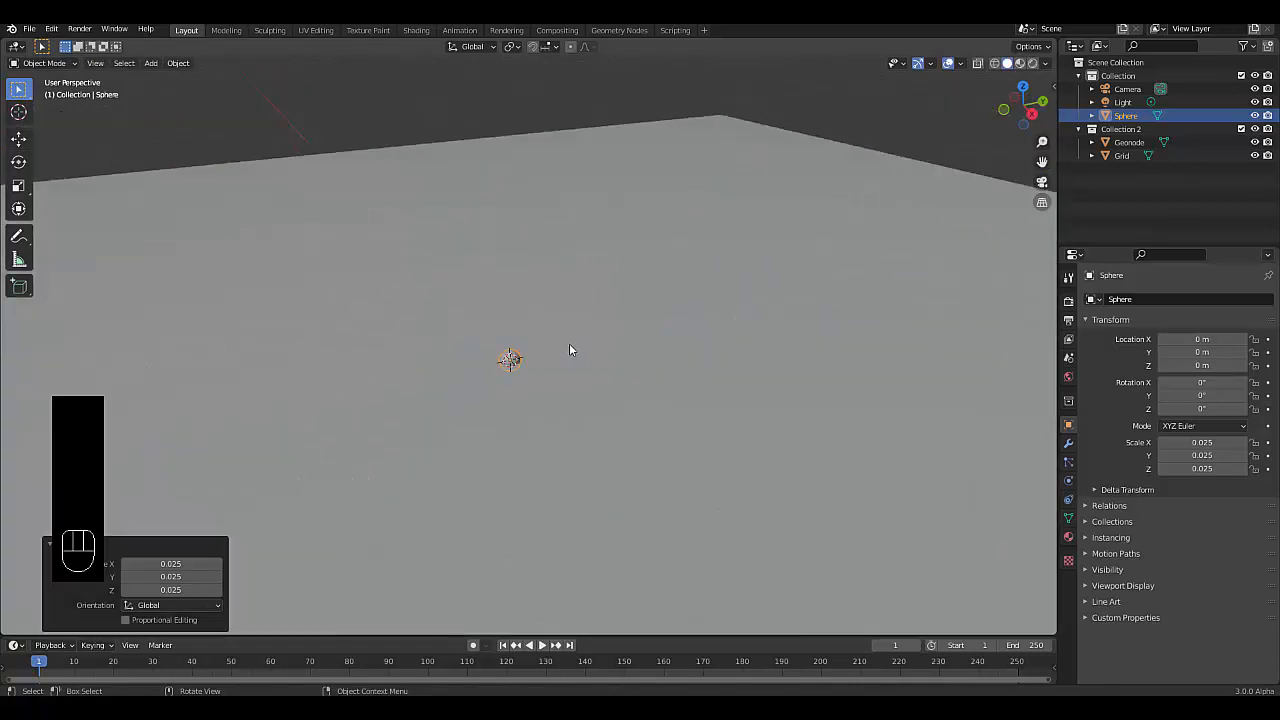
scroll(568, 348, "down", 3)
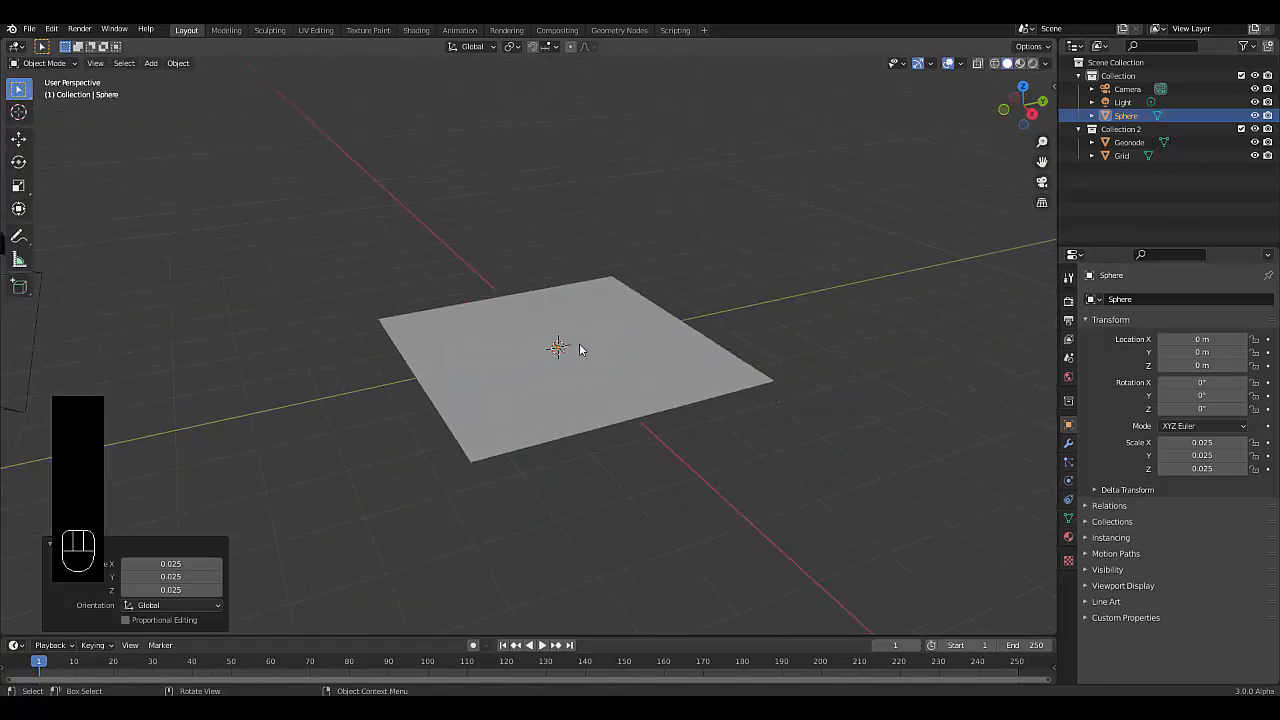
key("ctrl")
key("ctrl+a")
left_click(579, 346)
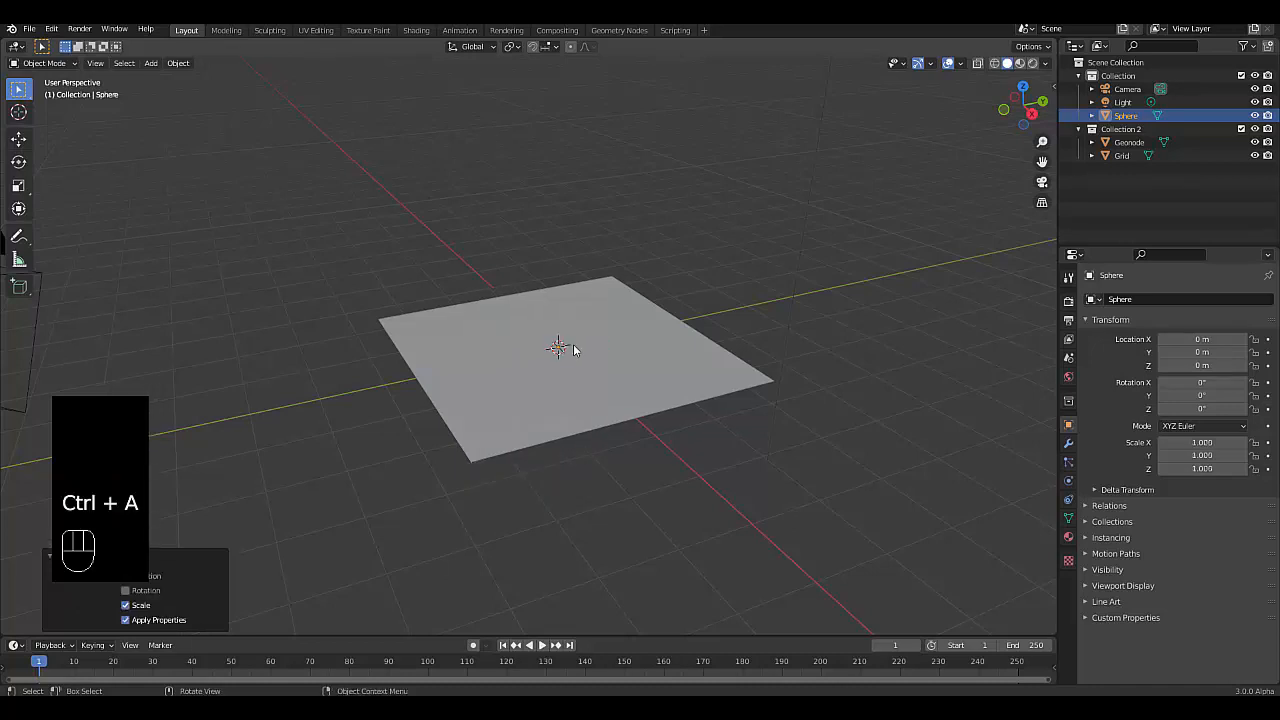
- Move the sphere about 38.23 m along the Y axis, away from the grid
scroll(575, 349, "down", 5)
key("g")
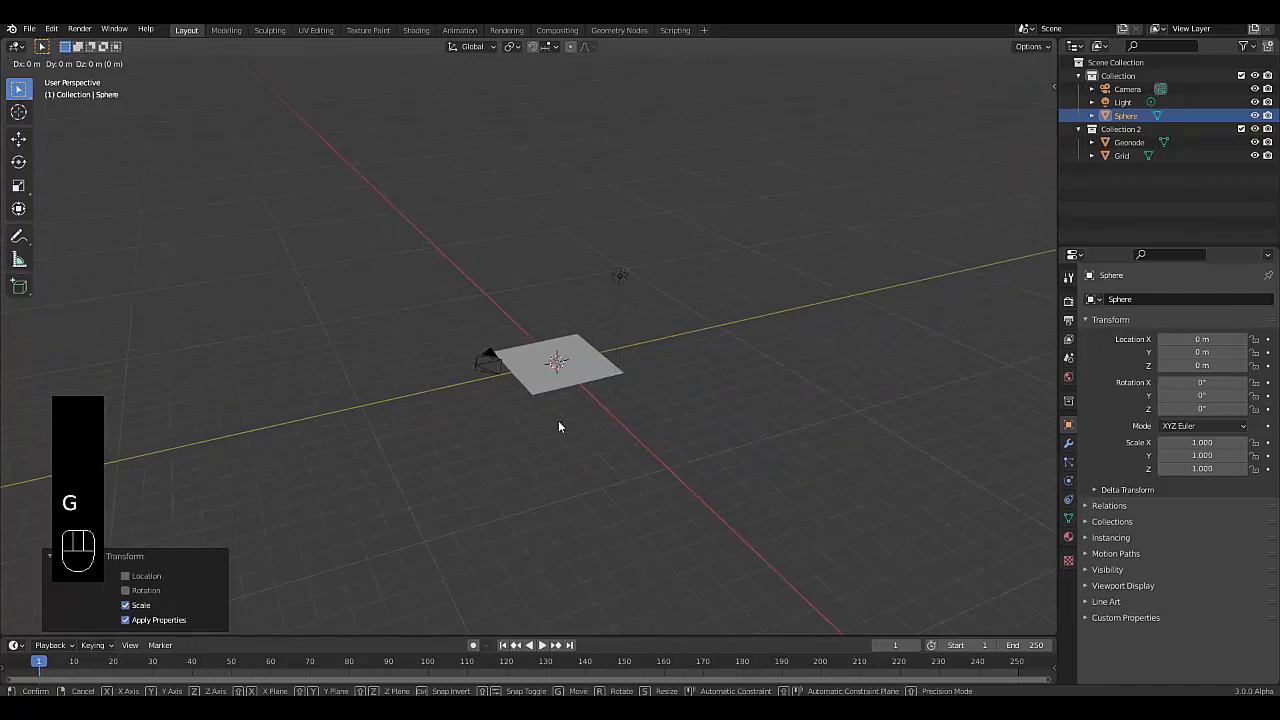
key("y")
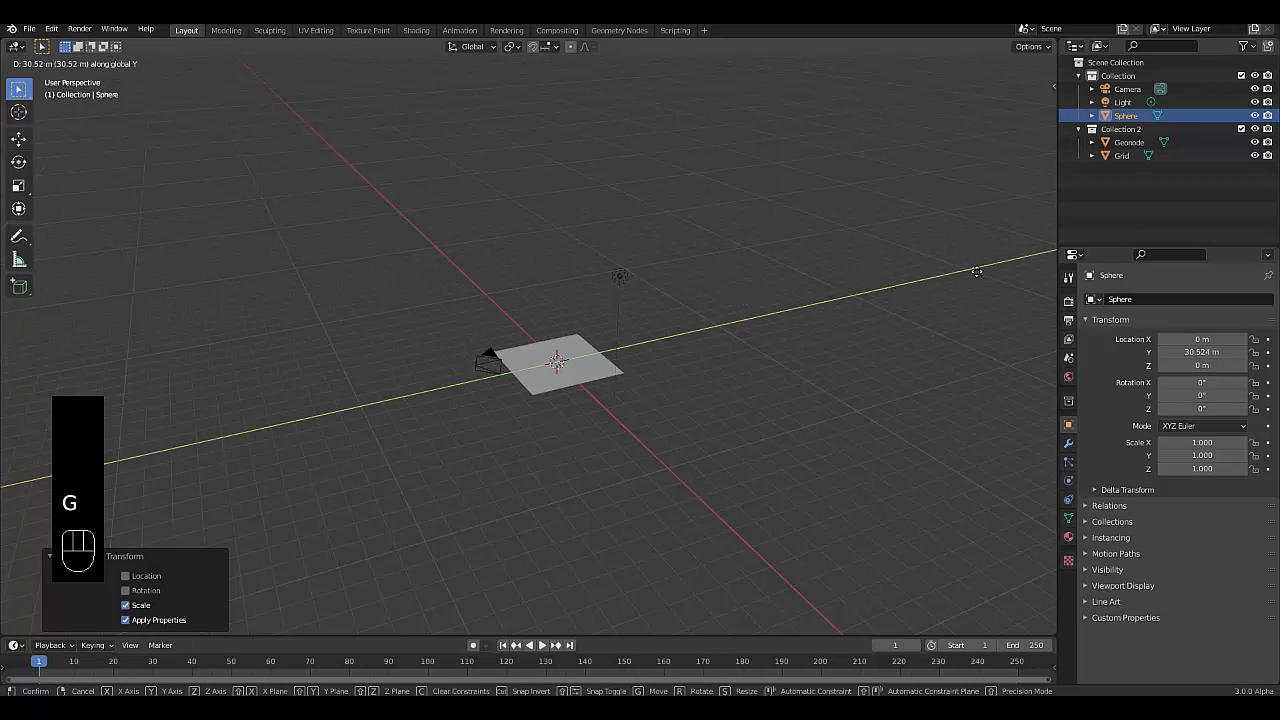
left_click(1040, 258)
scroll(956, 304, "down", 3)
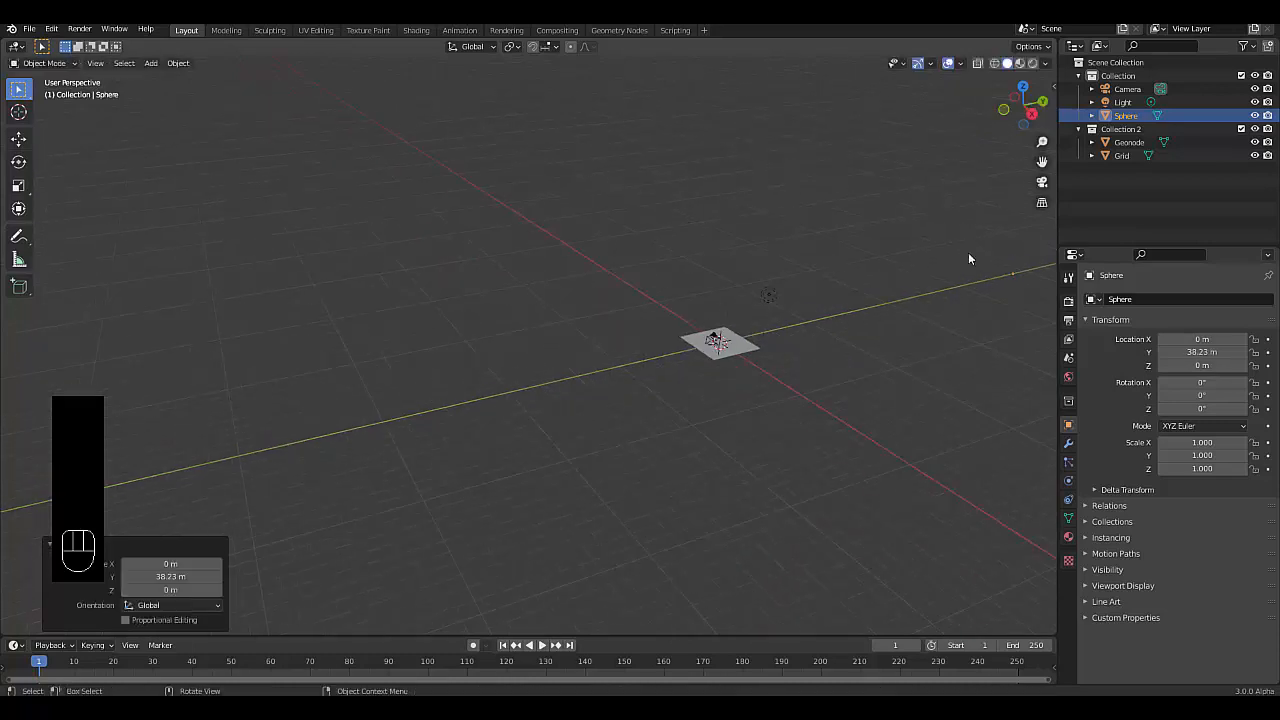
scroll(721, 386, "up", 5)
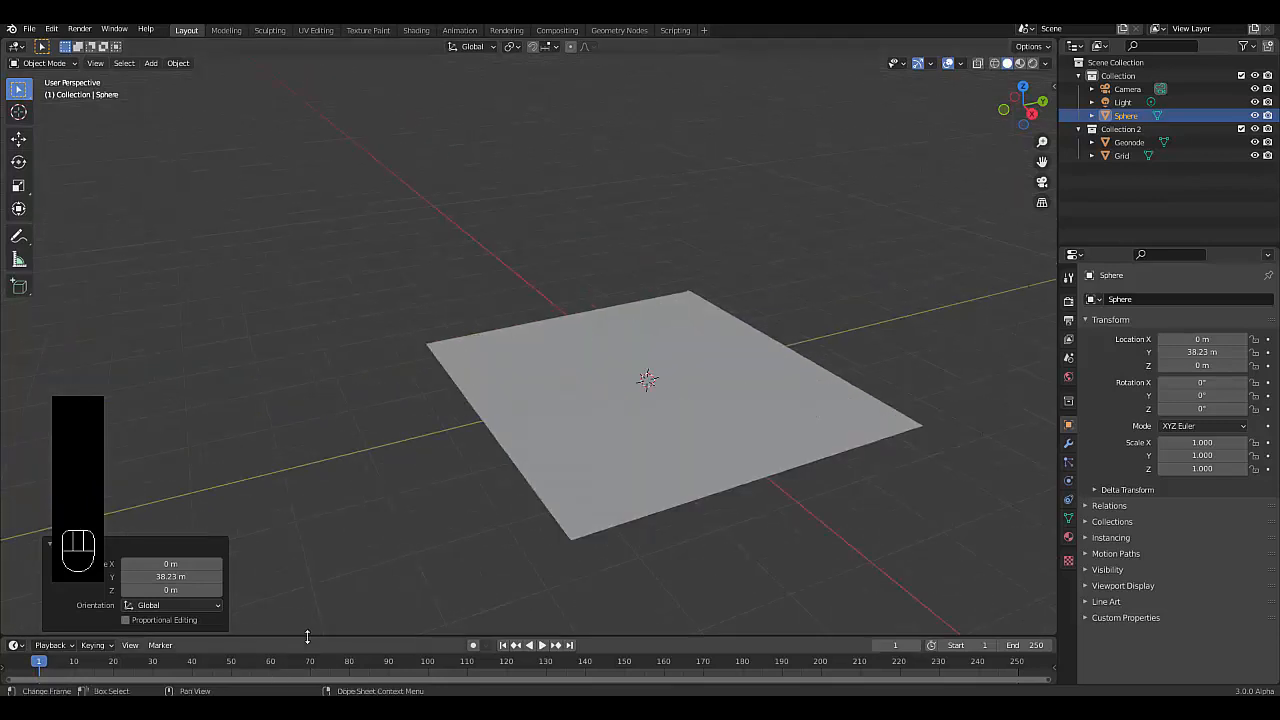
- Enlarge the timeline area, split it horizontally below the frame ruler, and switch the lower part to the Geometry Node Editor
left_click_drag(308, 637, 300, 251)
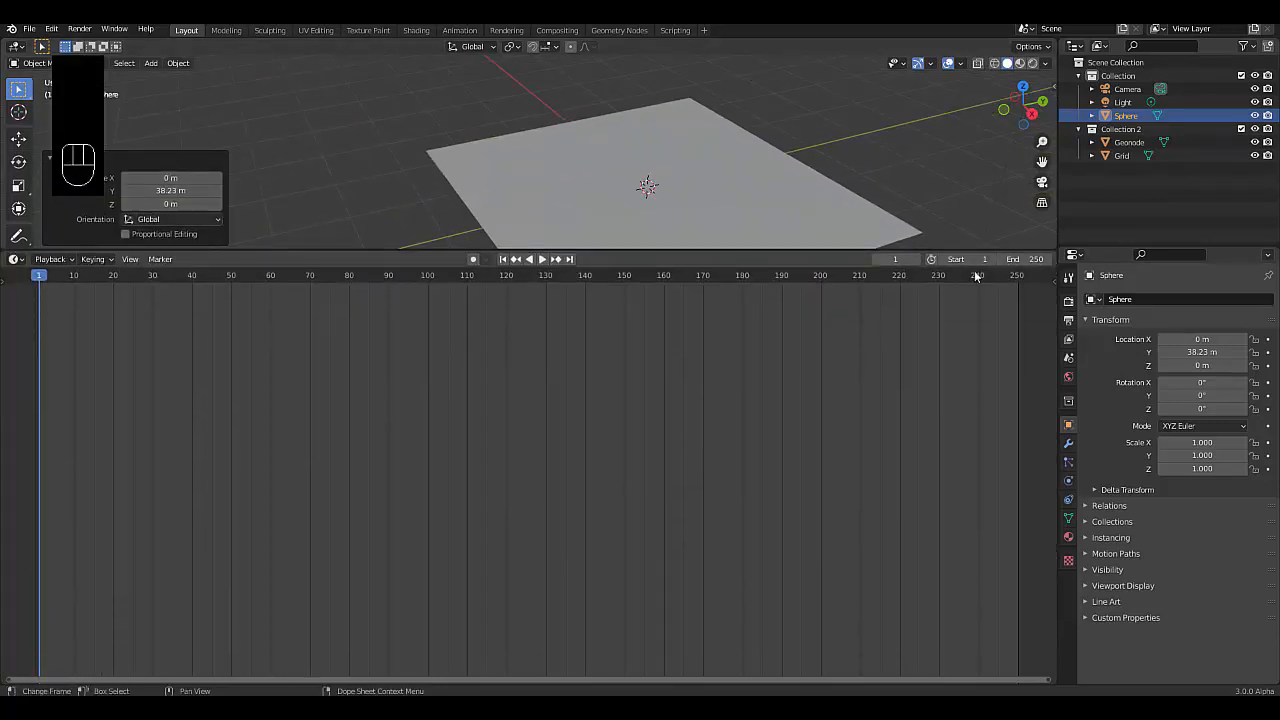
left_click_drag(1053, 252, 1050, 292)
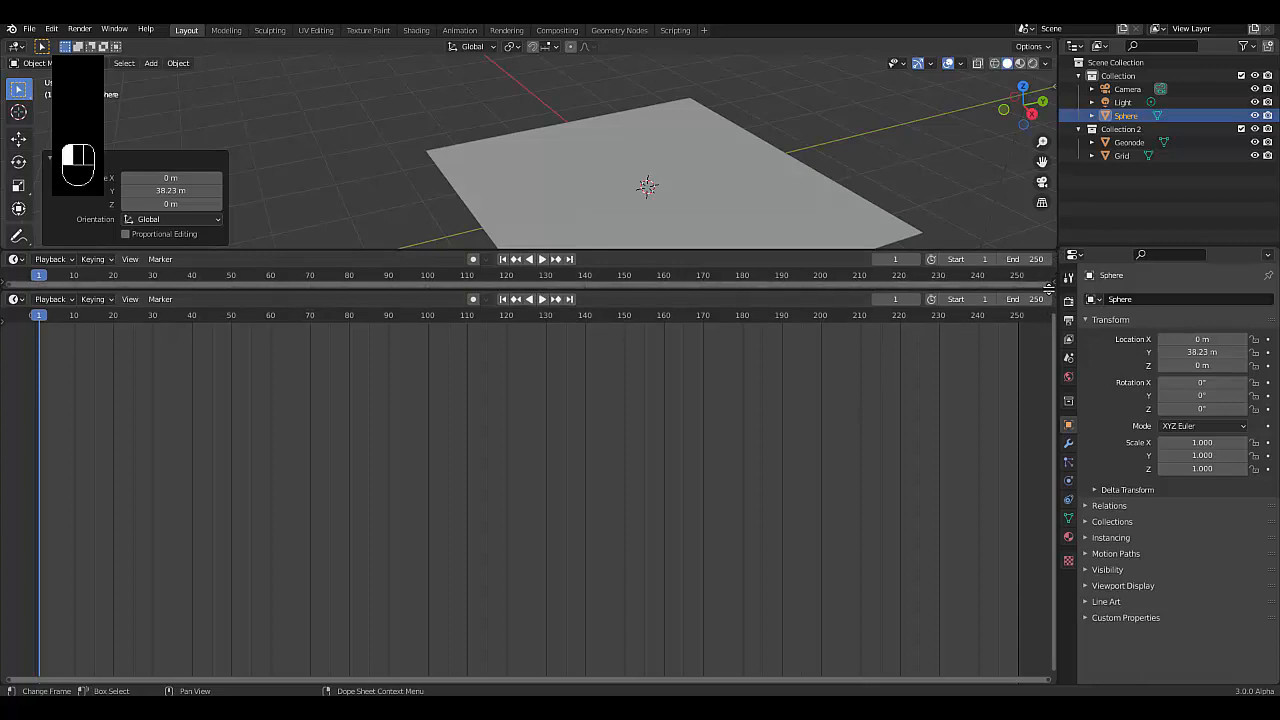
left_click(16, 299)
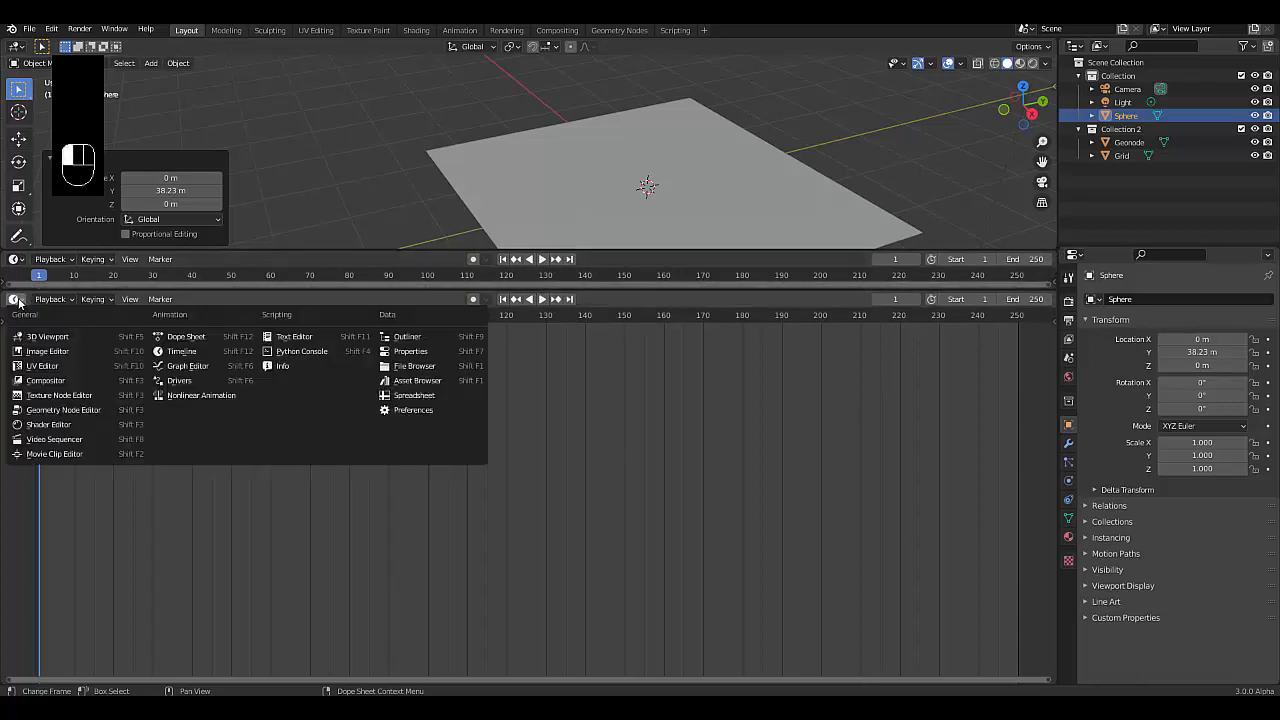
left_click(61, 411)
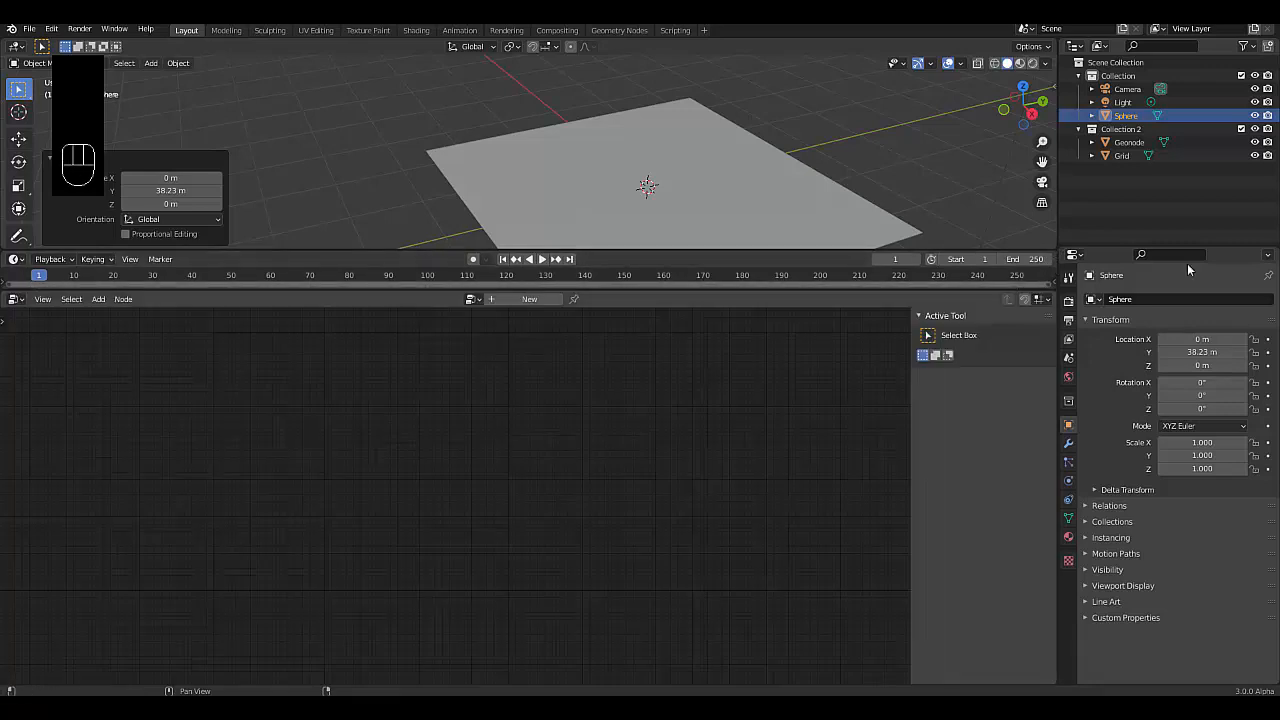
- Create a new geometry node tree for the Geonode object and delete its Group Input node
left_click(1131, 143)
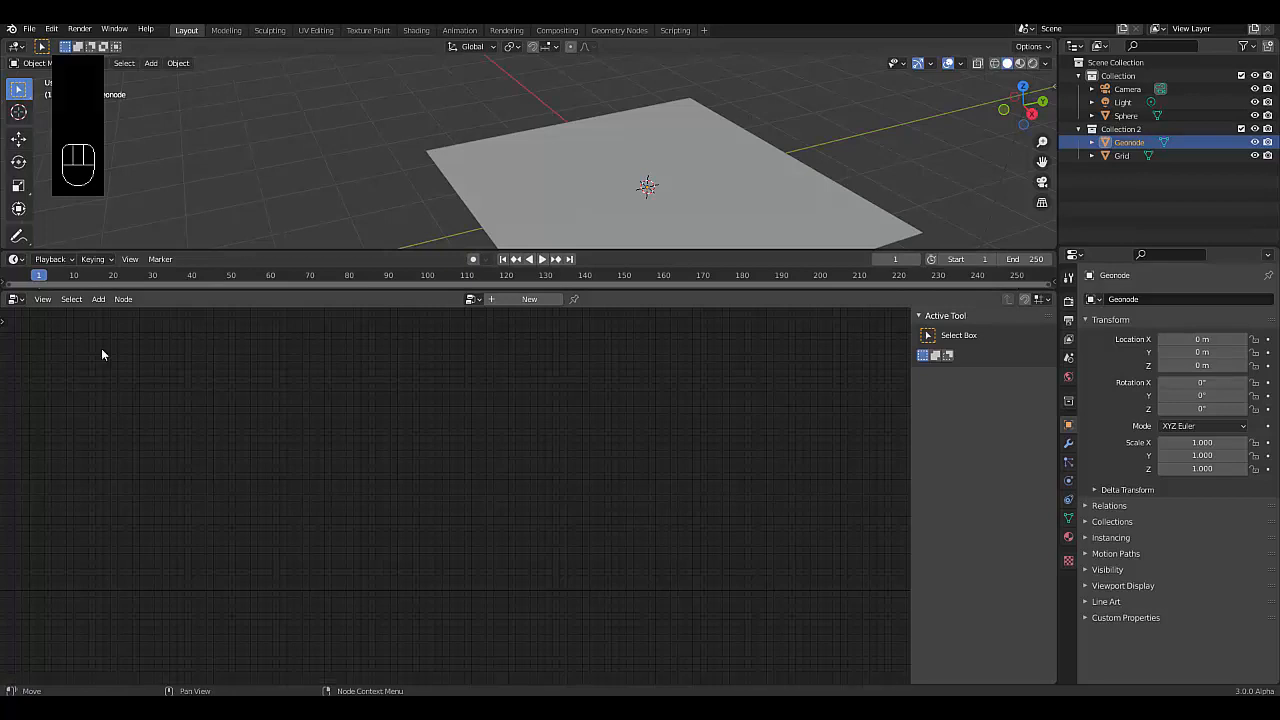
left_click(527, 300)
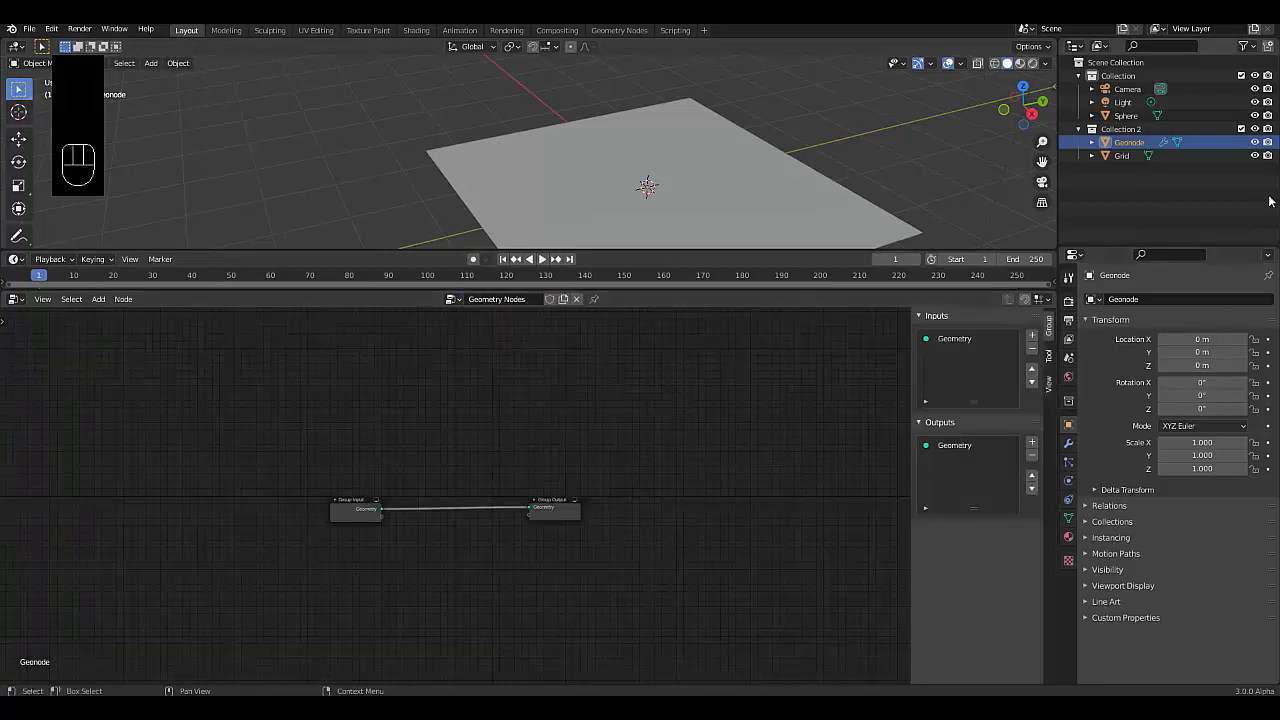
scroll(420, 505, "up", 5)
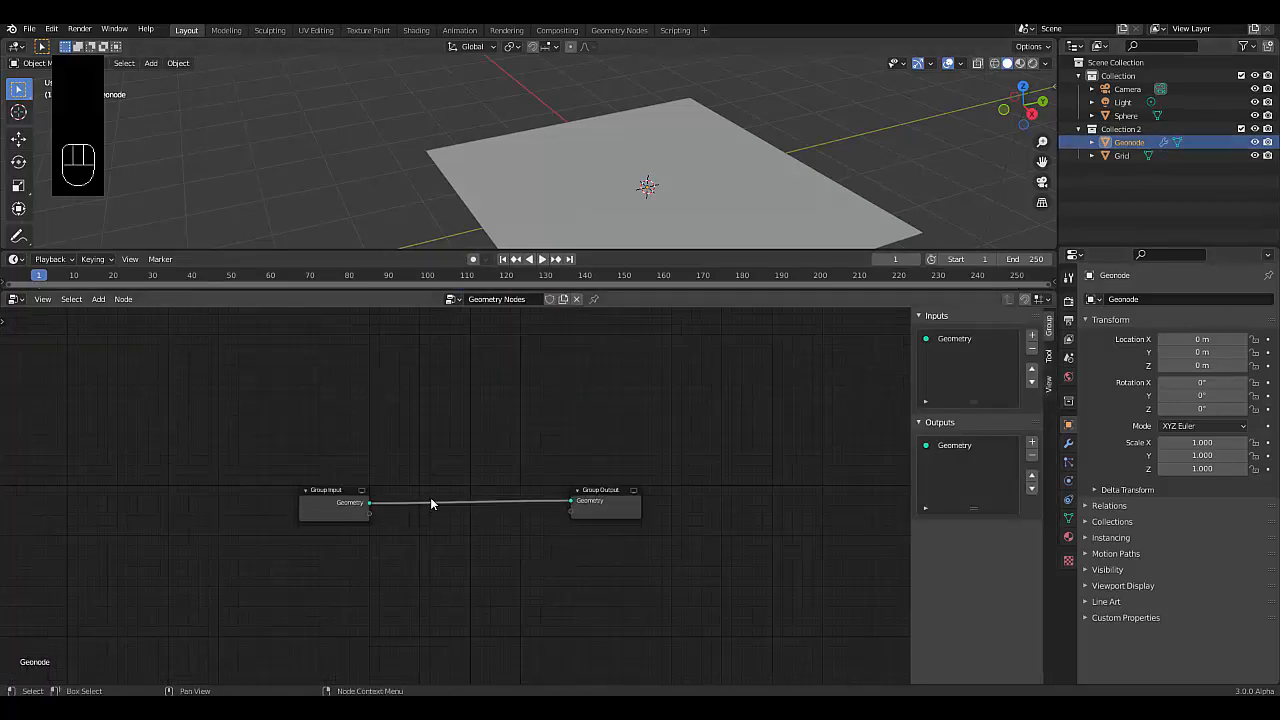
scroll(416, 498, "up", 1)
left_click(220, 500)
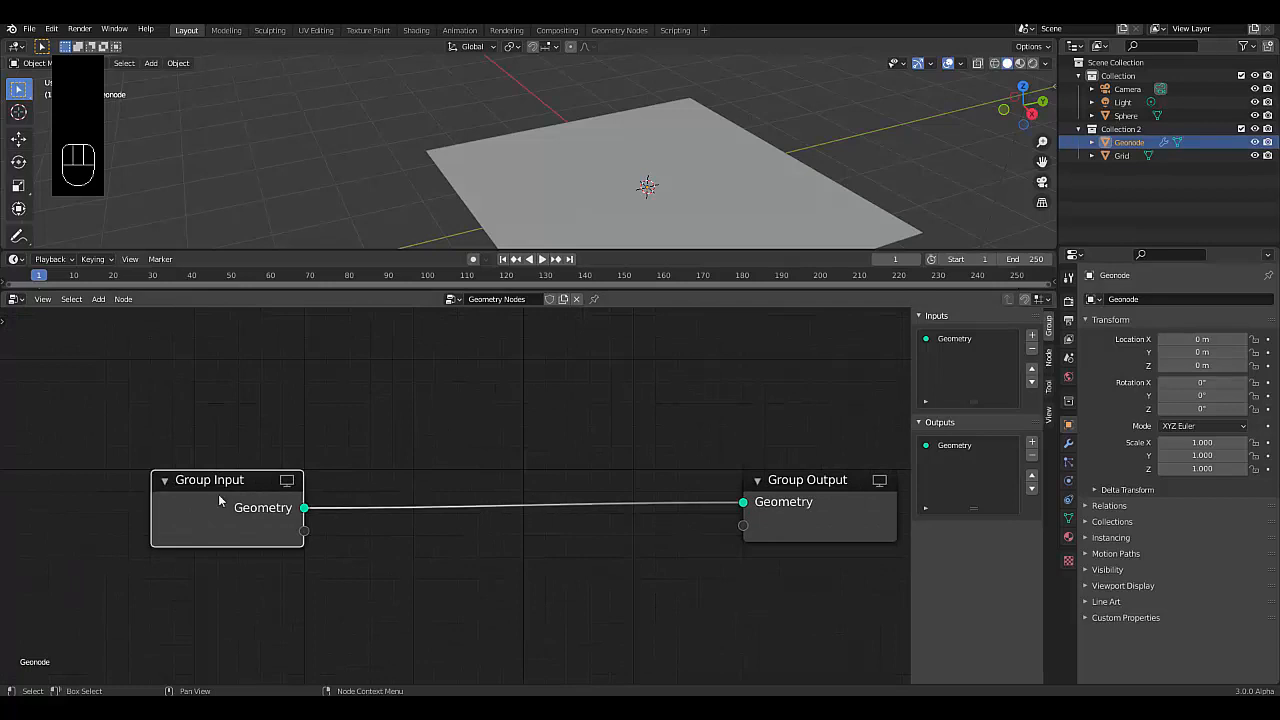
key("x")
- Add an Object Info node and connect its Geometry output to the Group Output's Geometry input
key("shift+a")
mouse_move(220, 497)
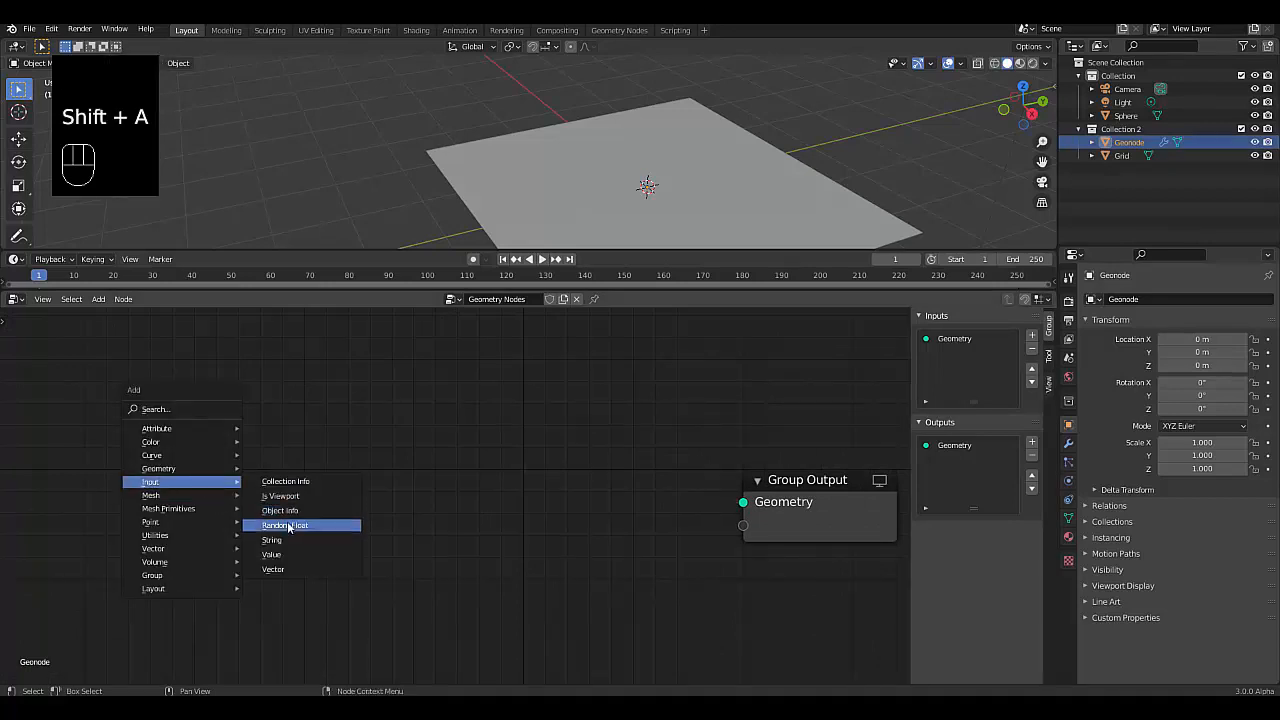
left_click(290, 511)
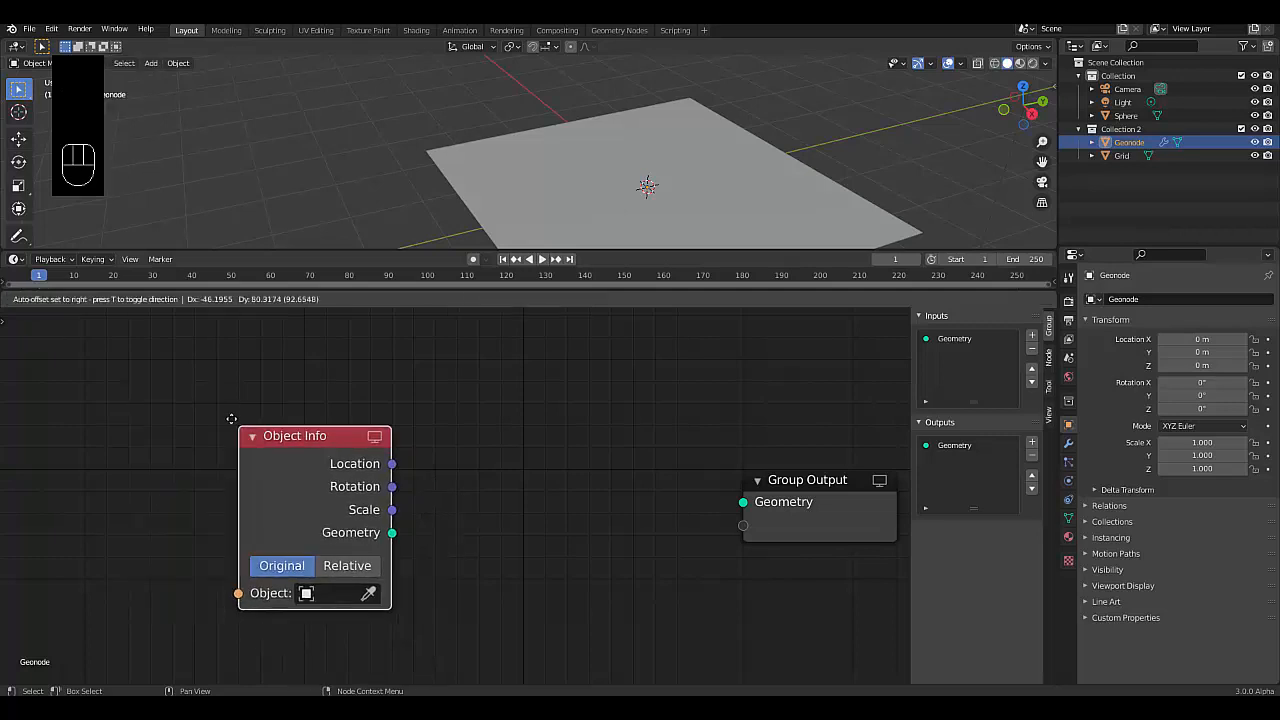
left_click(210, 449)
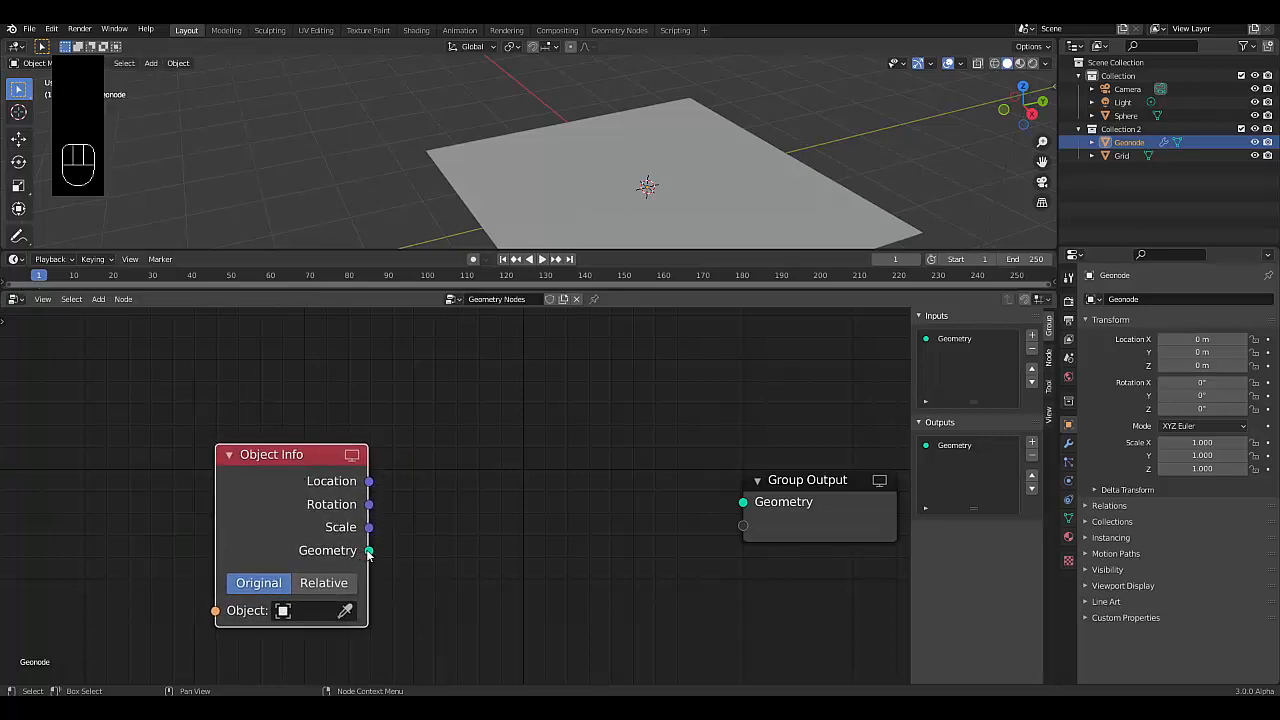
left_click_drag(368, 552, 747, 506)
scroll(705, 509, "down", 4)
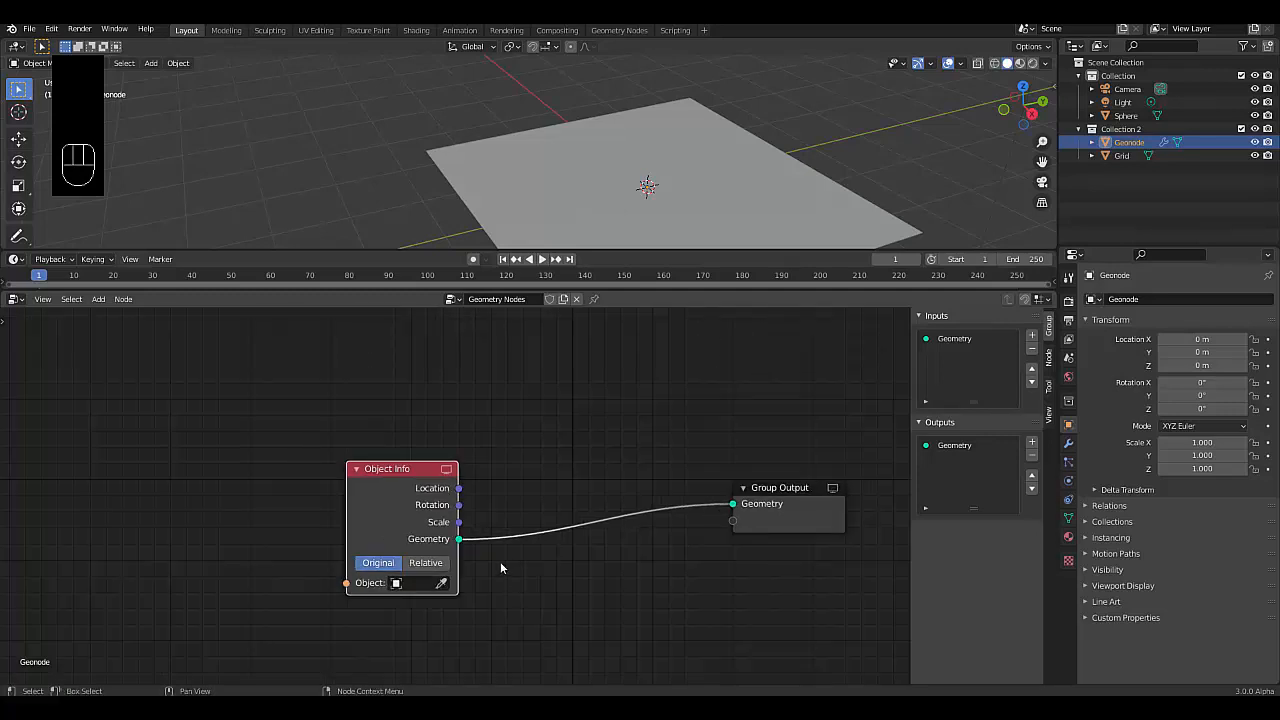
- Set Grid as the source object of the Object Info node
scroll(502, 563, "up", 4)
left_click(383, 595)
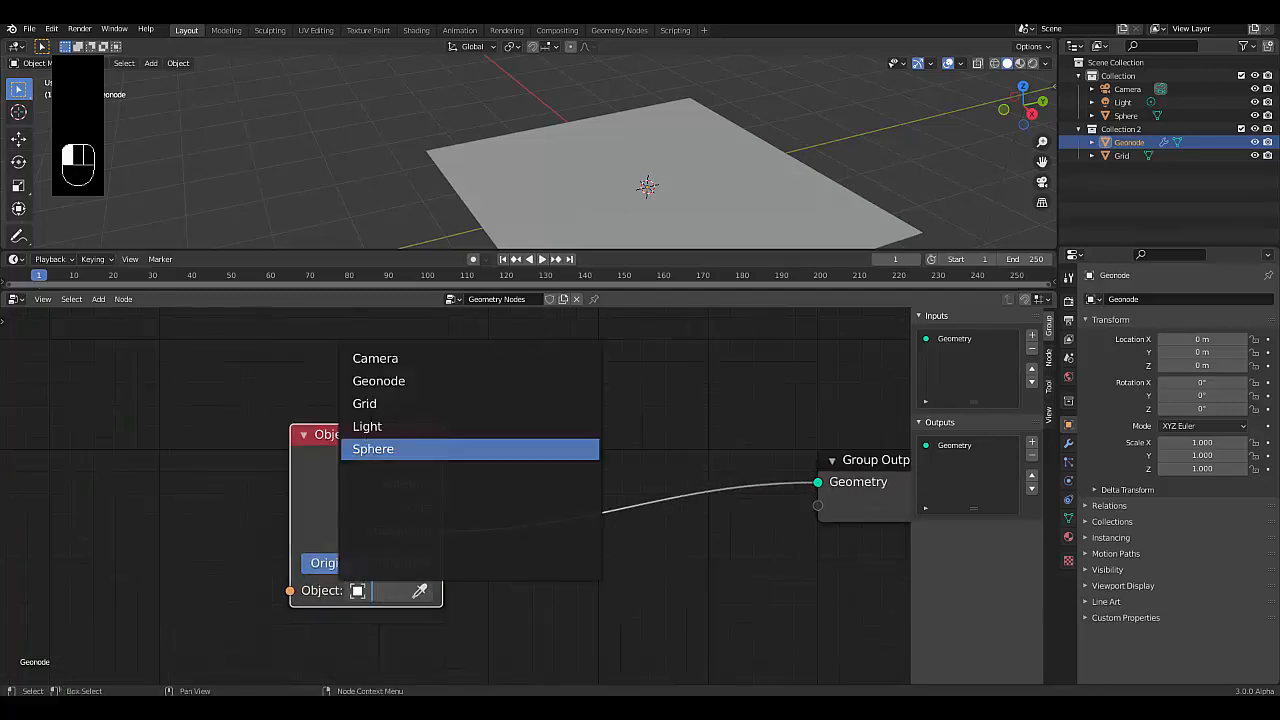
left_click(372, 403)
scroll(583, 140, "down", 4)
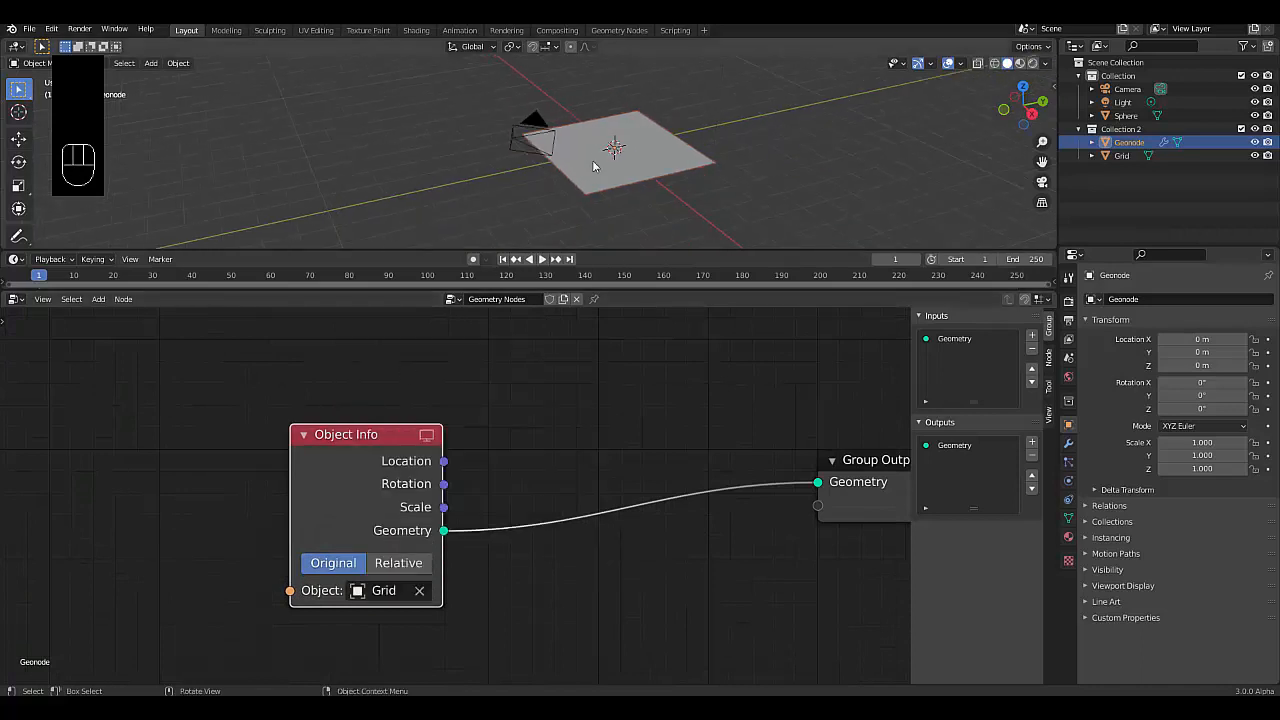
scroll(594, 174, "up", 3)
- Insert a Point Distribute node between Object Info and Group Output and set its maximum density to 50
key("shift+a")
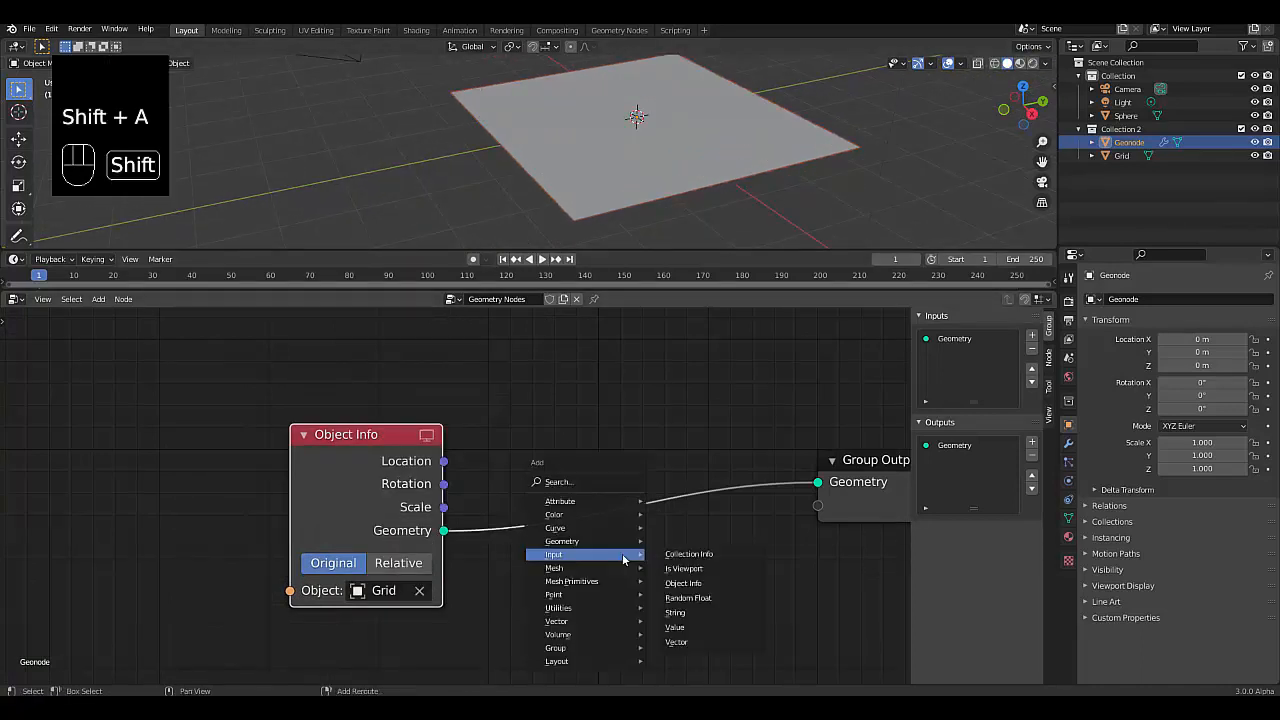
mouse_move(593, 594)
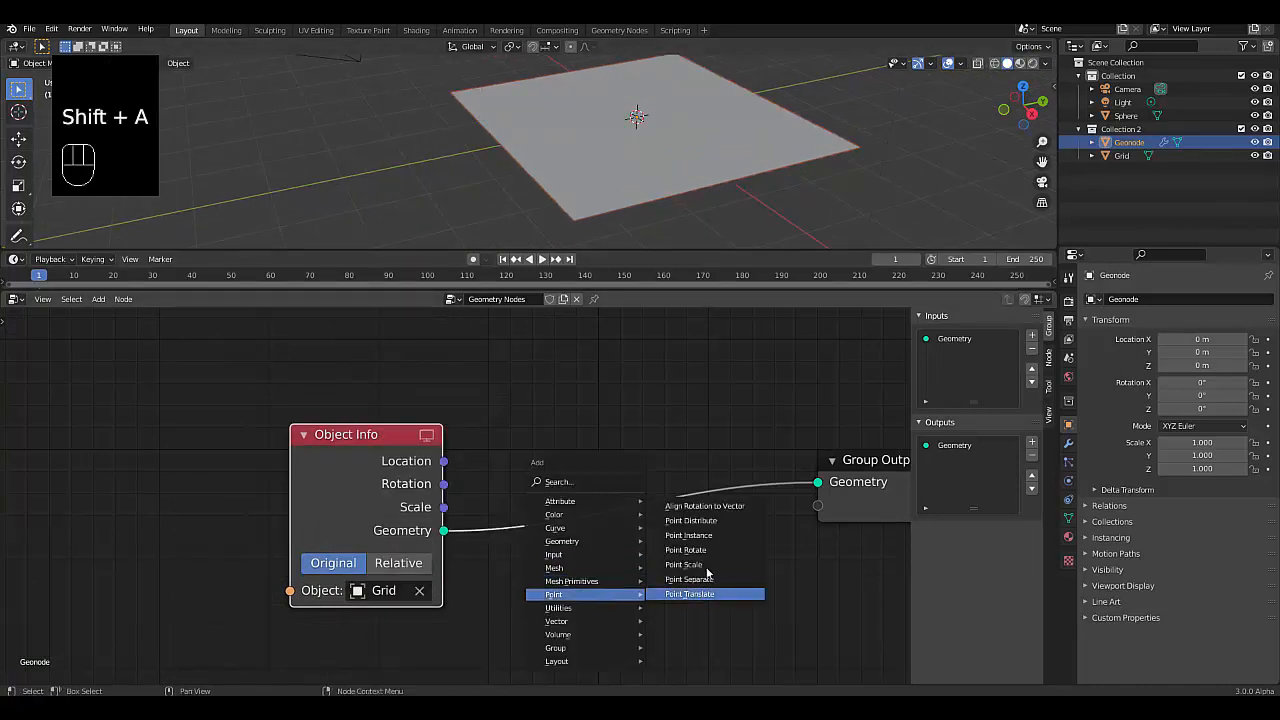
left_click(690, 520)
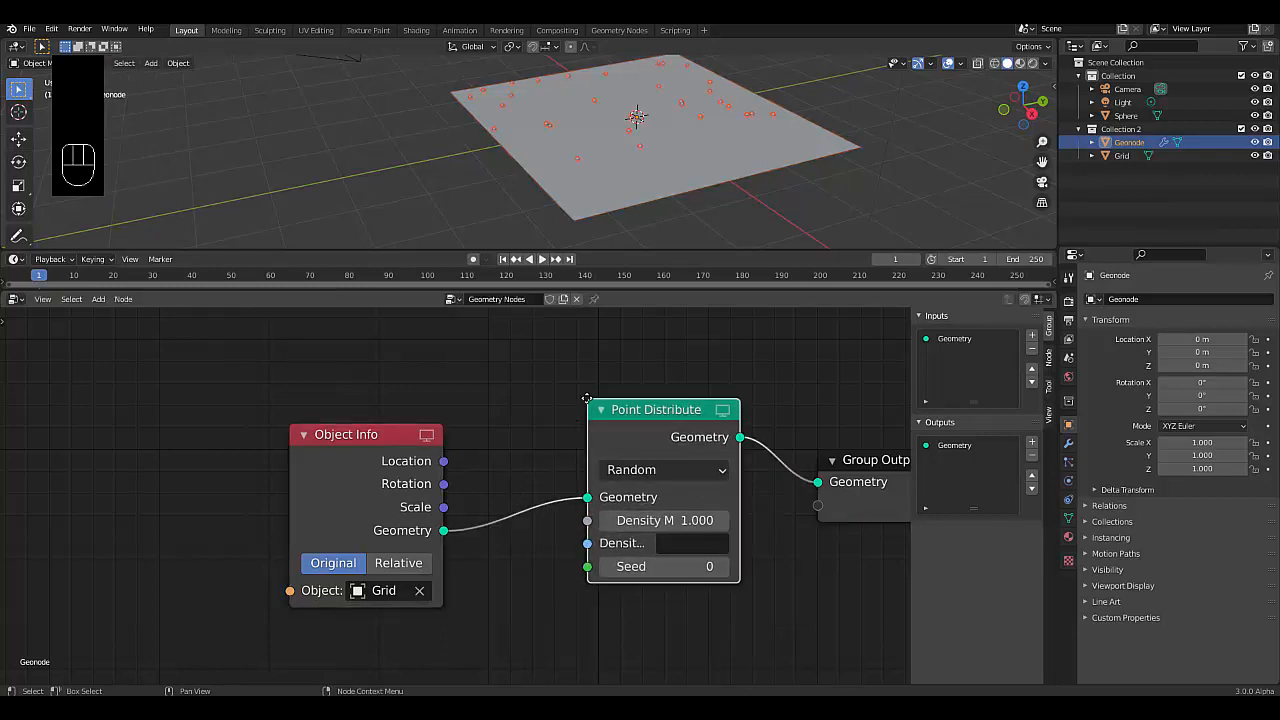
left_click(544, 373)
left_click(650, 520)
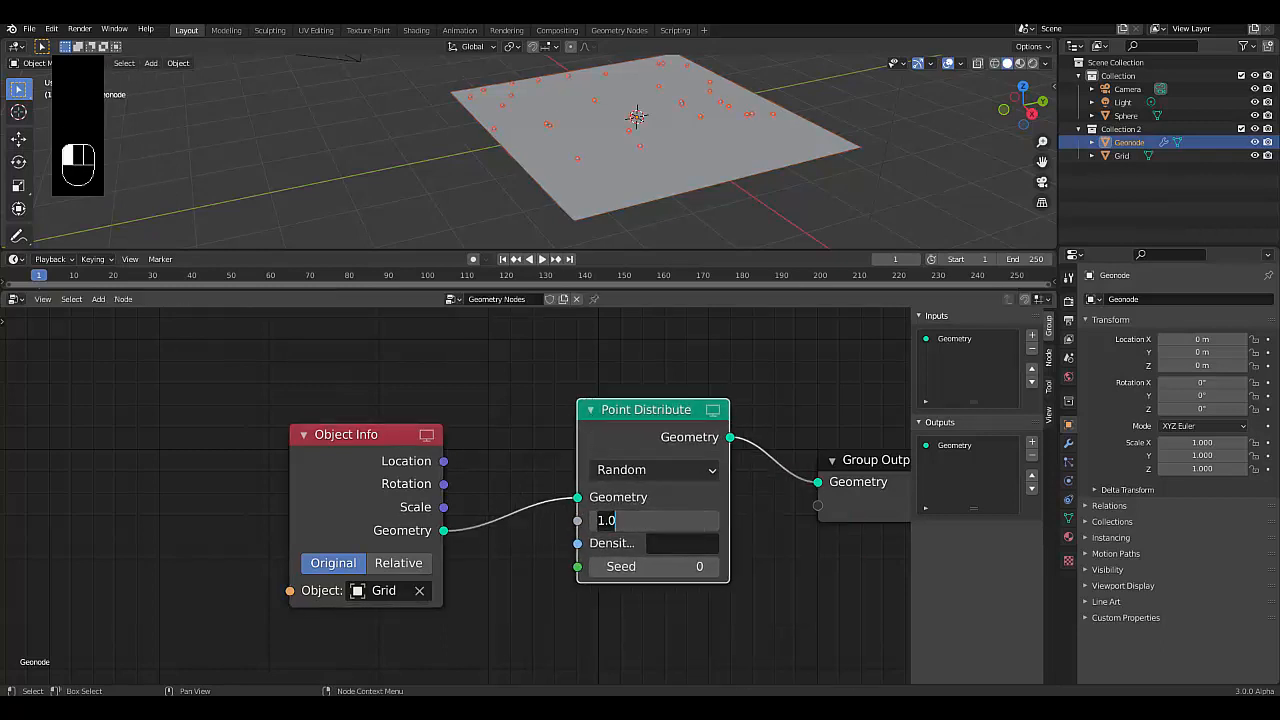
type("50")
key("Return")
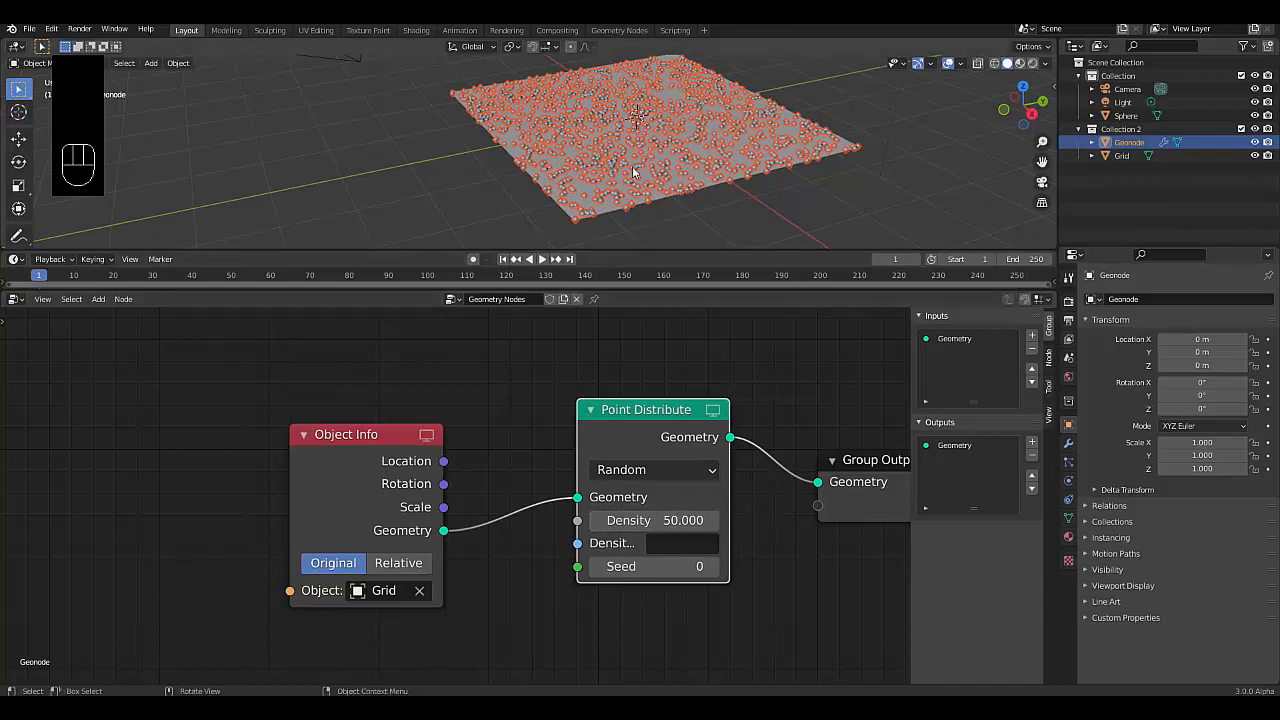
middle_click_drag(633, 172, 637, 144)
scroll(646, 189, "down", 2)
scroll(668, 178, "up", 2)
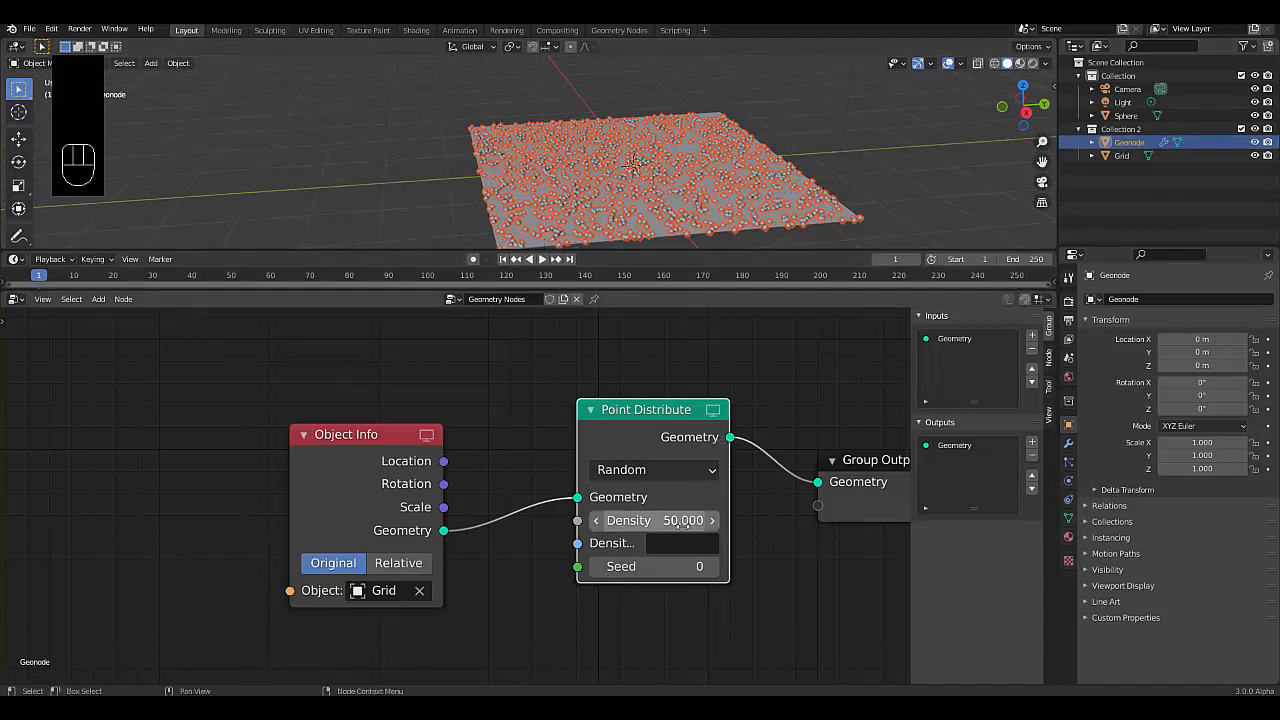
scroll(630, 183, "down", 2)
scroll(604, 220, "up", 2)
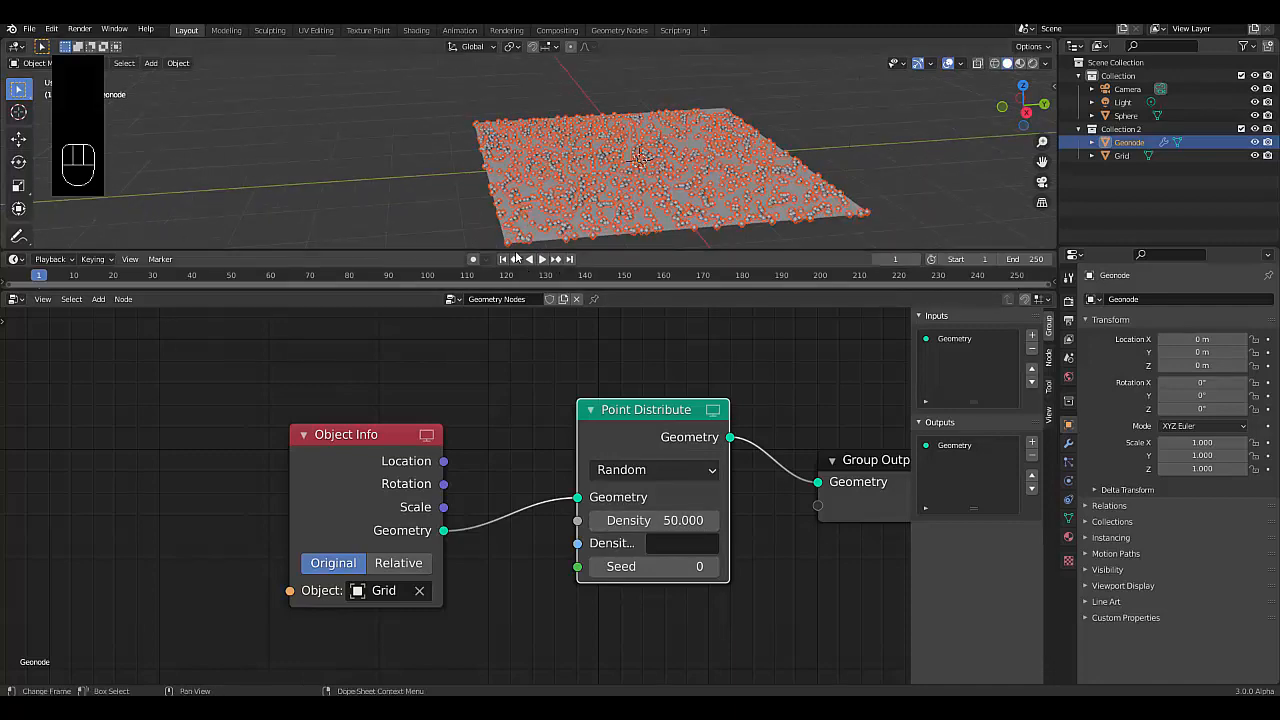
scroll(576, 190, "down", 1)
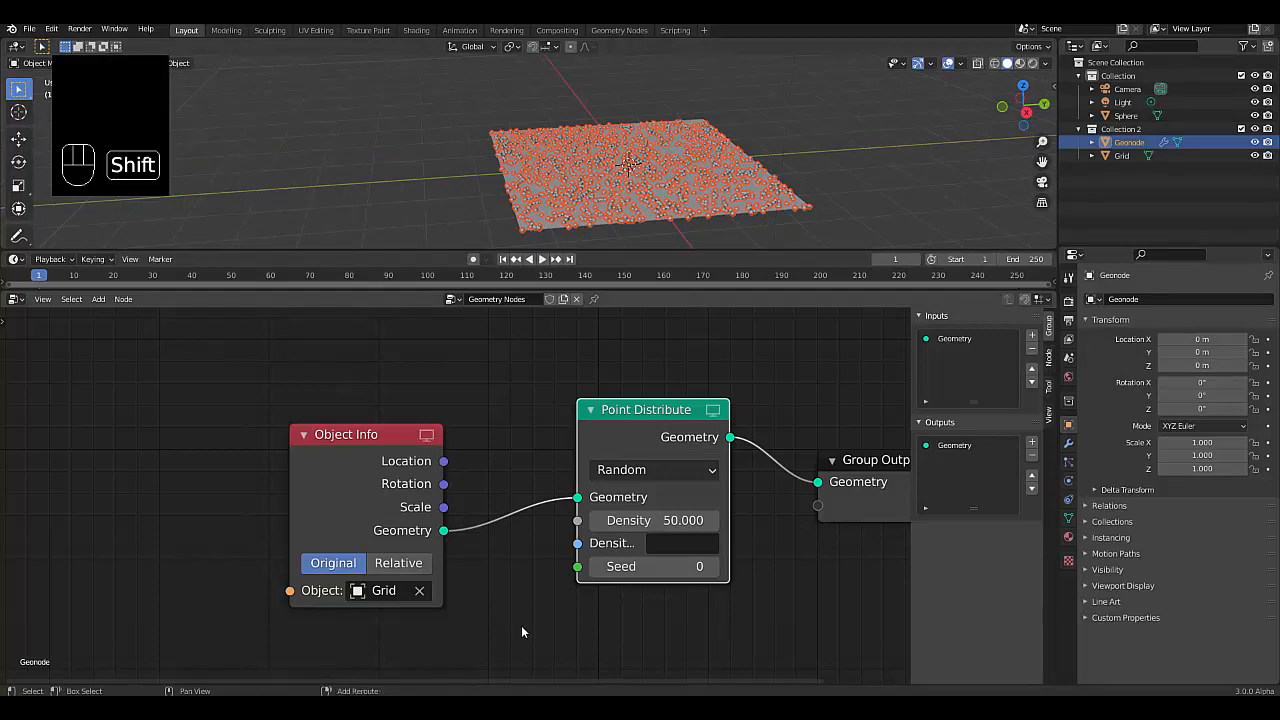
- Insert an Attribute Sample Texture node on the link between Object Info and Point Distribute
key("shift+a")
mouse_move(462, 493)
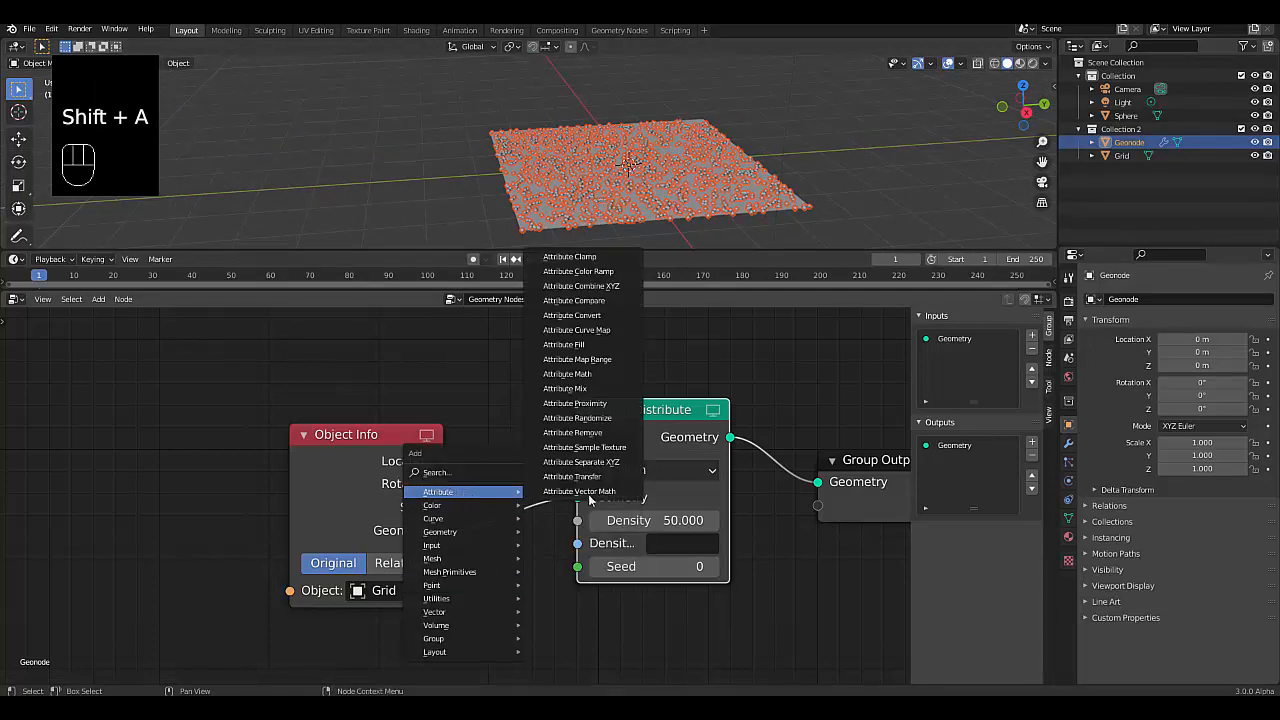
left_click(591, 448)
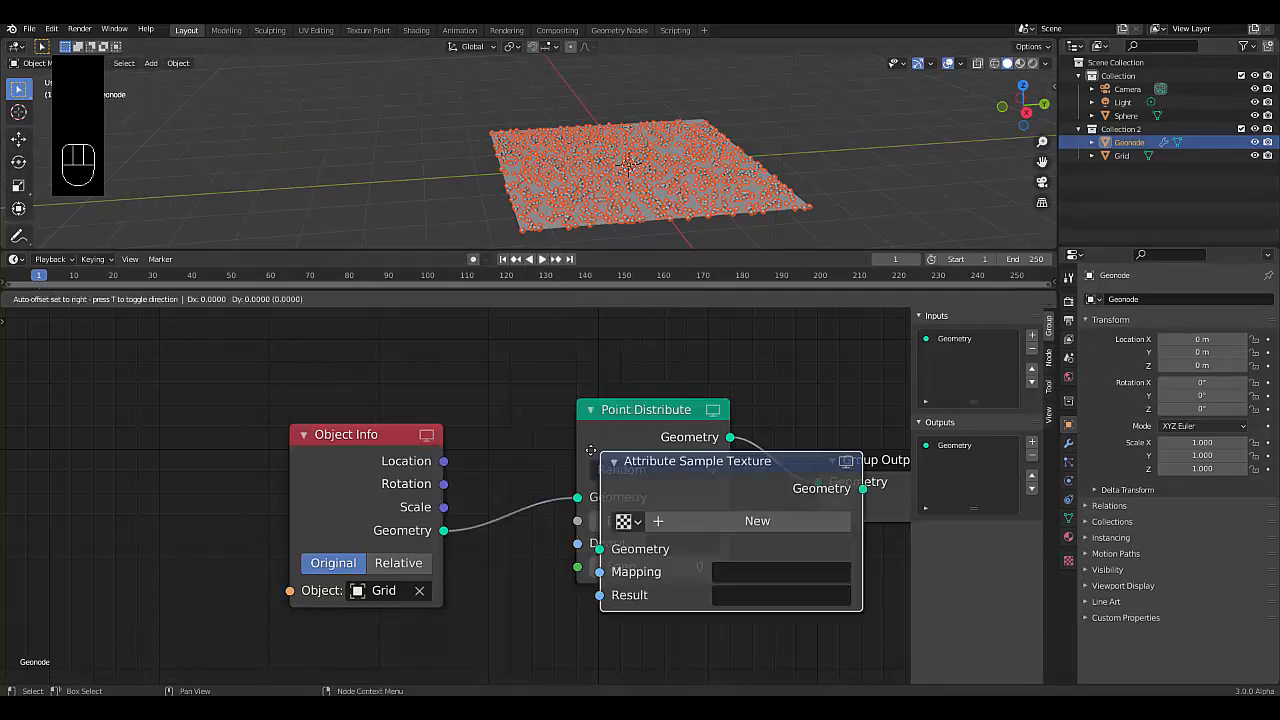
left_click(523, 457)
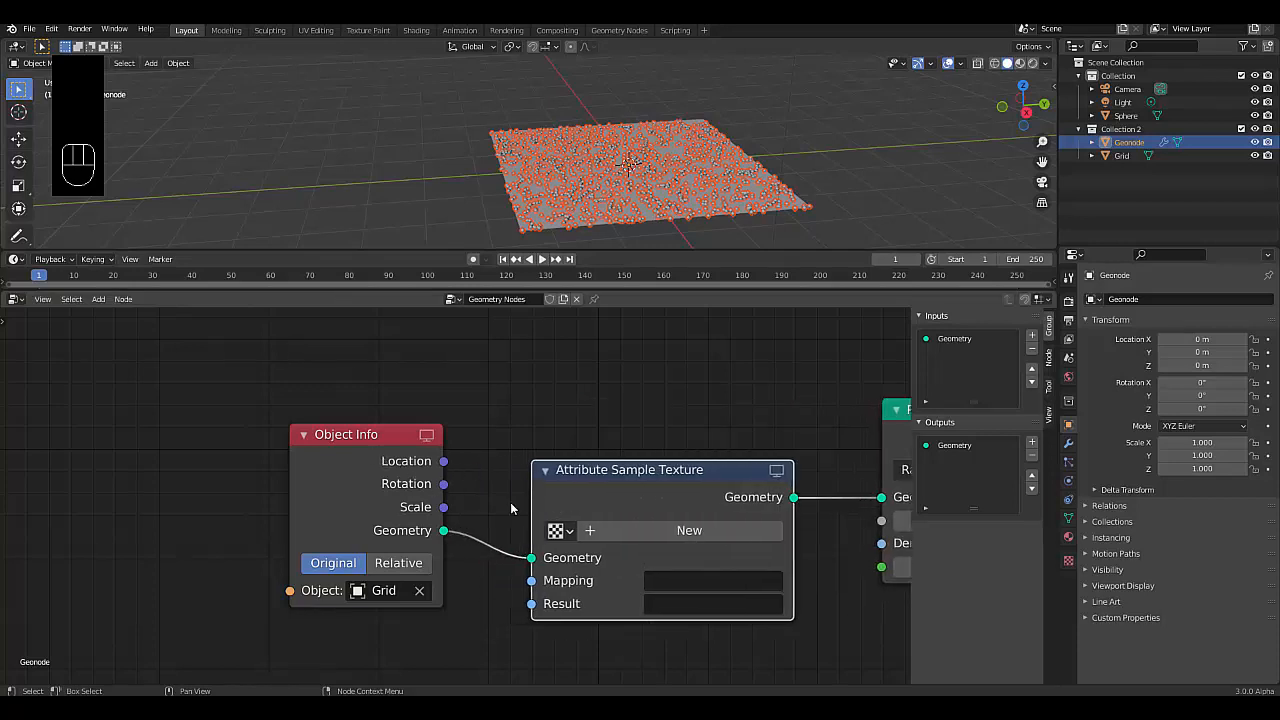
- Create a new texture in the Attribute Sample Texture node and name it Logo
left_click(666, 530)
double_click(666, 530)
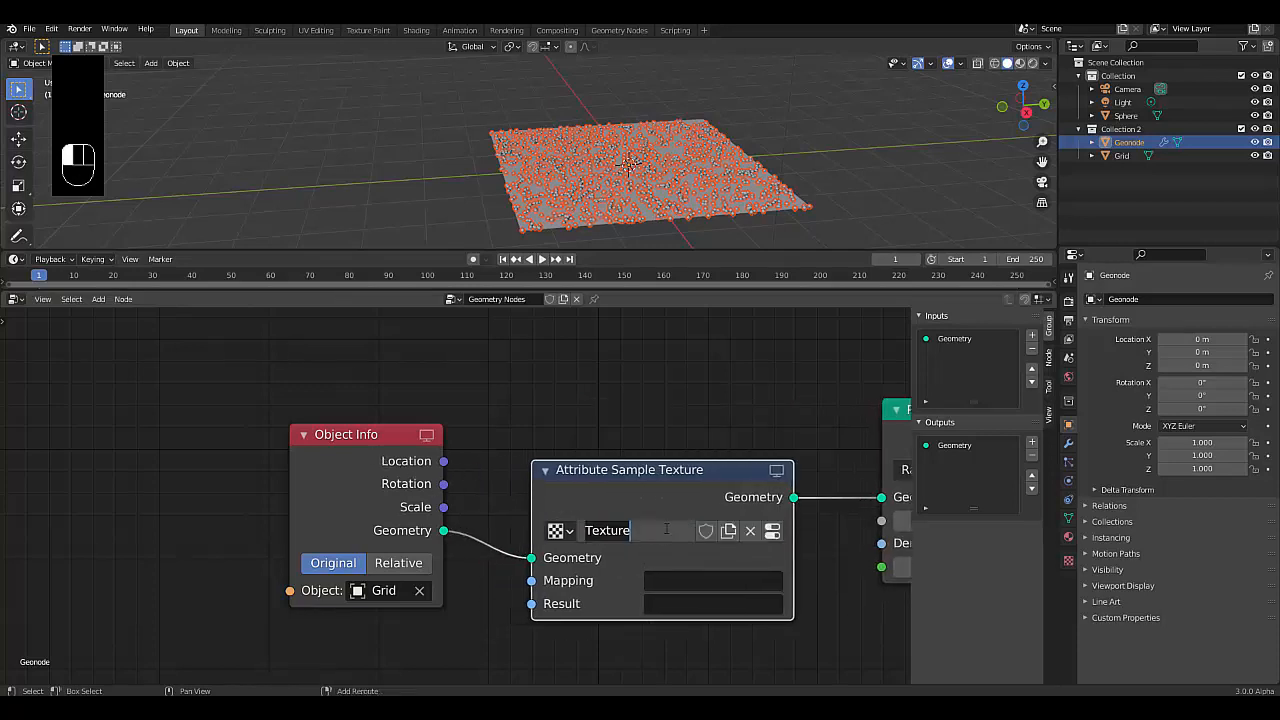
type("Logo")
key("Return")
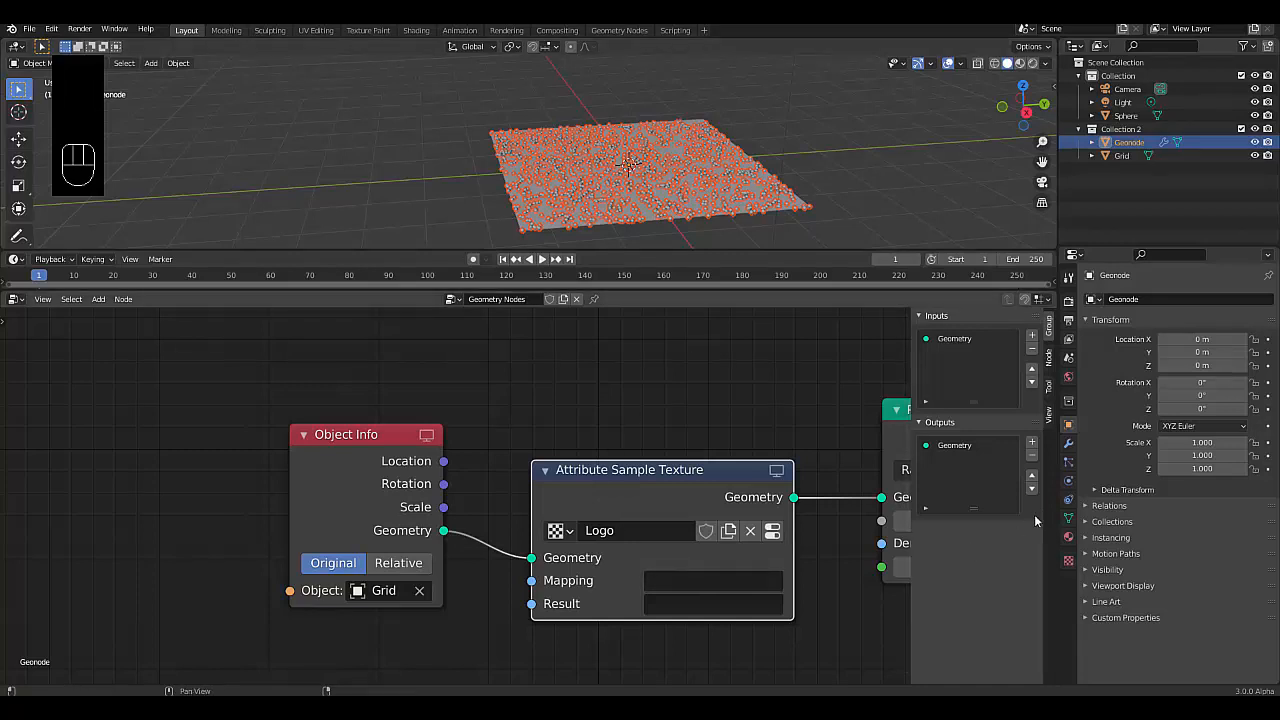
- Copy the UV map name from the Geonode's mesh data and set UVMap as the Attribute Sample Texture node's mapping
left_click(1068, 518)
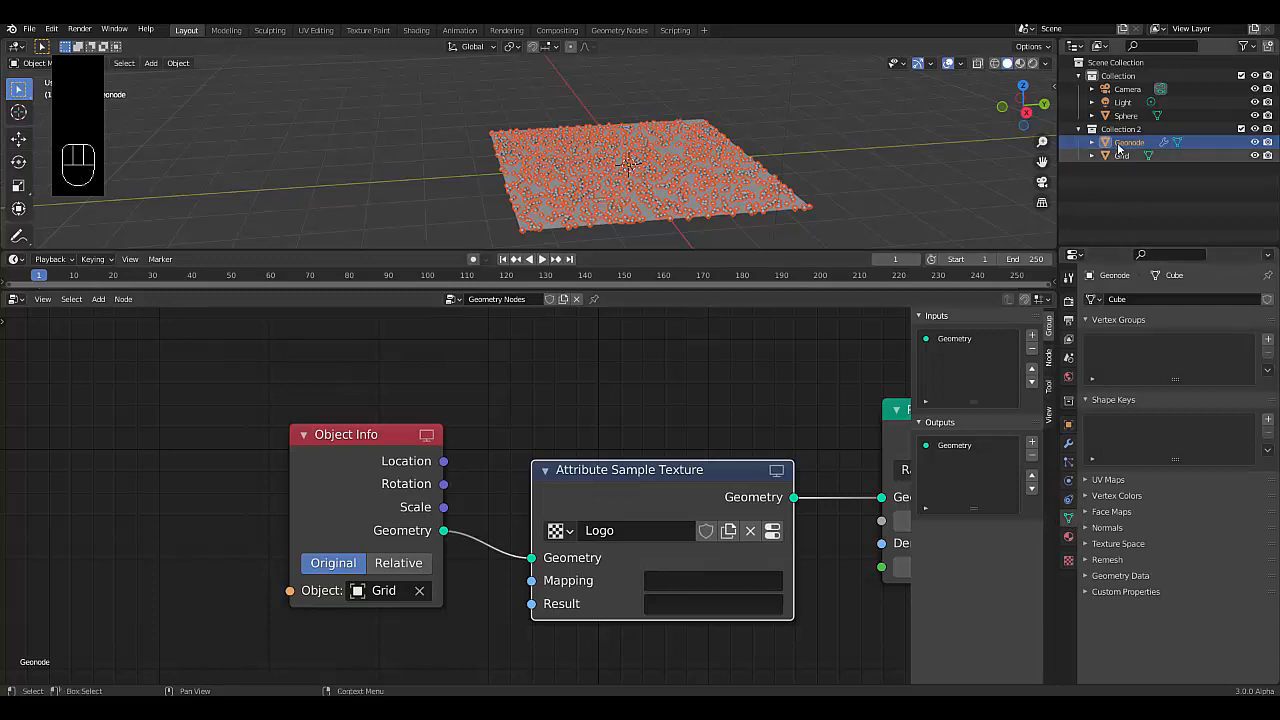
left_click(1115, 484)
double_click(1141, 504)
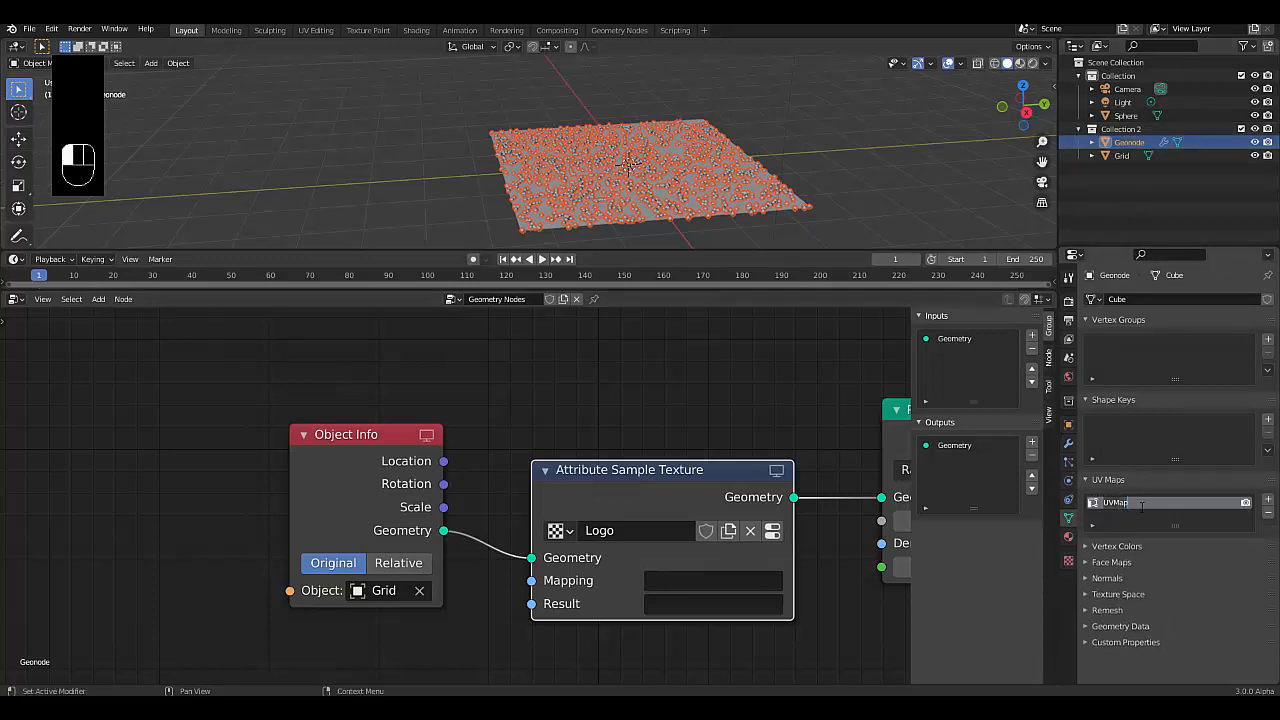
key("ctrl+c")
left_click(687, 587)
key("ctrl+v")
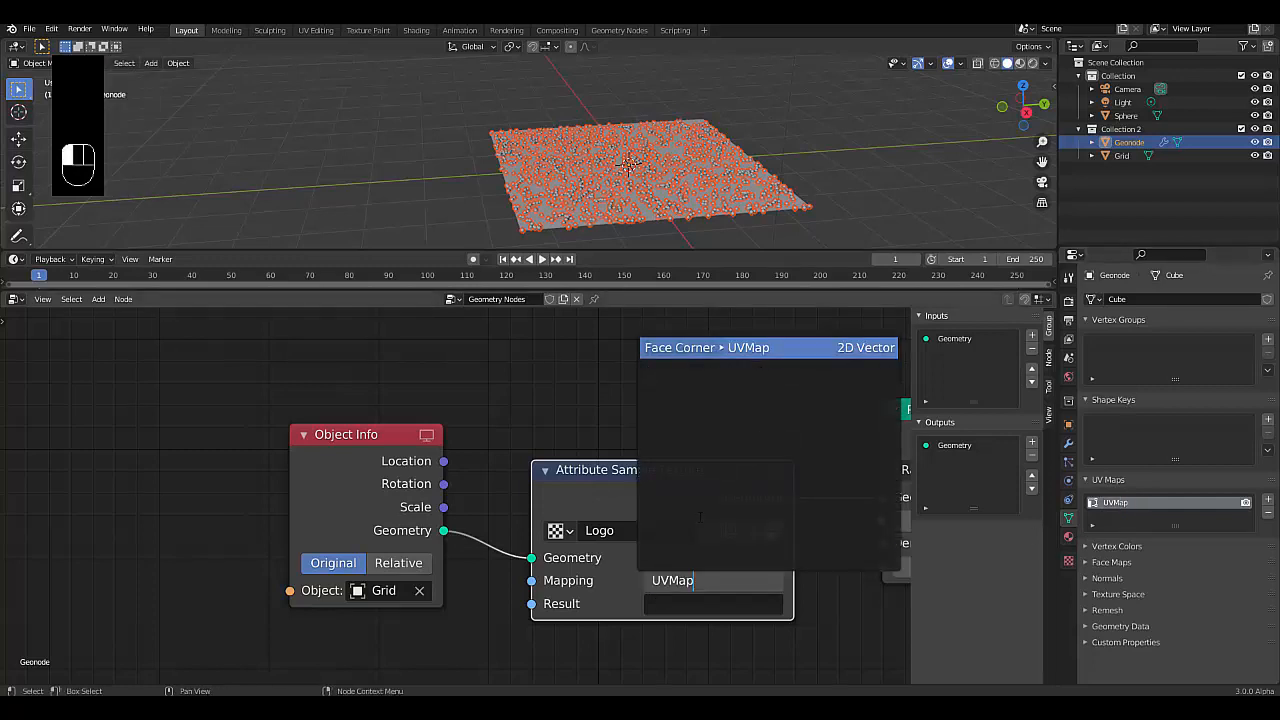
left_click(738, 348)
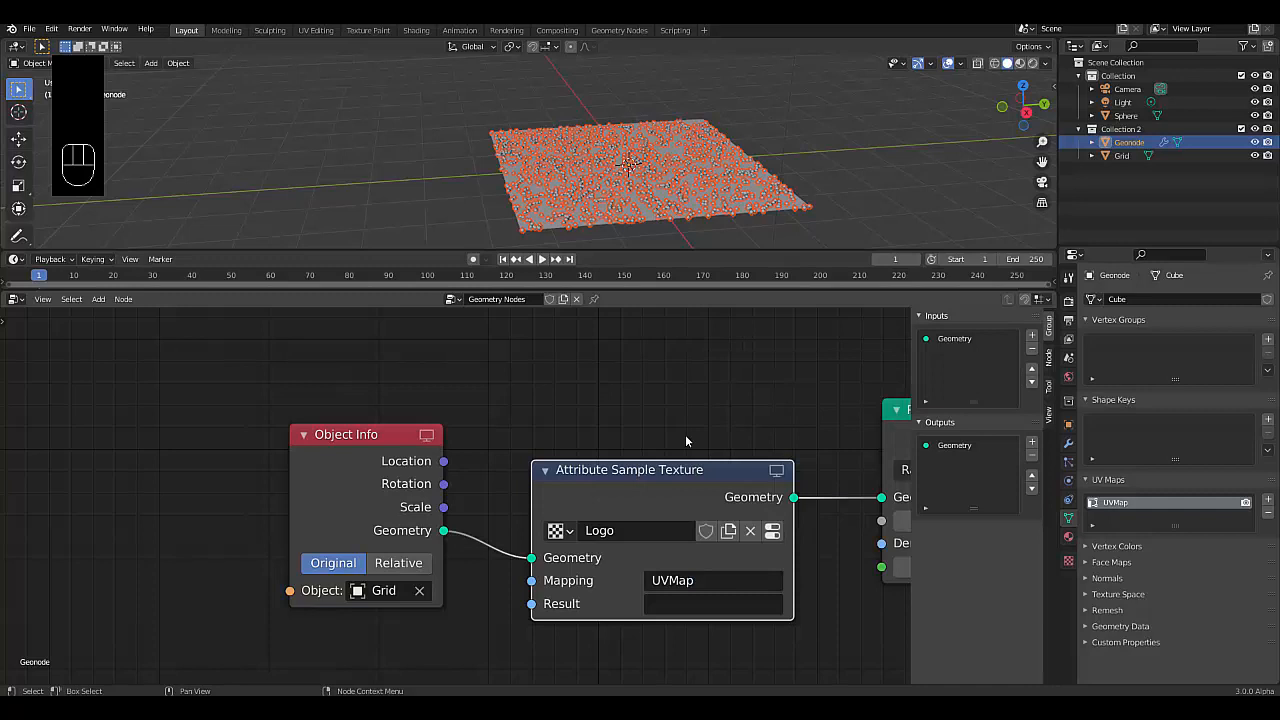
- Name the result attribute of the Attribute Sample Texture node Logo_Pos
left_click(692, 606)
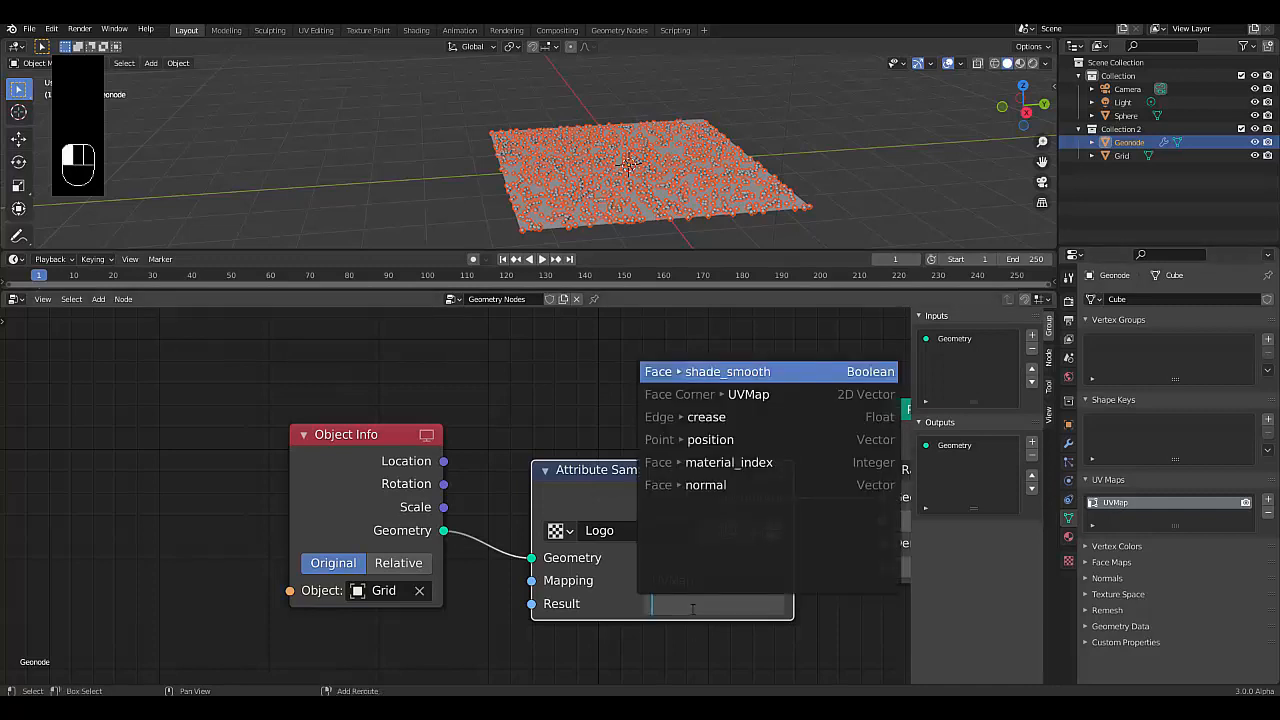
type("Logo")
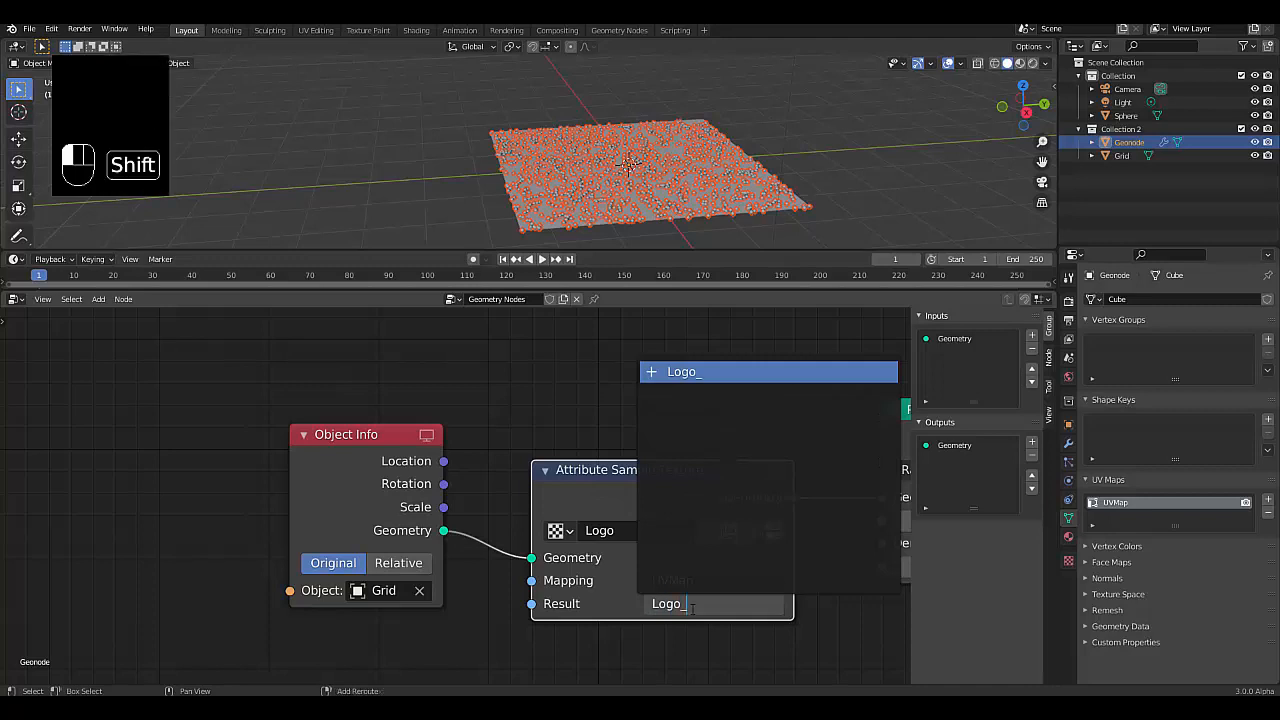
type("_Pos")
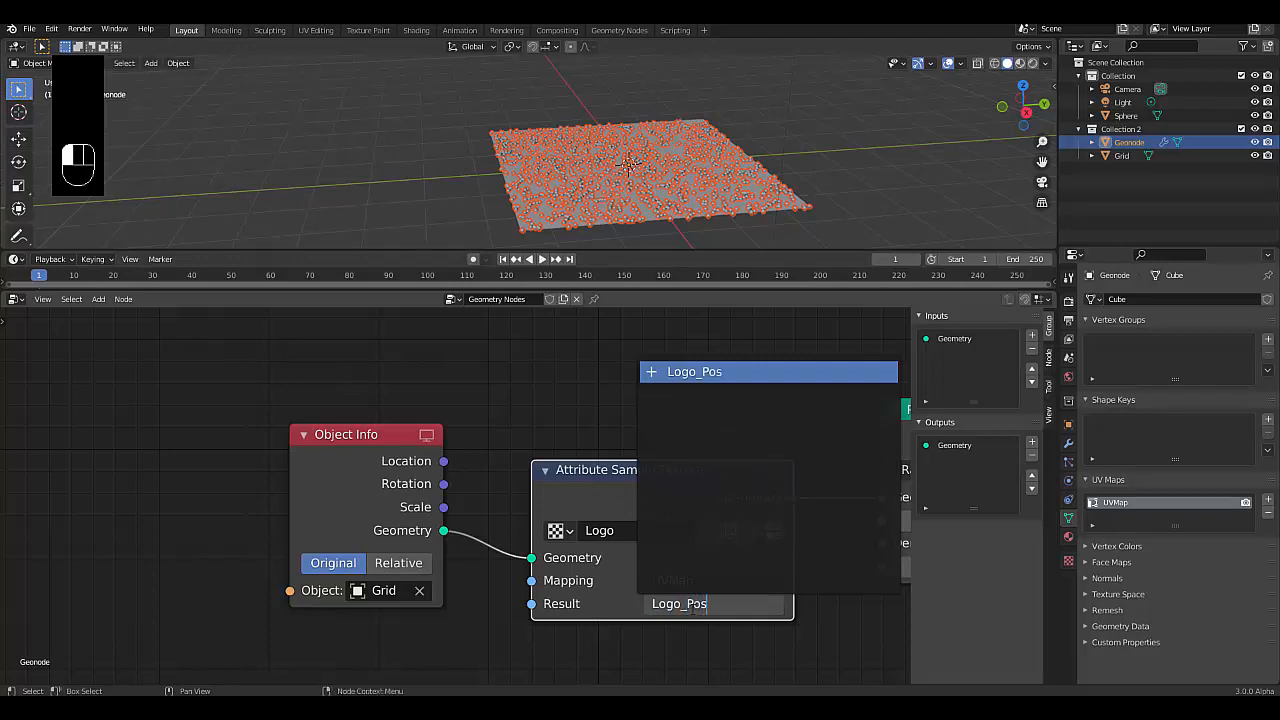
key("Return")
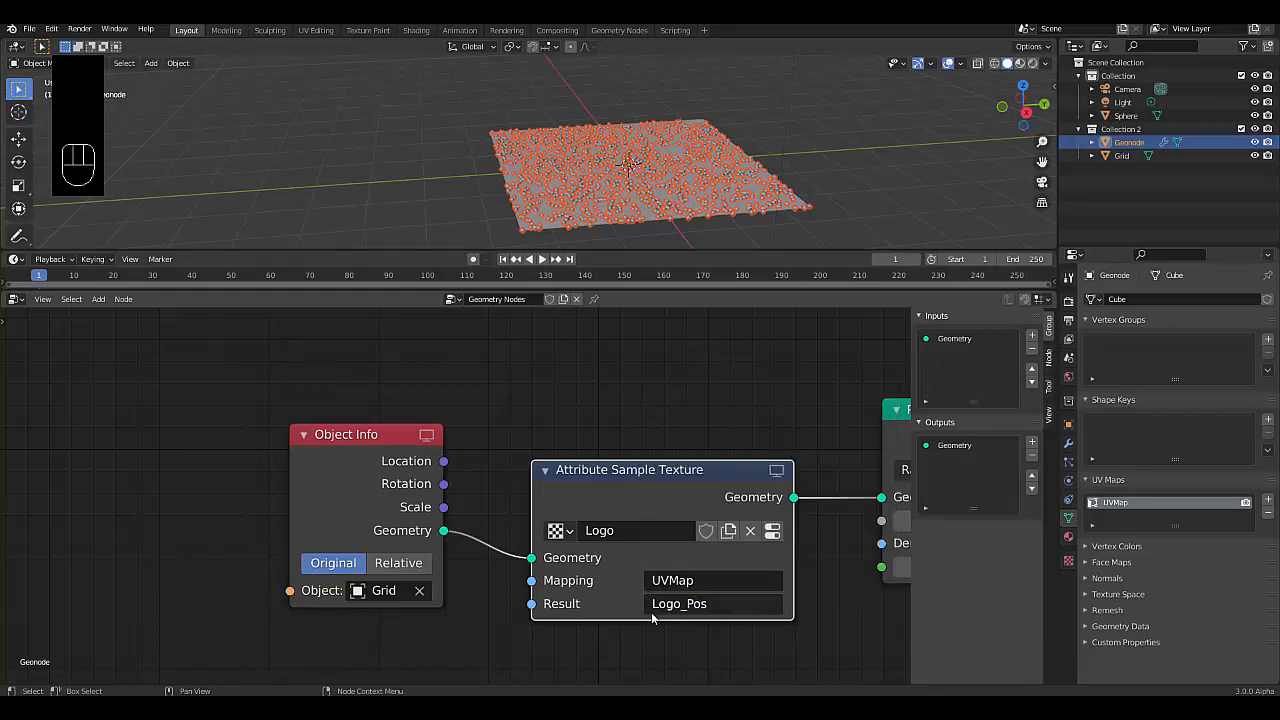
- Set the Point Distribute node's density attribute to Logo_Pos, copied from the sample texture's result
scroll(200, 517, "down", 4)
scroll(506, 569, "up", 2)
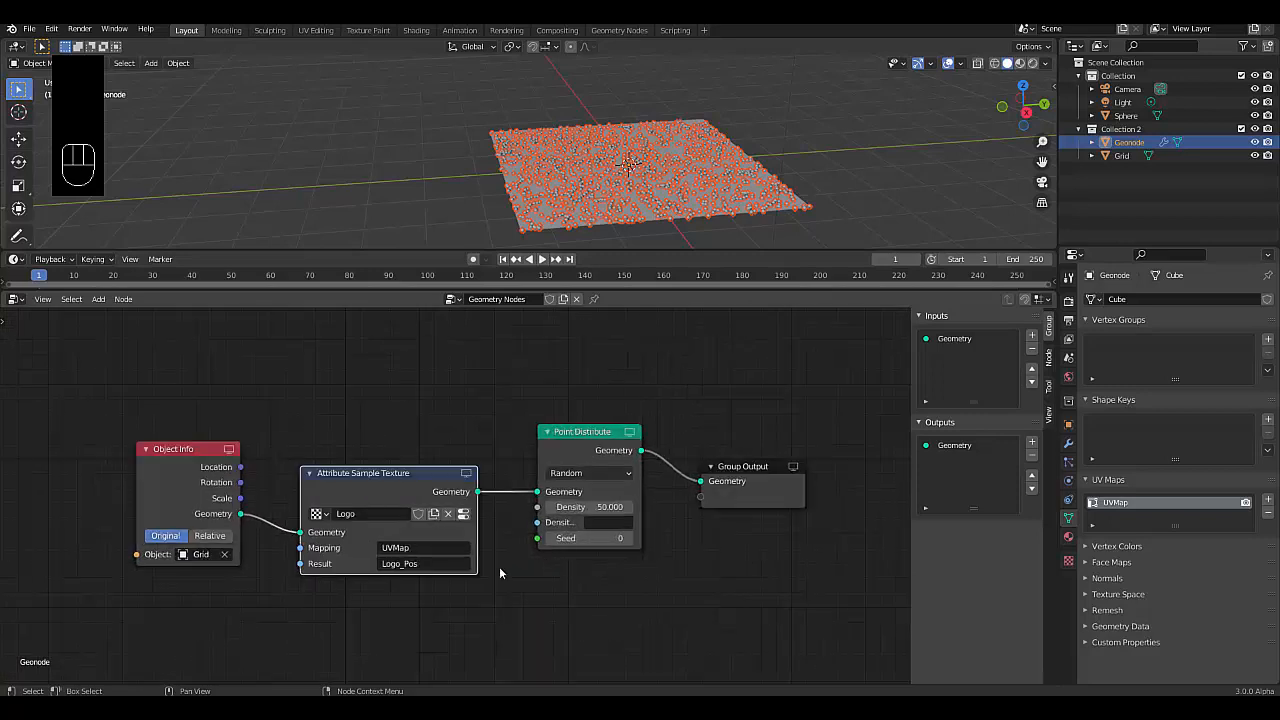
left_click(416, 568)
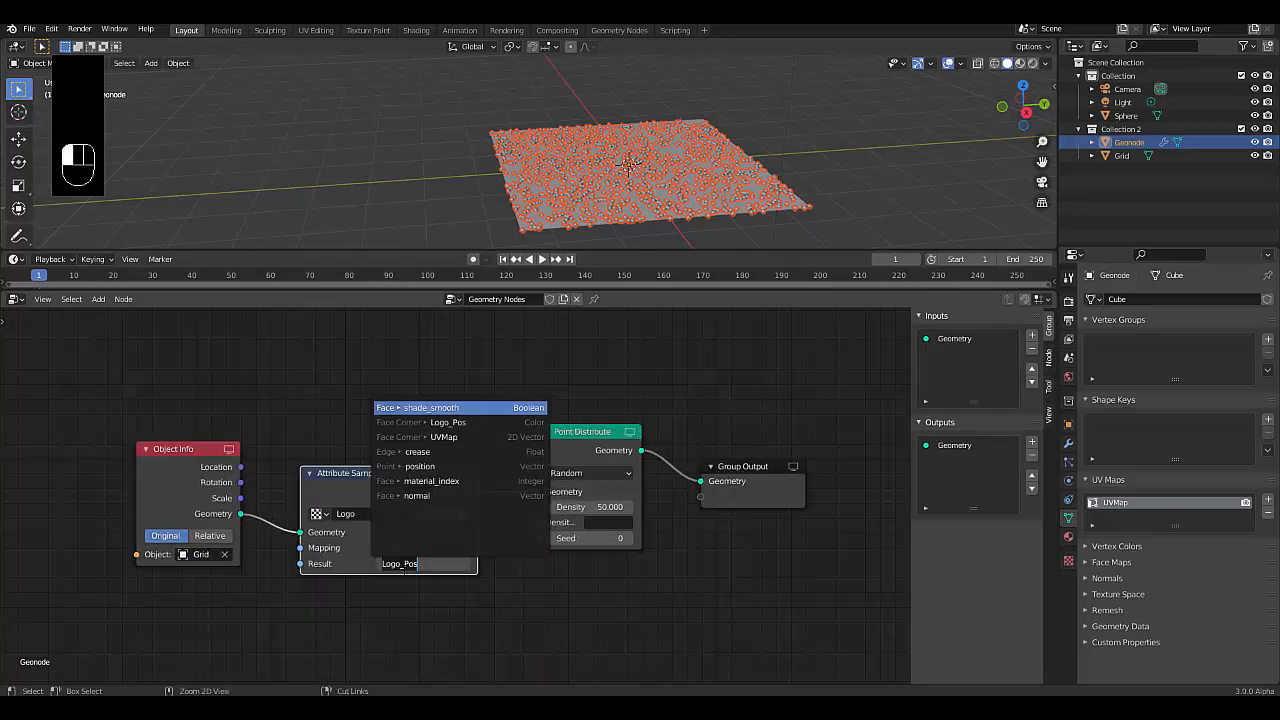
left_click(596, 528)
left_click(596, 524)
key("ctrl+v")
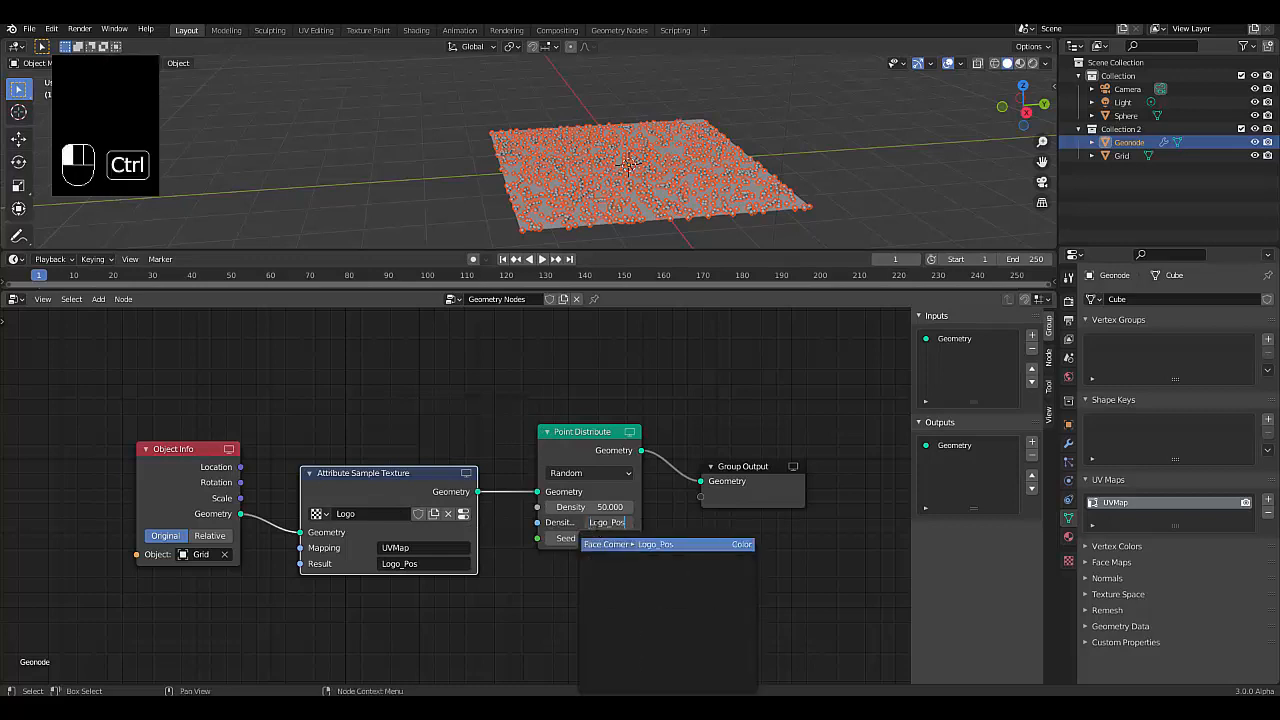
key("Return")
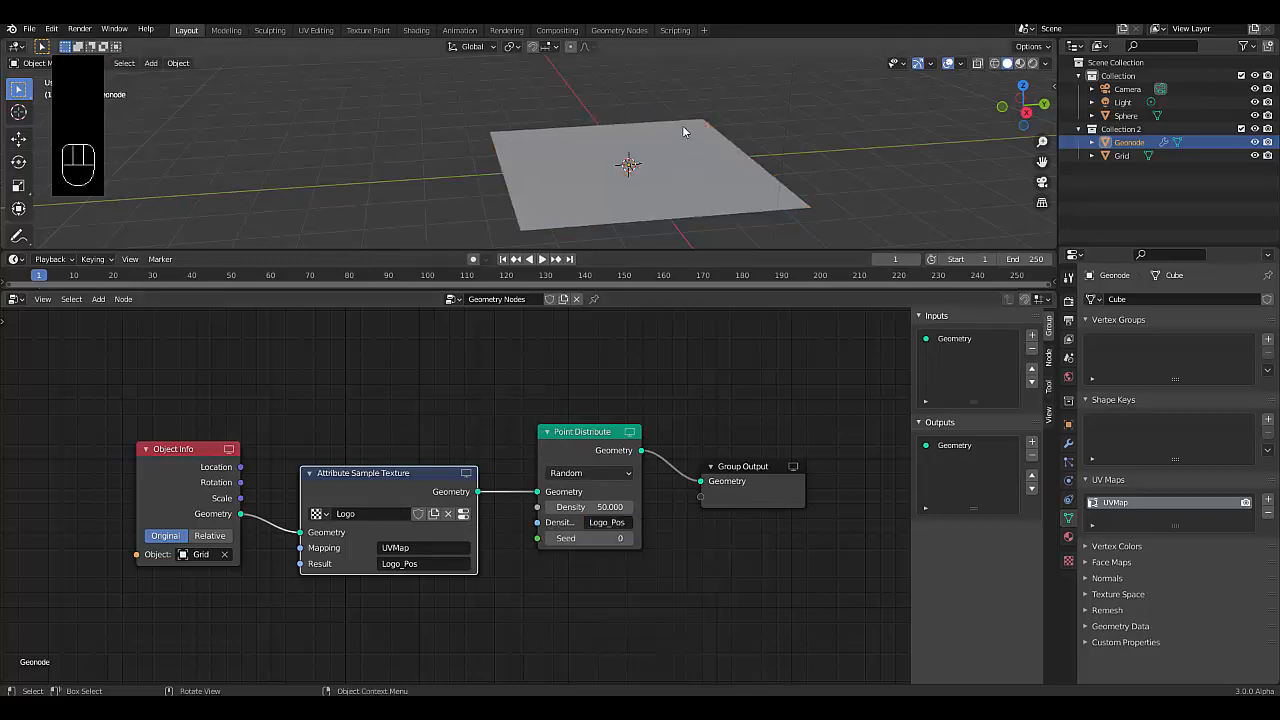
- Open the Logo texture's settings and load download.png from the Downloads folder as its image
left_click(465, 516)
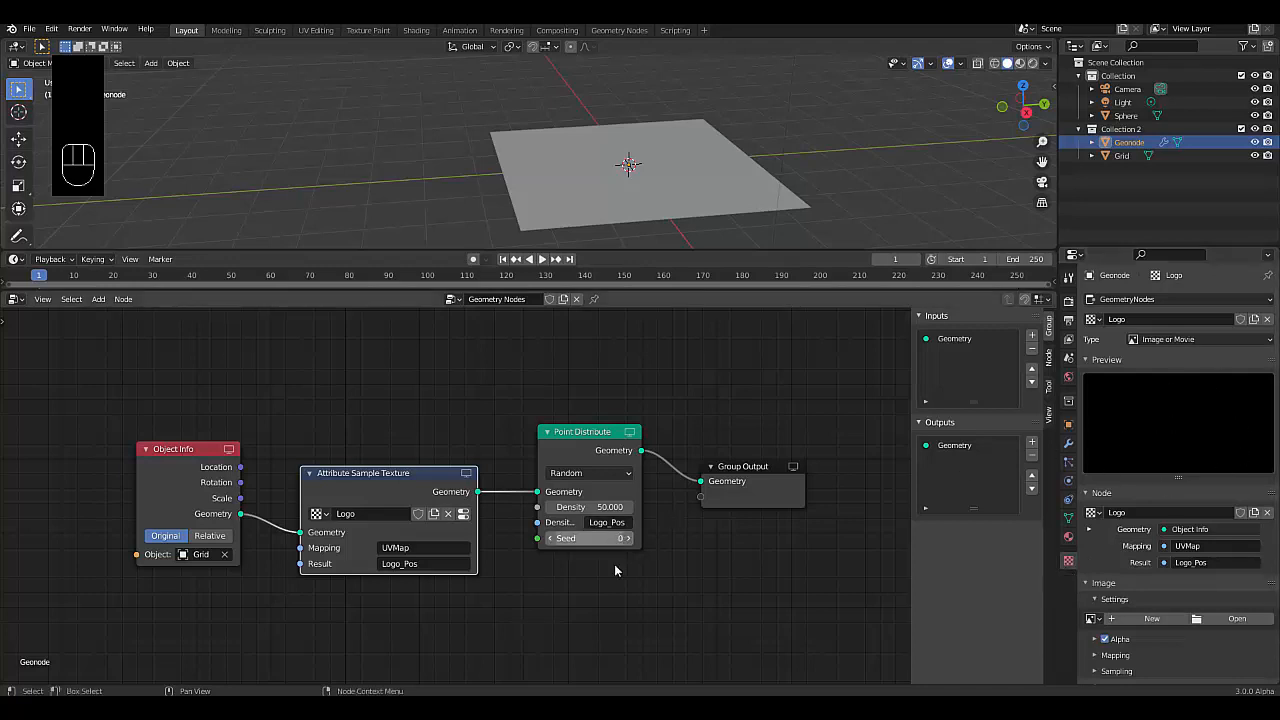
left_click(474, 645)
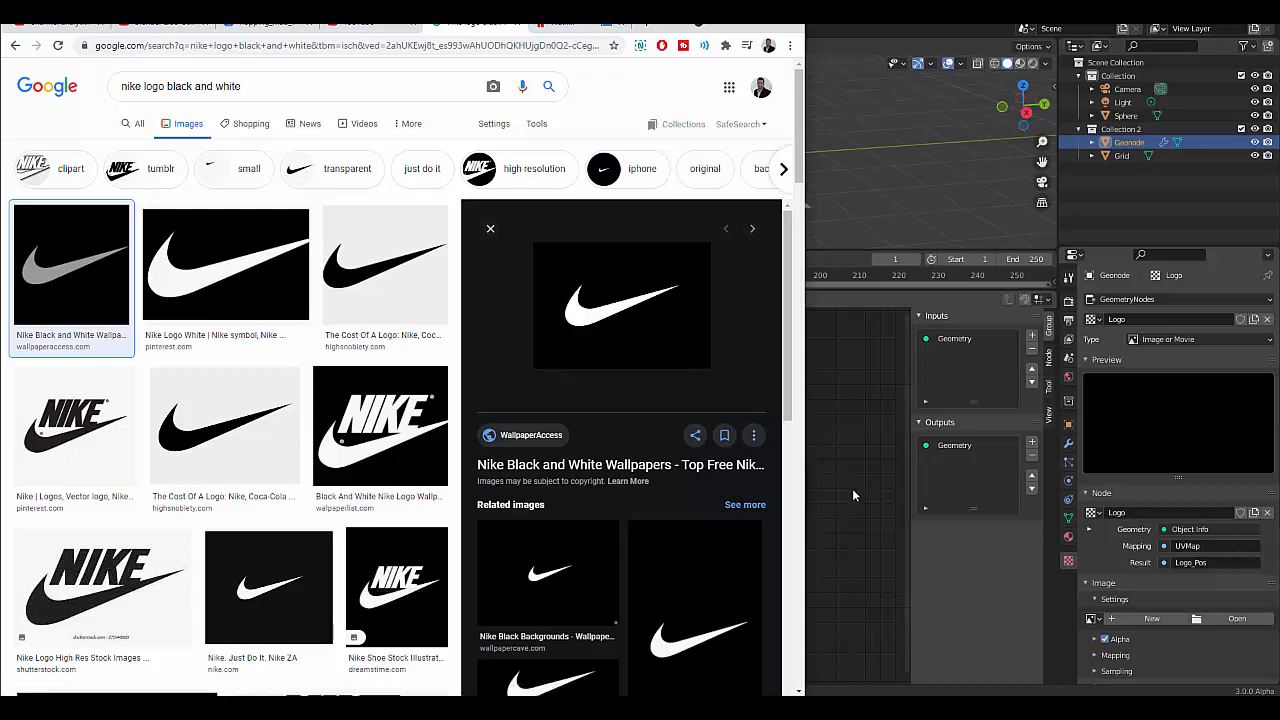
left_click(1244, 619)
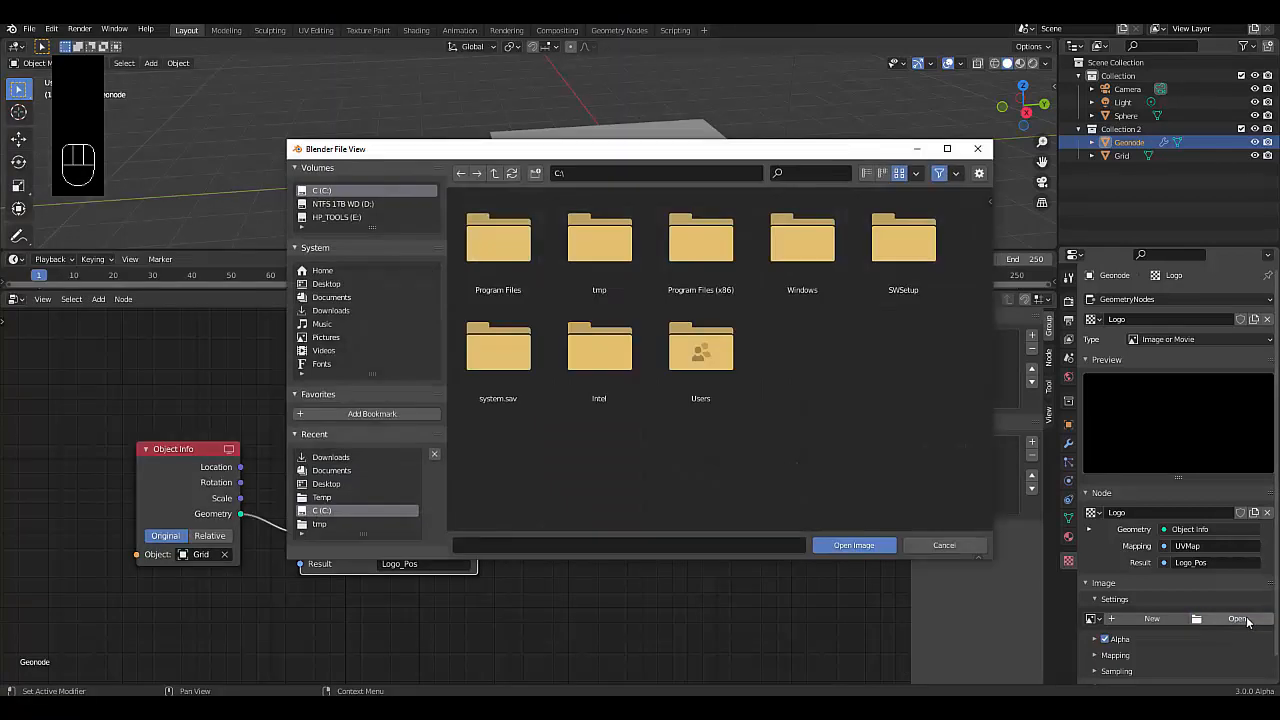
left_click(332, 312)
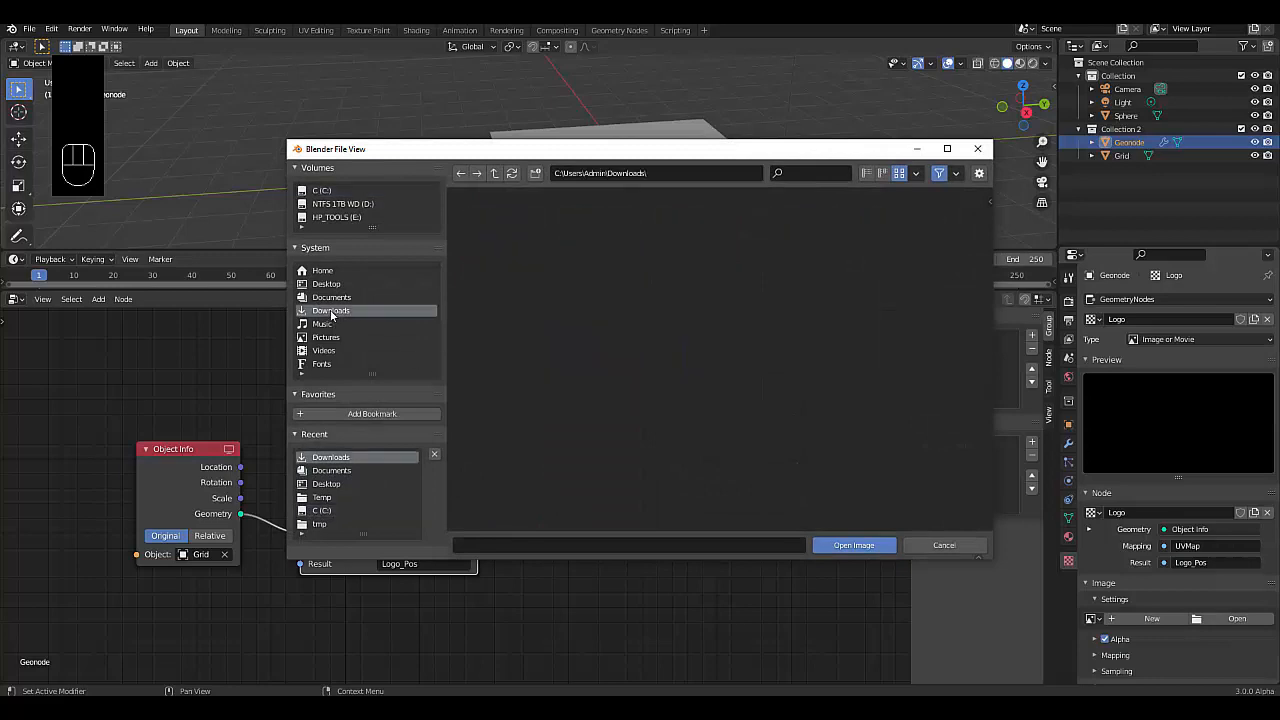
double_click(524, 278)
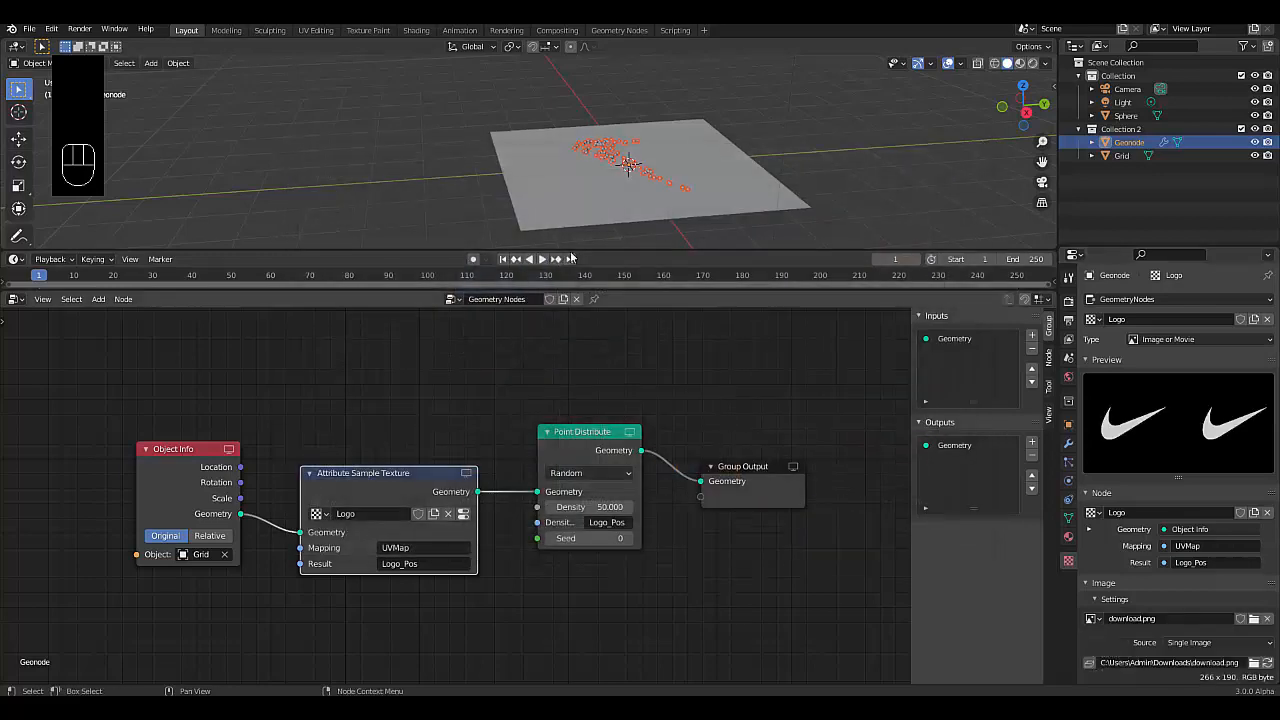
- Set the Point Distribute node's maximum density to 500
scroll(600, 200, "up", 3)
left_click(600, 507)
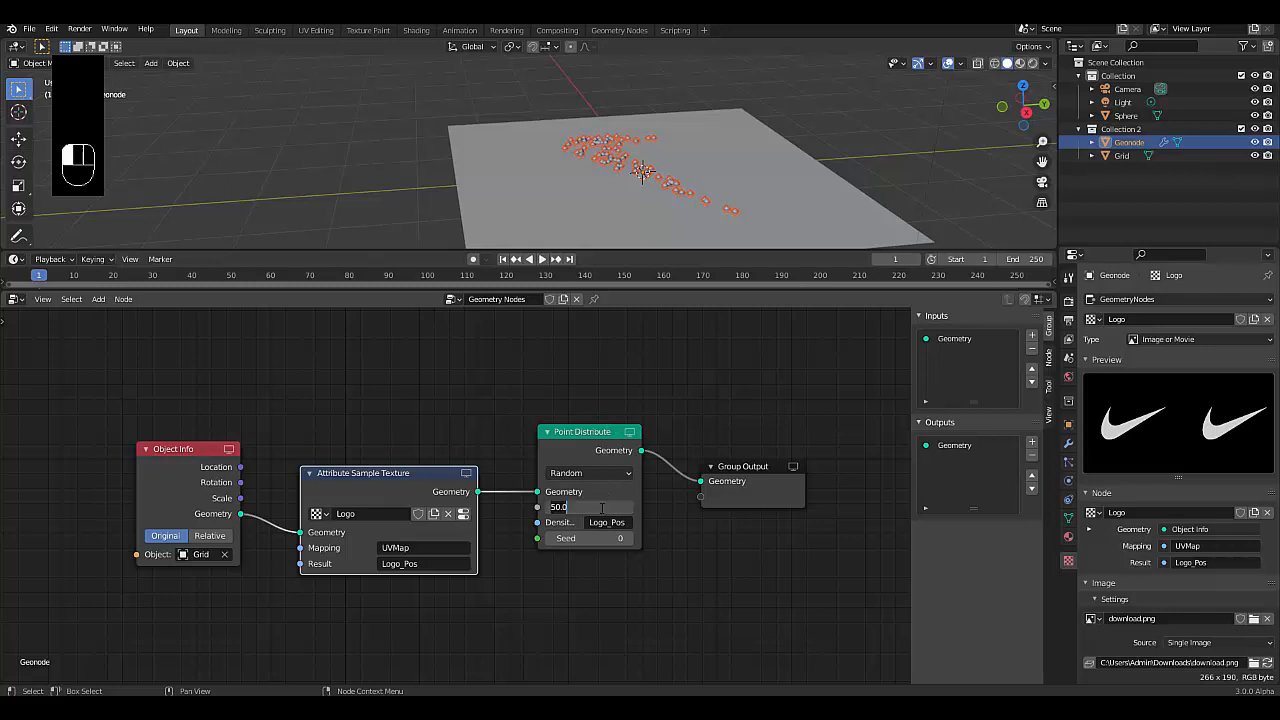
type("500")
key("Return")
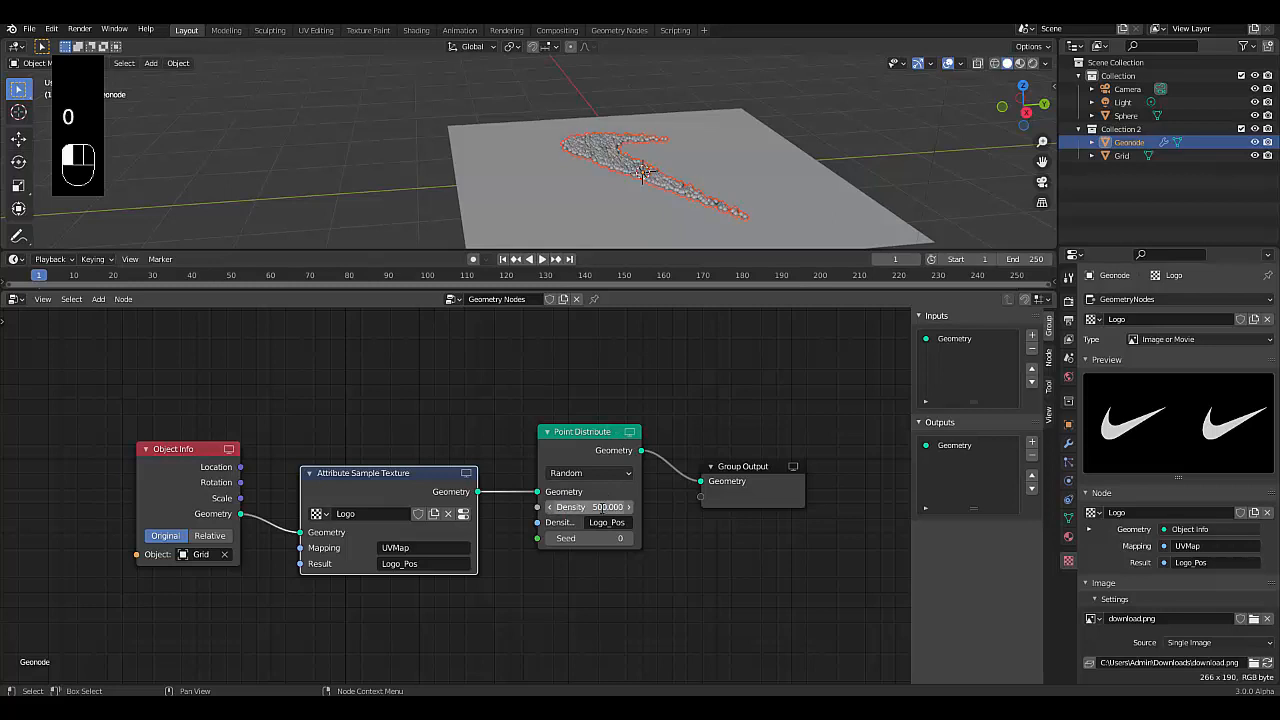
- Examine the logo-shaped point distribution on the grid from the top view
middle_click_drag(585, 83, 632, 150)
scroll(636, 144, "up", 3)
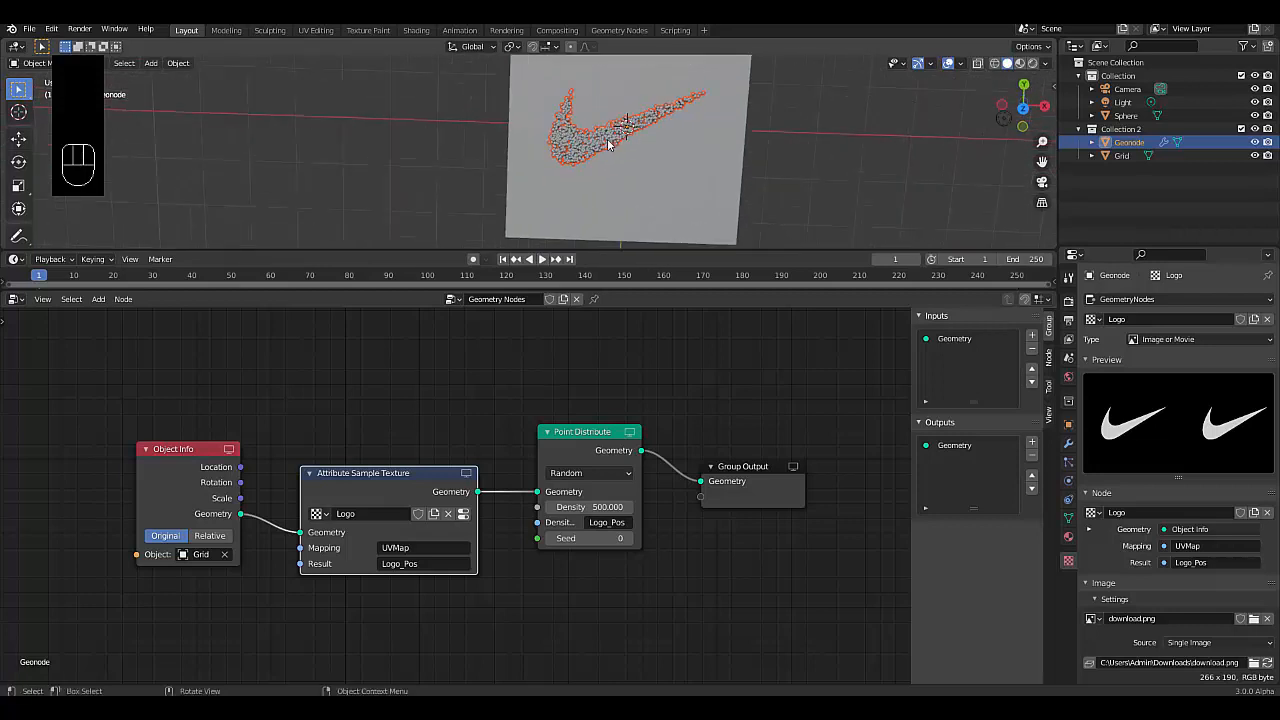
key("KP_7")
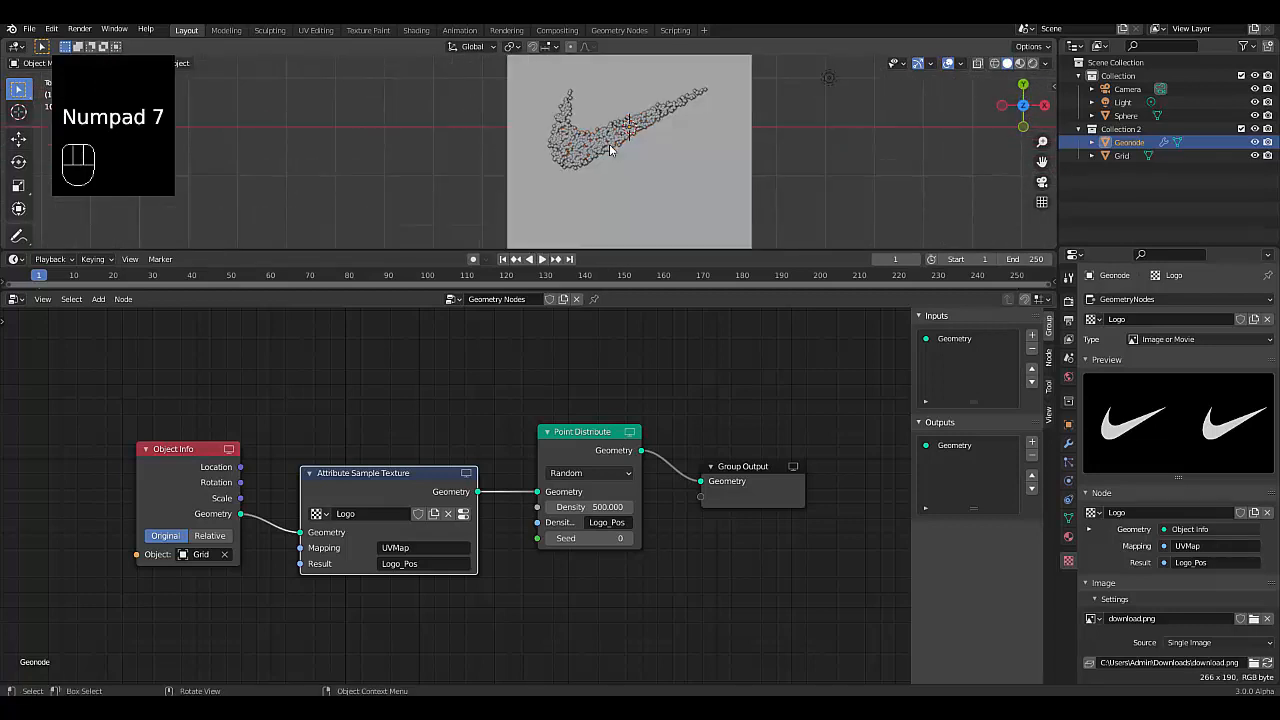
scroll(612, 145, "down", 3)
scroll(607, 142, "up", 1)
scroll(630, 222, "down", 2)
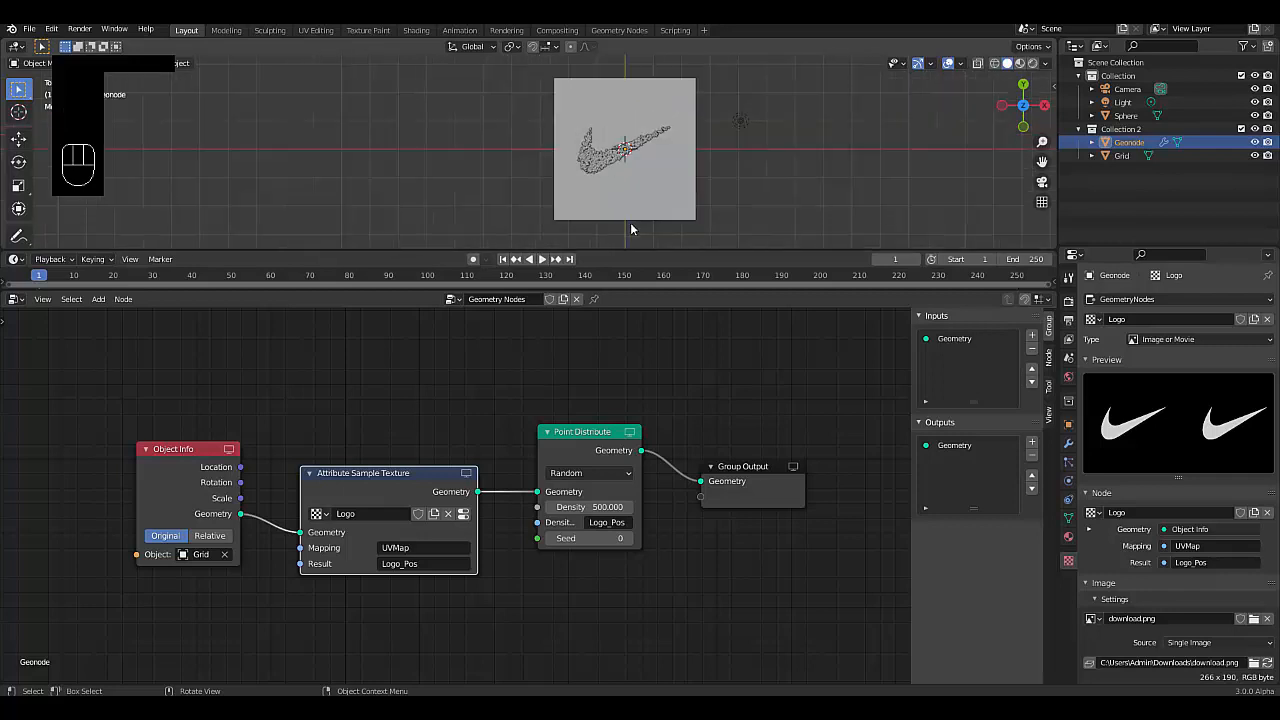
- Switch the Point Distribute node's distribution method to Poisson Disk
scroll(612, 140, "up", 2)
scroll(609, 197, "down", 1)
scroll(630, 228, "up", 1)
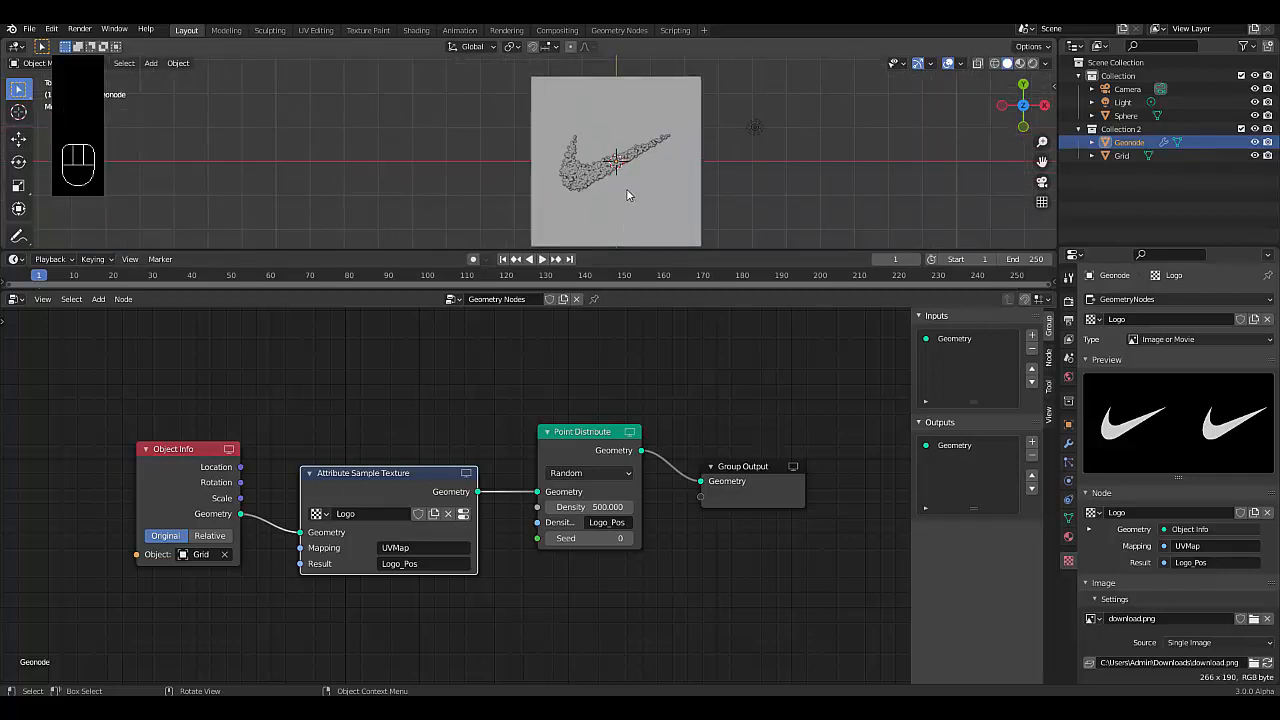
left_click_drag(88, 338, 595, 612)
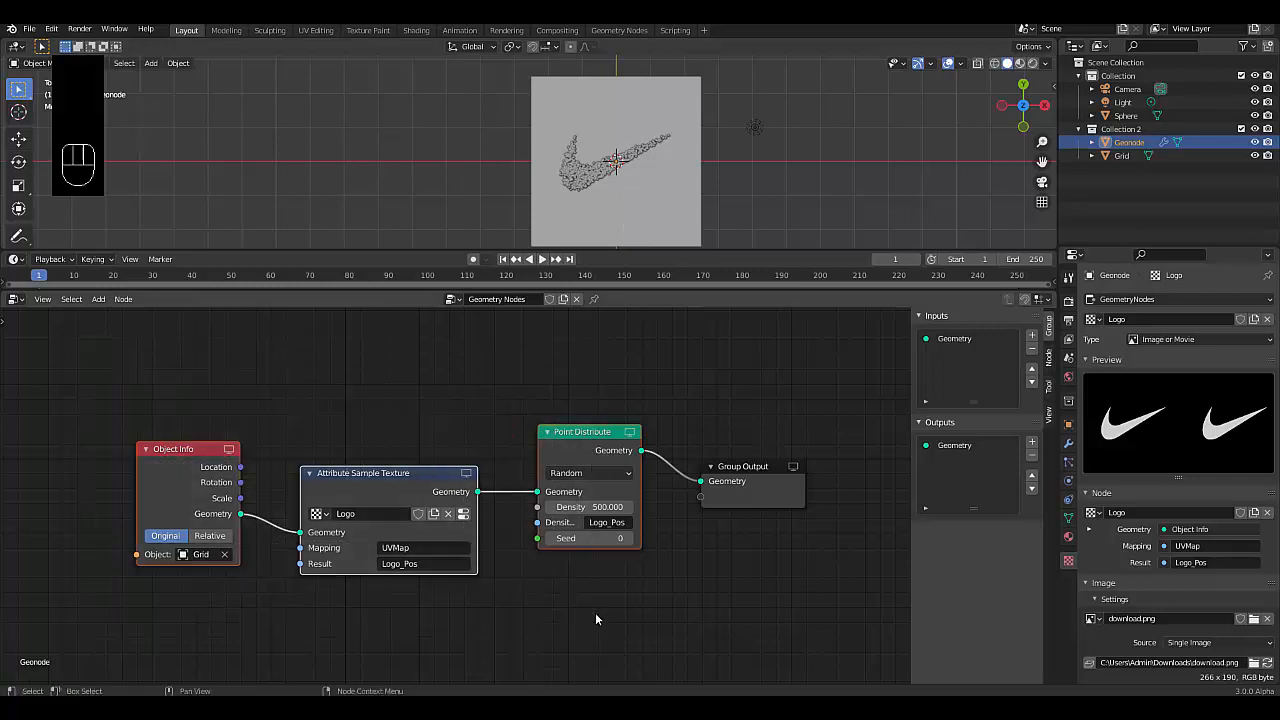
left_click(590, 474)
left_click(582, 508)
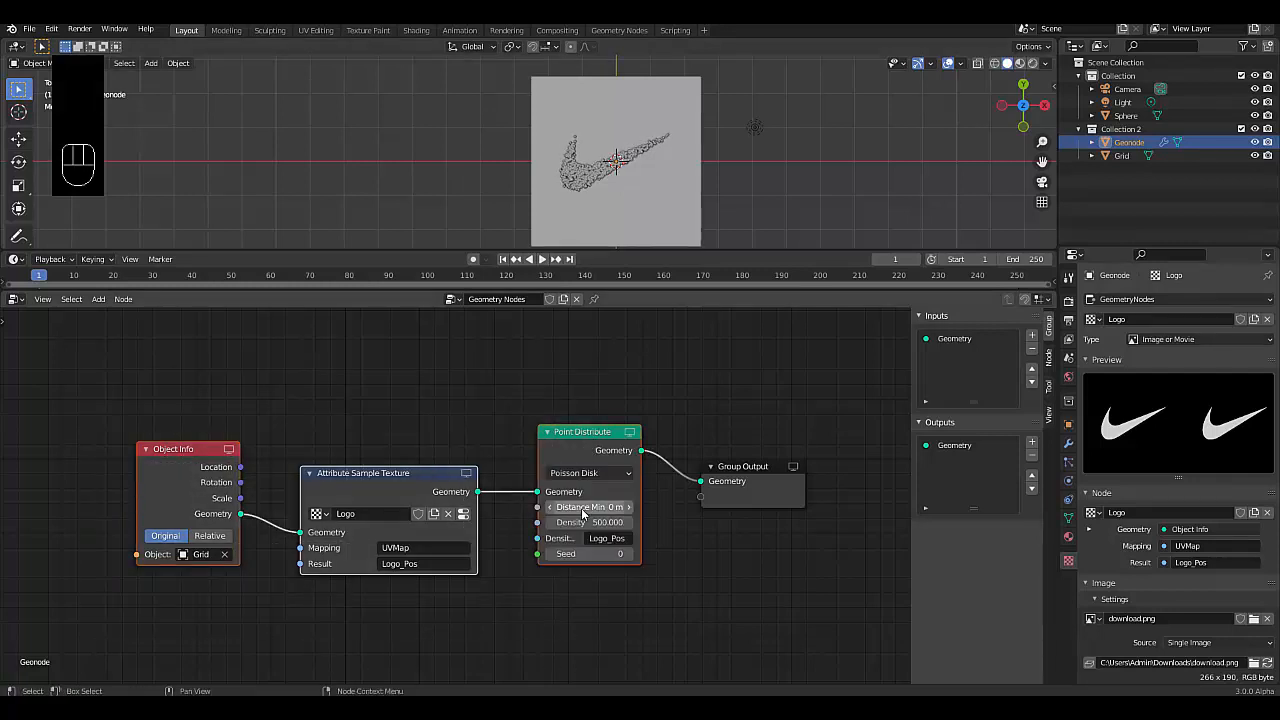
- Set the Point Distribute node's minimum distance to 0.1 m
scroll(572, 520, "up", 1)
left_click(590, 506)
left_click(562, 506)
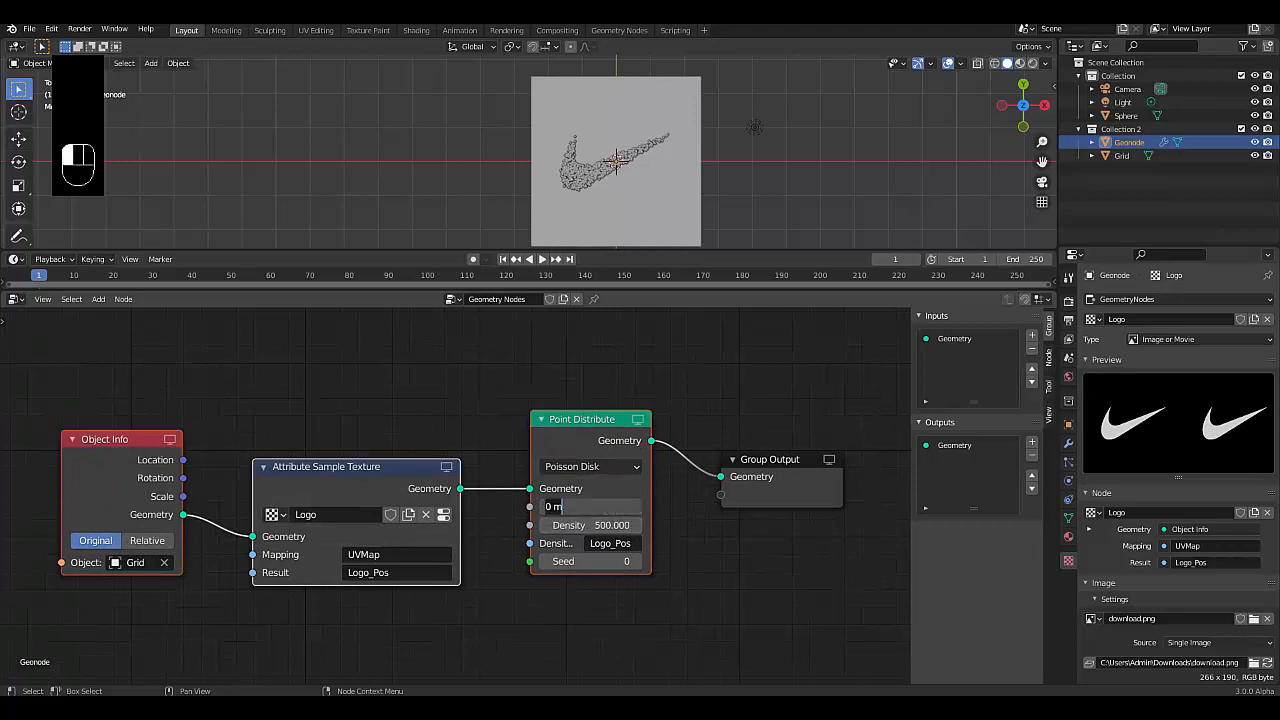
key("BackSpace")
key("BackSpace")
type(".1")
key("Return")
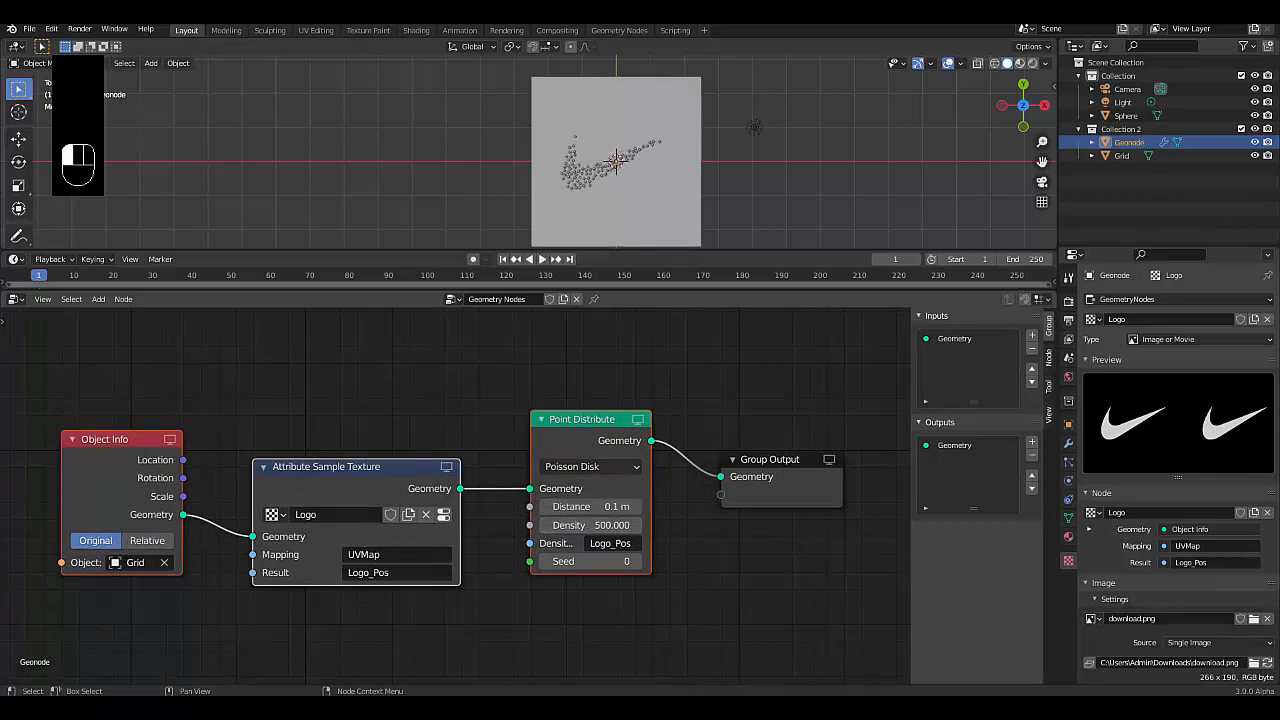
- Try a minimum distance of 0.01 m on the Point Distribute node and inspect the point spacing up close
left_click(610, 507)
type("0")
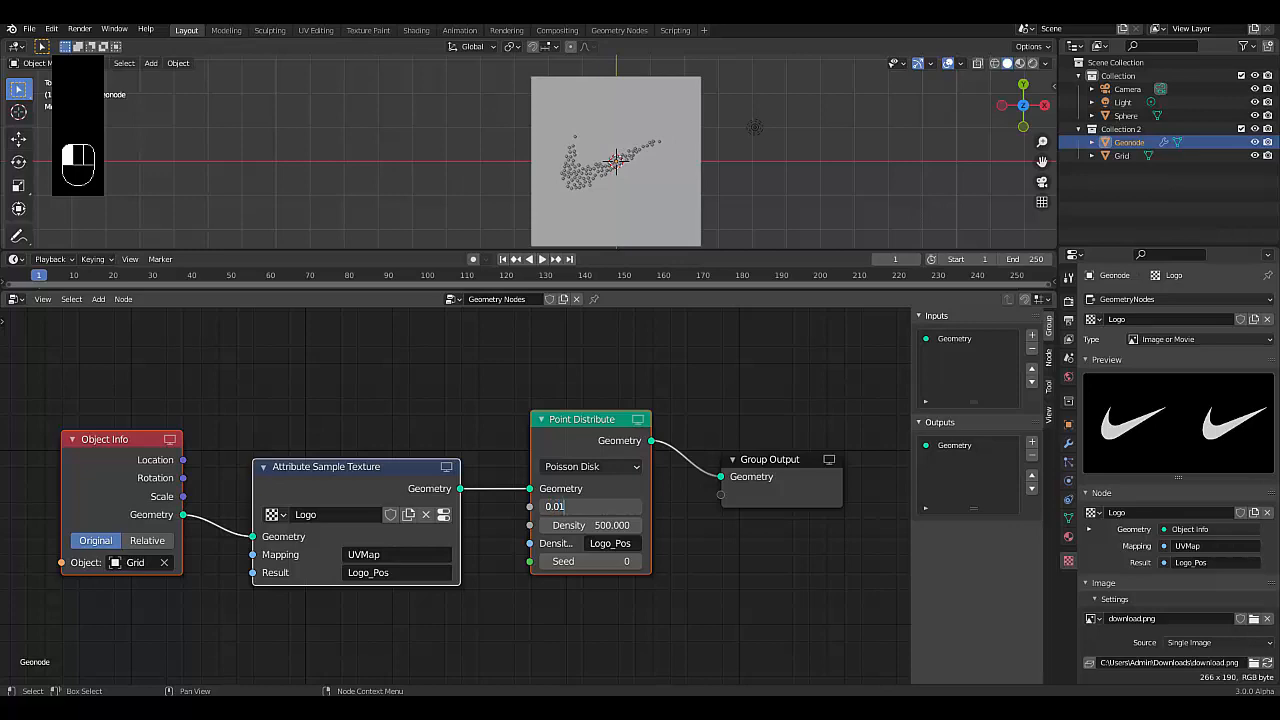
type(".01")
key("Return")
scroll(590, 172, "up", 5)
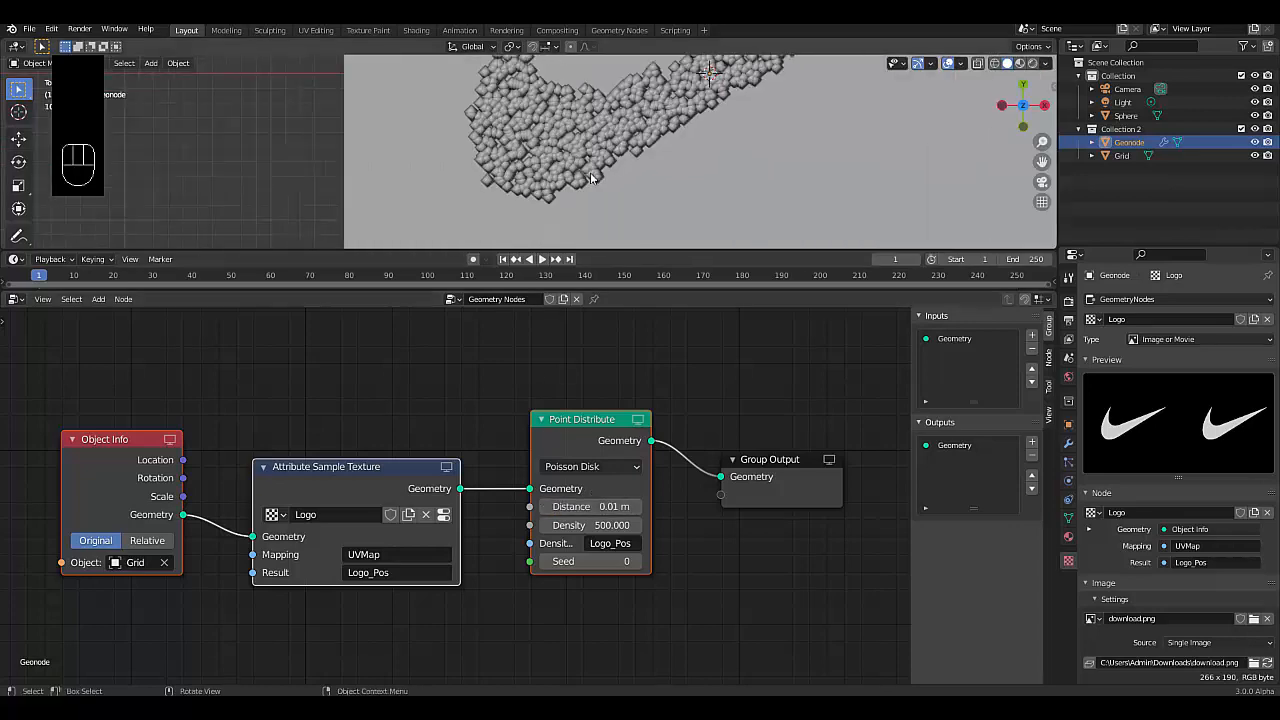
scroll(590, 178, "up", 5)
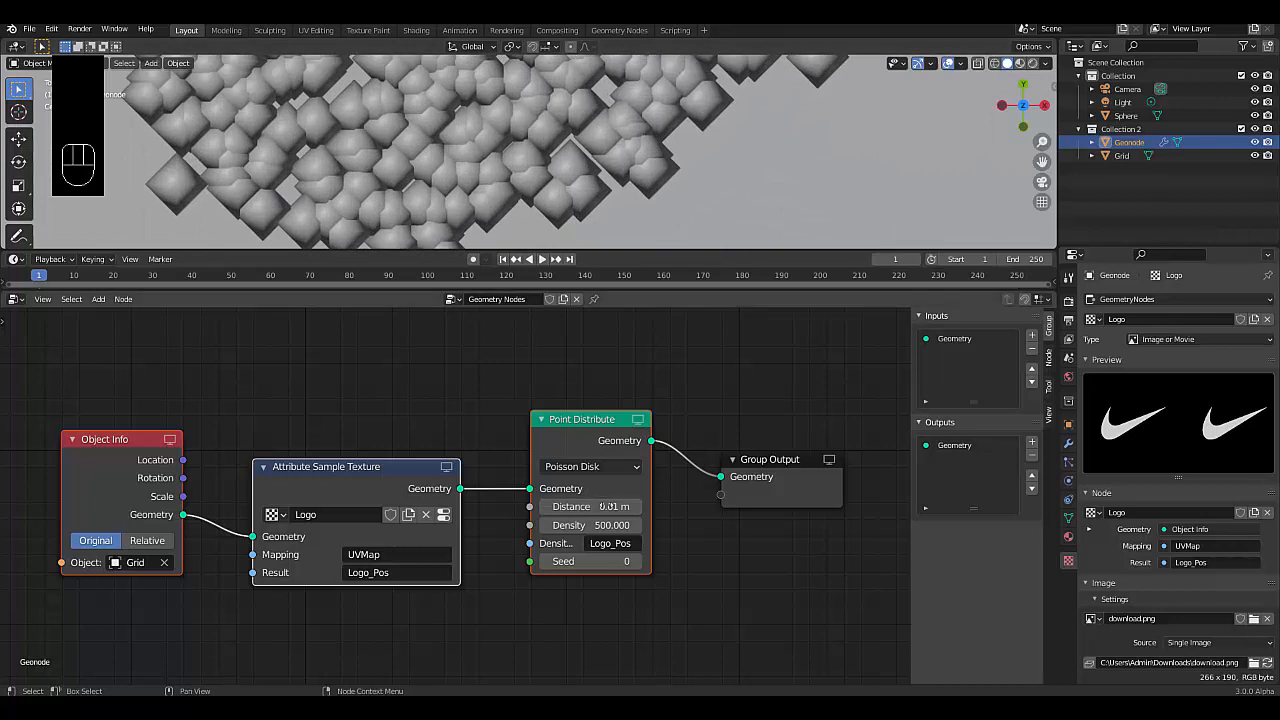
- Set the Point Distribute node's minimum distance to 0.05 m and check the whole logo shape
left_click(601, 507)
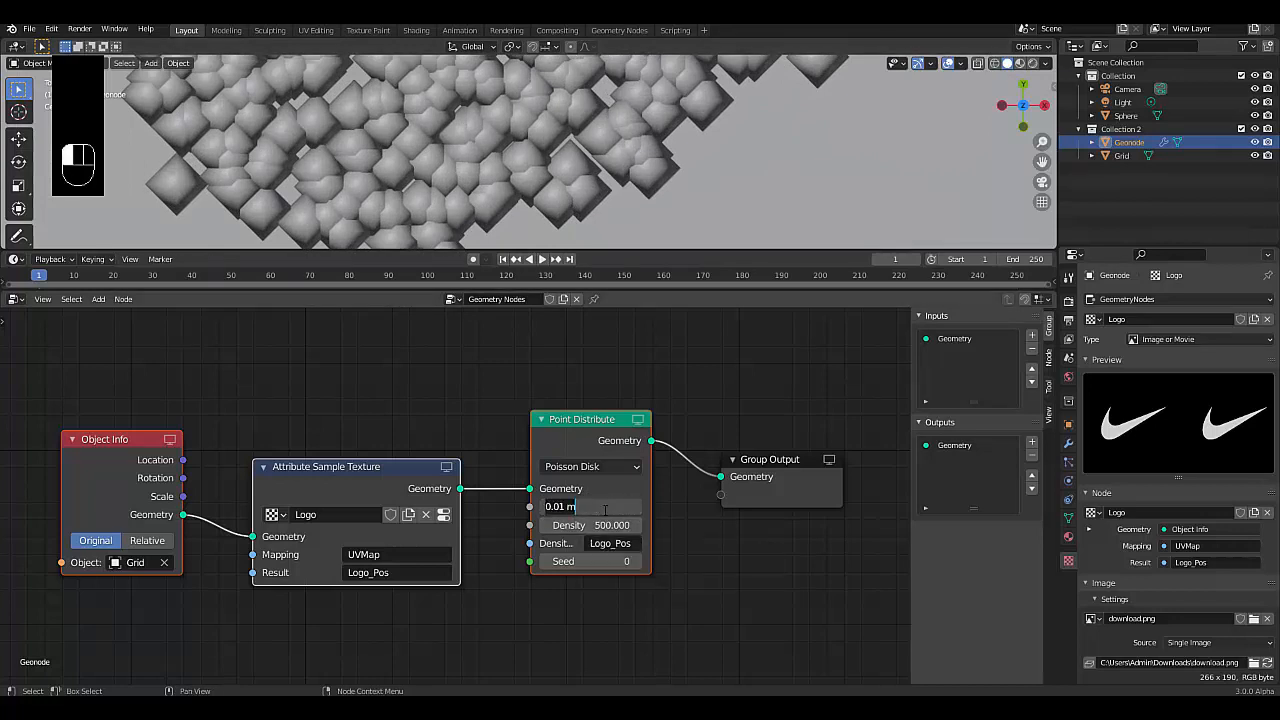
type("0.05")
key("Return")
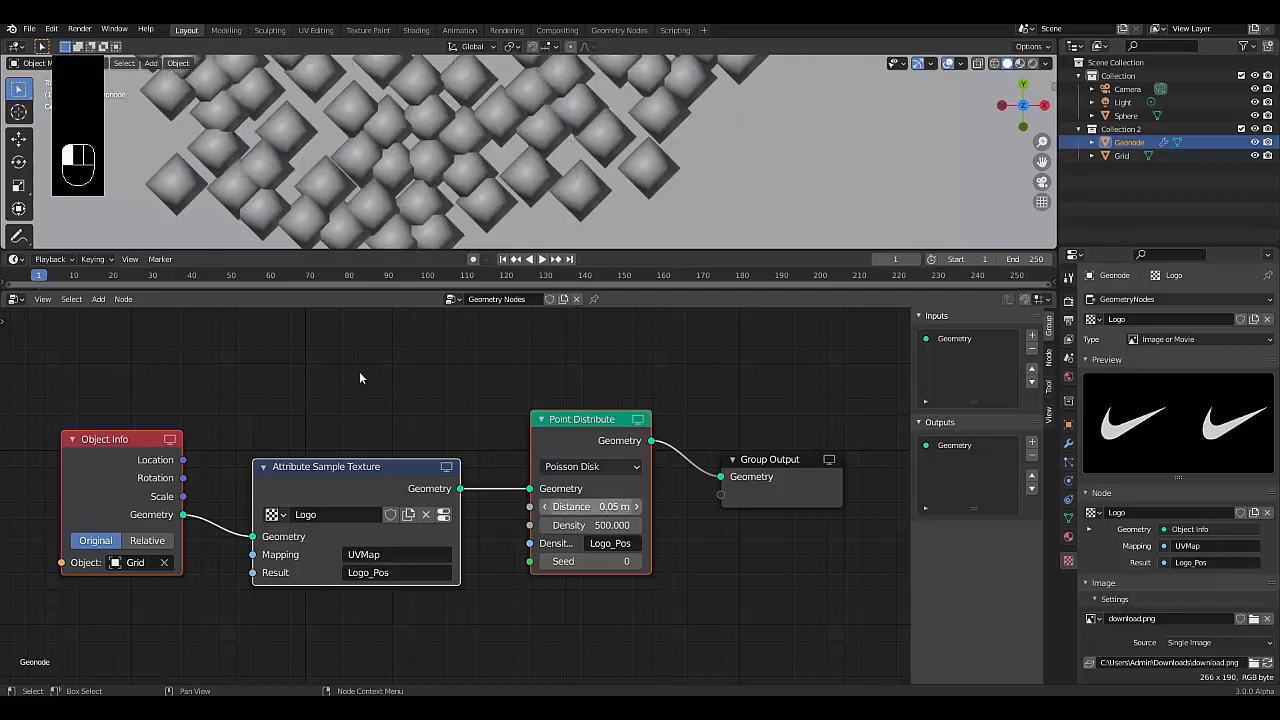
key("KP_0")
scroll(422, 197, "down", 3)
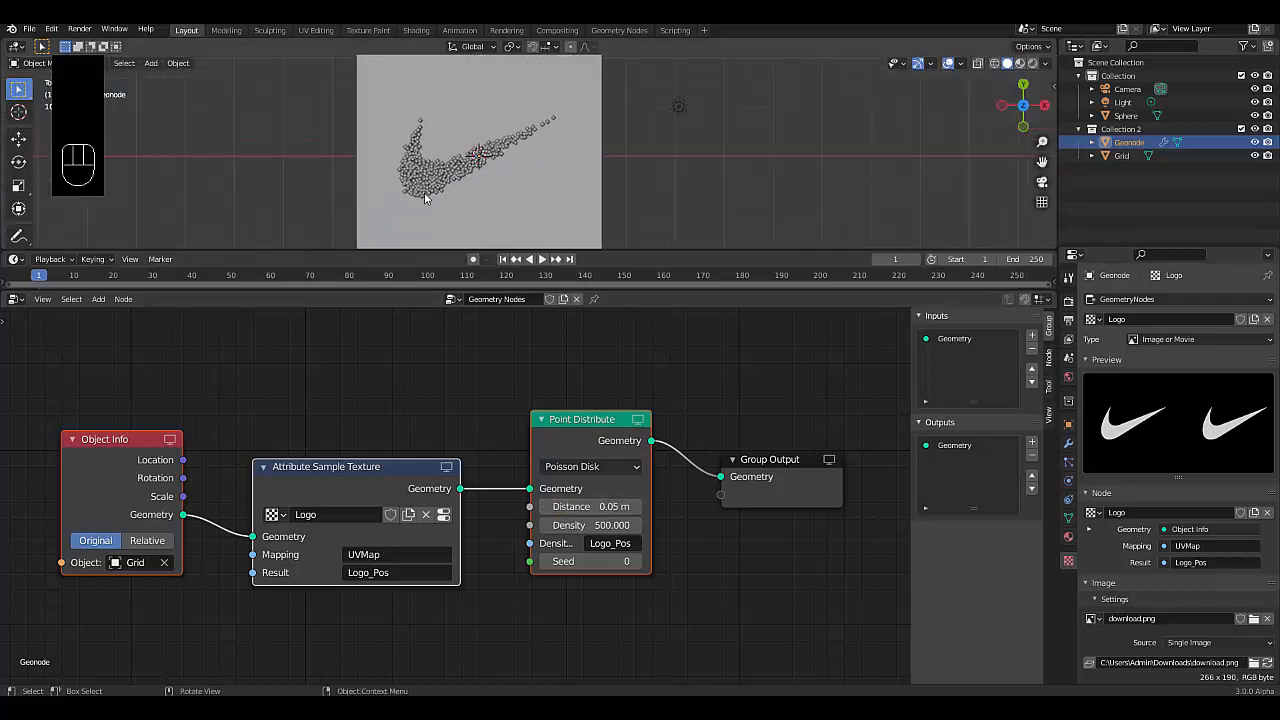
scroll(426, 196, "up", 2)
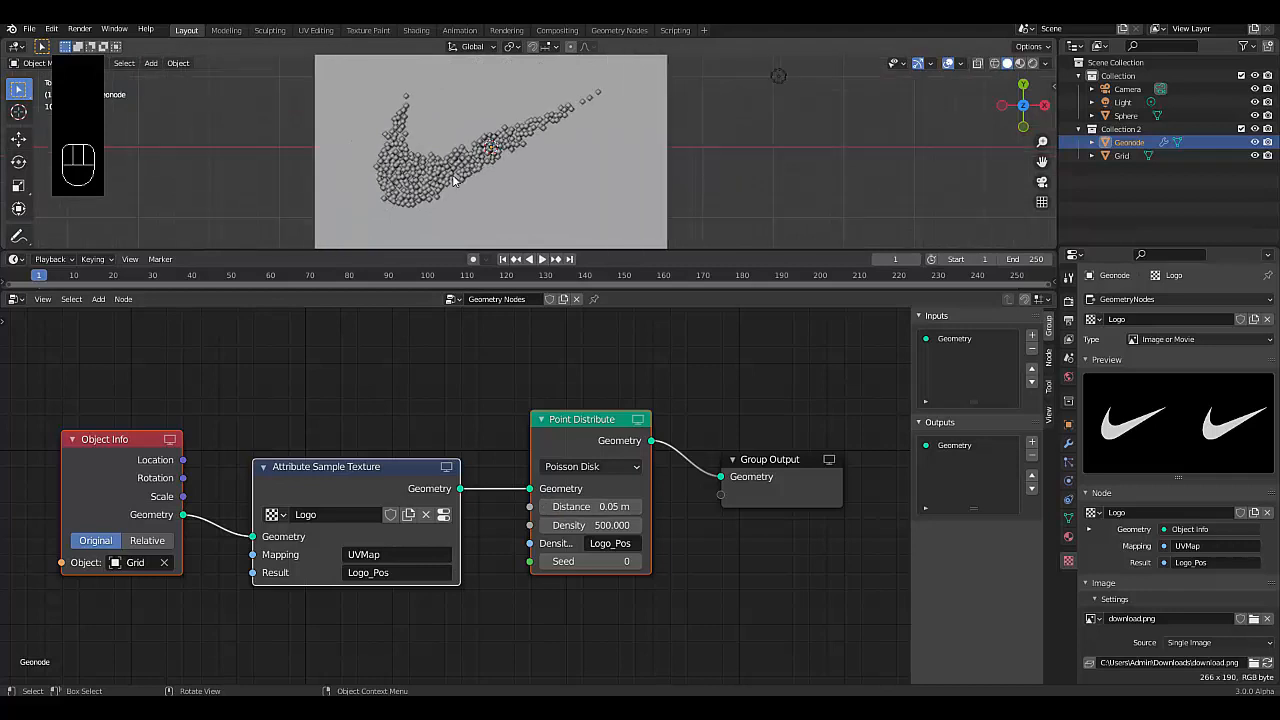
left_click(580, 469)
left_click(580, 468)
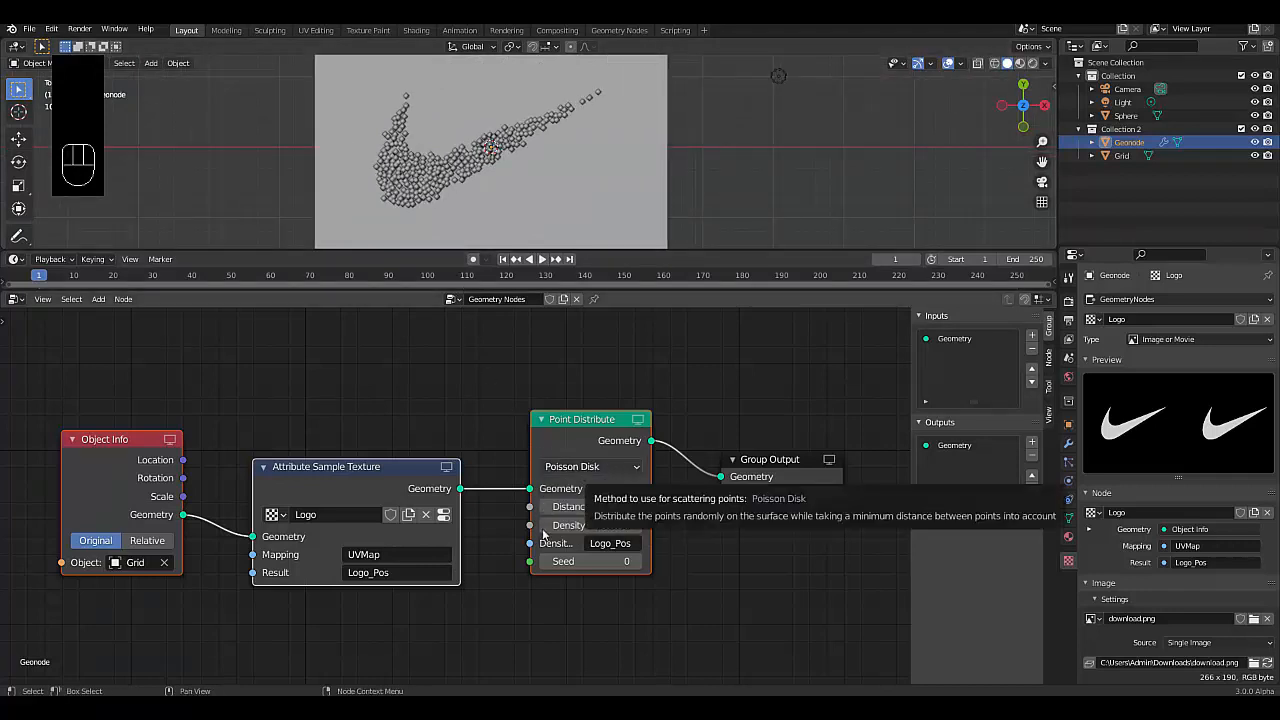
- Enclose the Object Info, Attribute Sample Texture and Point Distribute nodes in a shared frame
scroll(518, 549, "down", 3)
left_click_drag(238, 413, 591, 614)
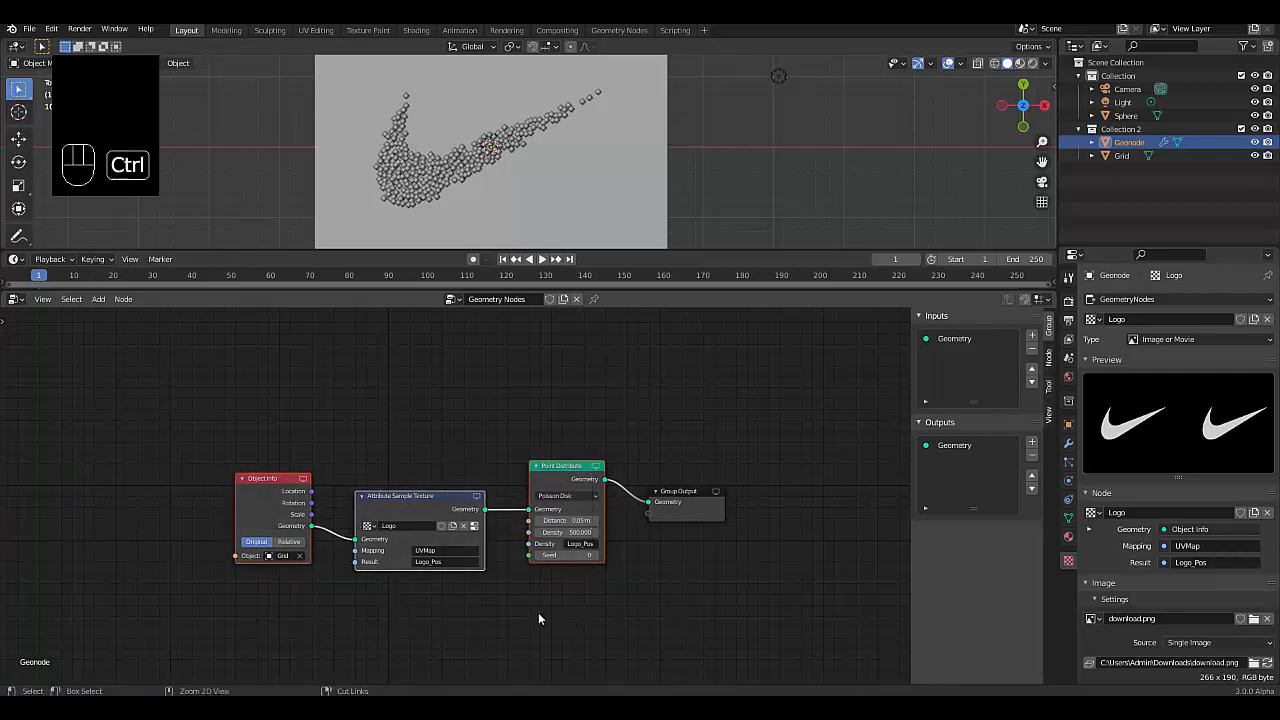
key("ctrl+j")
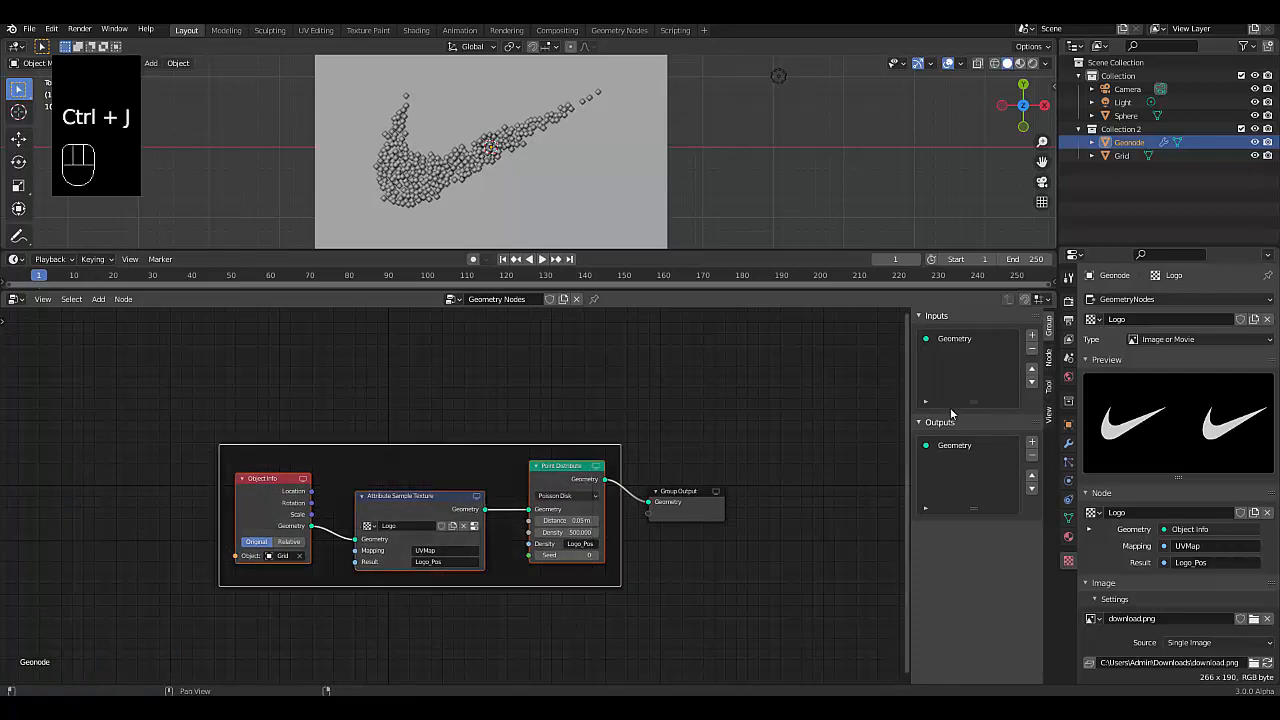
- Label the new frame "Logo Geometry Node Distribution"
left_click(1047, 357)
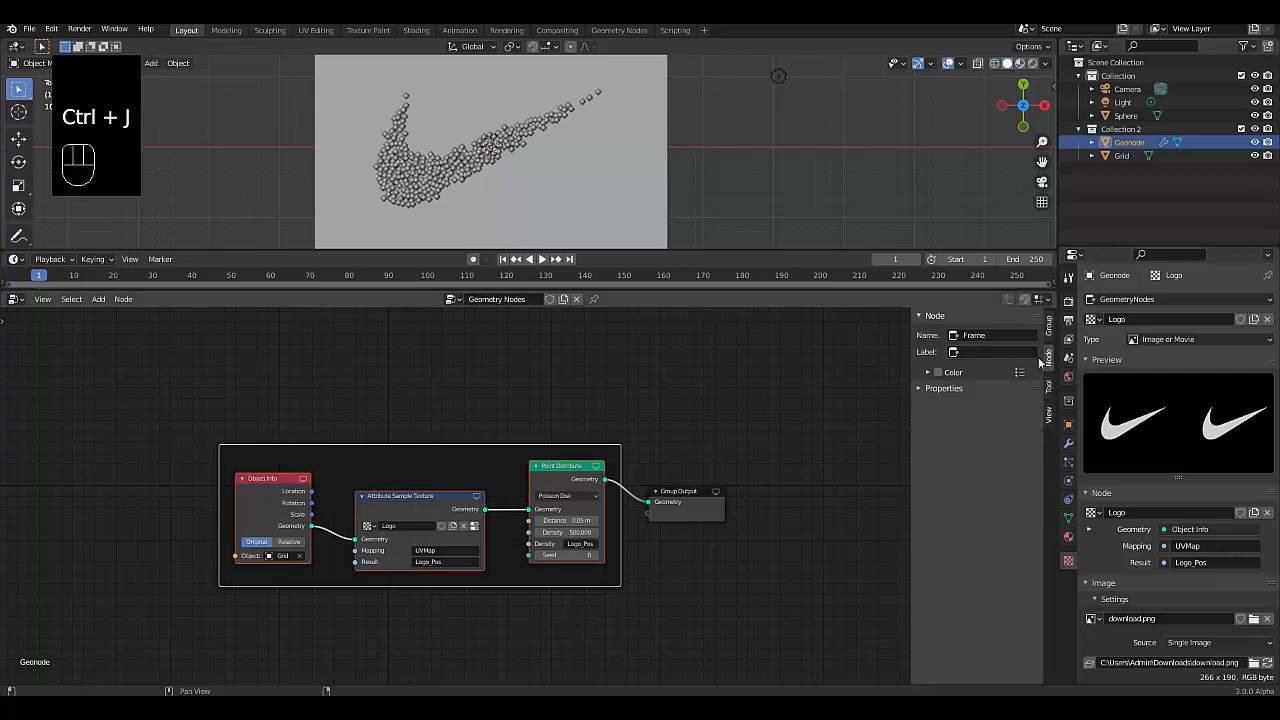
left_click(978, 352)
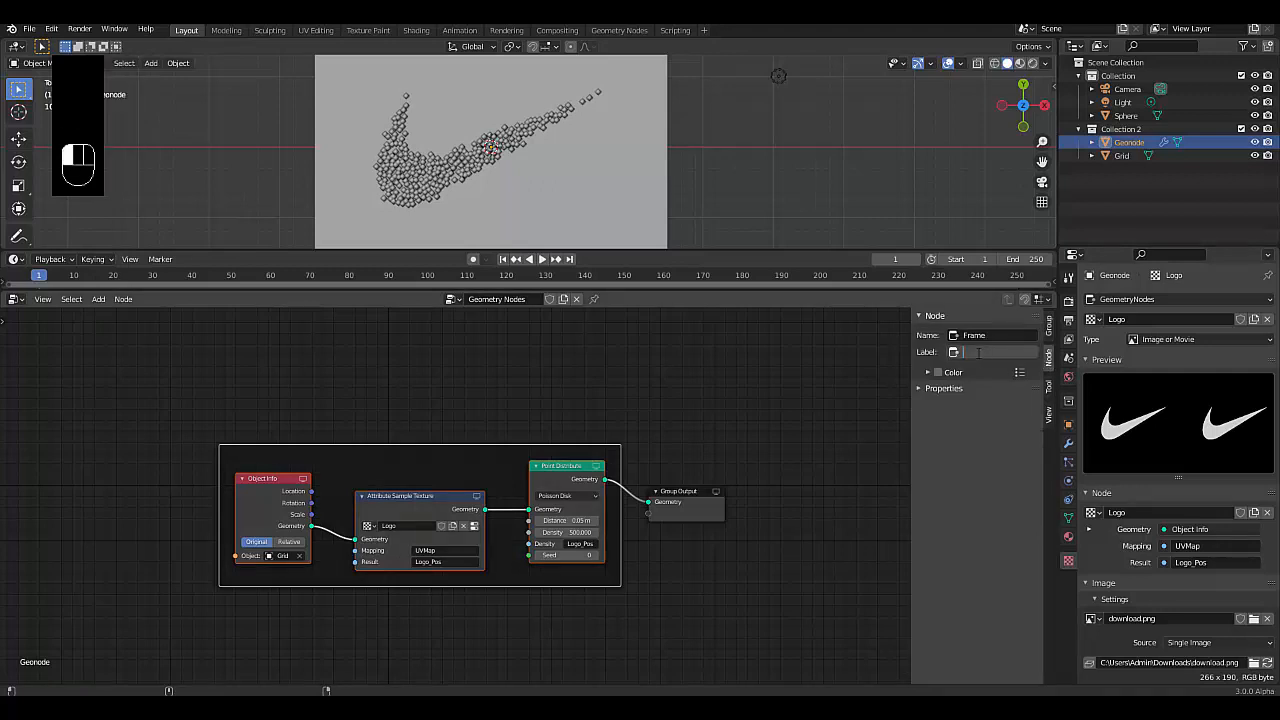
type("Log")
type("o")
type(" Geo")
type("metry")
type(" Node Distr")
type("ibution")
key("Return")
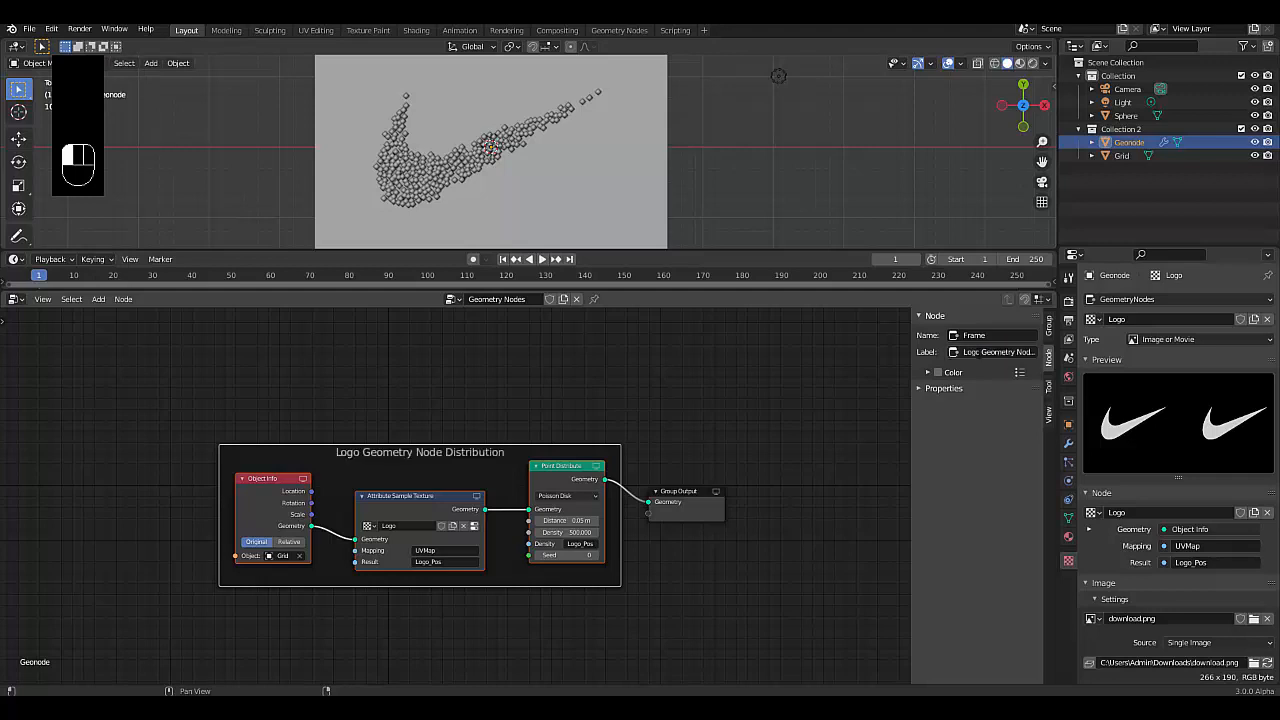
- Enable a custom color for the frame and make it magenta, with HSV about 0.860, 0.990, 0.608
left_click(938, 372)
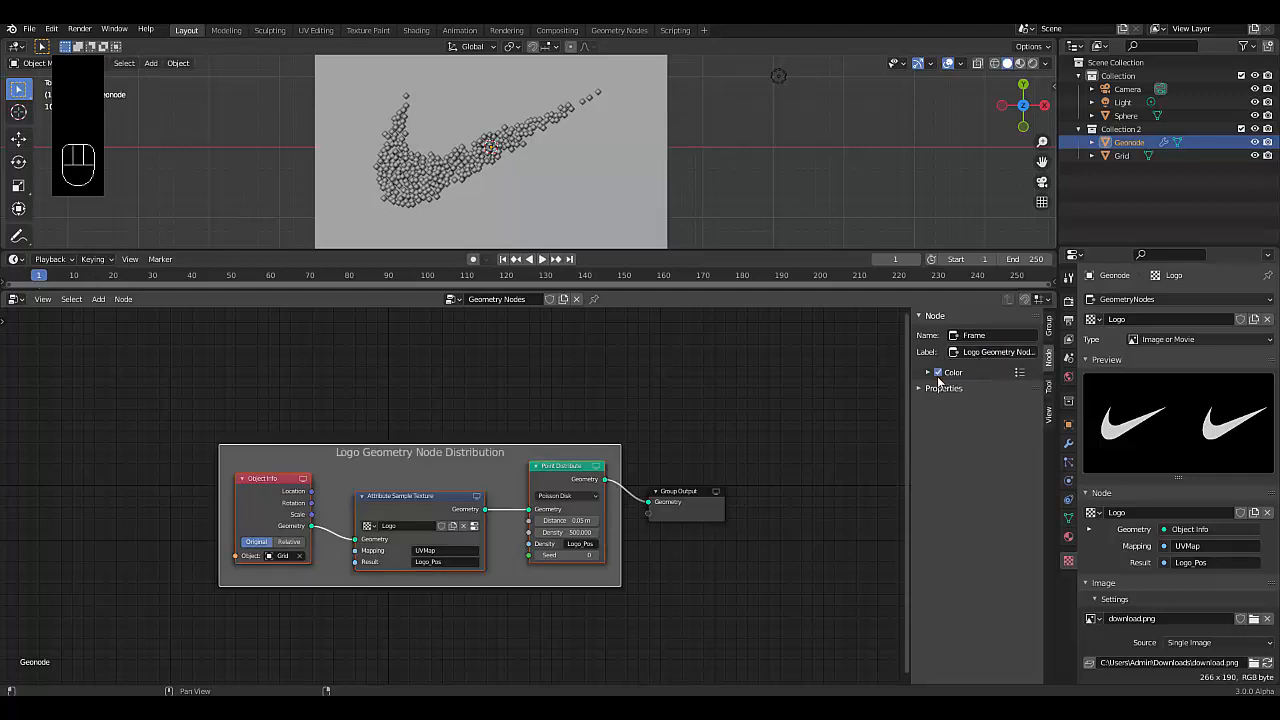
left_click(951, 372)
left_click(963, 395)
left_click(1011, 288)
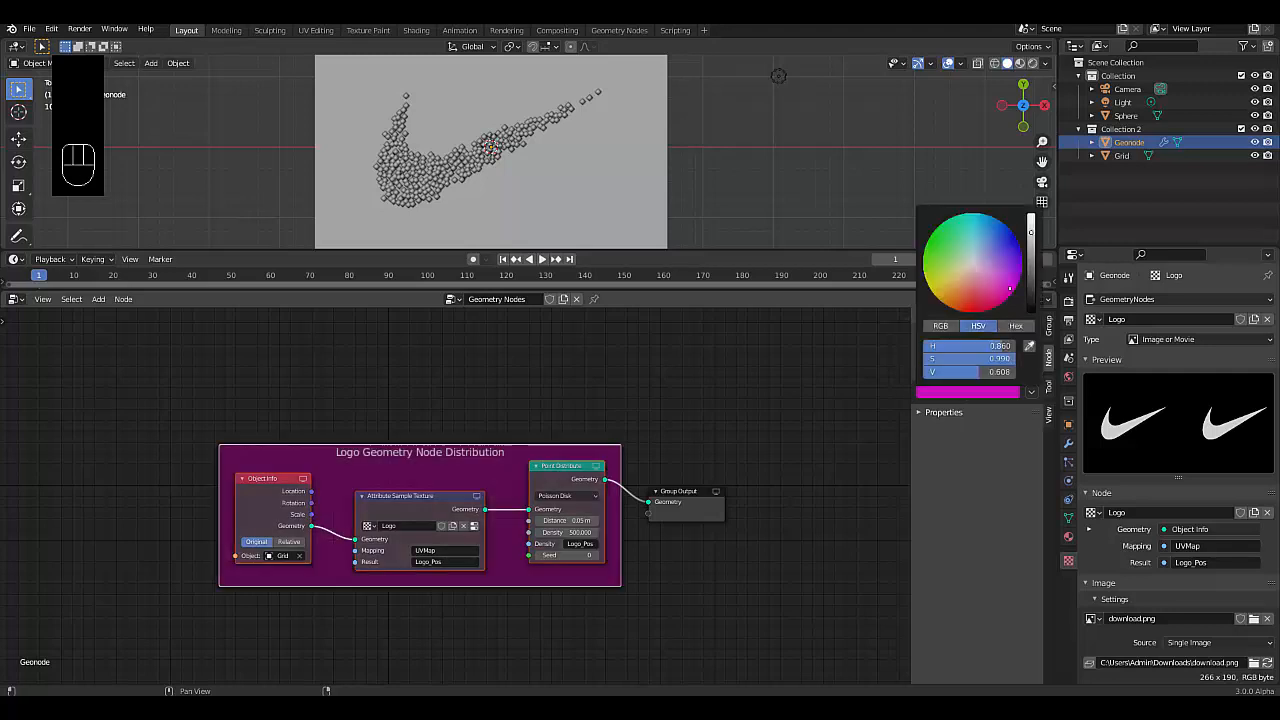
- Set the frame's label size to 50
left_click(944, 412)
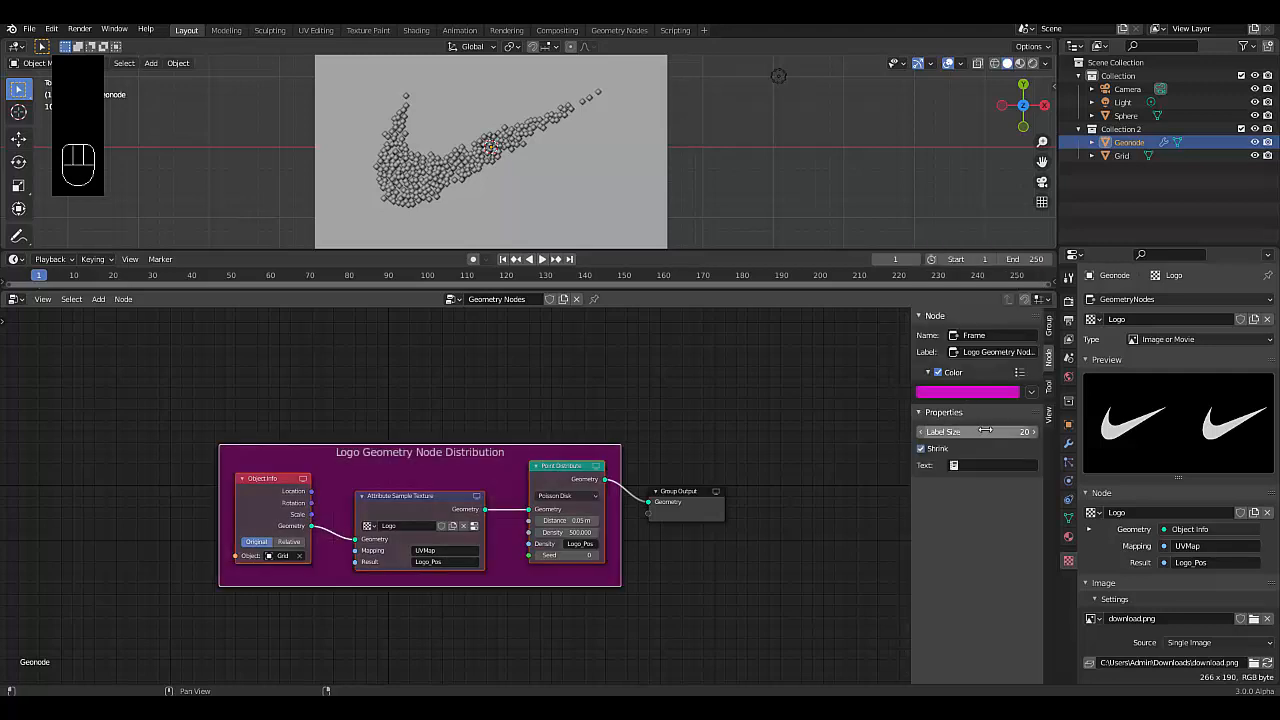
left_click(990, 431)
type("50")
key("Return")
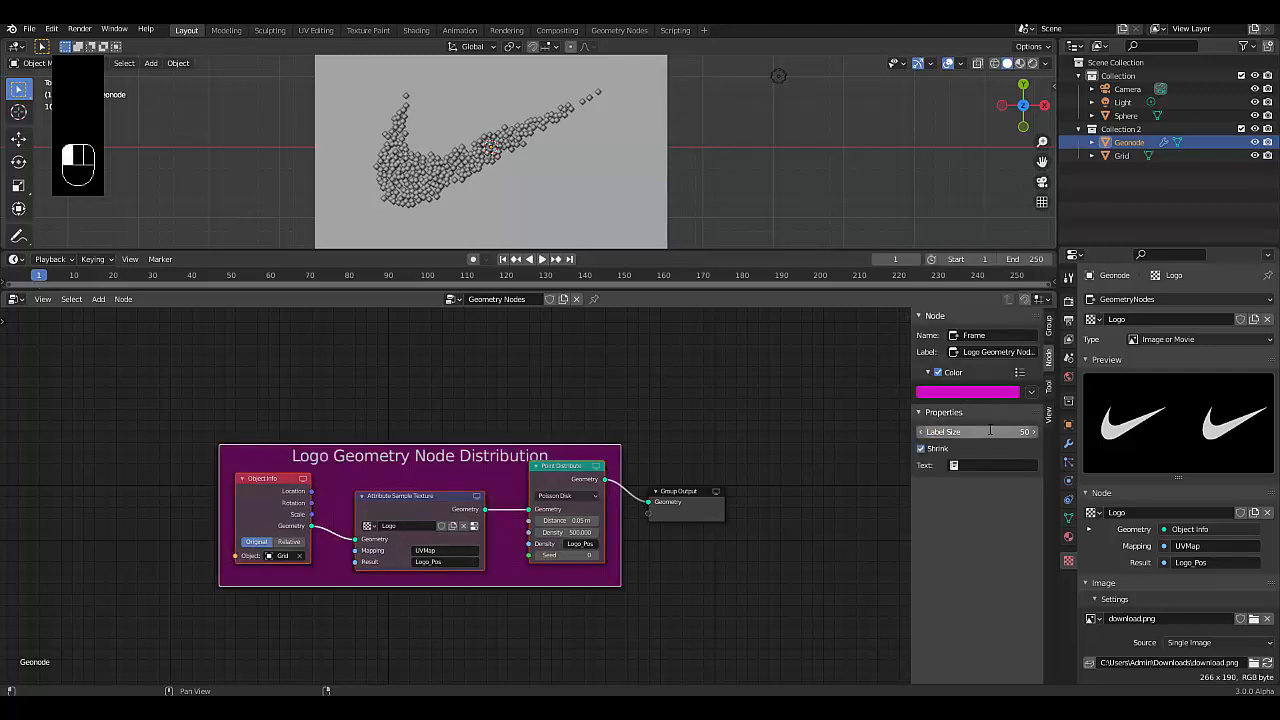
scroll(241, 502, "up", 1)
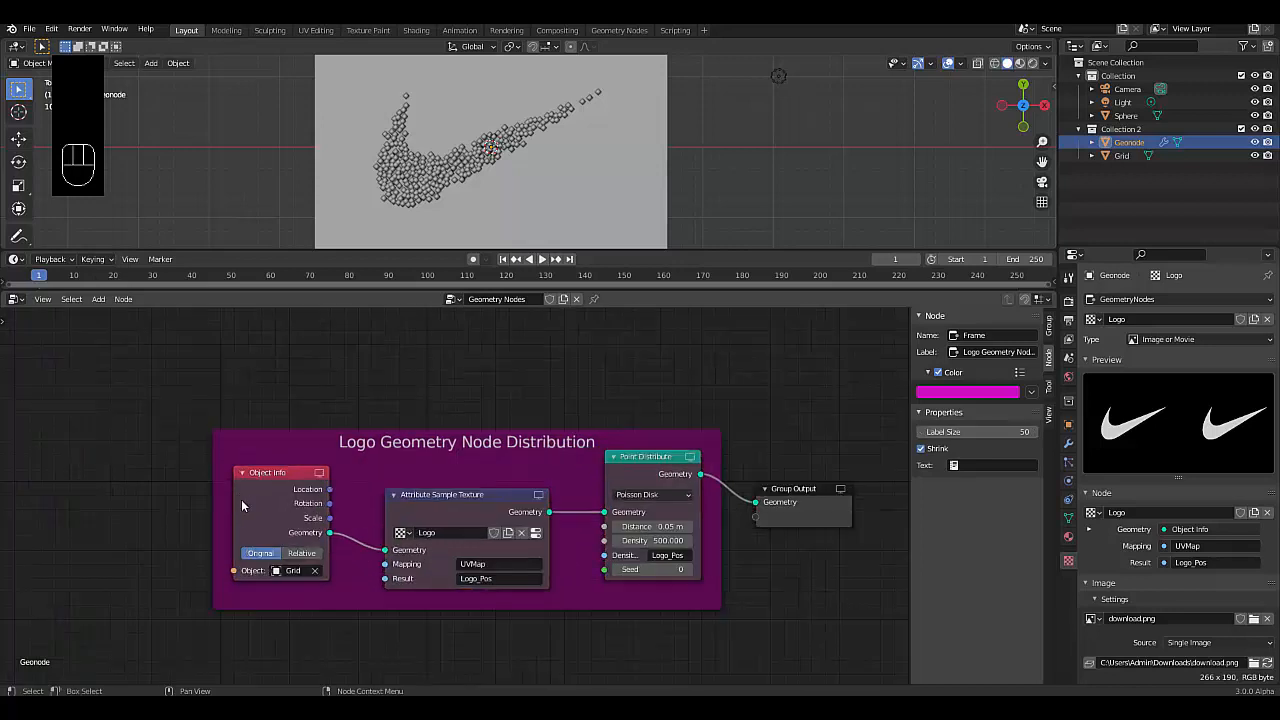
- Raise the Object Info node inside the frame and move all three framed nodes far to the left of Group Output
left_click_drag(259, 487, 266, 447)
scroll(160, 477, "down", 3)
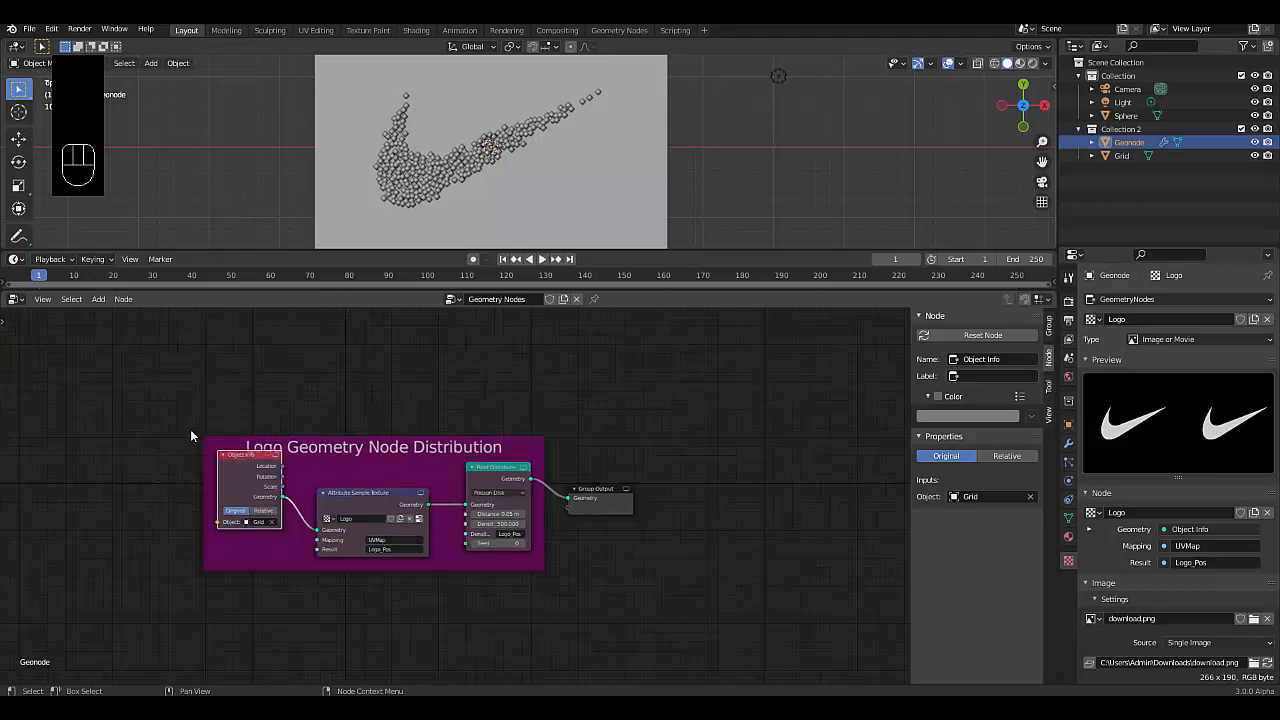
left_click_drag(155, 395, 511, 630)
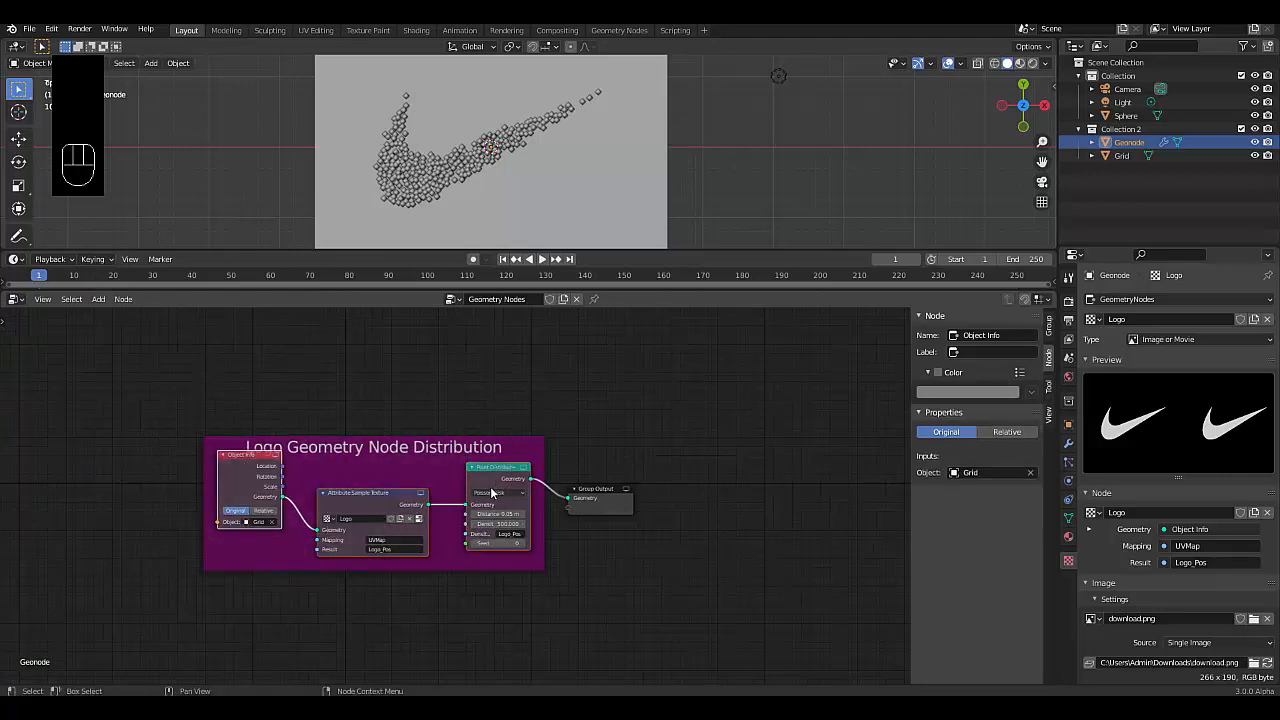
left_click_drag(491, 493, 164, 506)
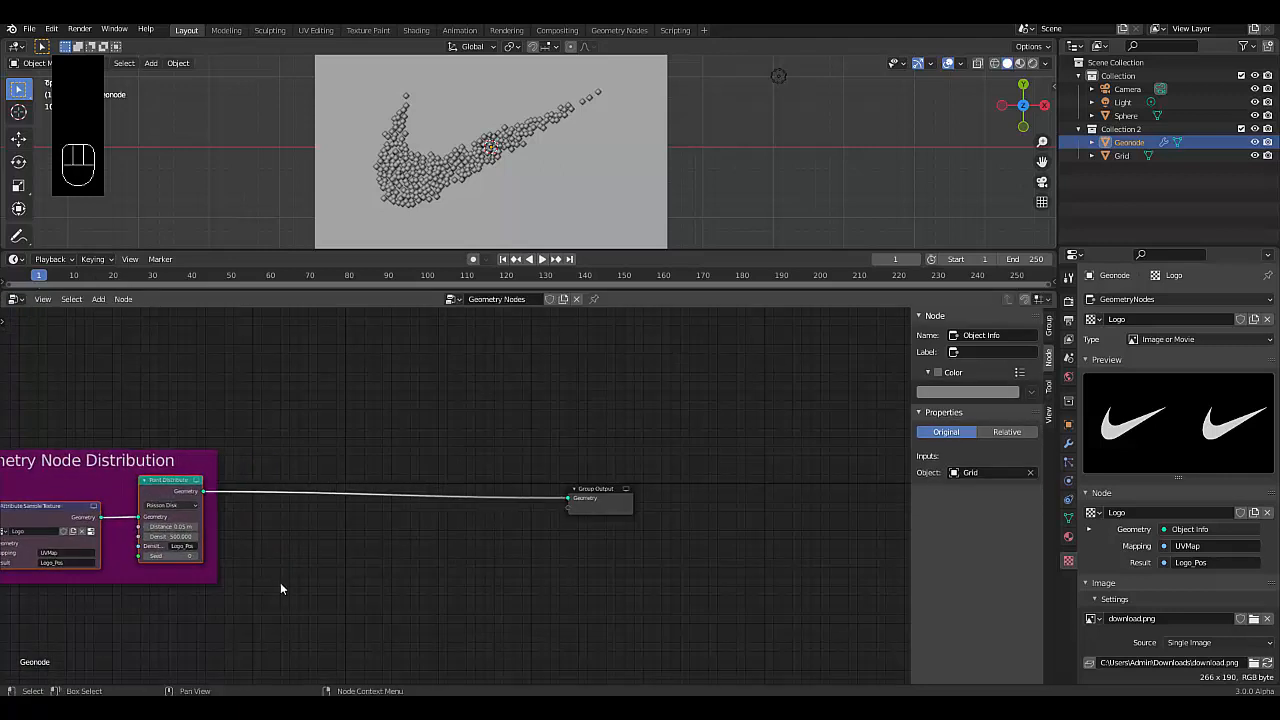
- Examine the logo-shaped points on the grid, comparing rendered shading with solid shading
scroll(402, 160, "up", 2)
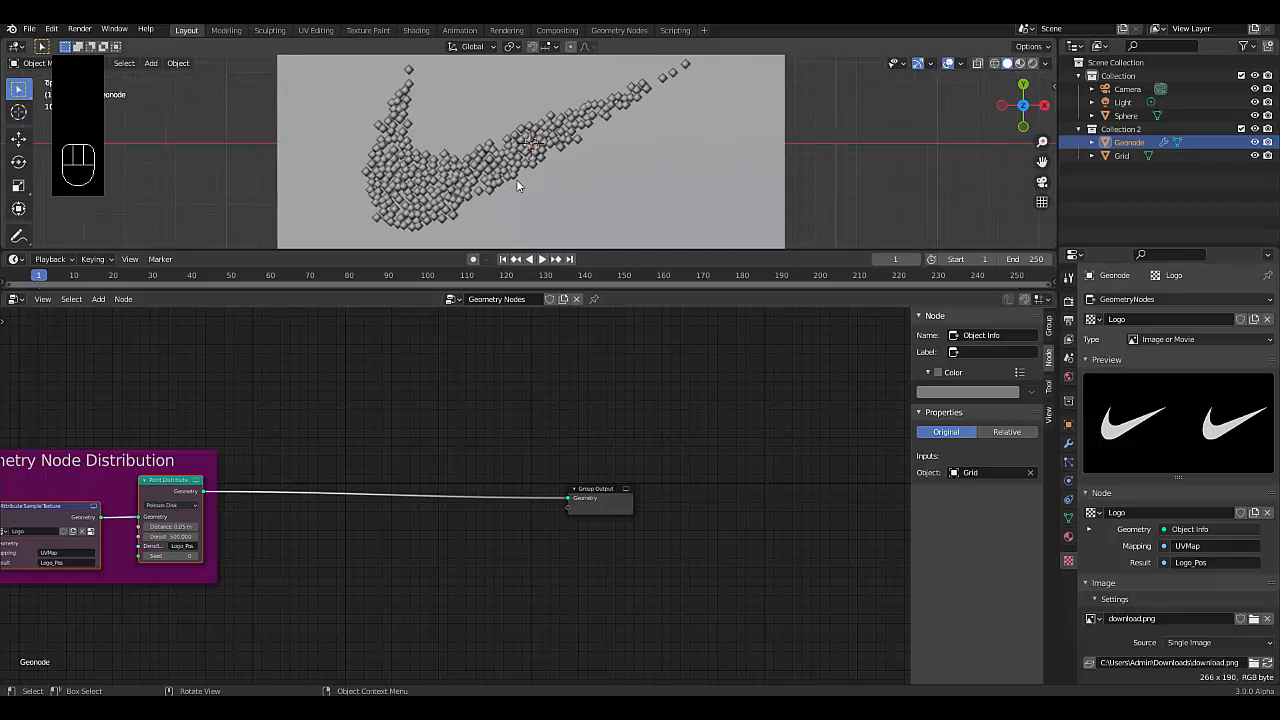
scroll(415, 203, "down", 3)
scroll(420, 205, "up", 4)
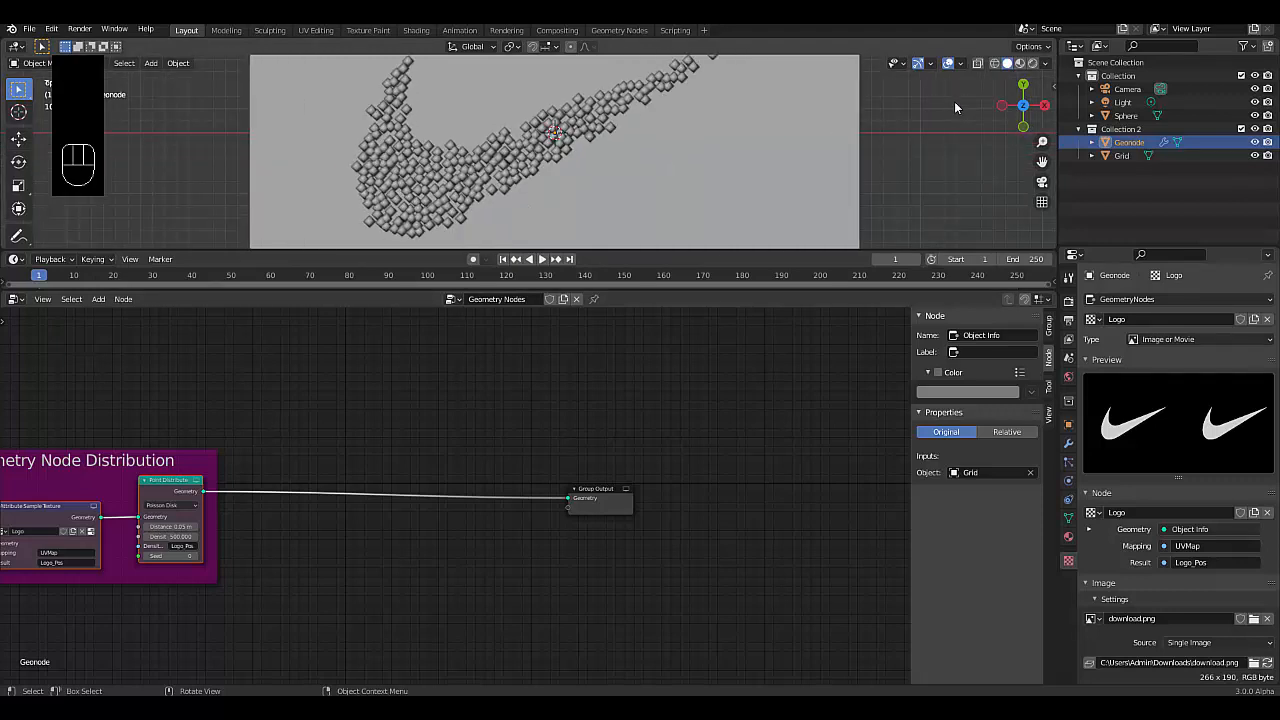
left_click(1031, 63)
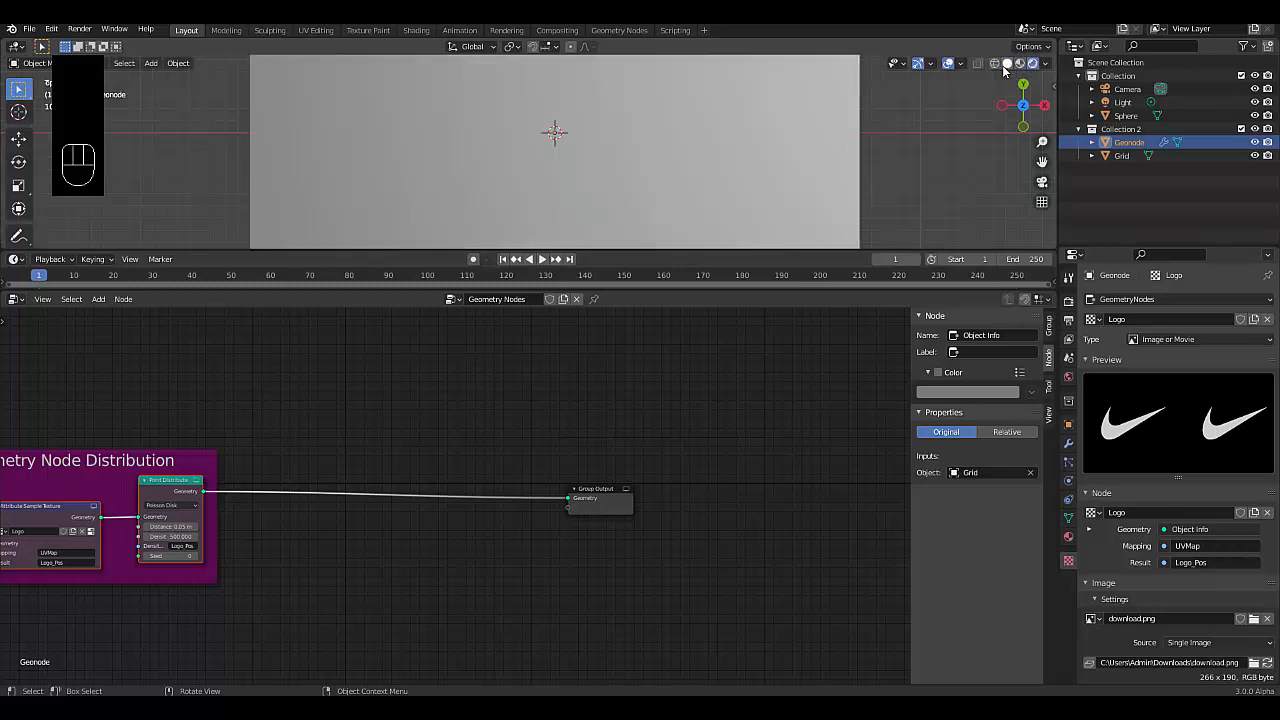
left_click(1007, 64)
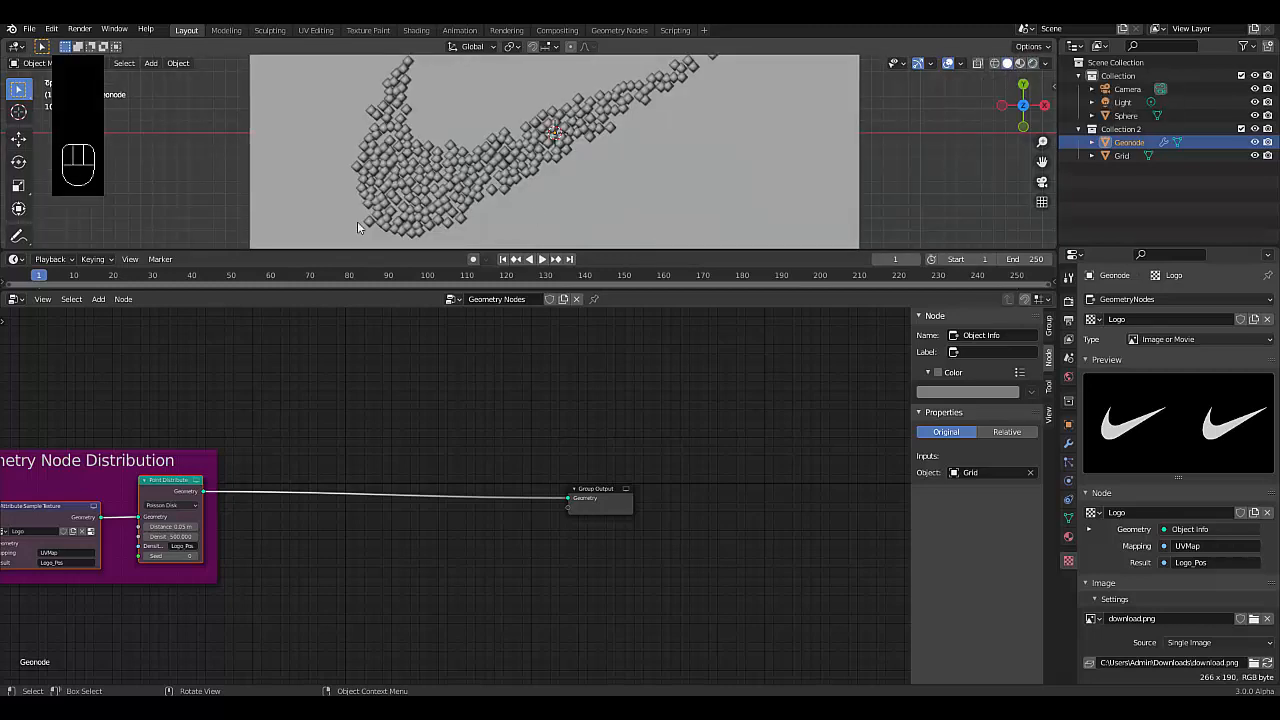
scroll(400, 190, "down", 3)
scroll(390, 185, "up", 3)
scroll(377, 180, "down", 3)
scroll(420, 146, "up", 2)
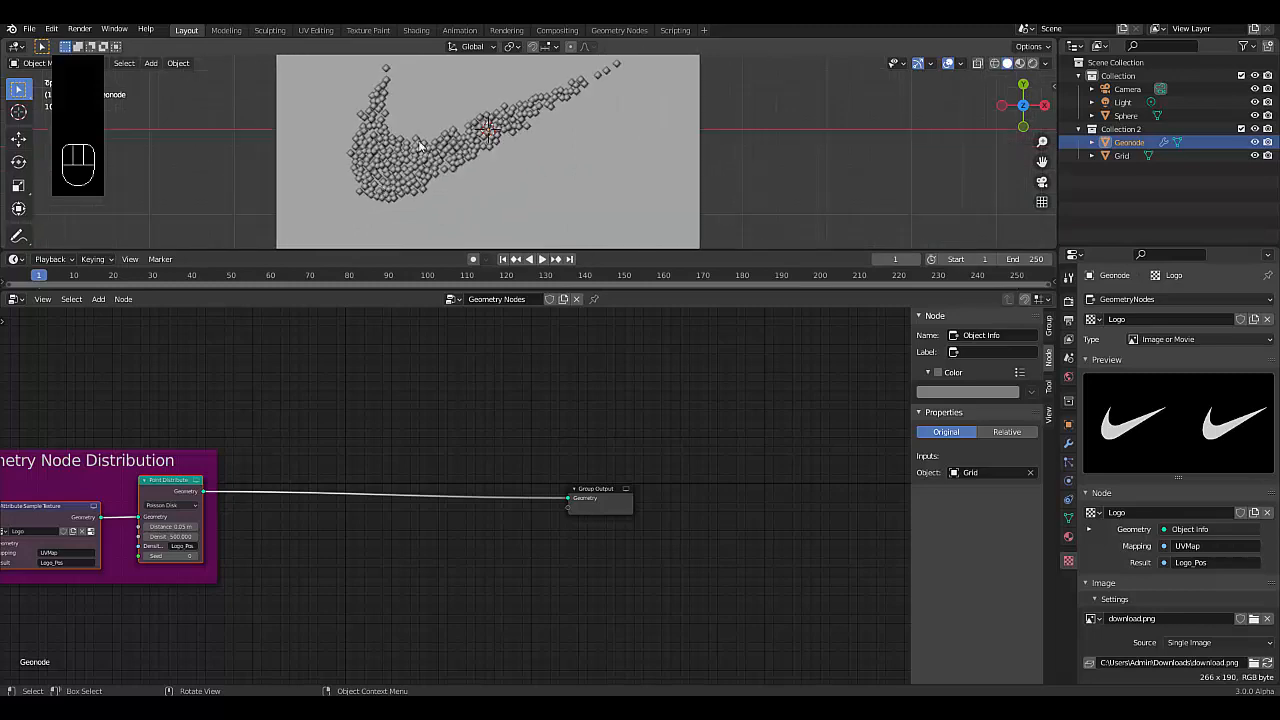
- Insert an Attribute Math node on the link between Point Distribute and Group Output
scroll(330, 586, "up", 2)
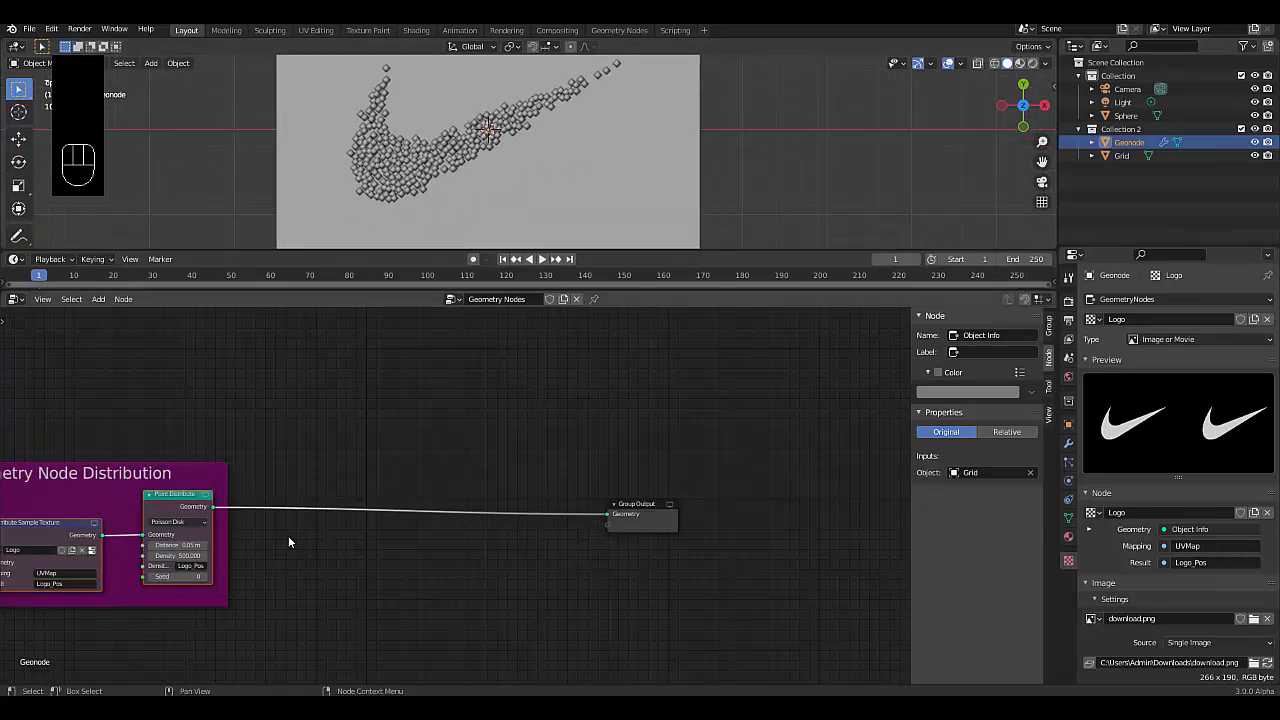
key("shift+a")
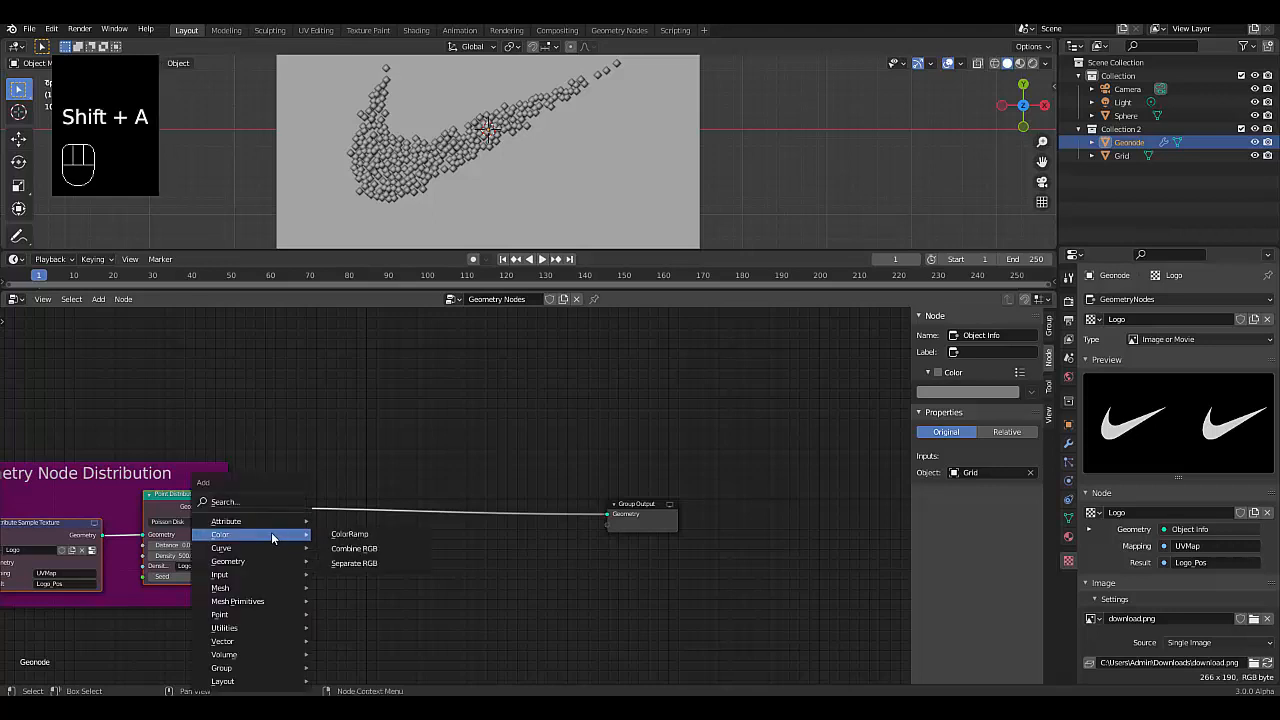
mouse_move(261, 522)
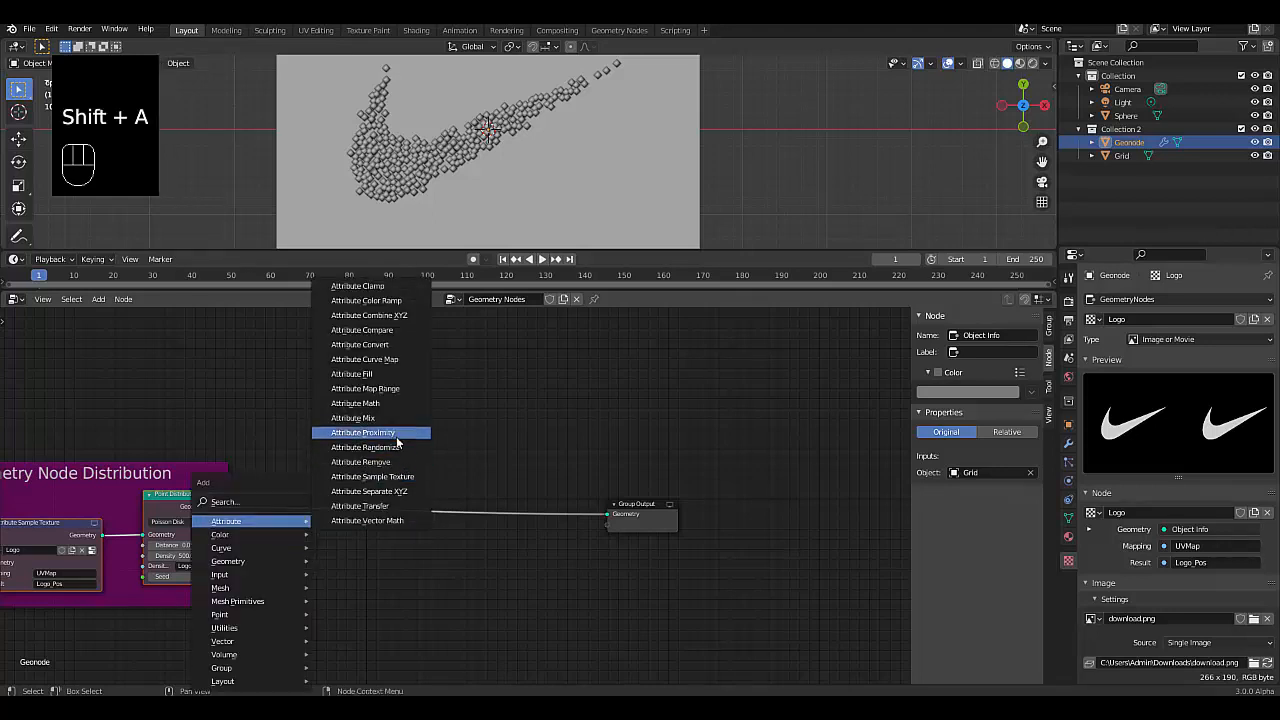
left_click(360, 403)
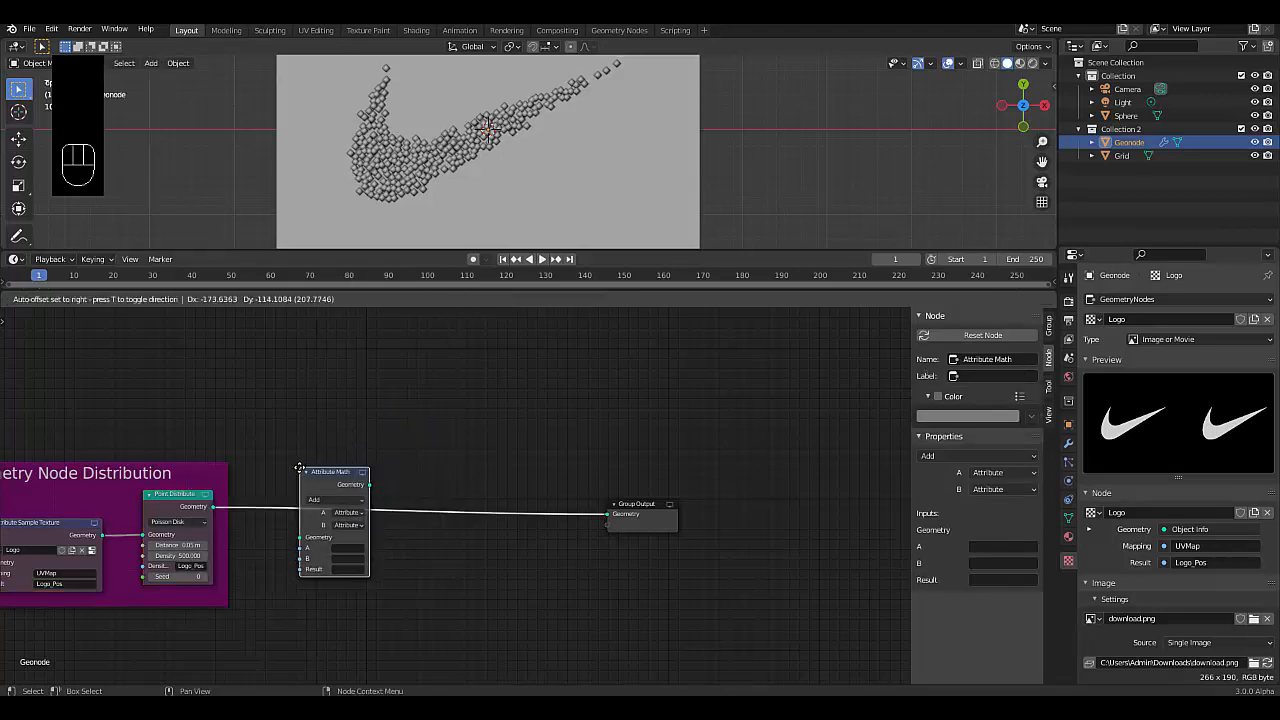
left_click(324, 517)
scroll(291, 573, "up", 5)
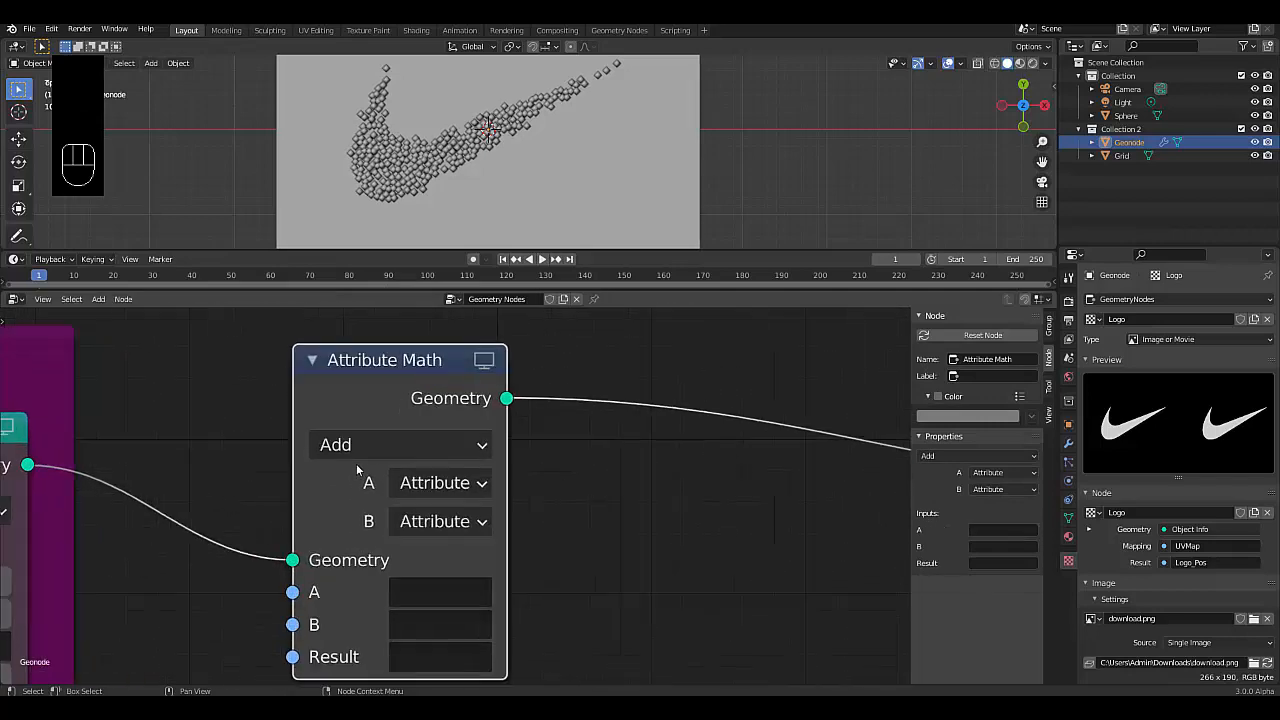
- Set the Attribute Math operation to Sine and move the node slightly farther from Point Distribute
left_click(368, 445)
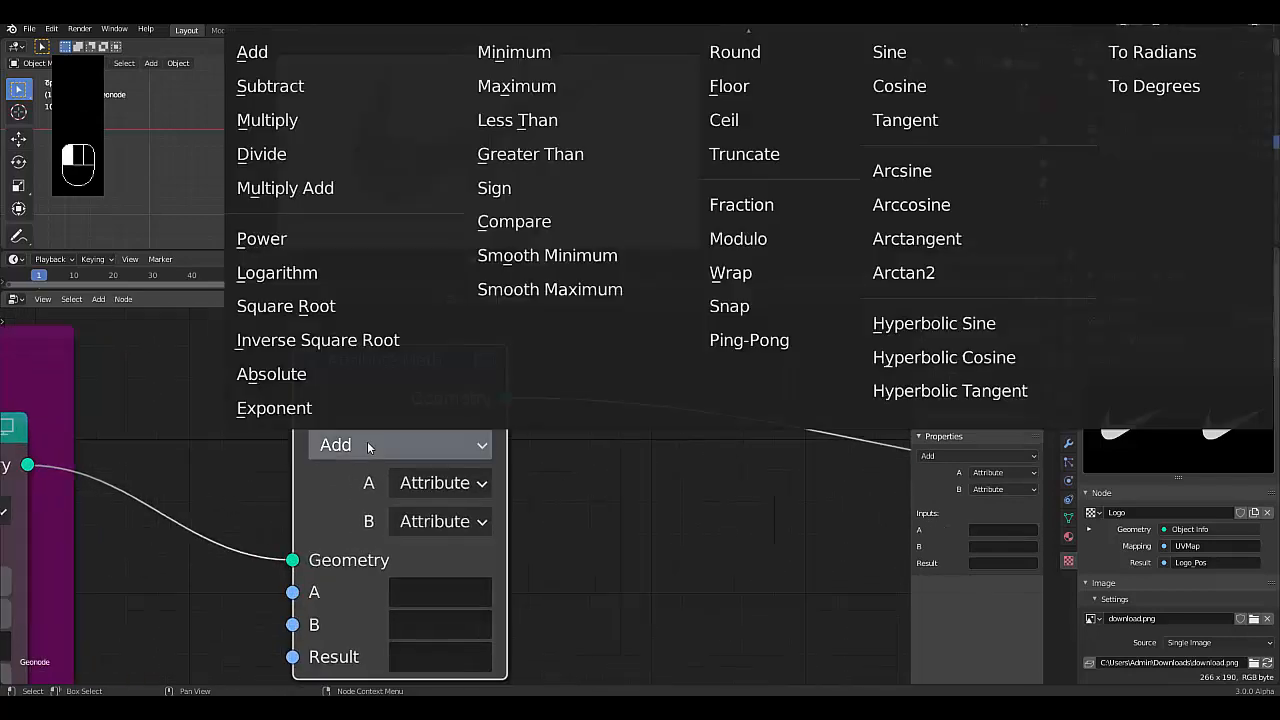
left_click(896, 61)
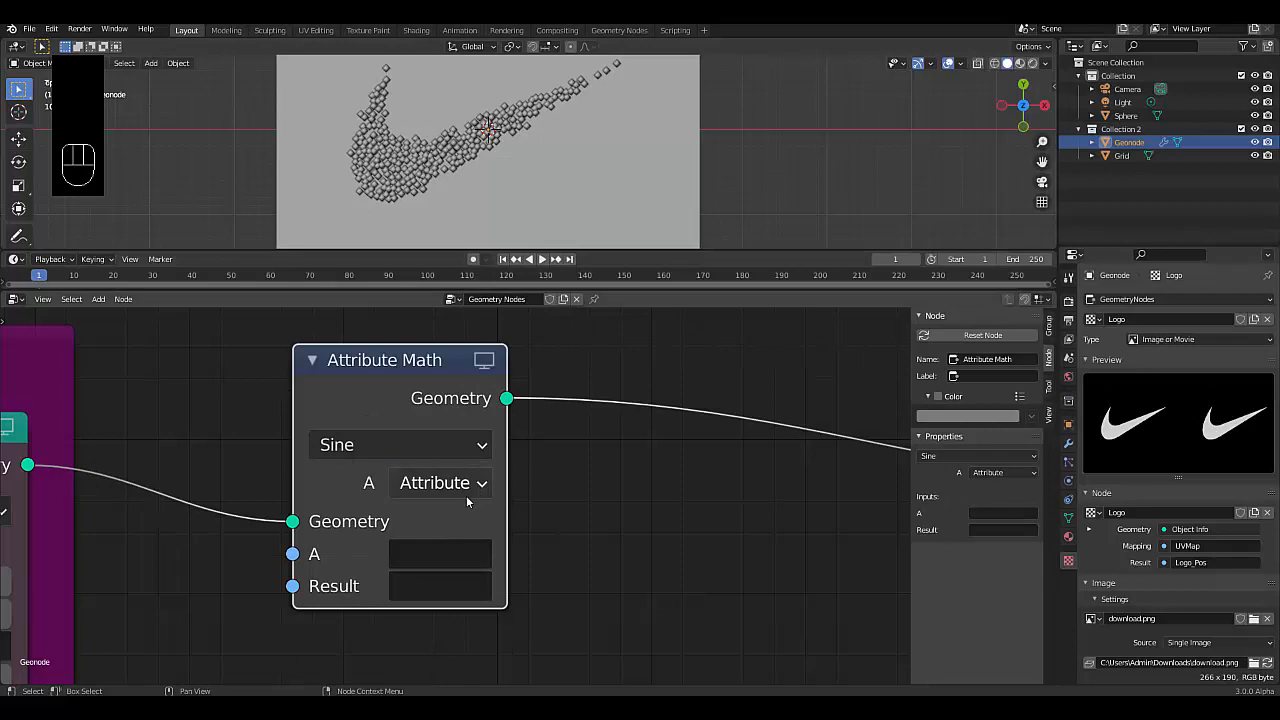
scroll(398, 482, "down", 4)
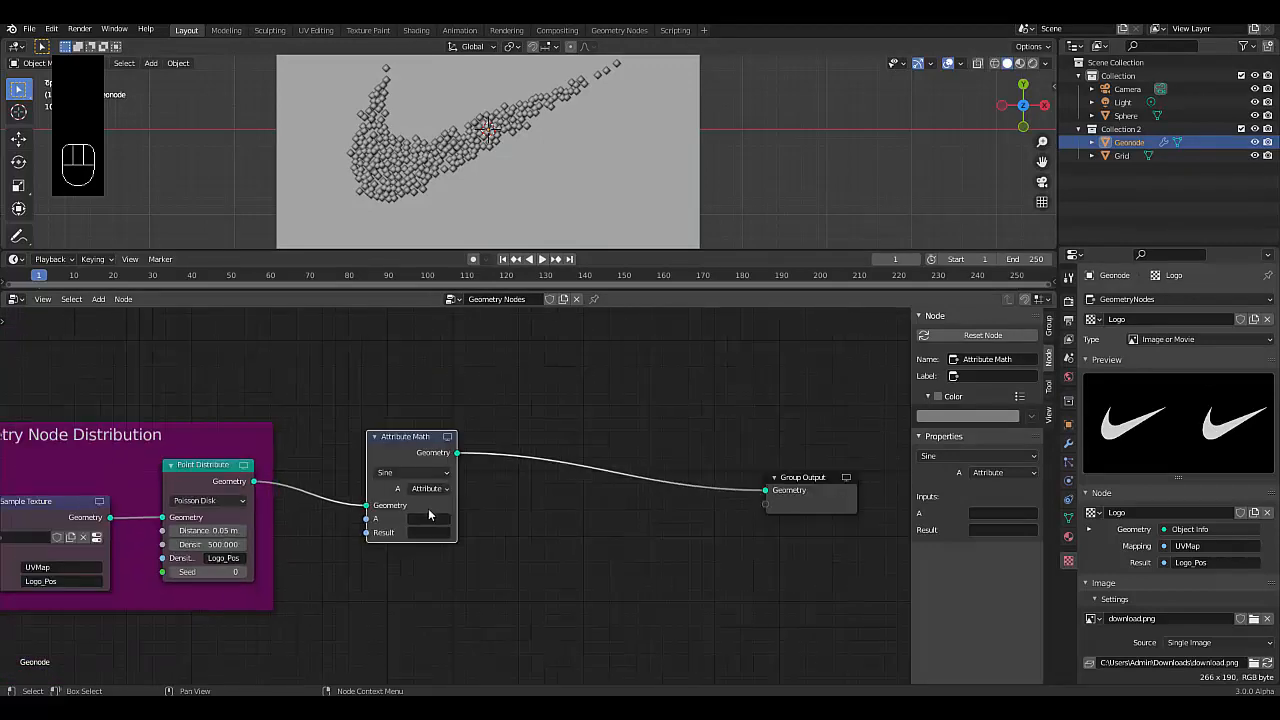
scroll(528, 510, "up", 2)
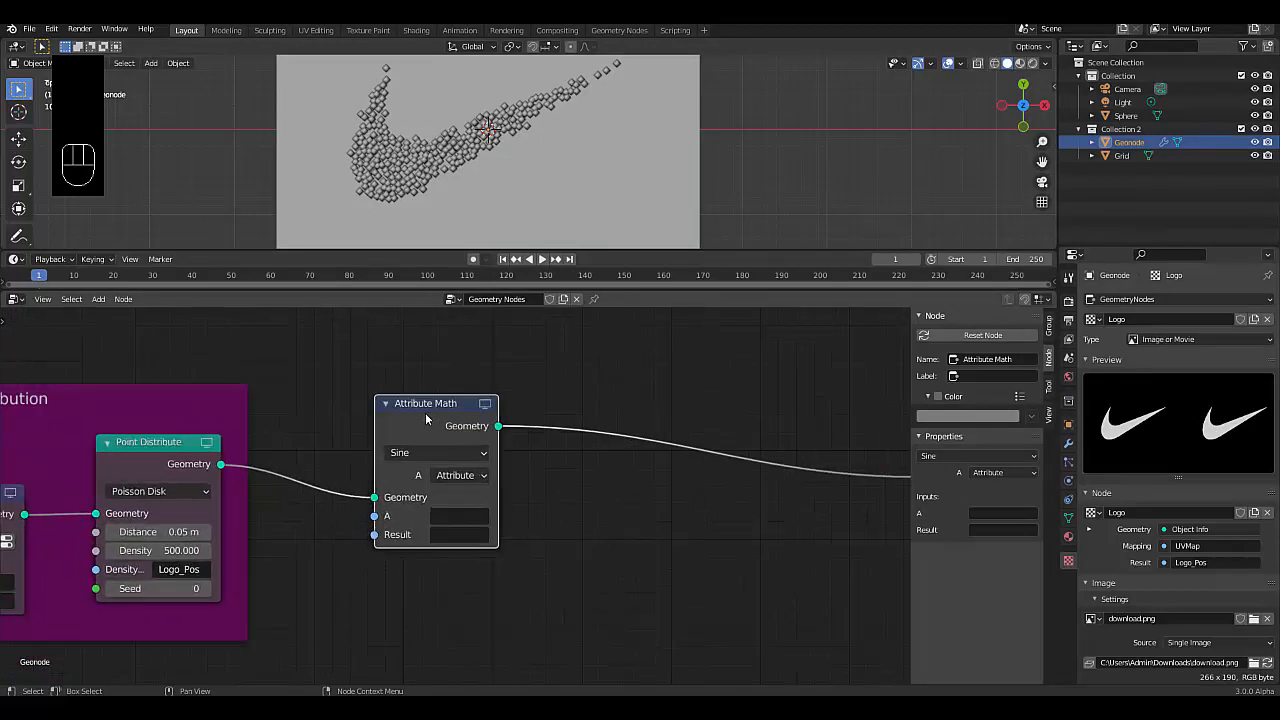
left_click_drag(425, 412, 479, 408)
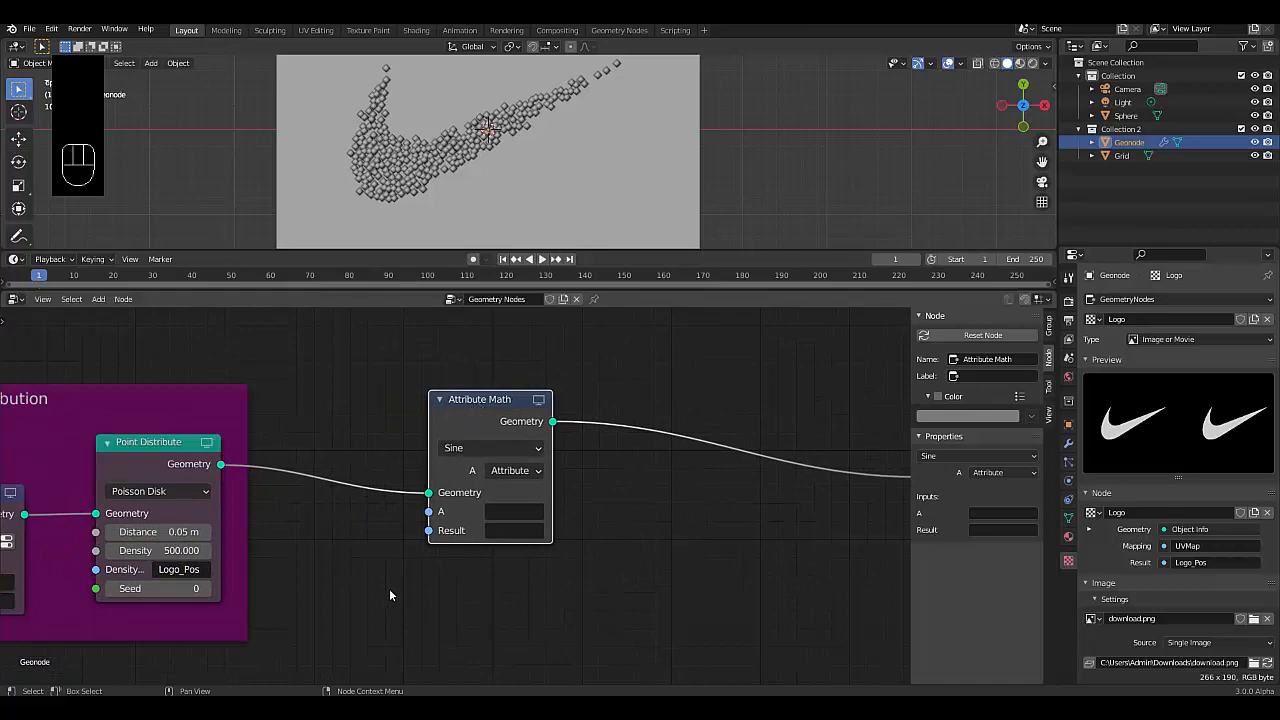
scroll(389, 588, "down", 2)
scroll(493, 541, "up", 3)
scroll(493, 541, "down", 2)
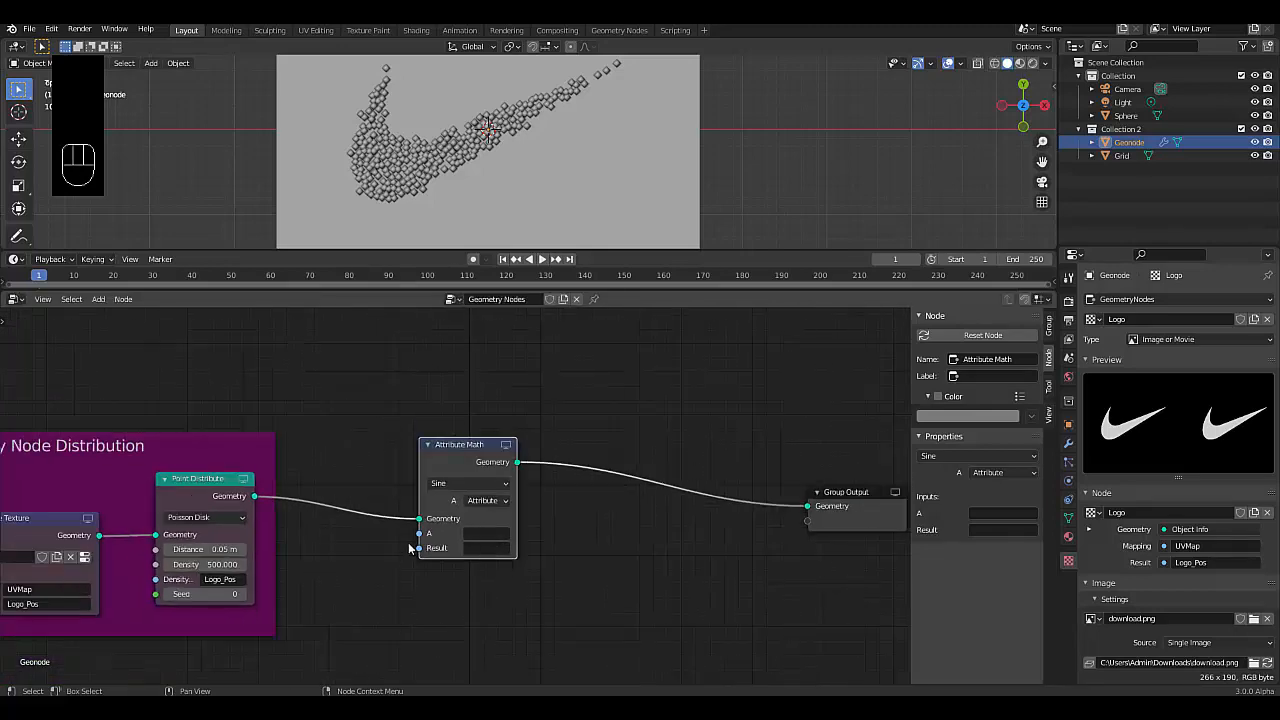
- Name the Sine node's result attribute Offset_Pos and set its A input to the position attribute
scroll(443, 537, "up", 3)
scroll(571, 546, "up", 2)
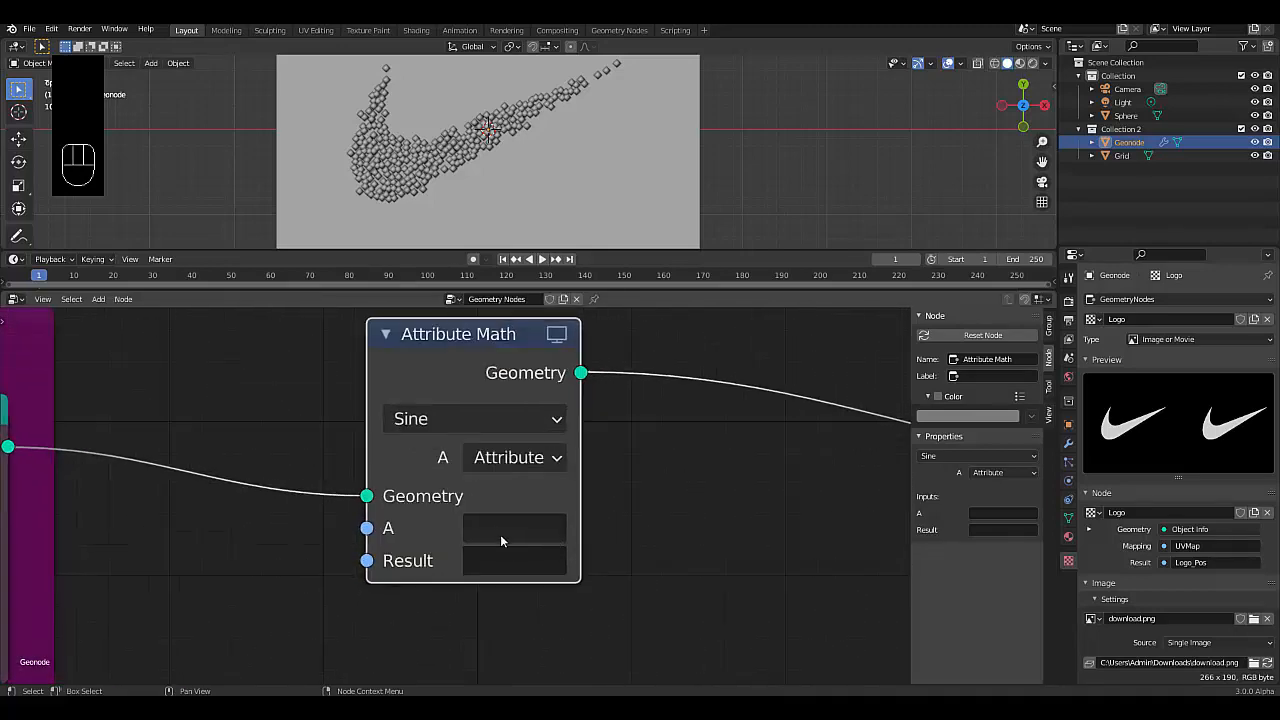
scroll(460, 528, "down", 2)
scroll(482, 538, "up", 1)
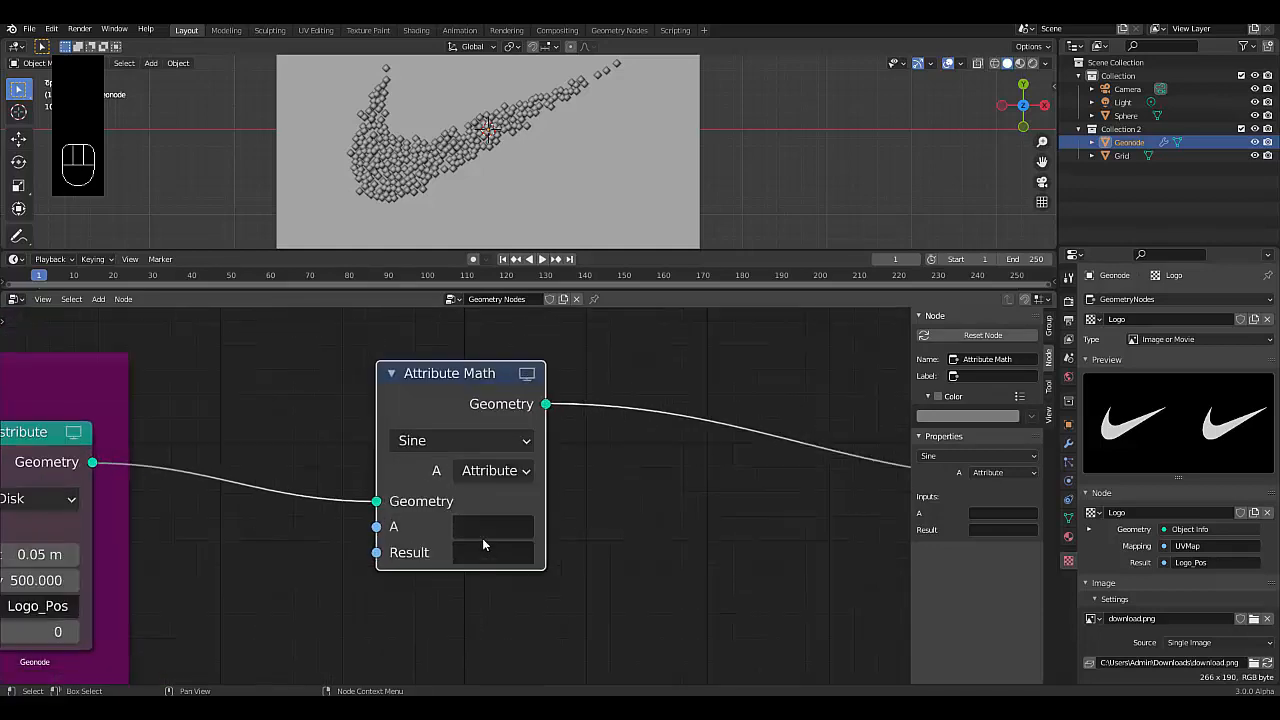
left_click(482, 552)
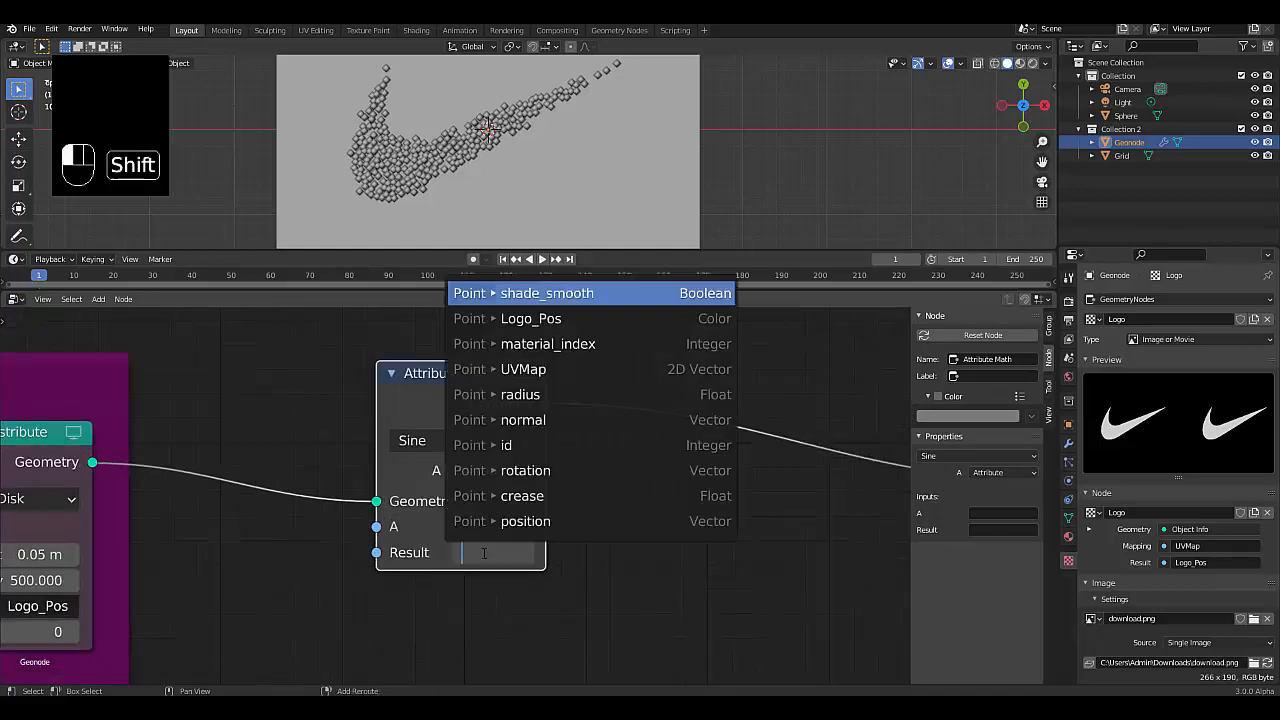
type("Offset_")
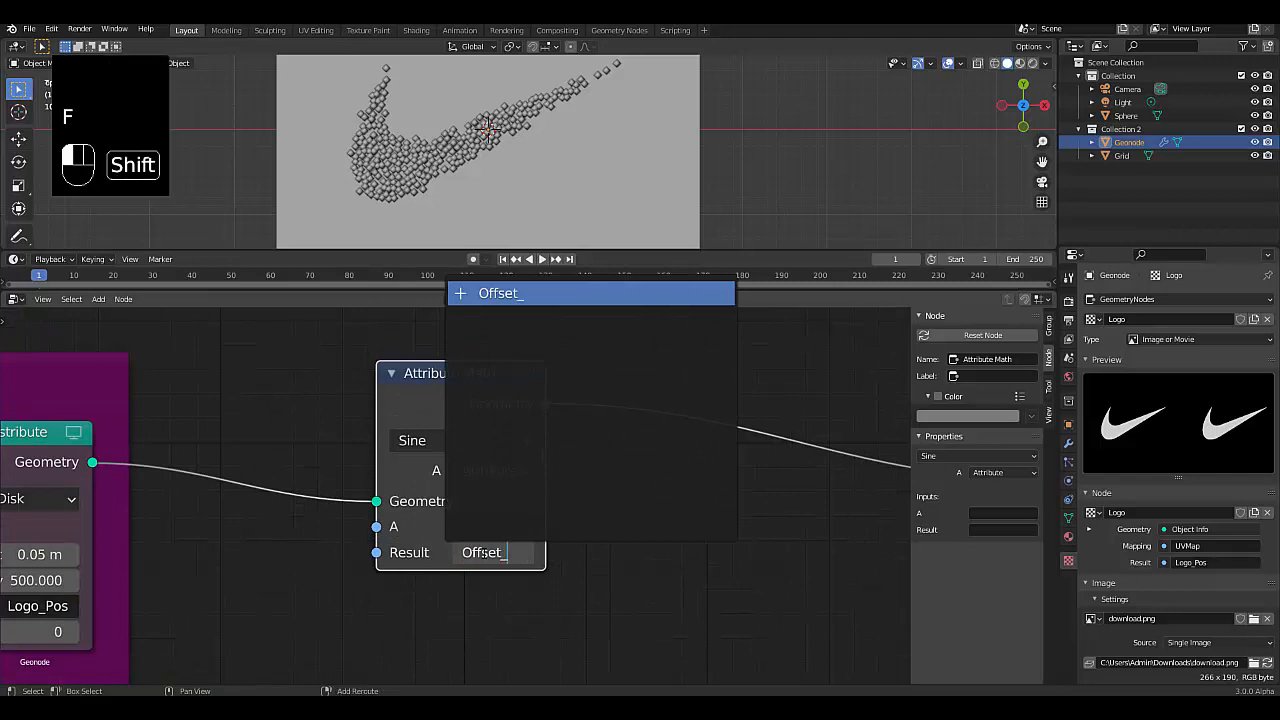
type("Pos")
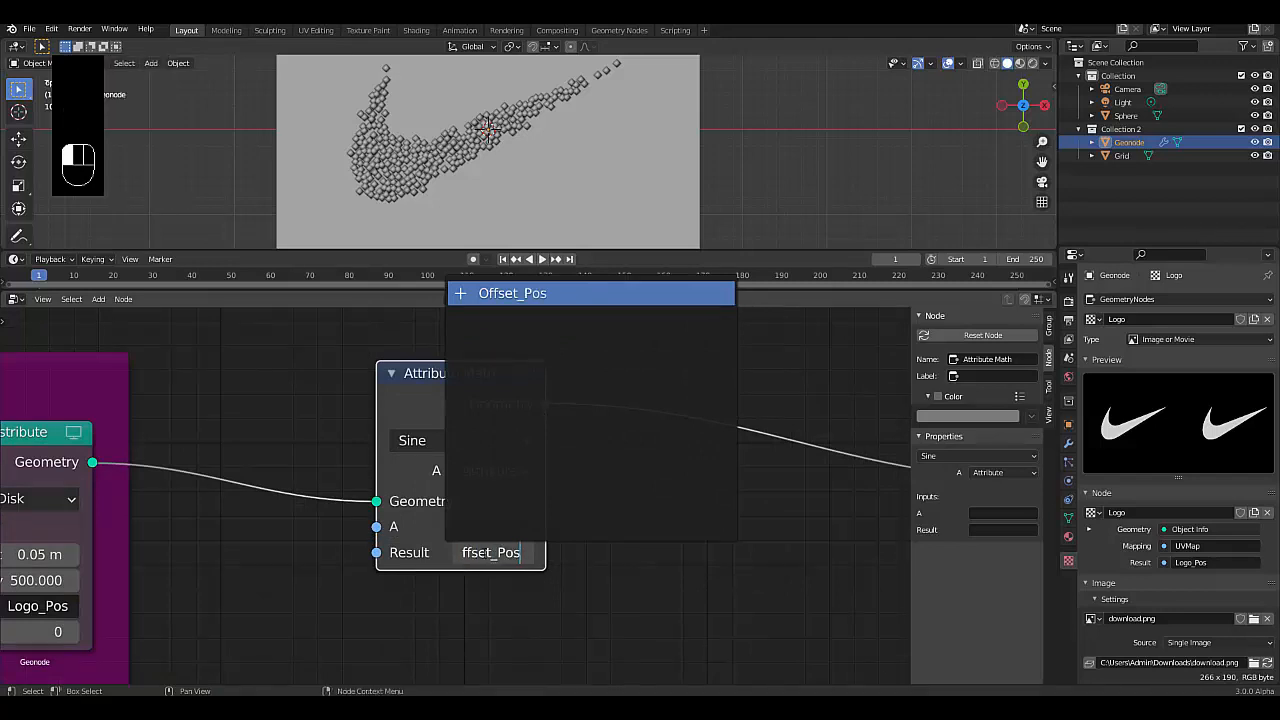
key("Return")
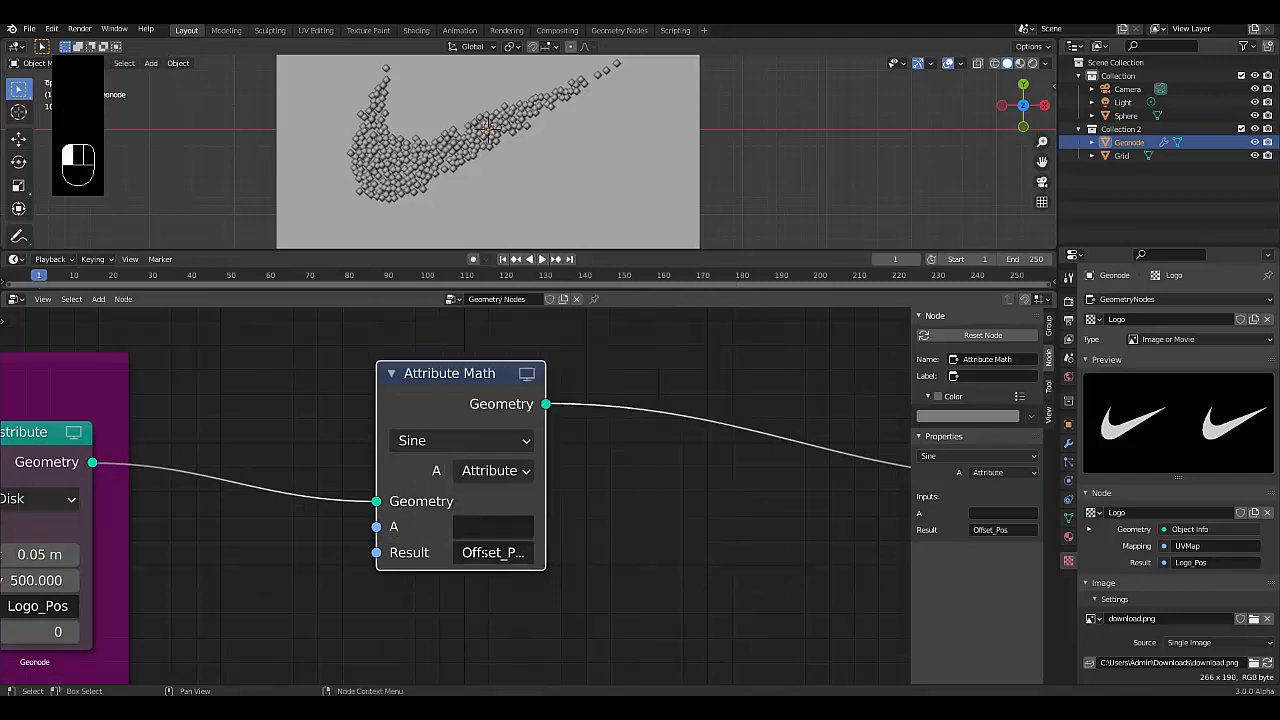
left_click(493, 527)
left_click(515, 495)
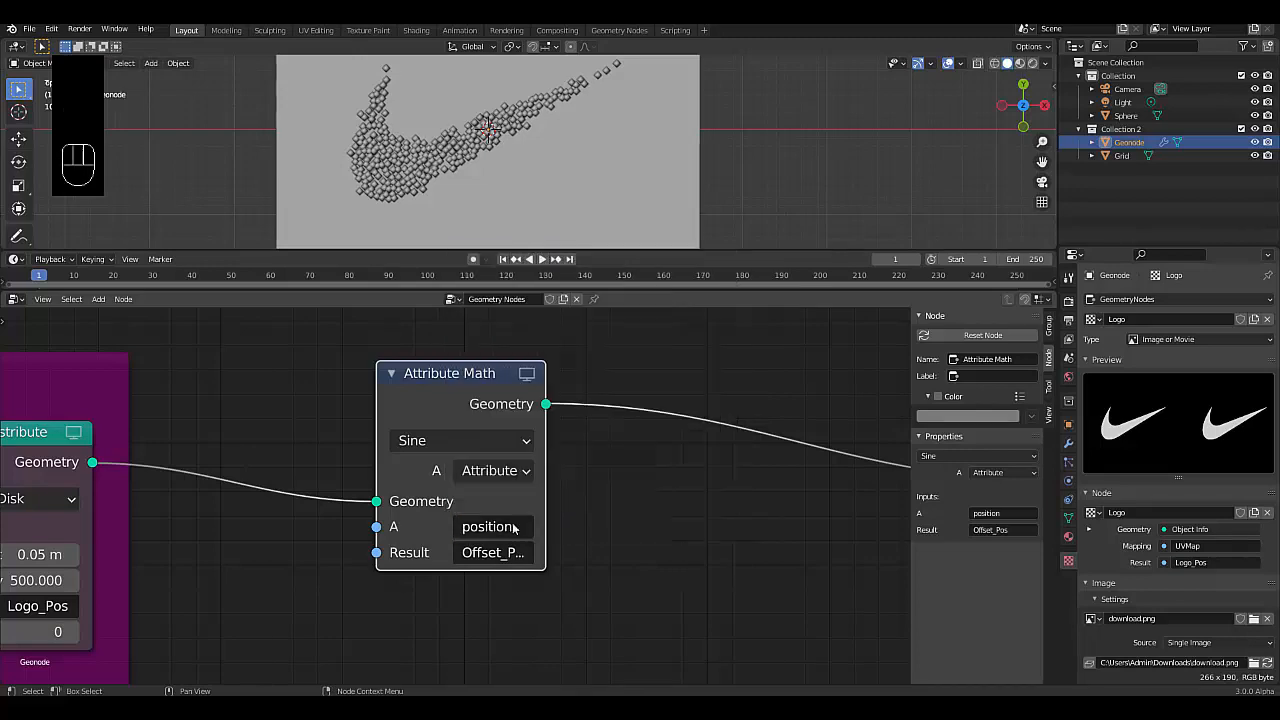
- Insert a second Attribute Math node between the Sine node and Group Output and set it to Absolute
scroll(455, 527, "down", 4)
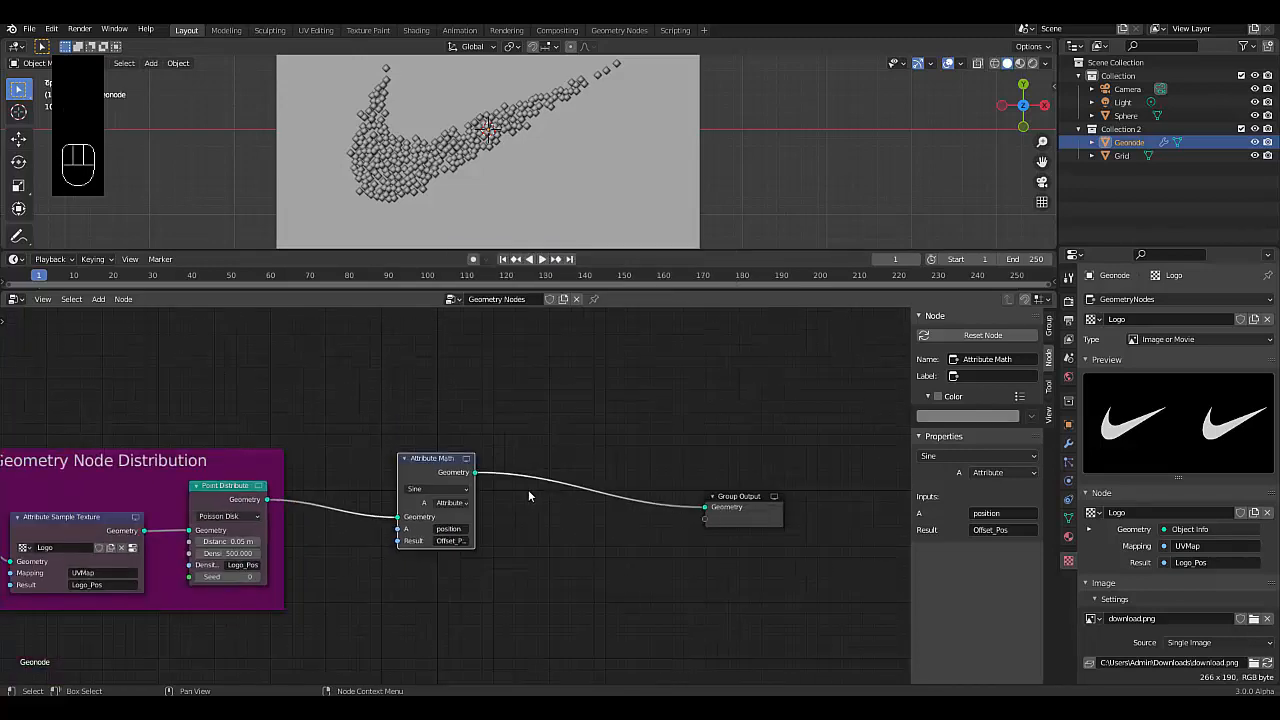
scroll(528, 489, "up", 2)
key("shift+a")
mouse_move(498, 498)
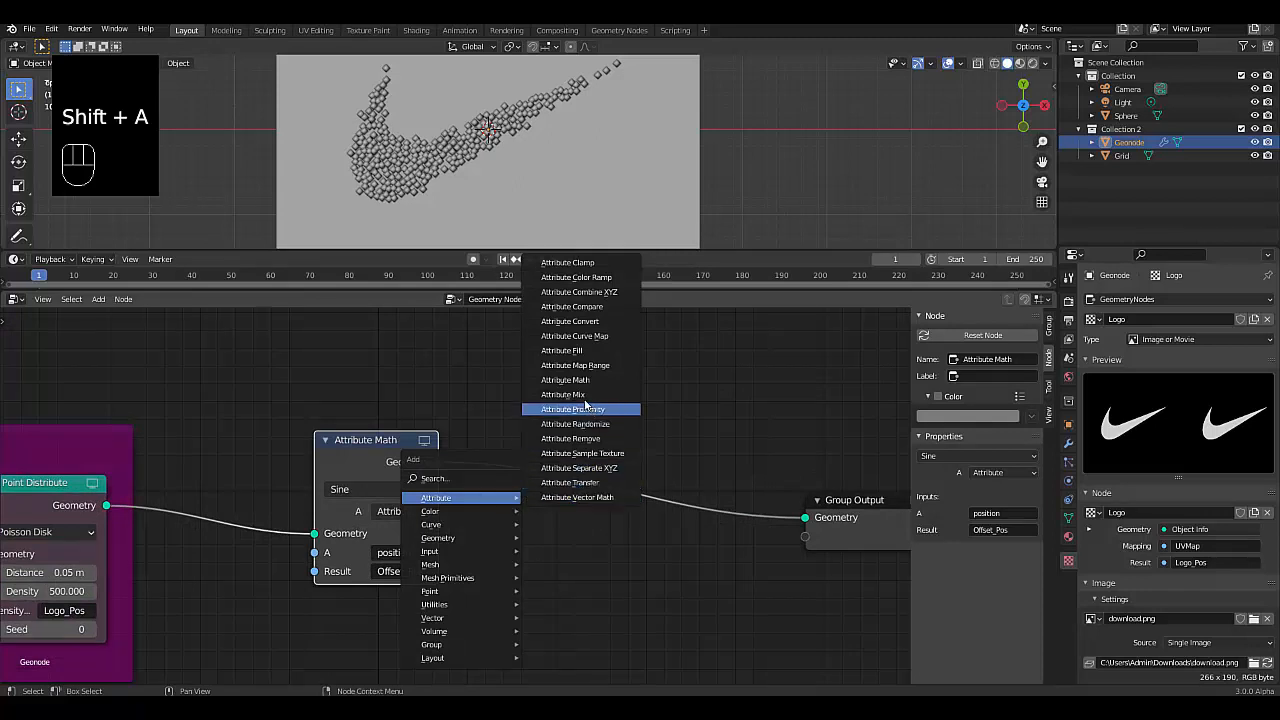
left_click(575, 380)
left_click(496, 427)
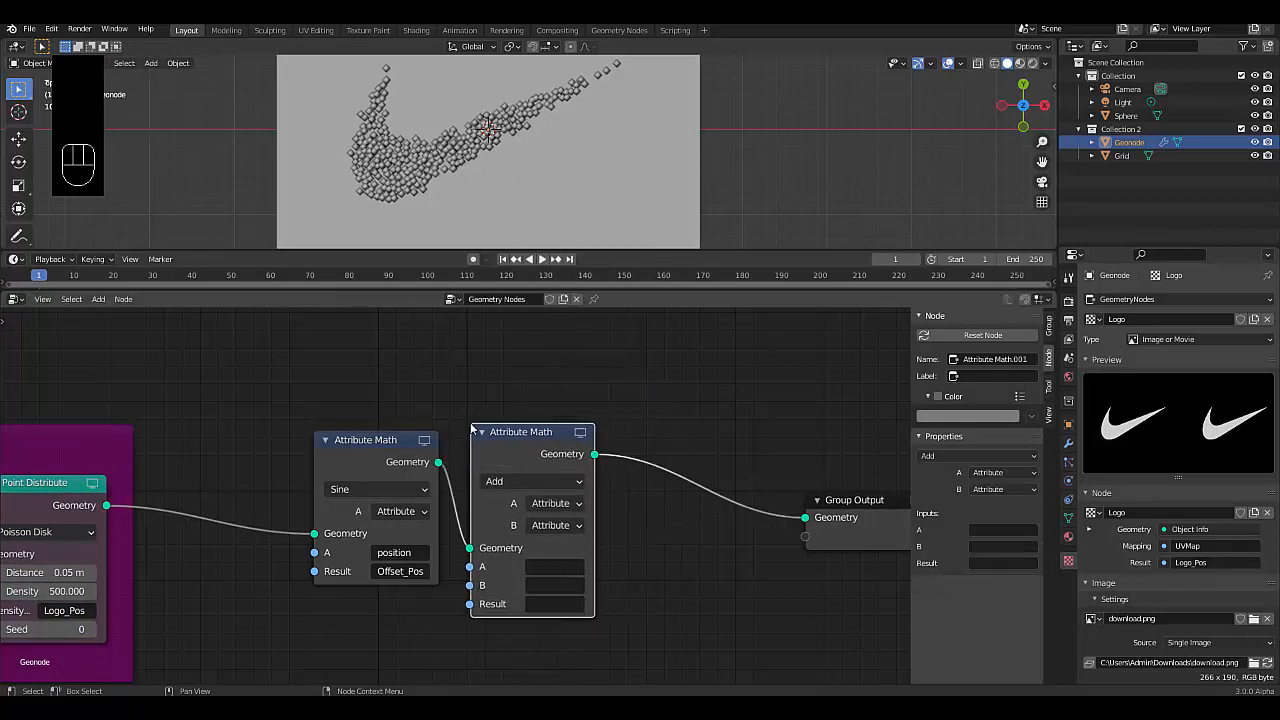
left_click(539, 482)
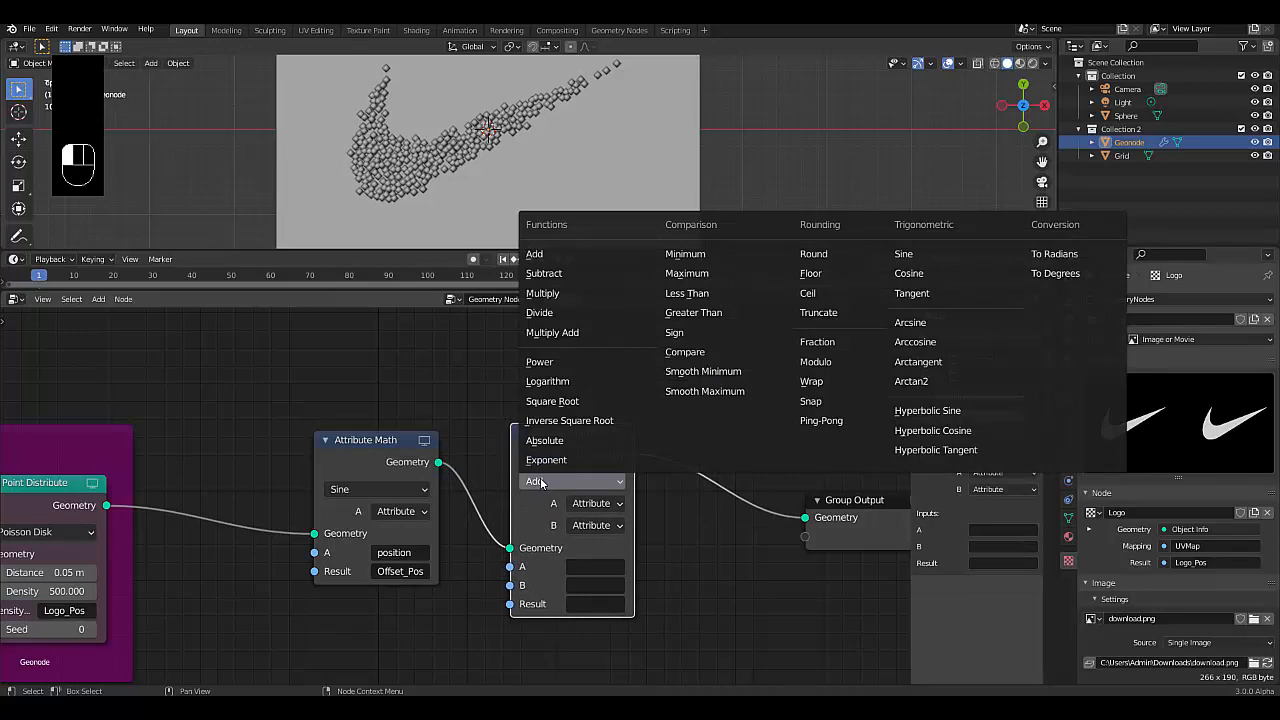
left_click(548, 440)
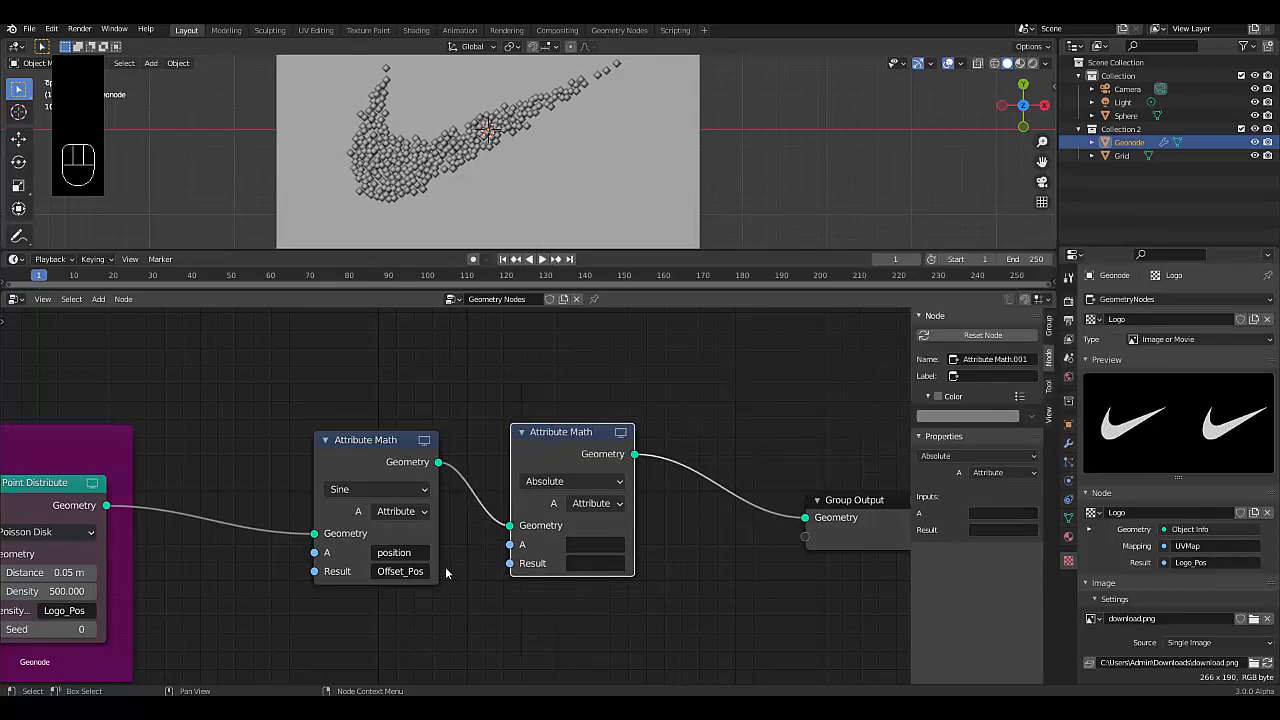
- Copy the Offset_Pos attribute name from the Sine node into both A and Result of the Absolute node
left_click(407, 569)
key("ctrl+c")
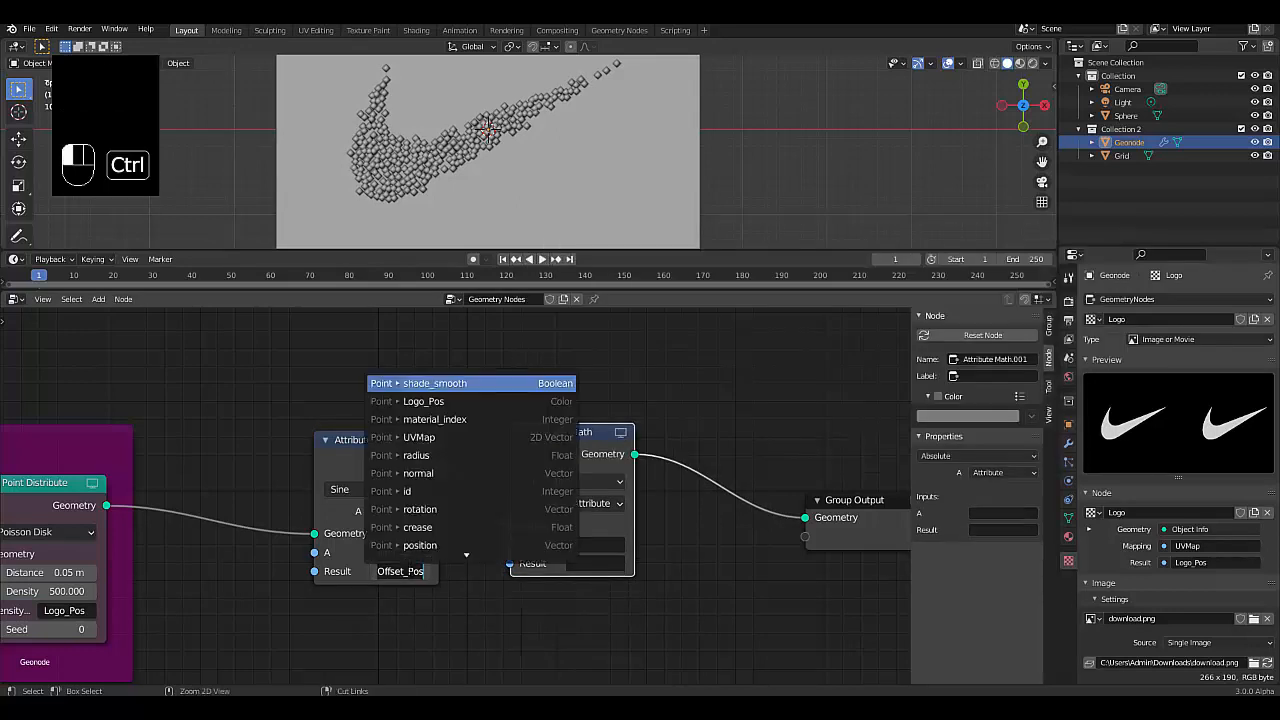
left_click(612, 547)
key("ctrl+v")
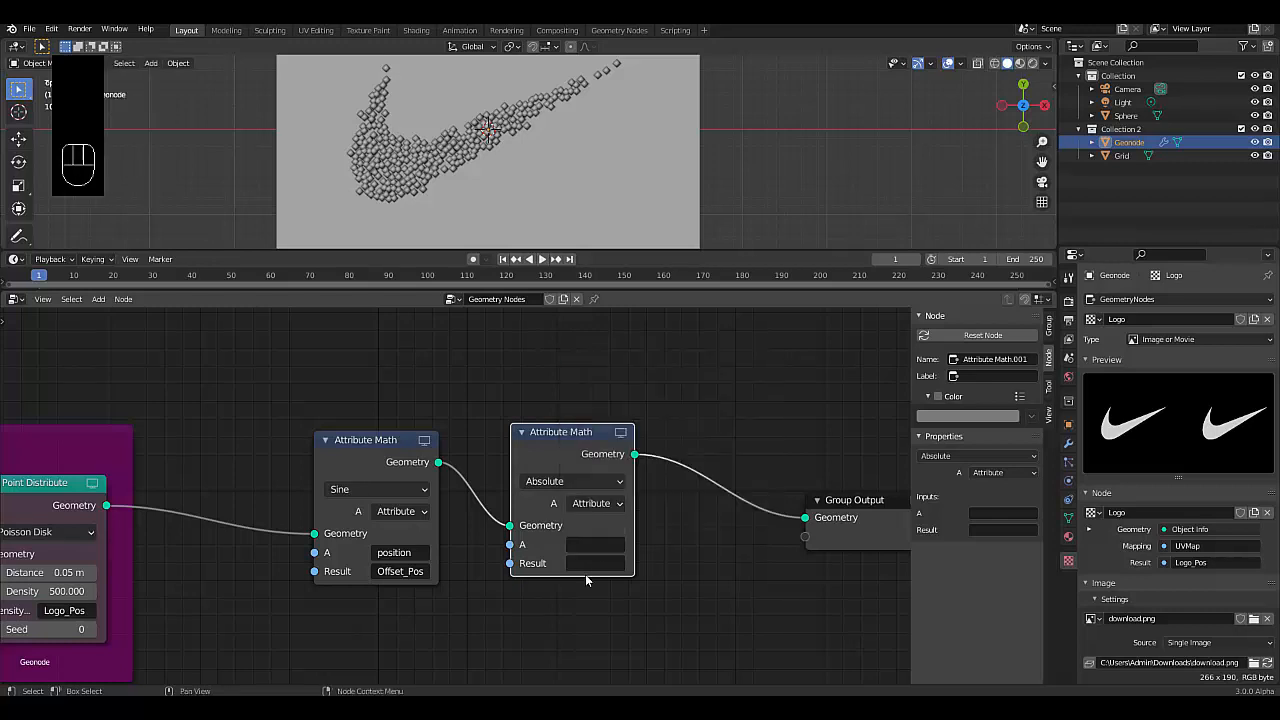
left_click(588, 568)
key("ctrl+v")
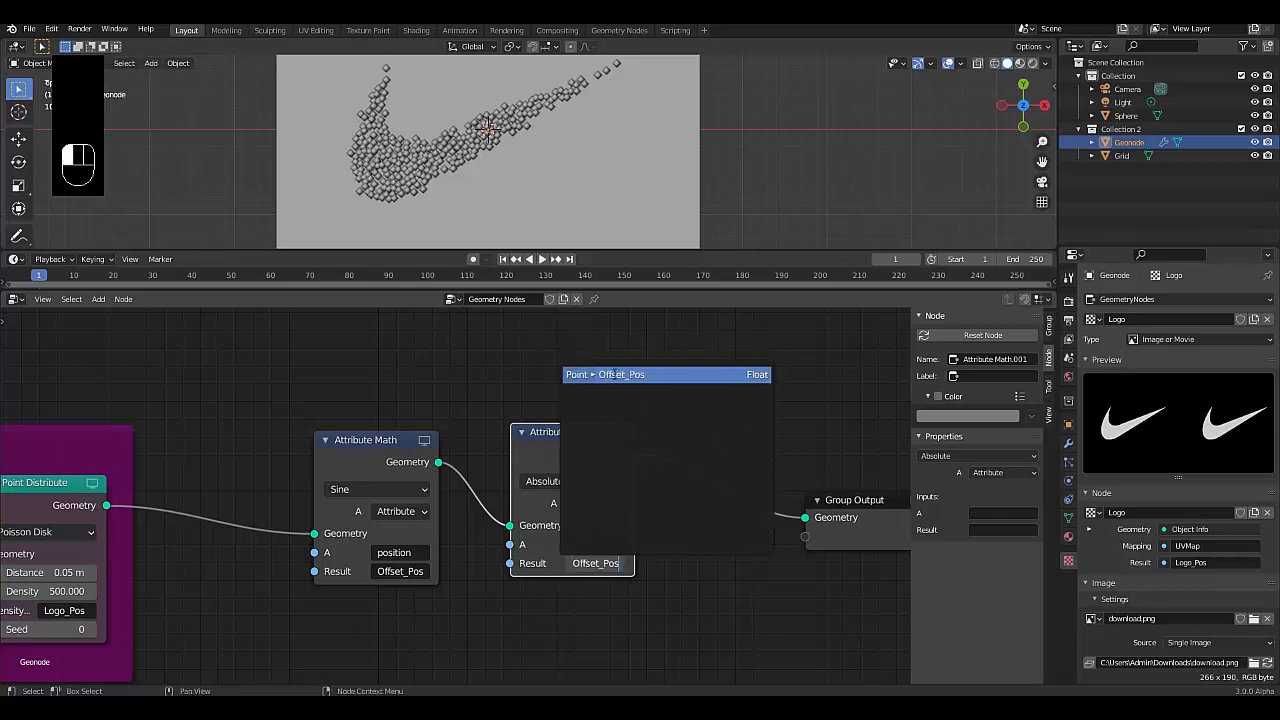
left_click(612, 374)
left_click(595, 544)
key("ctrl+v")
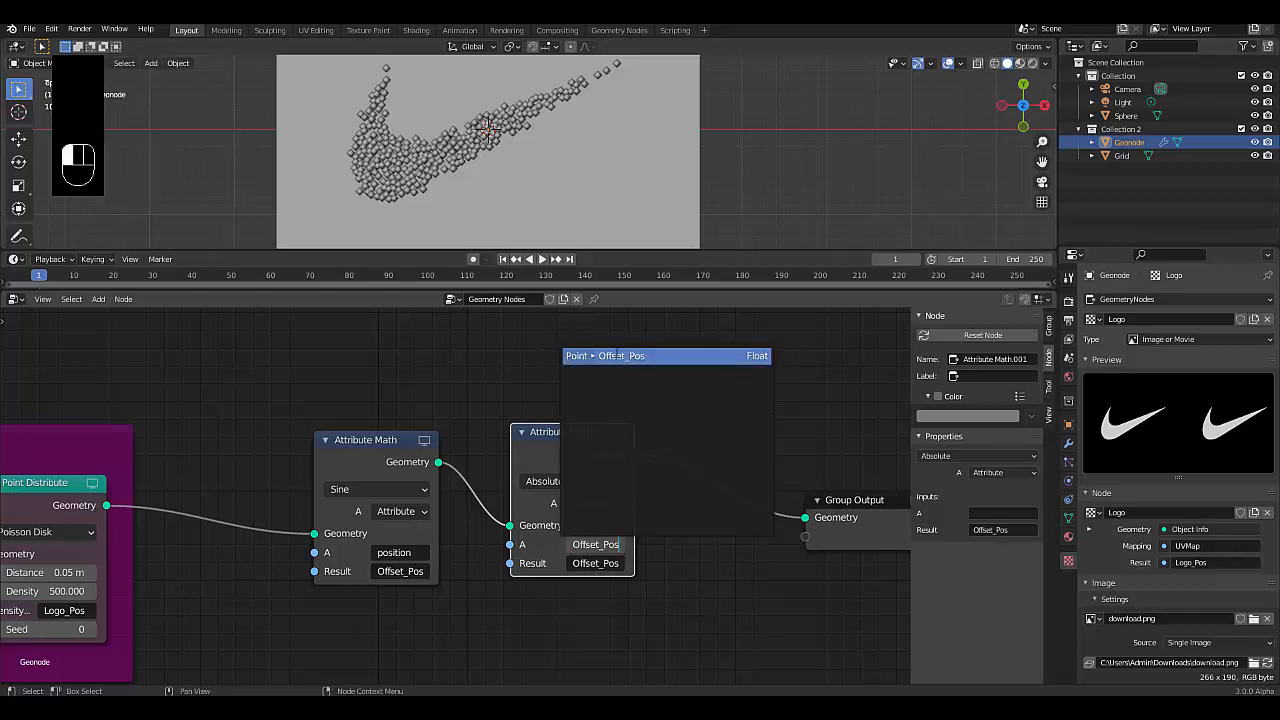
left_click(614, 355)
- View the distributed points from the front in the 3D viewport to examine their height
middle_click_drag(454, 245, 413, 149)
key("KP_1")
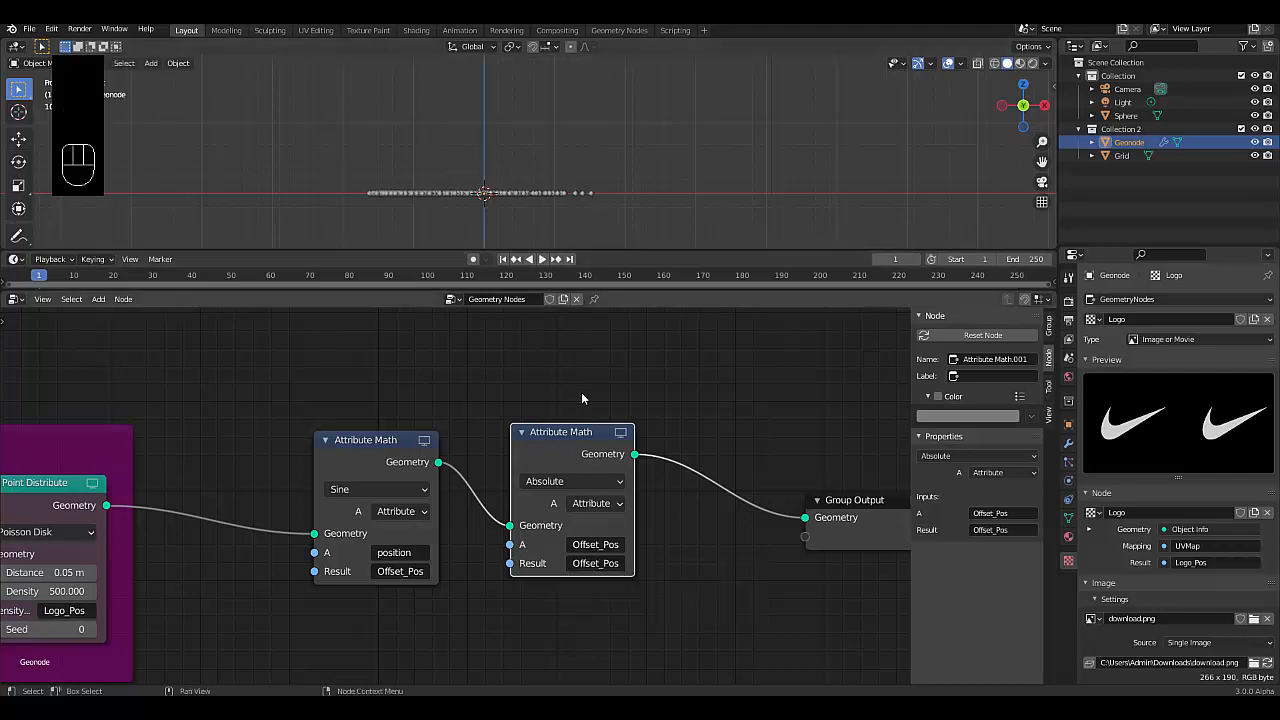
scroll(470, 165, "down", 2)
scroll(470, 160, "up", 3)
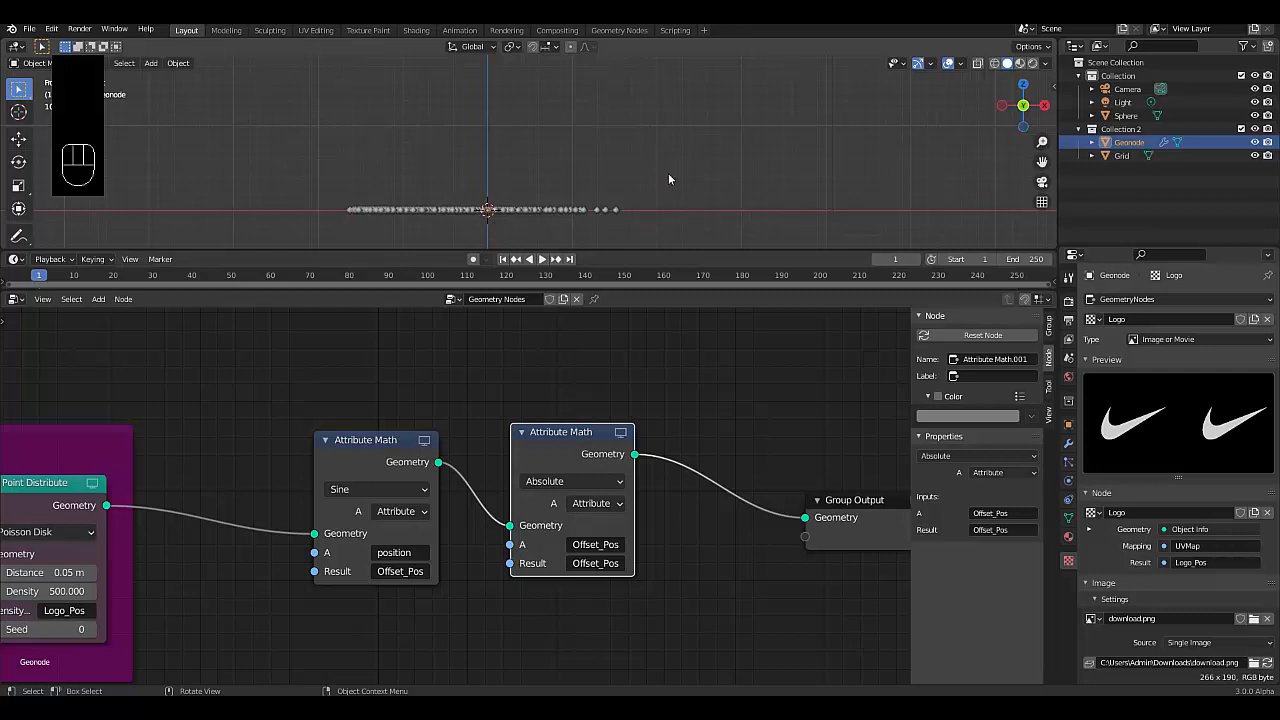
scroll(532, 169, "down", 1)
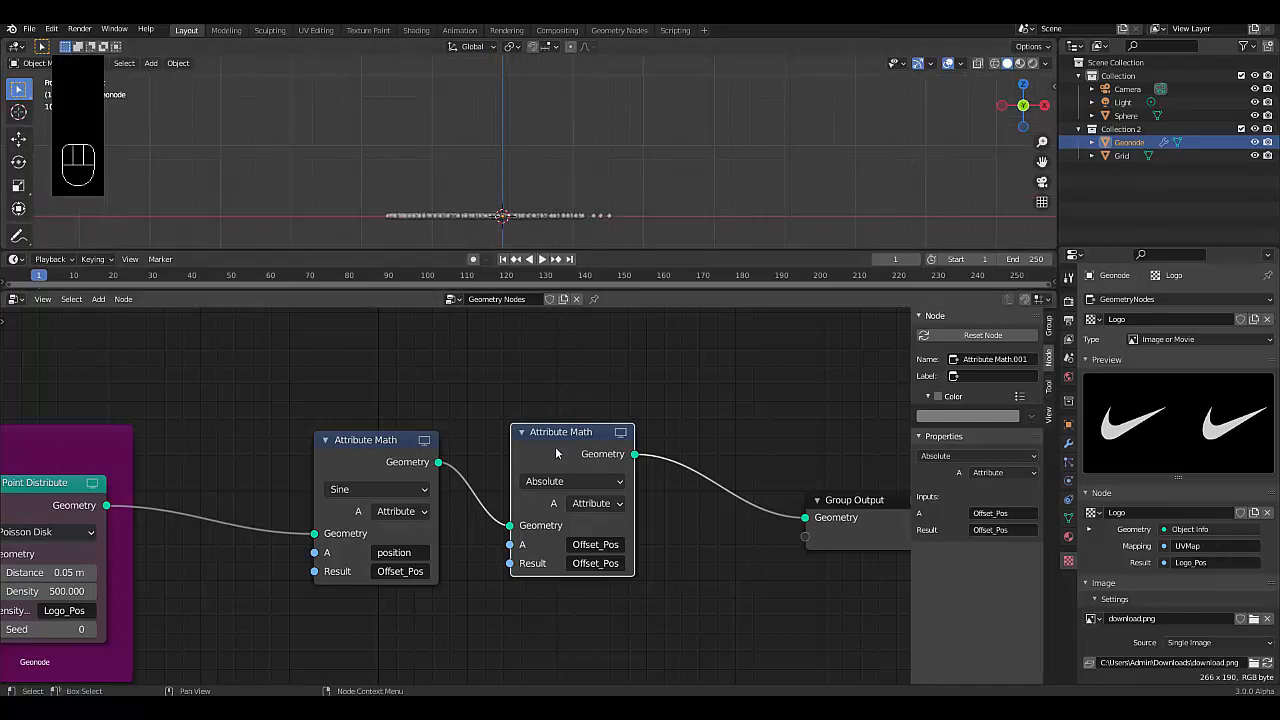
- Insert a third Attribute Math node between the Absolute node and Group Output
scroll(532, 462, "down", 12)
scroll(641, 455, "up", 7)
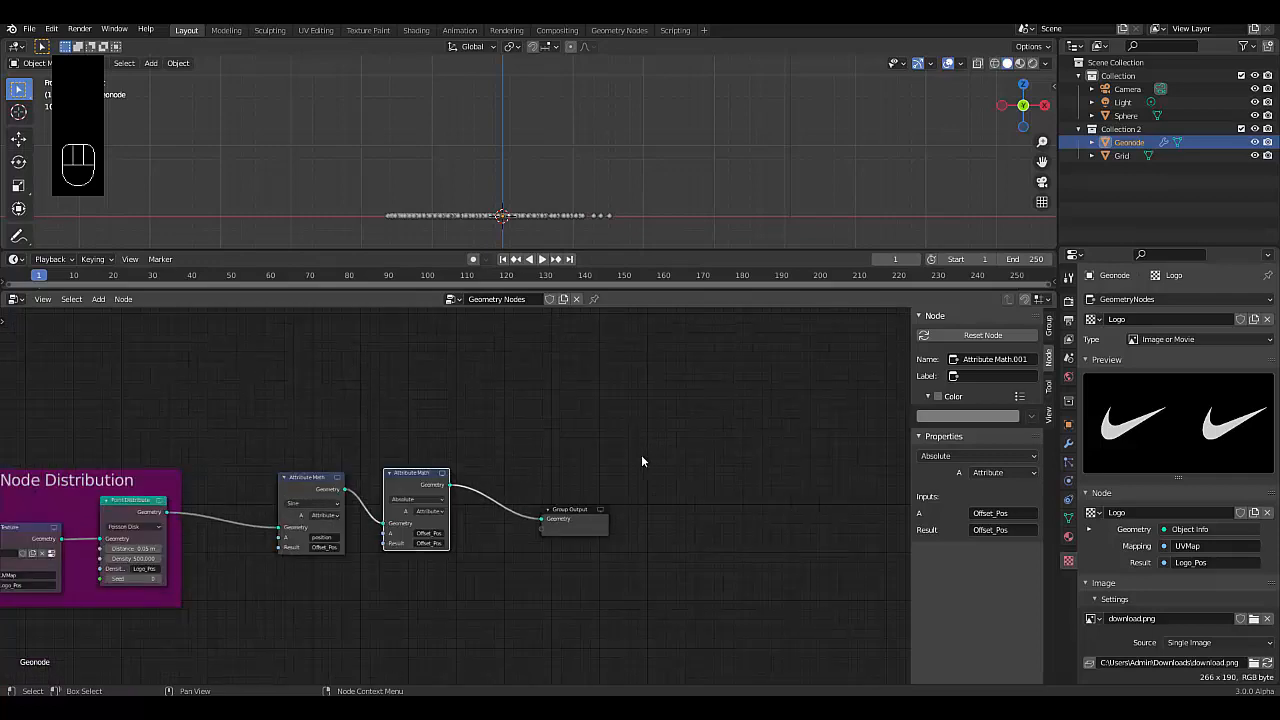
scroll(440, 537, "up", 1)
key("shift+a")
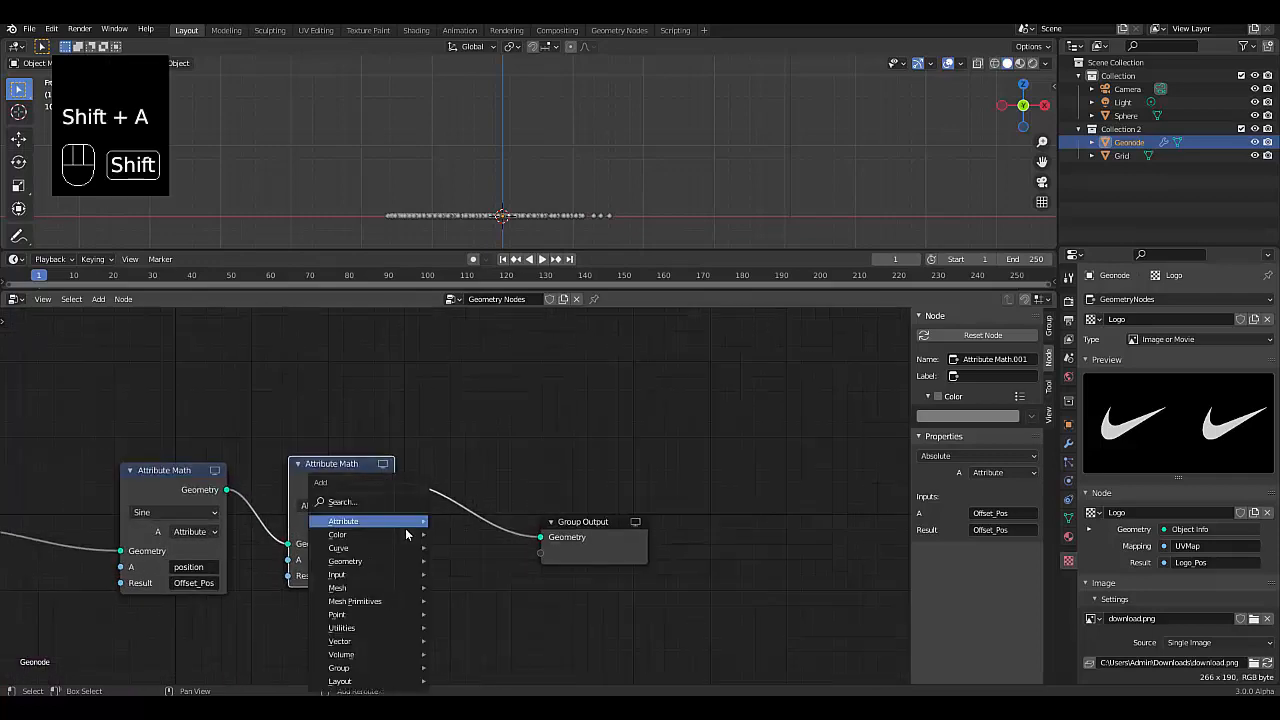
mouse_move(395, 521)
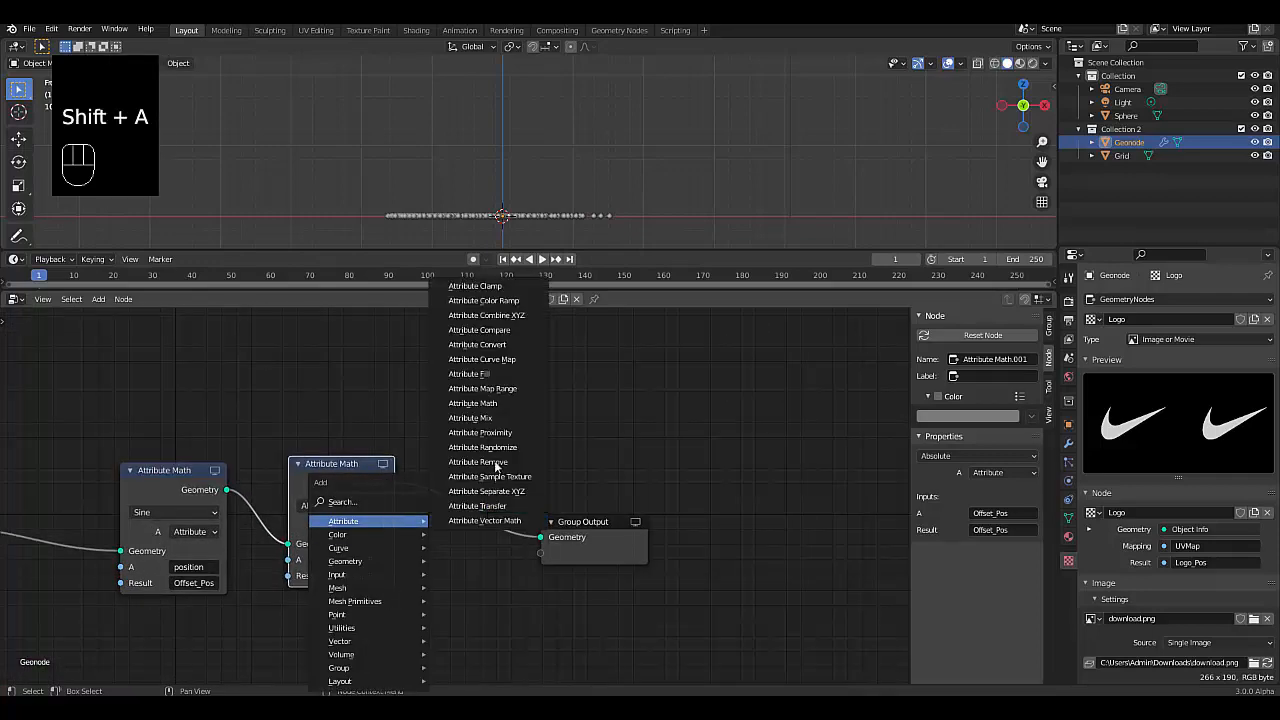
left_click(474, 403)
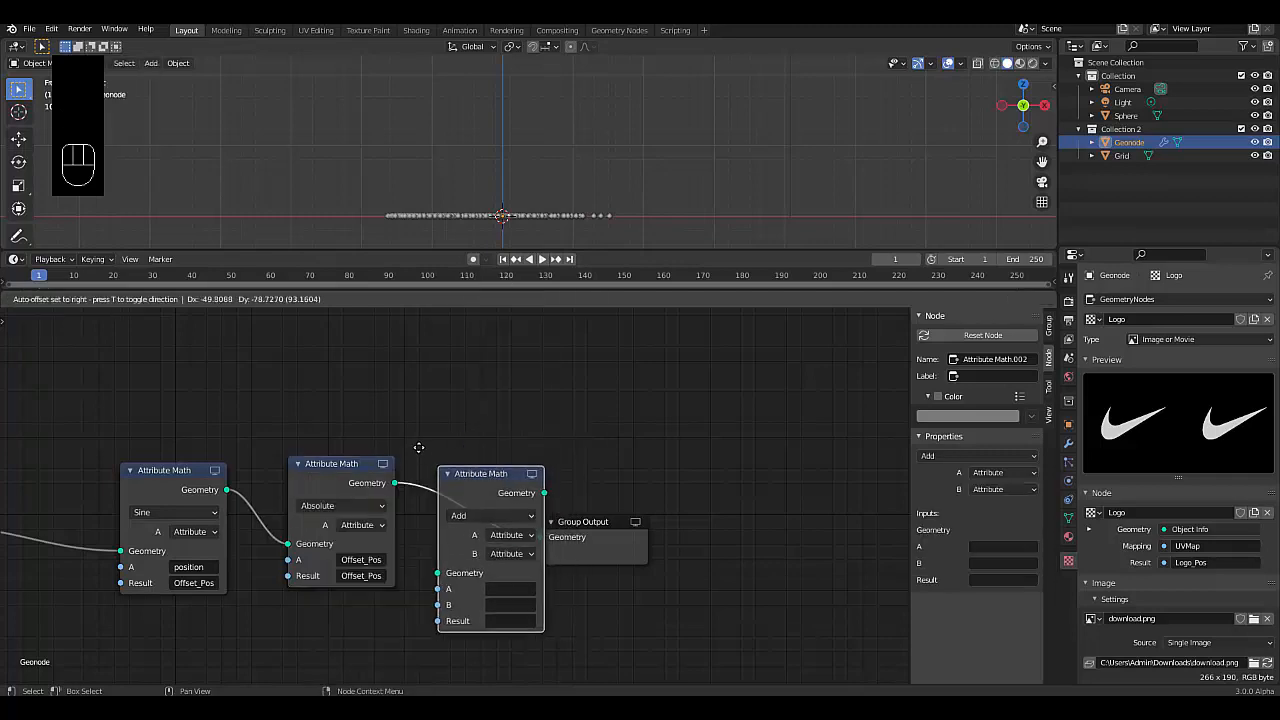
left_click(426, 453)
scroll(460, 505, "down", 2)
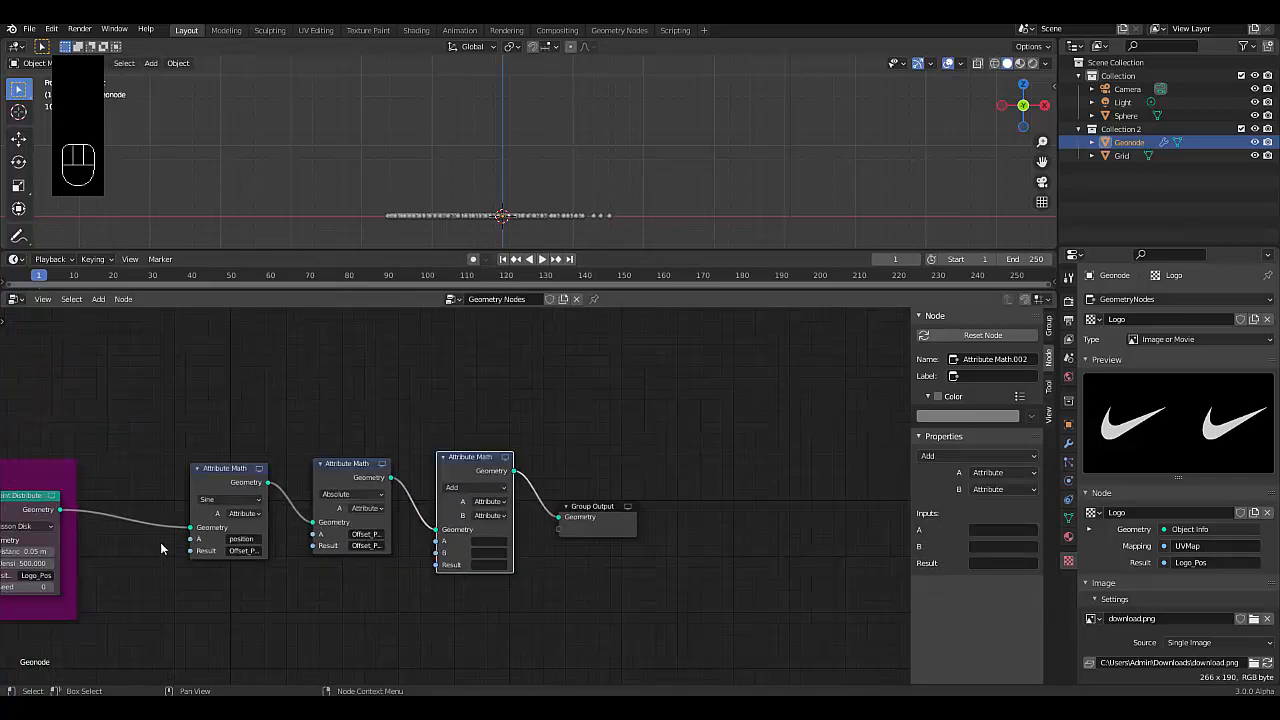
- Delete the third Attribute Math node, keeping the Absolute node linked to Group Output
scroll(242, 541, "up", 3)
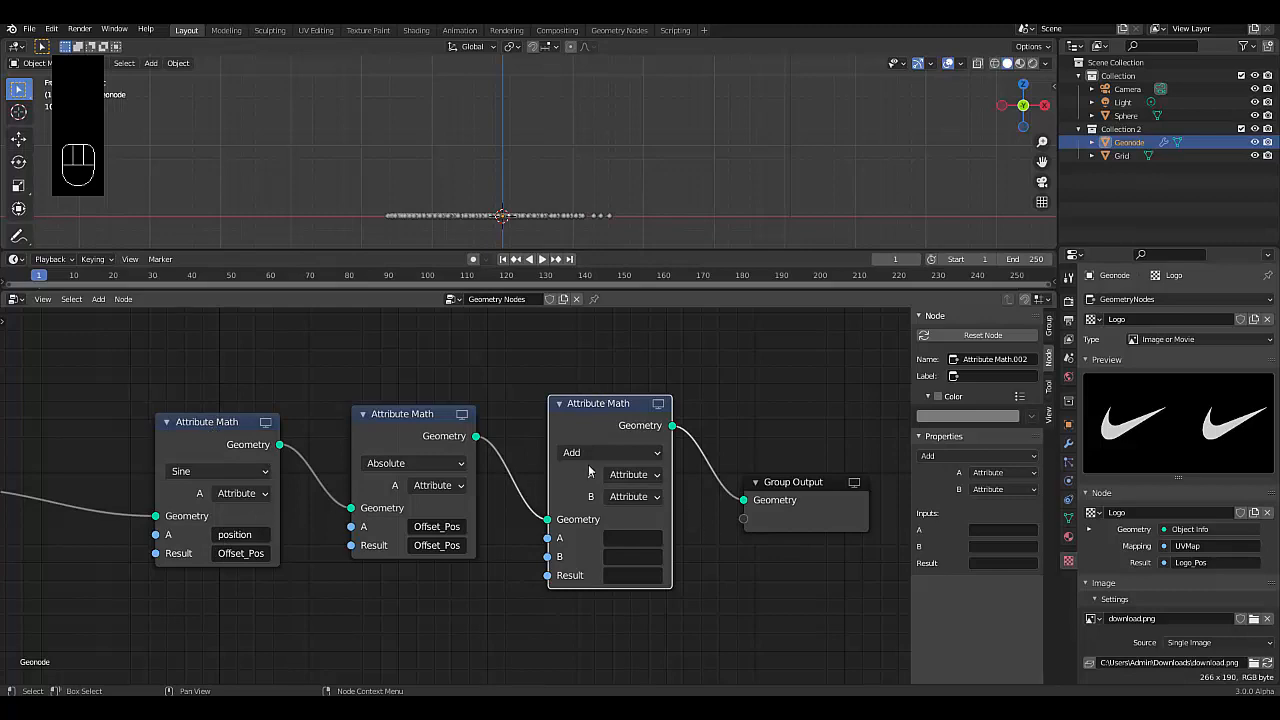
scroll(590, 473, "down", 2)
scroll(548, 450, "up", 1)
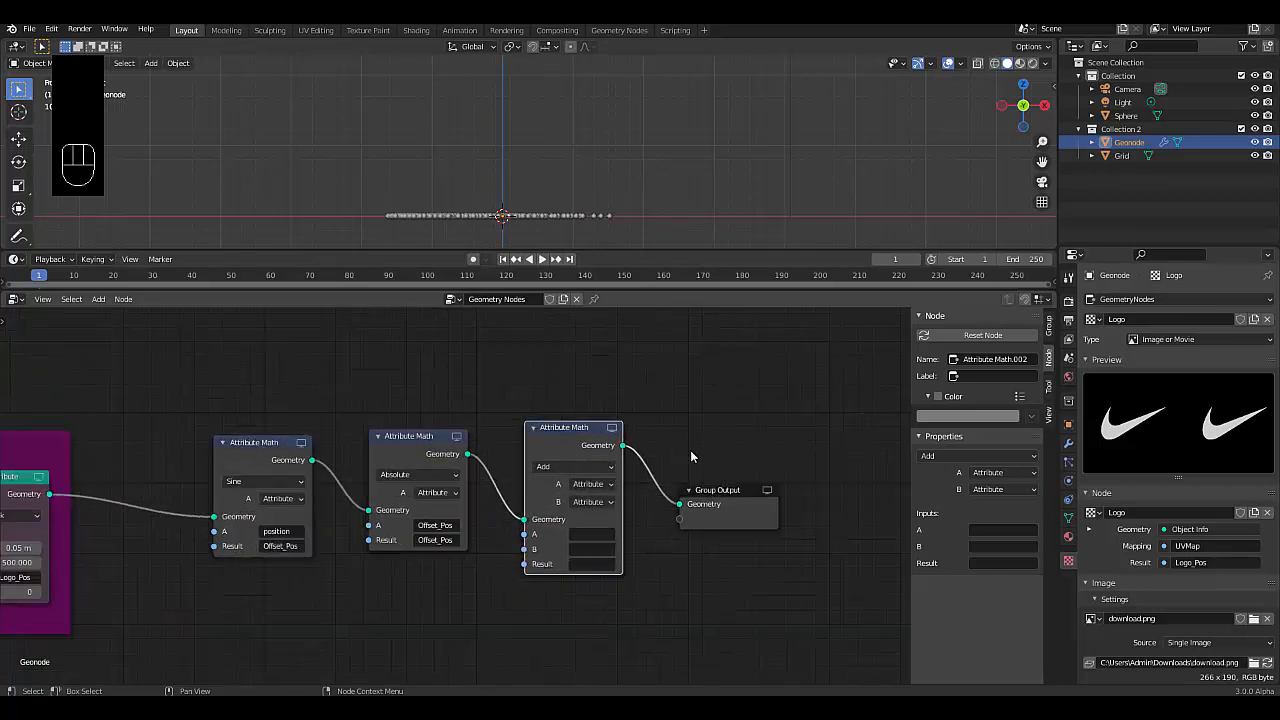
key("ctrl+x")
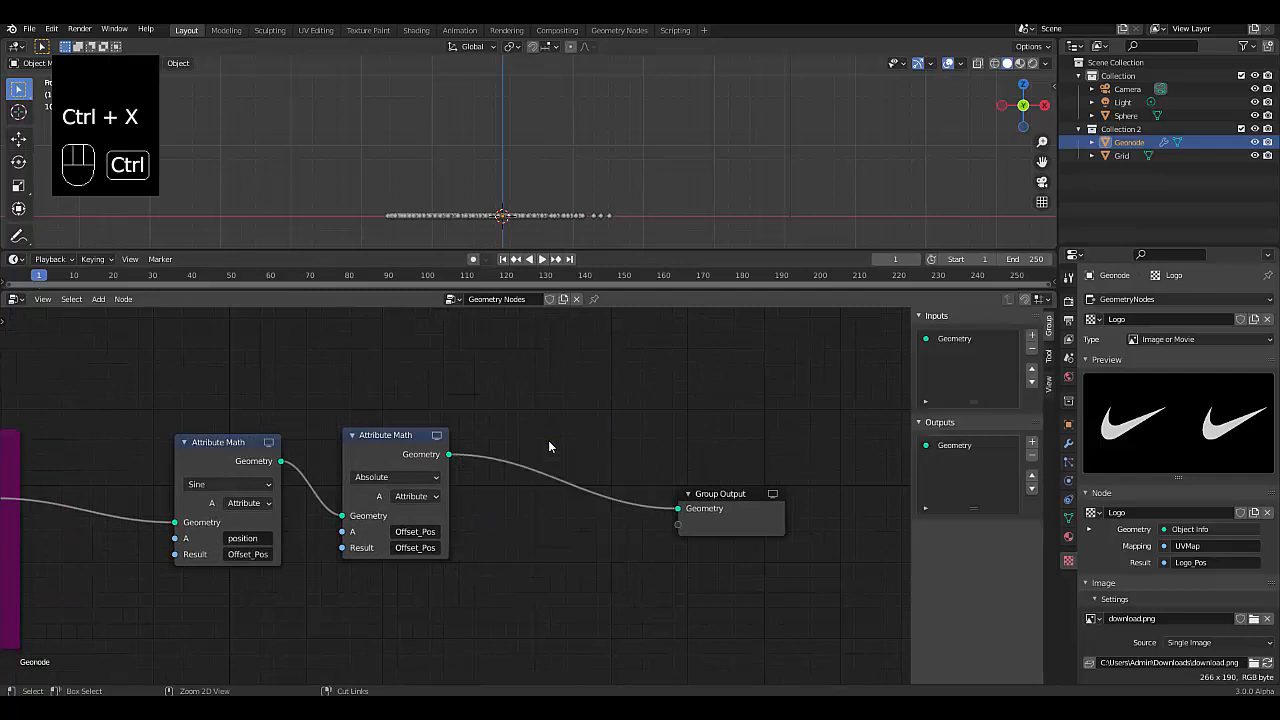
- Insert an Attribute Separate XYZ node between the Absolute node and Group Output and set its Vector to position
key("shift+a")
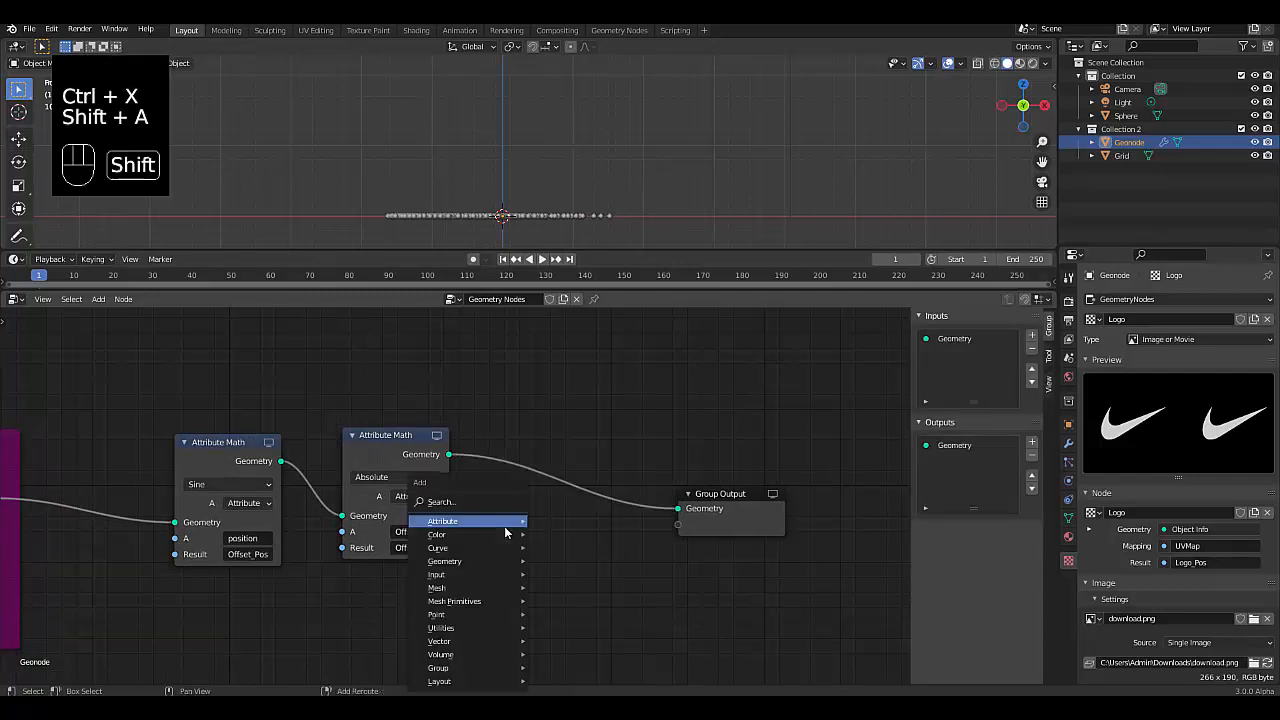
mouse_move(504, 526)
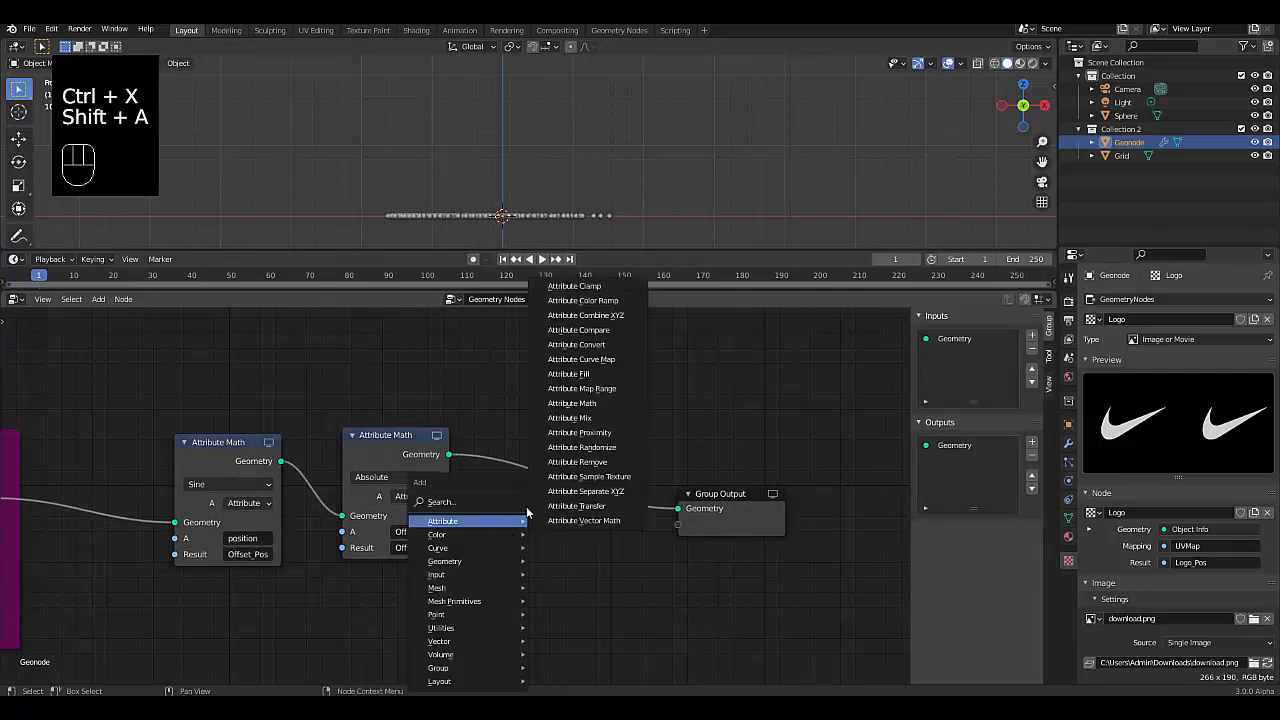
left_click(607, 491)
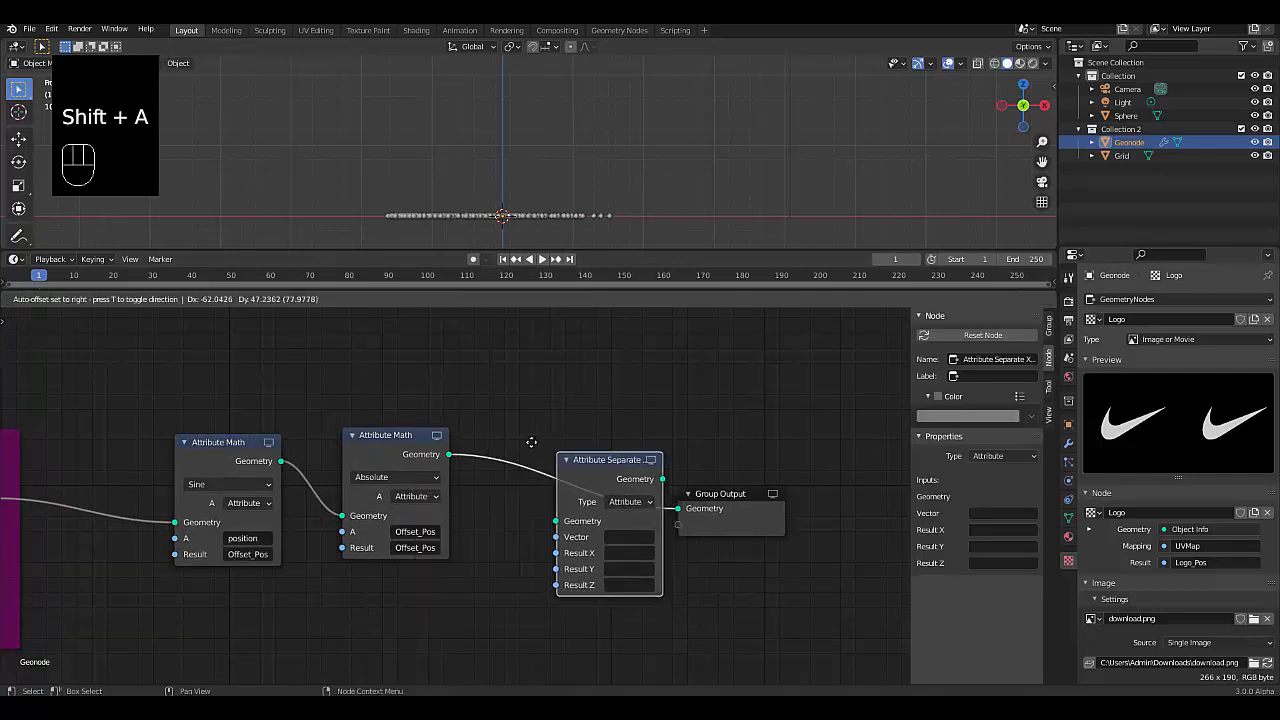
left_click(580, 506)
left_click(580, 505)
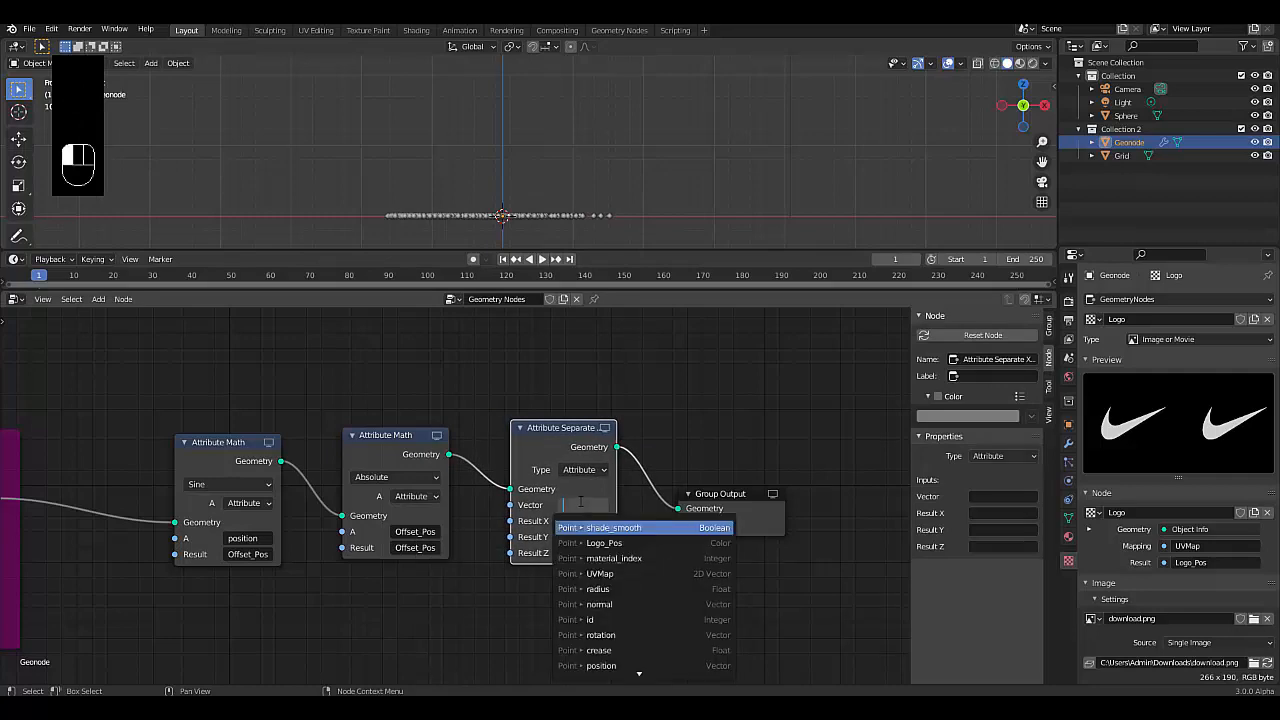
left_click(580, 662)
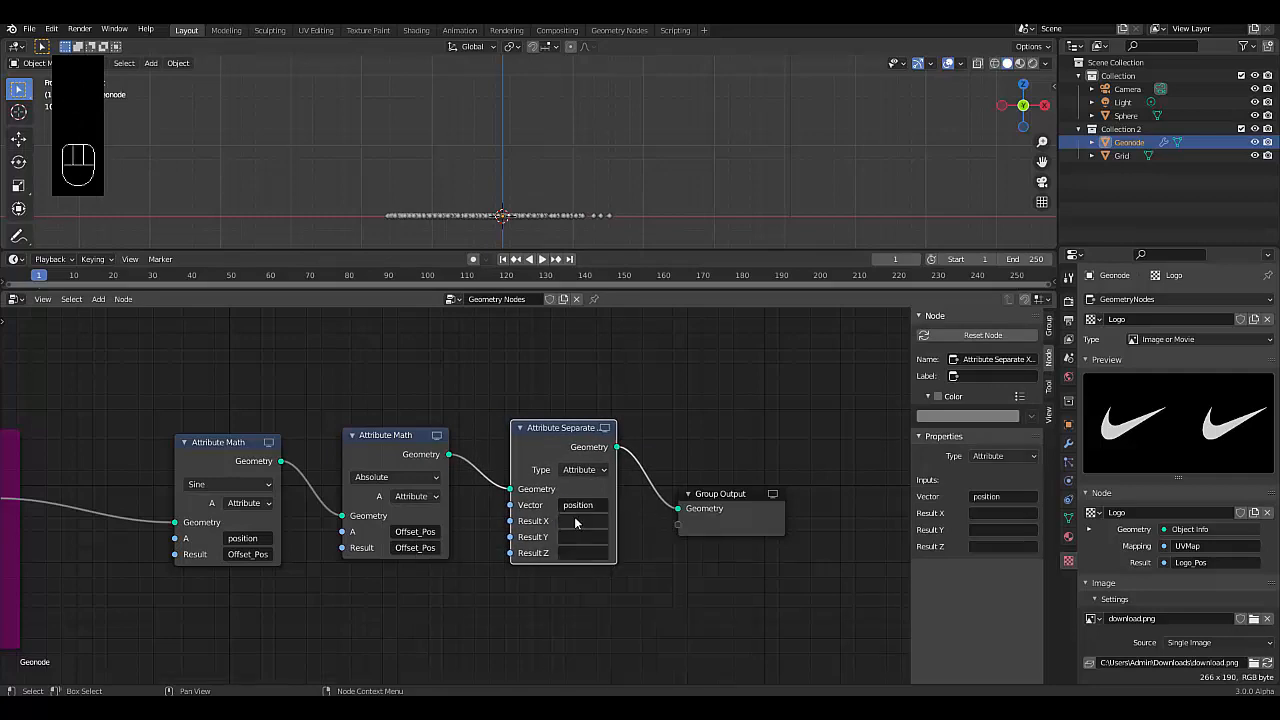
- Name the Result X attribute of the Attribute Separate XYZ node Pos_X
scroll(578, 530, "up", 4)
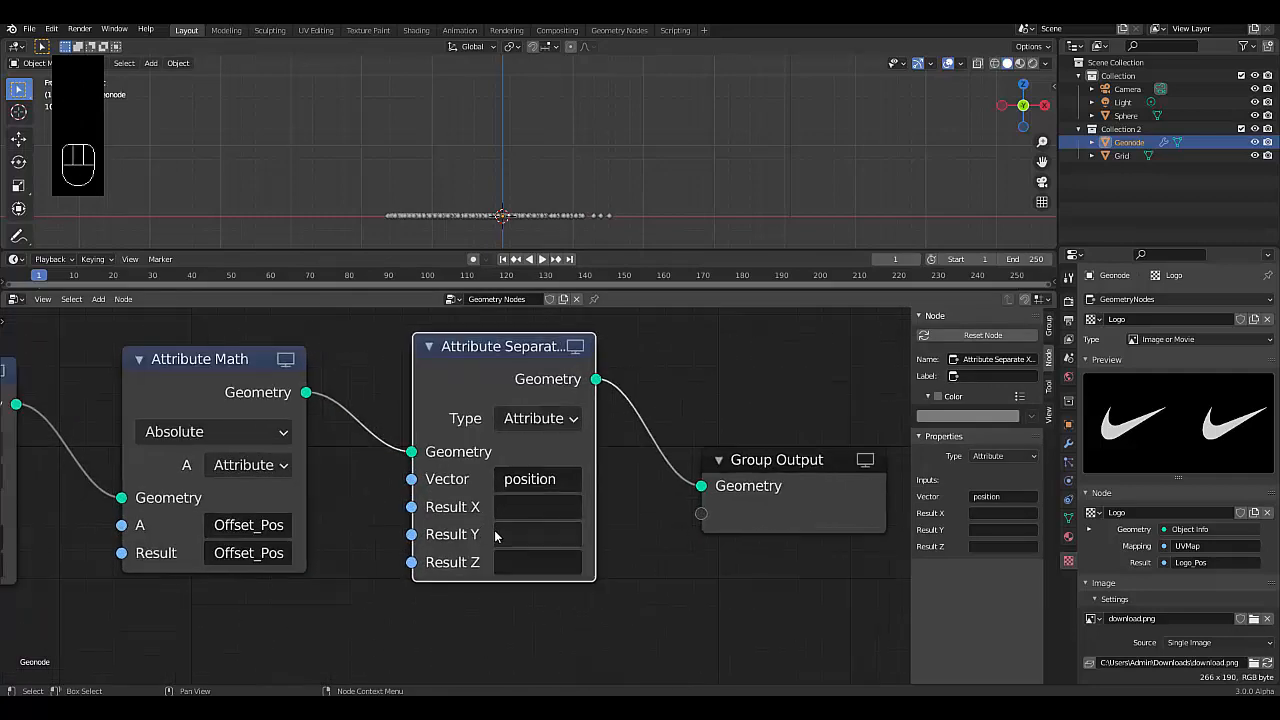
left_click(514, 511)
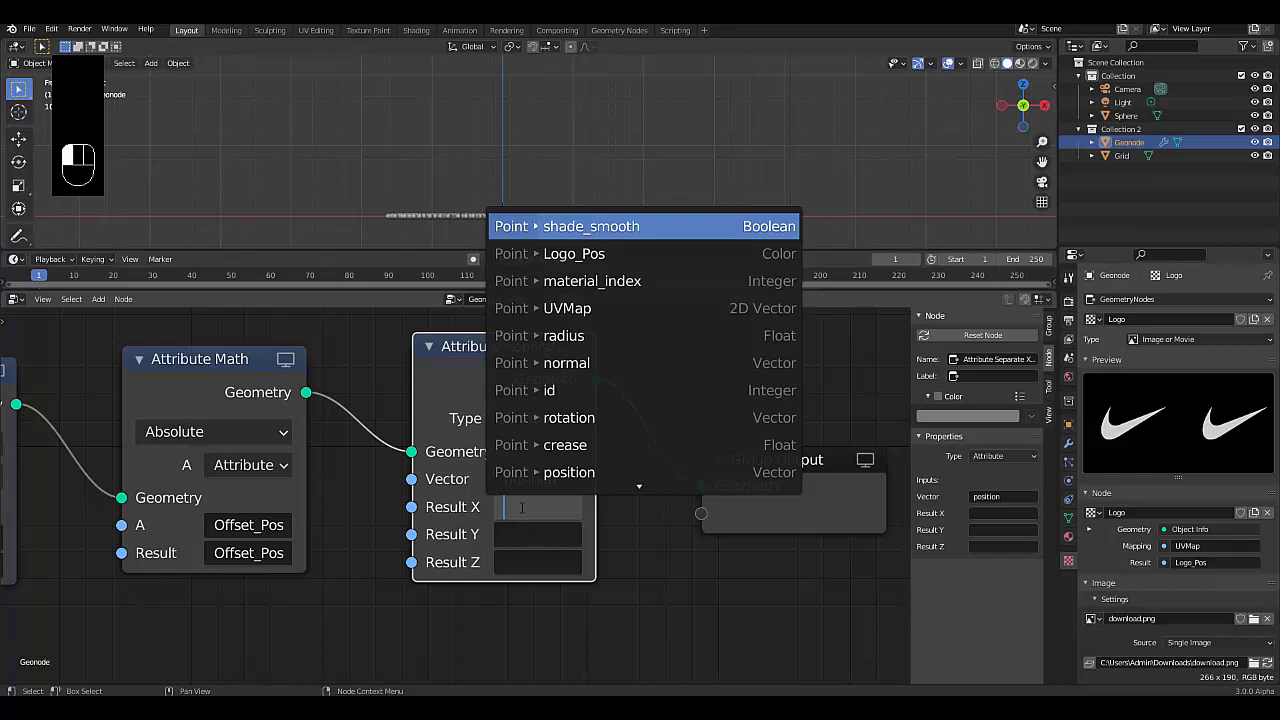
type("Pos")
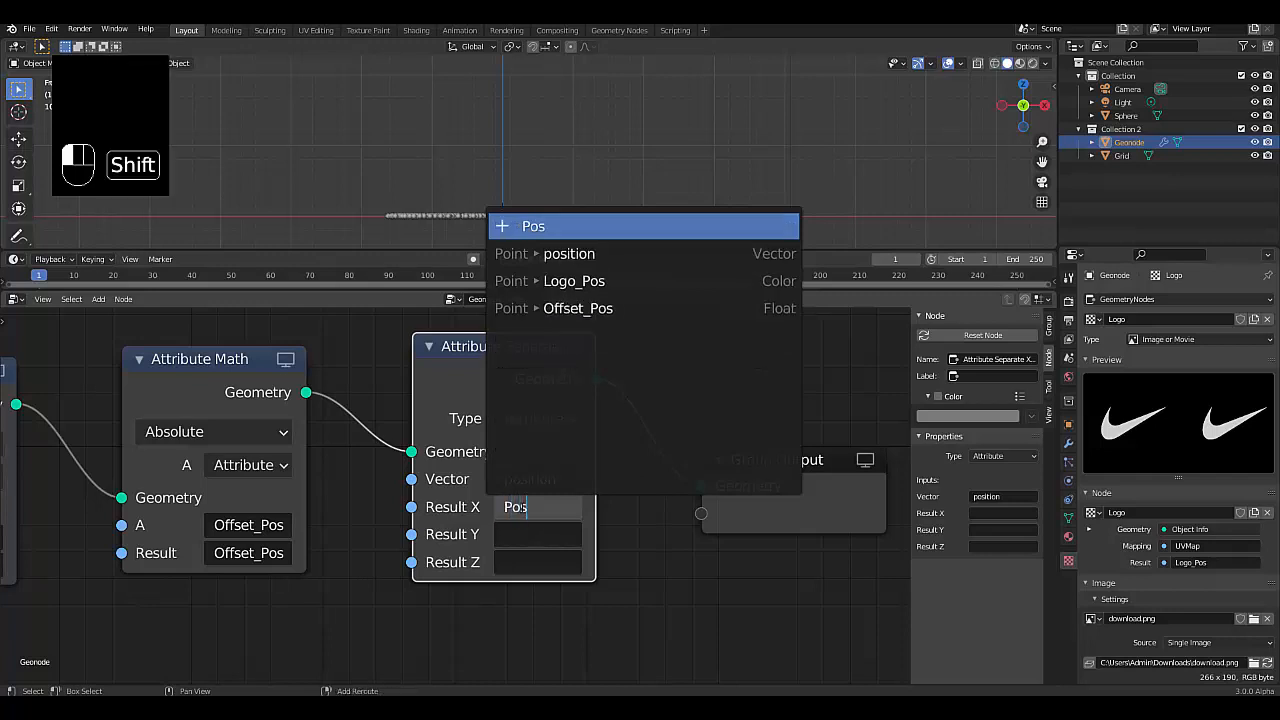
type("_X")
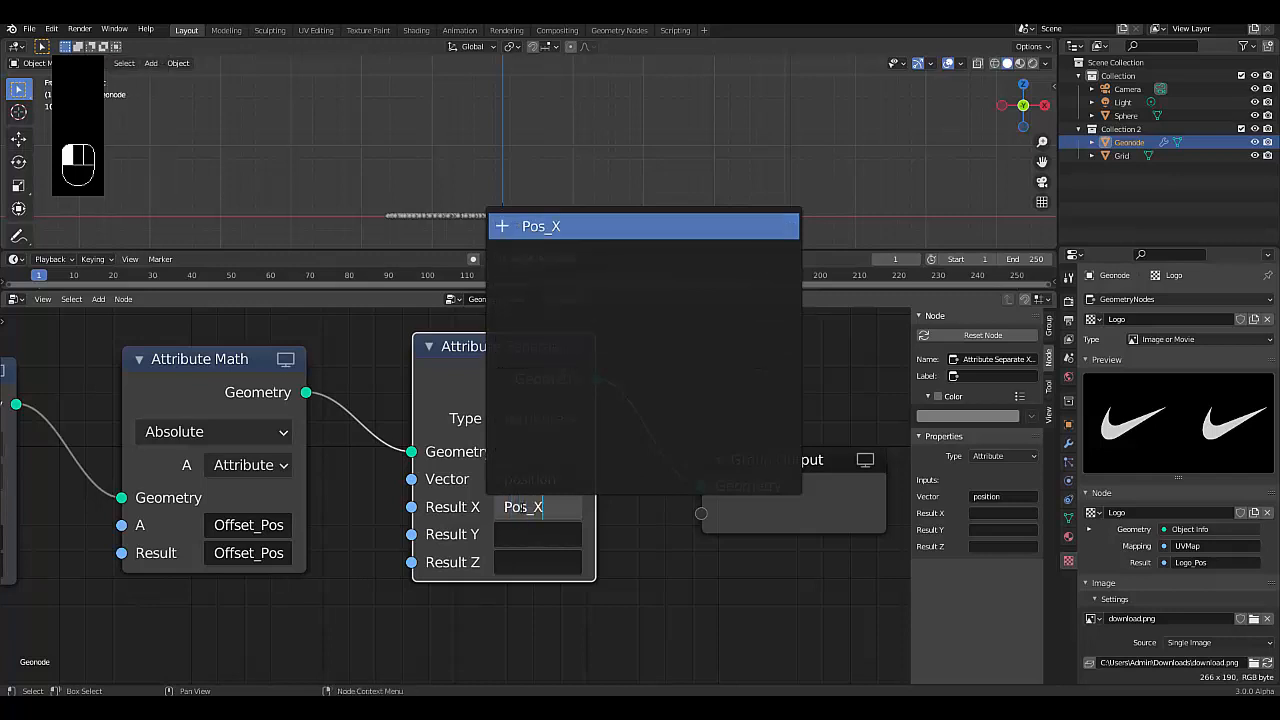
key("Return")
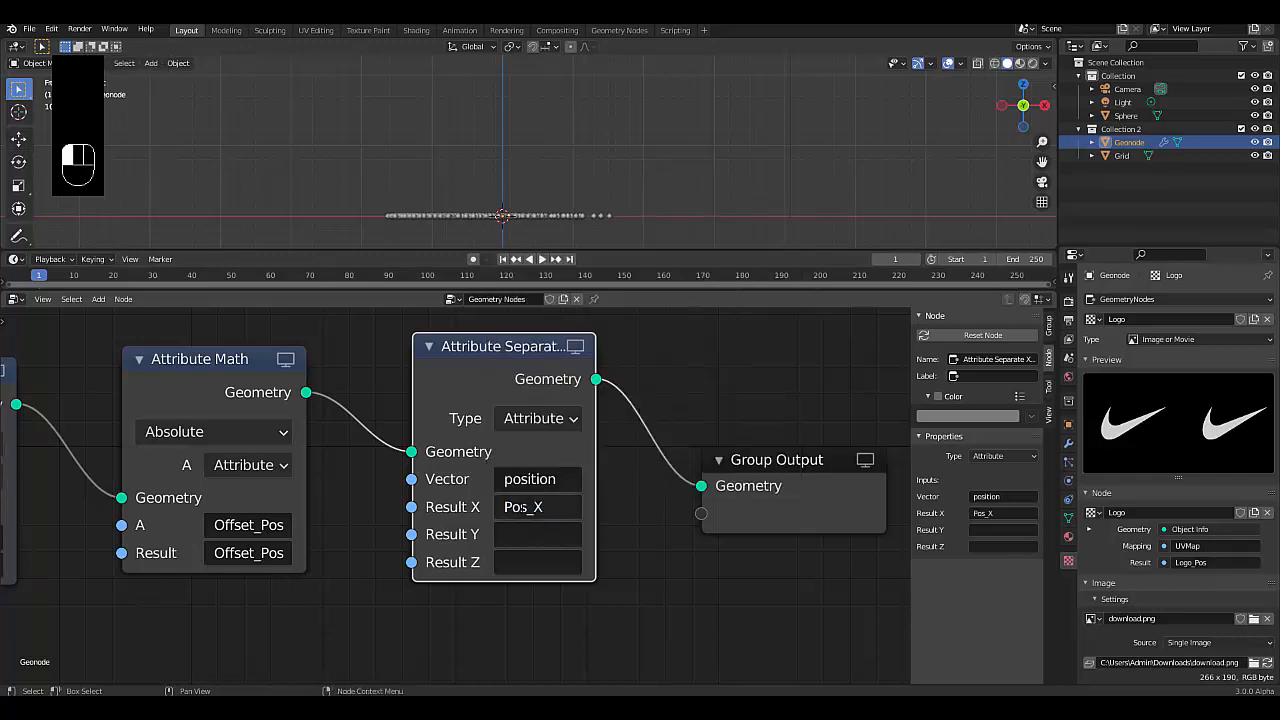
- Name the Result Y and Result Z attributes of the Attribute Separate XYZ node Pos_Y and Pos_Z
left_click(530, 537)
type("P")
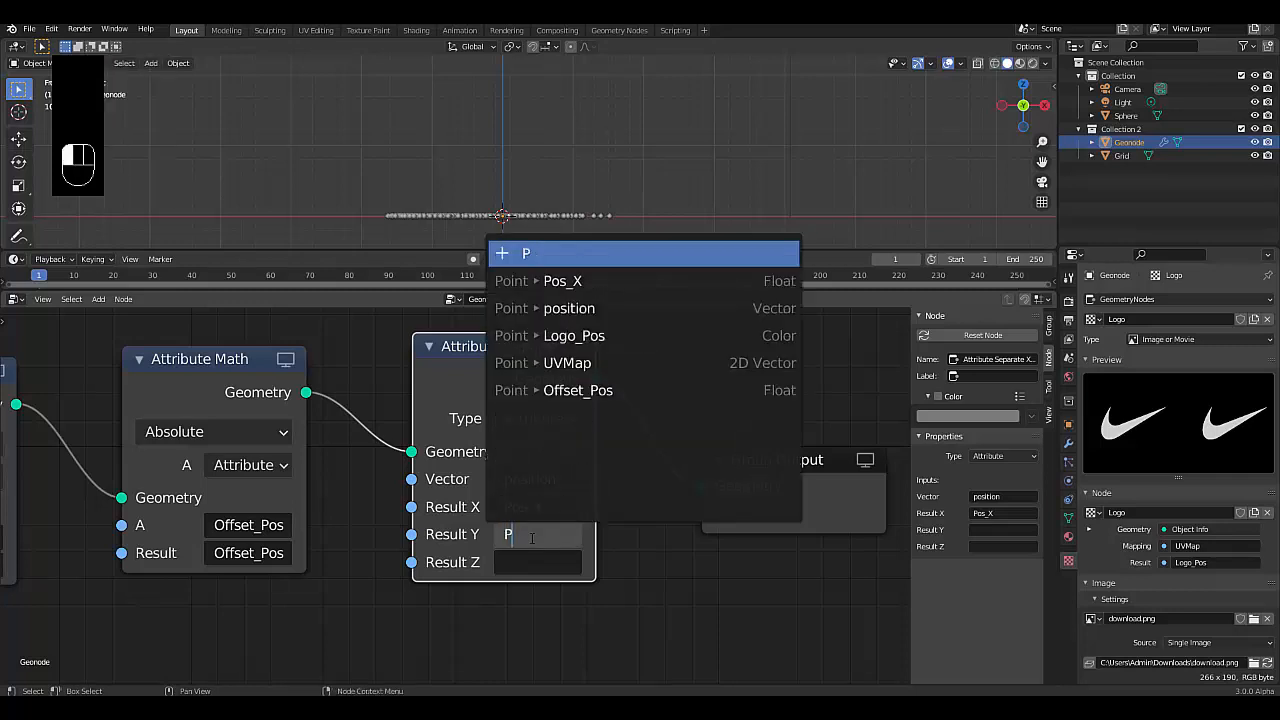
type("os_")
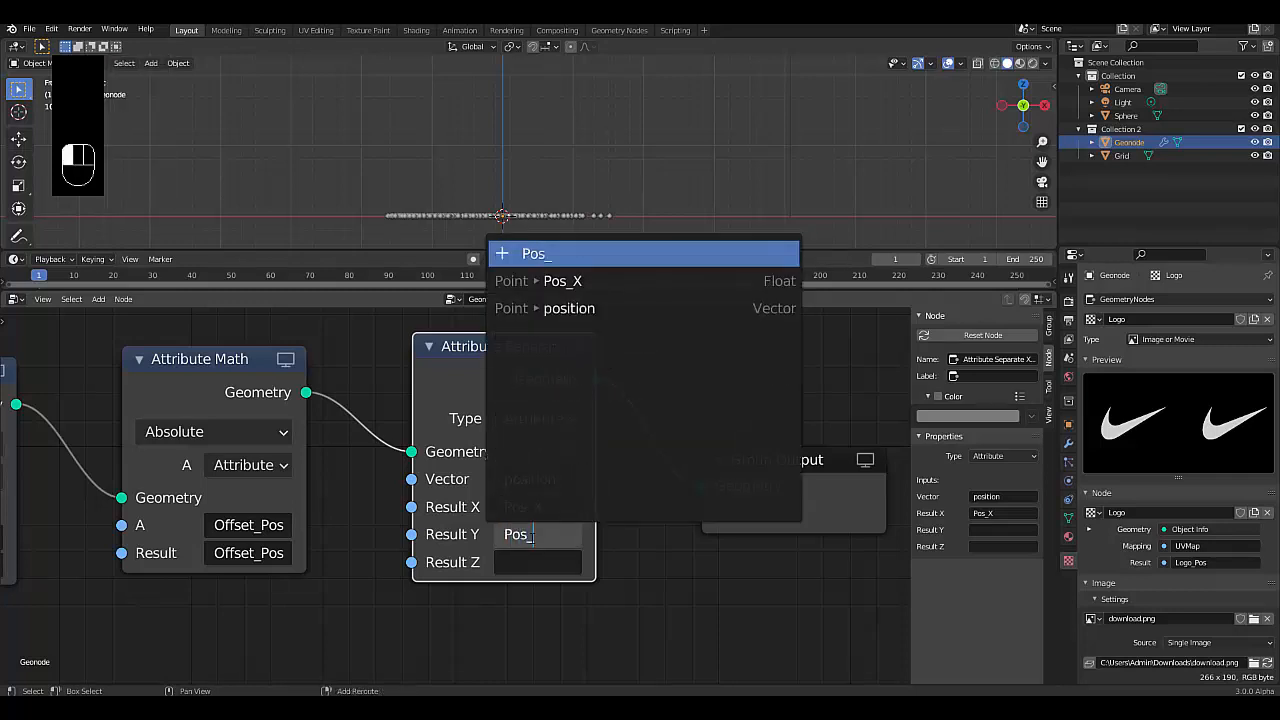
type("Y")
key("Return")
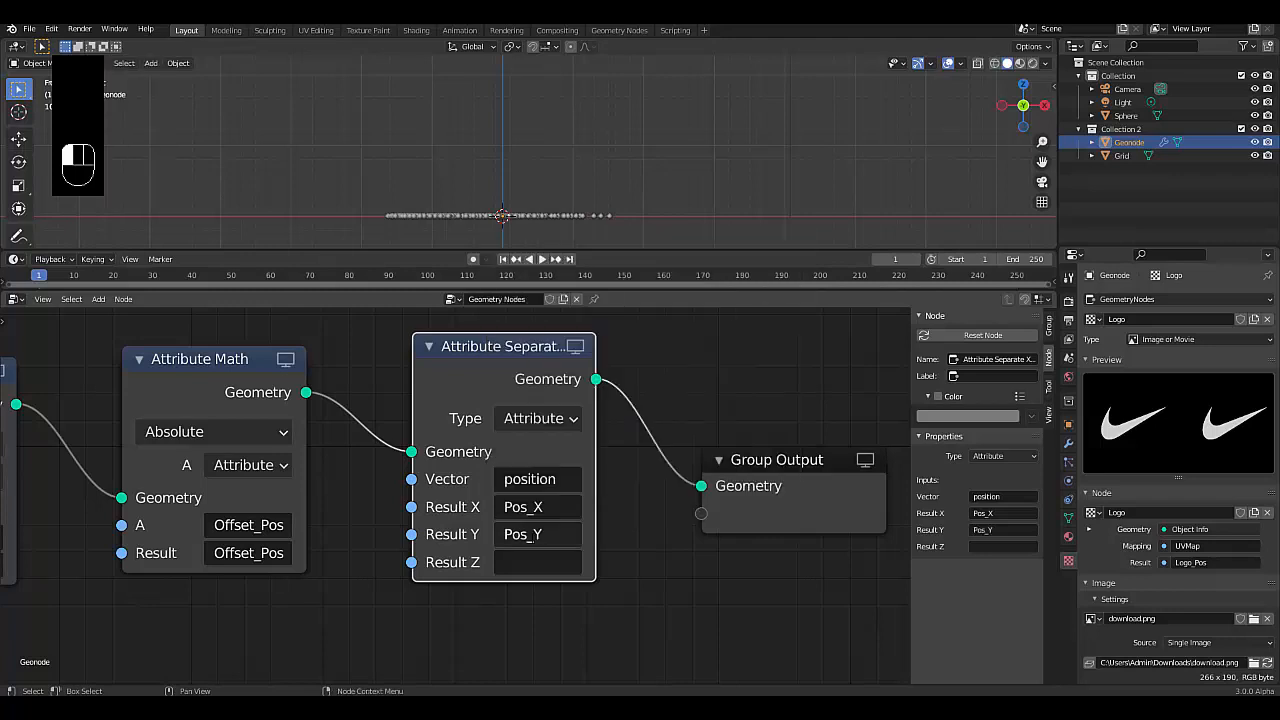
left_click(527, 562)
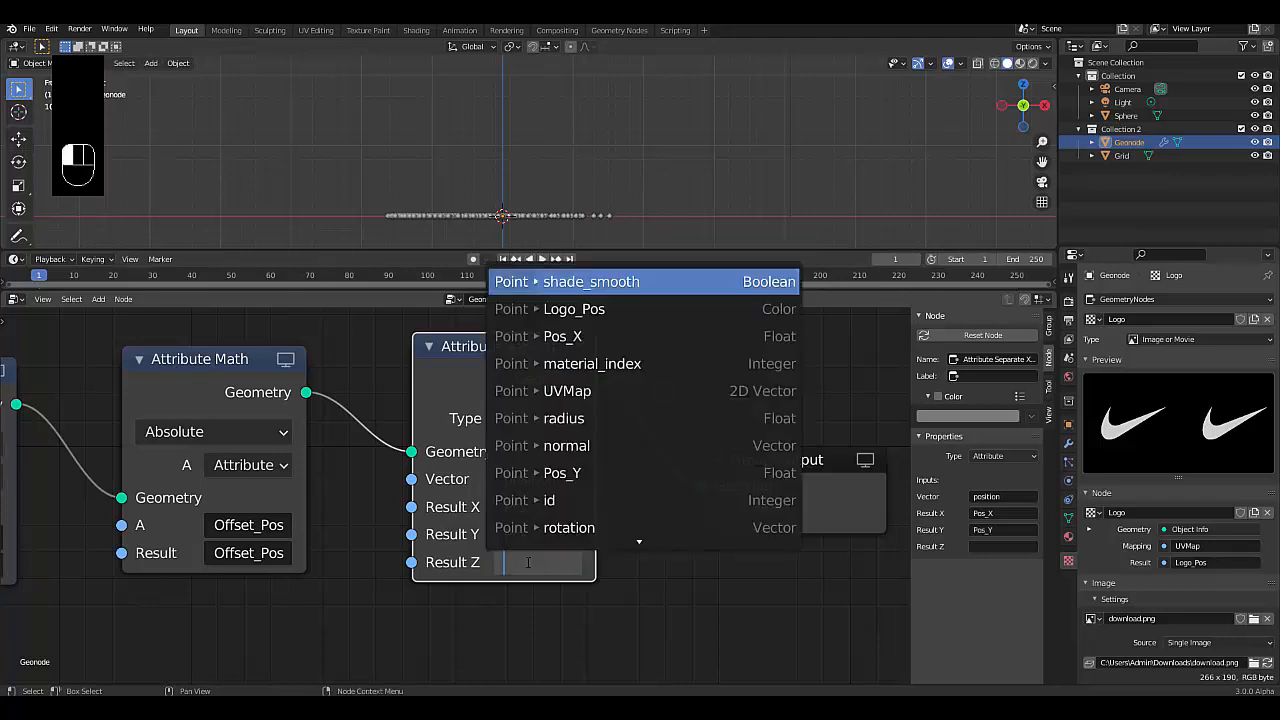
type("Pos_")
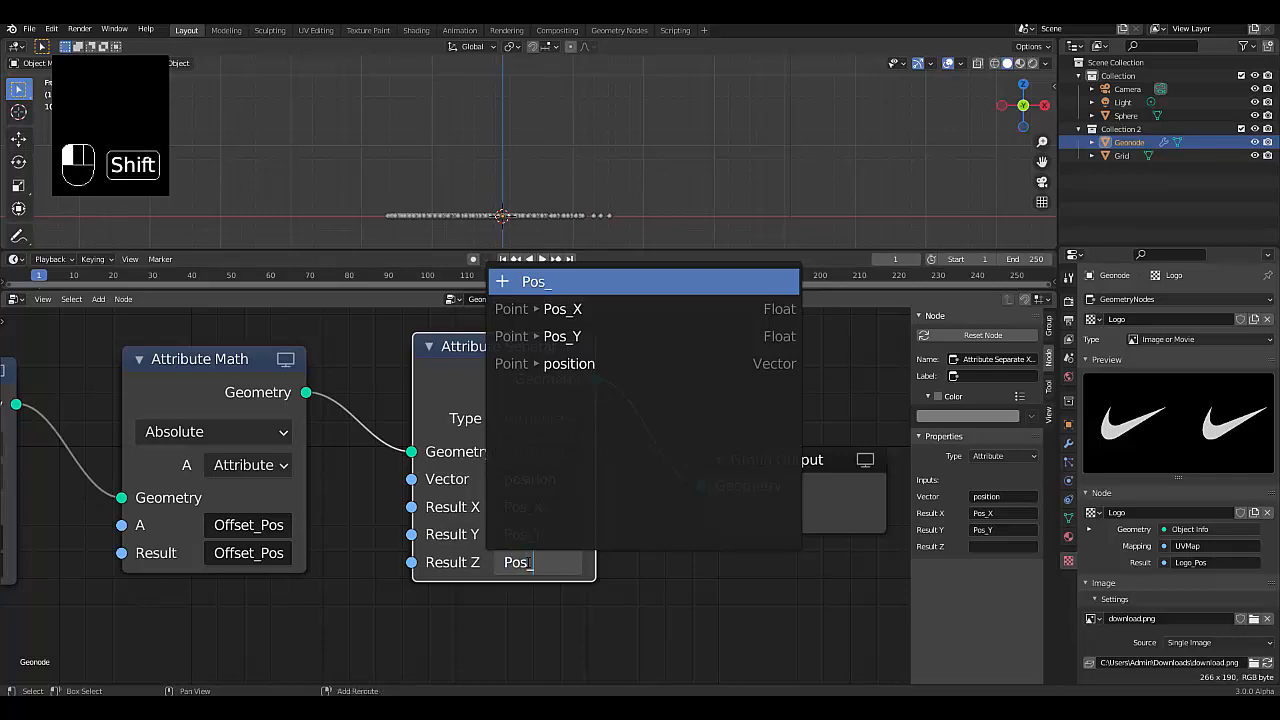
type("Z")
key("Return")
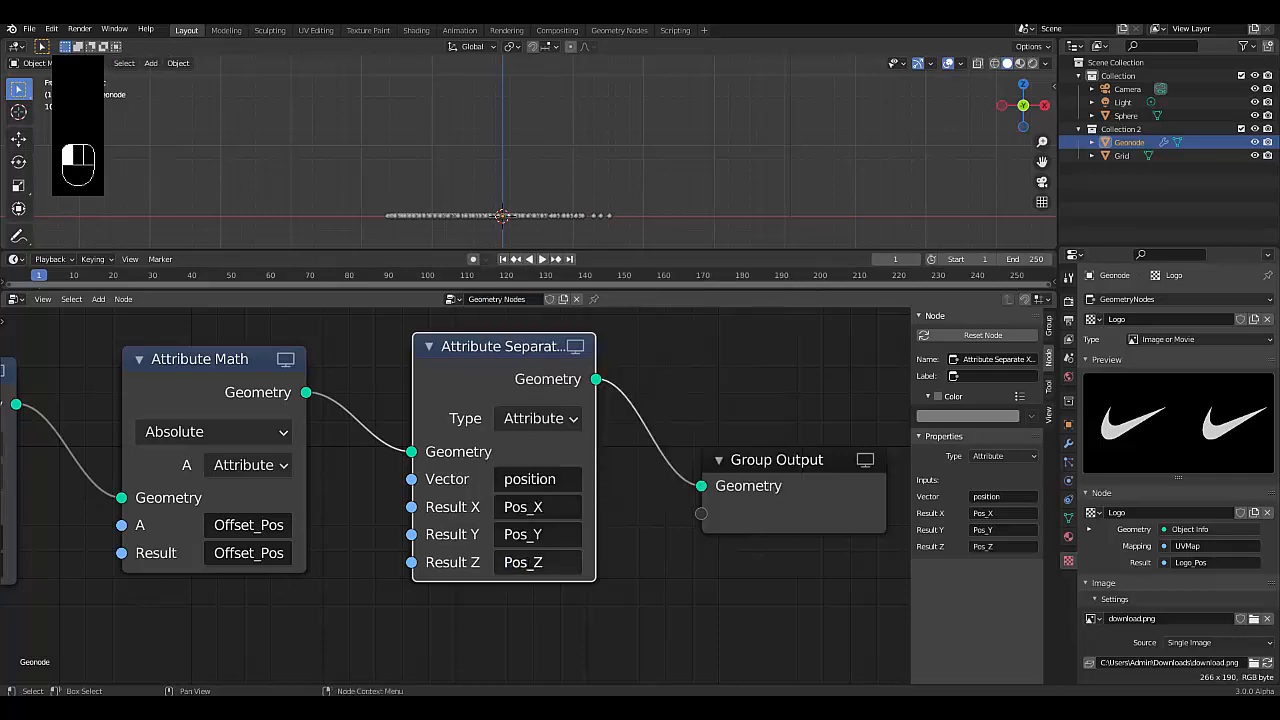
- Insert an Attribute Math node between the Attribute Separate XYZ node and Group Output, placed close to the Separate XYZ node
scroll(450, 530, "down", 3)
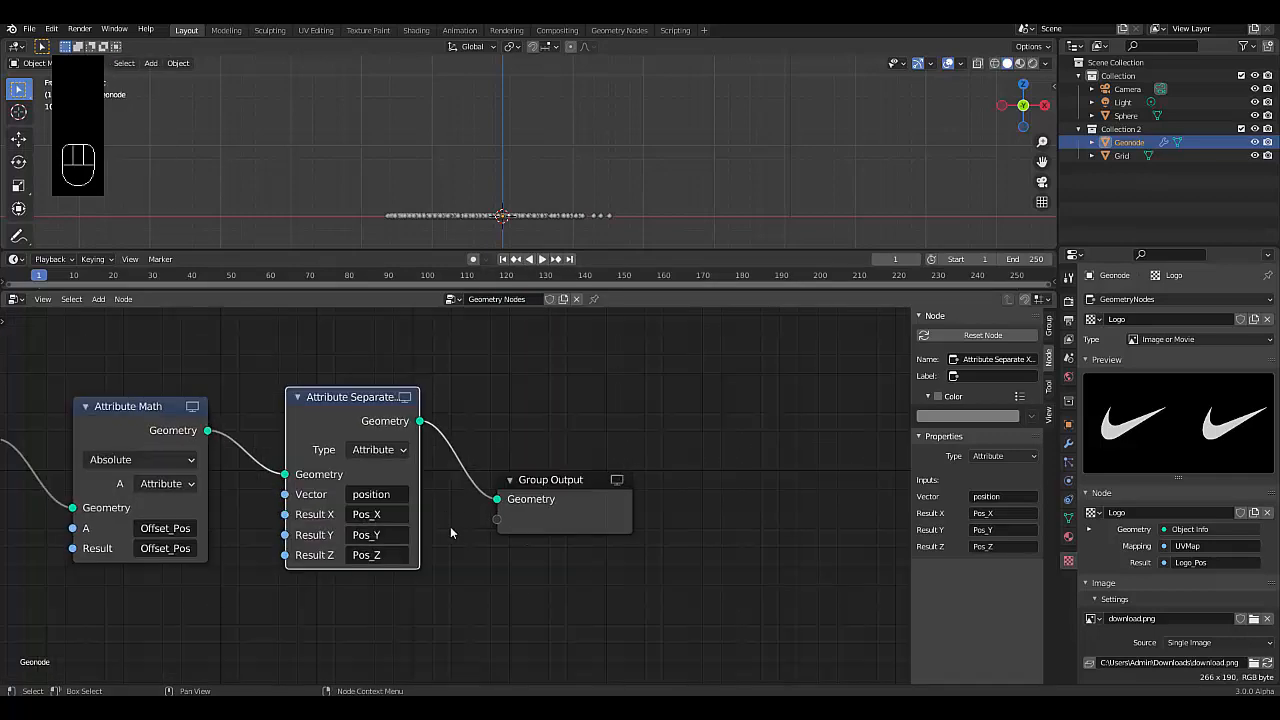
key("shift+a")
mouse_move(440, 486)
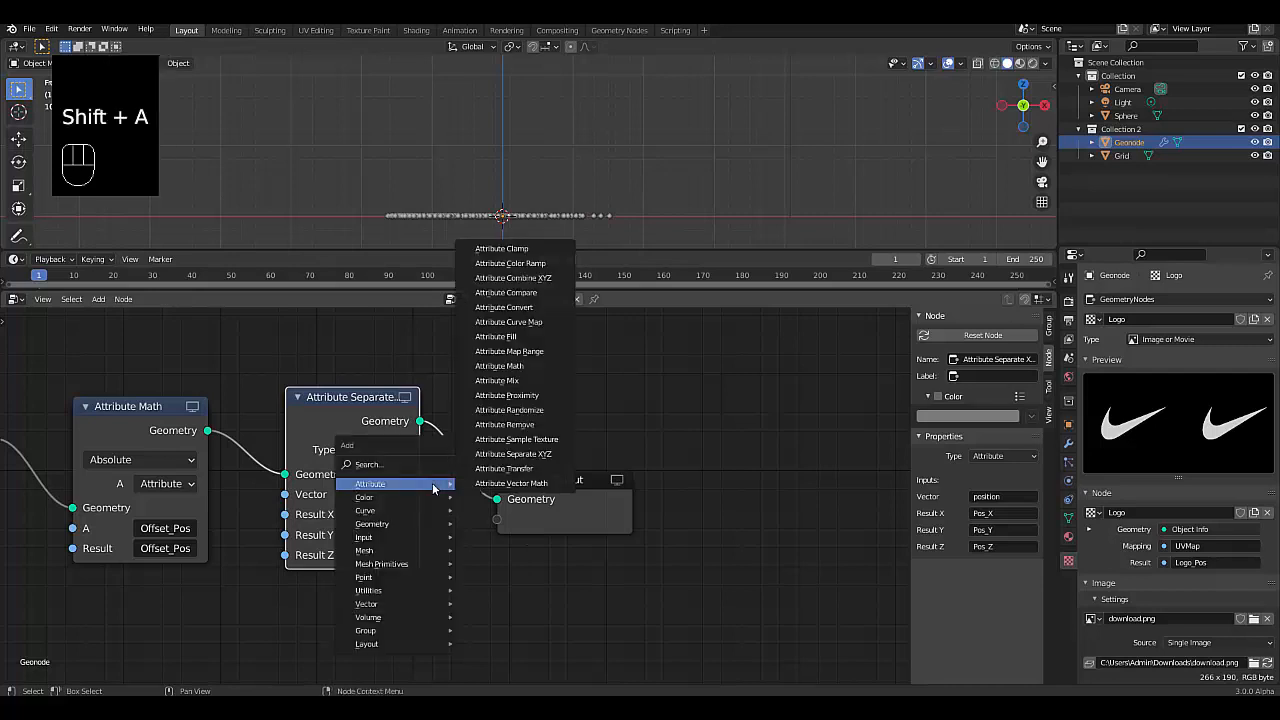
left_click(515, 368)
left_click(465, 415)
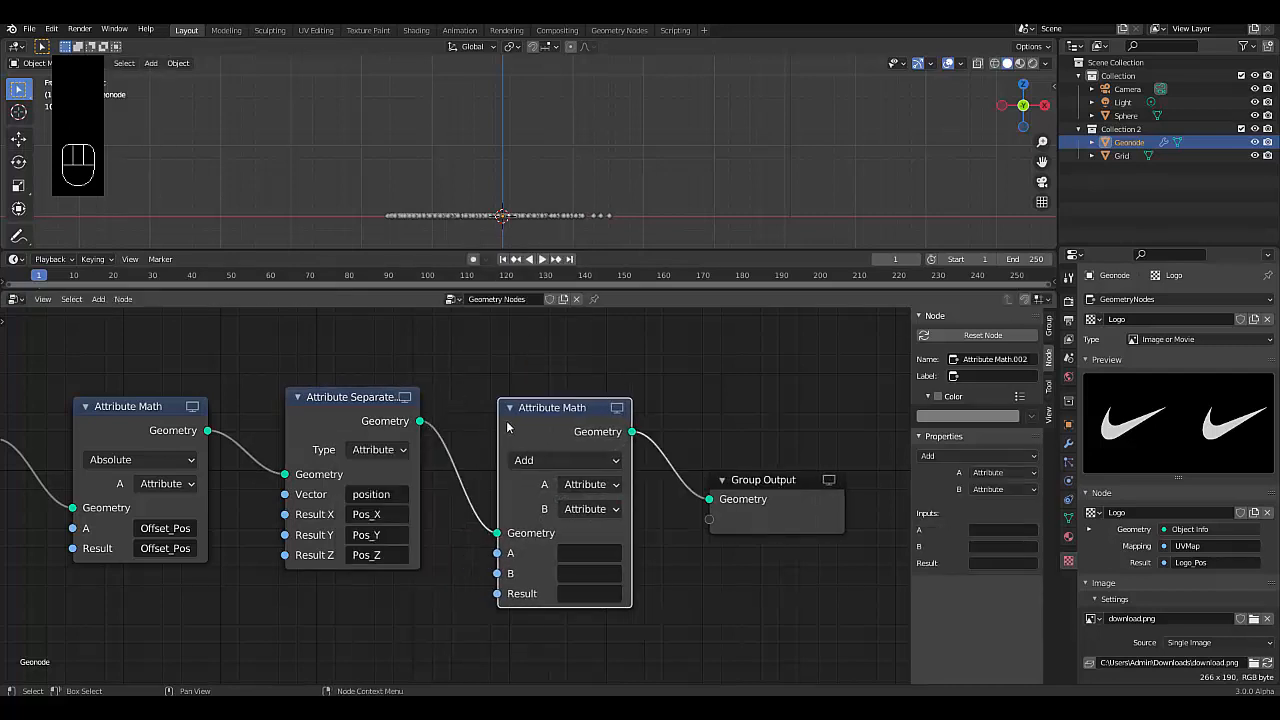
left_click_drag(530, 408, 498, 383)
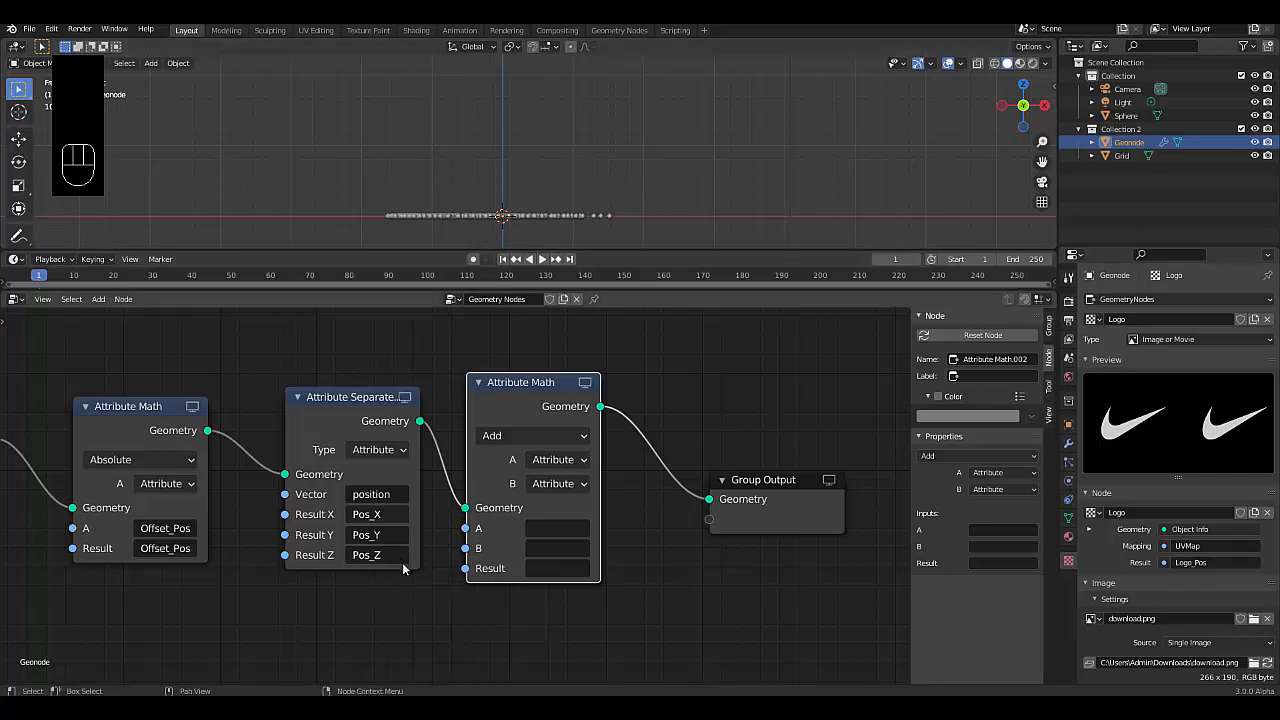
- In the Add math node, set A to Pos_Z, B to Offset_Pos copied from the Absolute node, and Result to Pos_Z
left_click(546, 531)
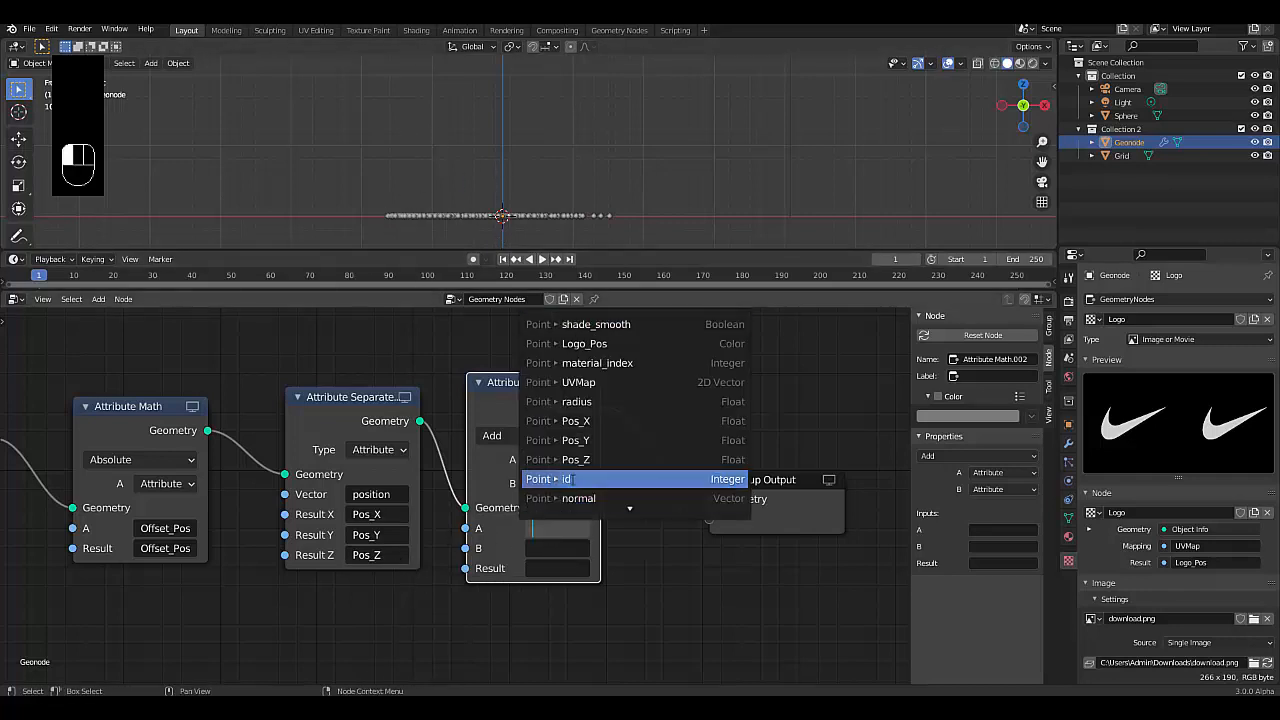
left_click(575, 459)
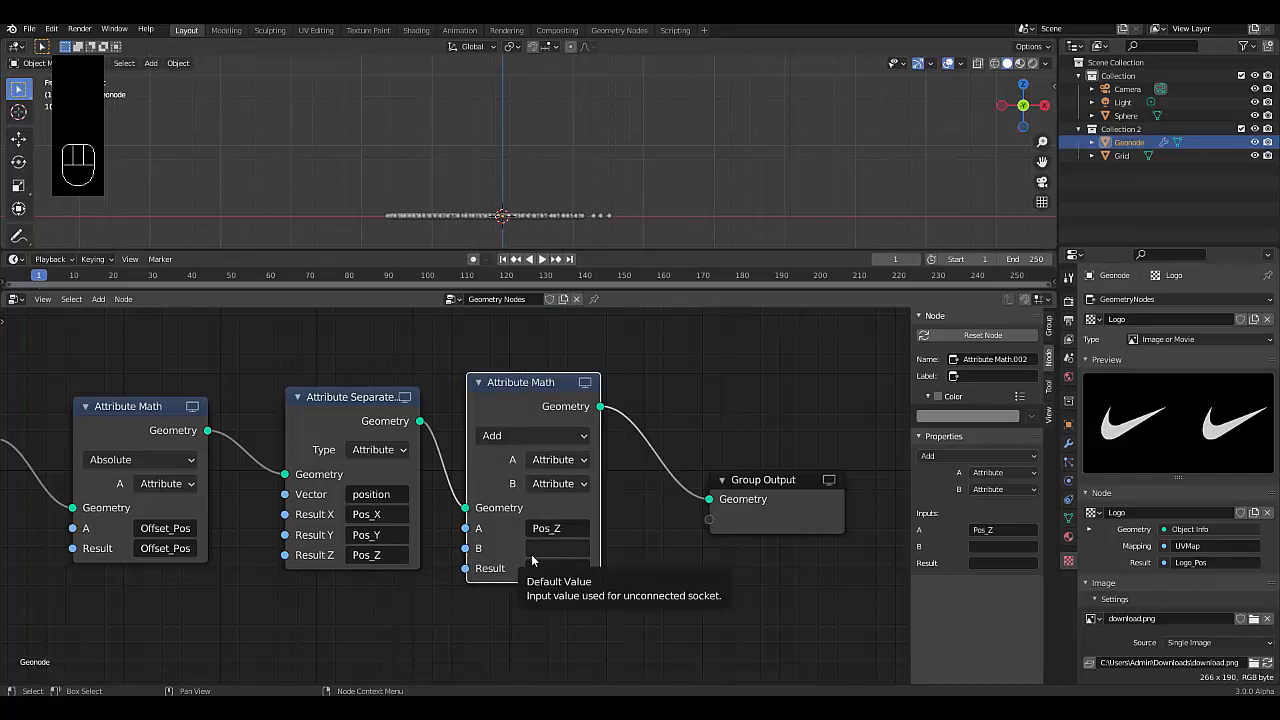
left_click(174, 550)
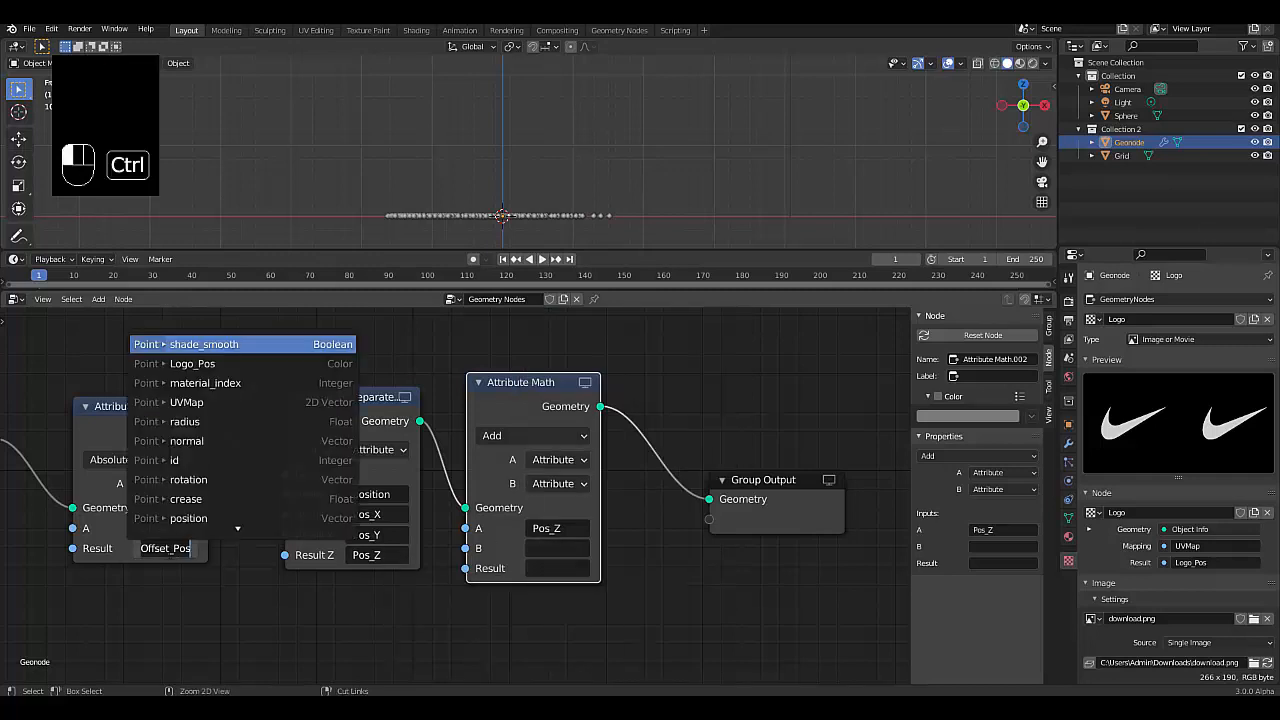
left_click(547, 550)
type("Offset_Pos")
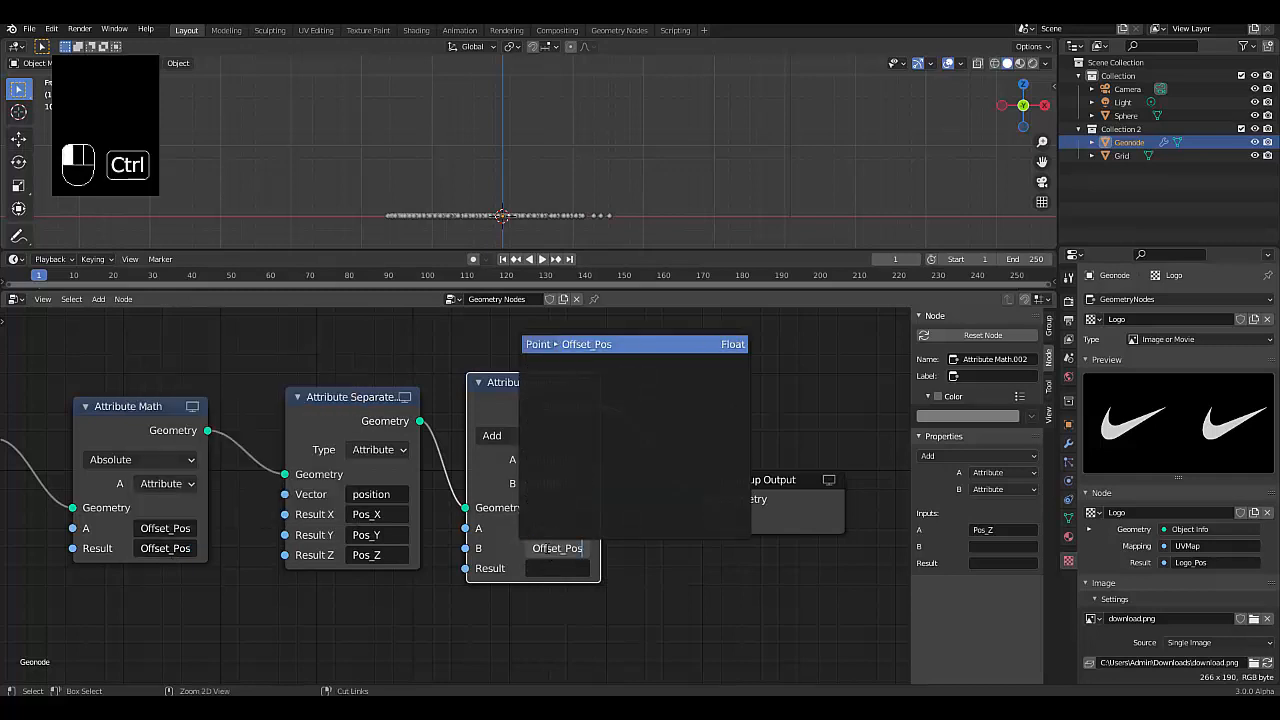
left_click(558, 345)
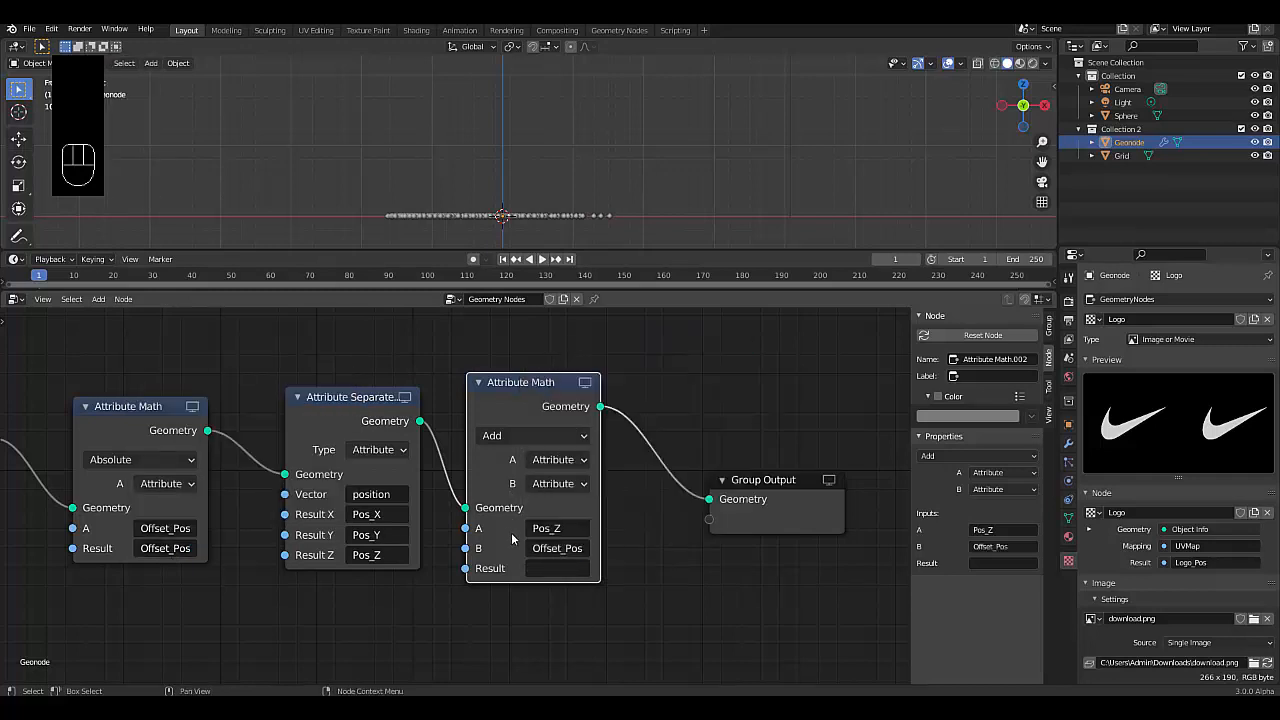
left_click(548, 570)
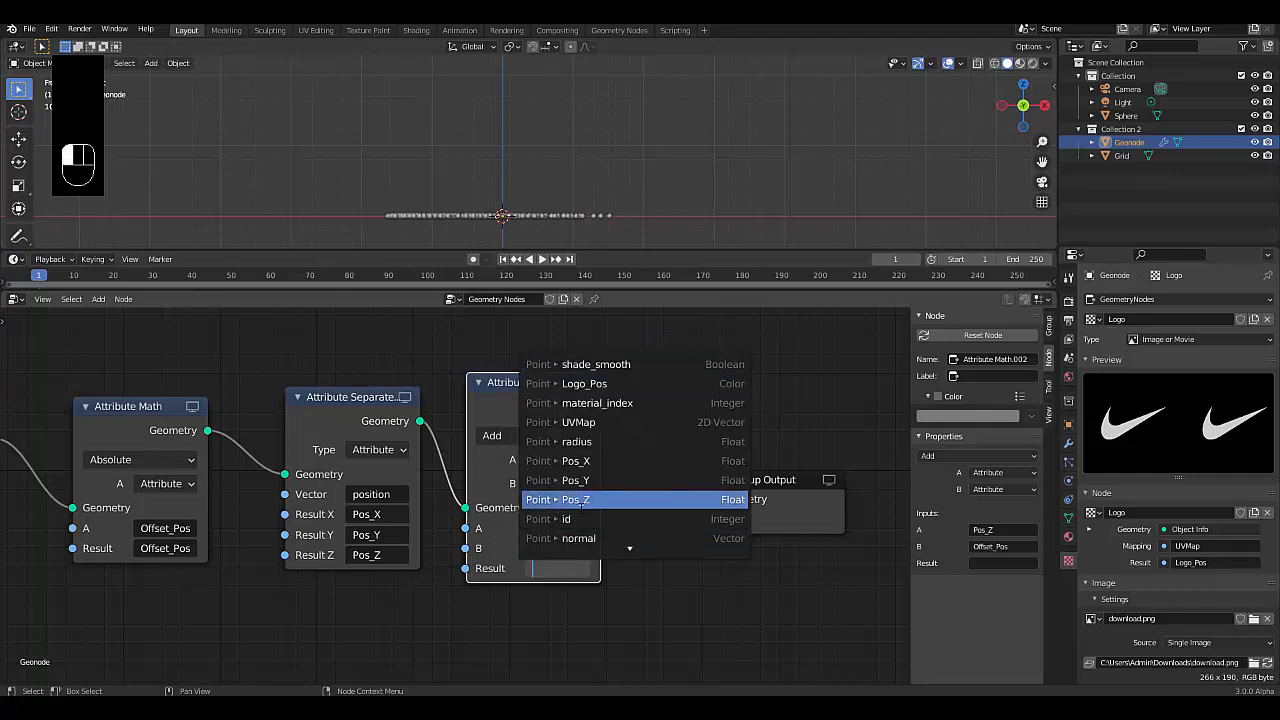
left_click(578, 500)
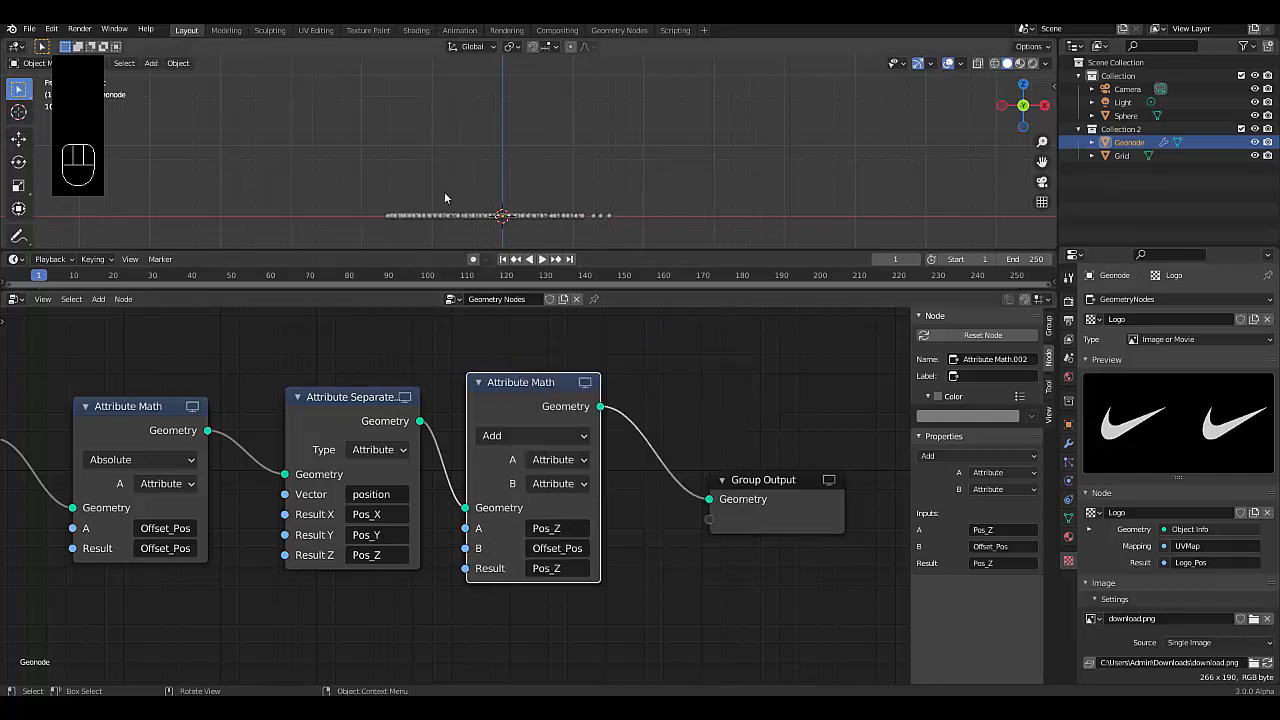
- Insert an Attribute Combine XYZ node between the Add math node and Group Output
scroll(530, 484, "down", 3)
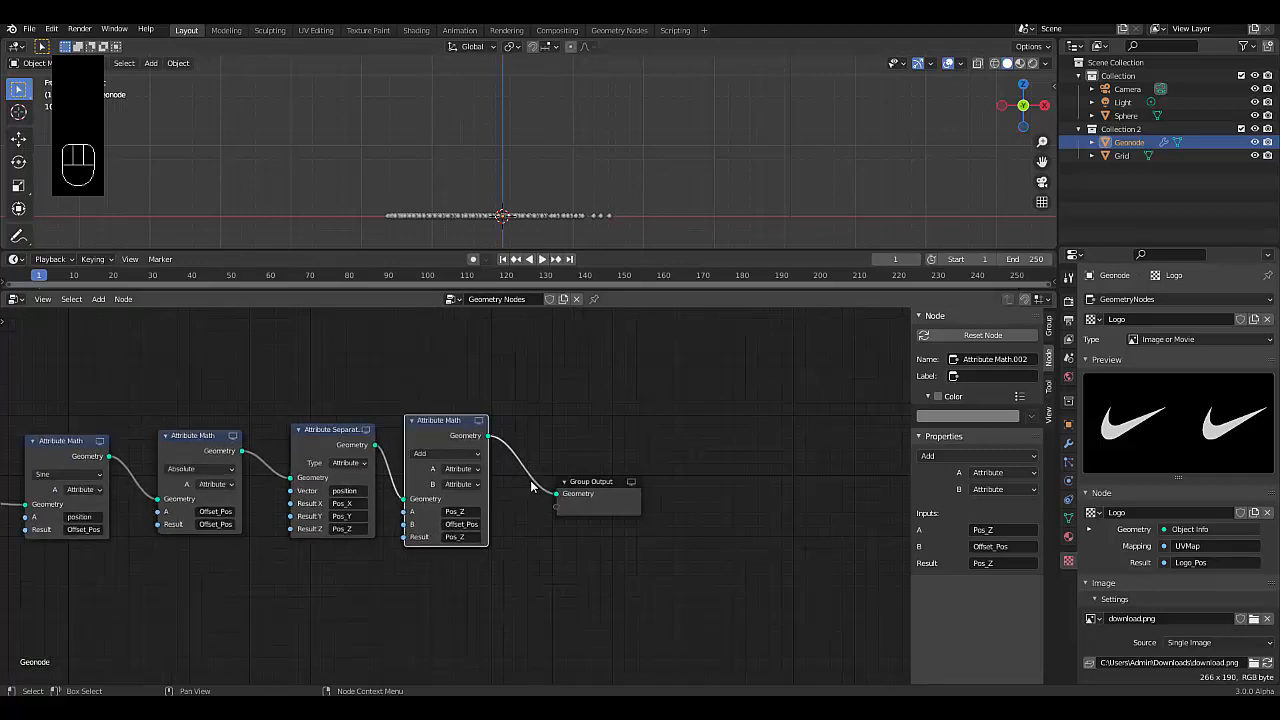
scroll(504, 469, "up", 1)
scroll(499, 479, "up", 1)
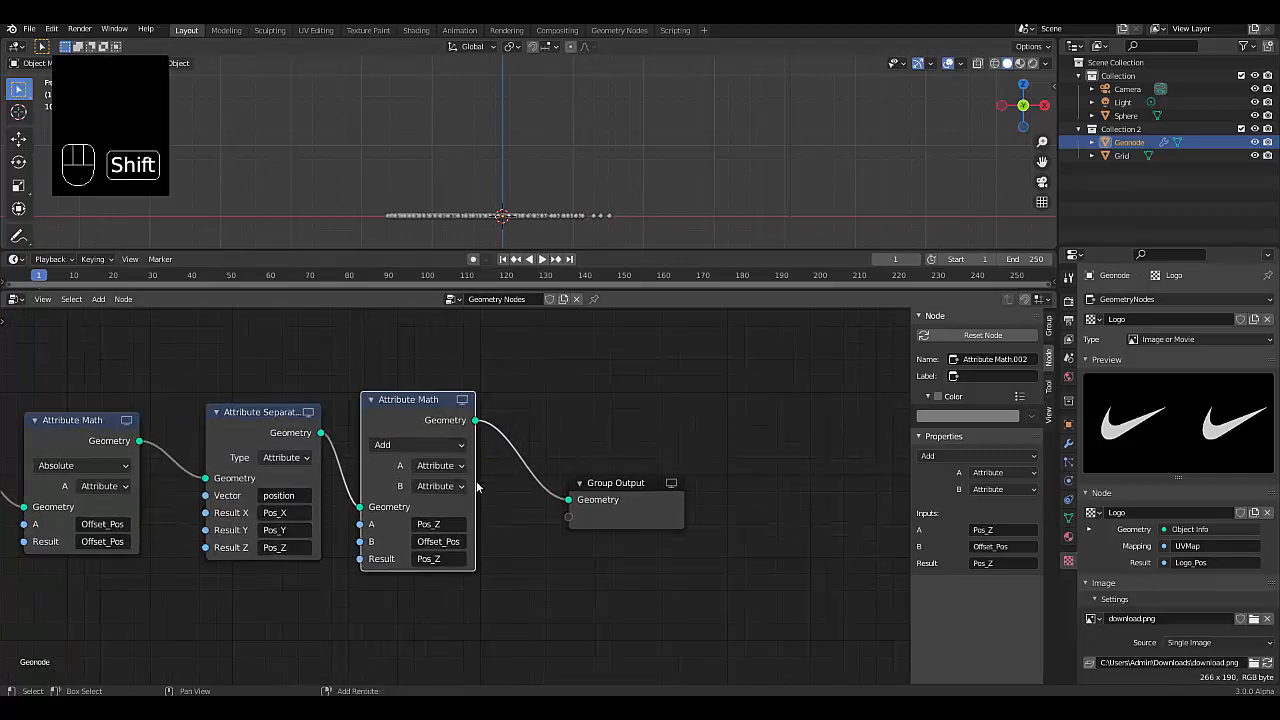
key("shift+a")
mouse_move(486, 462)
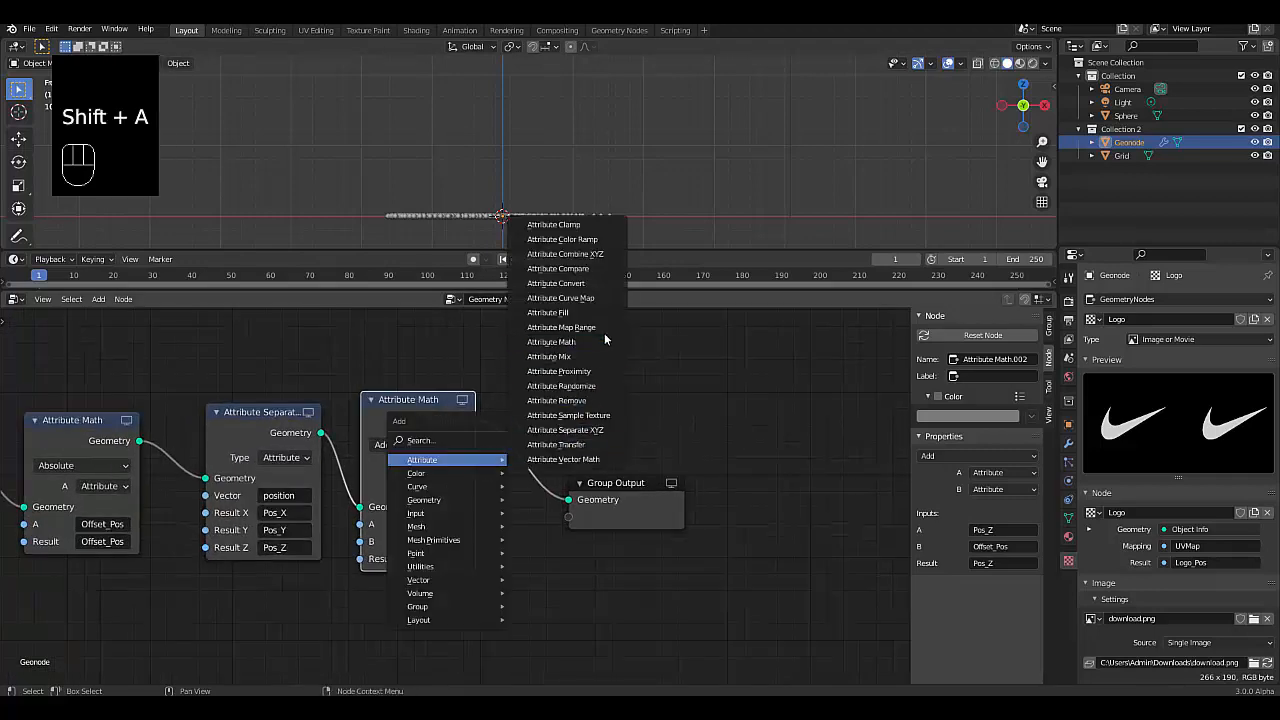
left_click(591, 254)
left_click(500, 394)
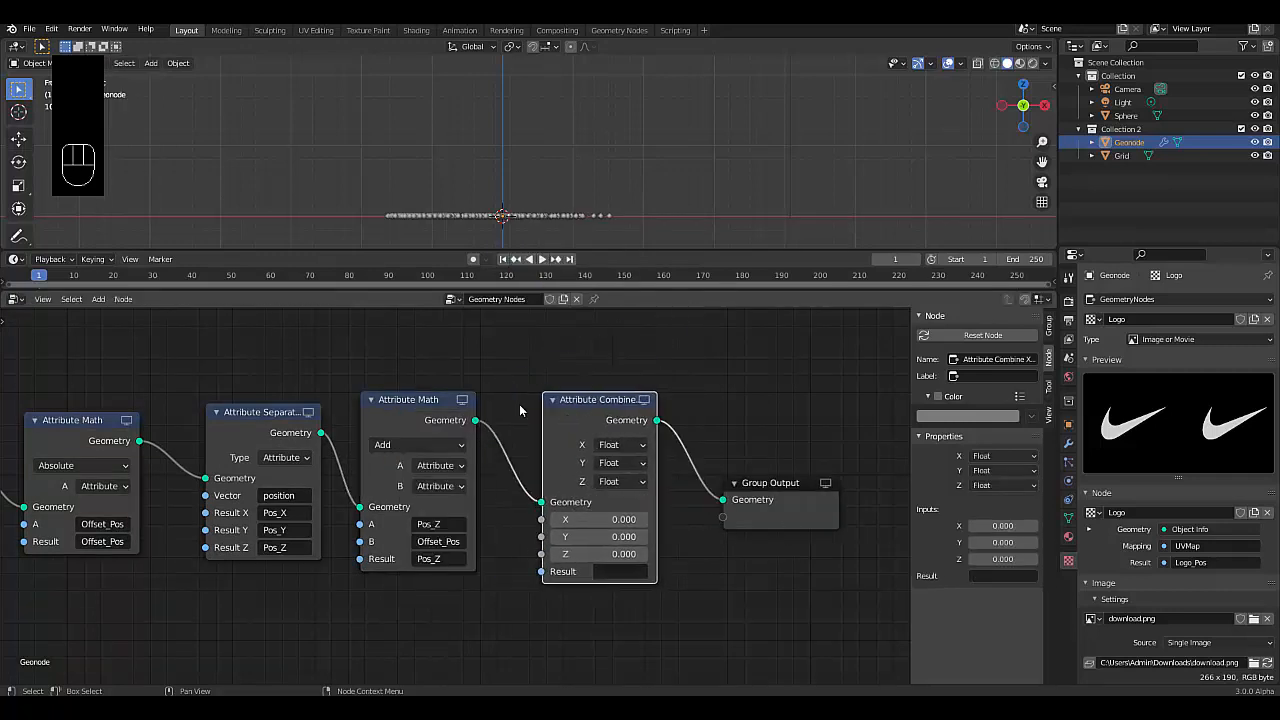
- Change the X, Y and Z input types of the Attribute Combine XYZ node to Attribute
left_click(600, 445)
left_click(616, 463)
left_click(616, 463)
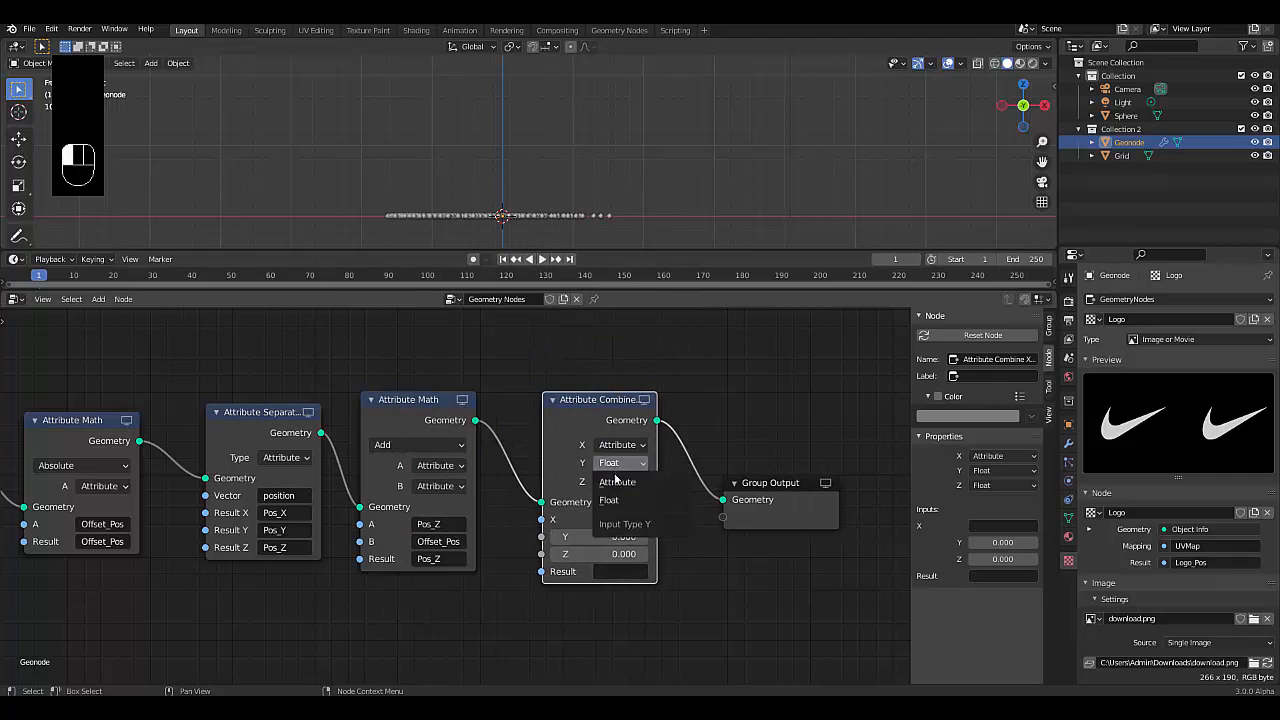
left_click(614, 482)
left_click(612, 481)
left_click(630, 501)
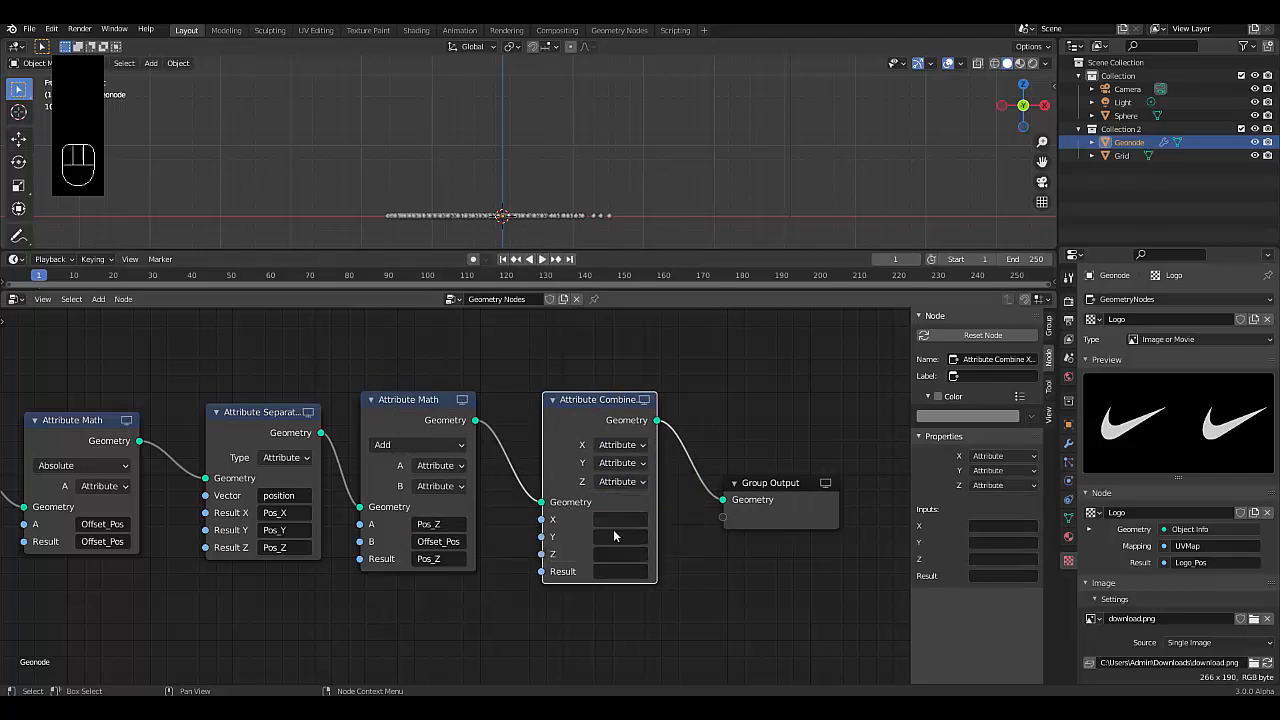
- In the Attribute Combine XYZ node, set X to Pos_X, Y to Pos_Y, Z to Pos_Z and Result to position
left_click(604, 519)
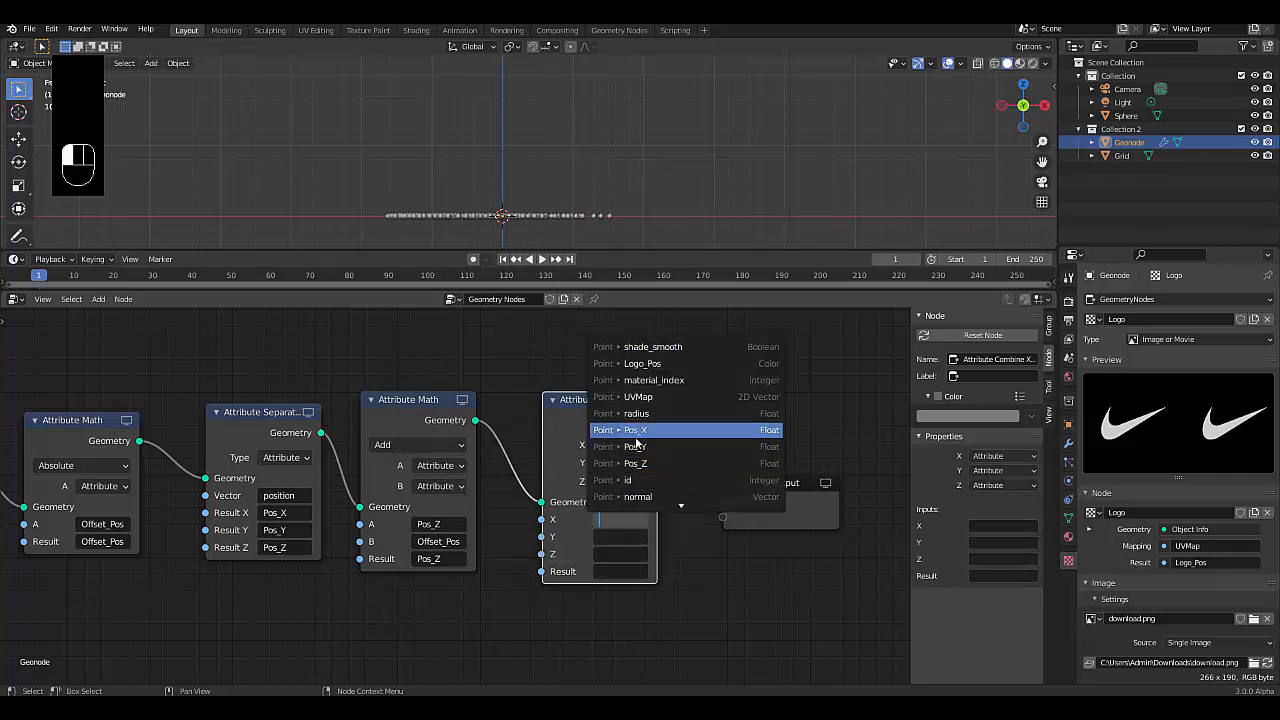
left_click(625, 430)
left_click(618, 538)
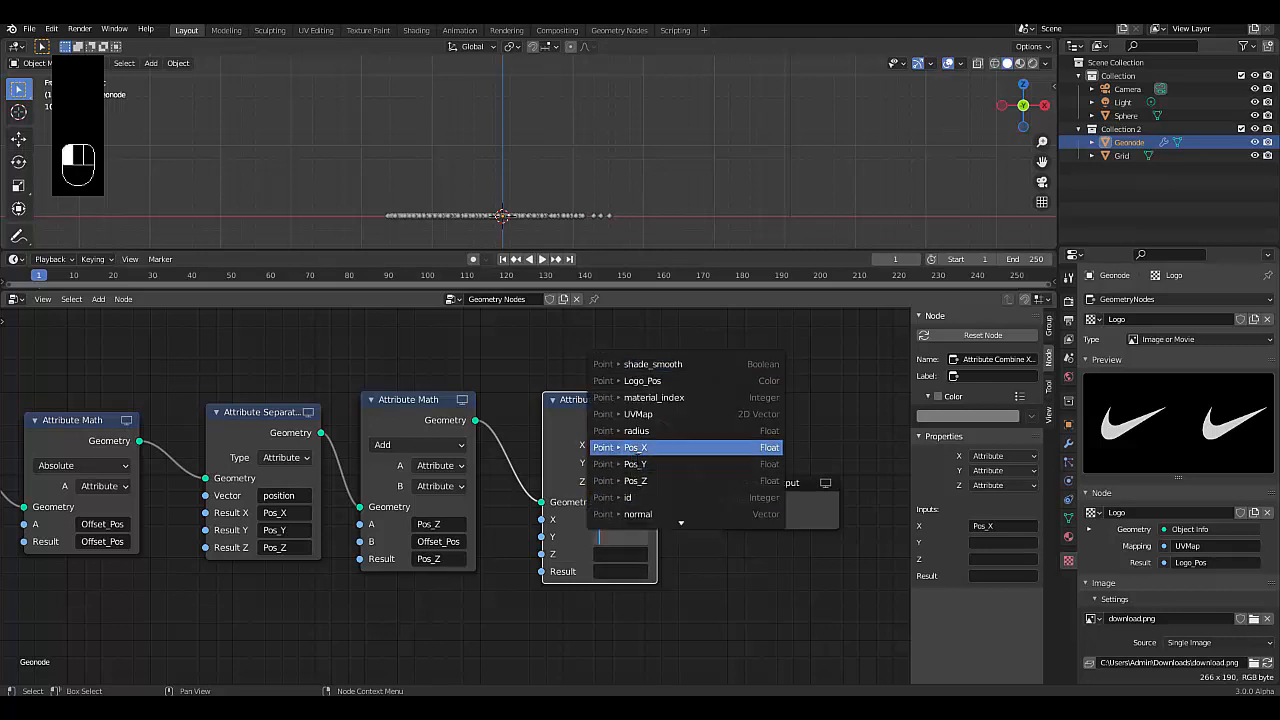
left_click(638, 466)
left_click(625, 554)
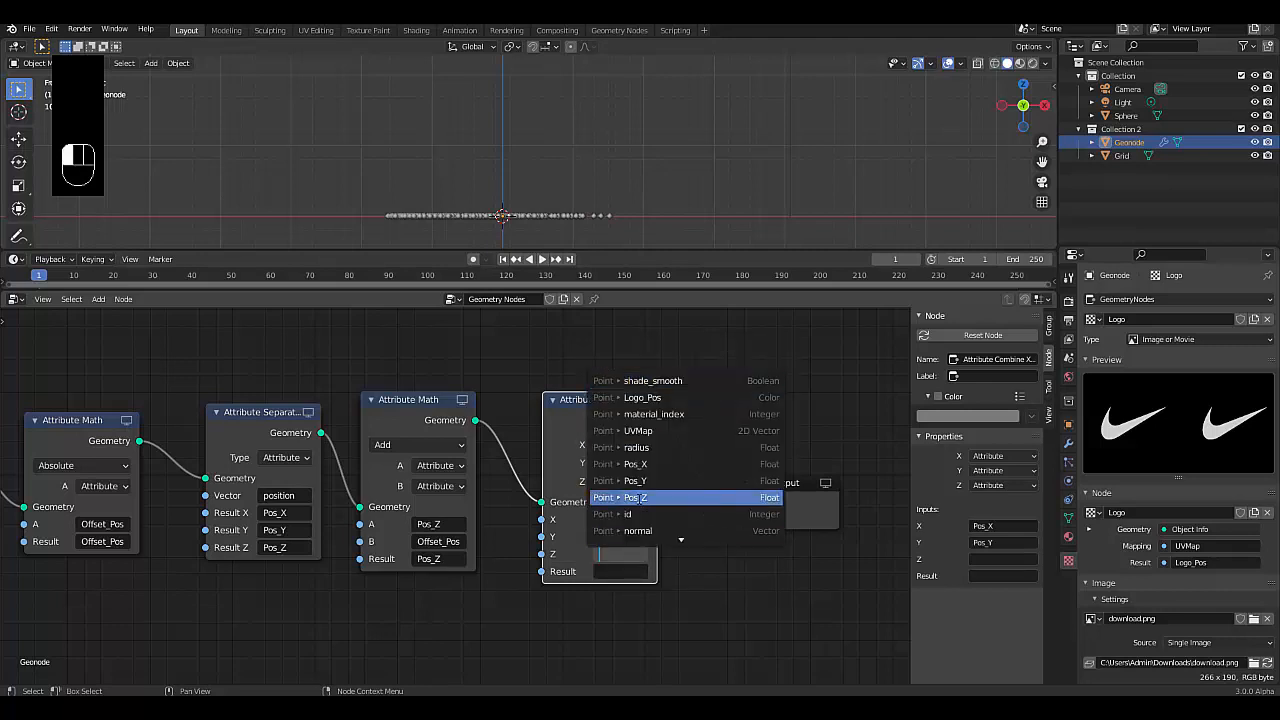
left_click(638, 497)
left_click(613, 571)
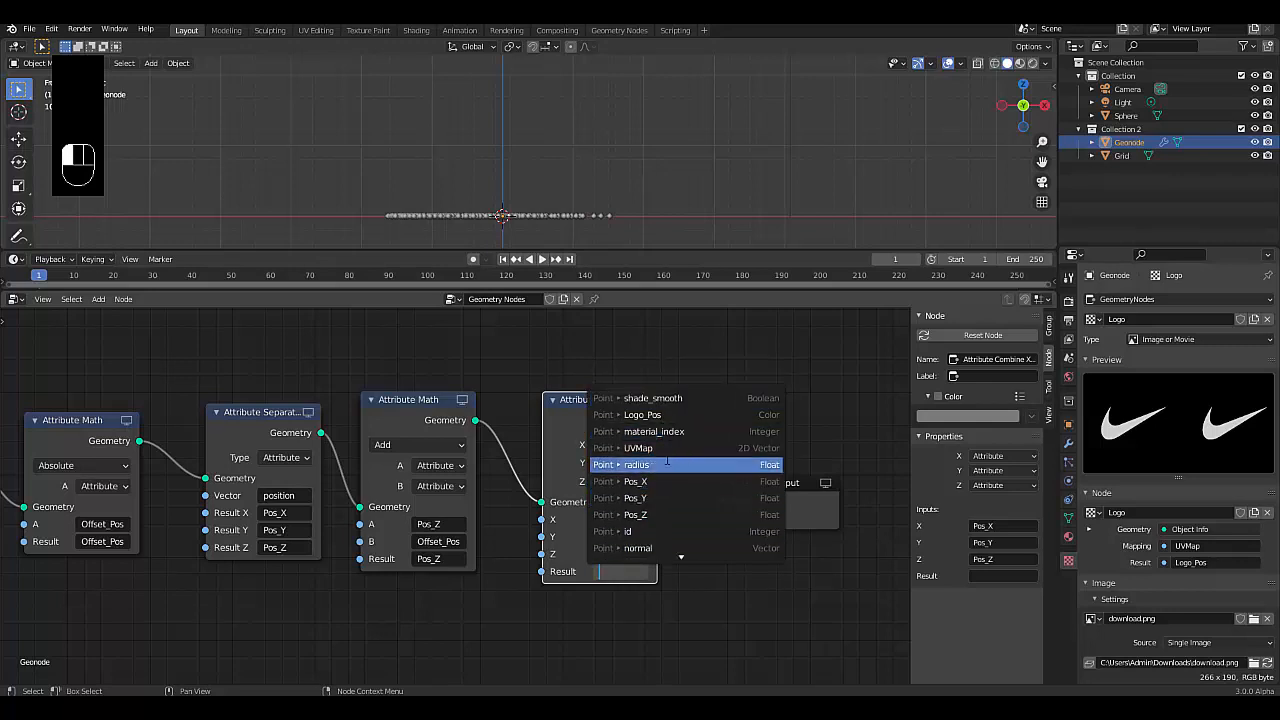
type("po")
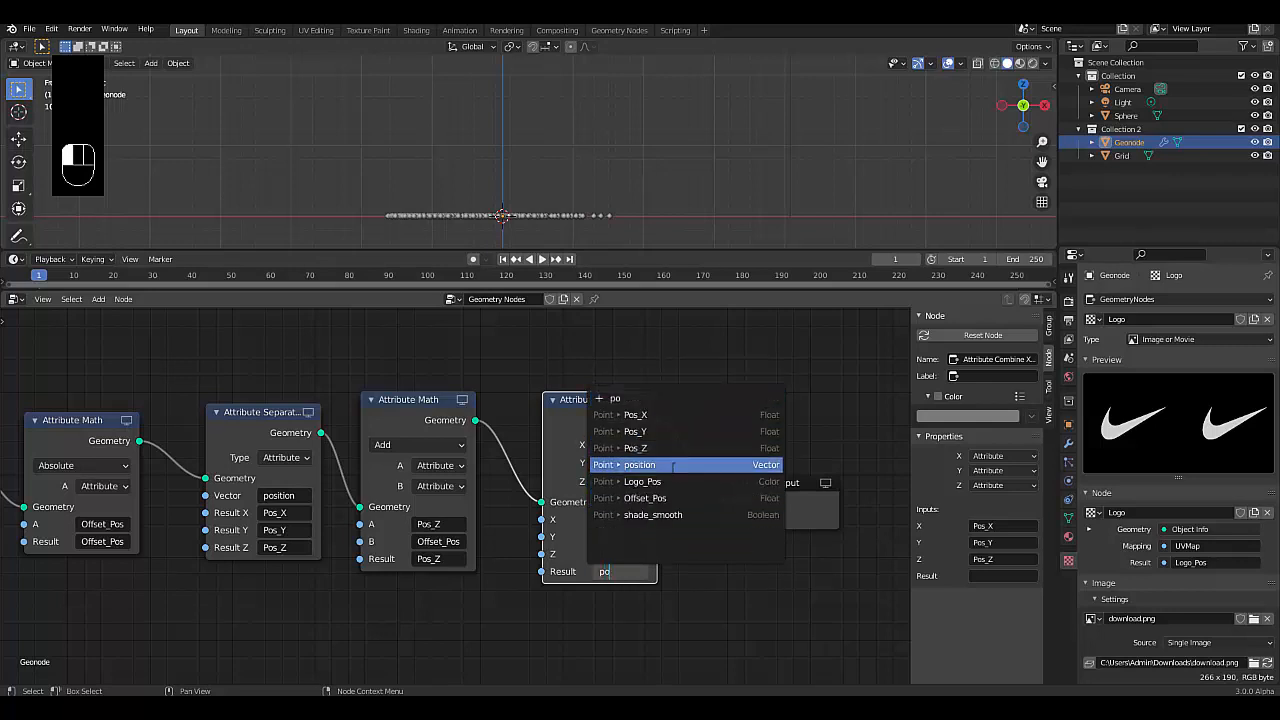
left_click(640, 465)
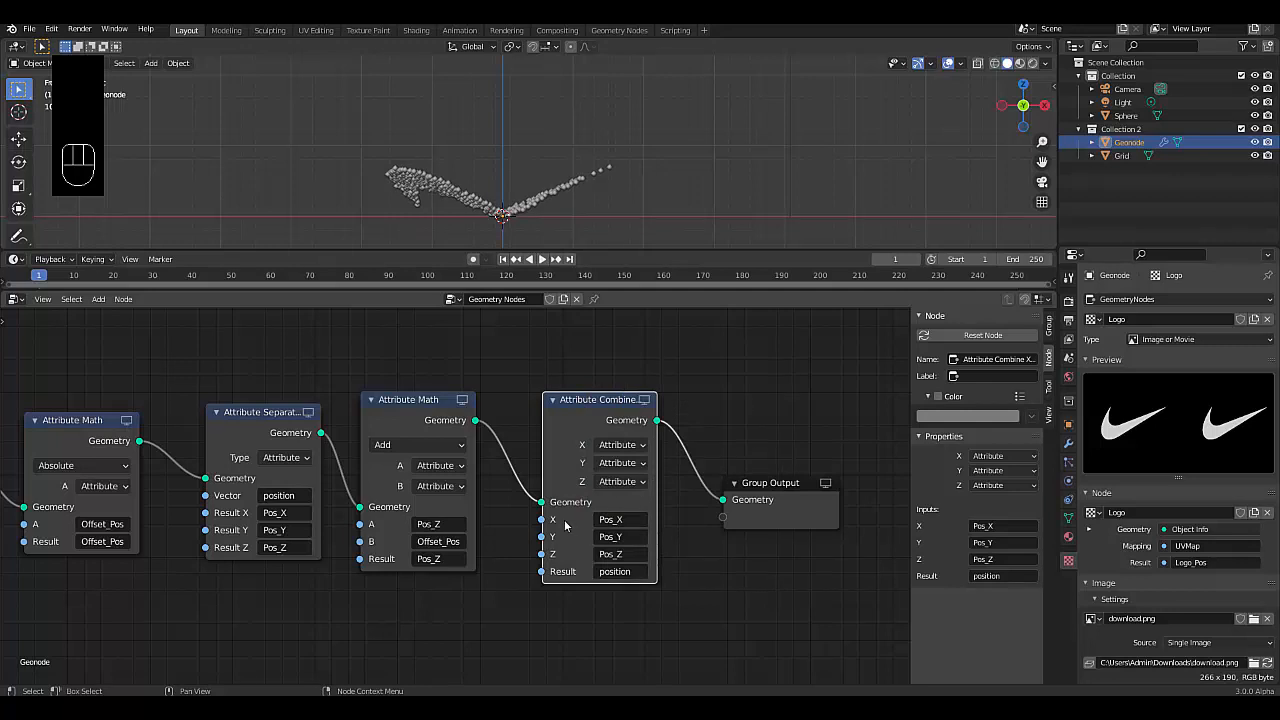
- View the offset logo points at an angle and play the animation briefly to check for movement
mouse_move(463, 227)
middle_mouse_down()
mouse_move(462, 190)
mouse_move(474, 208)
middle_mouse_up()
key("space")
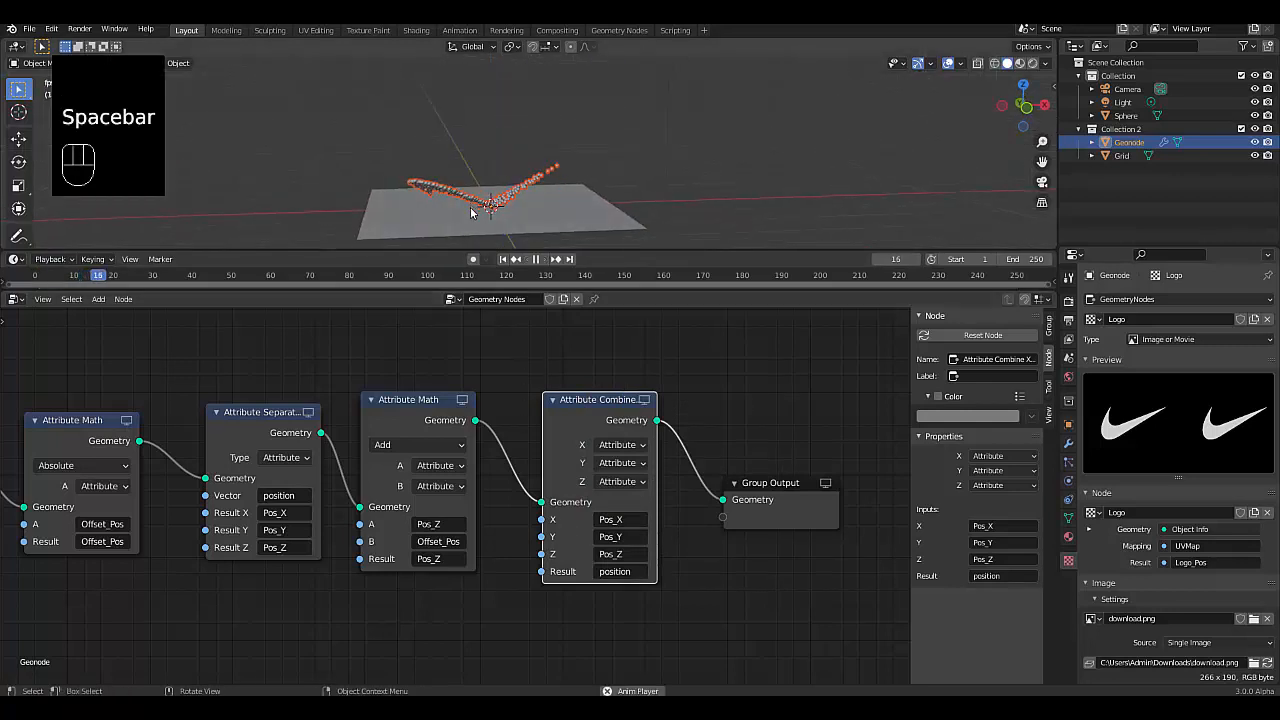
key("space")
- Insert an Attribute Fill node between the Point Distribute node and the Sine math node, placed close to the Sine node
scroll(540, 443, "down", 9)
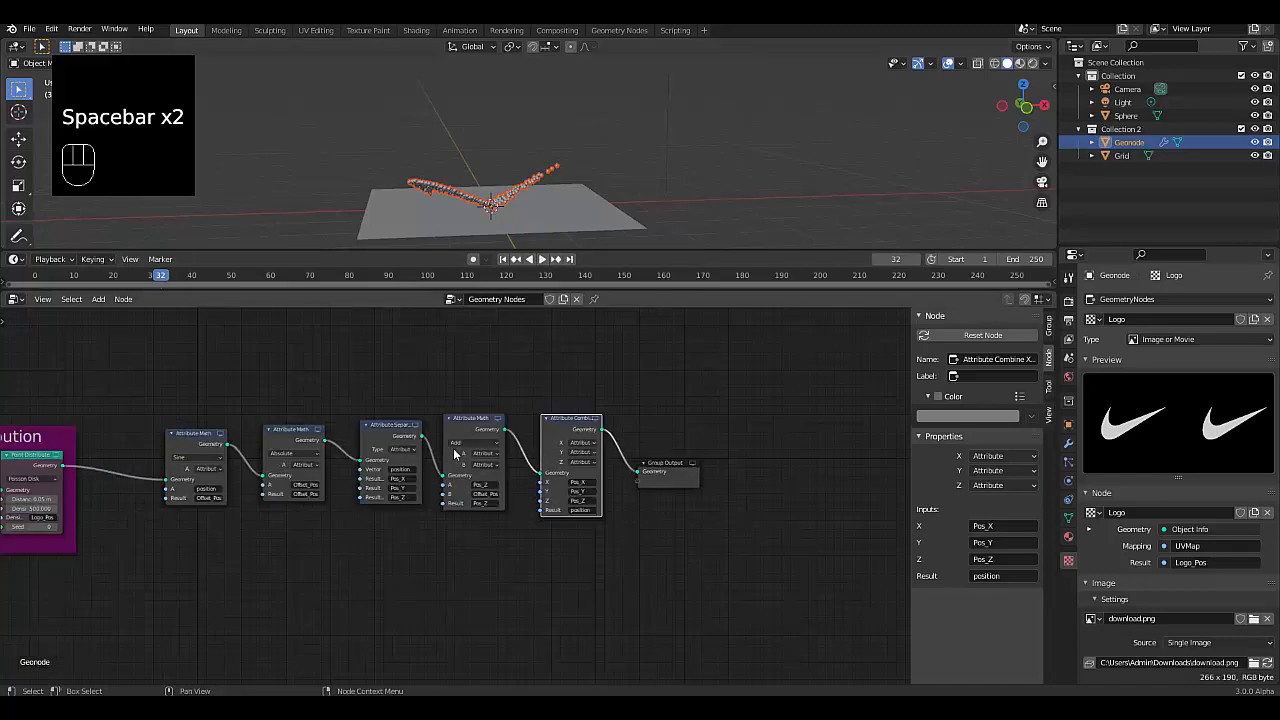
scroll(149, 488, "up", 1)
scroll(149, 488, "up", 5)
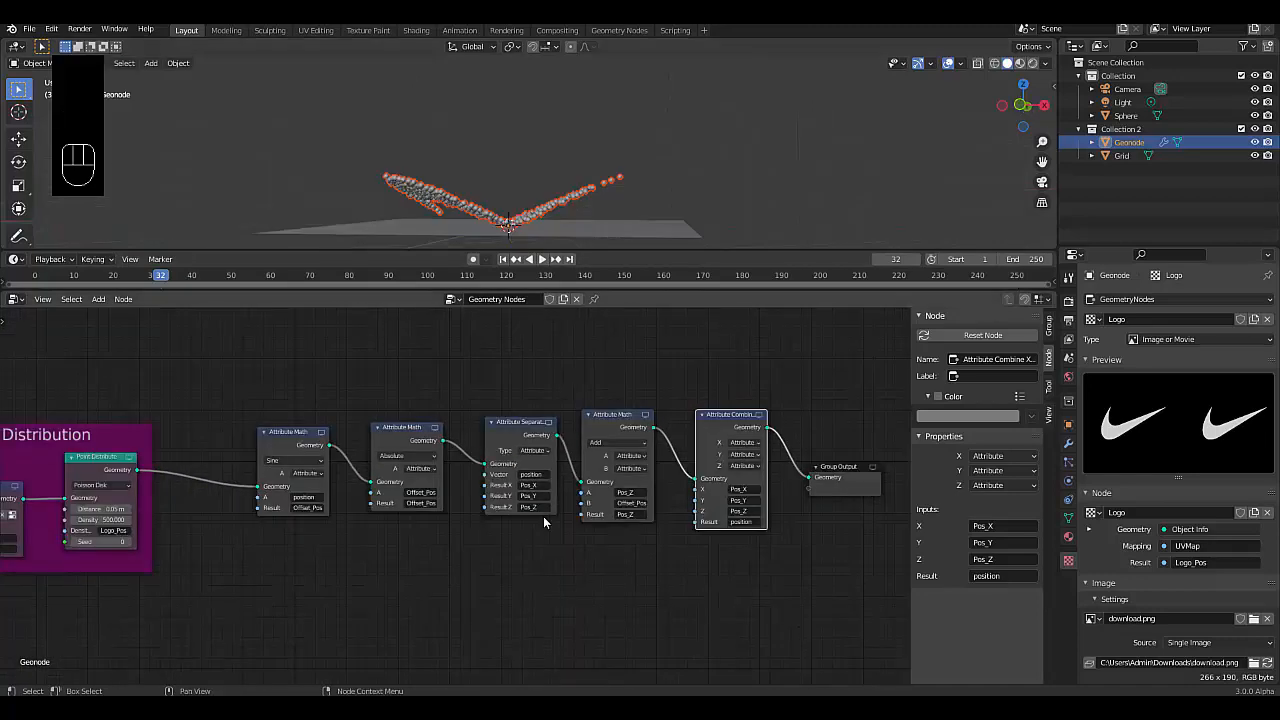
scroll(340, 518, "down", 4)
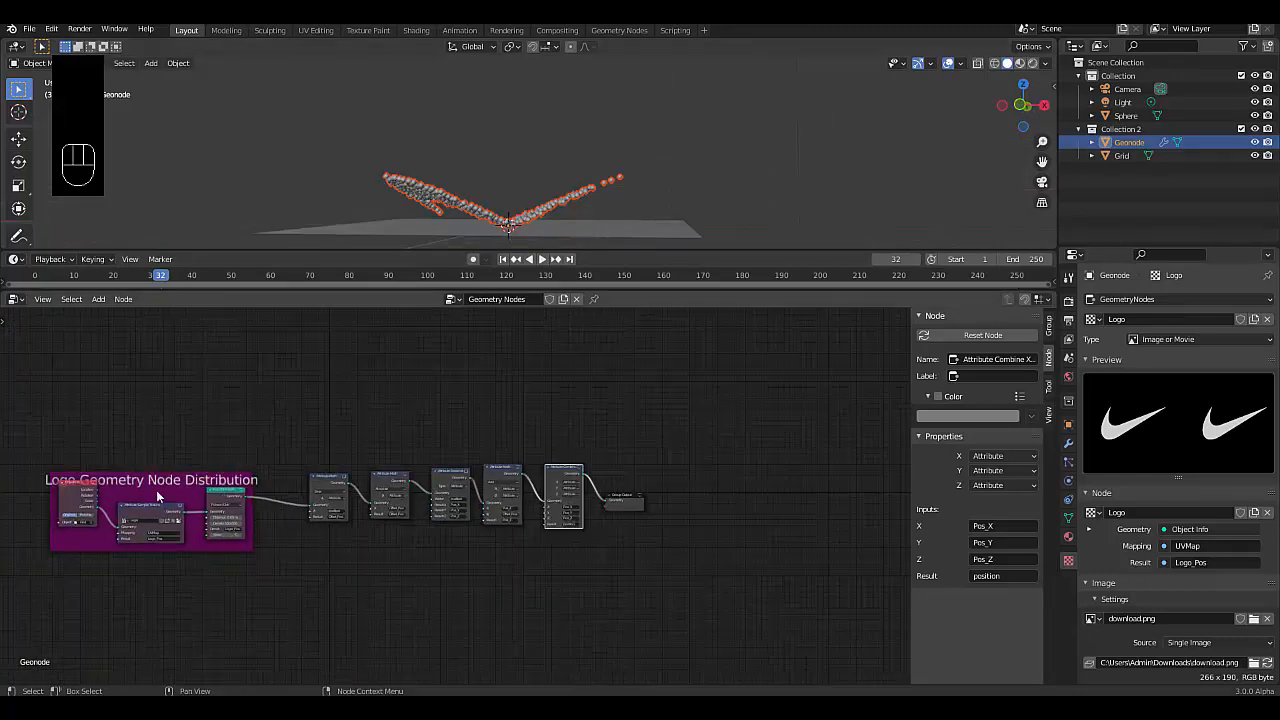
scroll(283, 548, "up", 3)
scroll(283, 548, "up", 2)
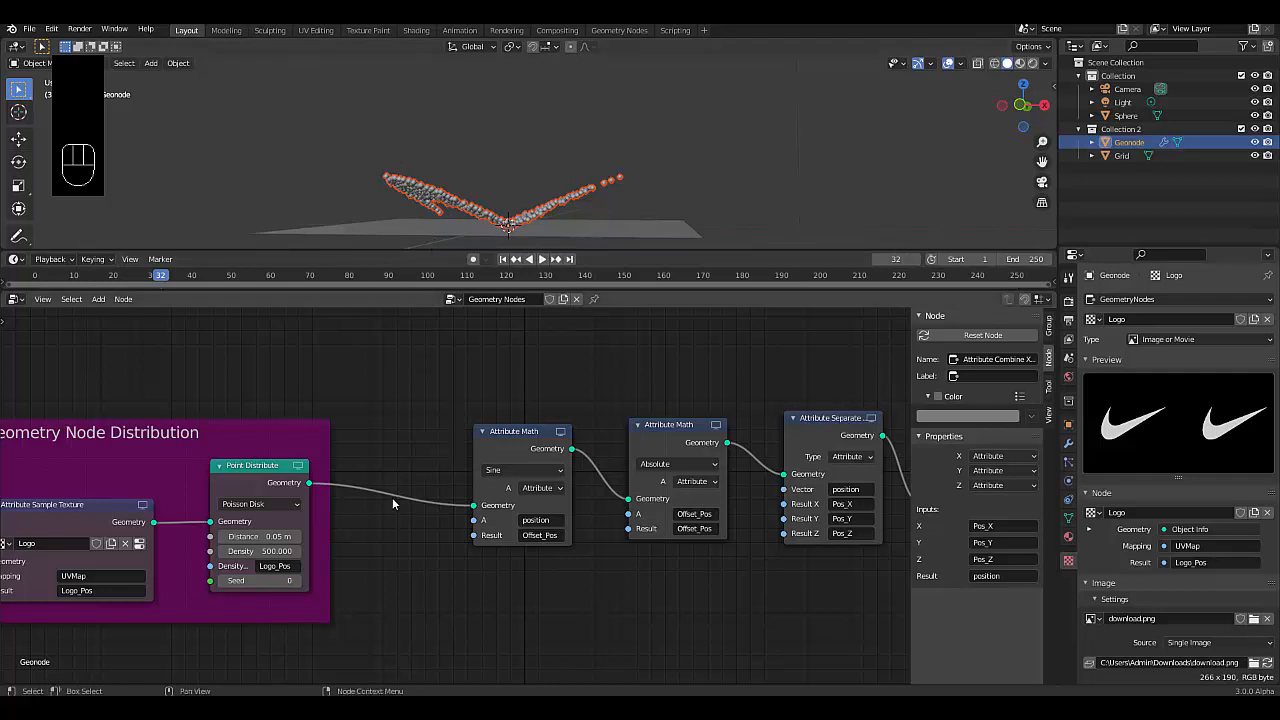
key("shift+a")
mouse_move(392, 521)
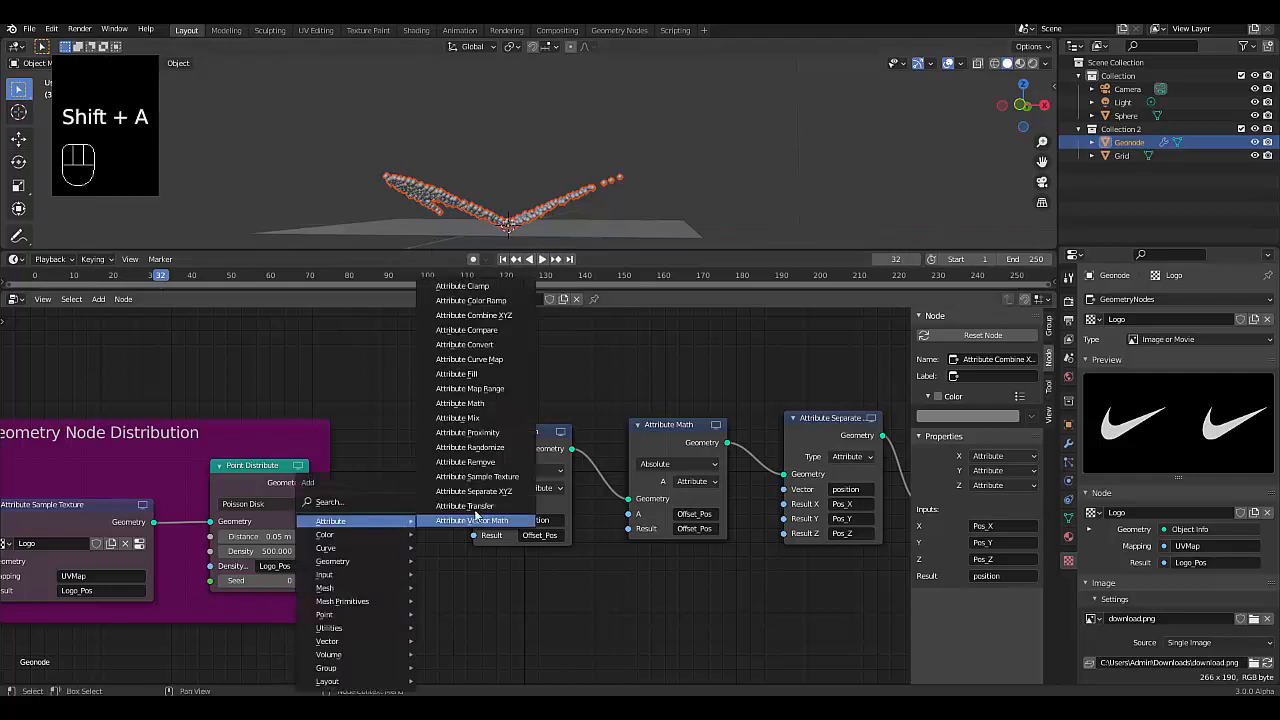
left_click(500, 373)
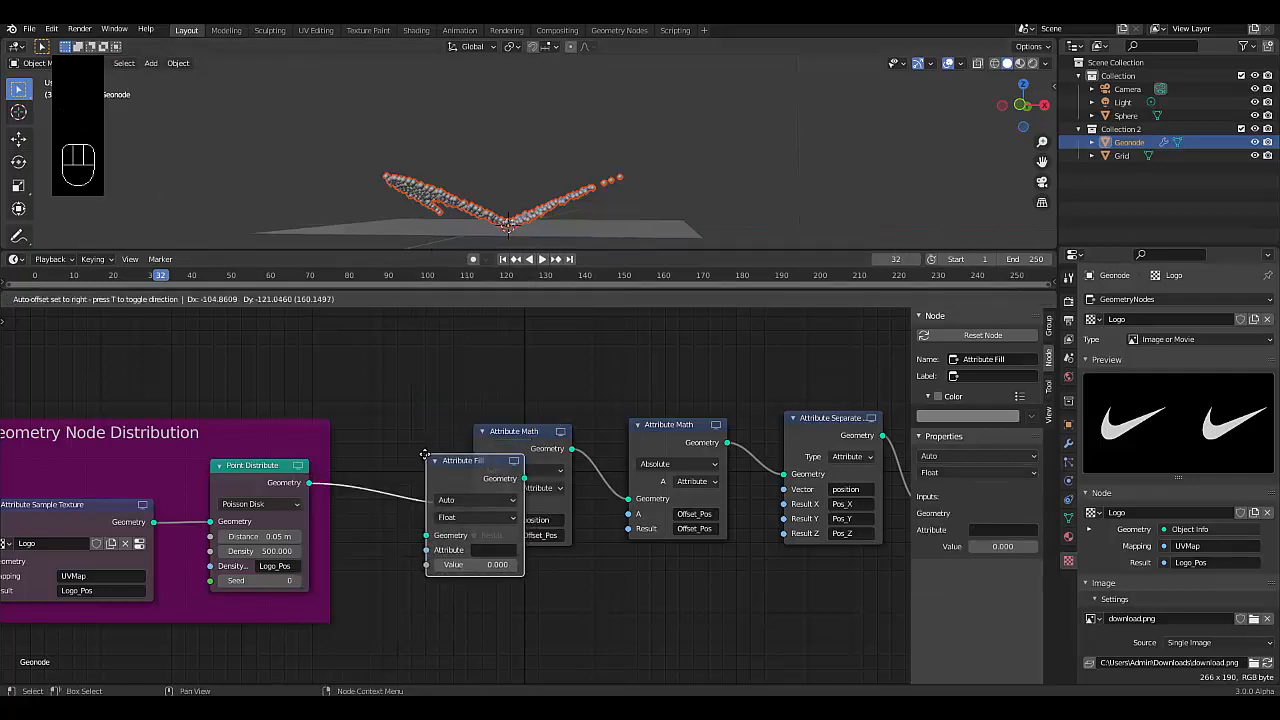
left_click(380, 427)
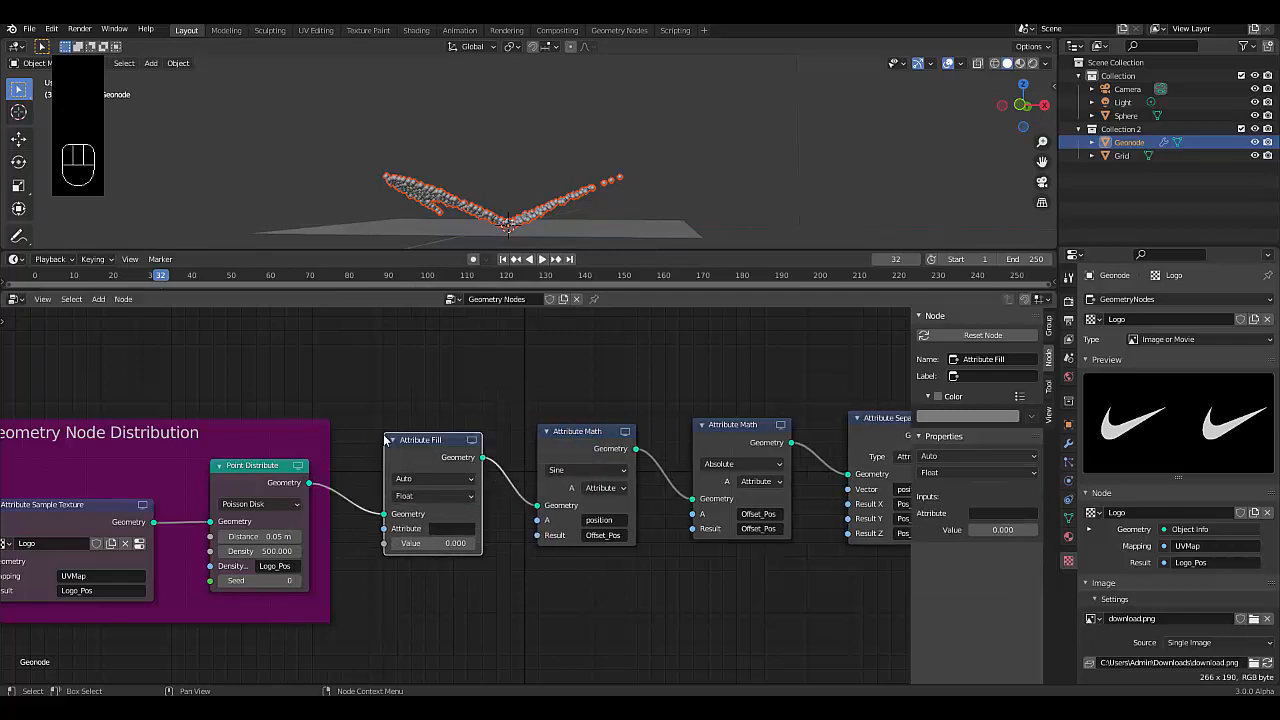
left_click_drag(429, 441, 455, 436)
left_click(455, 436)
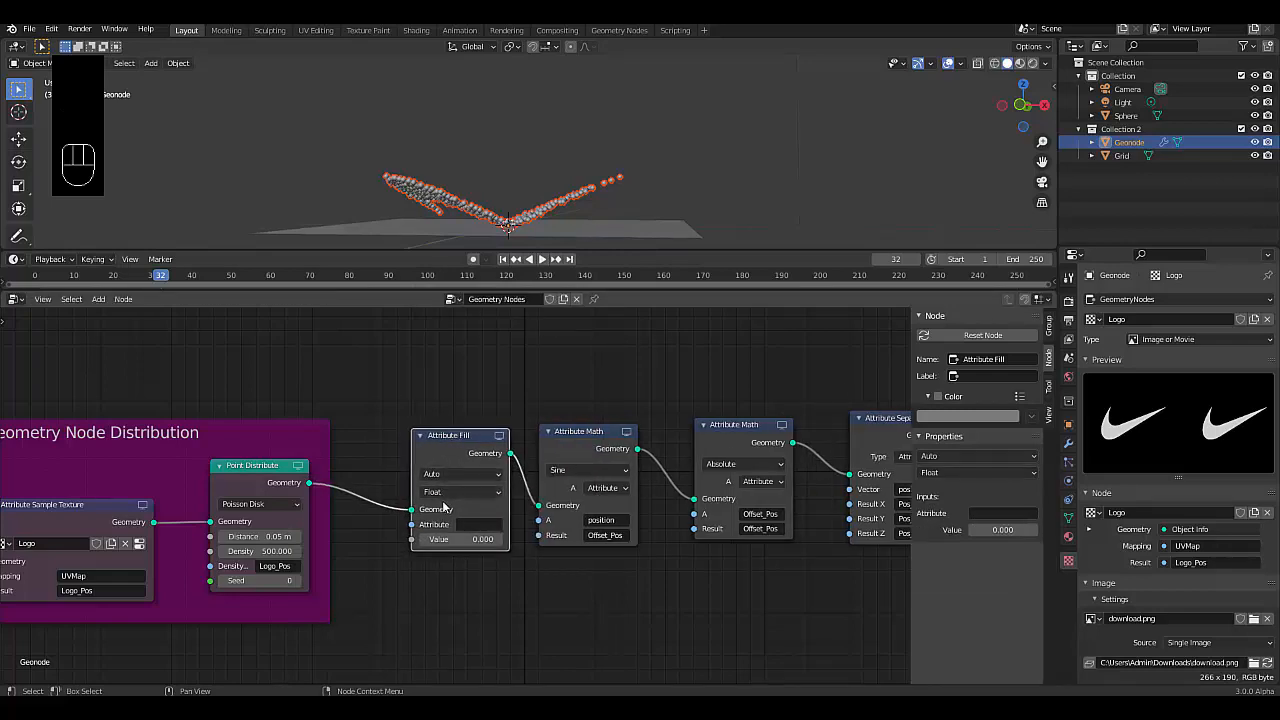
- Add a Value input node below the distribution frame and connect its output to the Attribute Fill node's Value input
scroll(444, 508, "down", 1)
scroll(420, 550, "down", 2)
scroll(417, 590, "up", 4)
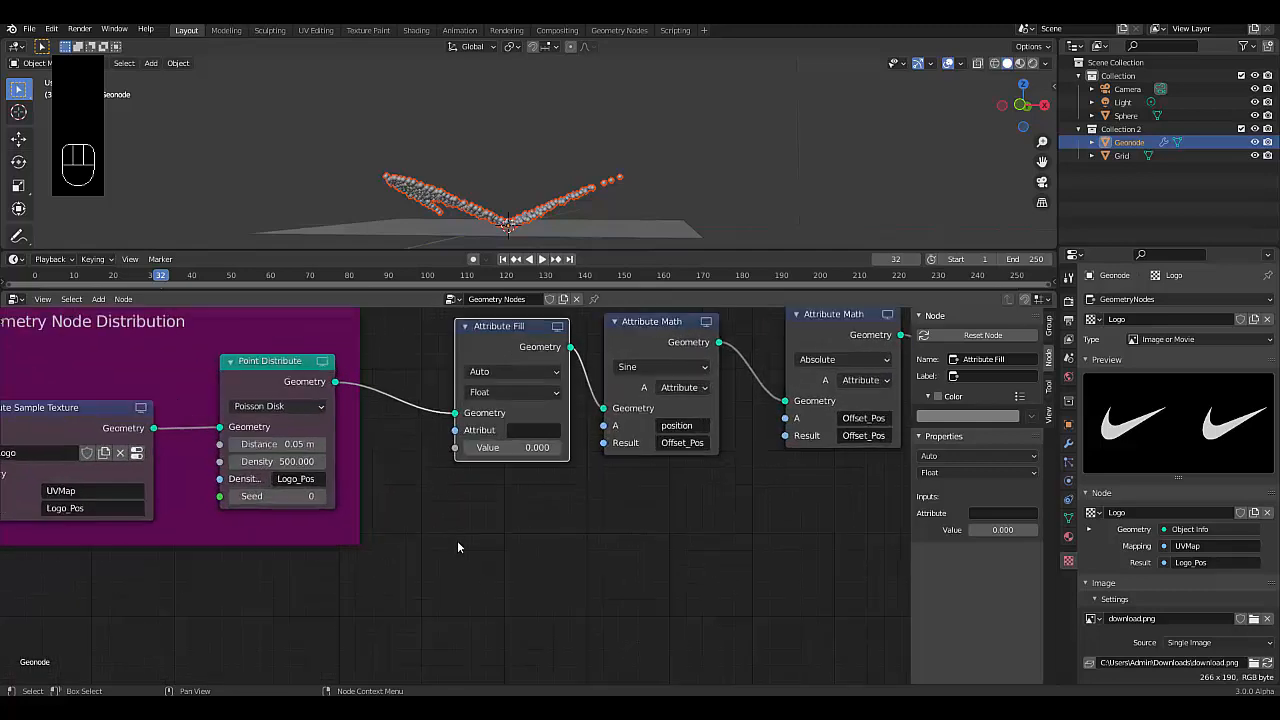
scroll(428, 556, "up", 1)
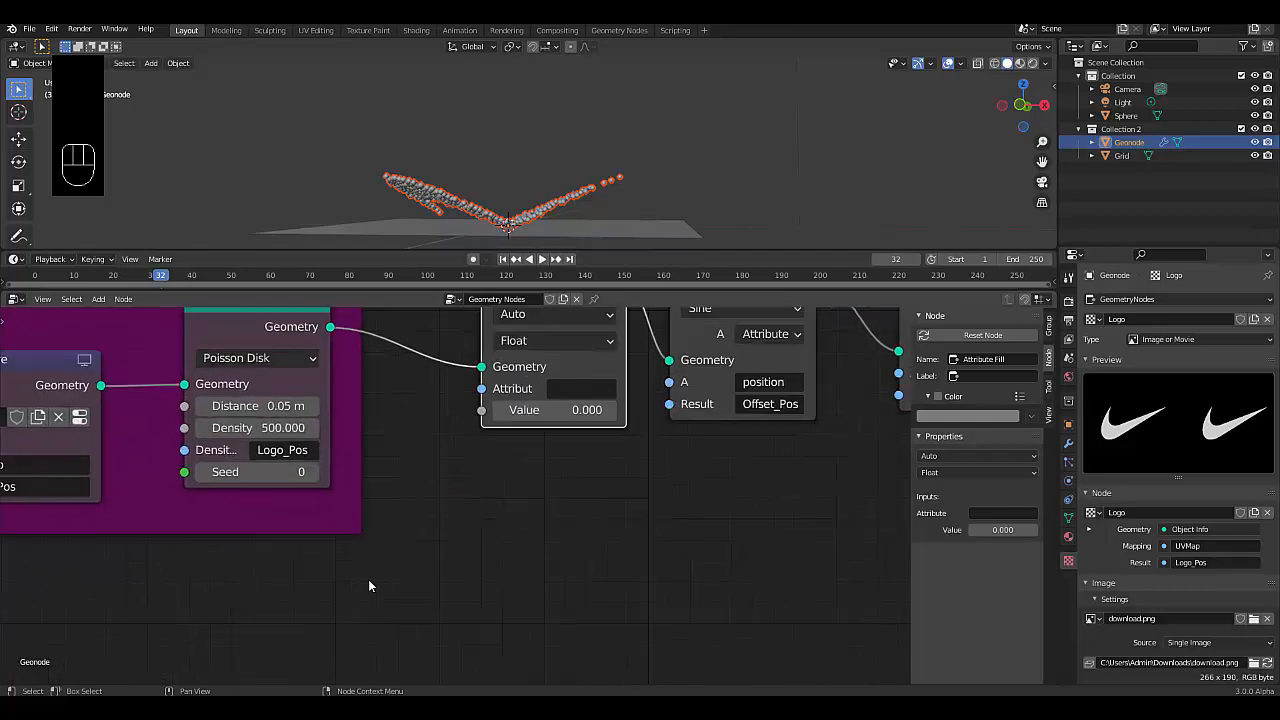
key("shift+a")
mouse_move(354, 575)
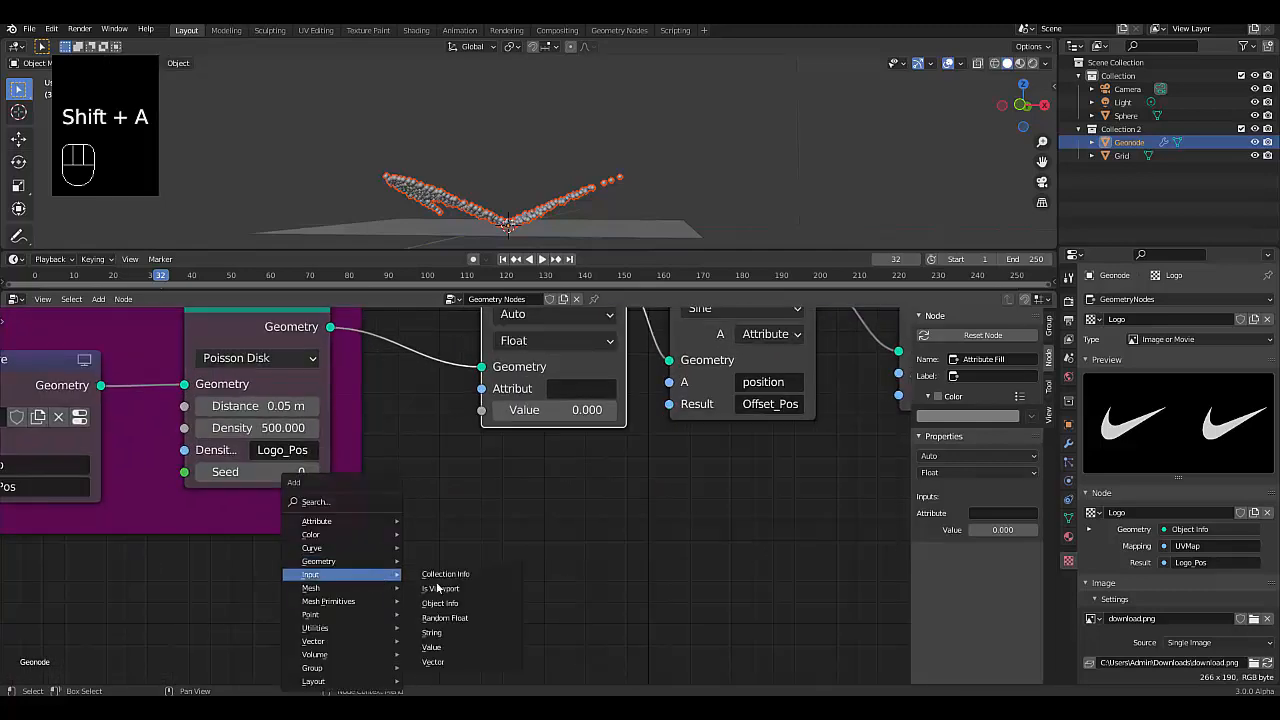
left_click(440, 647)
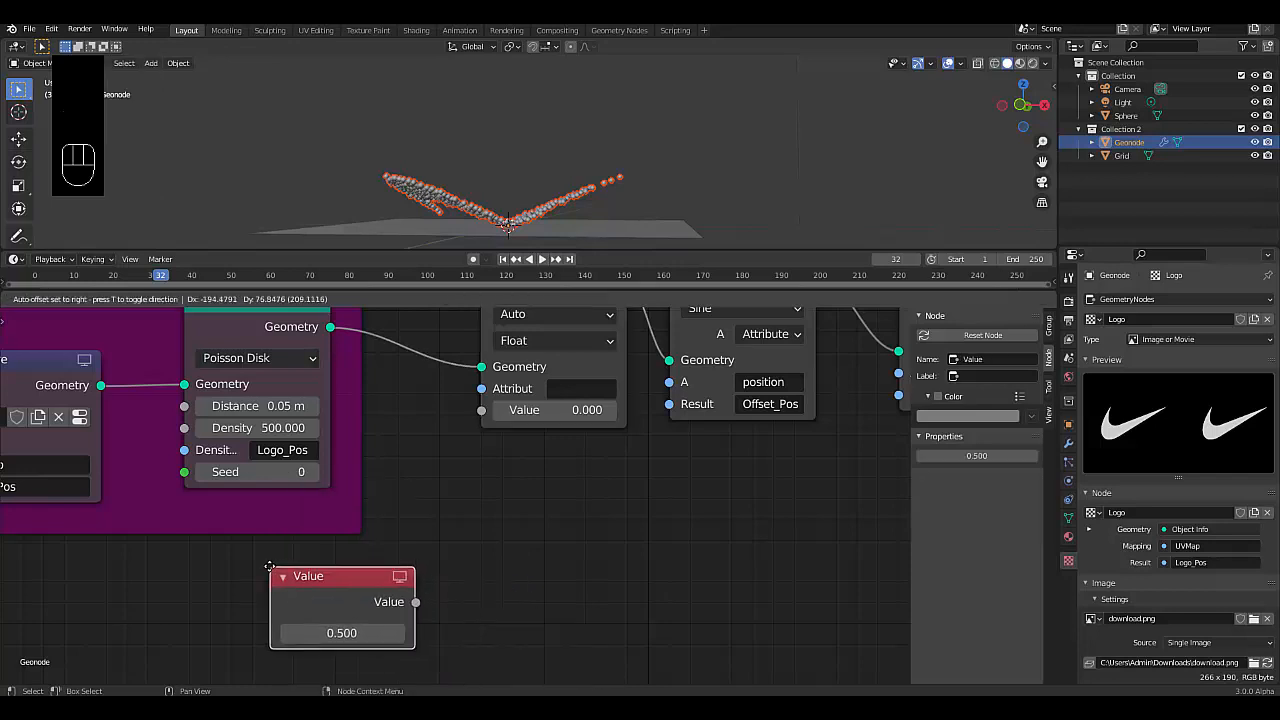
left_click(312, 630)
left_click_drag(415, 601, 484, 411)
- Drive the Value node with the expression #frame and advance the timeline by one frame to test it
double_click(341, 633)
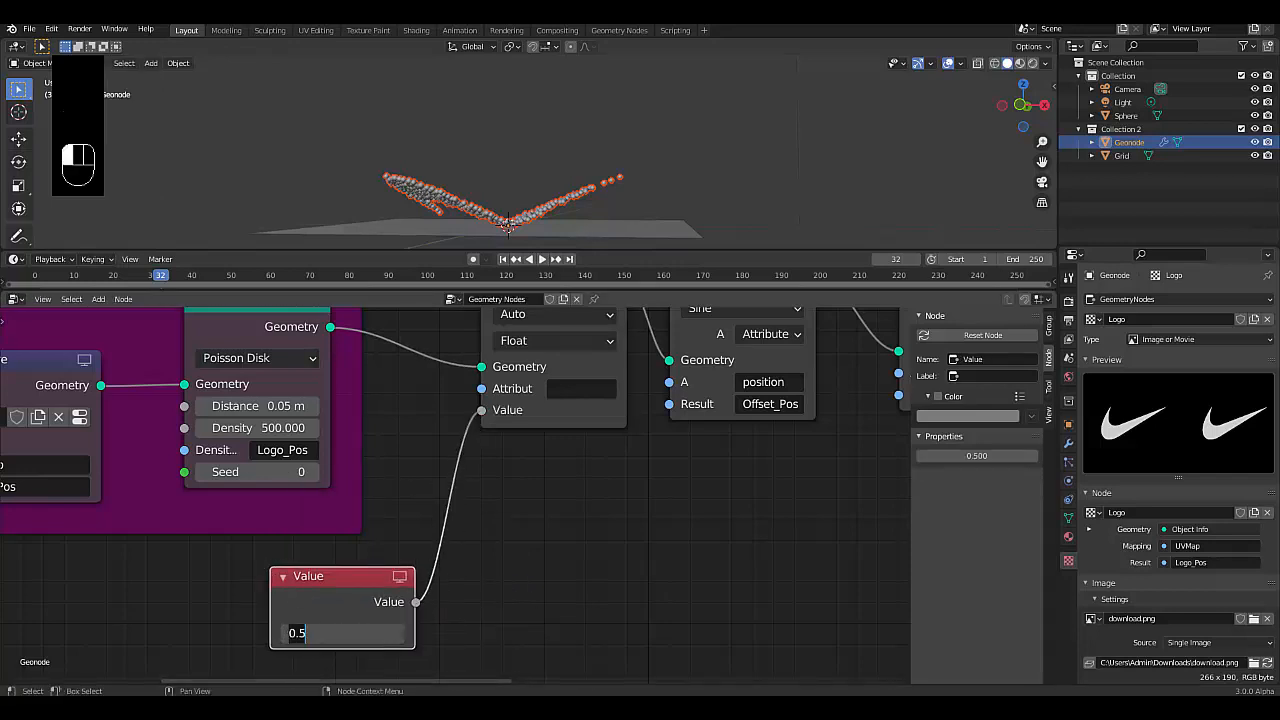
key("shift")
type("#frame")
key("Return")
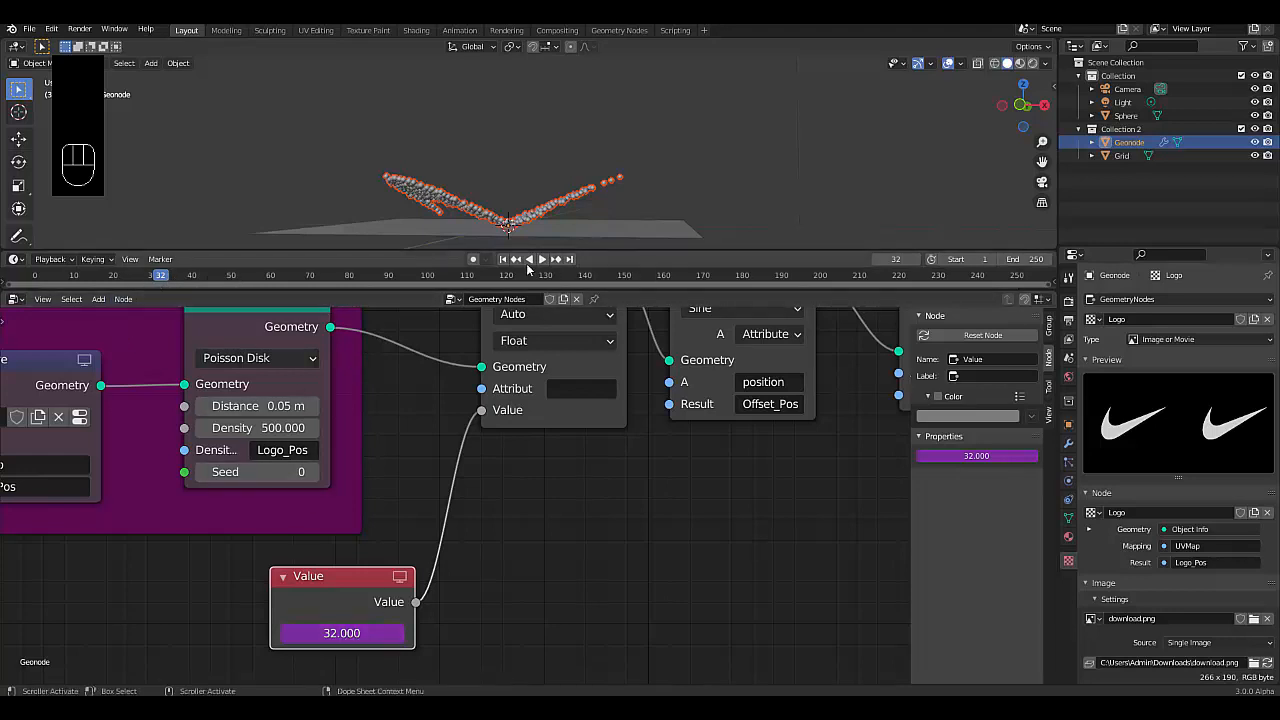
left_click(916, 259)
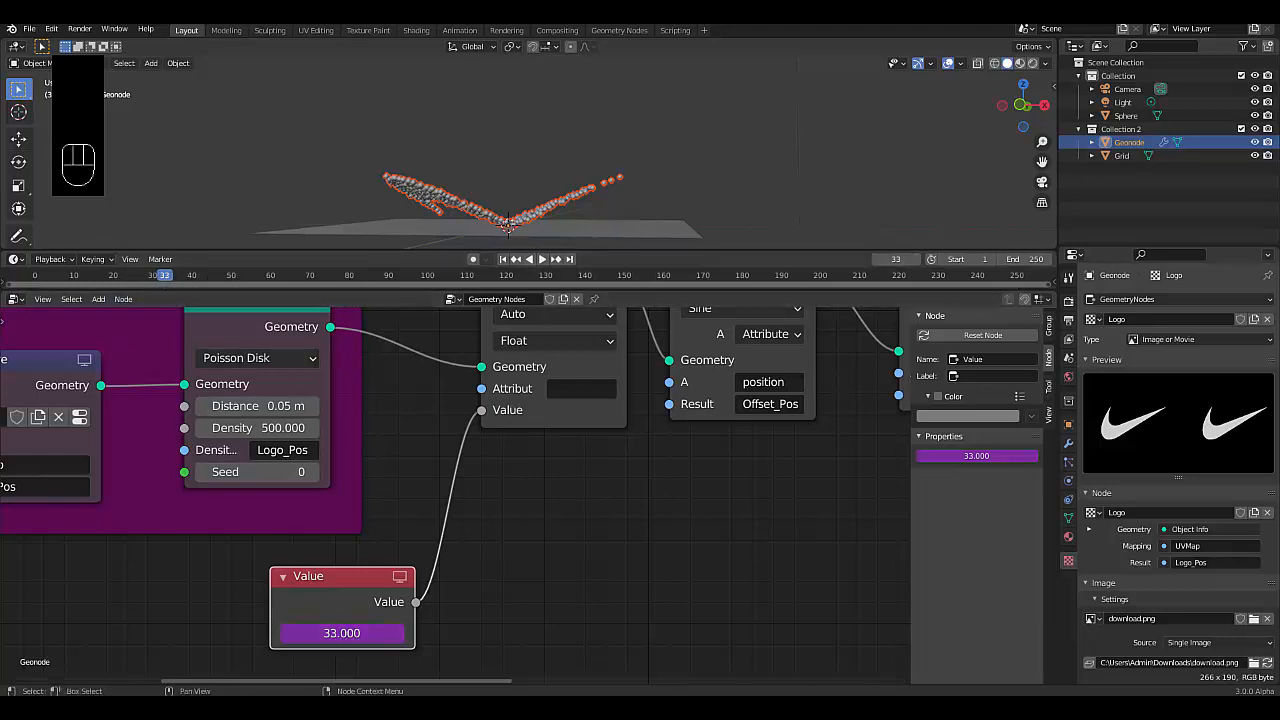
- Name the Attribute Fill node's attribute Ran_Time
scroll(529, 514, "down", 2)
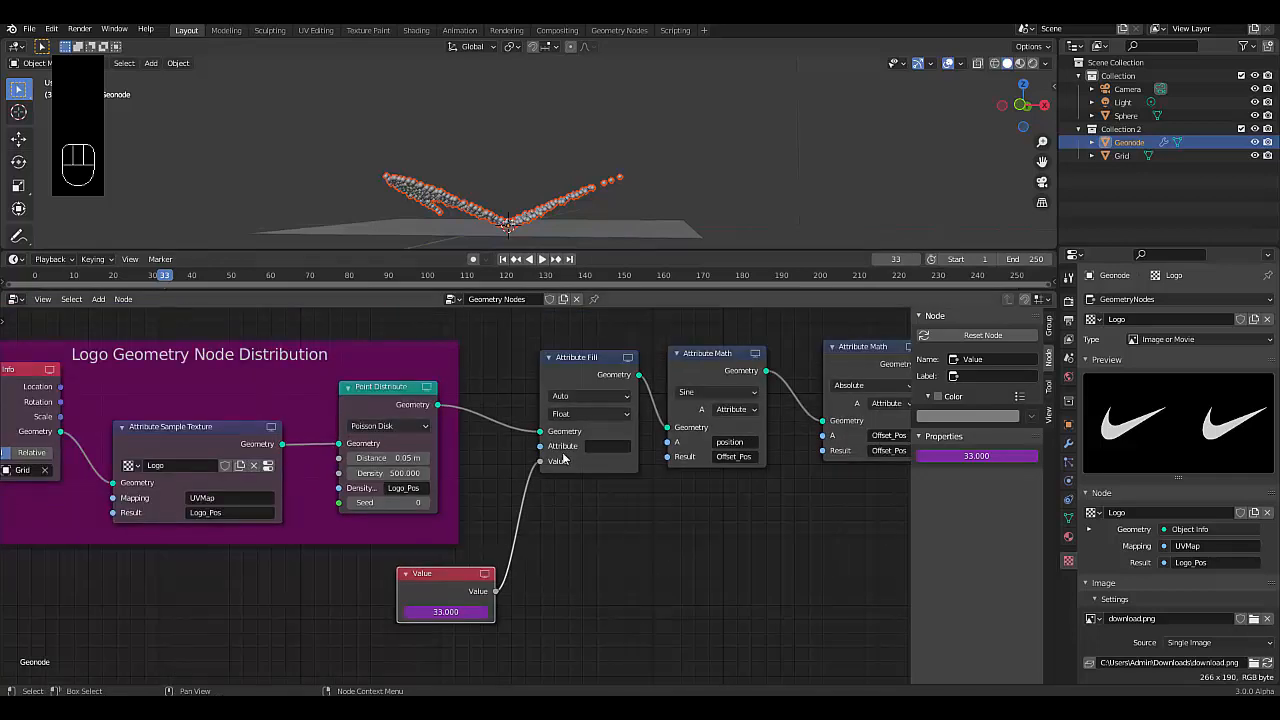
scroll(530, 495, "up", 3)
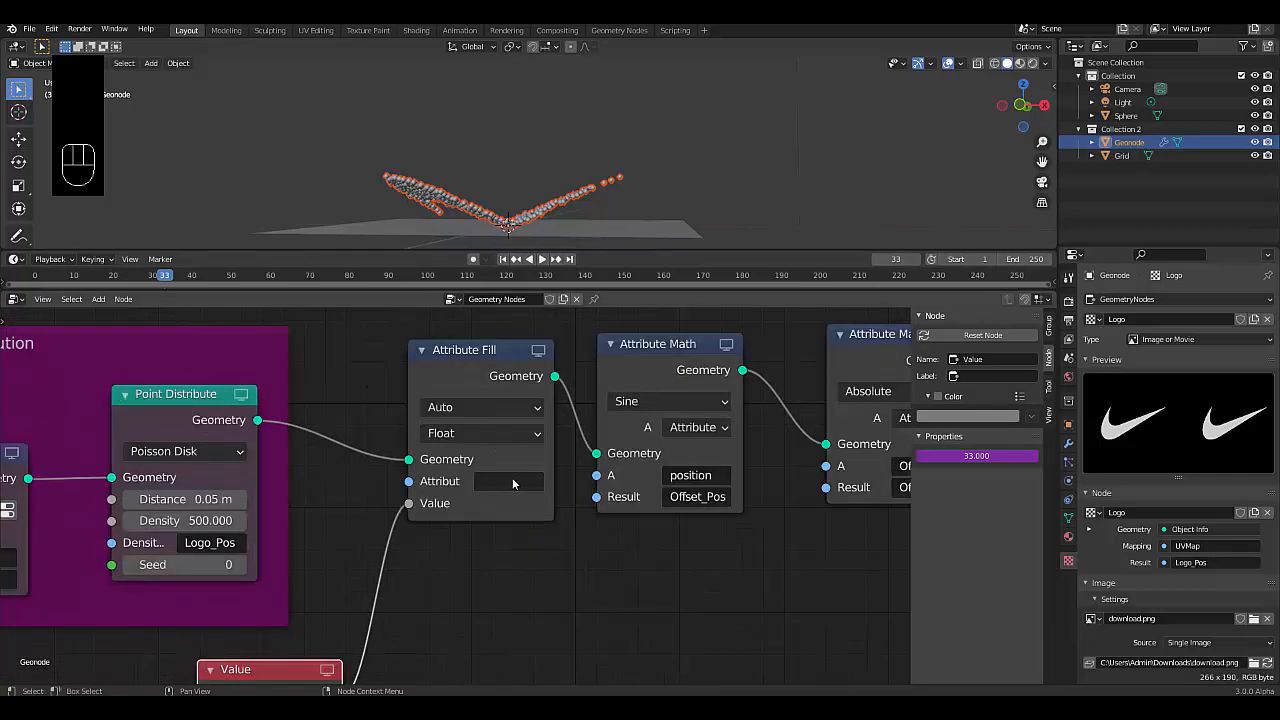
scroll(513, 484, "up", 2)
left_click(503, 482)
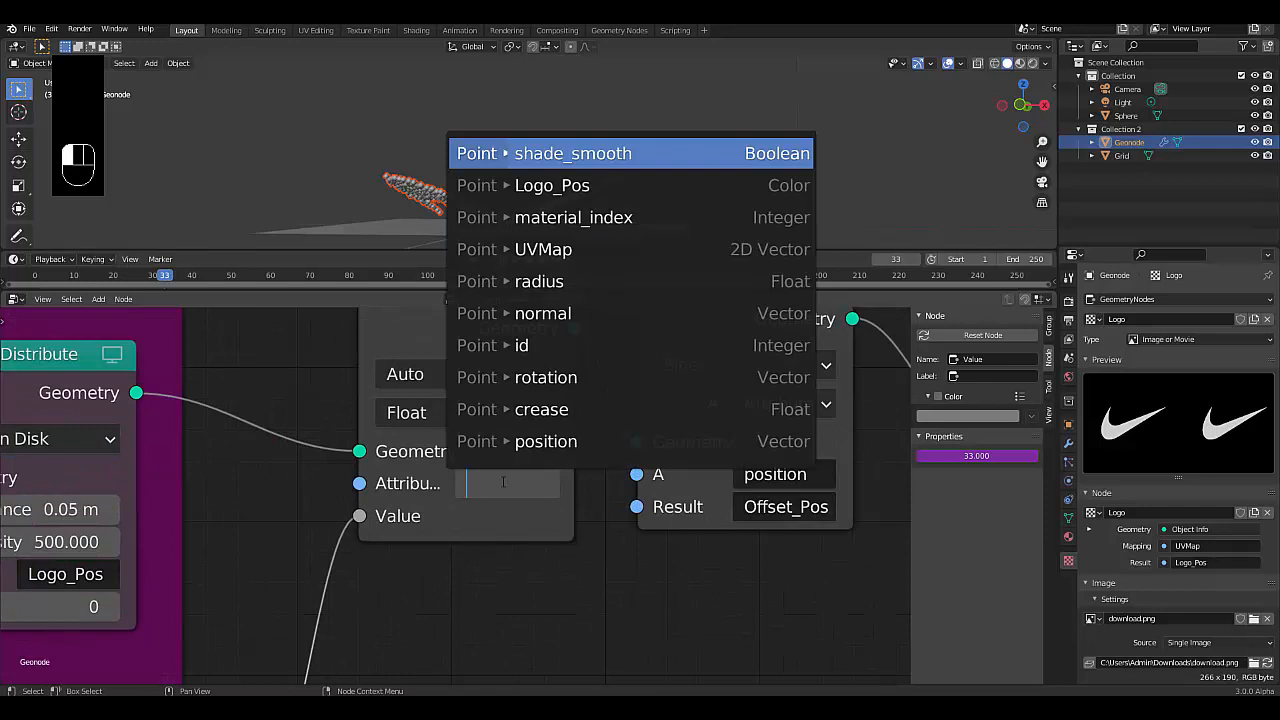
type("R")
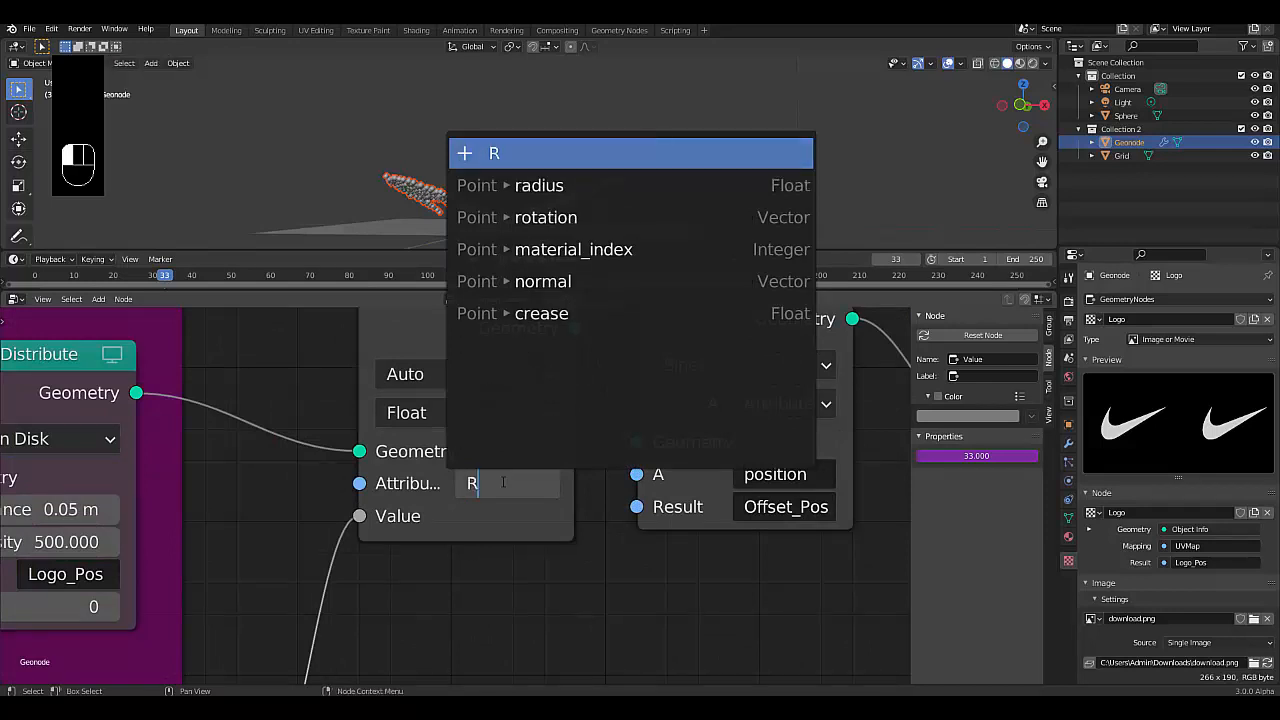
type("an")
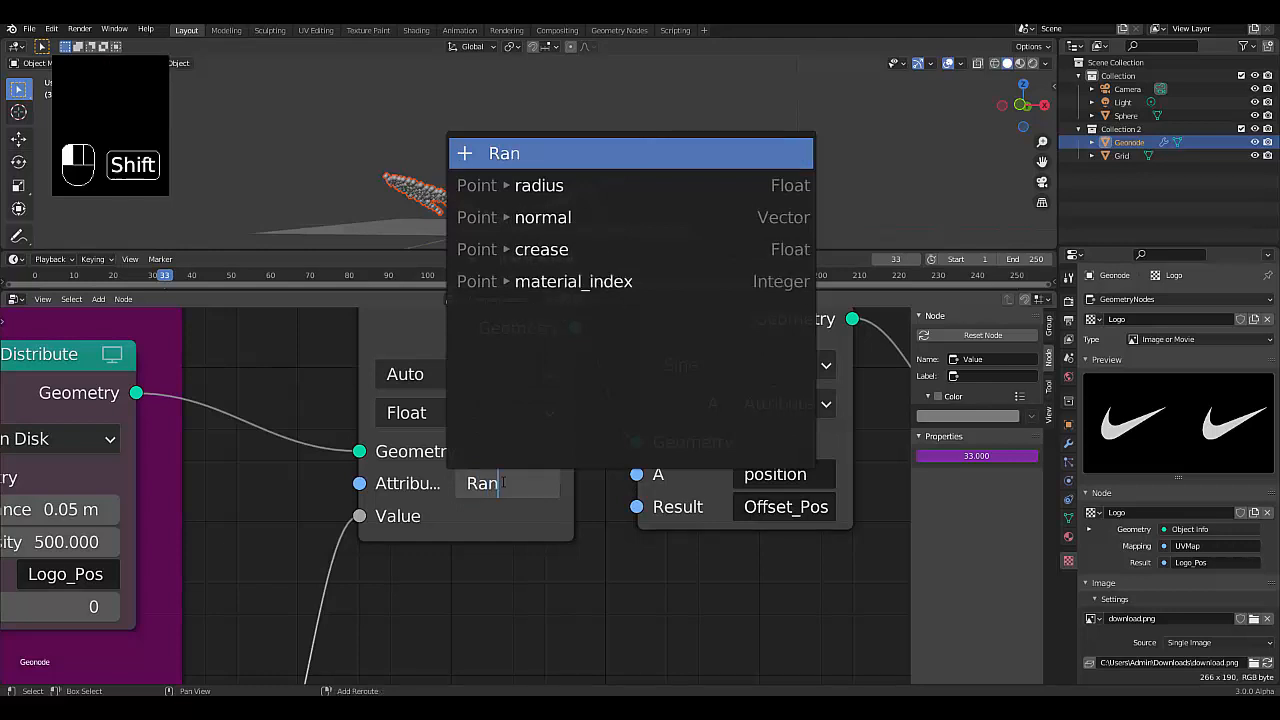
type("_Tim")
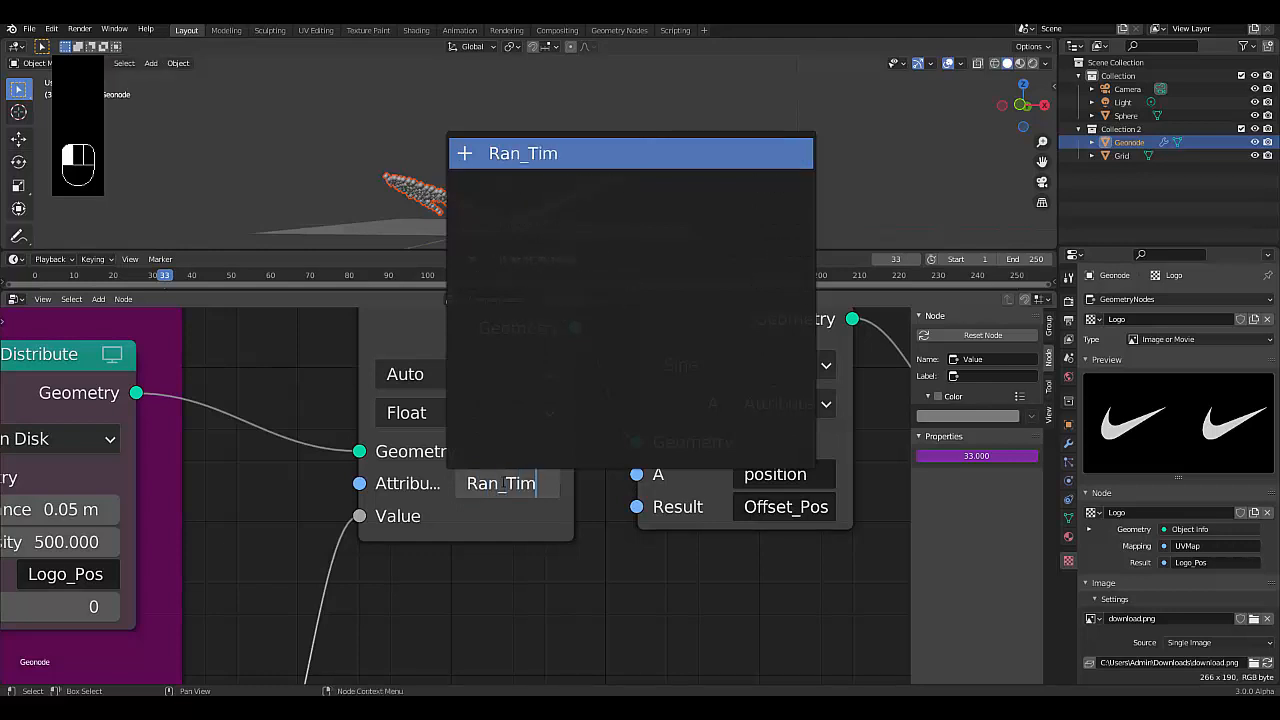
type("e")
key("Return")
- Play the animation briefly to check how the frame-driven value affects the points
scroll(458, 533, "down", 5)
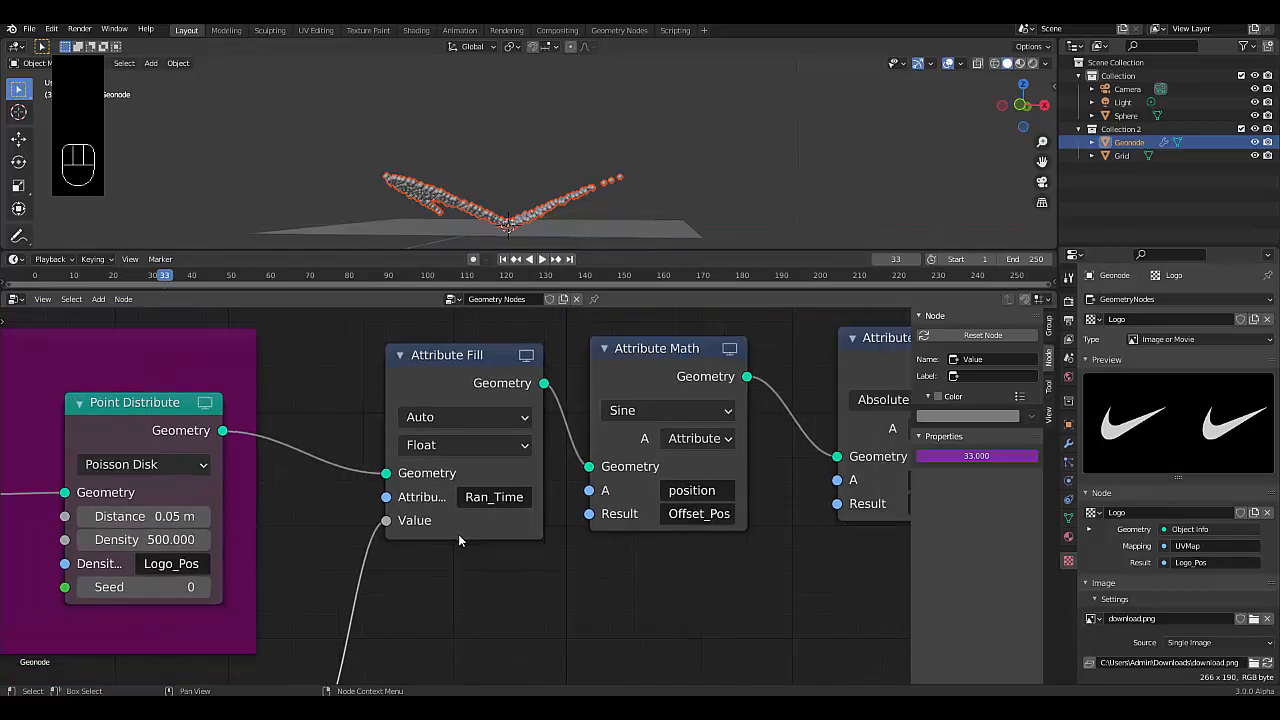
key("space")
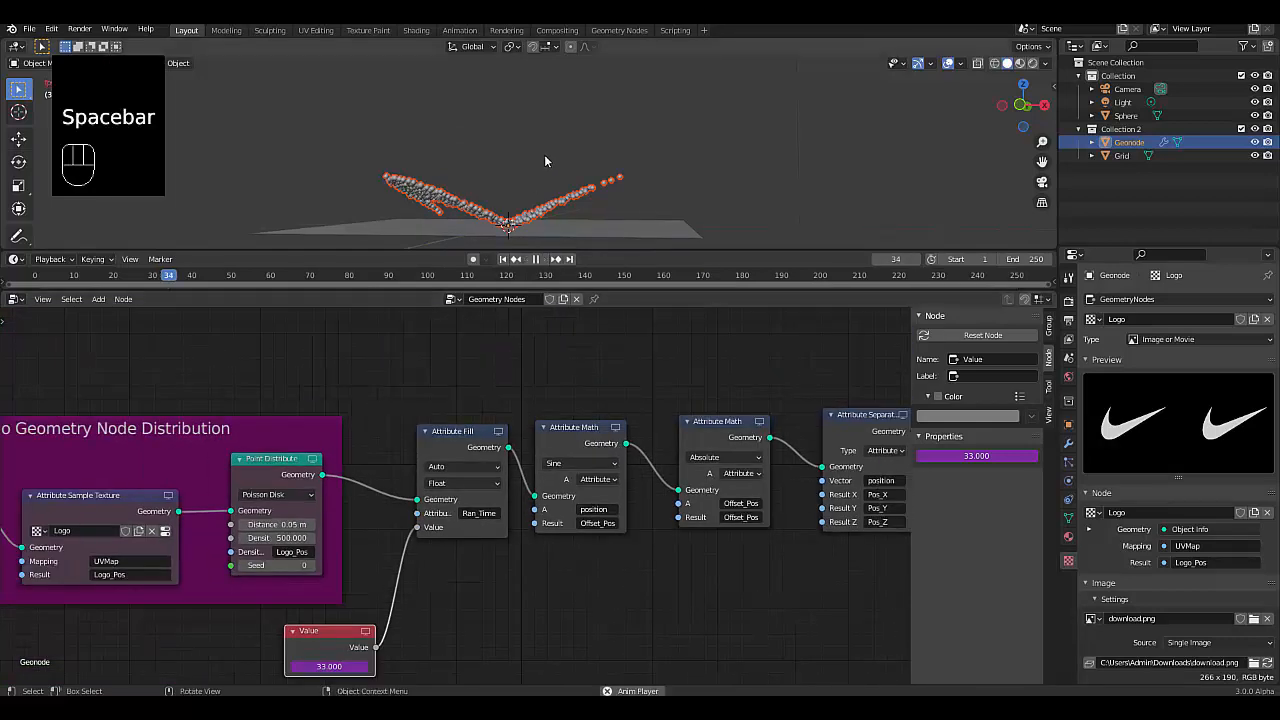
key("space")
- Move the Attribute Fill node slightly farther away from the Sine math node
scroll(522, 463, "up", 3)
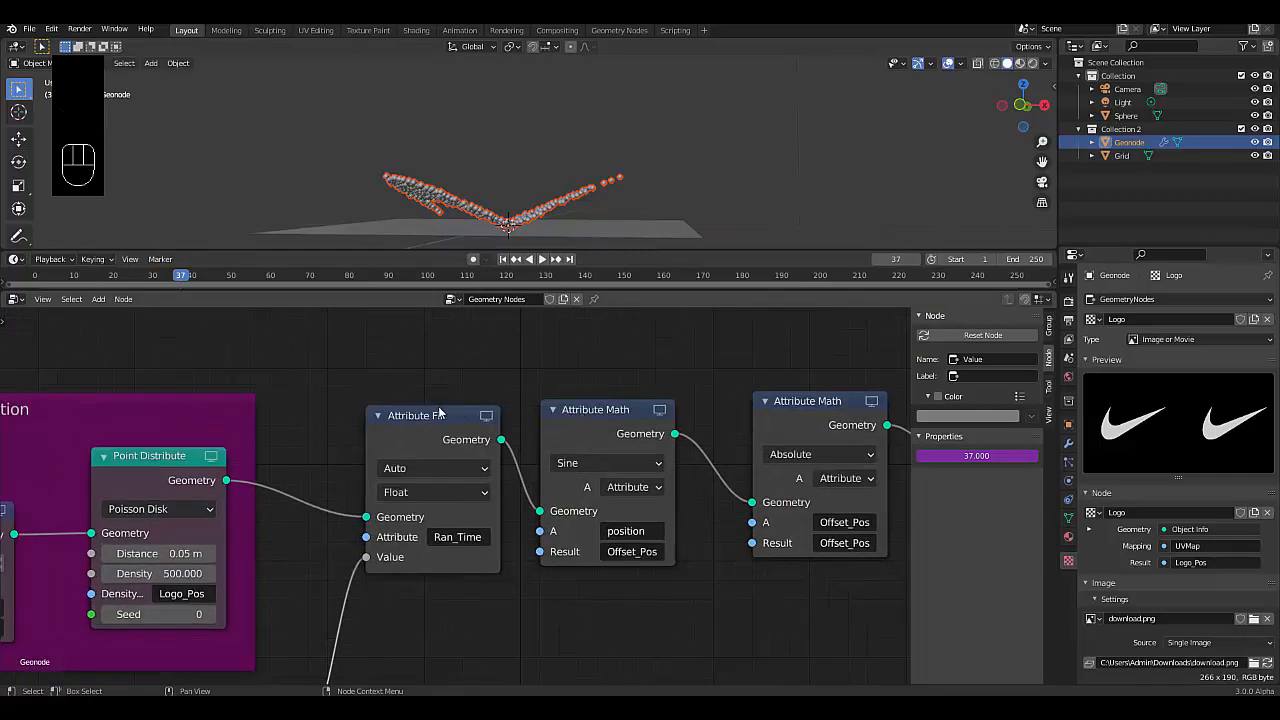
left_click_drag(420, 417, 395, 416)
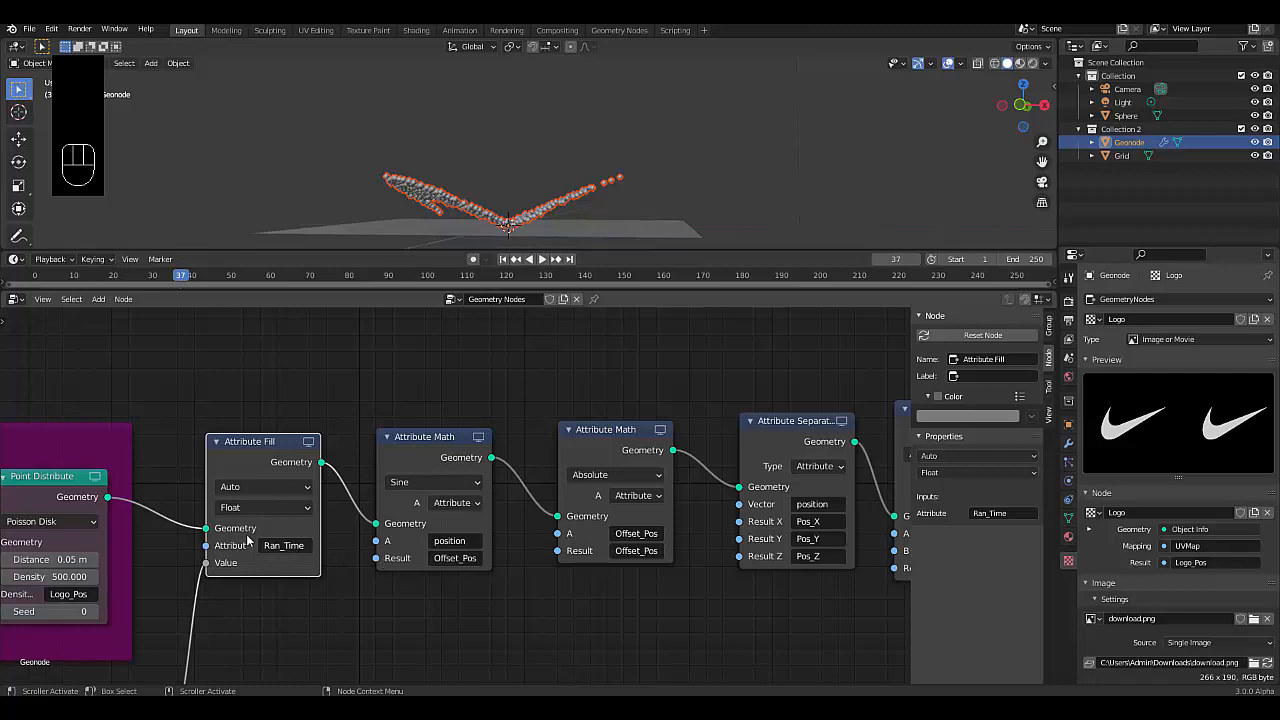
scroll(252, 528, "down", 3)
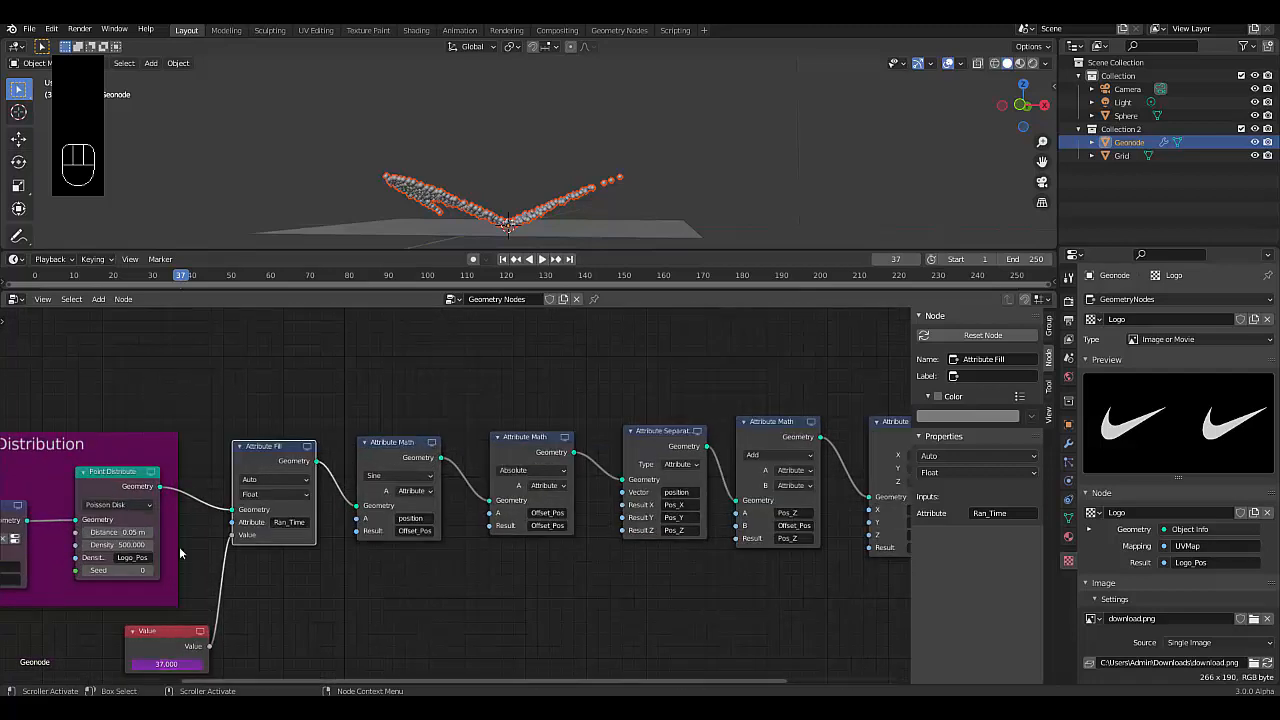
- Insert an Attribute Randomize node between the Attribute Fill and Sine math nodes and align it with its neighbours
scroll(288, 592, "up", 2)
scroll(243, 539, "up", 3)
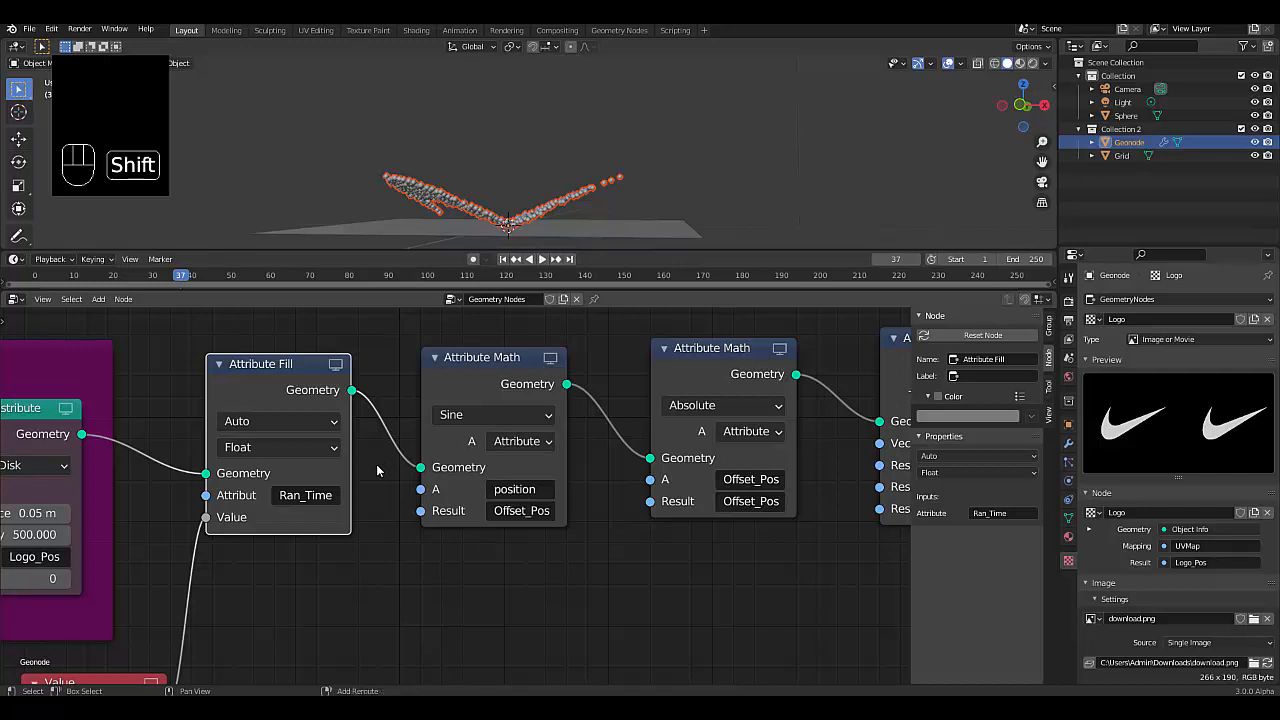
key("shift+a")
mouse_move(350, 411)
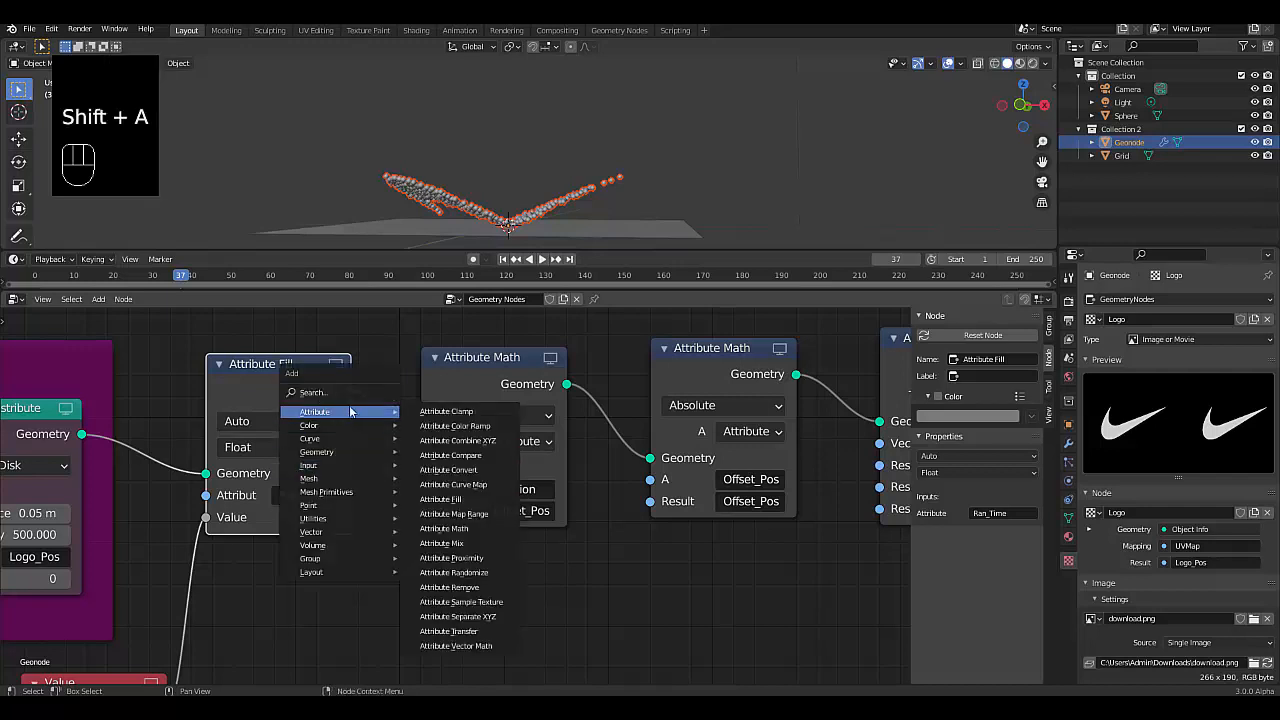
left_click(450, 572)
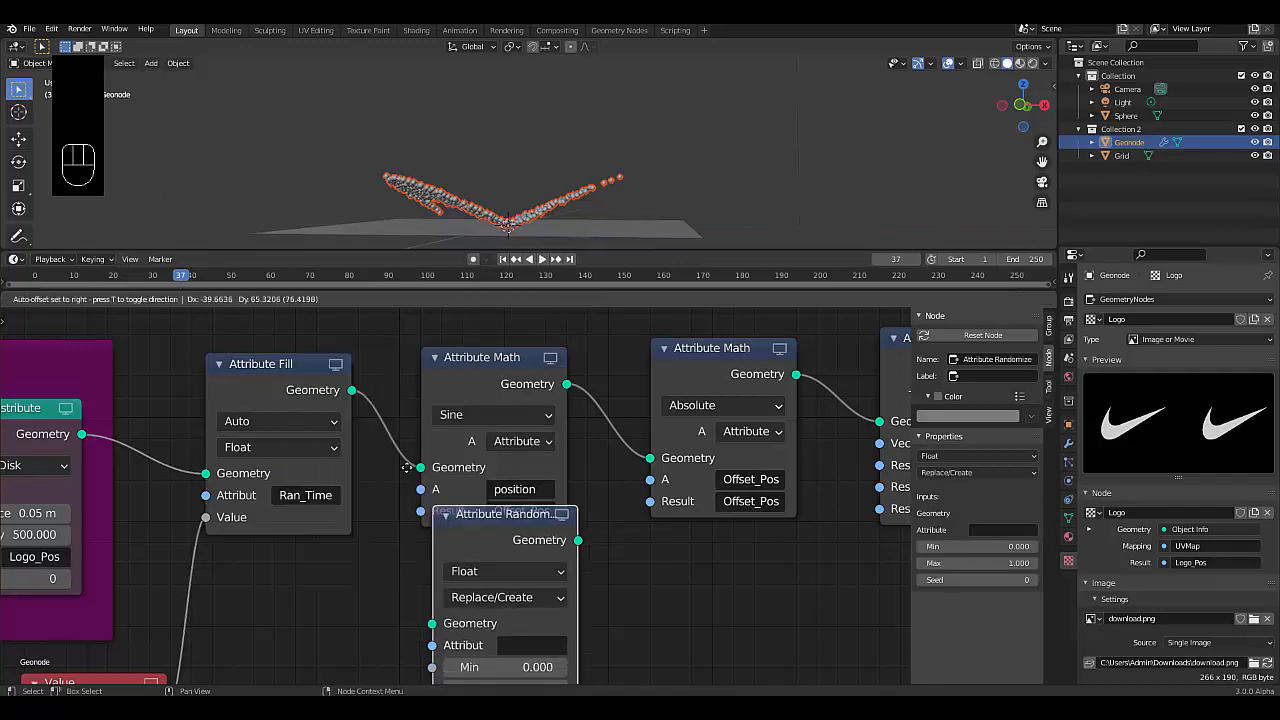
left_click(368, 393)
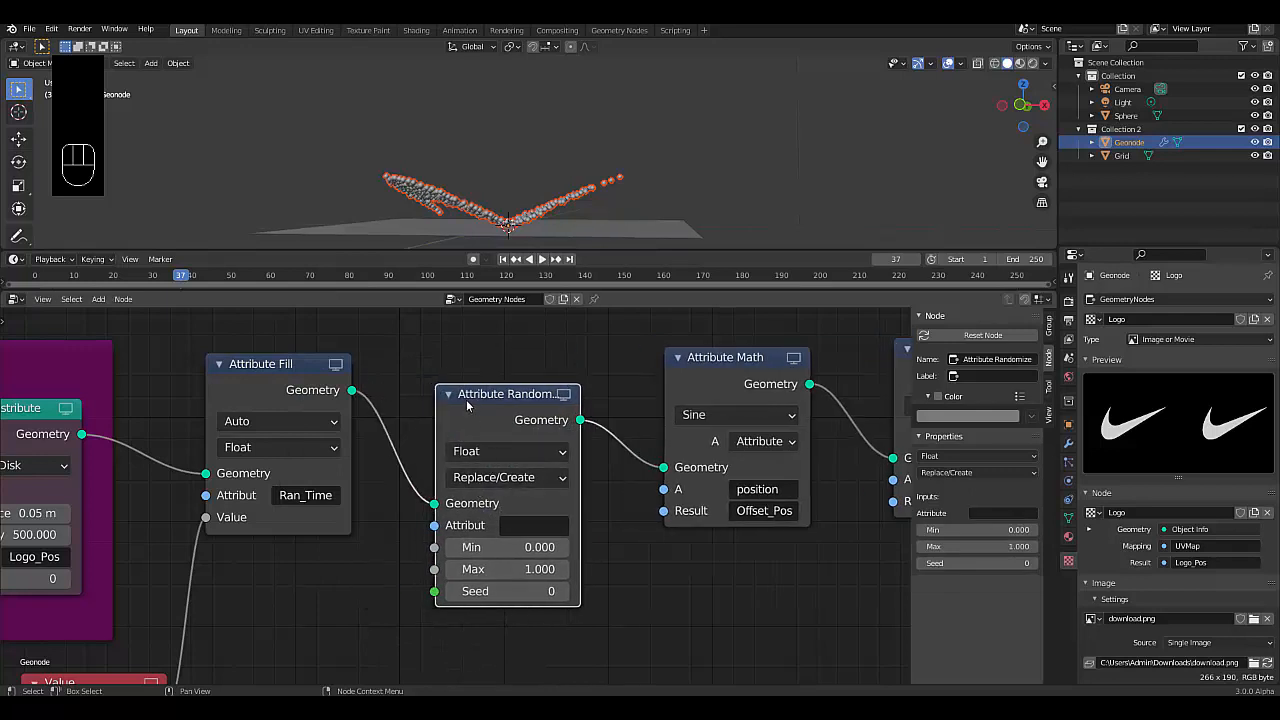
left_click_drag(482, 393, 481, 353)
- Set the Attribute Randomize node's operation to Multiply and its attribute to Ran_Time
left_click(497, 437)
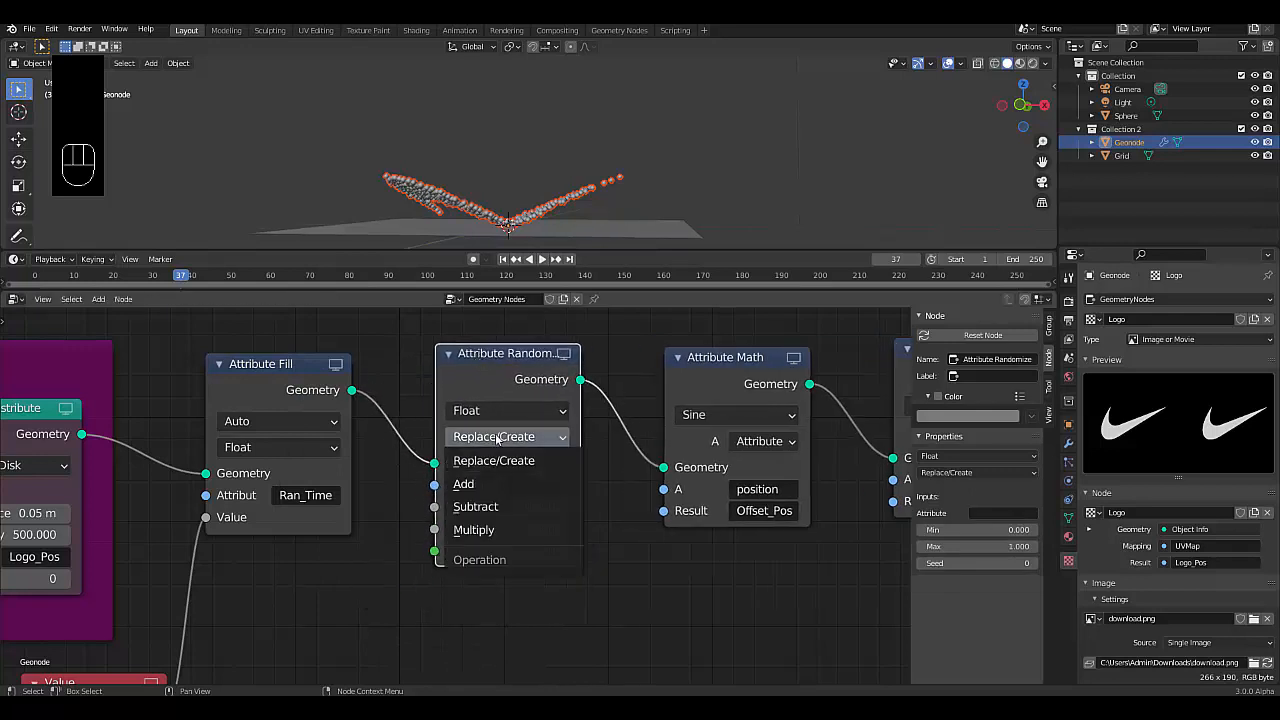
left_click(497, 530)
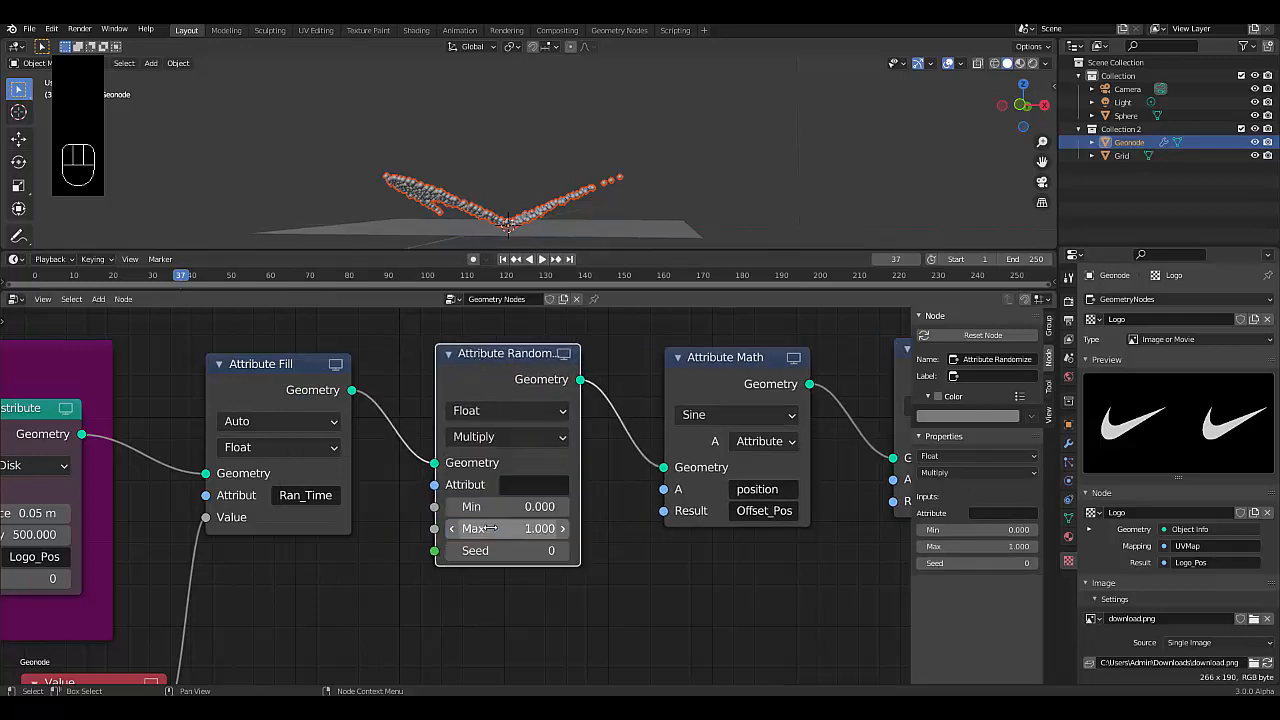
left_click(308, 498)
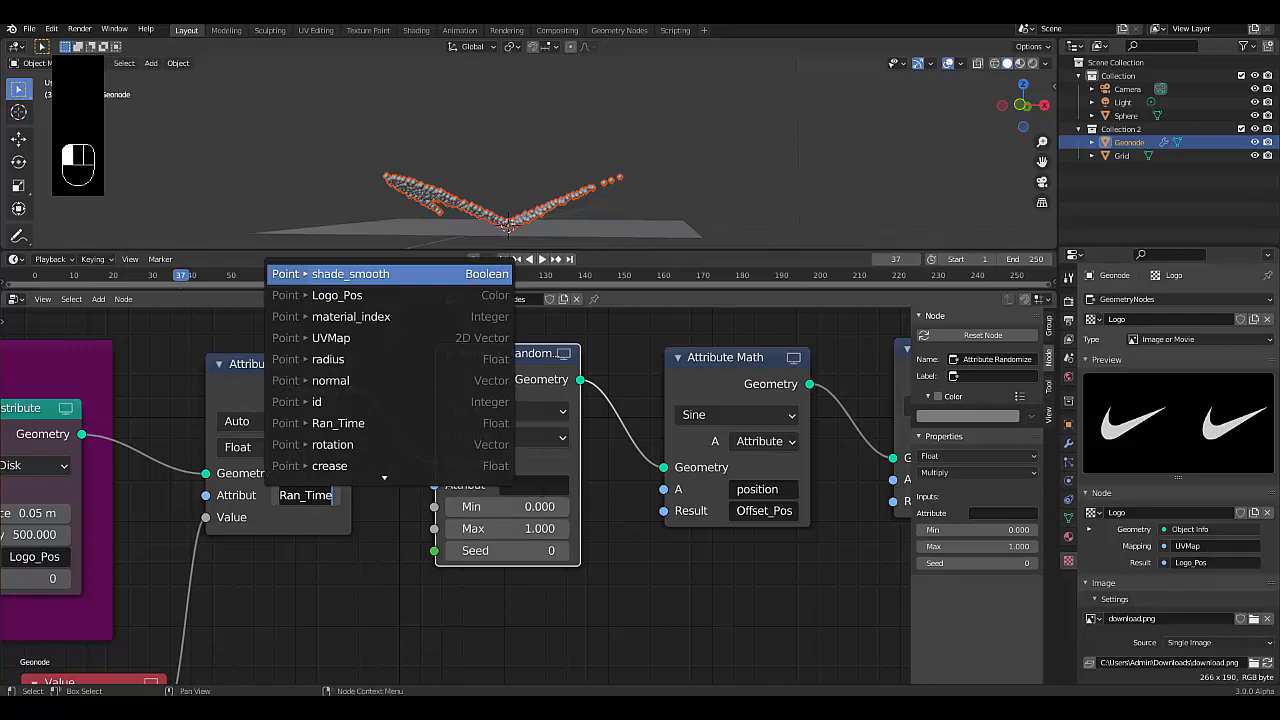
left_click(540, 486)
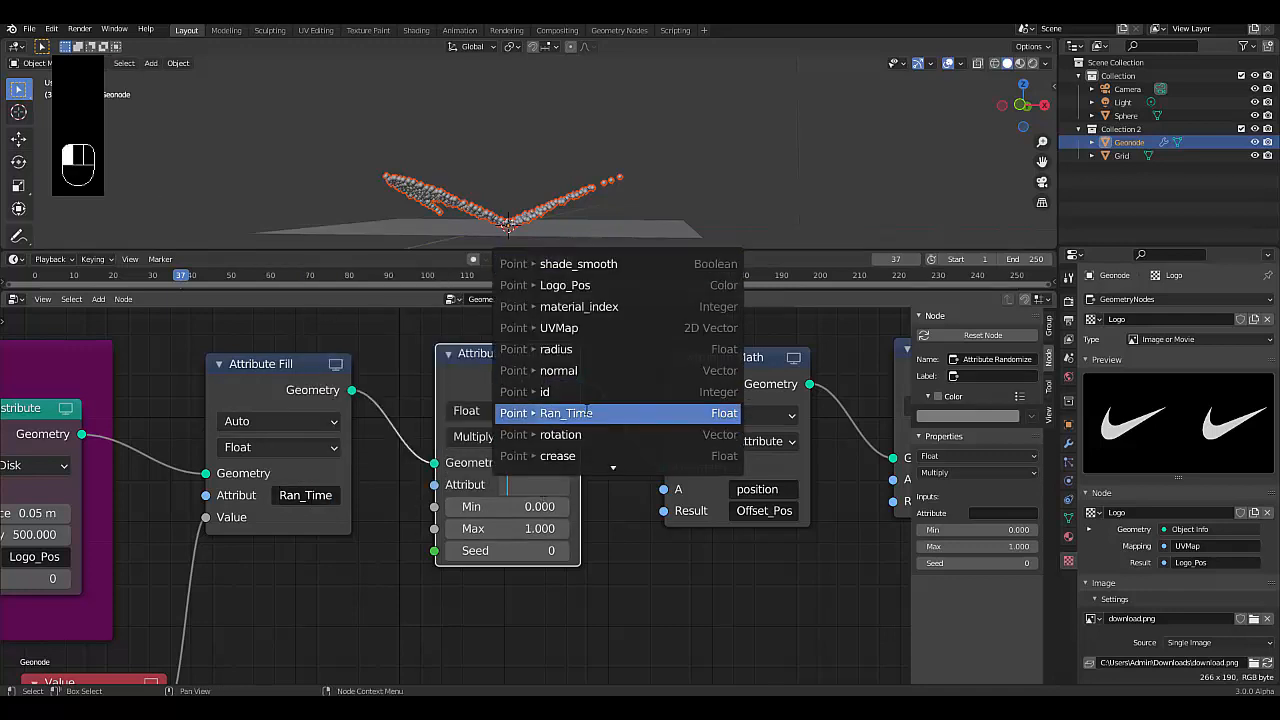
left_click(566, 413)
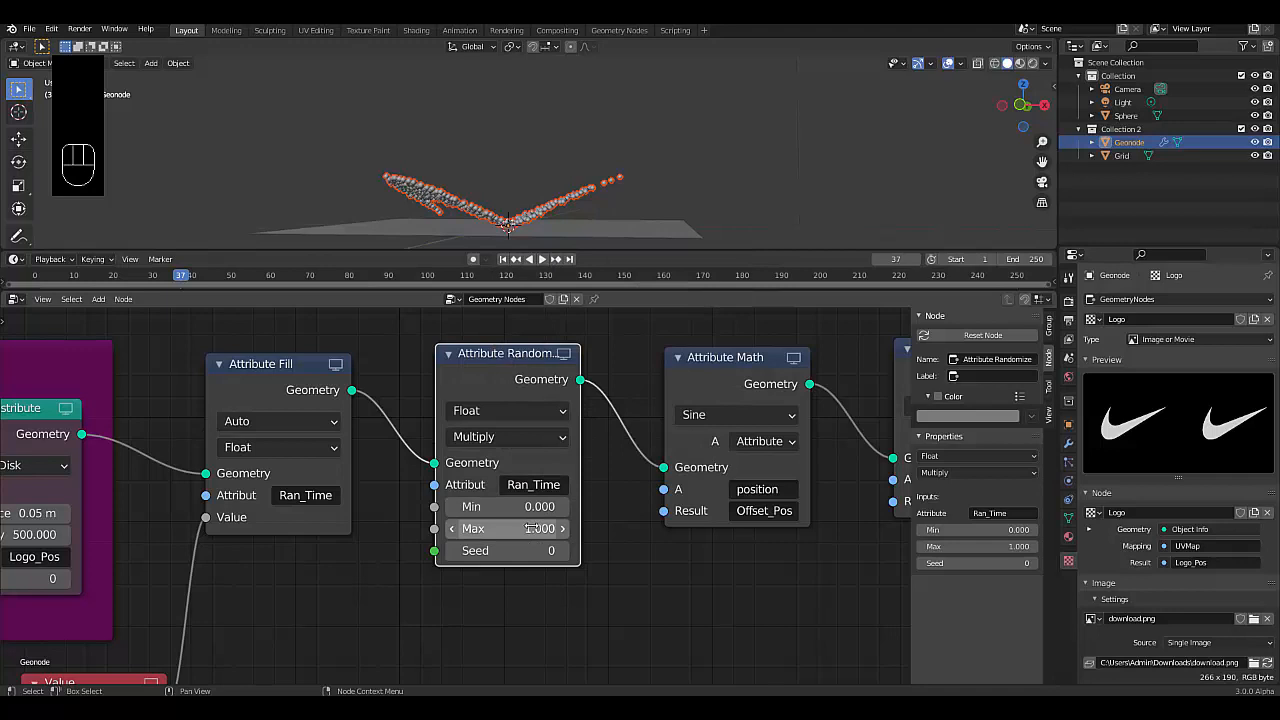
- Set the Attribute Randomize node's Min to 0.08, Max to 0.12 and Seed to 1
left_click(505, 506)
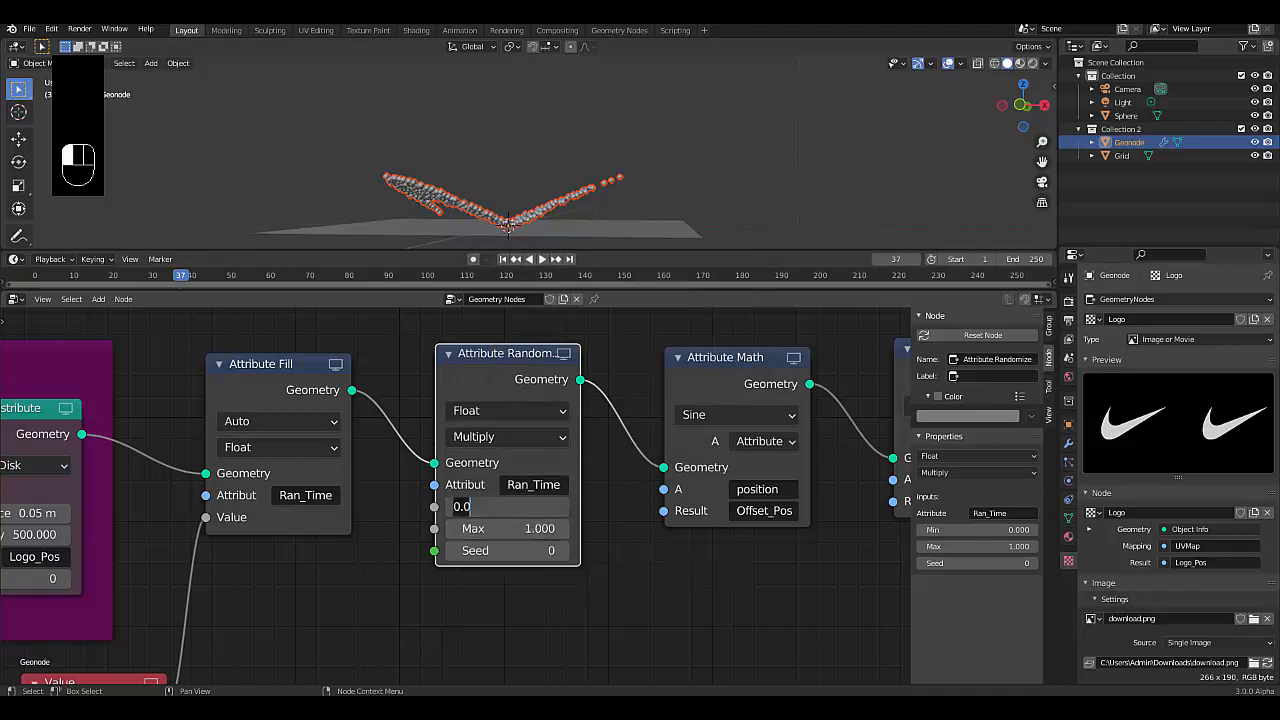
type("0.08")
key("Return")
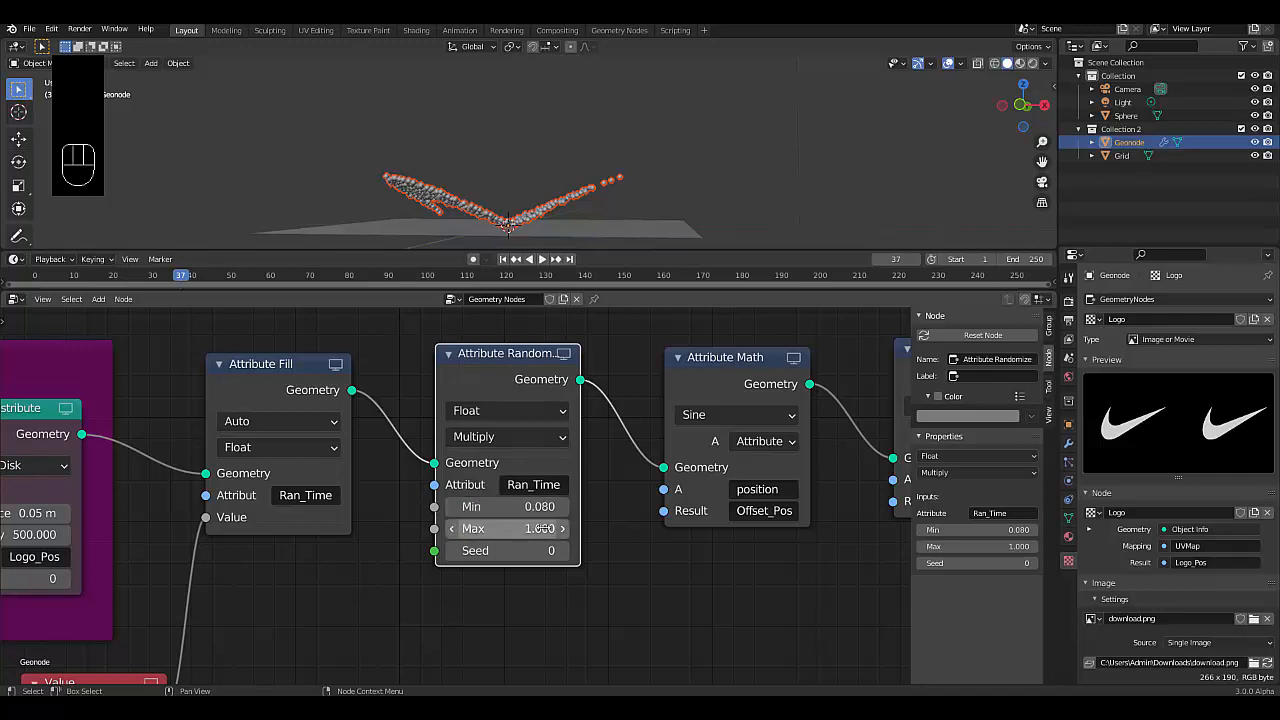
left_click(543, 528)
type("0.12")
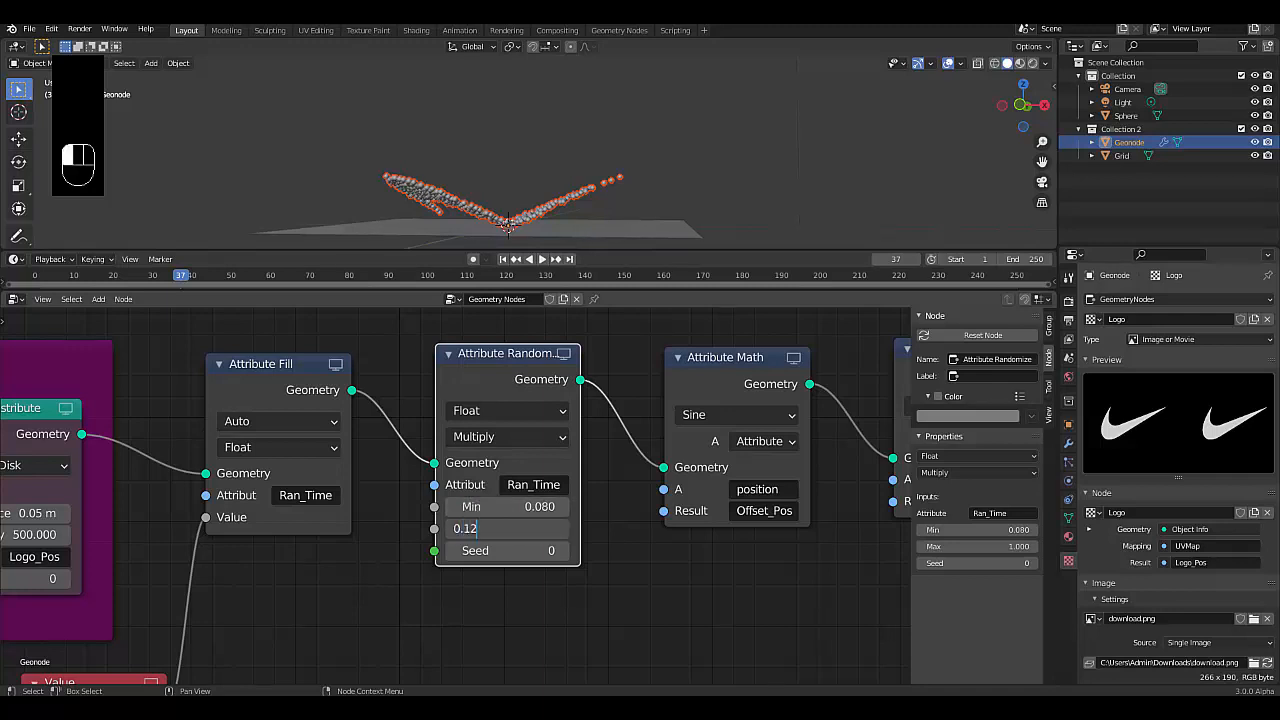
key("Return")
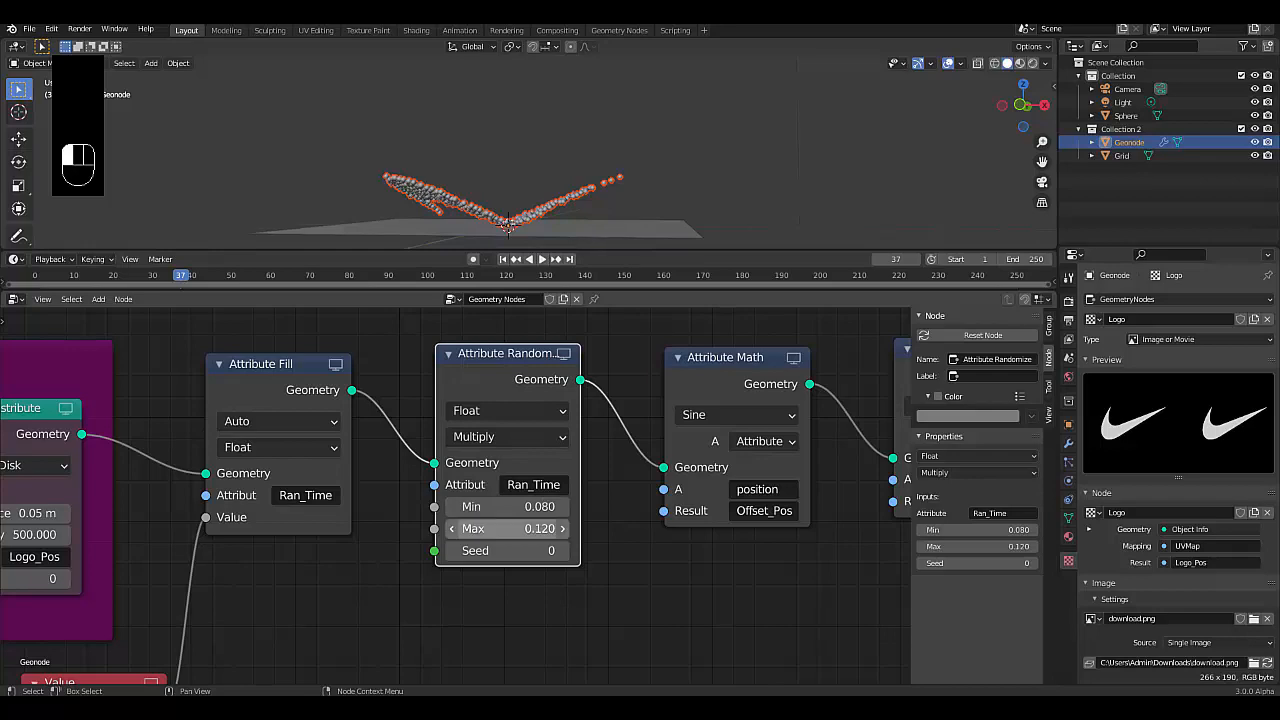
left_click(563, 550)
- Play the animation briefly to check the effect of the randomized Ran_Time attribute on the points
scroll(441, 488, "down", 1)
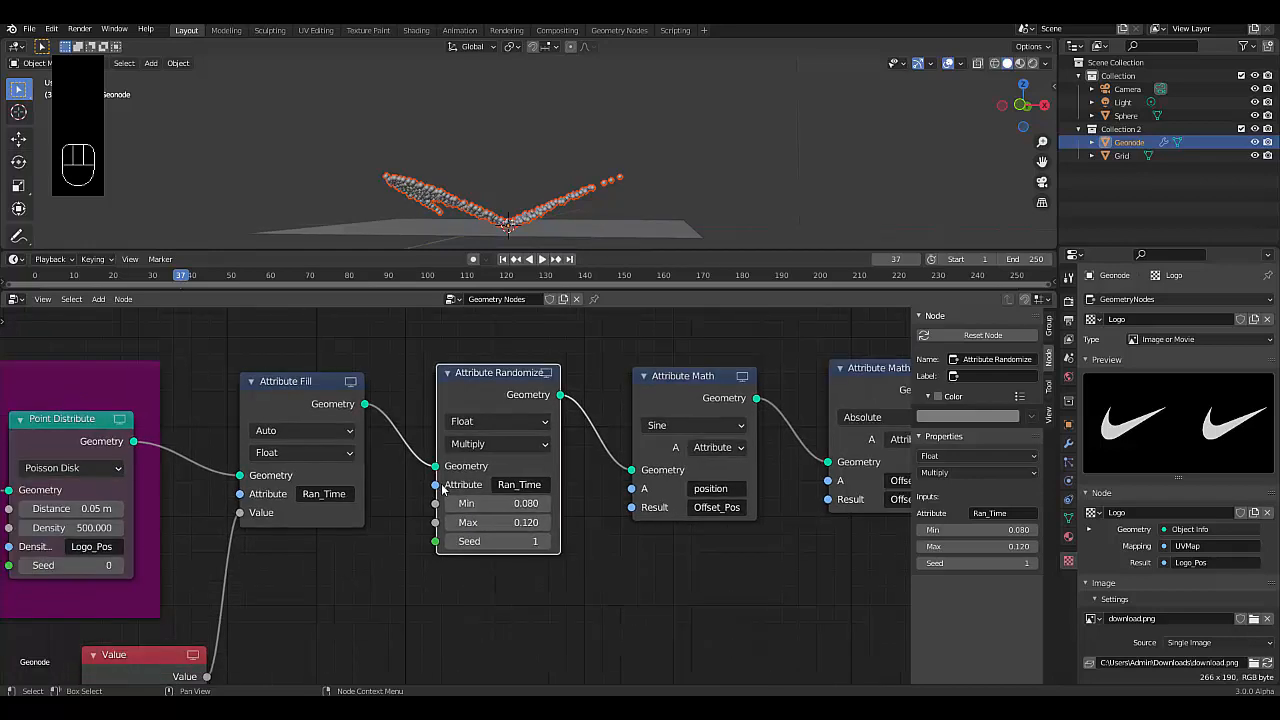
scroll(442, 489, "up", 1)
key("space")
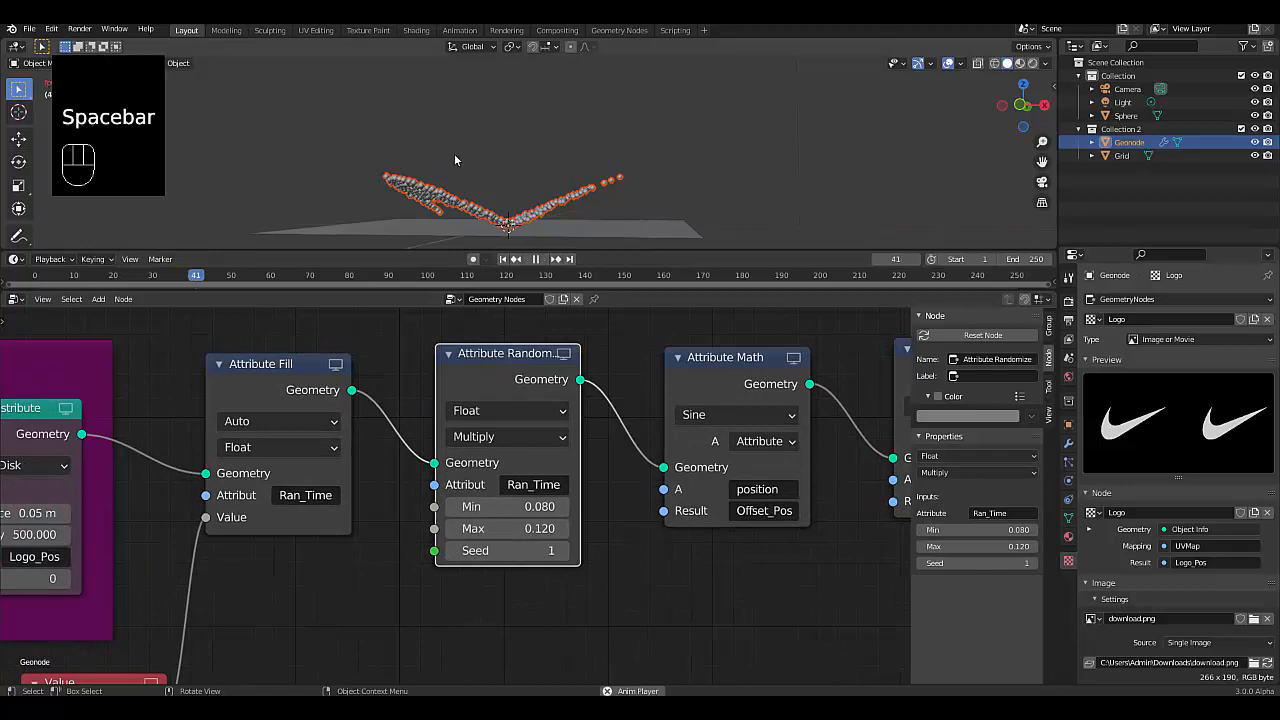
key("space")
- Examine how the Value node feeds Attribute Fill and how Ran_Time passes through Attribute Randomize toward the Sine math node
scroll(440, 505, "down", 1)
scroll(445, 513, "down", 1)
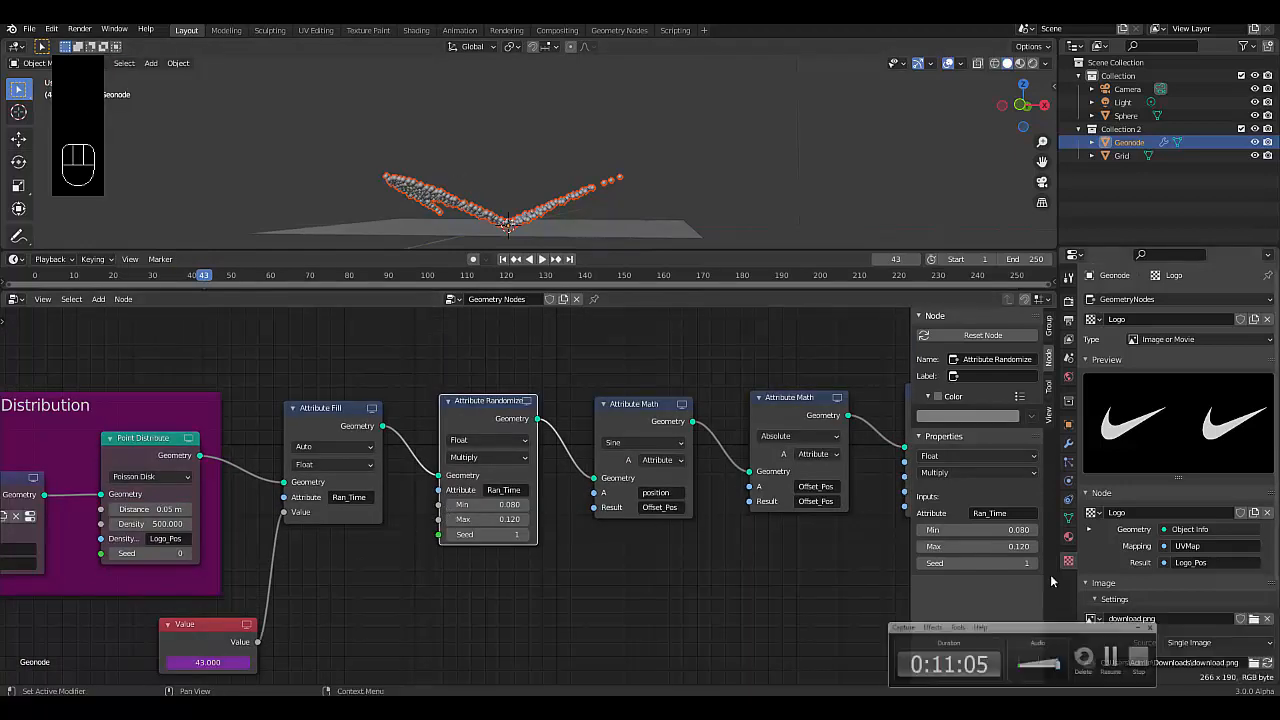
scroll(449, 428, "down", 1)
scroll(400, 415, "up", 3)
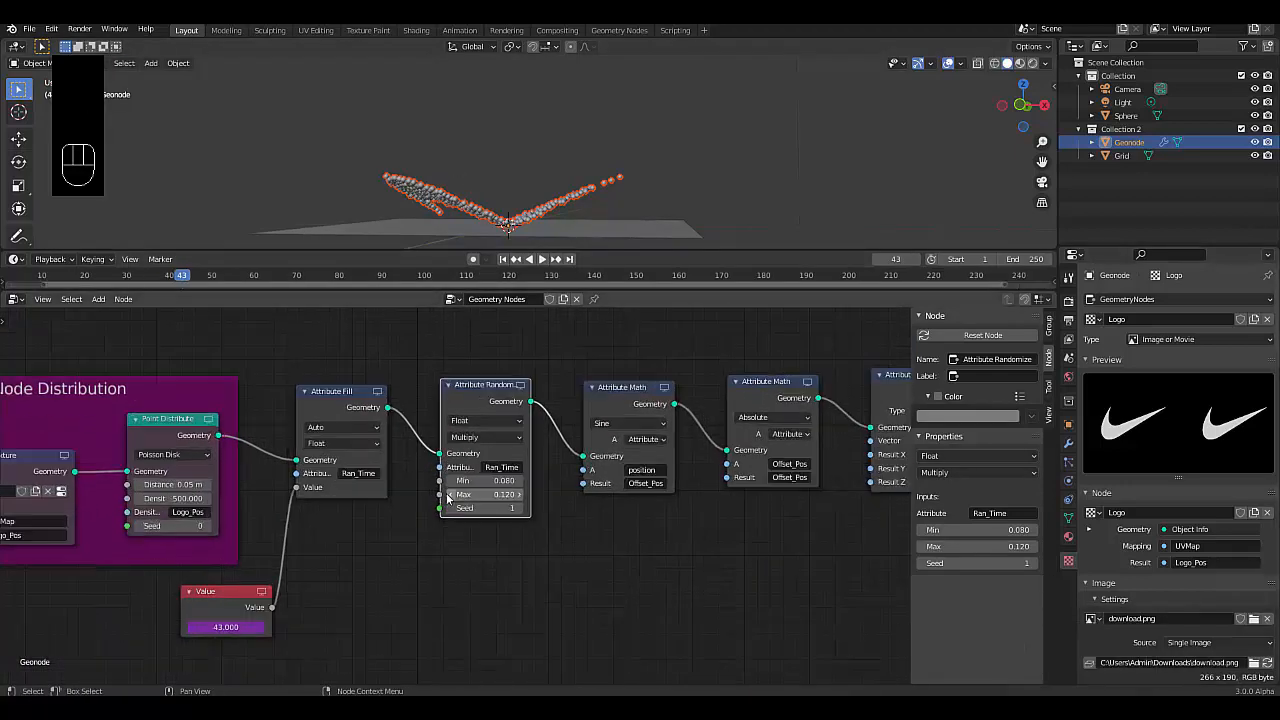
scroll(300, 420, "down", 2)
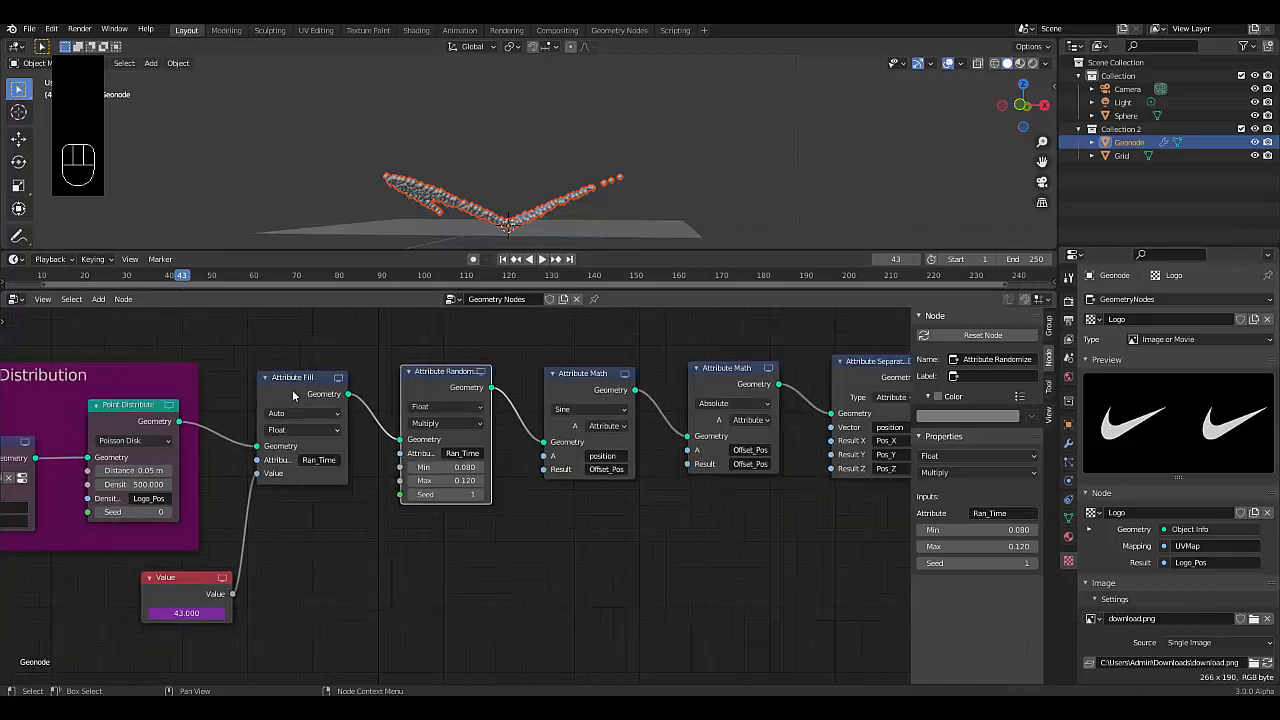
scroll(200, 560, "down", 1)
scroll(150, 605, "up", 2)
scroll(249, 510, "down", 2)
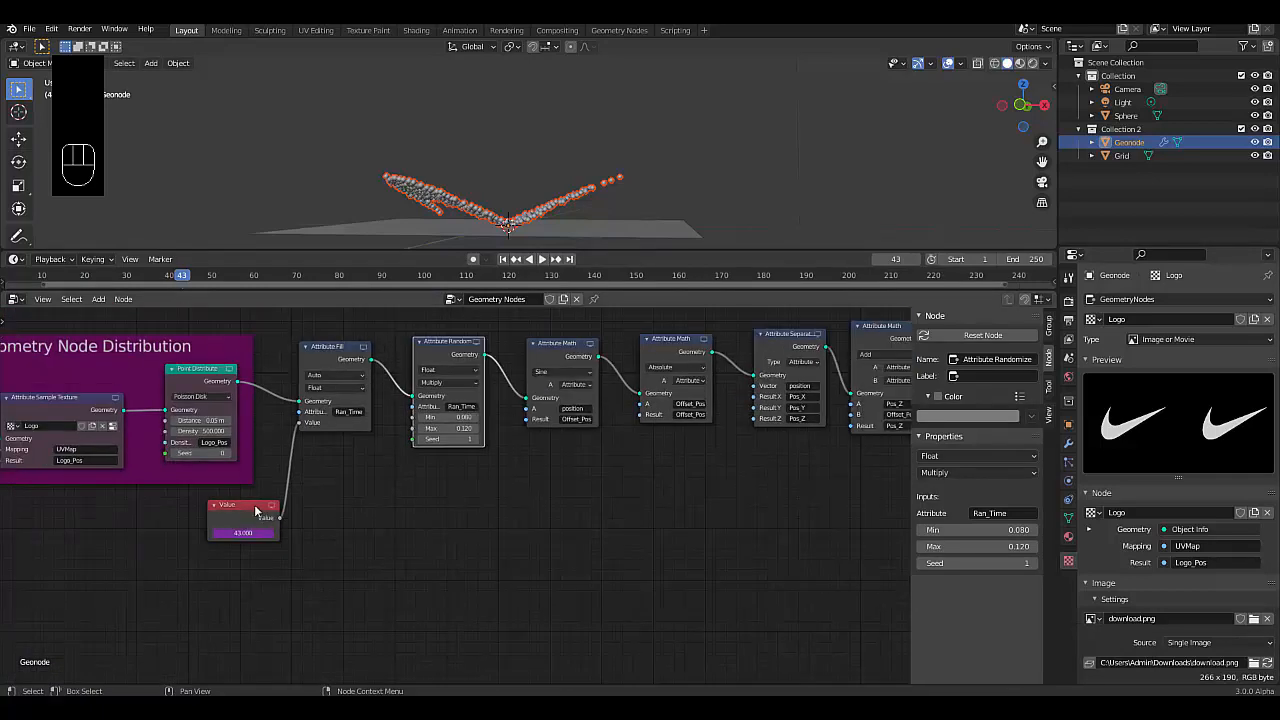
scroll(322, 376, "up", 3)
scroll(327, 374, "up", 1)
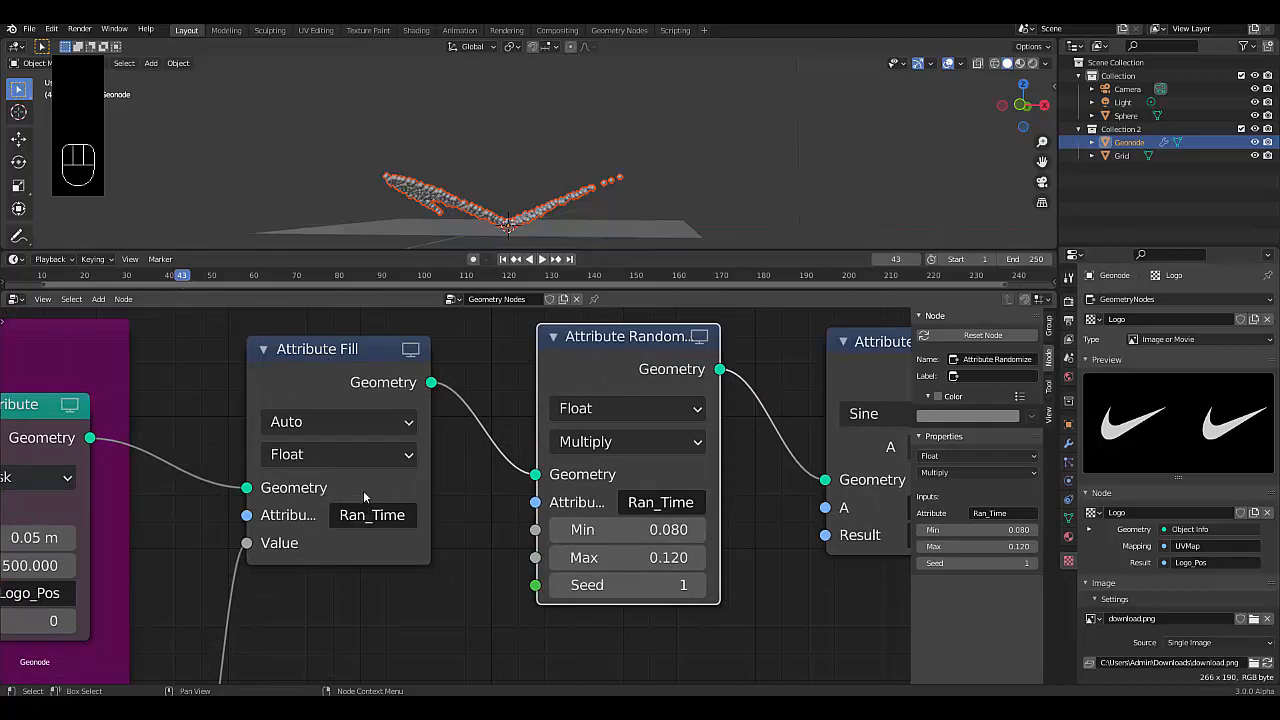
scroll(363, 490, "down", 2)
scroll(379, 516, "up", 2)
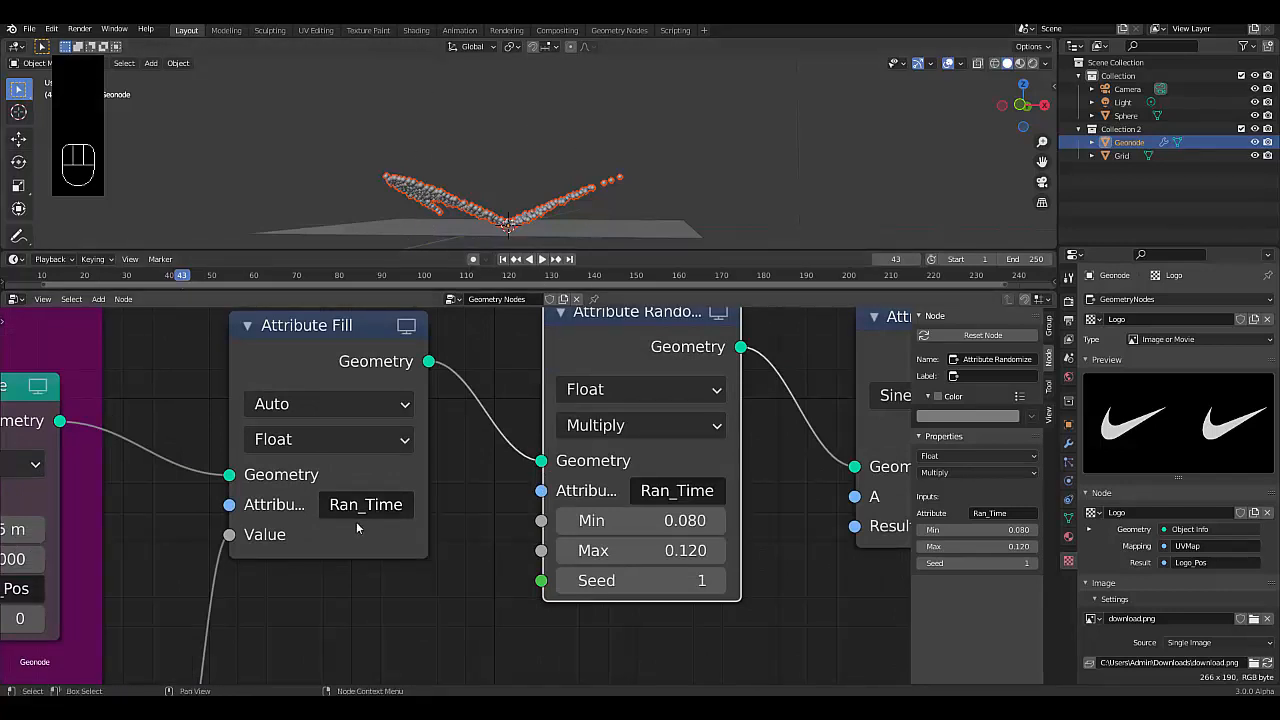
scroll(395, 558, "down", 3)
scroll(552, 558, "up", 3)
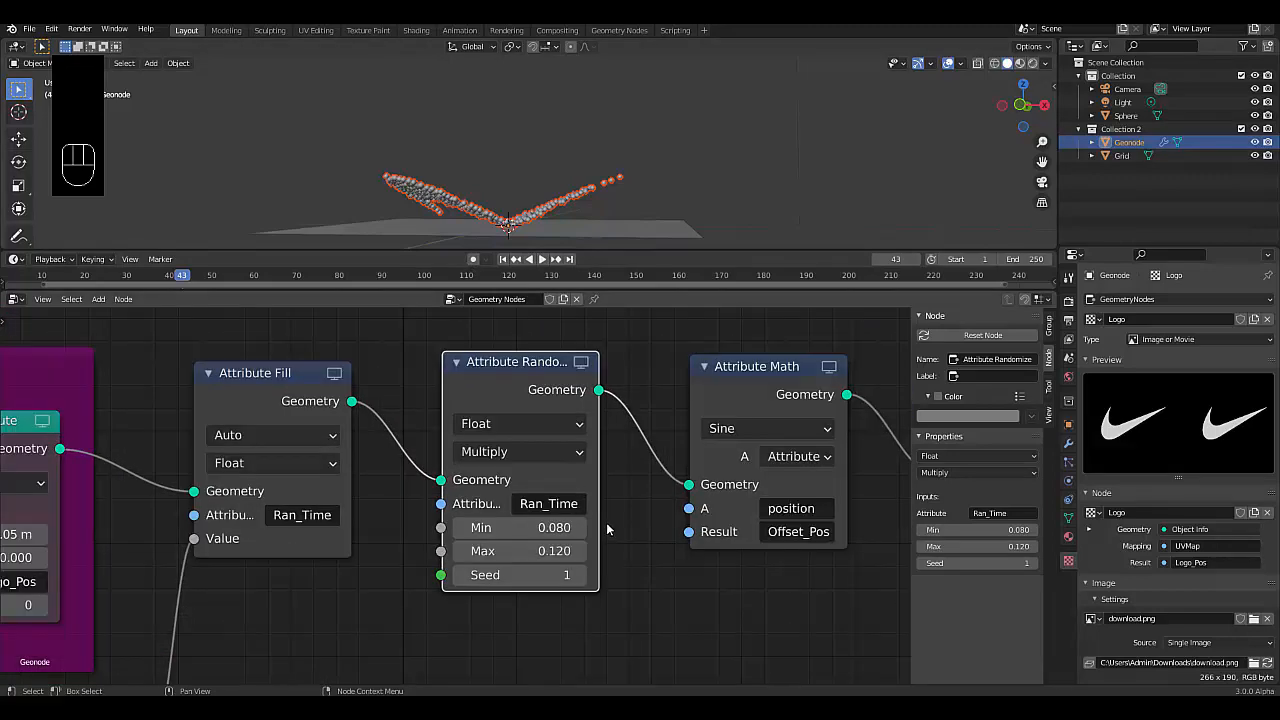
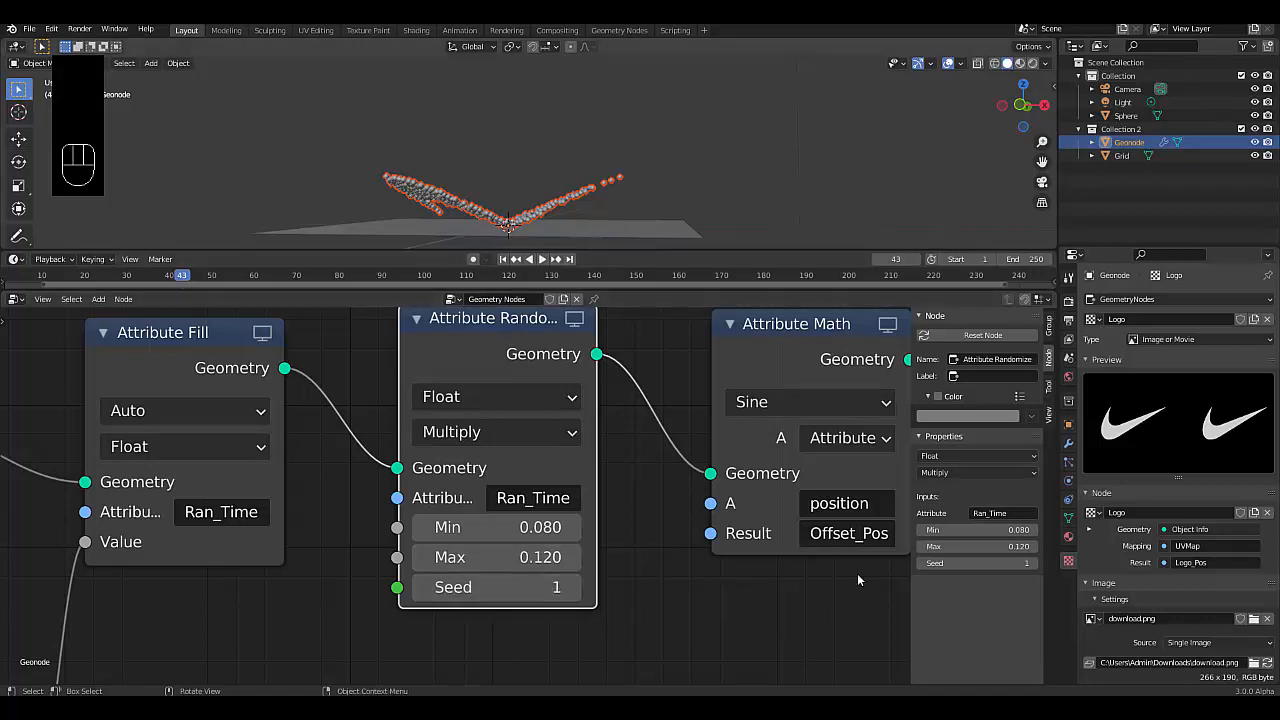
- Group the Attribute Fill and Attribute Randomize nodes in a frame labelled Random Timing
scroll(858, 579, "down", 3)
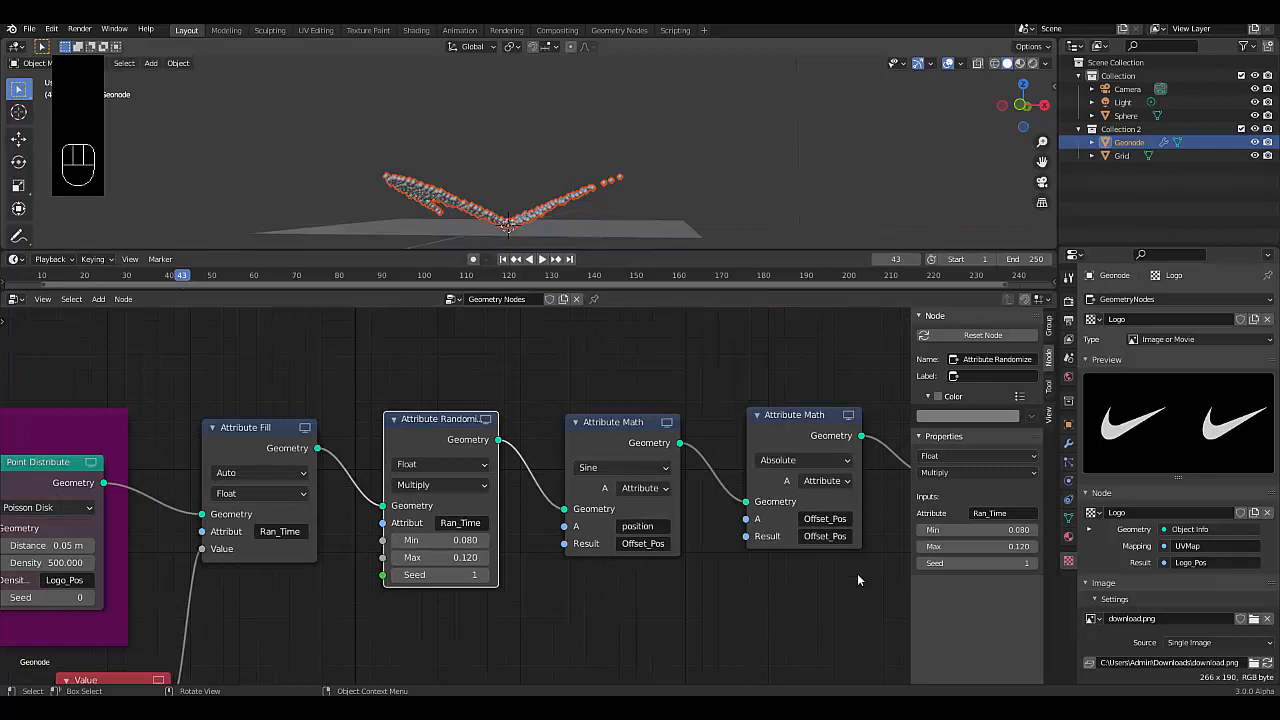
left_click(400, 427)
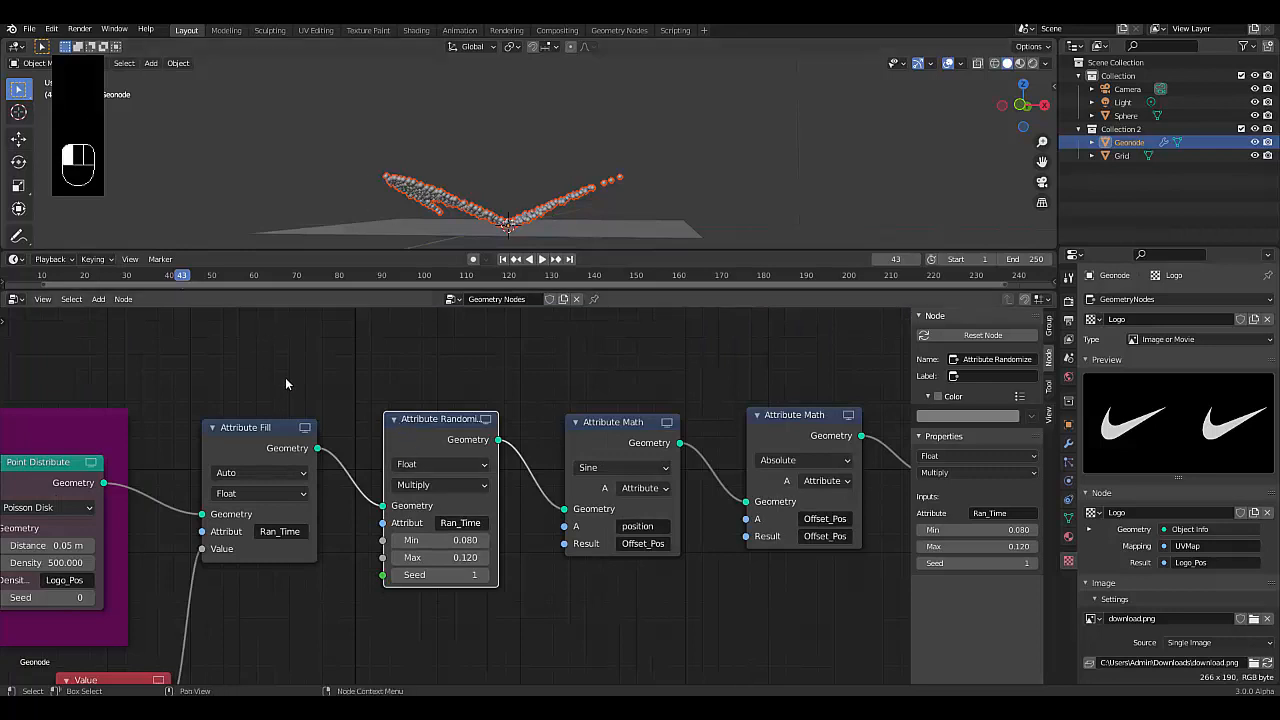
left_click_drag(257, 365, 520, 560)
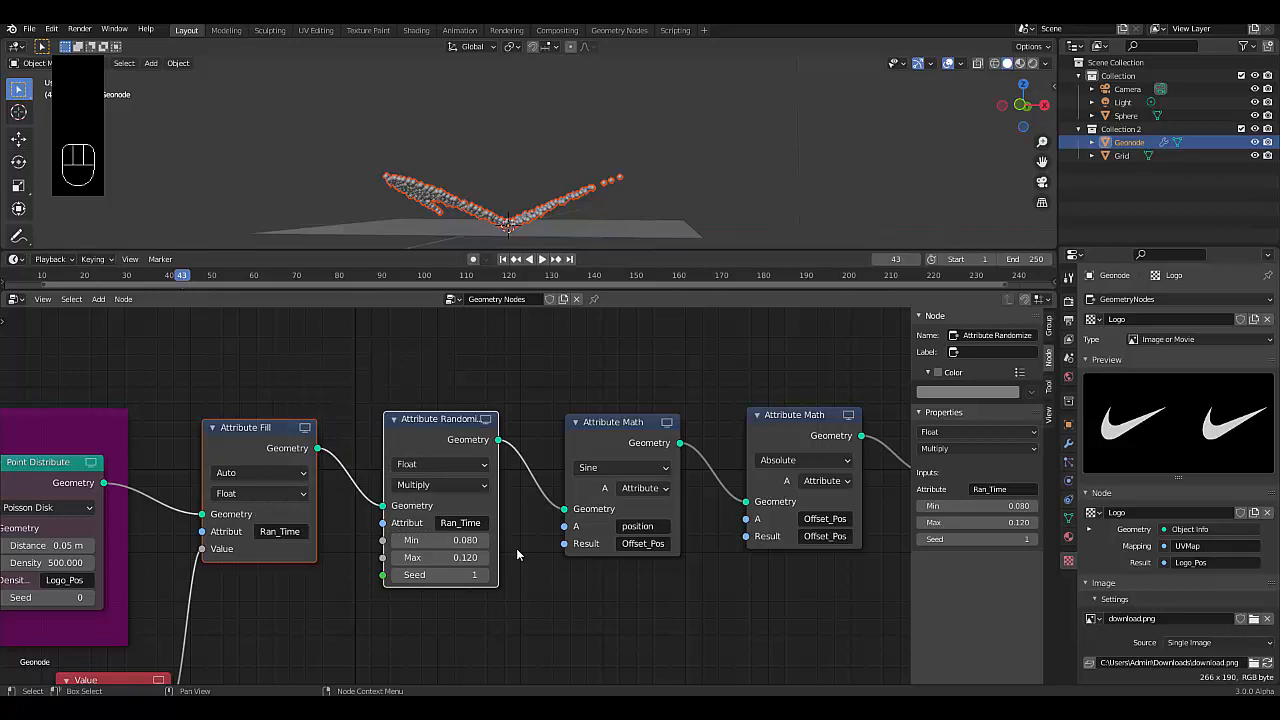
key("ctrl+j")
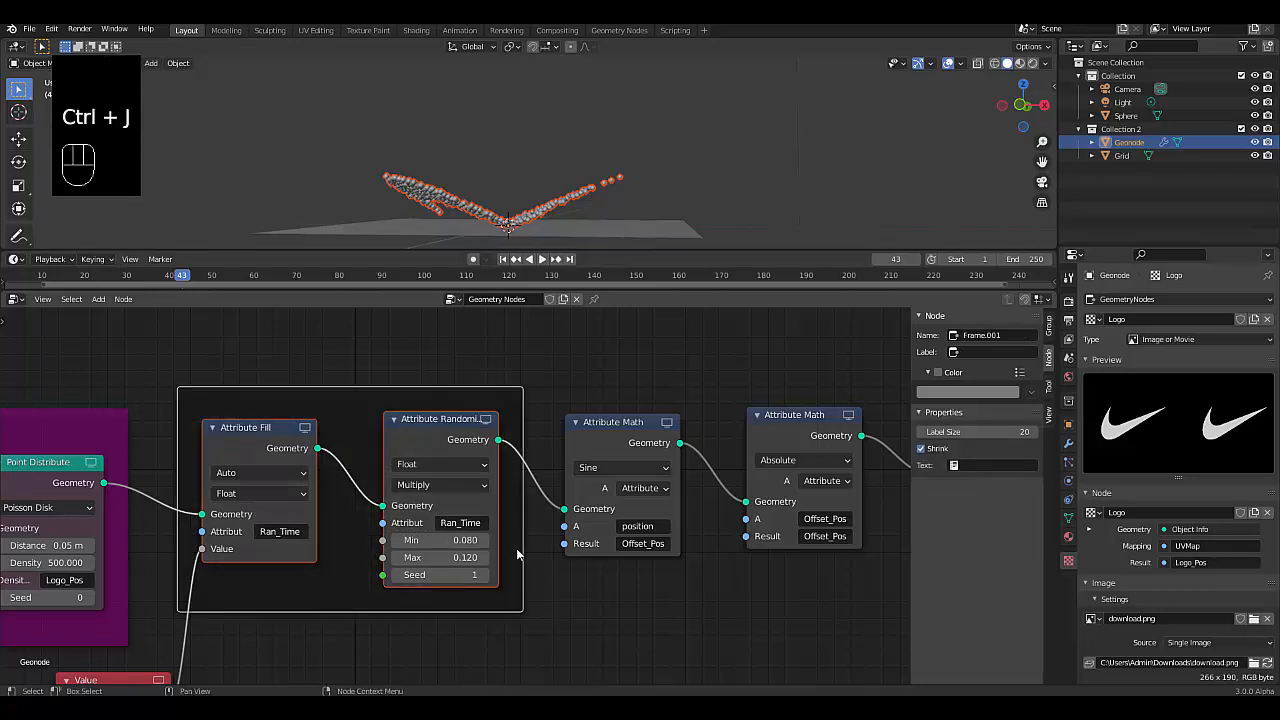
left_click(984, 352)
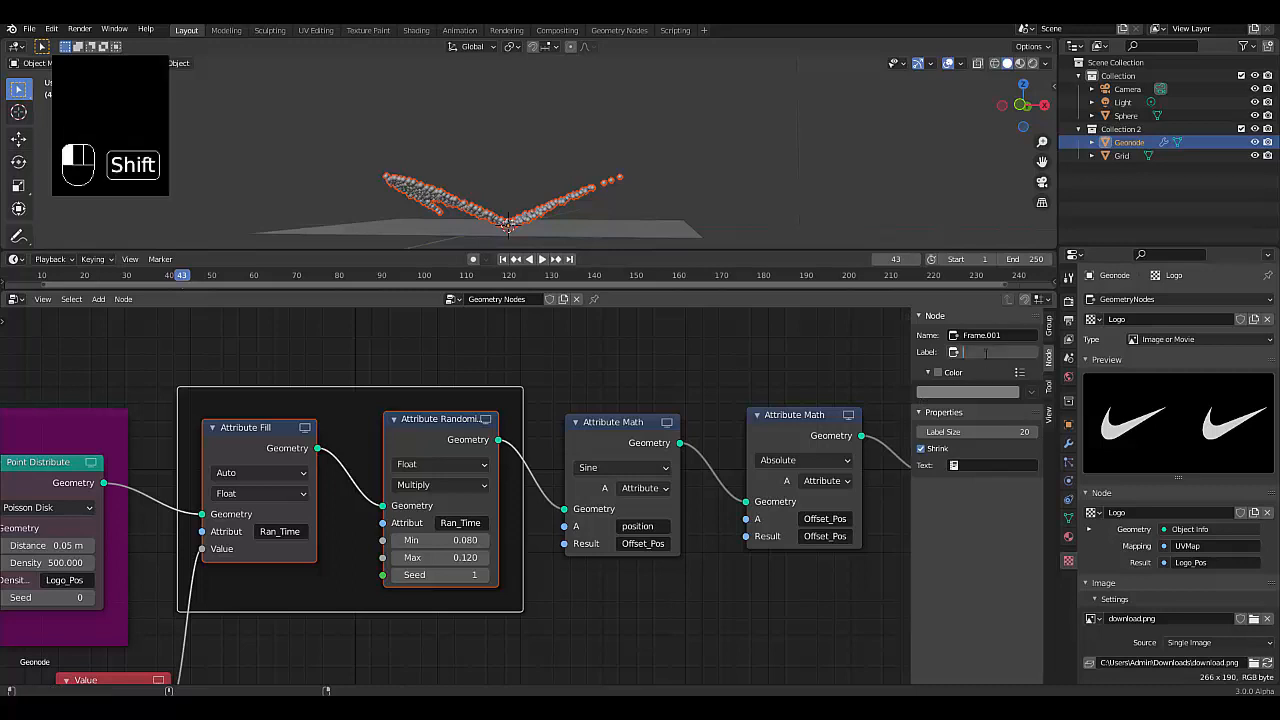
type("RandomTiming")
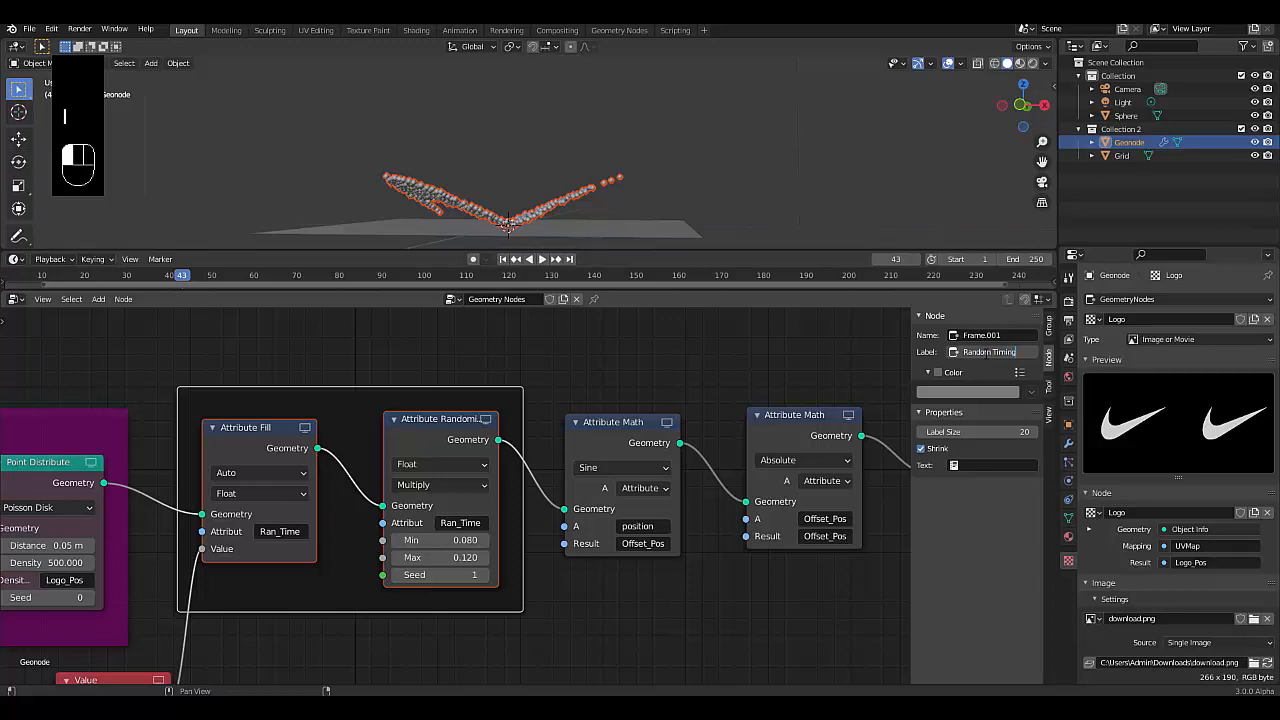
key("Return")
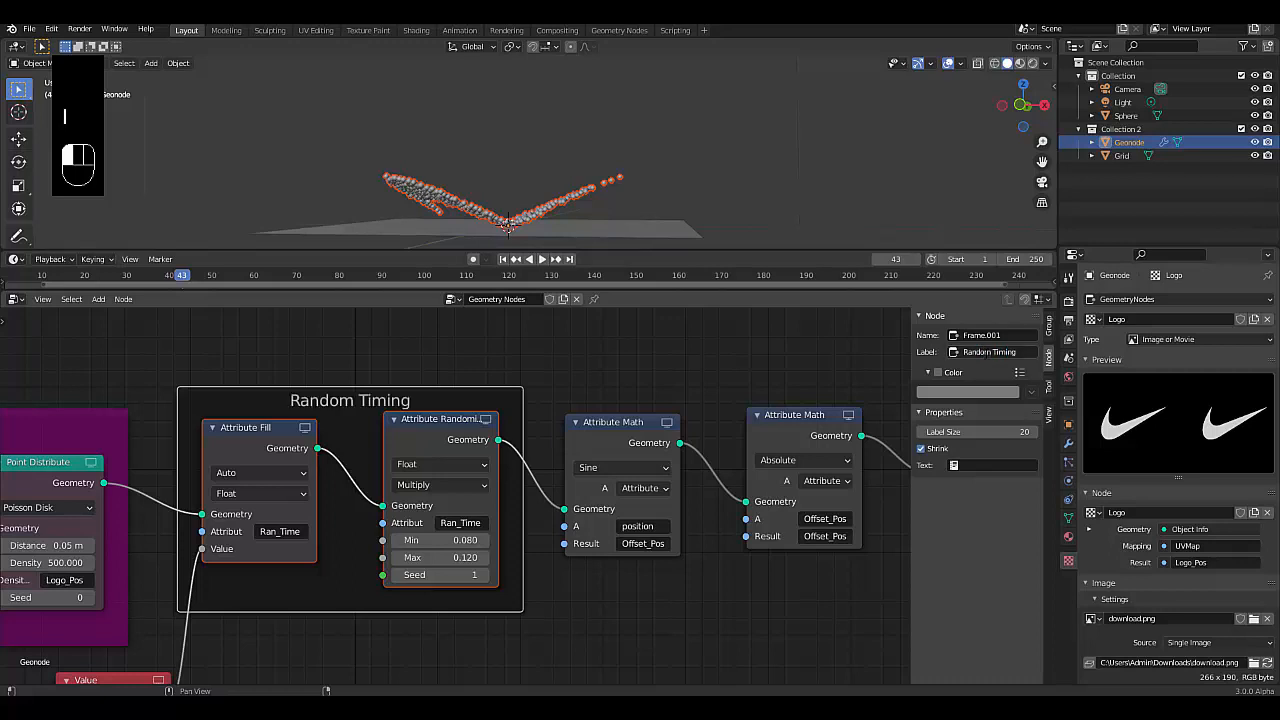
- Give the Random Timing frame a custom orange color and set its label size to 50
left_click(938, 372)
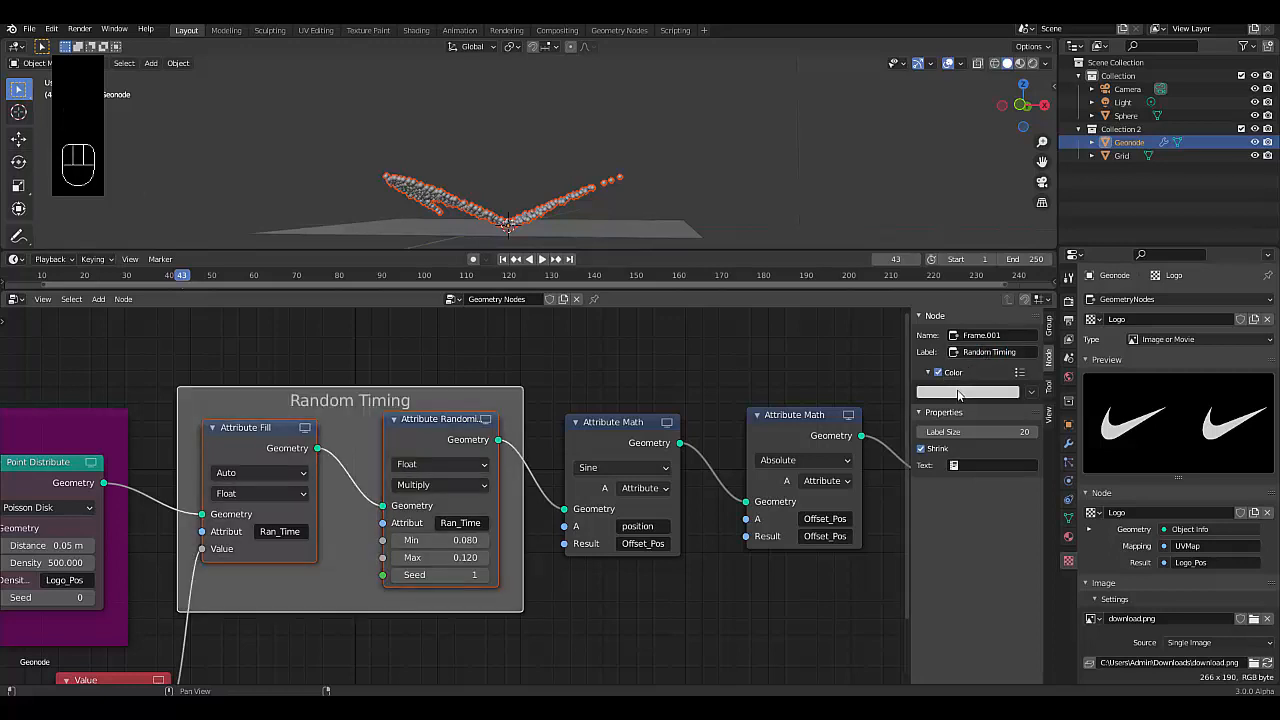
left_click(958, 394)
mouse_move(979, 275)
left_mouse_down()
mouse_move(997, 284)
mouse_move(972, 308)
mouse_move(951, 306)
left_mouse_up()
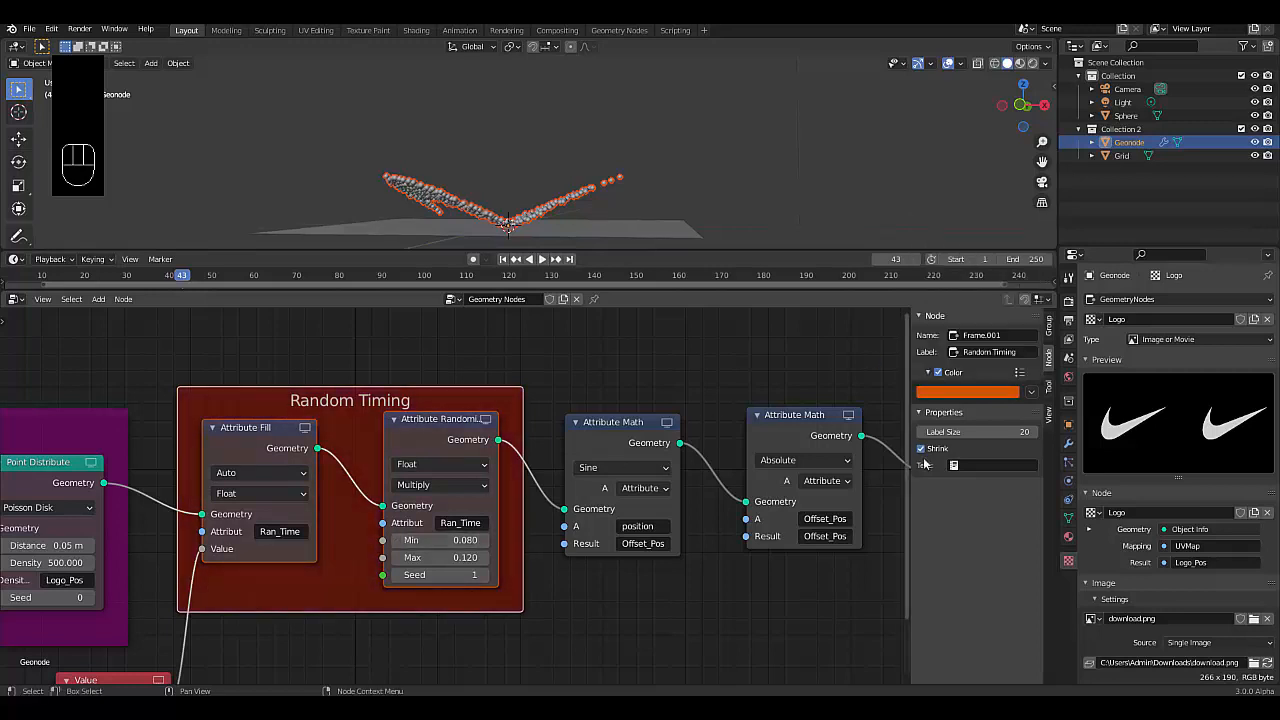
left_click(996, 438)
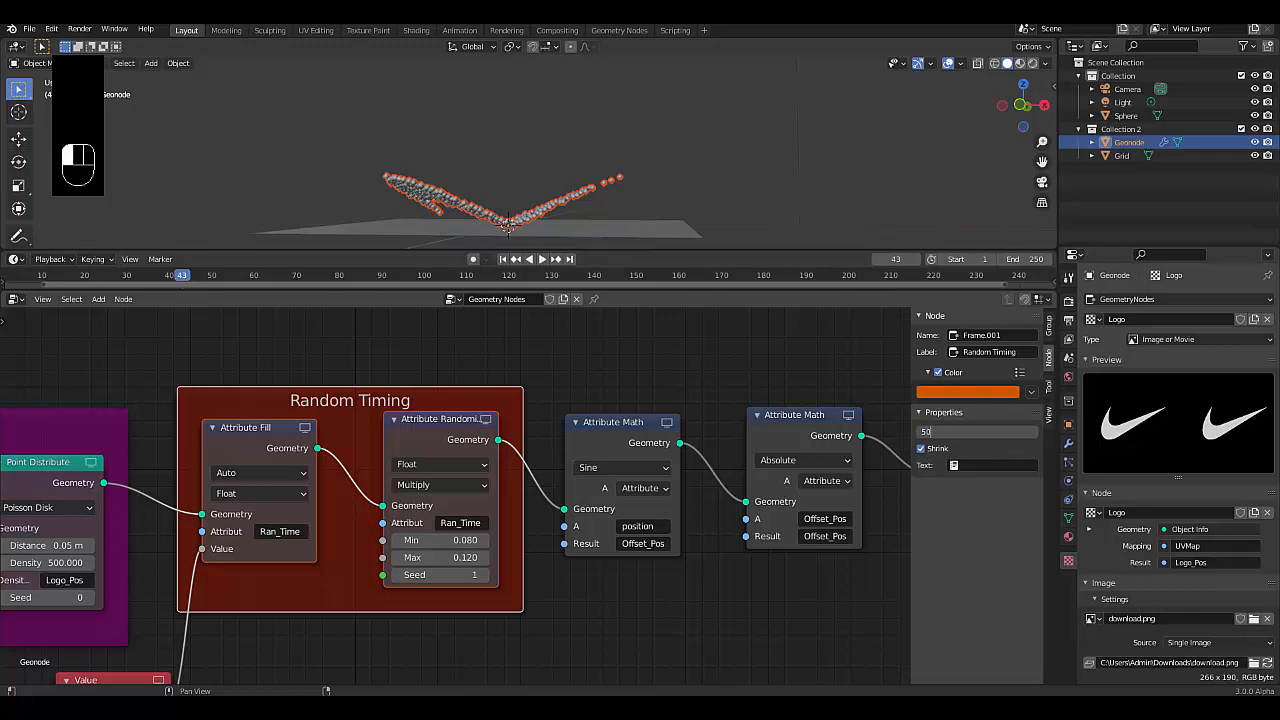
type("50")
key("Return")
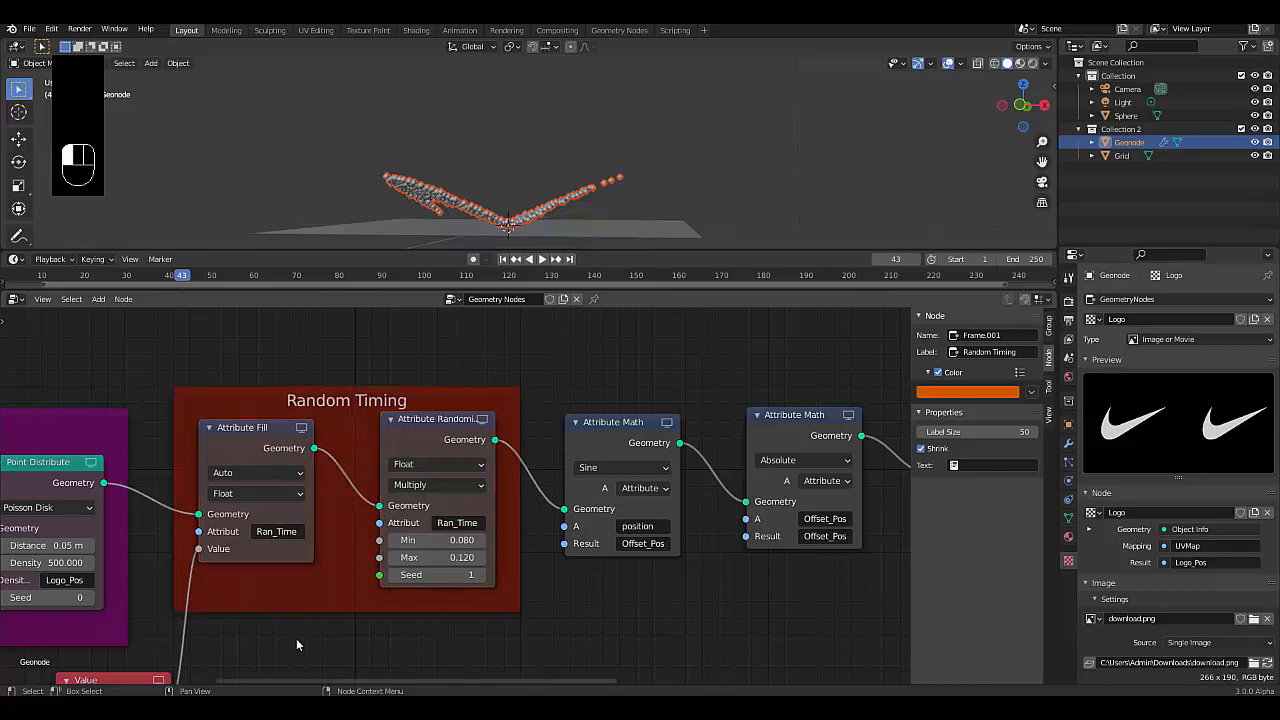
scroll(251, 580, "down", 2)
scroll(251, 570, "down", 3)
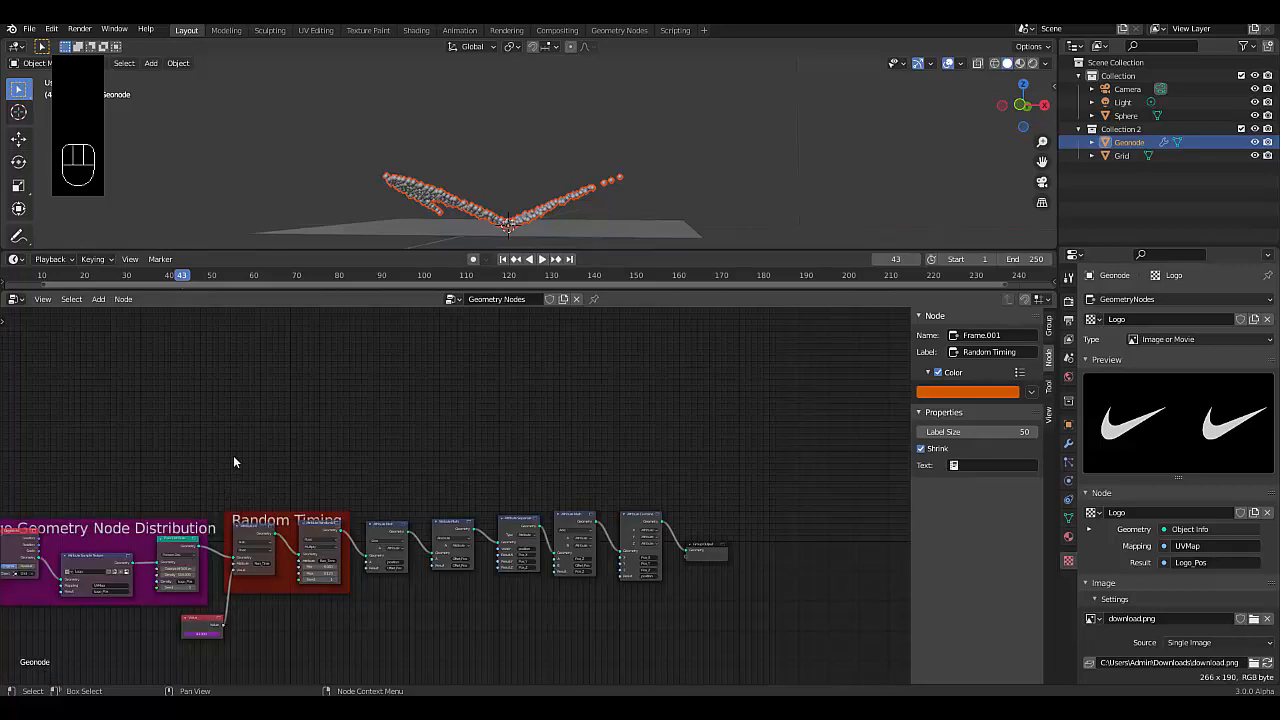
- Shift the Attribute Fill node and all downstream nodes away from the distribution frame, and place the Value node in the gap before Attribute Fill
left_click_drag(233, 455, 752, 589)
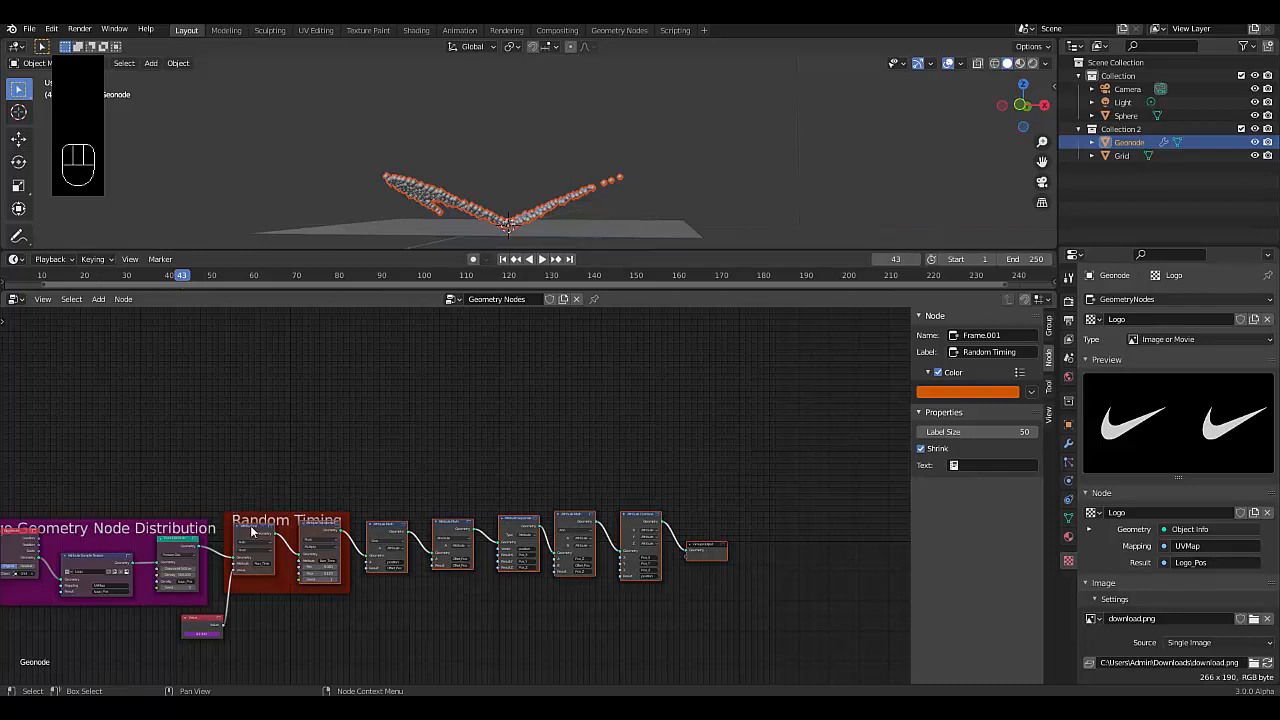
left_click_drag(251, 530, 378, 531)
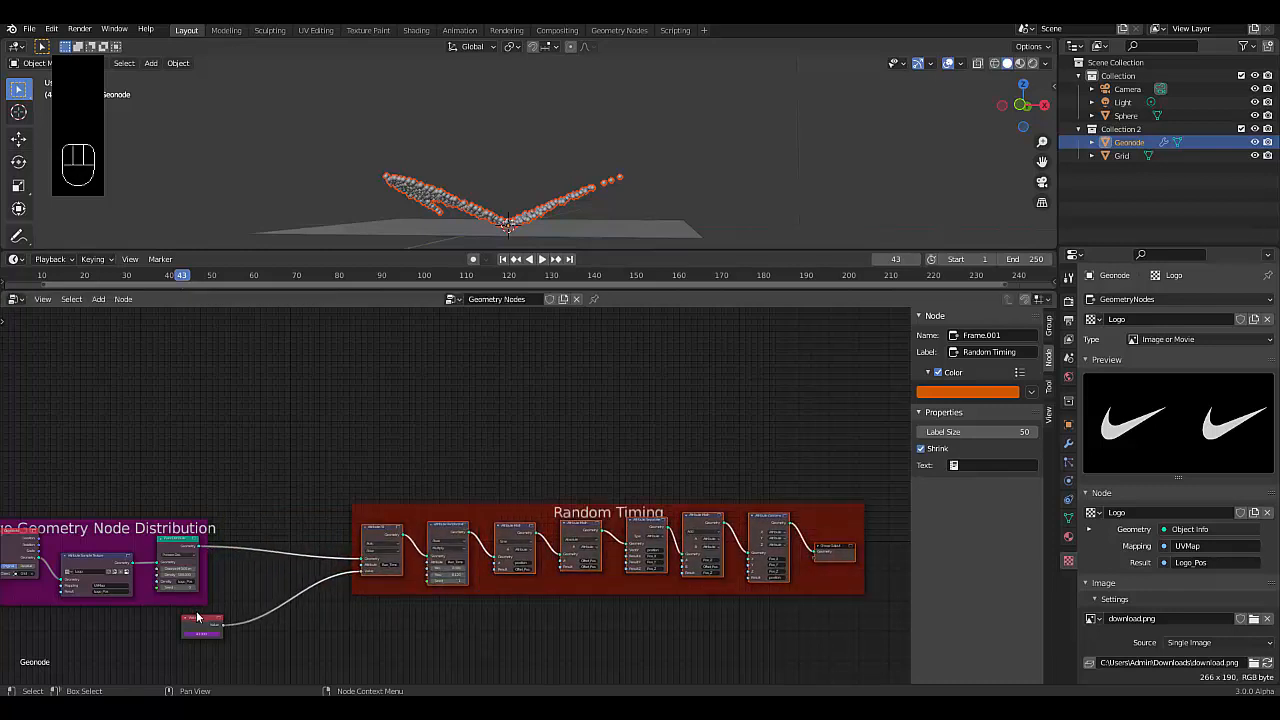
left_click_drag(197, 627, 276, 588)
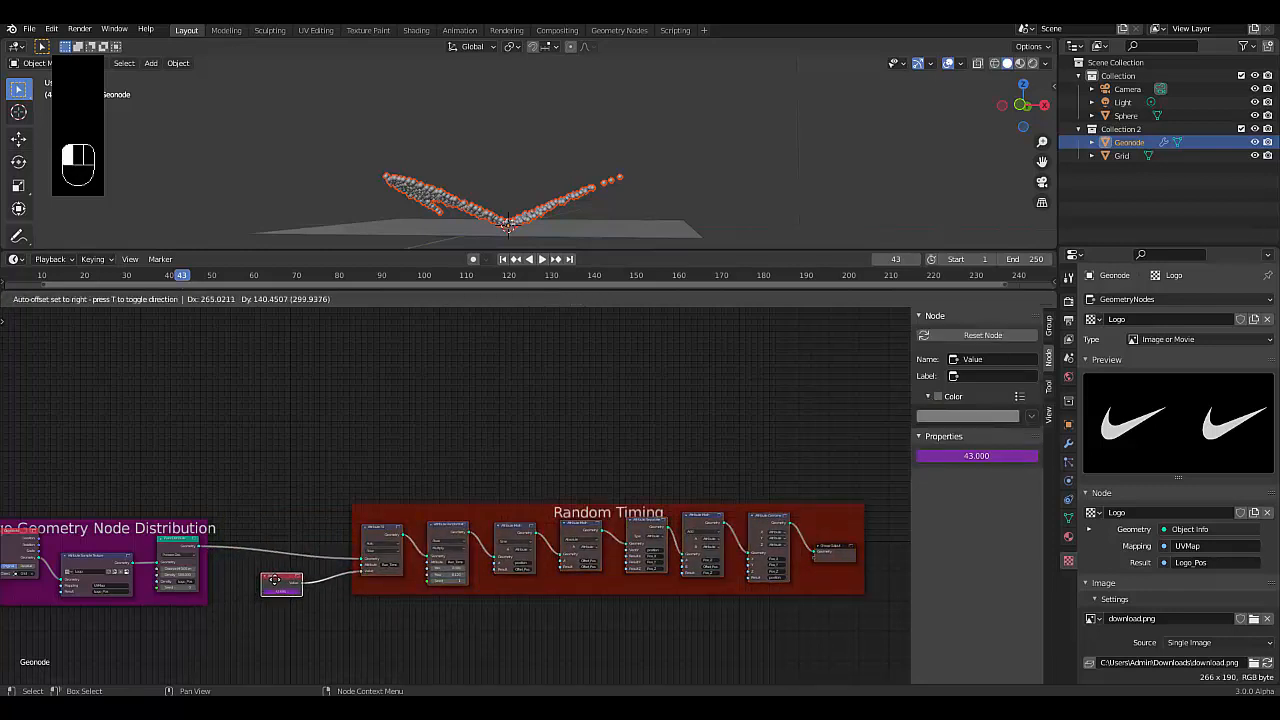
scroll(254, 503, "down", 1)
scroll(254, 503, "down", 1)
scroll(63, 510, "up", 2)
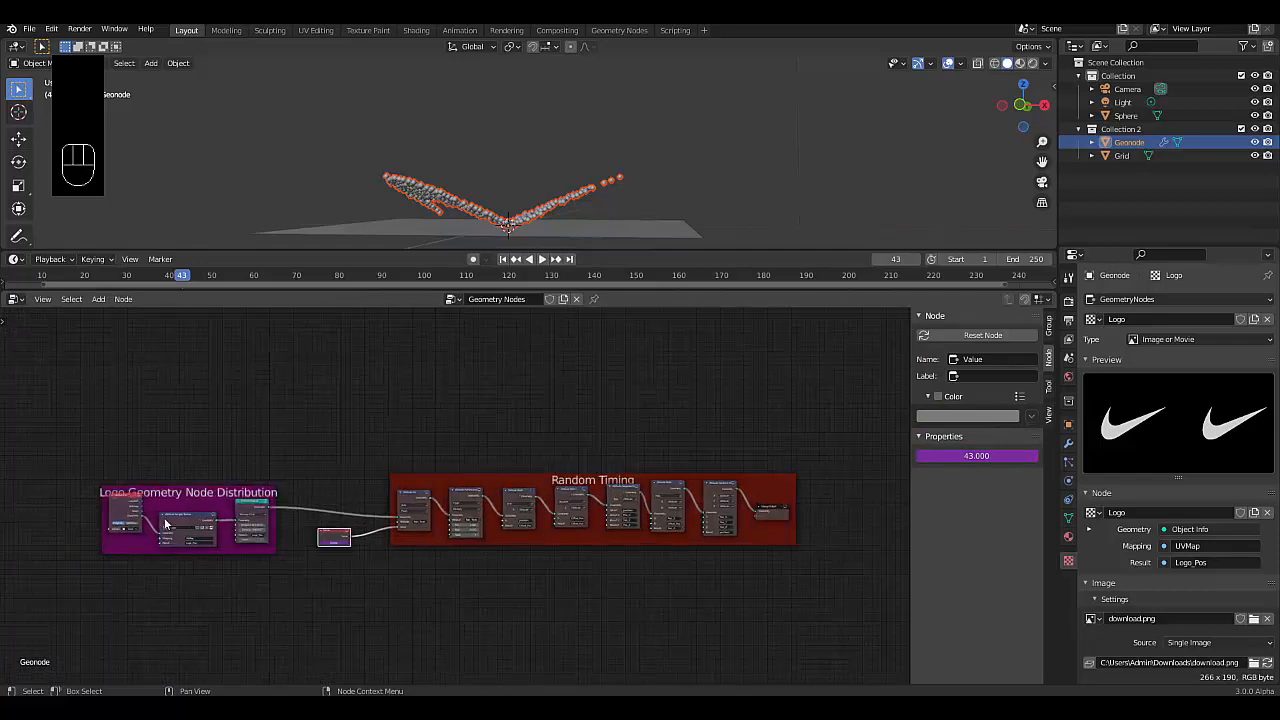
- Move the Object Info node up and farther from the Attribute Sample Texture node within the Logo Geometry Node Distribution frame
left_click(122, 510)
left_click_drag(122, 510, 26, 468)
scroll(455, 535, "up", 4)
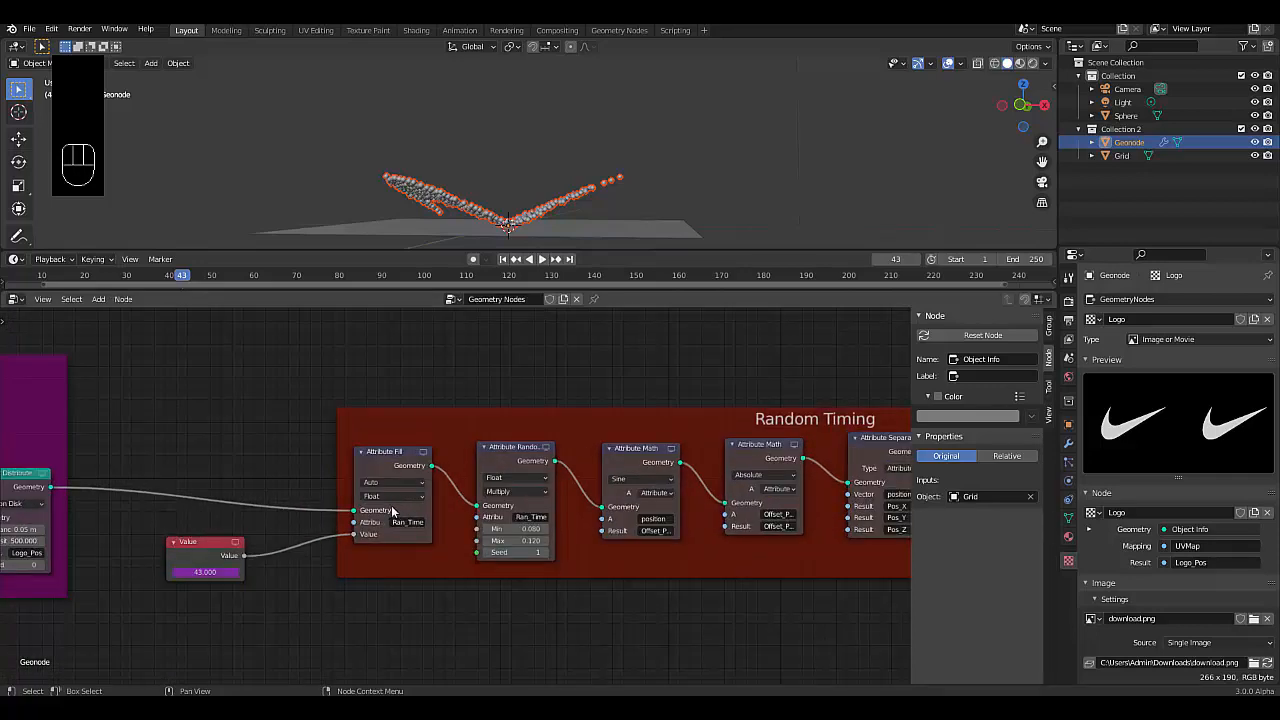
- Delete the Random Timing frame that encloses all the downstream nodes, keeping the nodes themselves
scroll(278, 510, "down", 2)
scroll(477, 545, "down", 2)
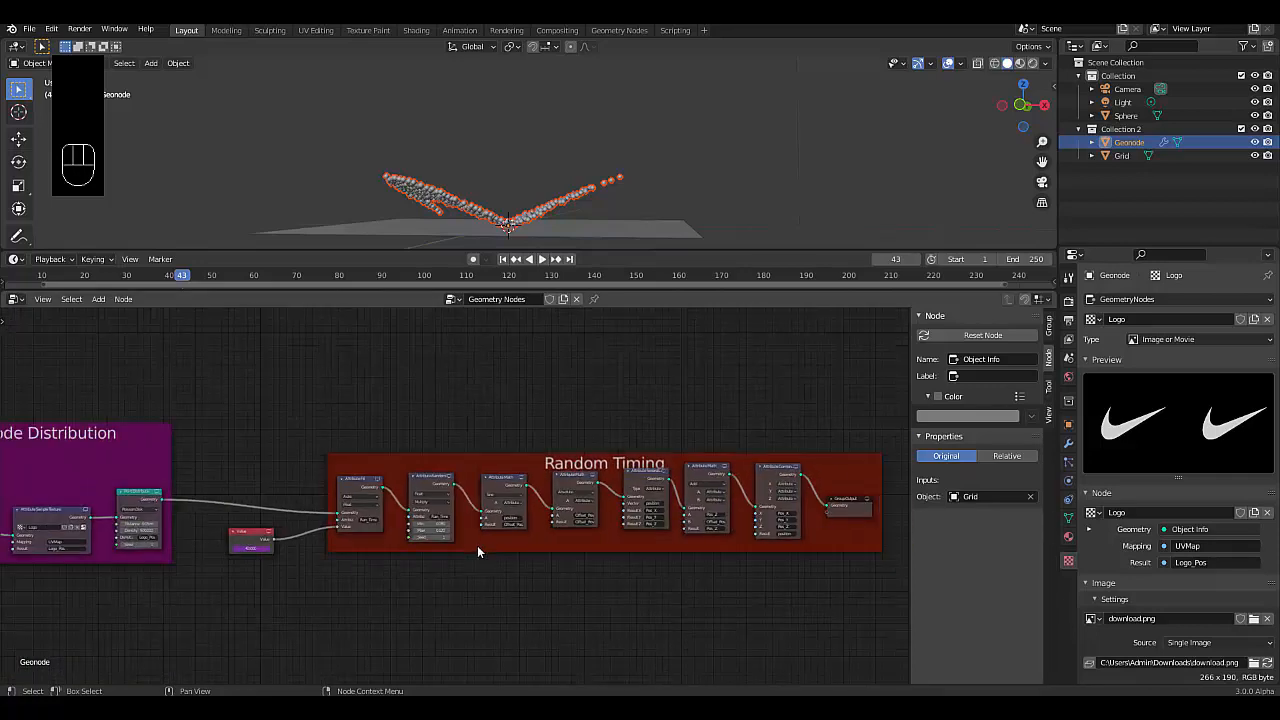
scroll(700, 540, "up", 2)
left_click(702, 548)
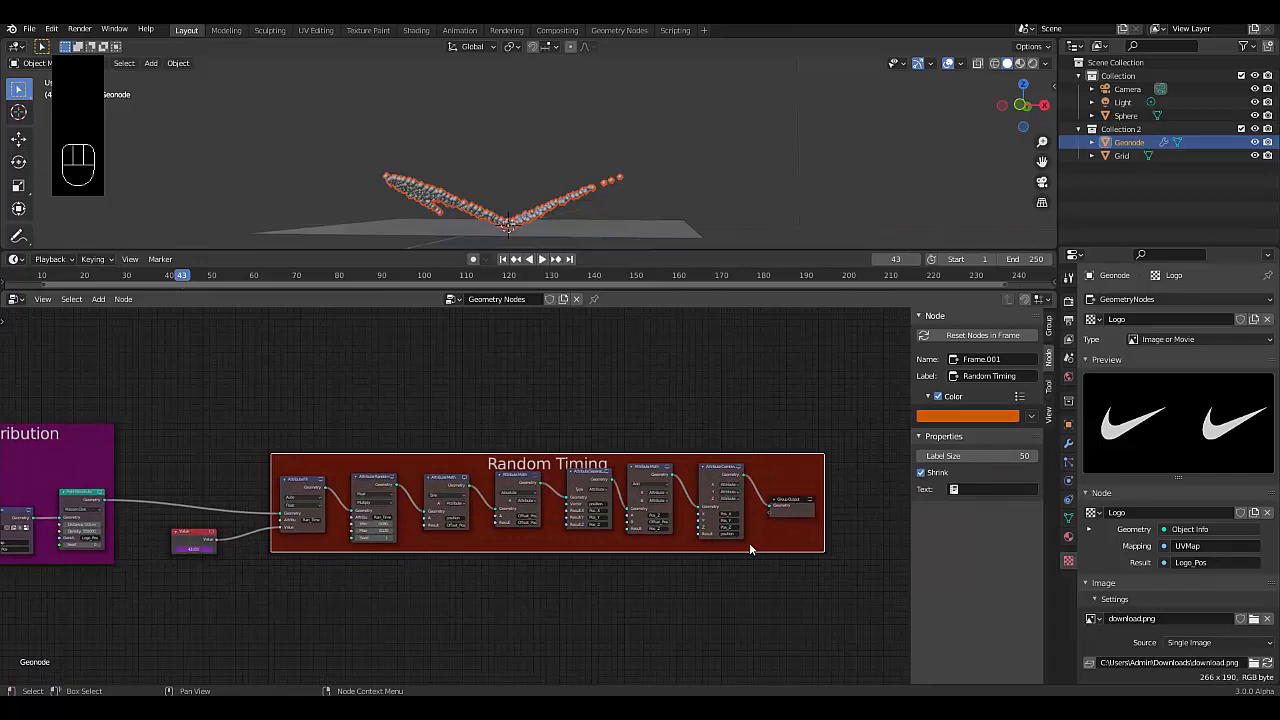
key("x")
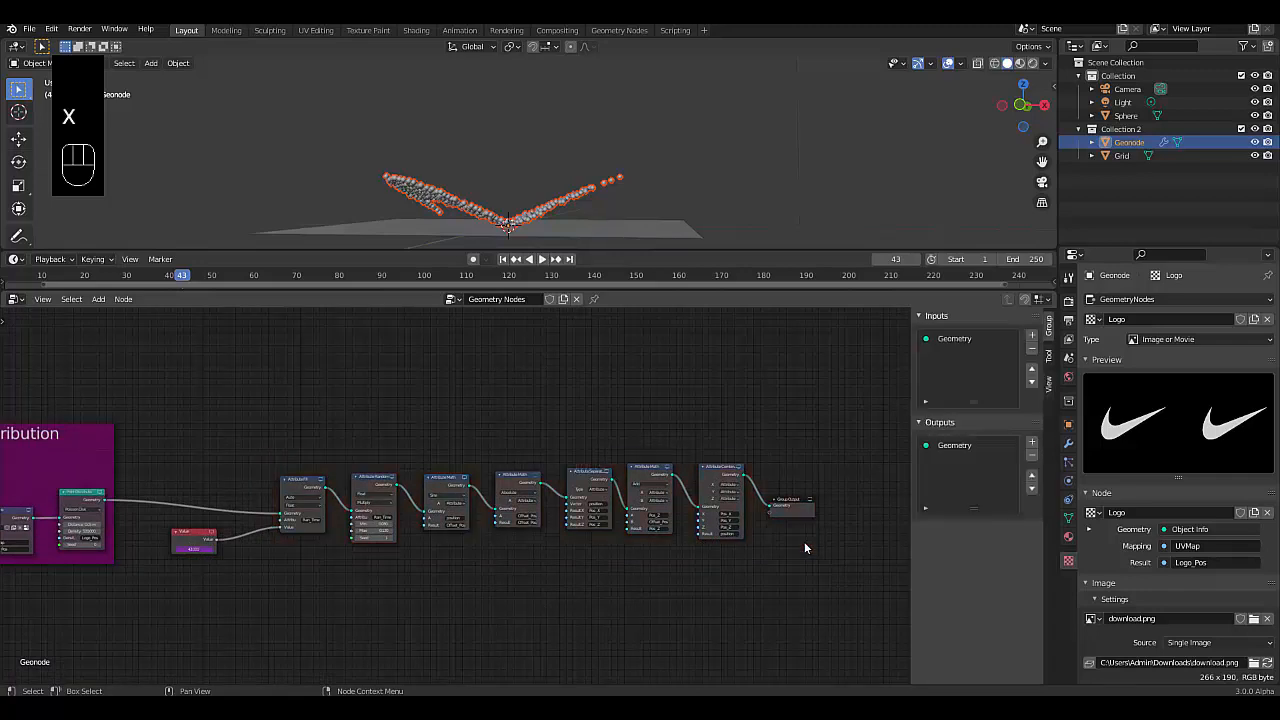
- Group only the Attribute Fill and Attribute Randomize nodes in a new frame labelled "random timing"
scroll(314, 539, "up", 4)
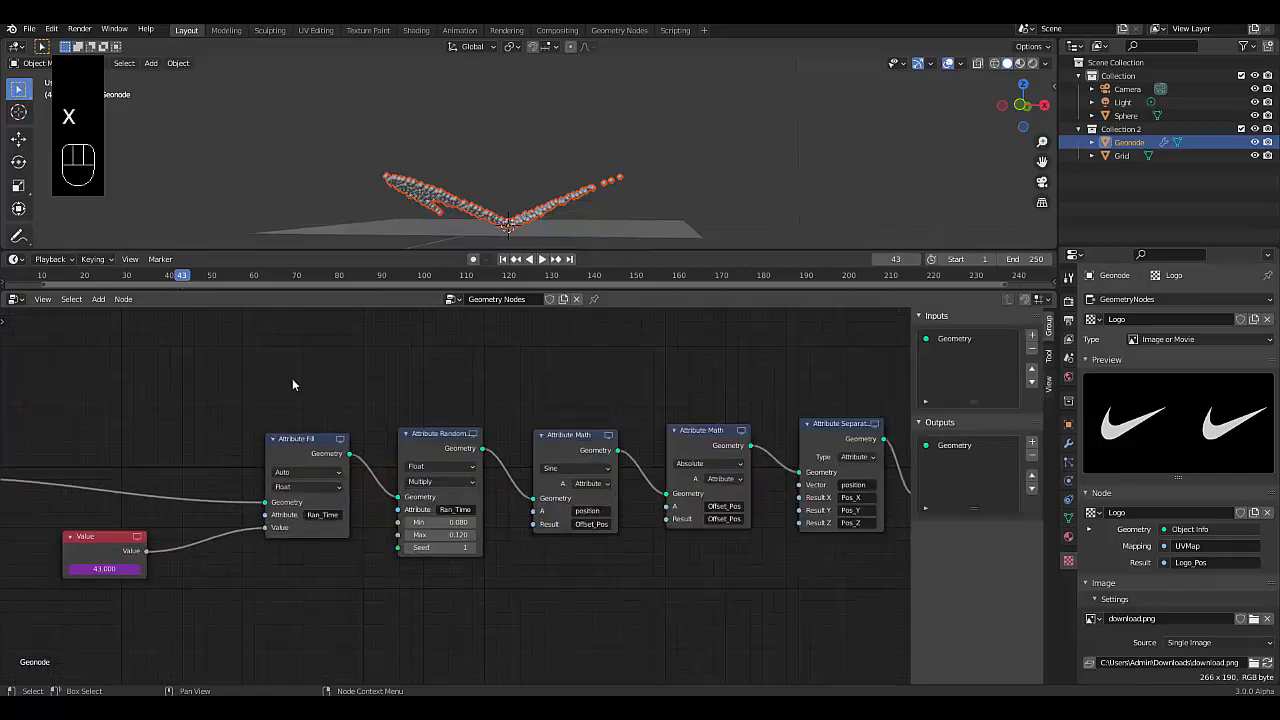
left_click_drag(292, 385, 472, 622)
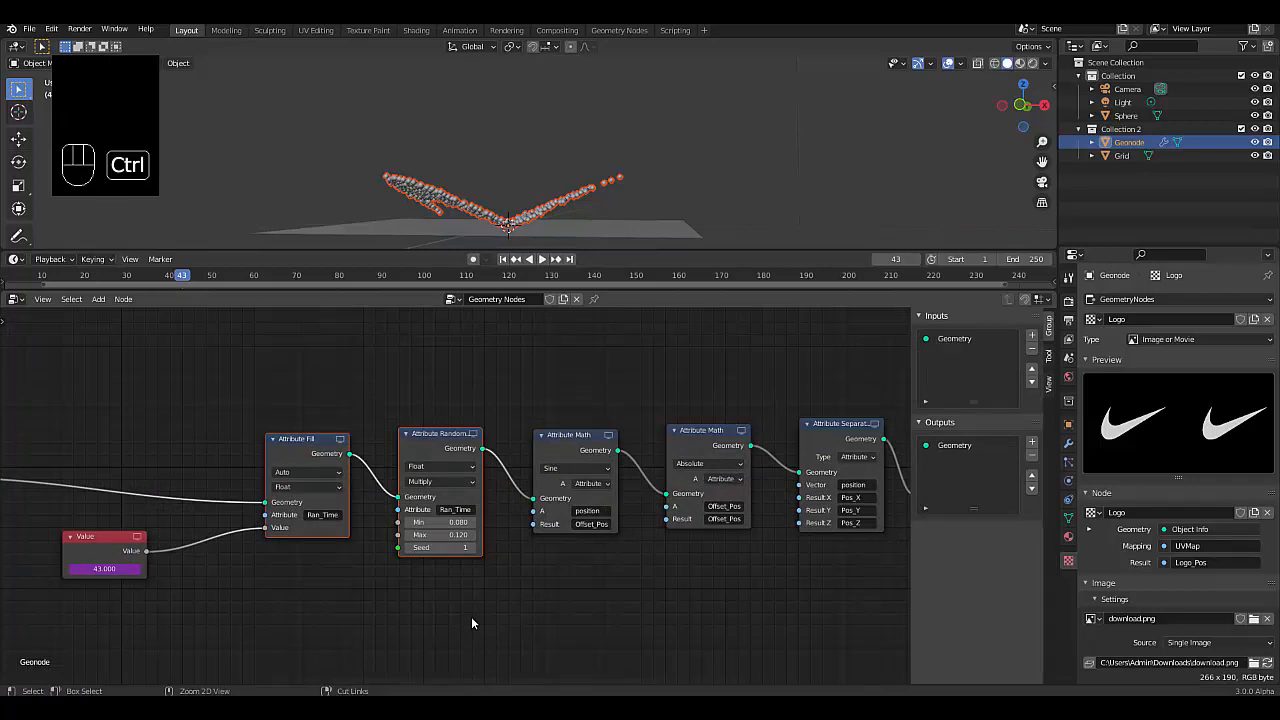
key("ctrl+j")
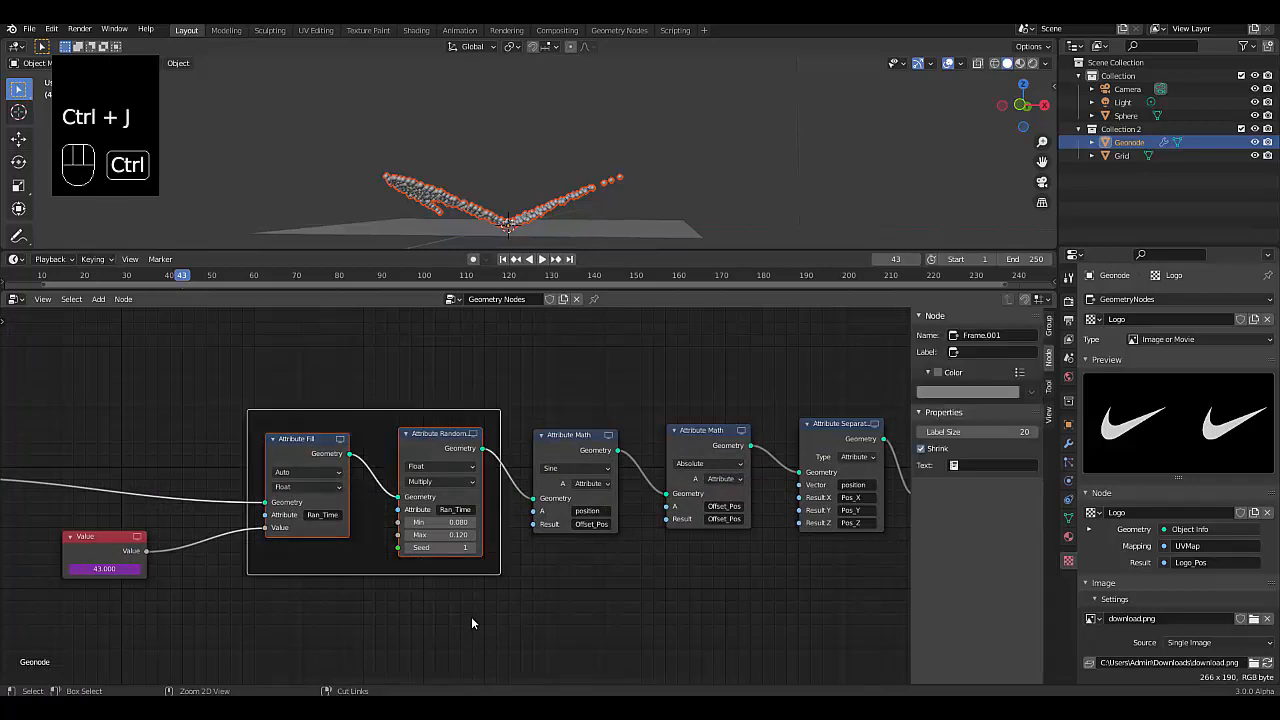
left_click(972, 354)
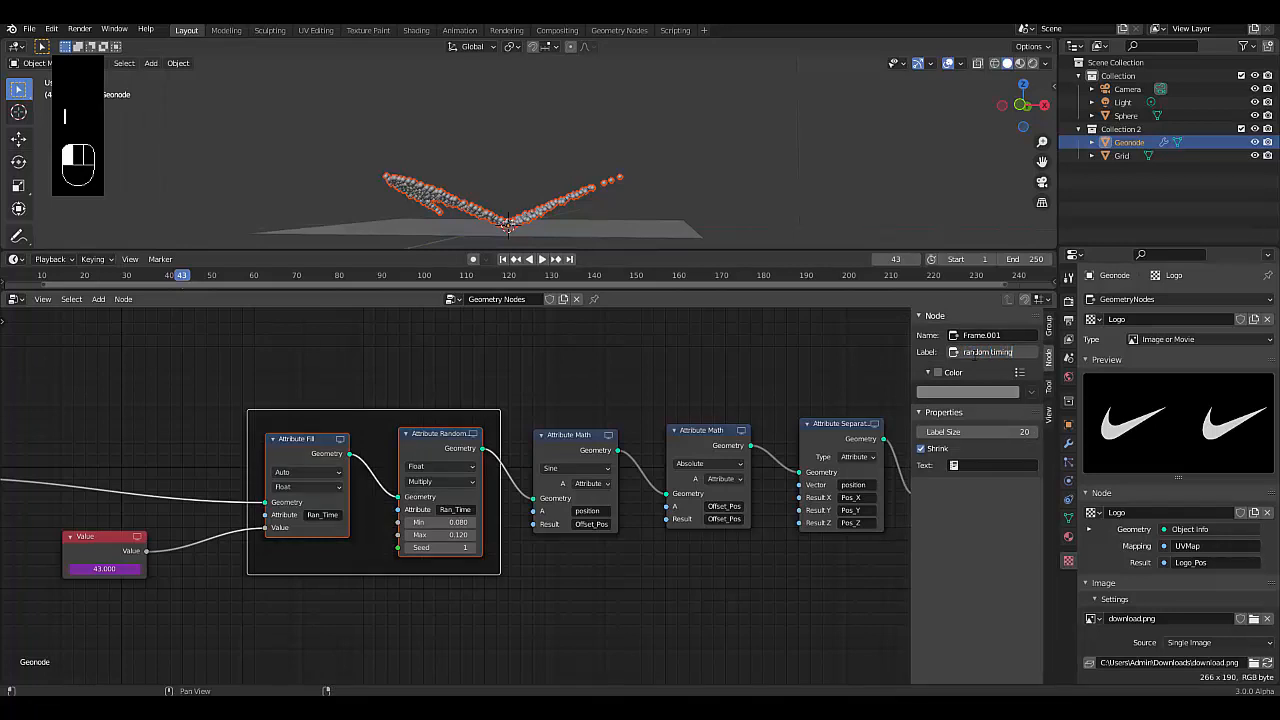
key("Return")
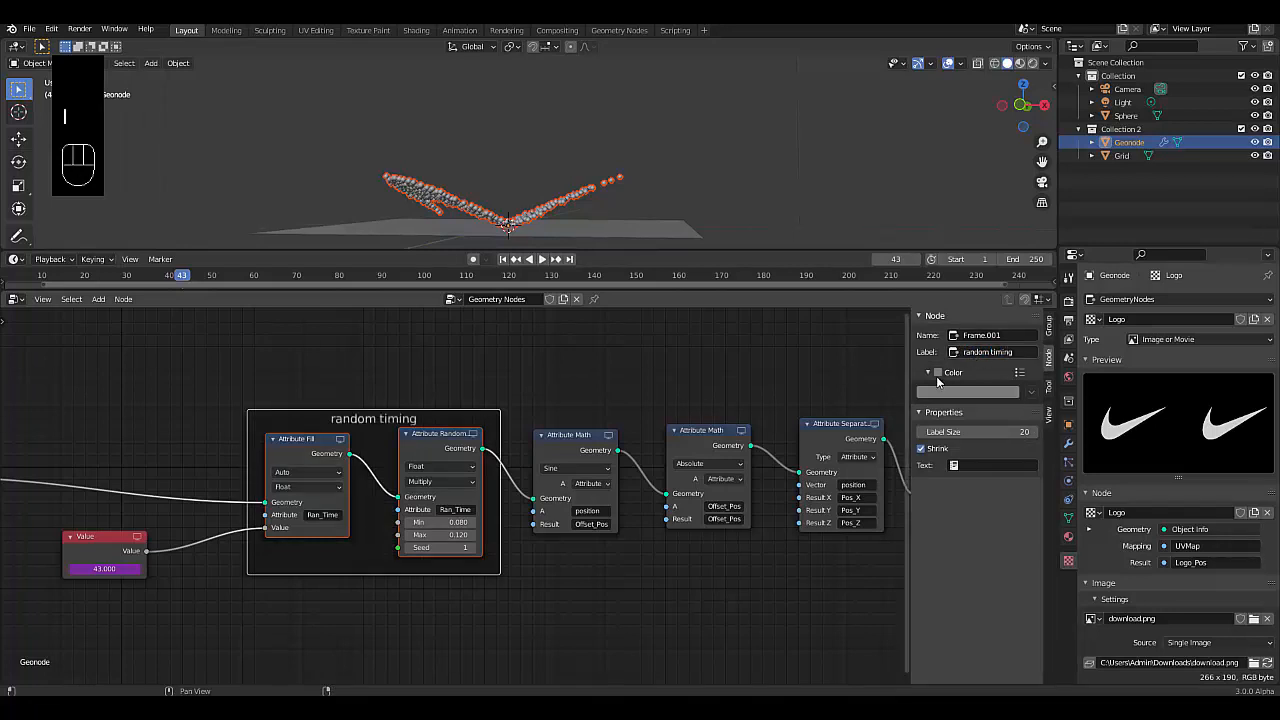
- Give the random timing frame a custom orange color and set its label size to 50
left_click(938, 372)
left_click(951, 392)
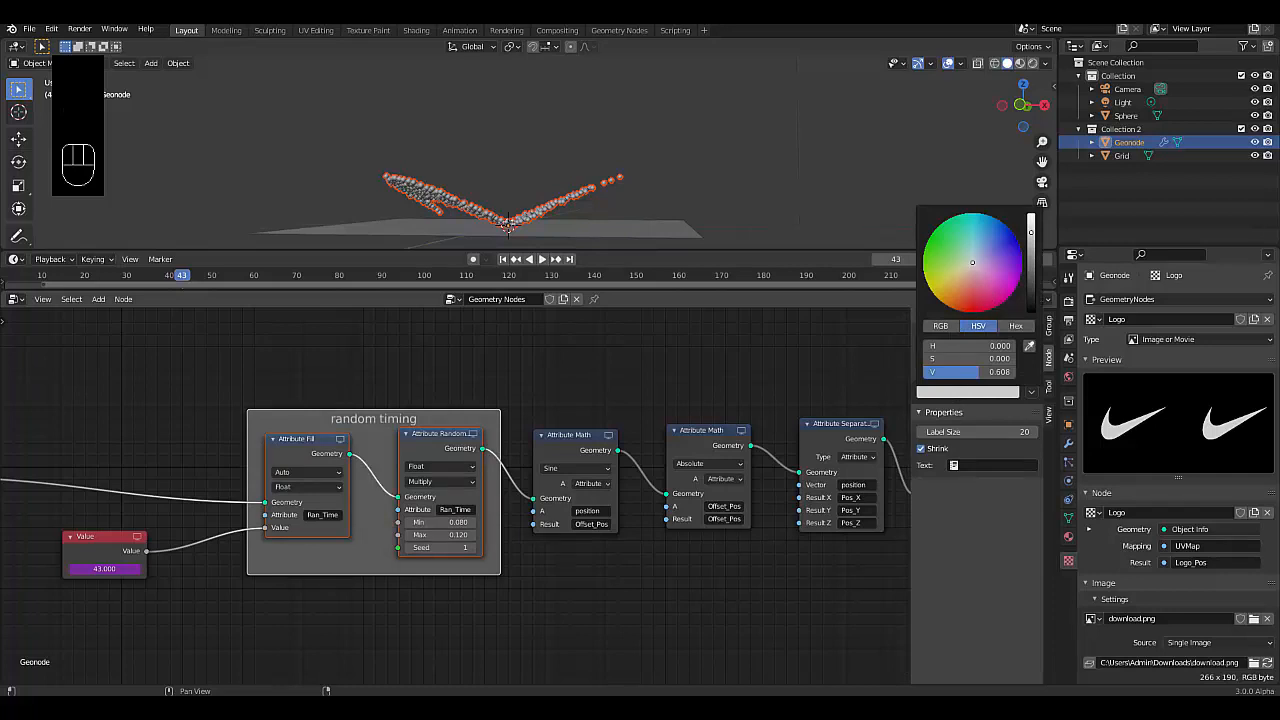
left_click_drag(972, 262, 943, 301)
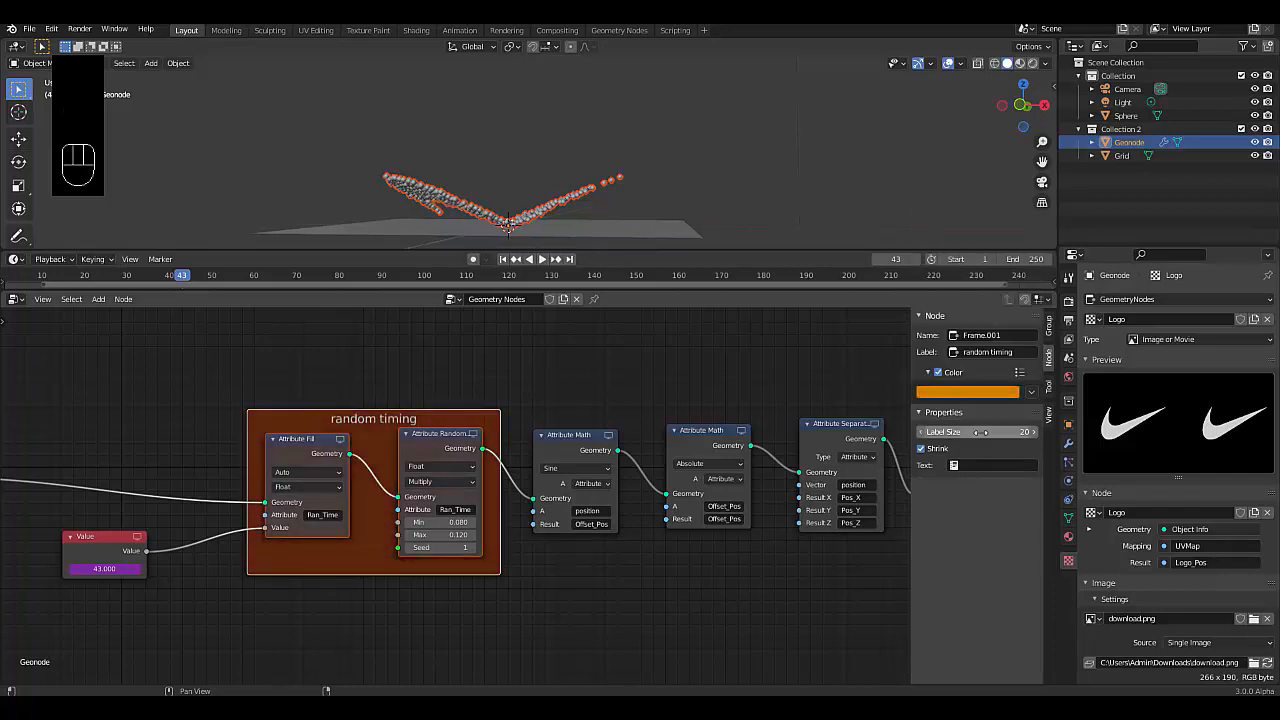
left_click(983, 432)
type("50")
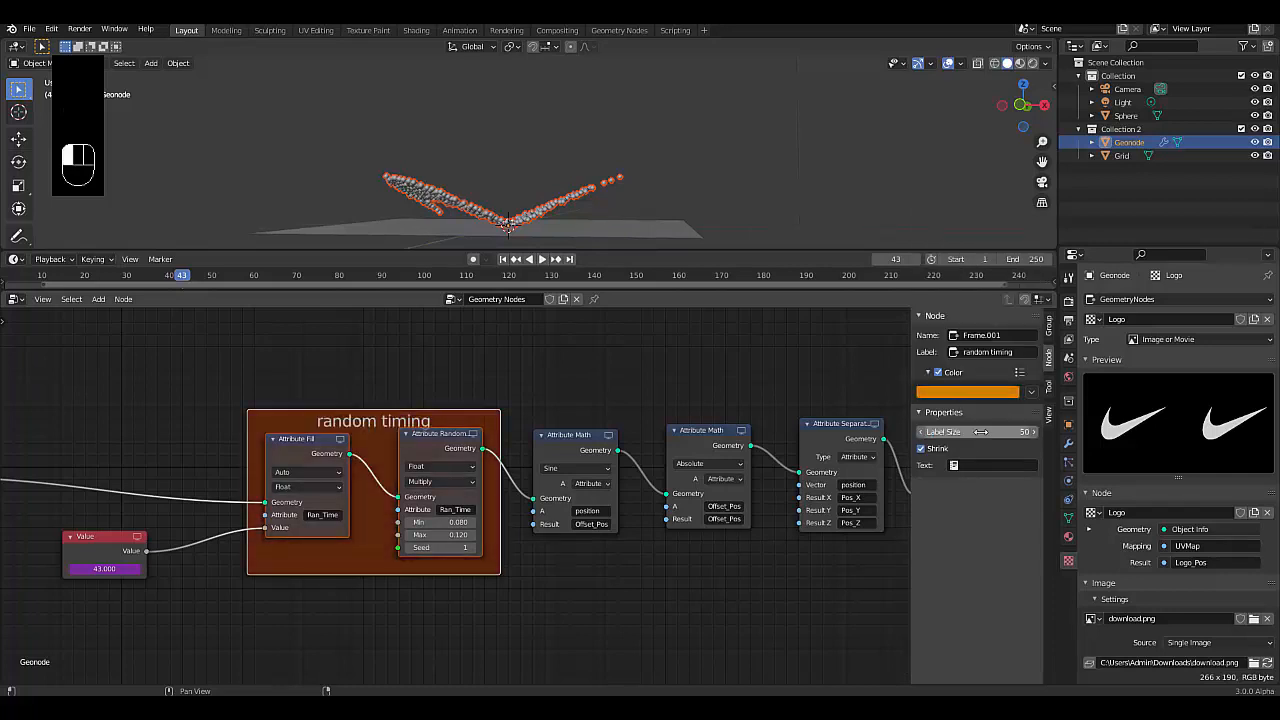
key("Return")
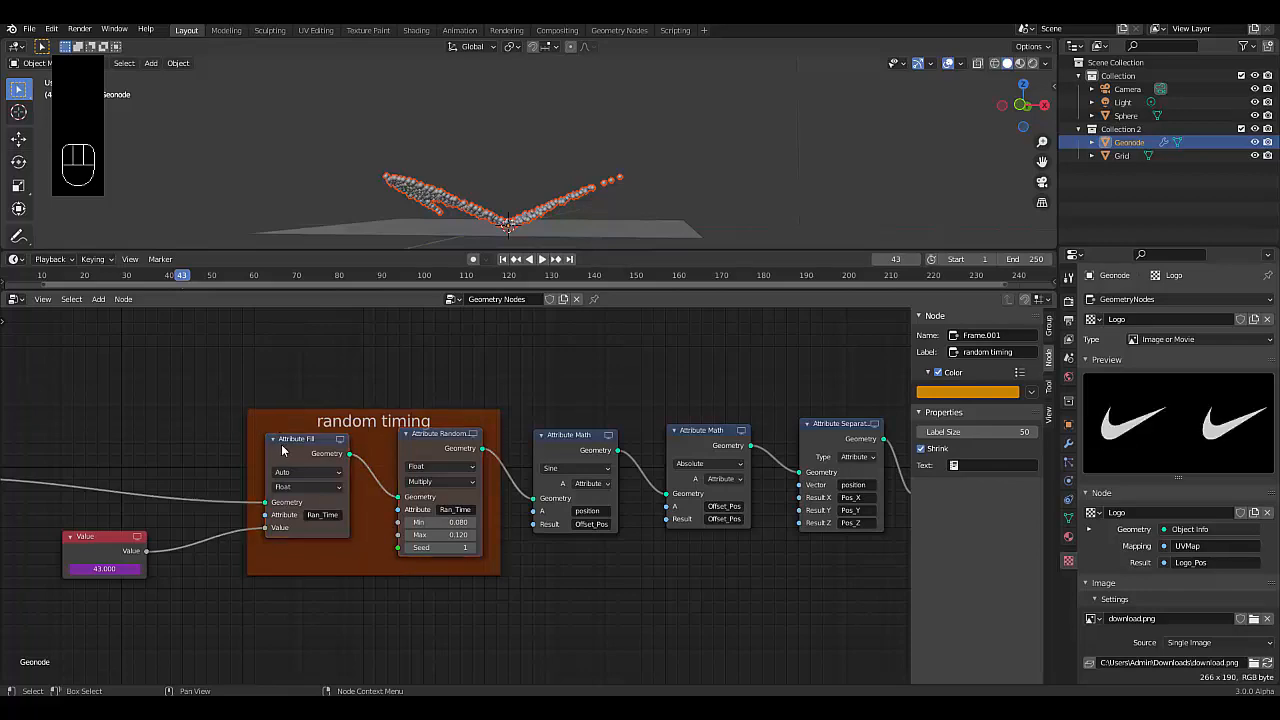
- Move Attribute Fill up and away from Attribute Randomize, and reposition the Value node just outside the random timing frame
left_click_drag(282, 443, 189, 392)
scroll(133, 491, "down", 3)
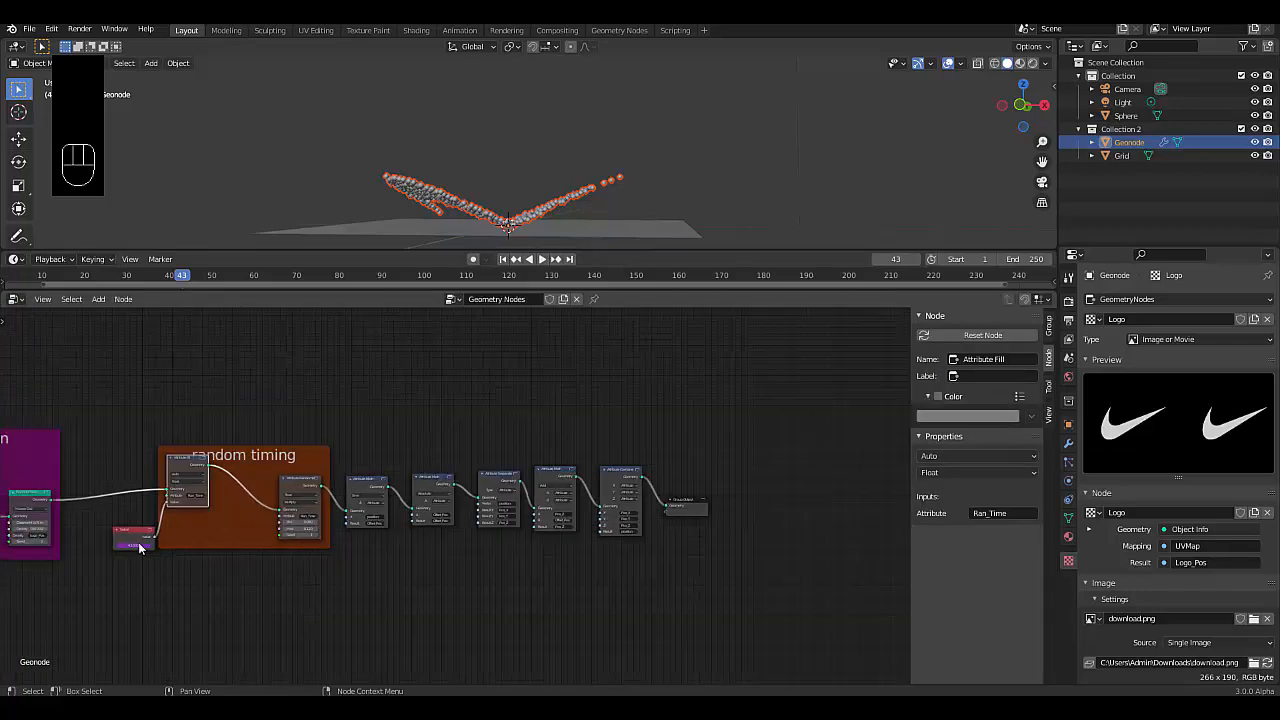
left_click_drag(134, 527, 121, 507)
- Enclose the Value node, the random timing frame and the attribute nodes up to Attribute Combine XYZ in one outer frame, excluding Group Output
left_click_drag(104, 376, 786, 642)
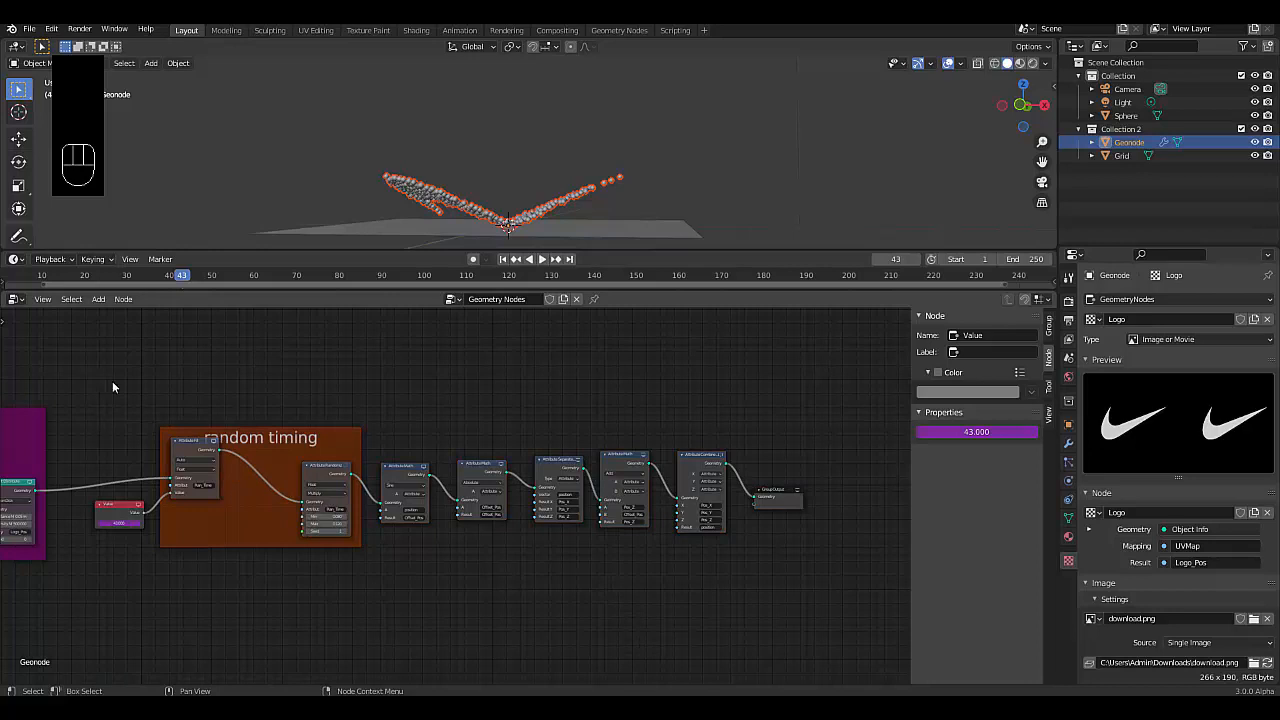
left_click_drag(96, 378, 696, 590)
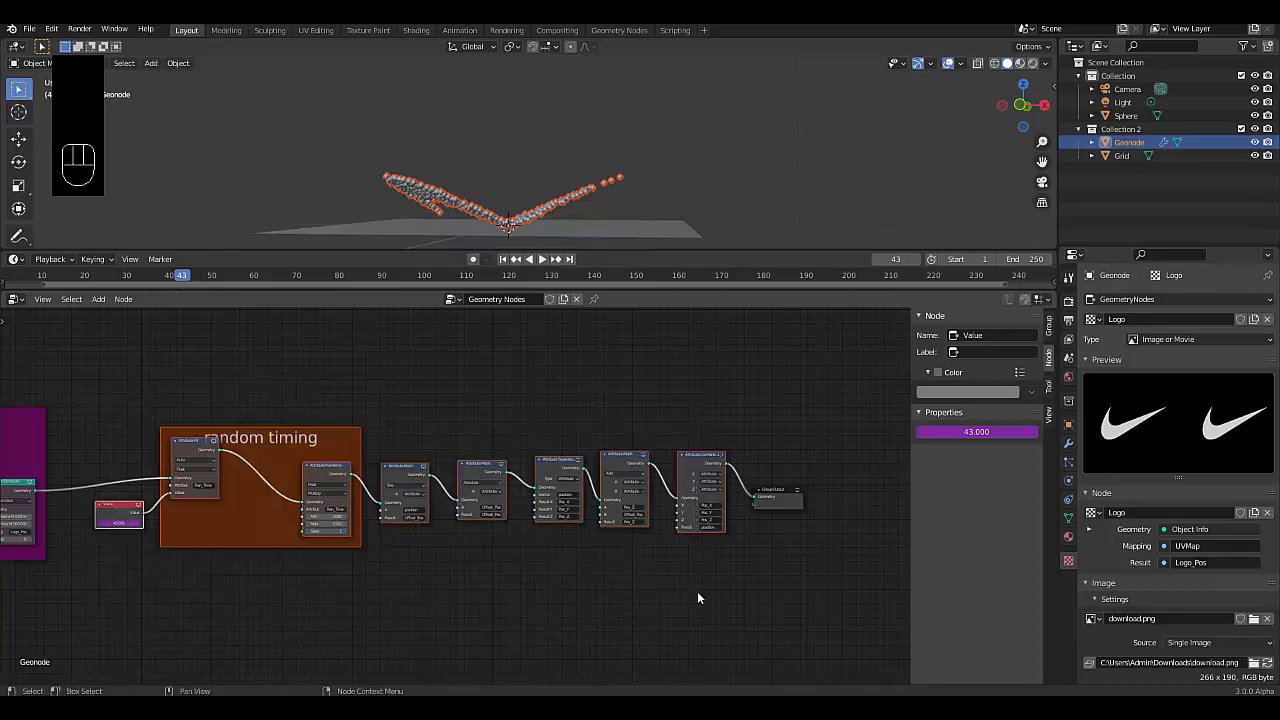
key("ctrl+j")
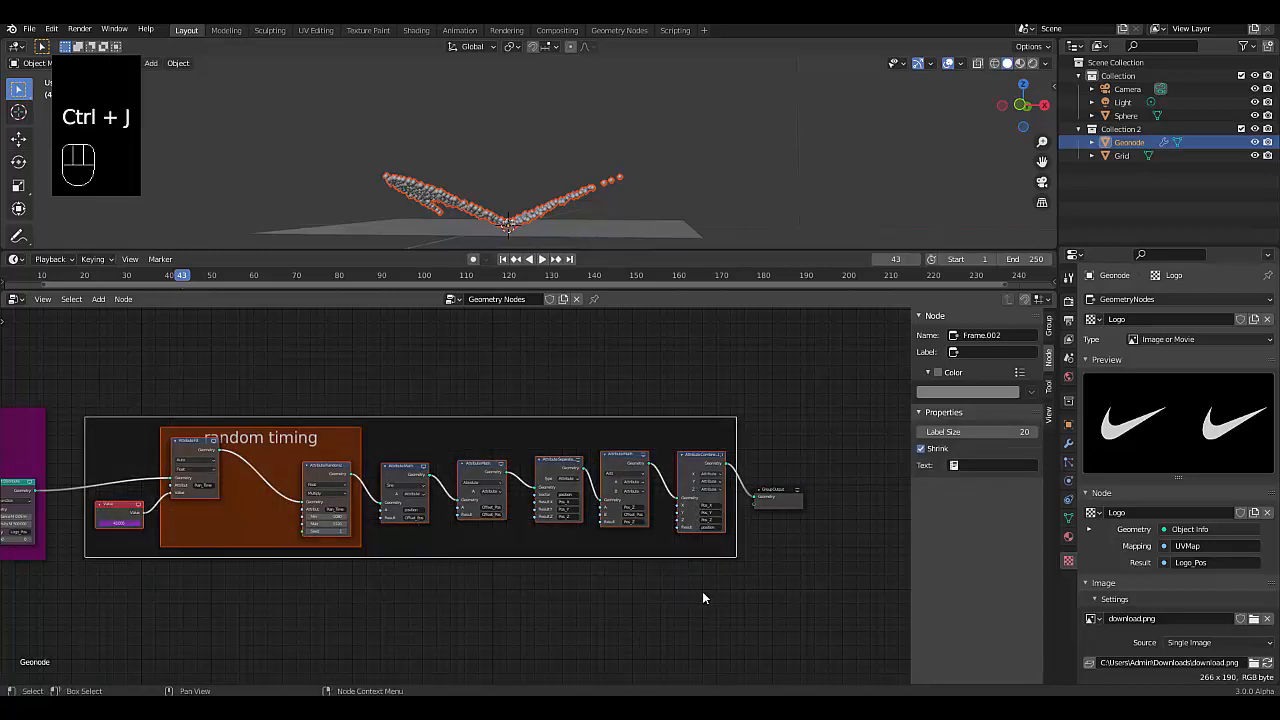
- Enable a custom color on the new outer frame and set it to blue, hue about 0.597 and saturation 1.000
left_click(938, 372)
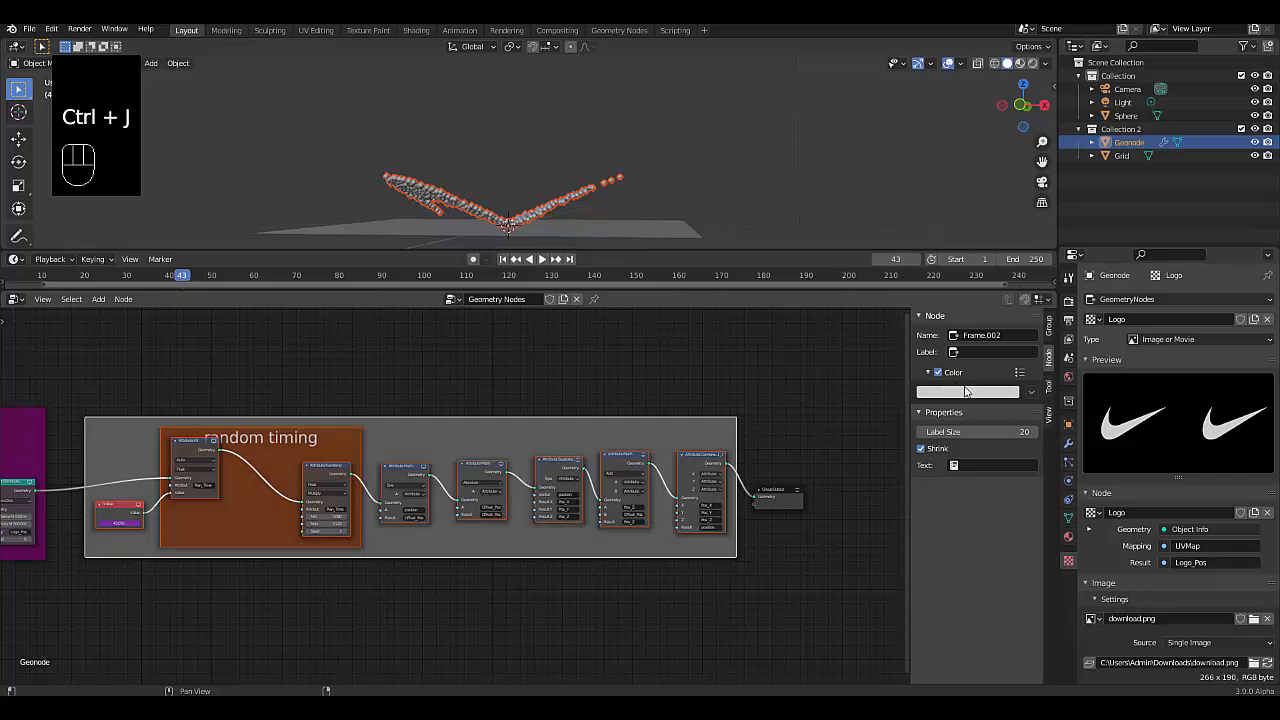
left_click(958, 396)
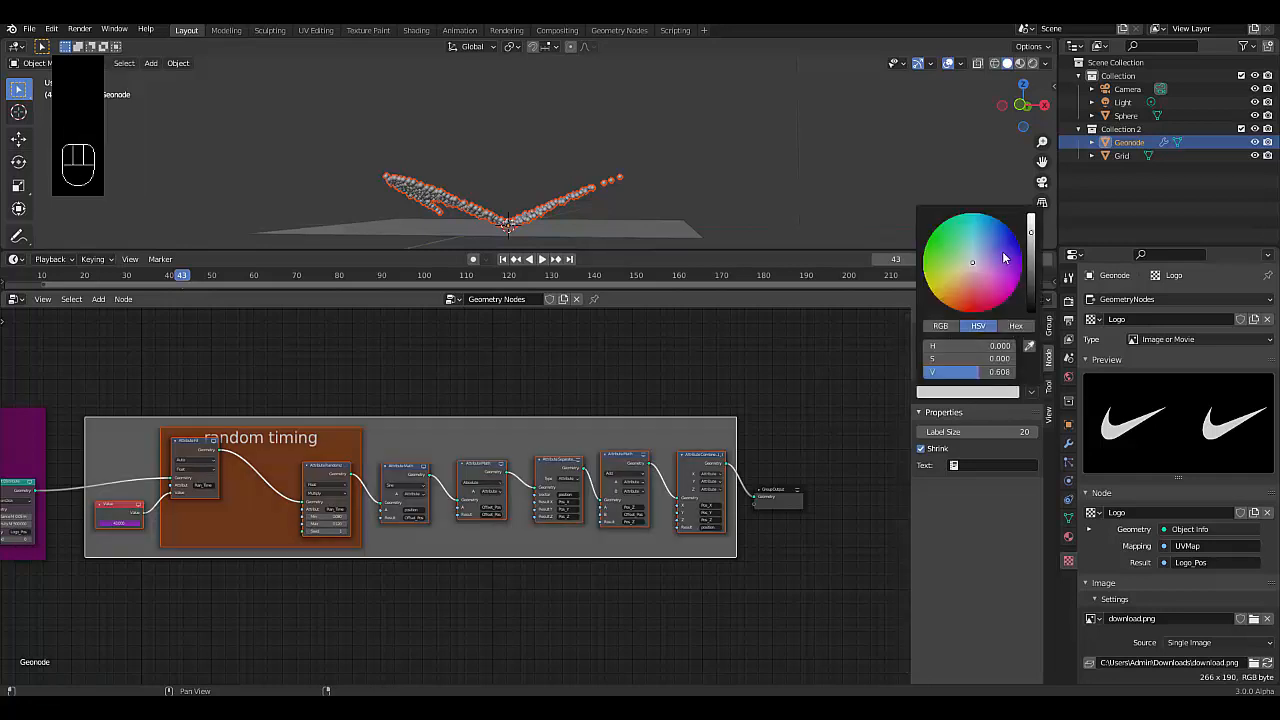
left_click(981, 216)
left_click_drag(981, 216, 989, 215)
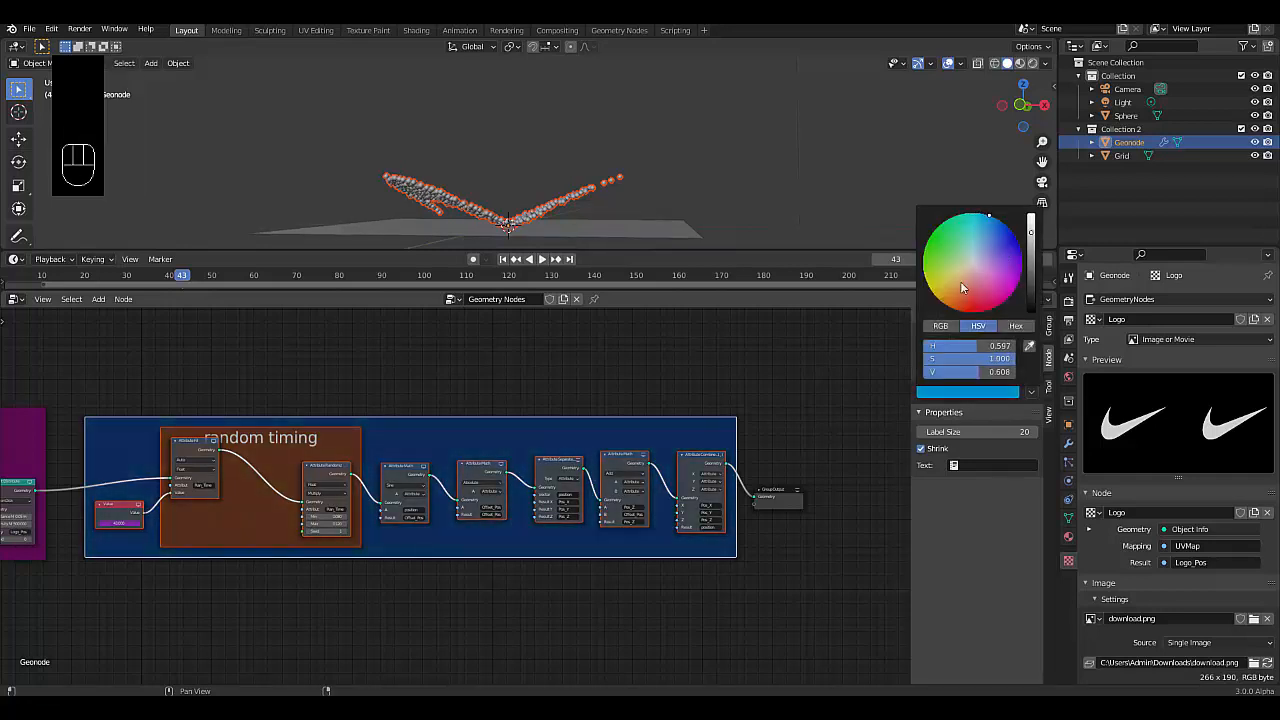
- Label the blue frame "Bounce effect" and set its label size to 50
left_click(975, 353)
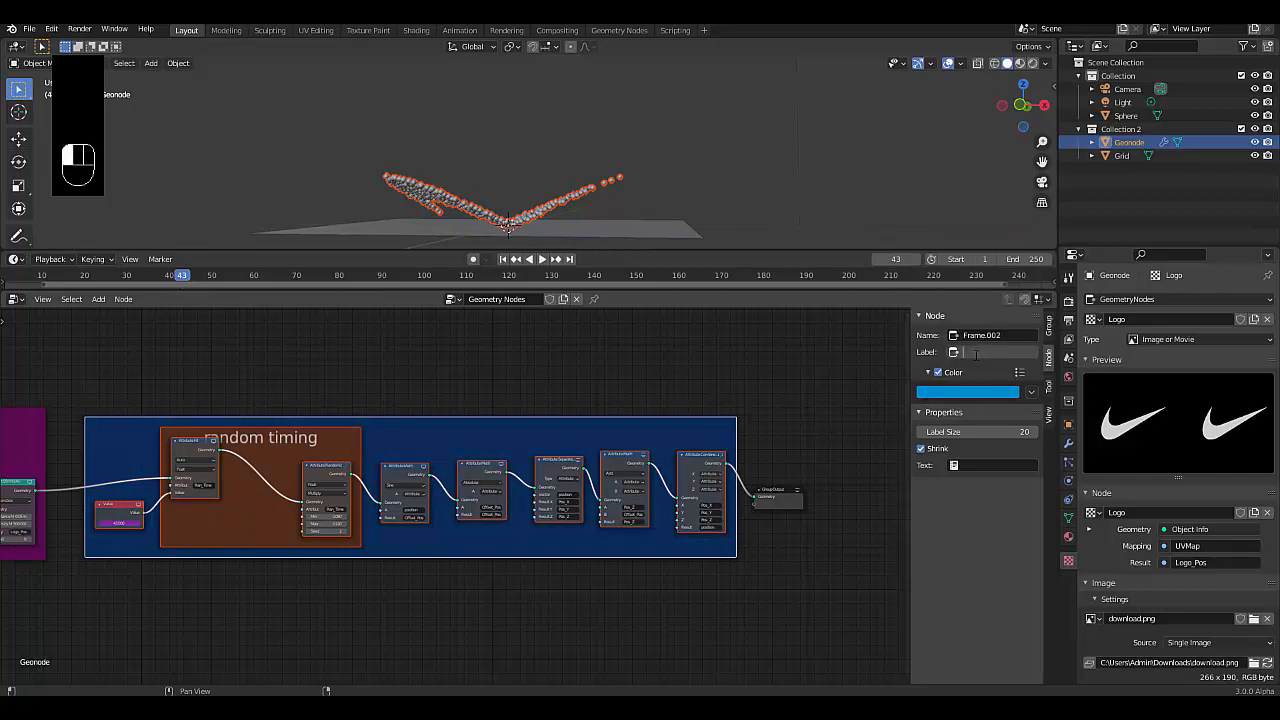
type("Bounce effect")
key("Return")
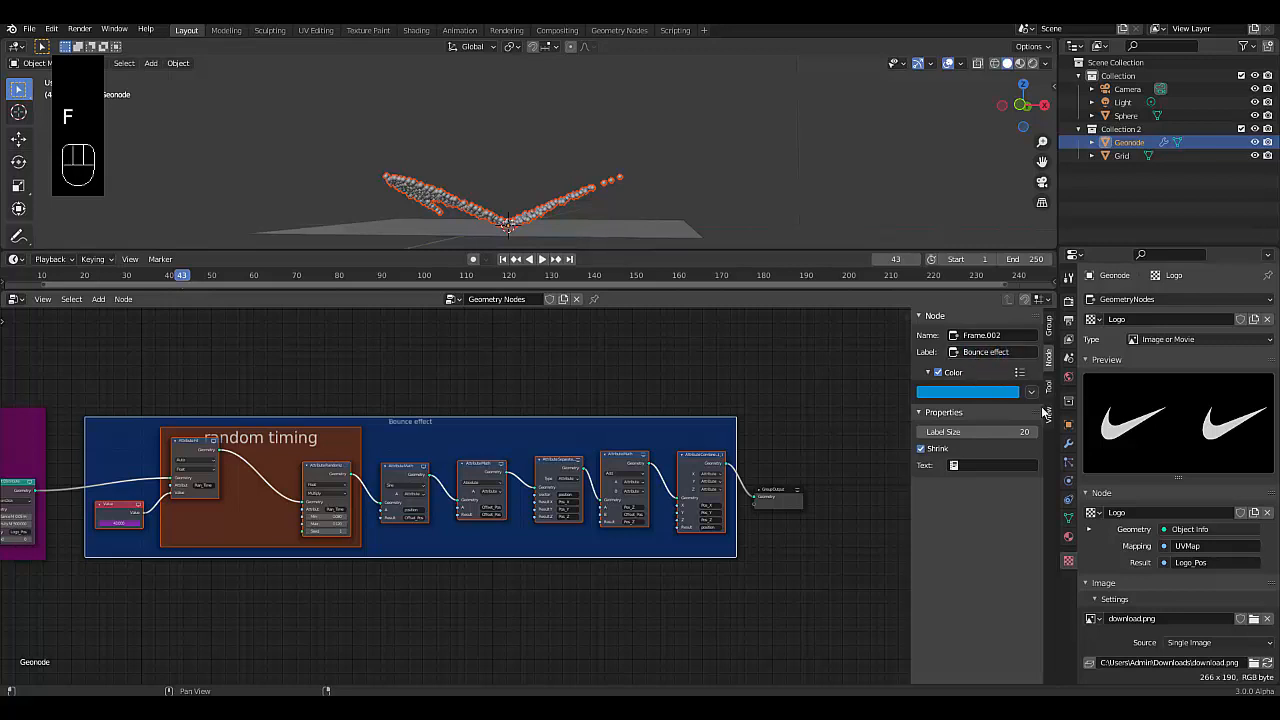
left_click(1014, 436)
type("50")
key("Return")
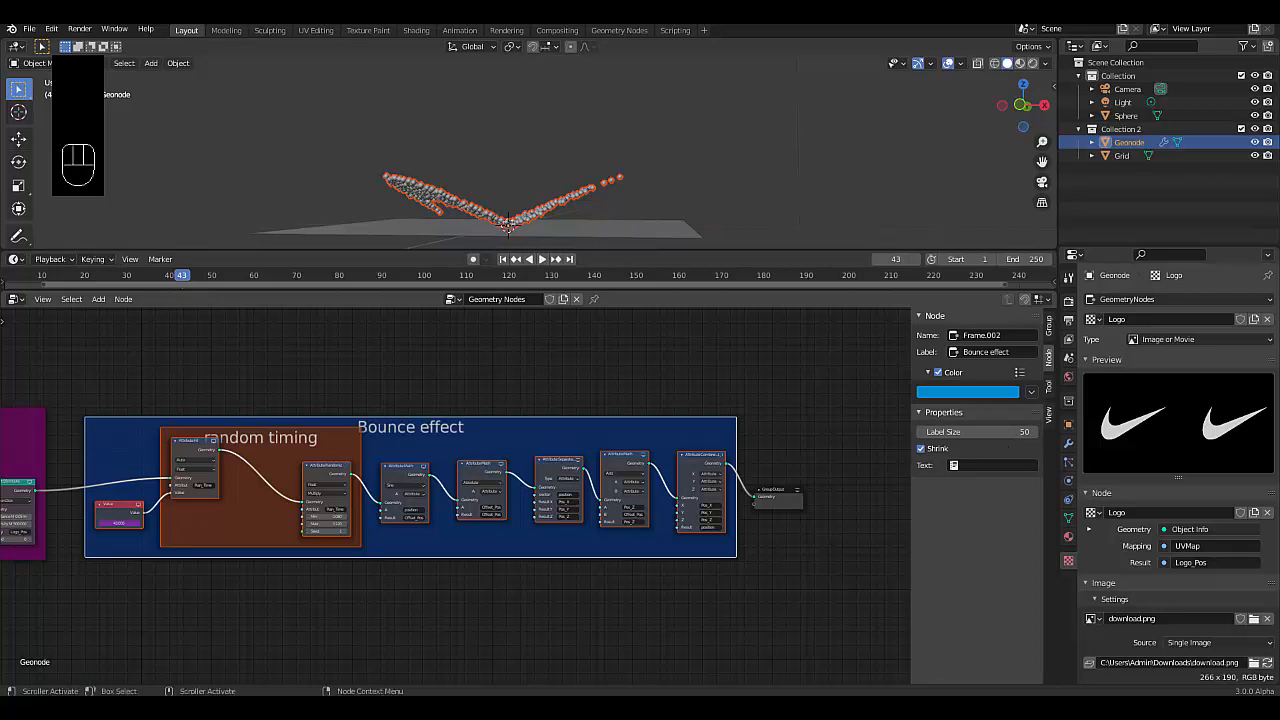
- Move the random timing frame upward inside the Bounce effect frame, clear of the Value node
scroll(242, 570, "up", 2)
left_click(282, 523)
left_click_drag(286, 520, 264, 434)
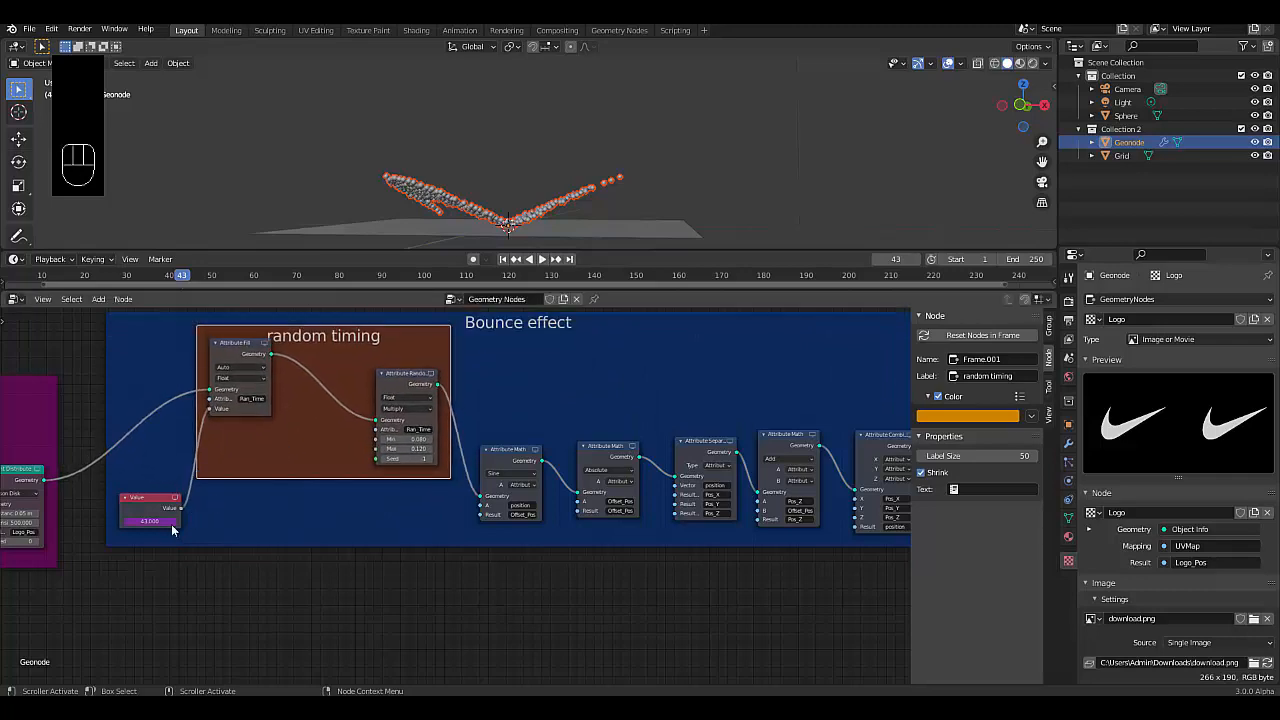
- Try a Float input type with A set to 6.200 on the Sine Attribute Math node
scroll(160, 534, "down", 3)
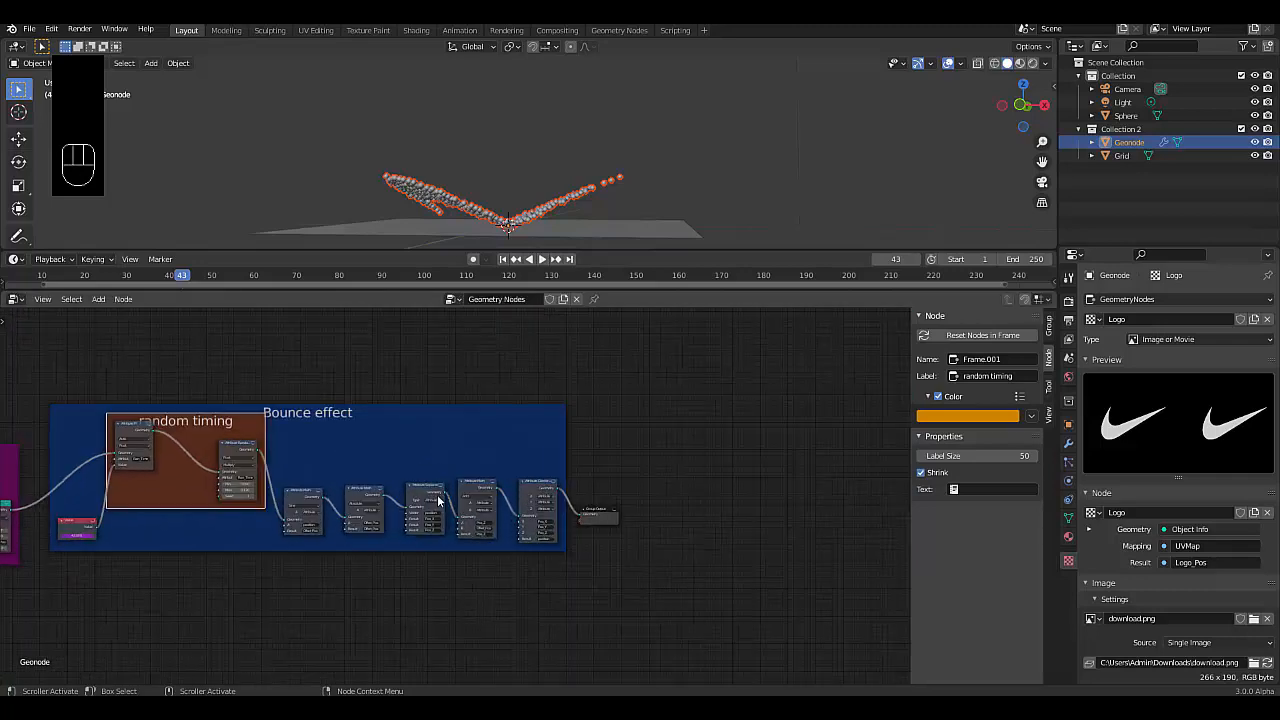
scroll(437, 500, "up", 4)
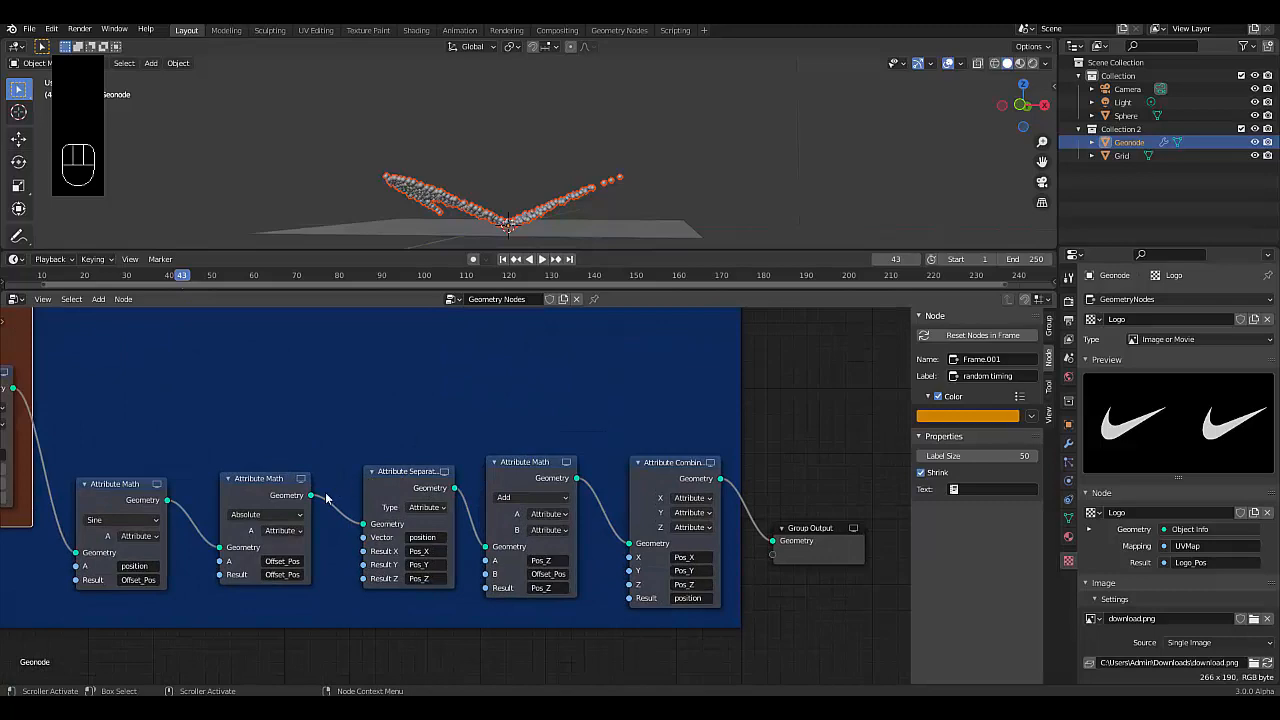
scroll(130, 523, "up", 4)
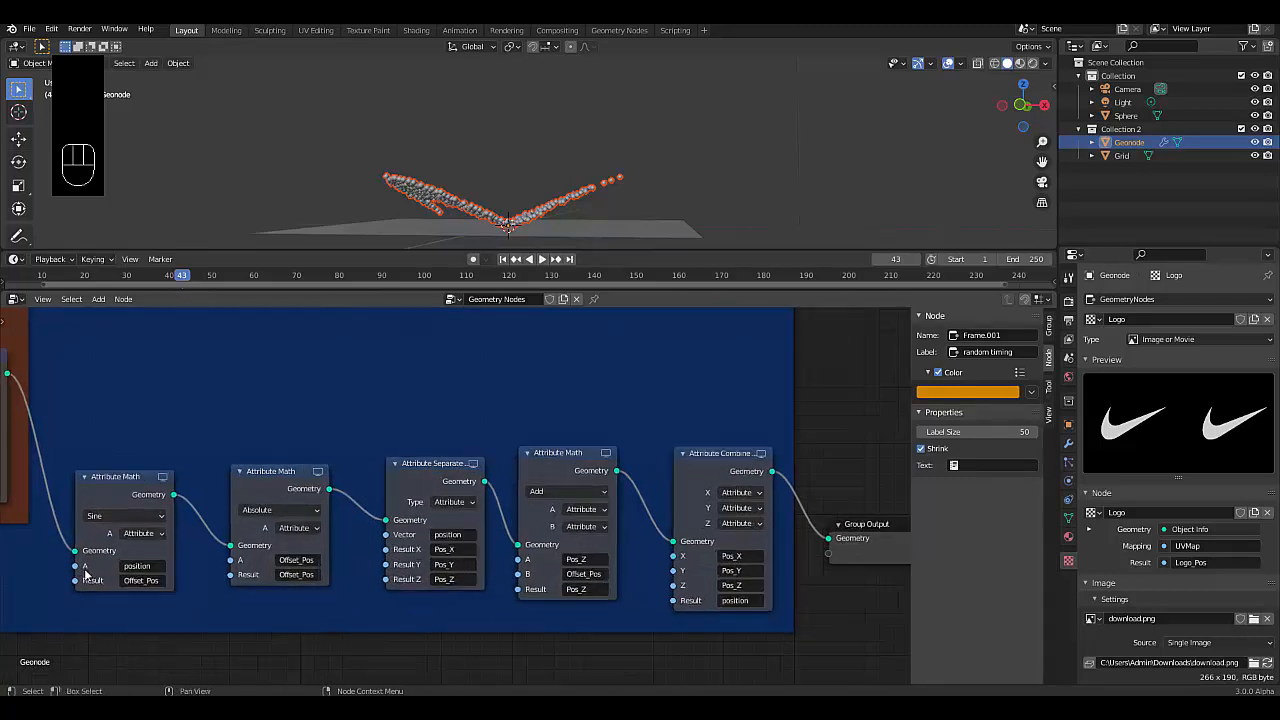
left_click(186, 532)
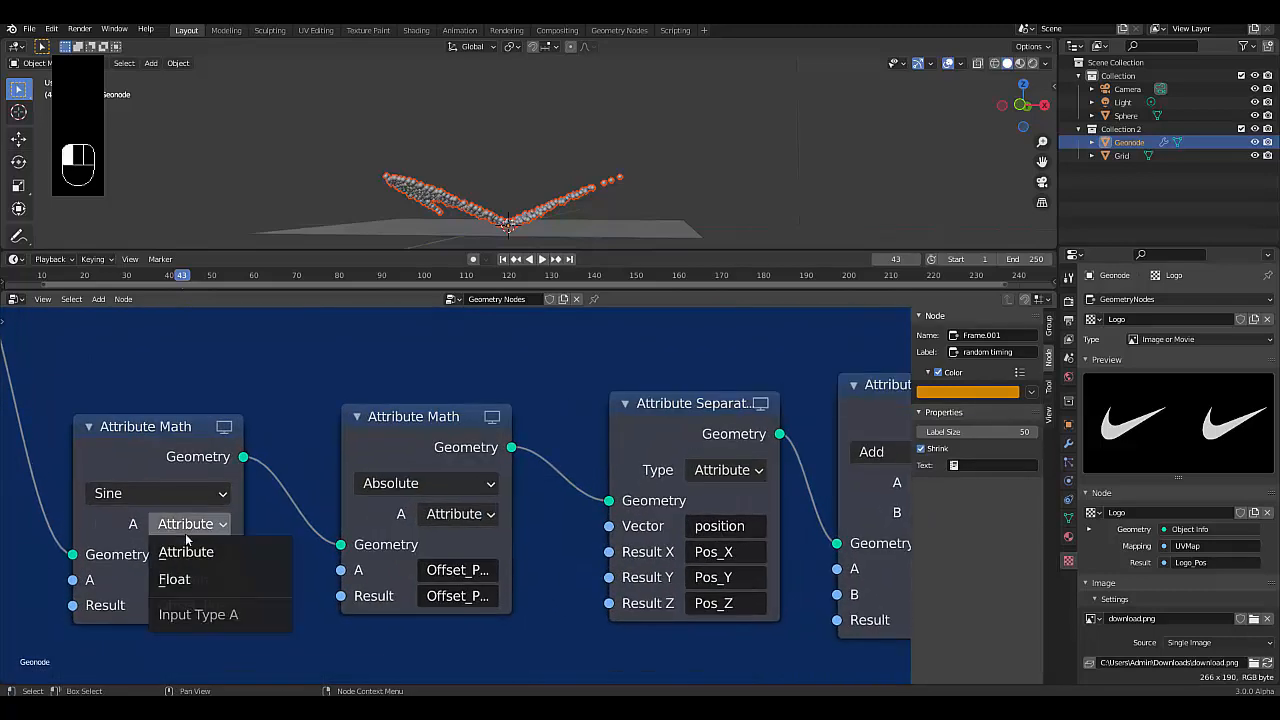
left_click(194, 582)
scroll(193, 584, "down", 6)
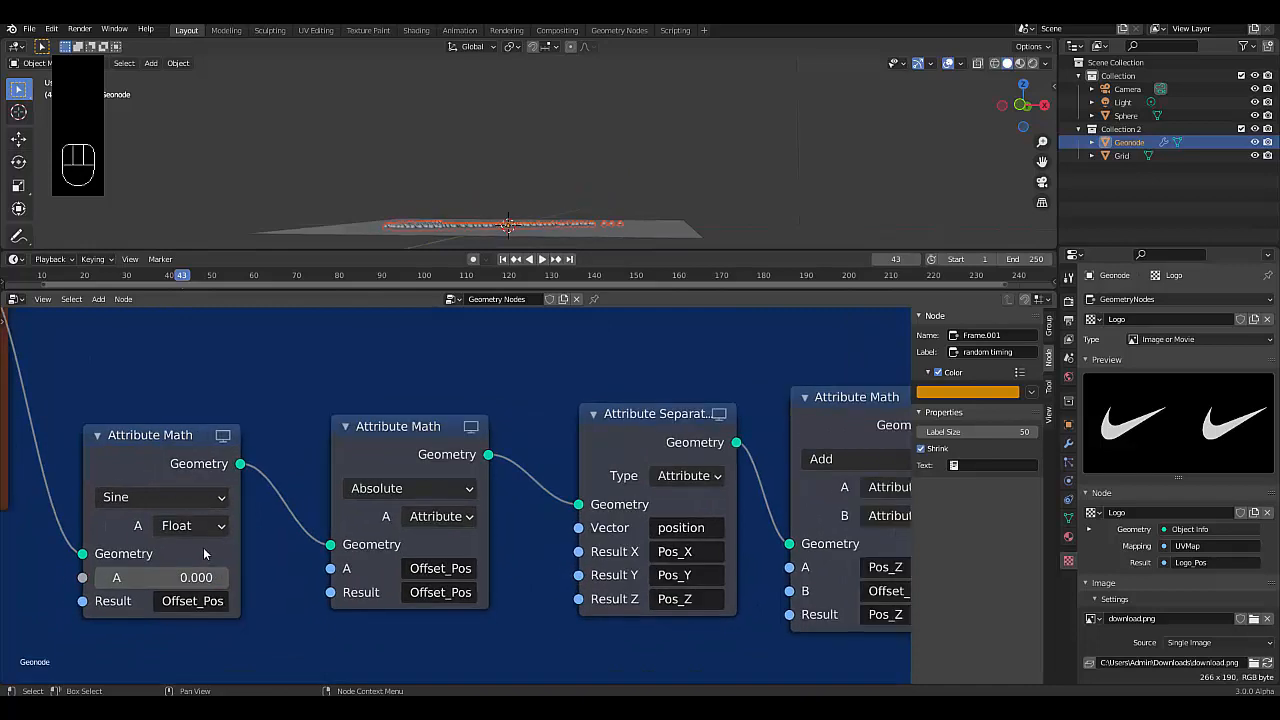
left_click_drag(164, 561, 223, 561)
scroll(164, 561, "up", 2)
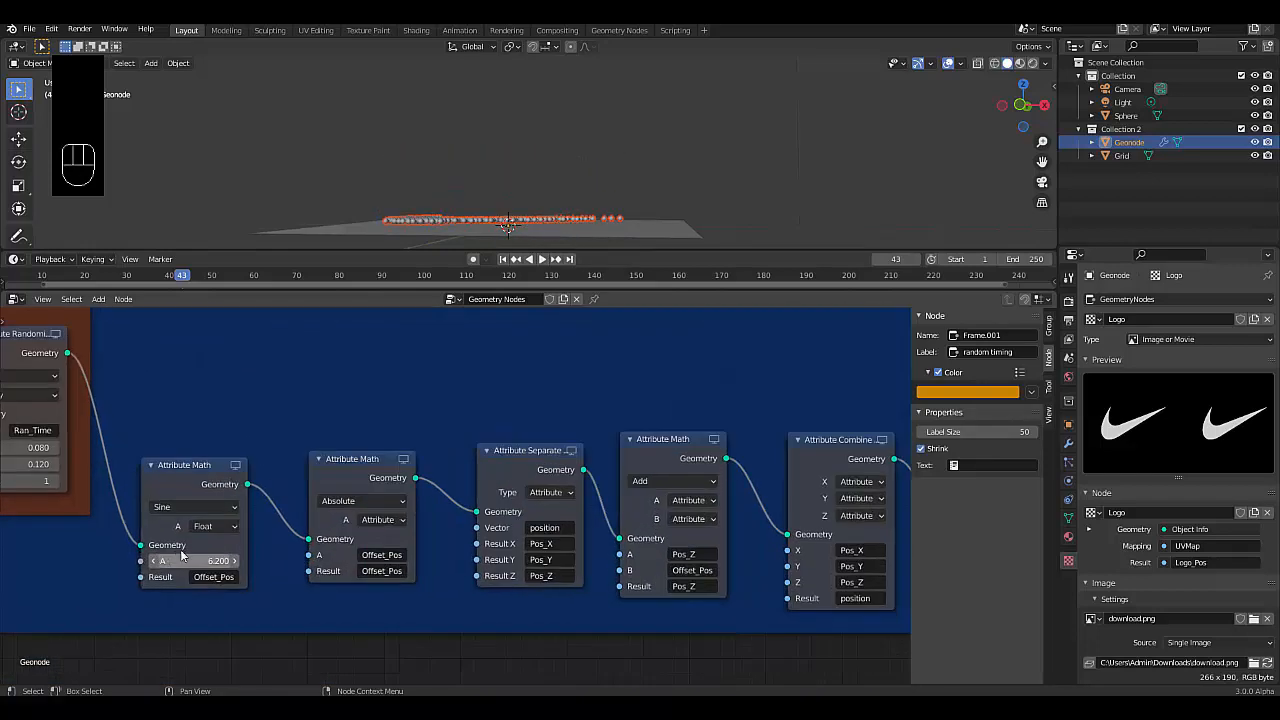
left_click(204, 527)
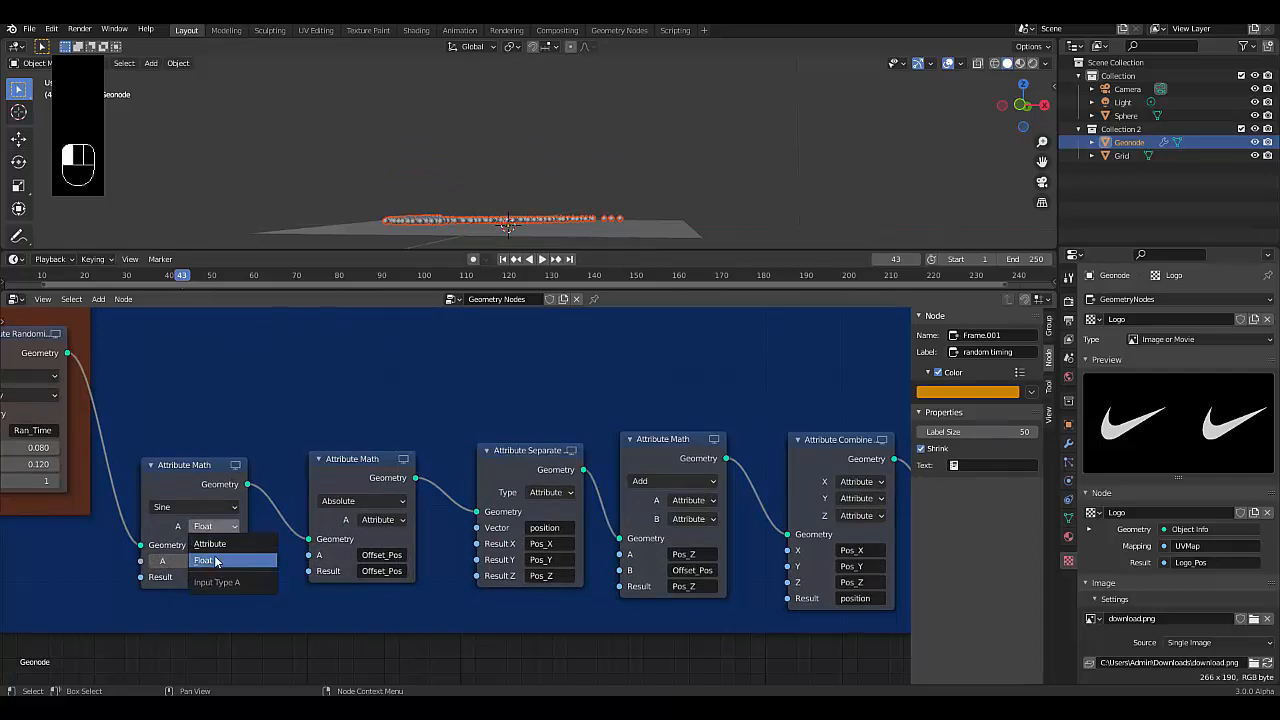
left_click(215, 561)
scroll(225, 557, "down", 4)
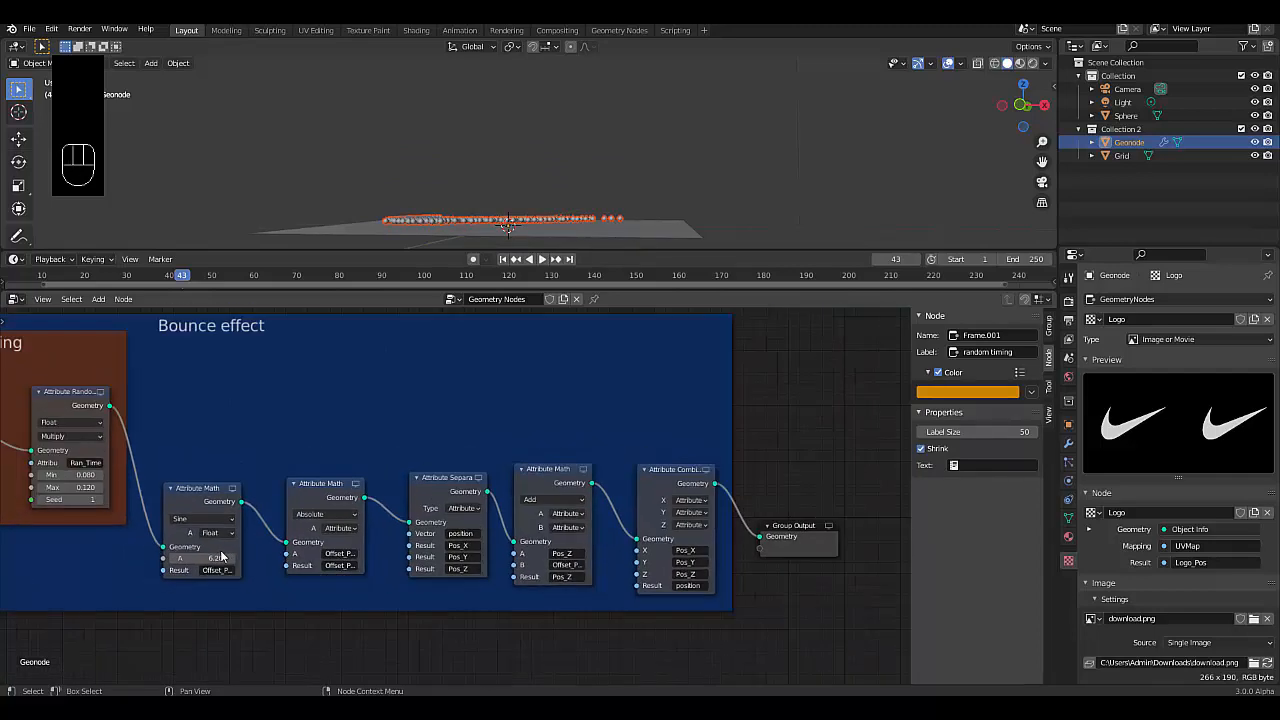
scroll(85, 577, "up", 3)
scroll(104, 540, "up", 1)
scroll(258, 530, "down", 6)
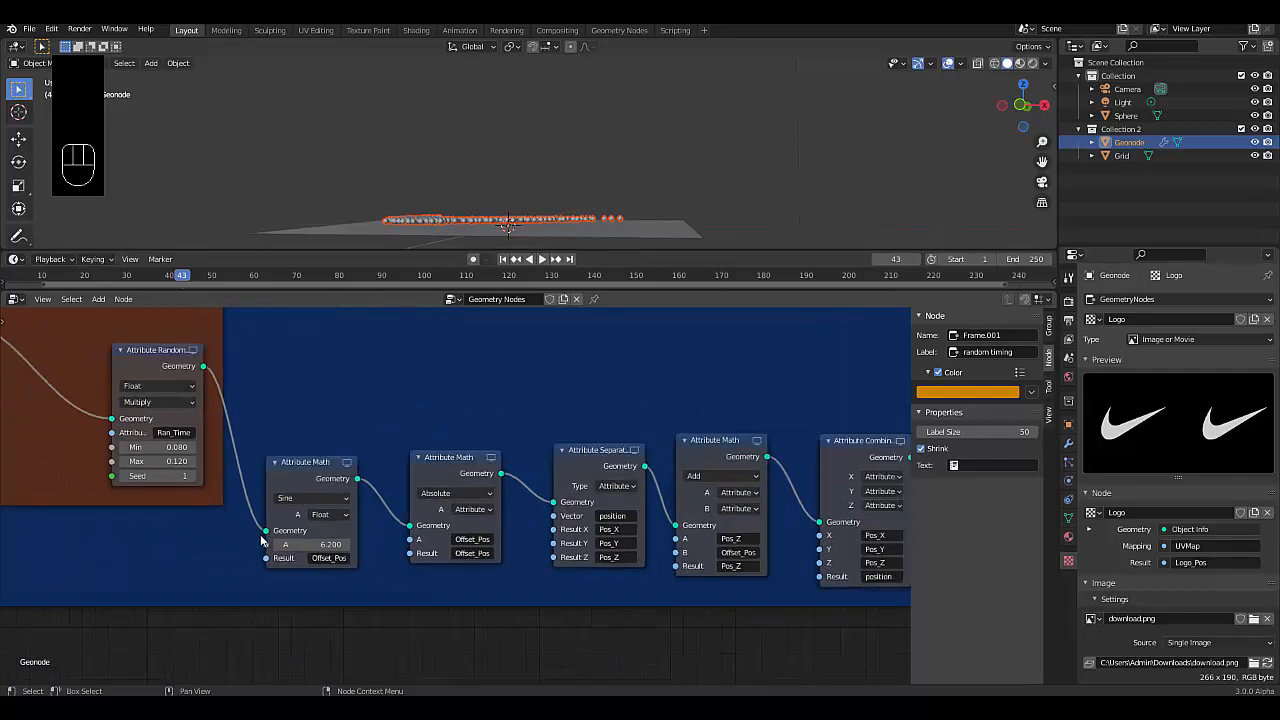
scroll(55, 559, "up", 5)
scroll(408, 603, "down", 6)
scroll(410, 600, "down", 1)
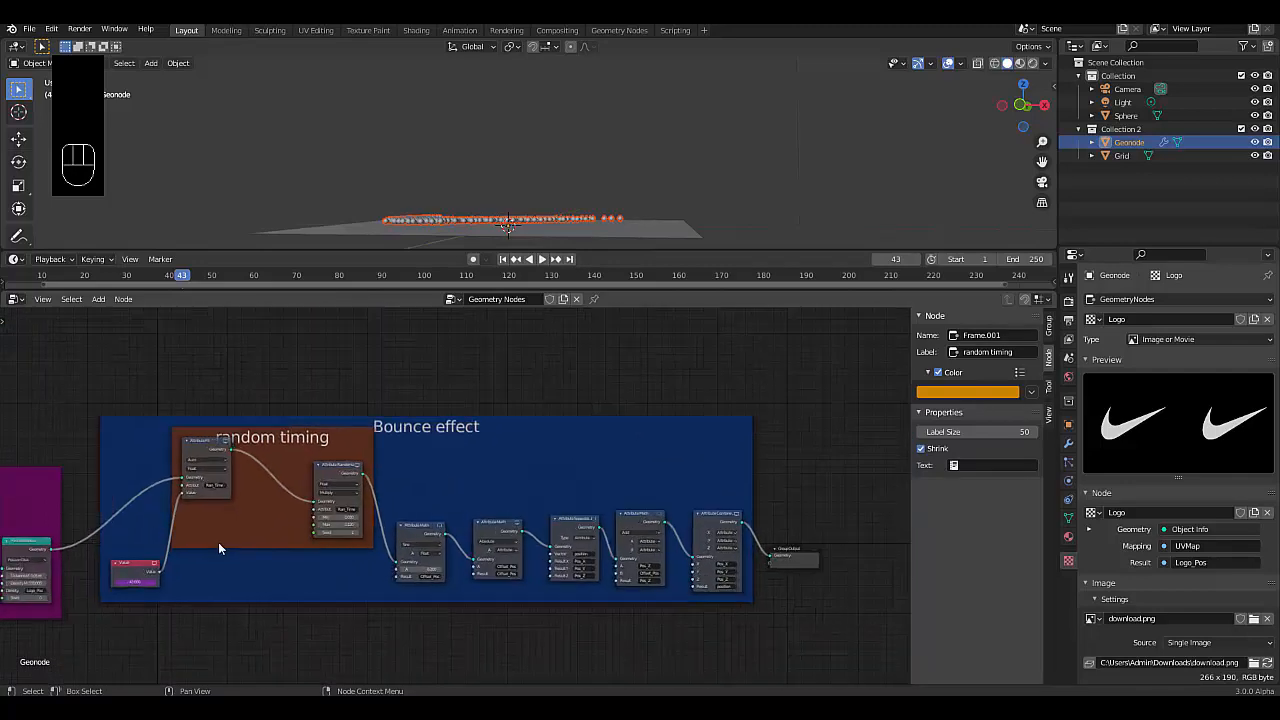
scroll(401, 576, "up", 3)
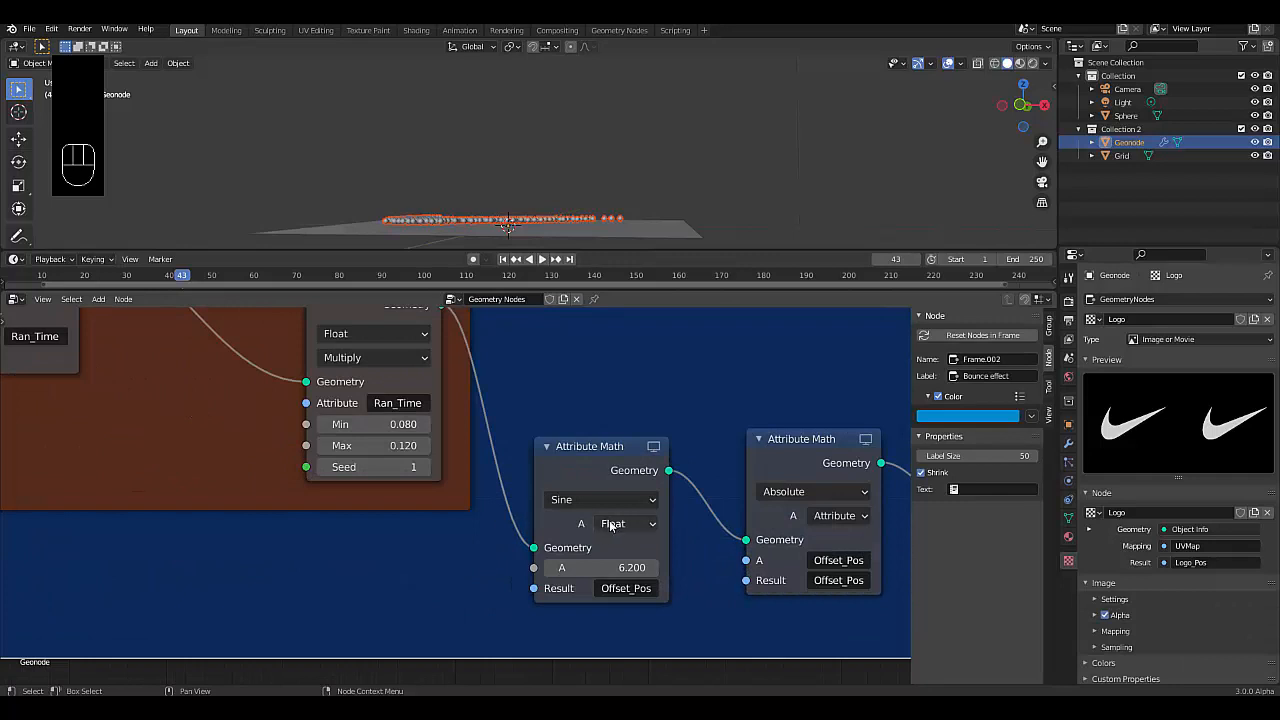
- Switch the Sine Attribute Math node's input type to Attribute and set its A attribute to Ran_Time
left_click(611, 524)
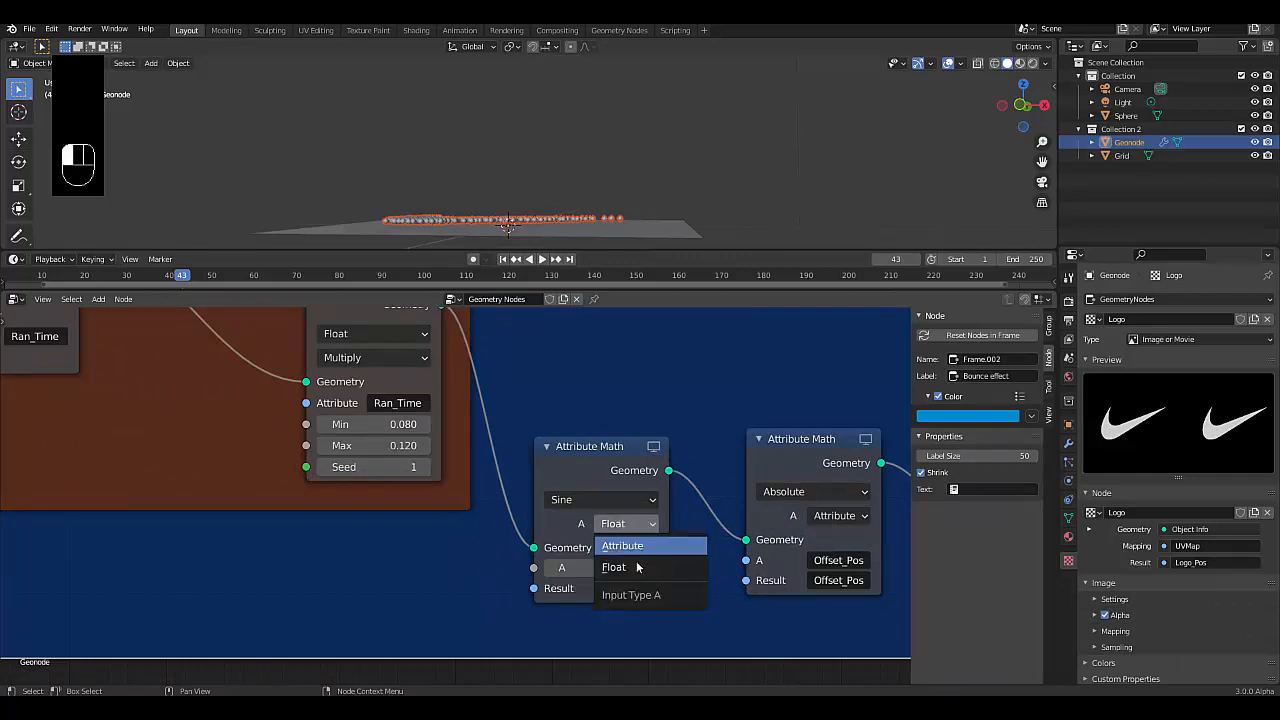
left_click(640, 571)
left_click(618, 524)
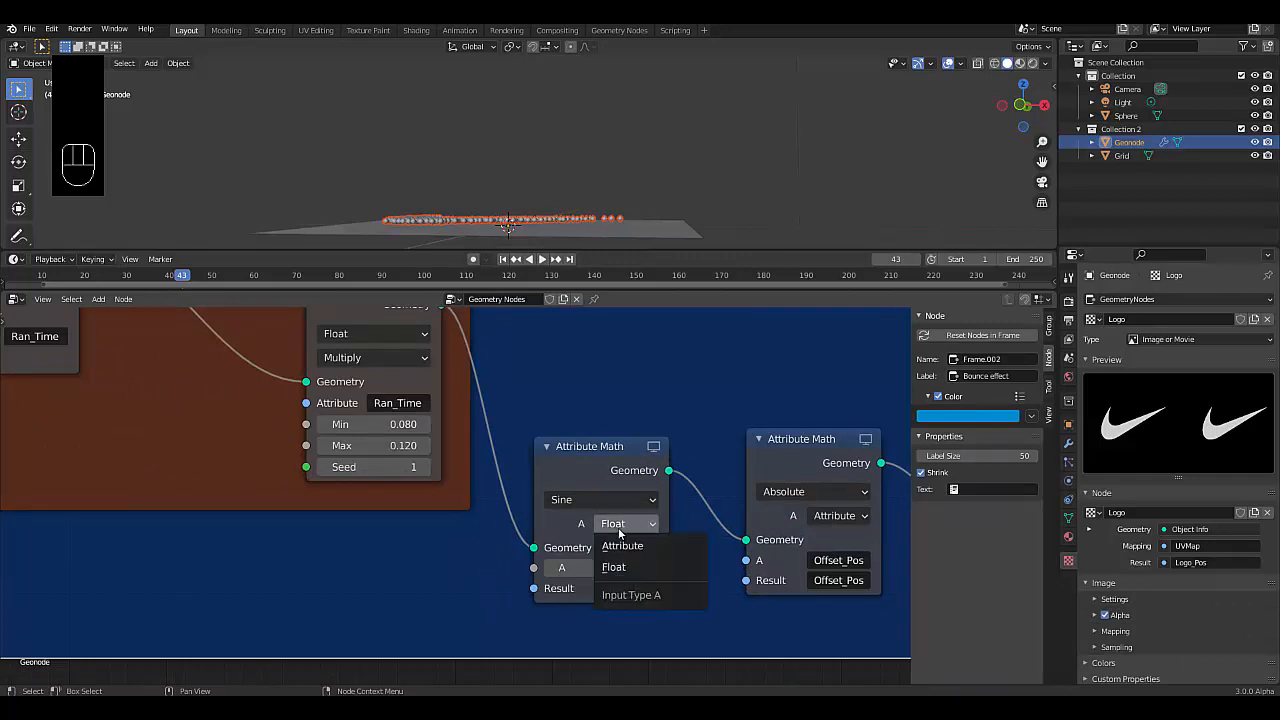
left_click(635, 556)
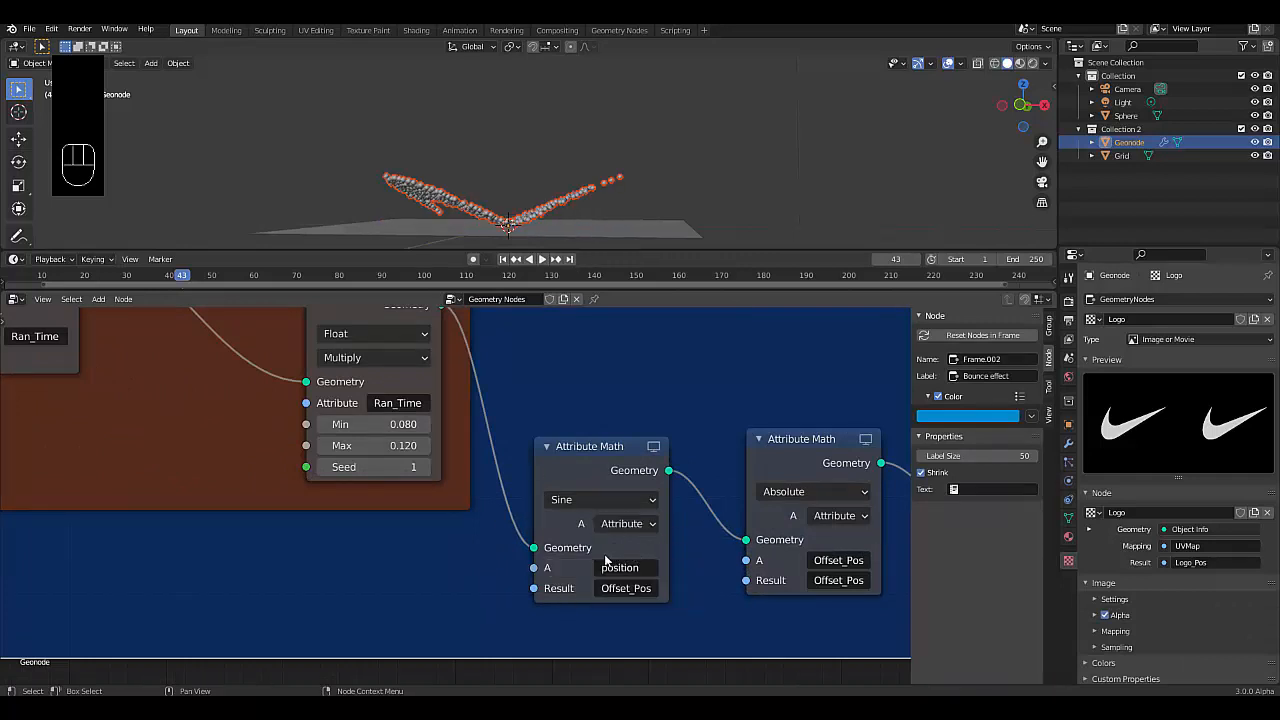
left_click(622, 567)
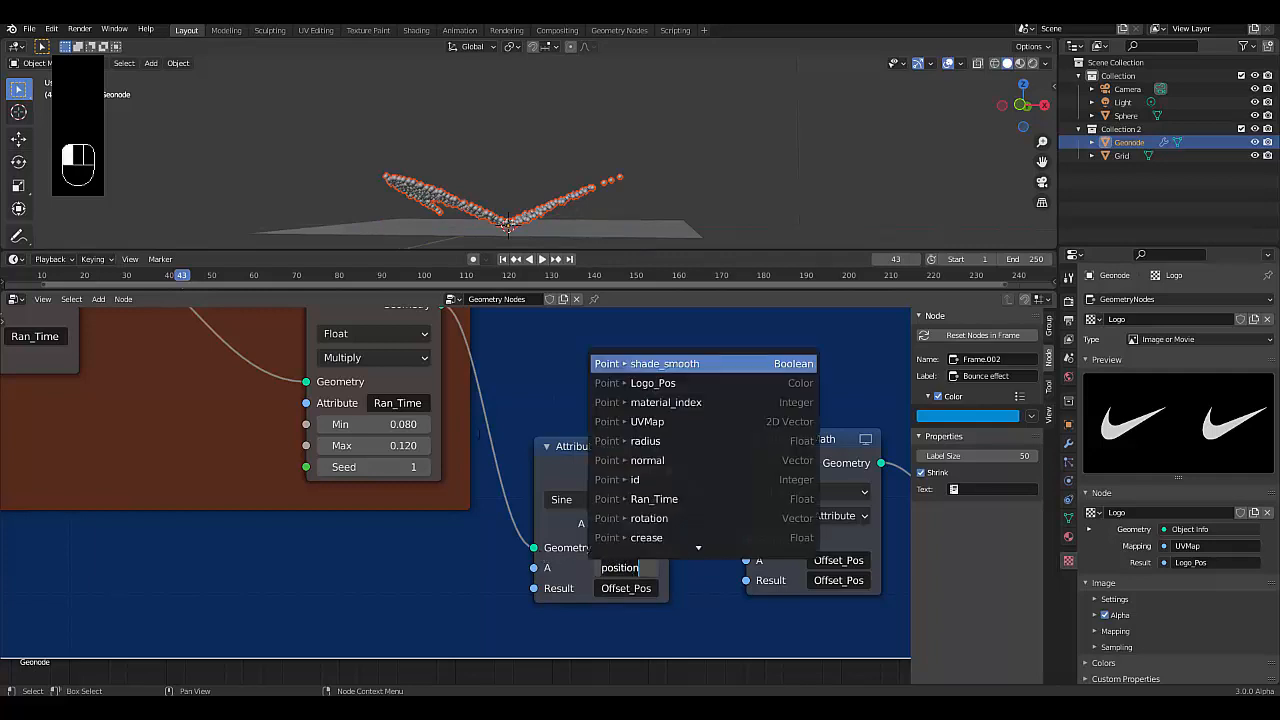
left_click(478, 434)
left_click(410, 405)
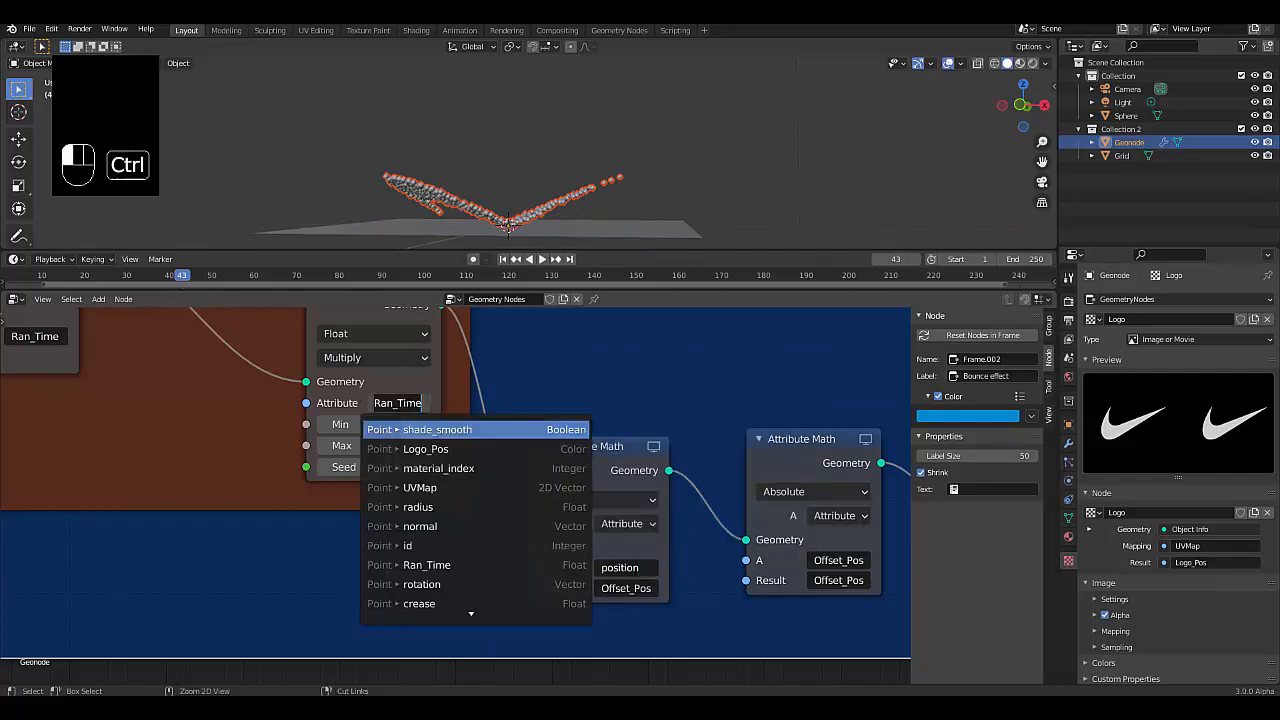
left_click(620, 567)
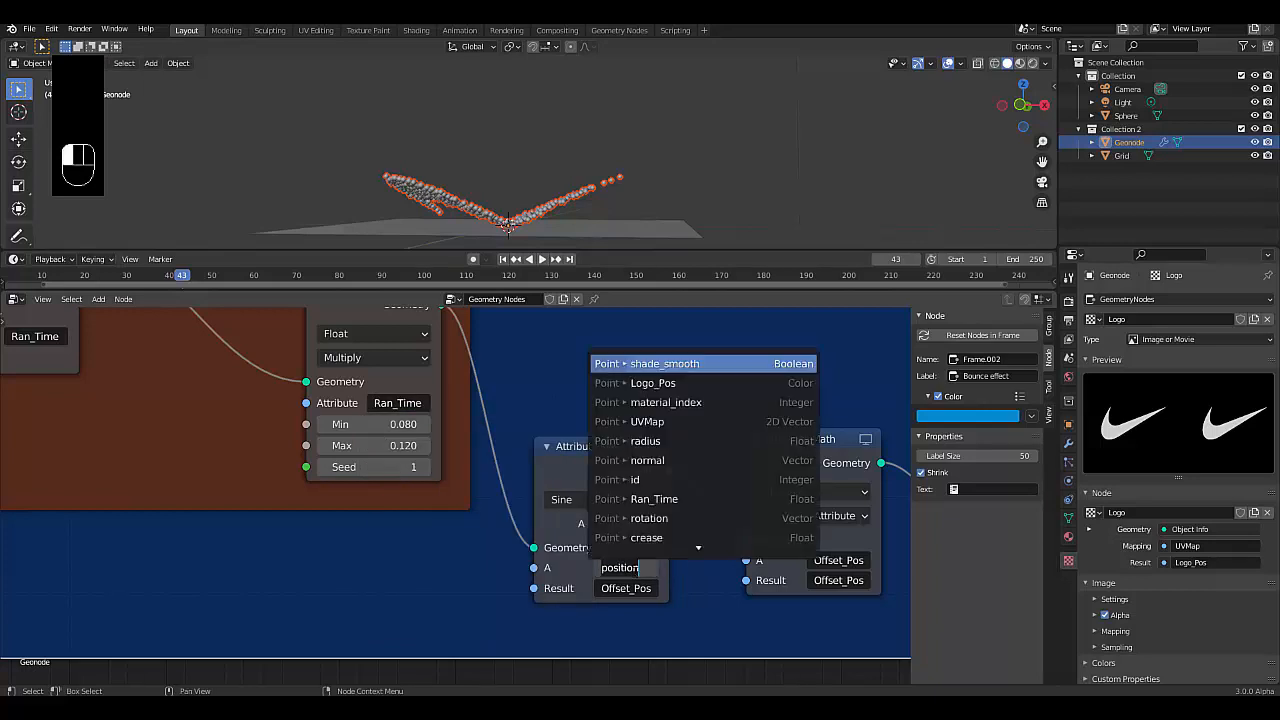
left_click(659, 498)
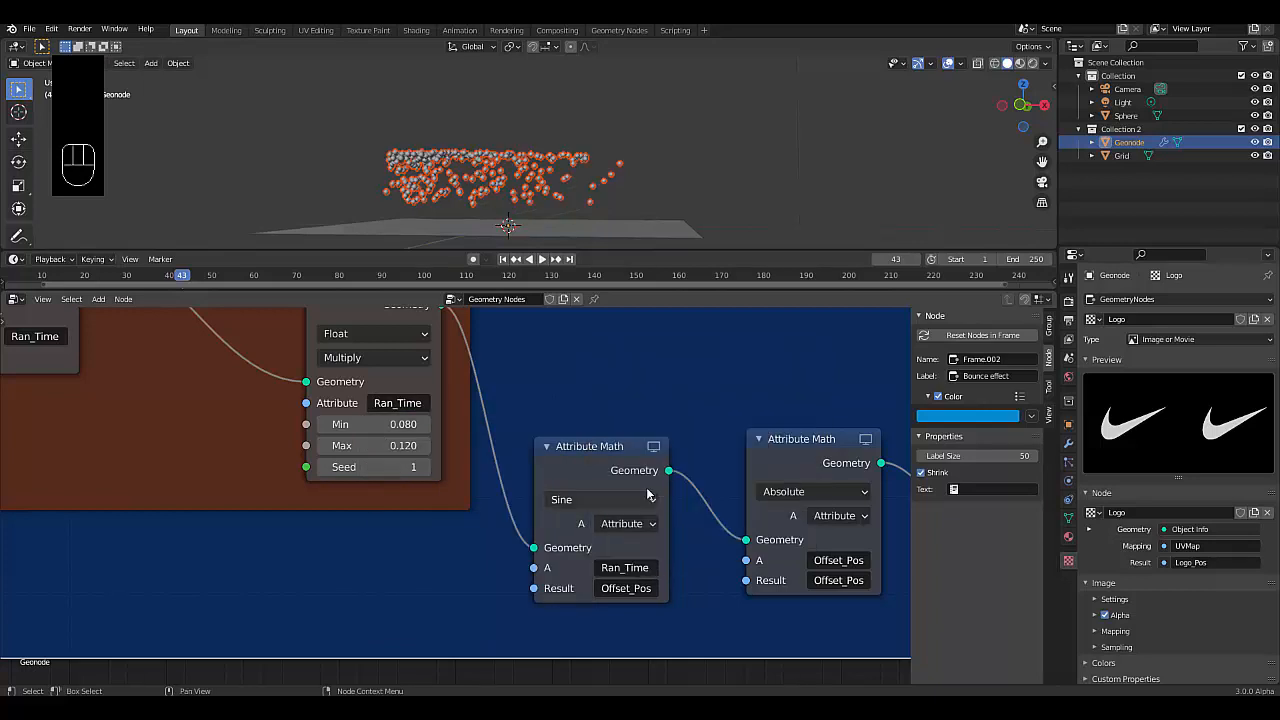
- Play the animation to check the points' bounce from an angled view and the front view, and stop playback
middle_click_drag(560, 165, 452, 190)
key("space")
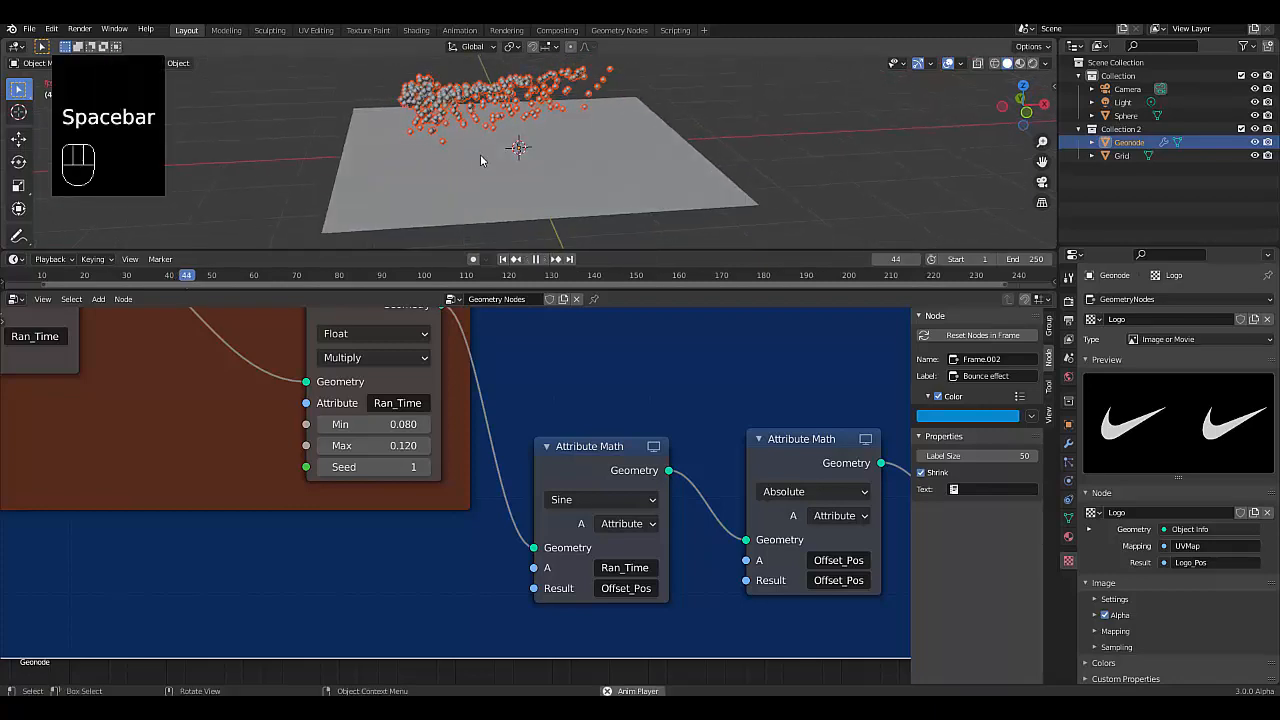
scroll(474, 163, "up", 3)
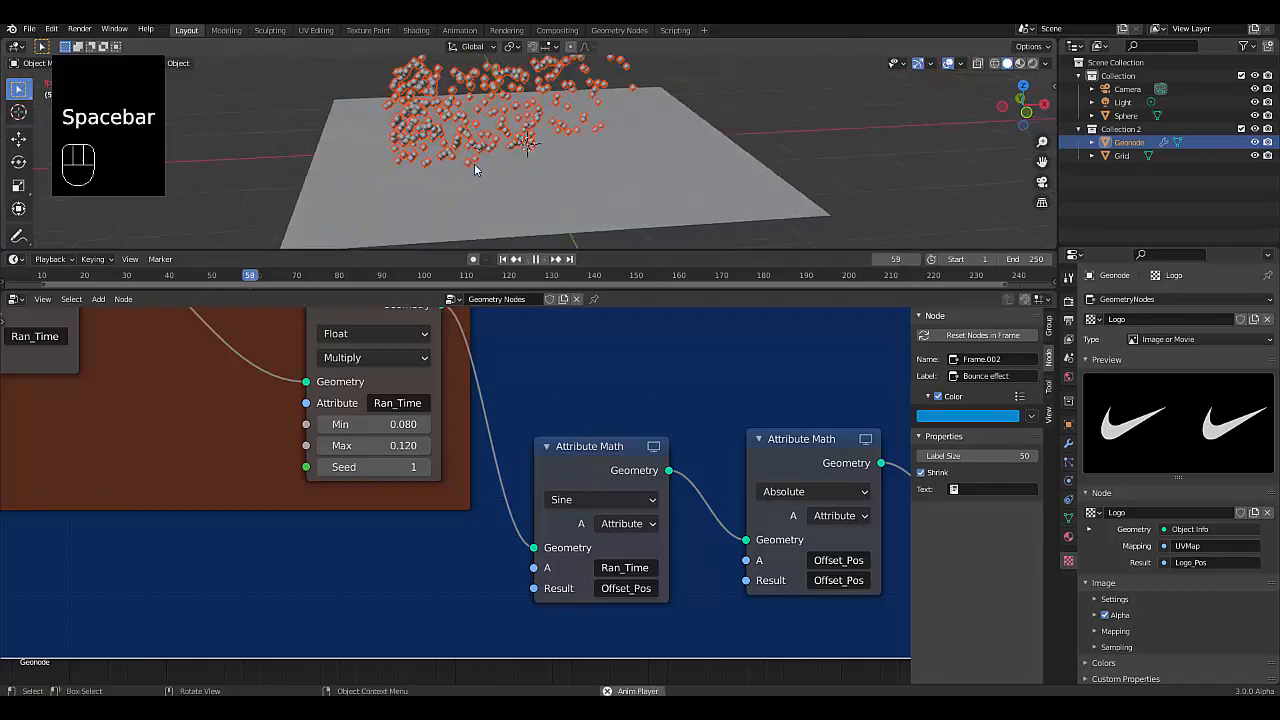
key("KP_1")
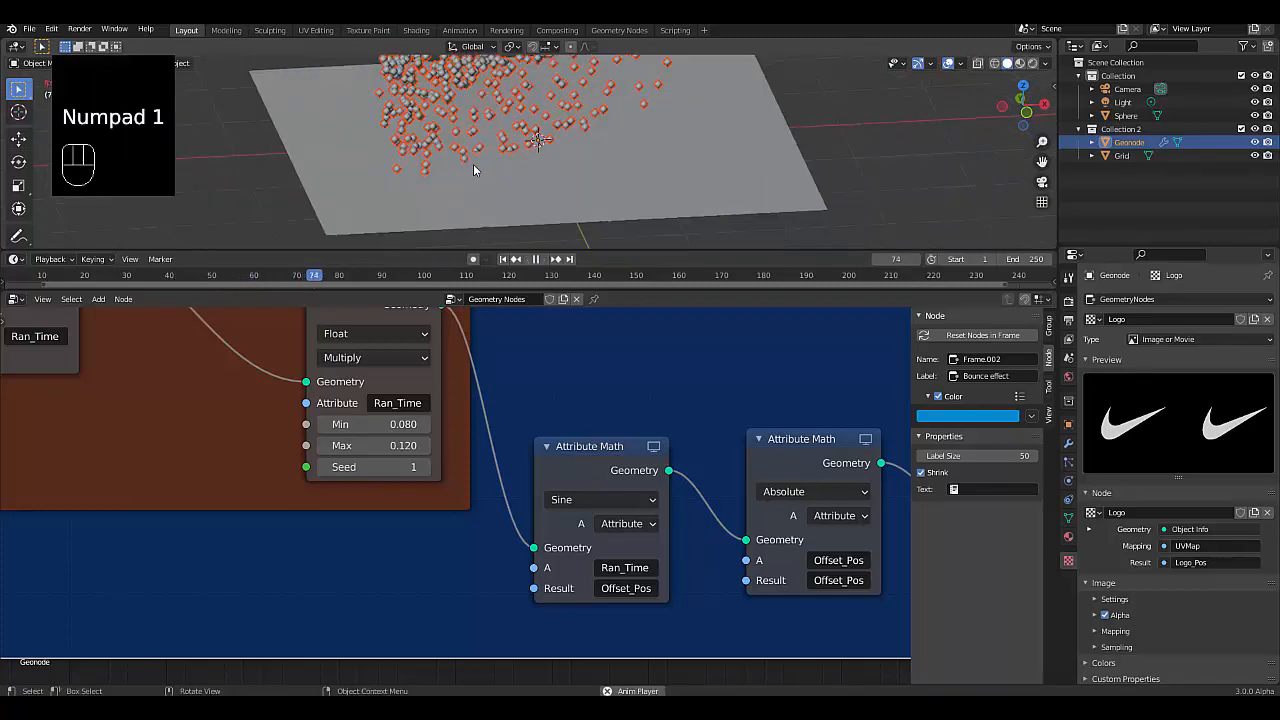
scroll(487, 140, "down", 2)
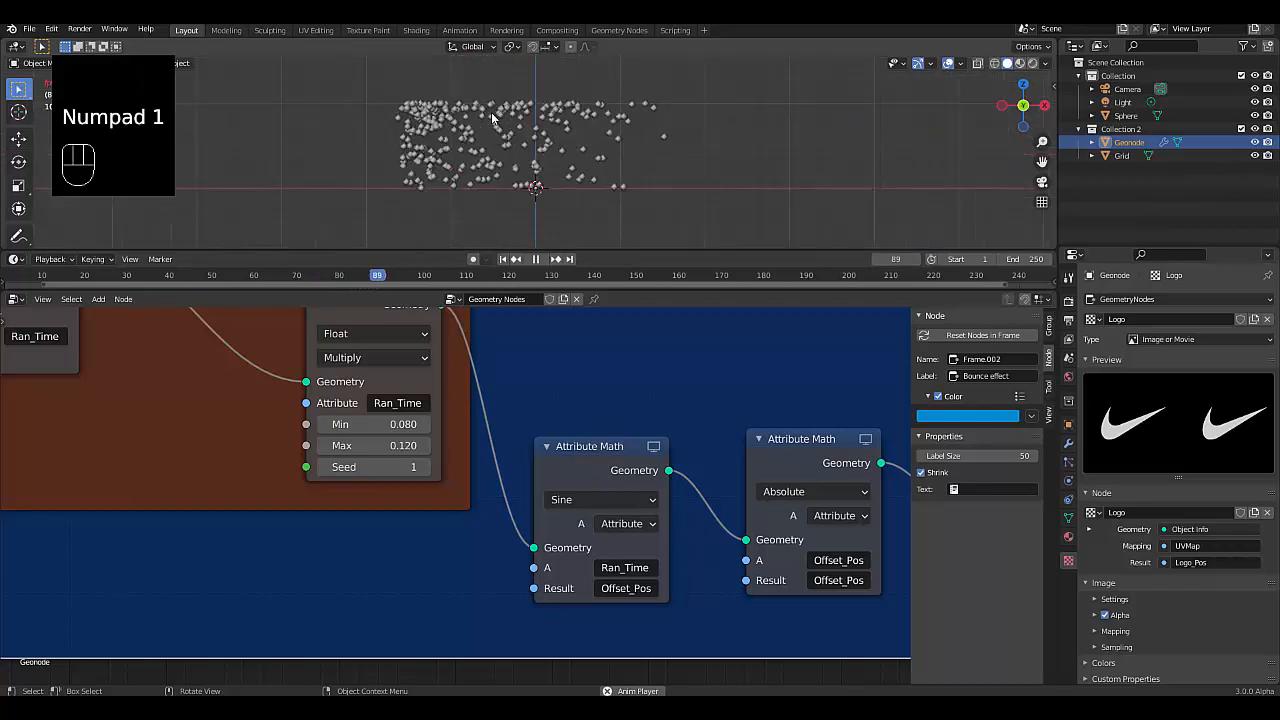
scroll(488, 150, "up", 2)
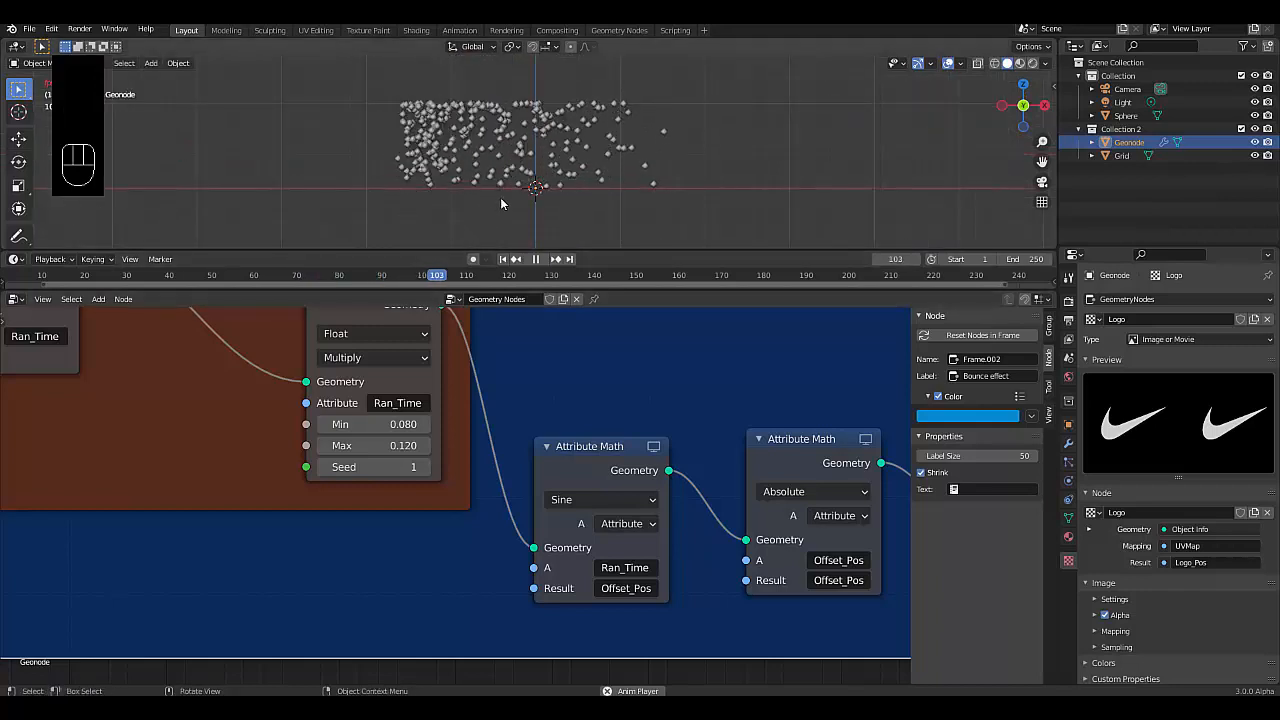
key("space")
- Examine the Bounce effect node chain, especially the Sine, Absolute and Attribute Separate nodes
scroll(343, 522, "down", 4)
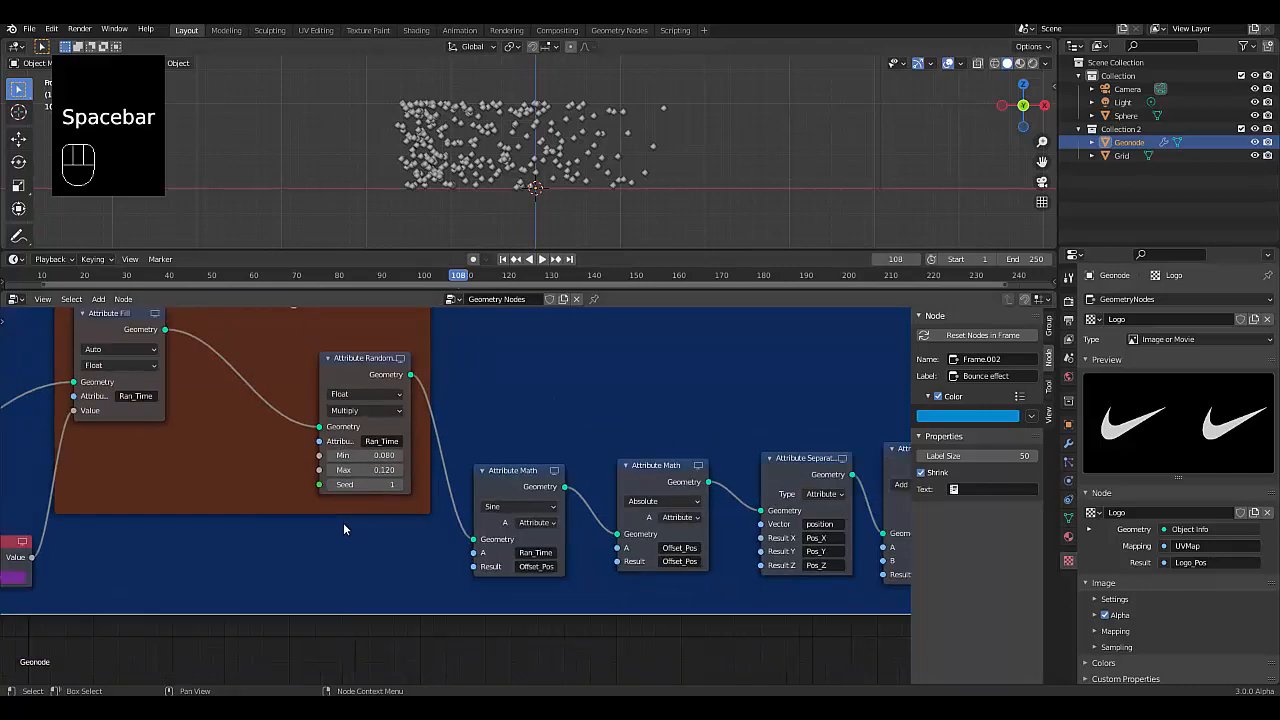
scroll(637, 499, "up", 1)
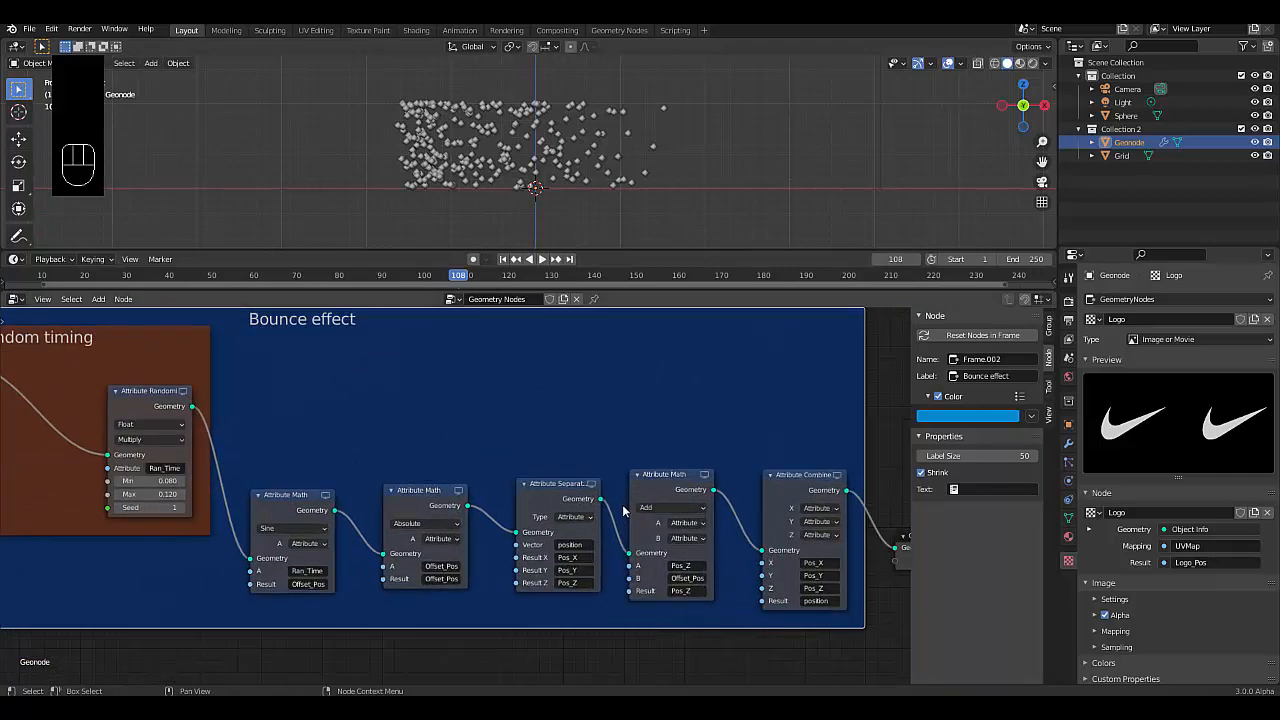
scroll(537, 517, "down", 2)
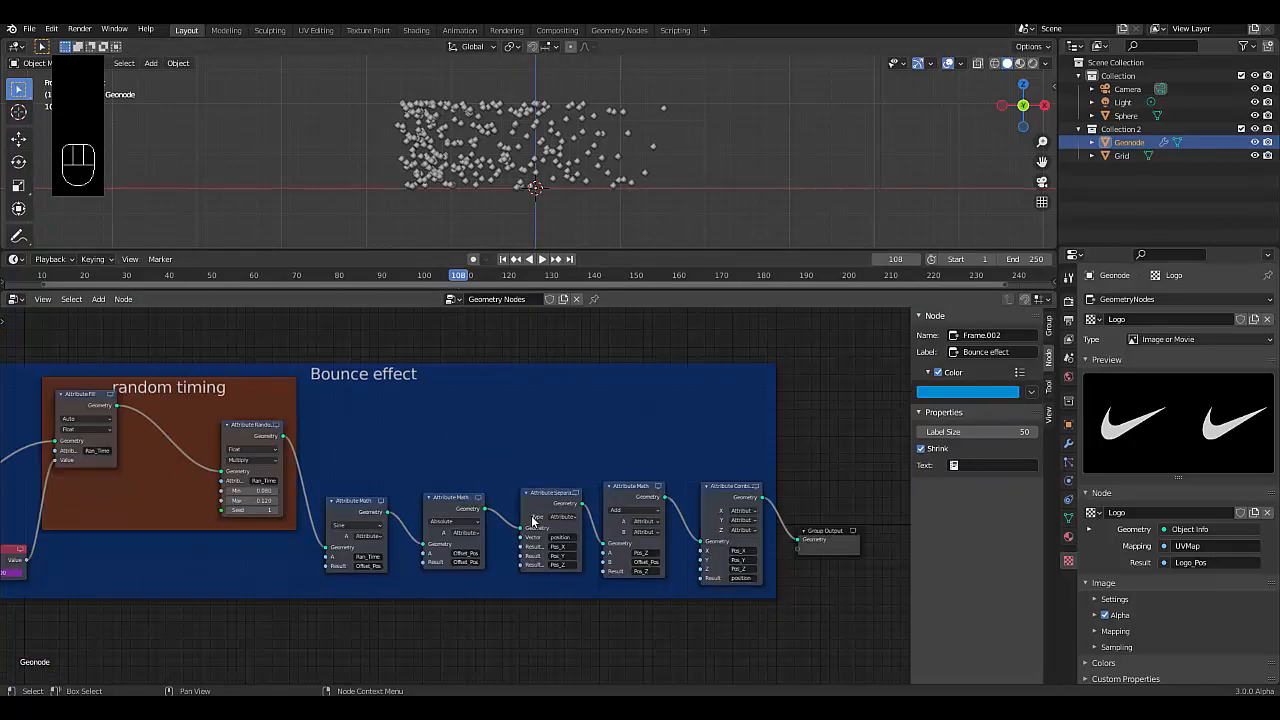
scroll(537, 517, "up", 4)
scroll(537, 517, "up", 1)
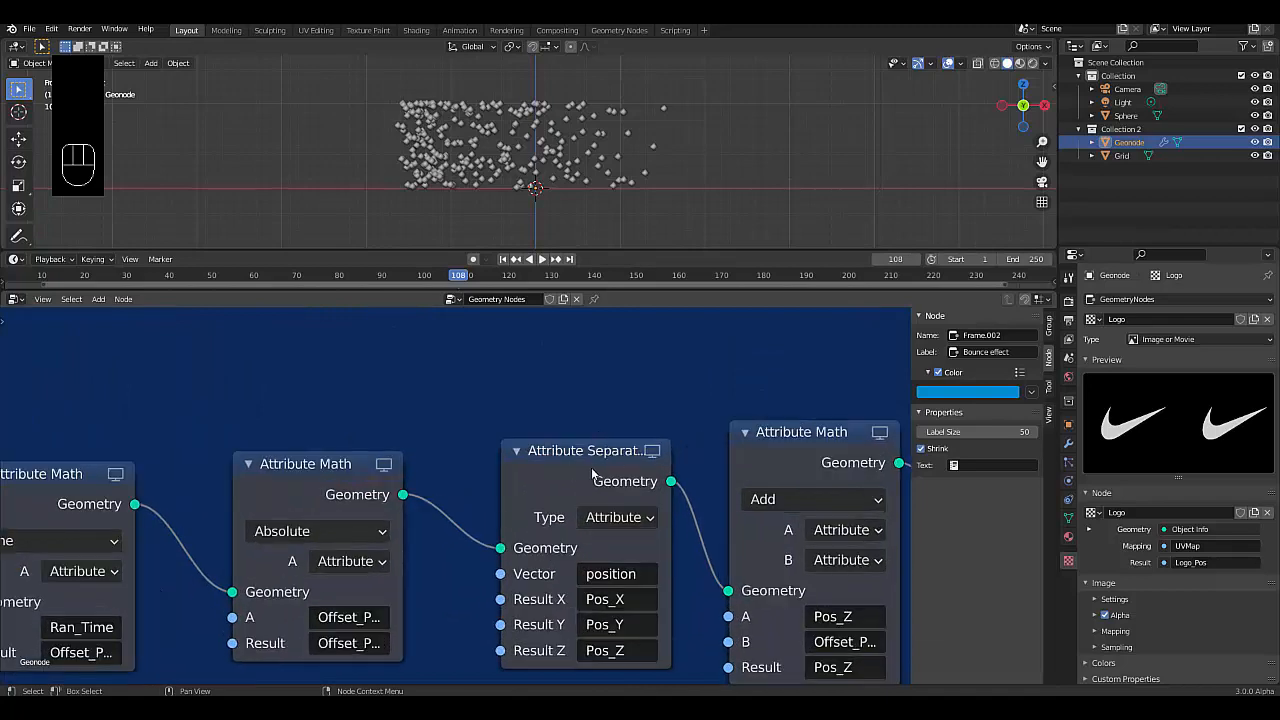
scroll(434, 506, "down", 4)
scroll(309, 524, "up", 4)
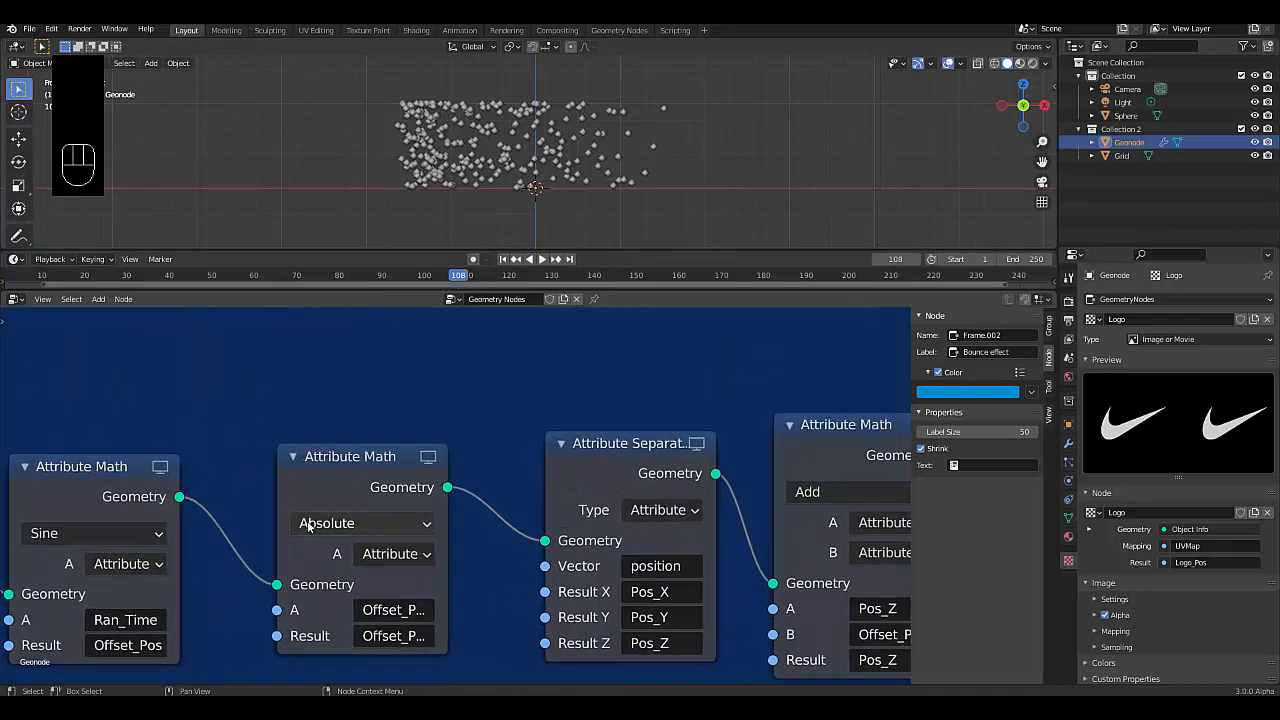
- Shift the Sine and Absolute Attribute Math nodes away from the Attribute Separate node to open a gap before it
scroll(306, 522, "down", 3)
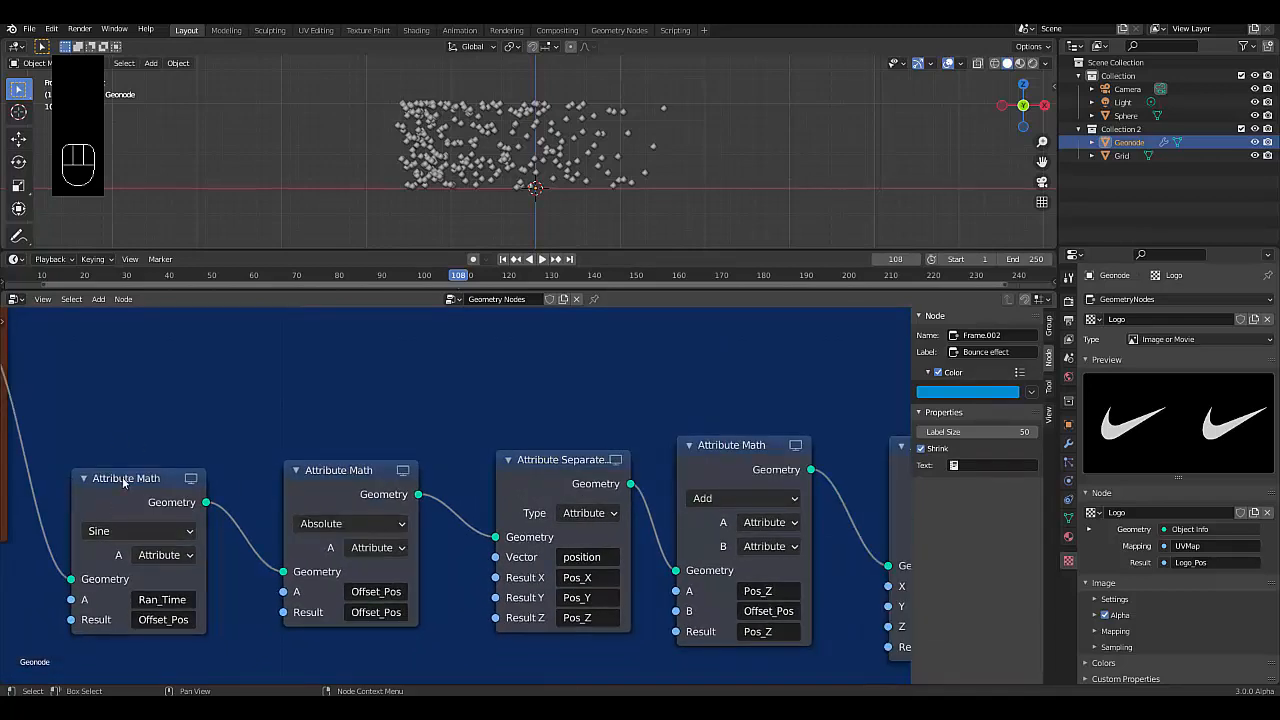
left_click_drag(123, 482, 107, 460)
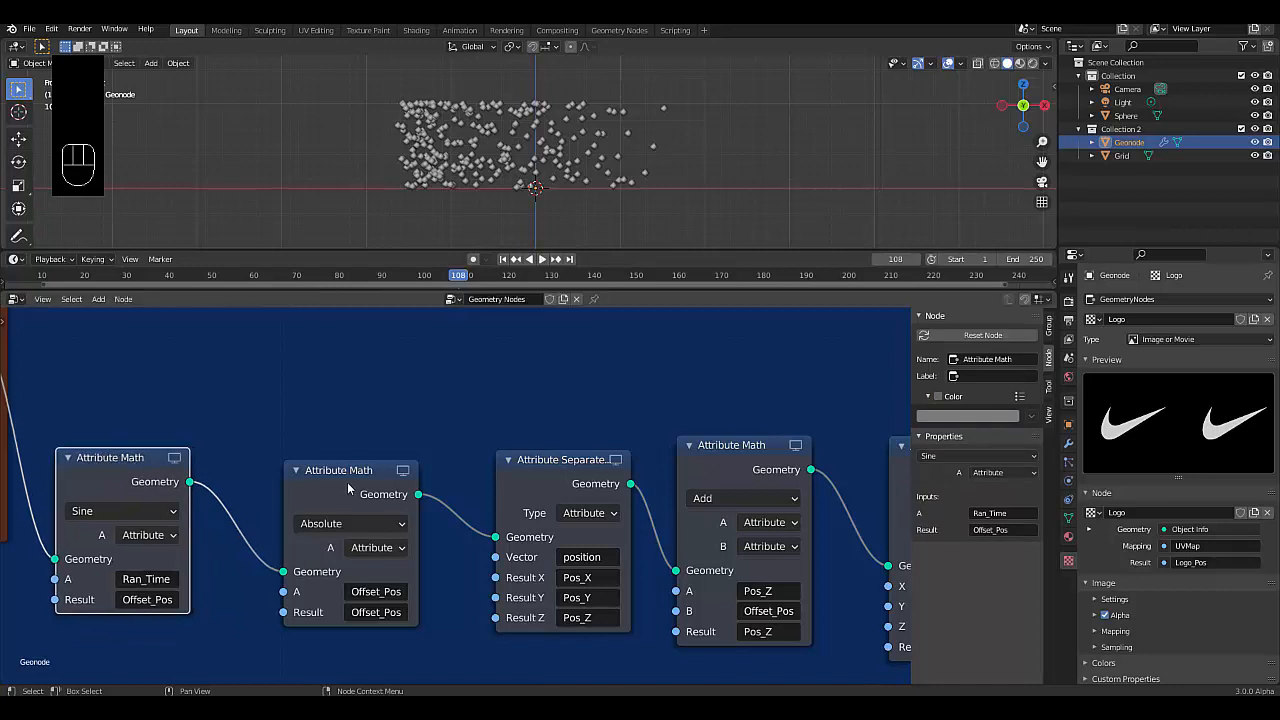
left_click_drag(346, 484, 318, 483)
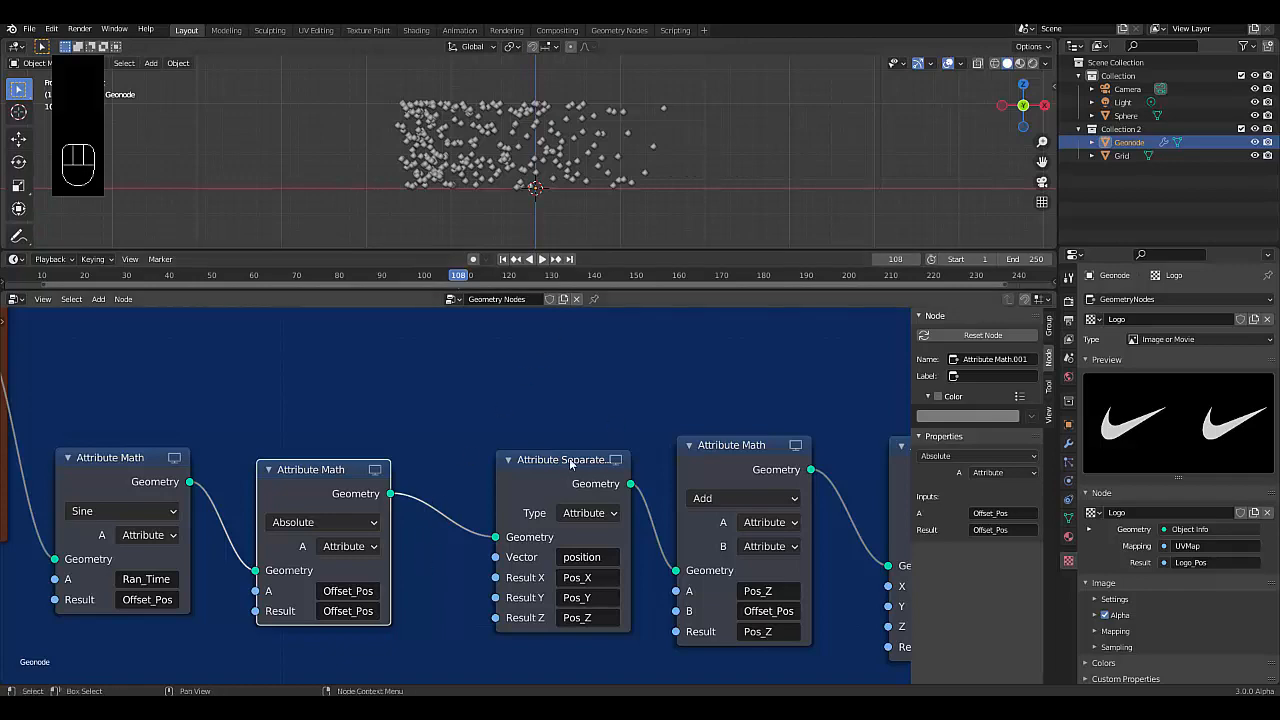
- Insert an Attribute Randomize node into the chain between the Absolute Attribute Math node and the Attribute Separate node
scroll(555, 496, "down", 4)
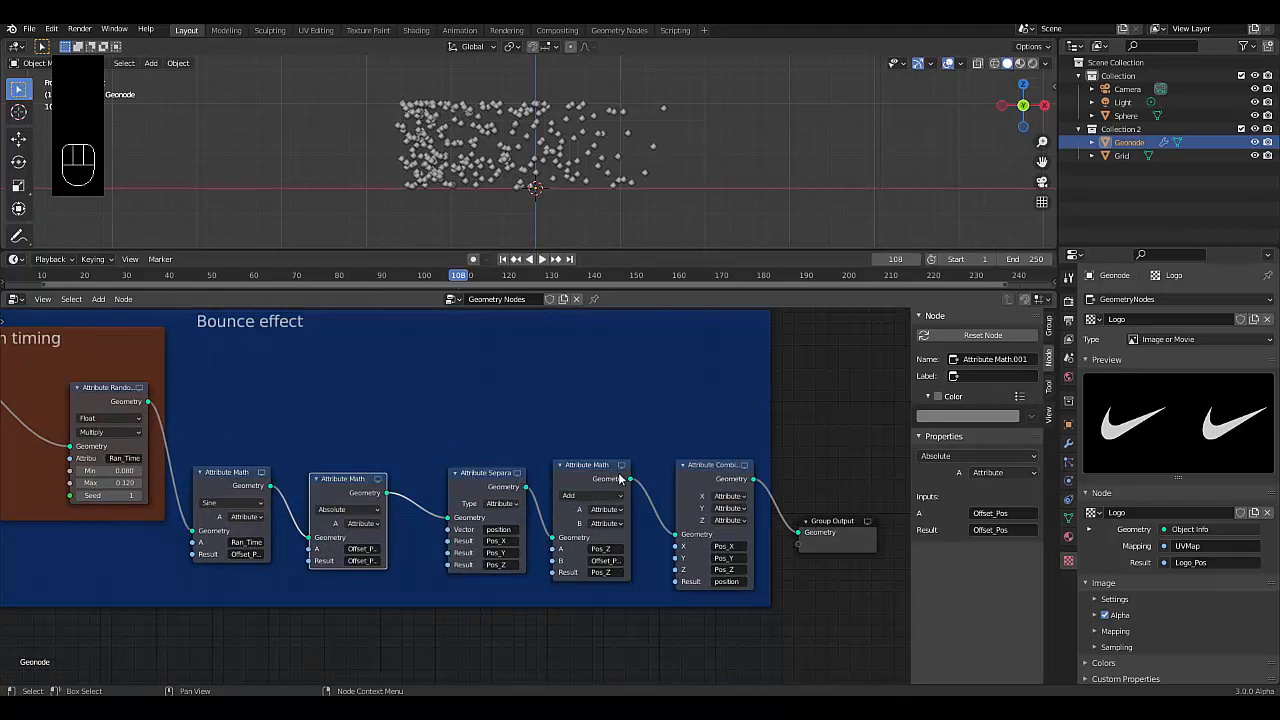
scroll(423, 508, "up", 2)
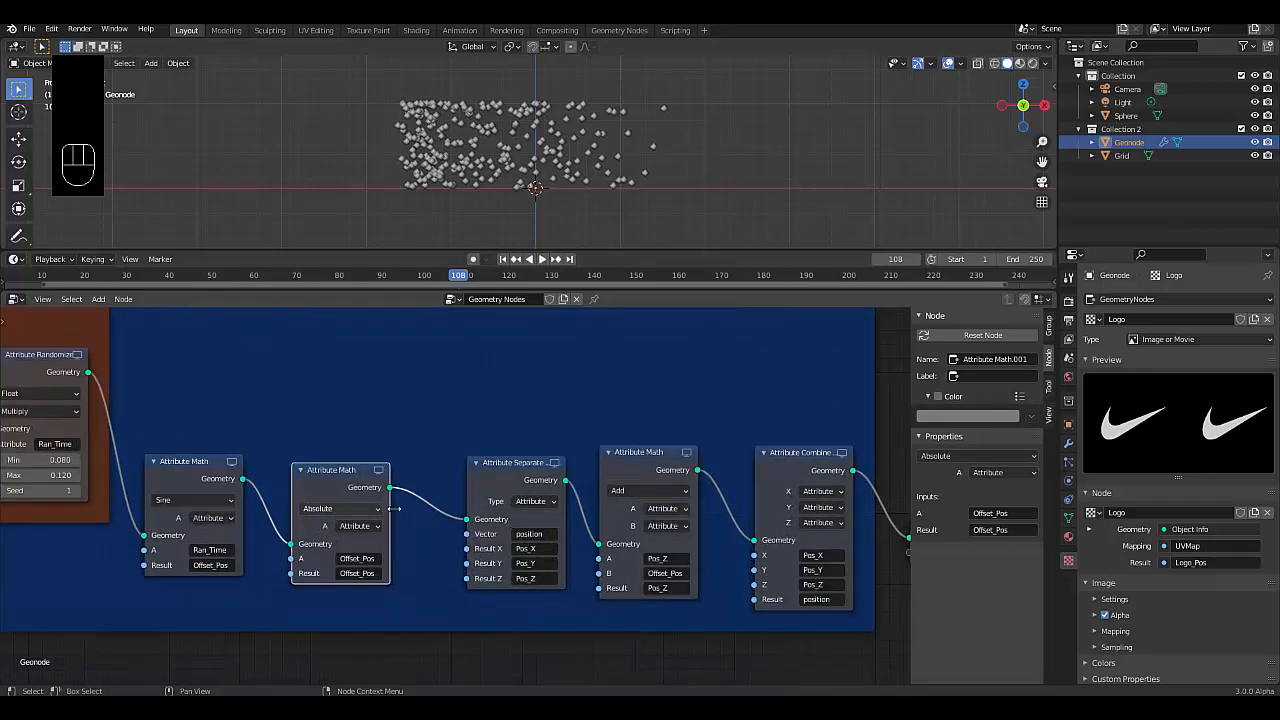
scroll(439, 509, "up", 2)
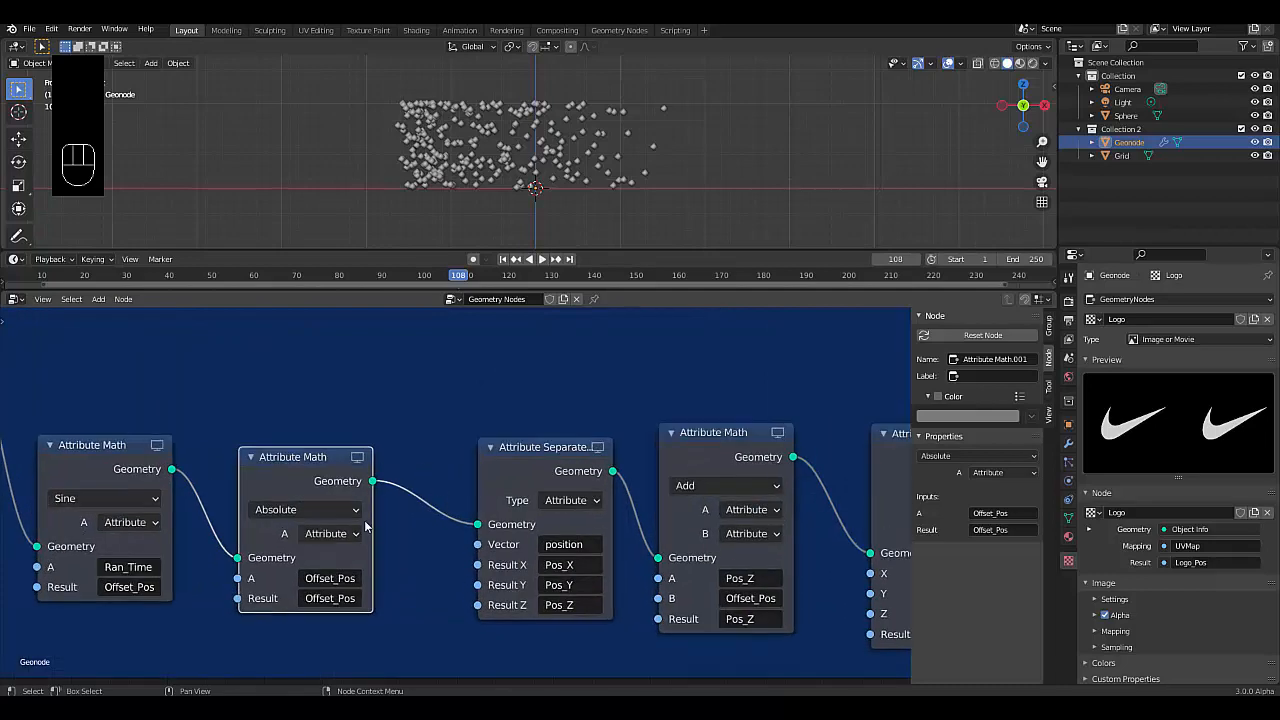
scroll(415, 526, "up", 2)
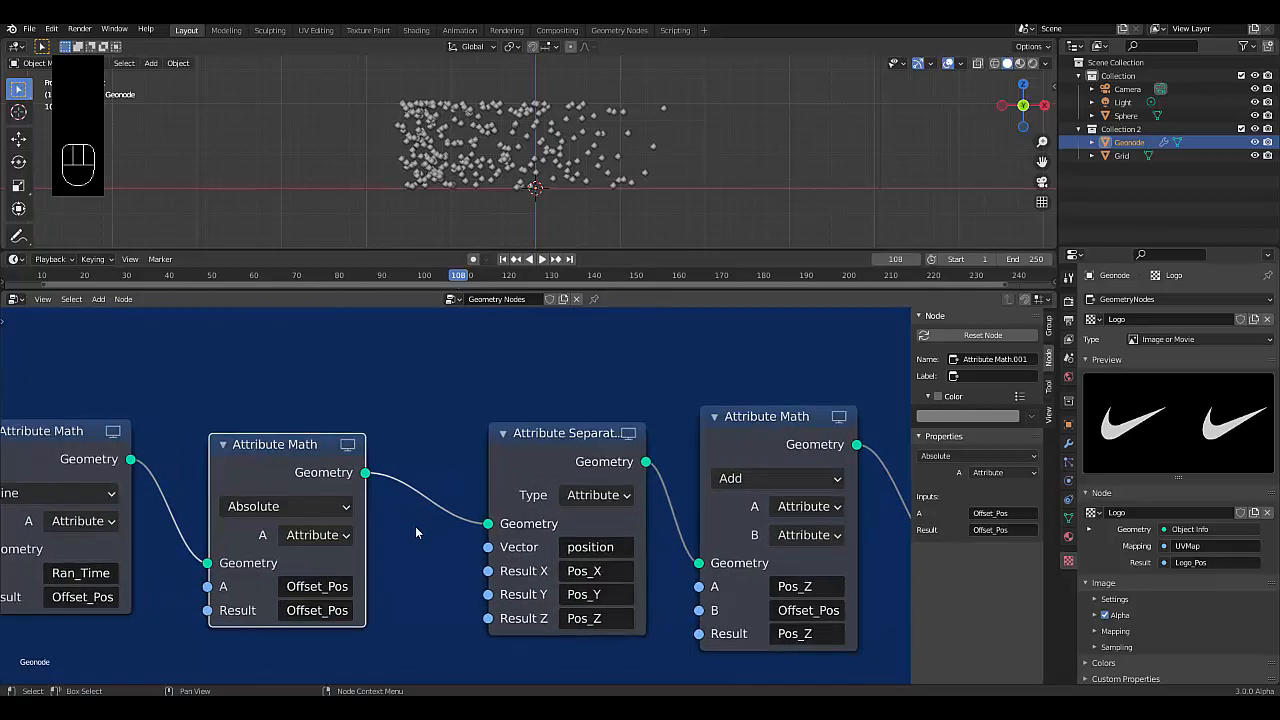
key("shift+a")
mouse_move(413, 520)
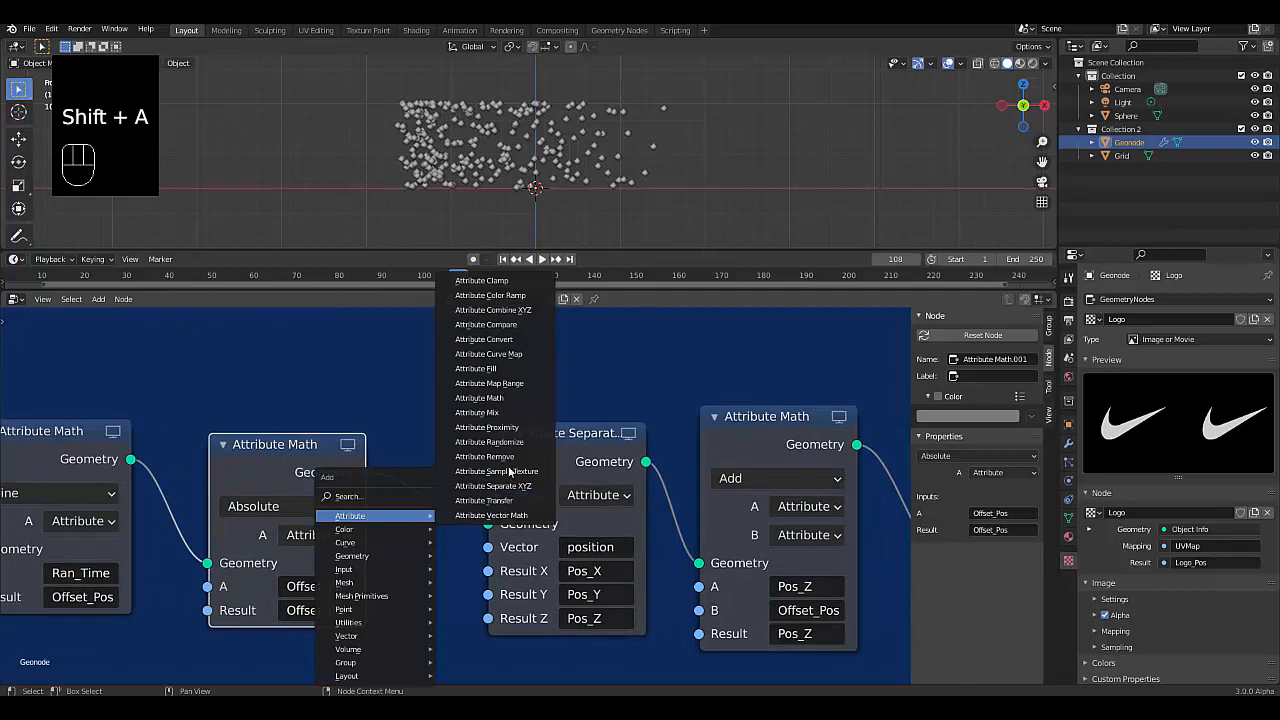
left_click(489, 441)
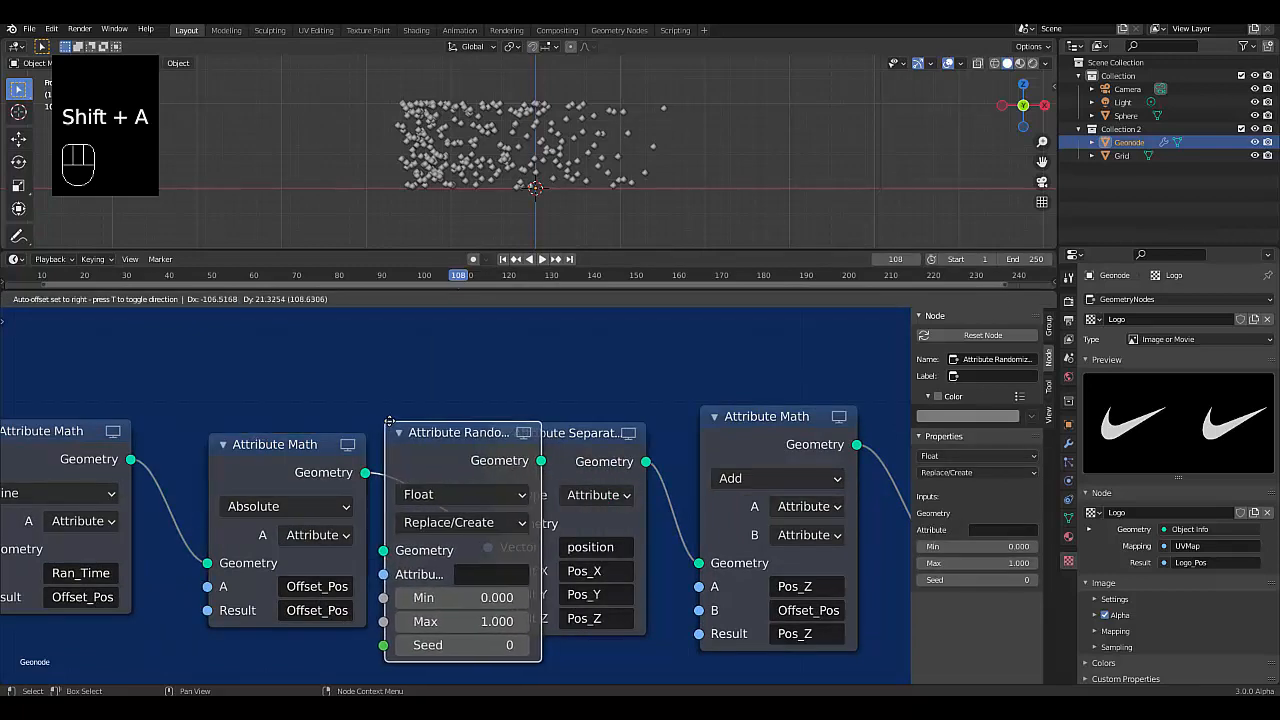
left_click(390, 427)
scroll(521, 522, "down", 3)
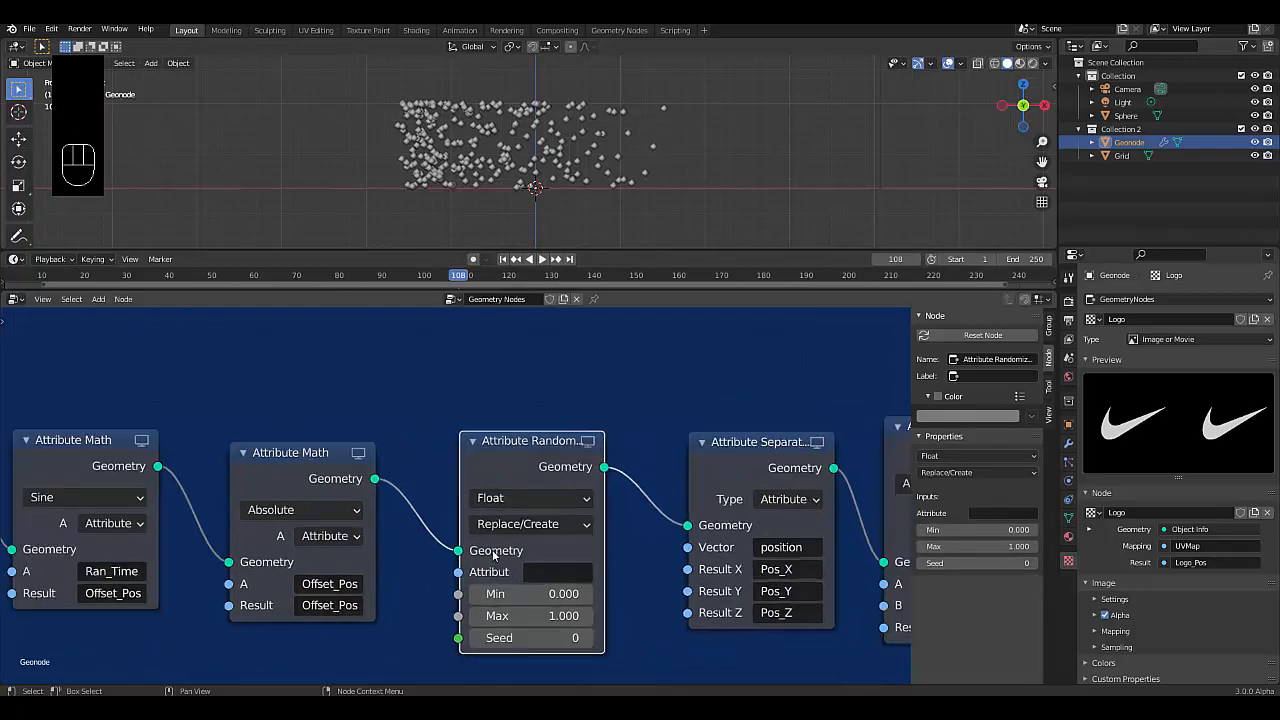
- Set the new Attribute Randomize node's attribute to Offset_Pos, with Min 0.300 and Max 0.600
scroll(353, 586, "up", 2)
left_click(328, 588)
left_click(567, 572)
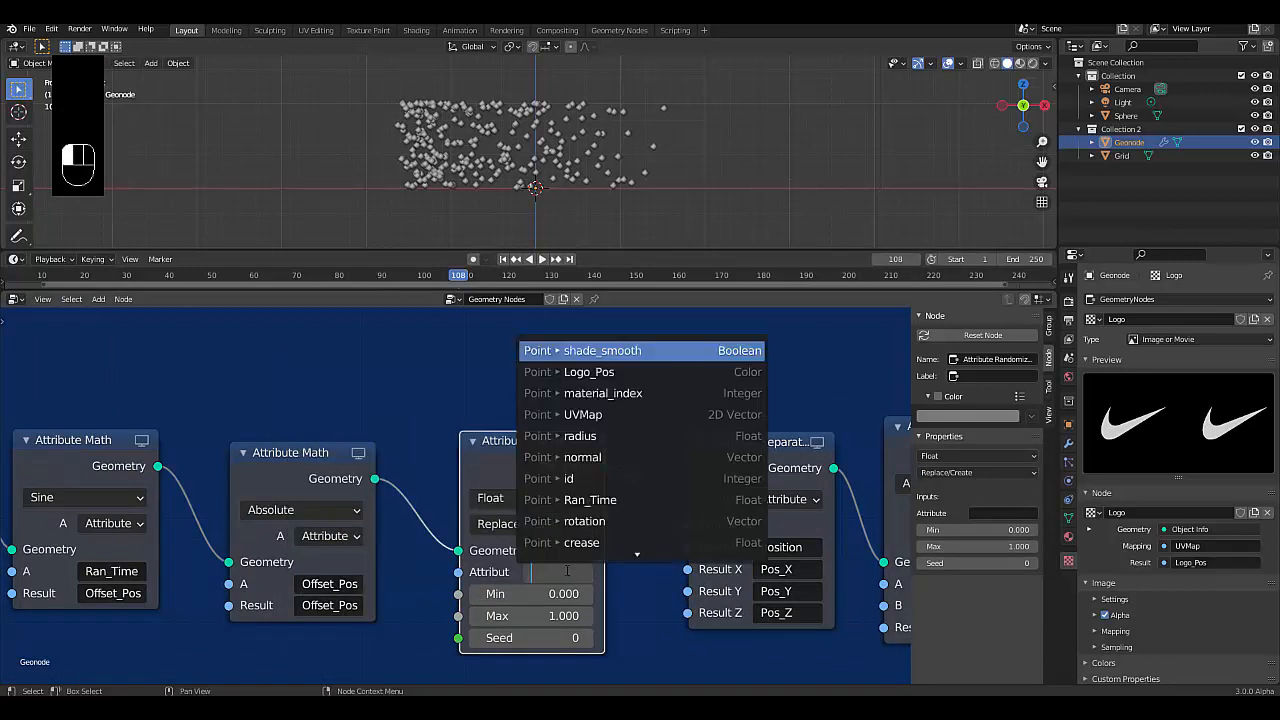
type("Offset_Pos")
key("Return")
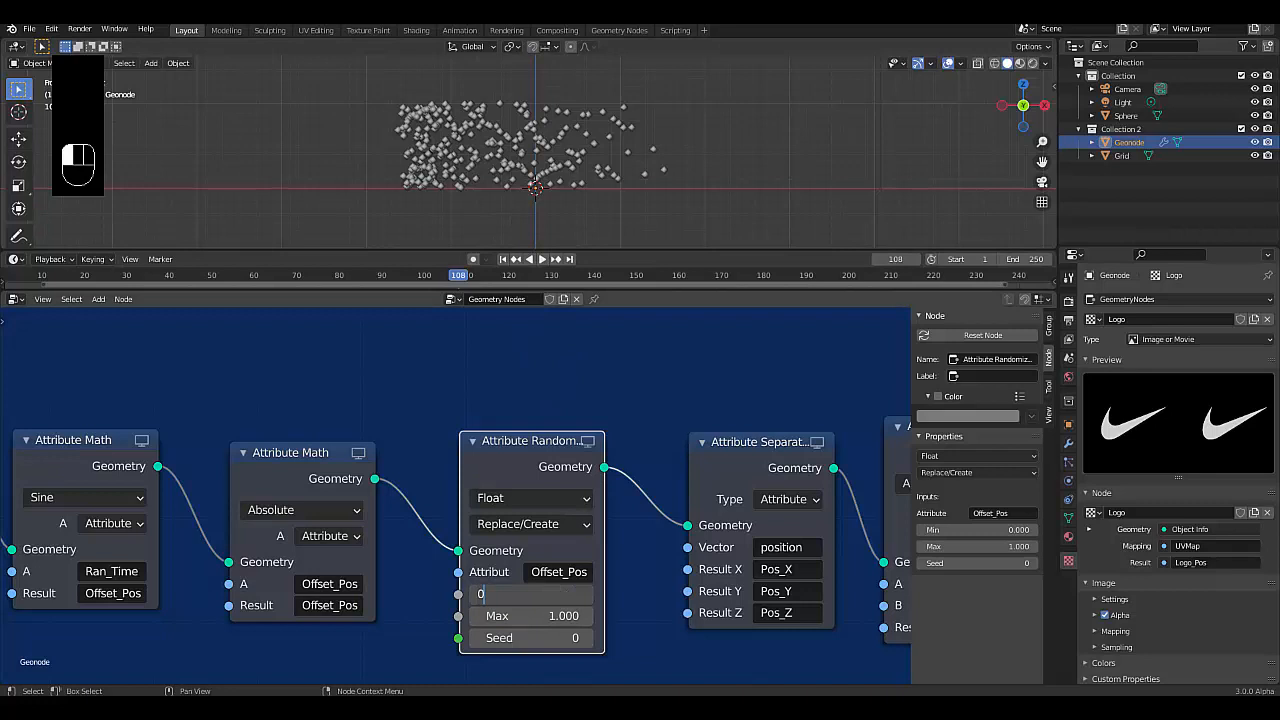
type("0.3")
key("Return")
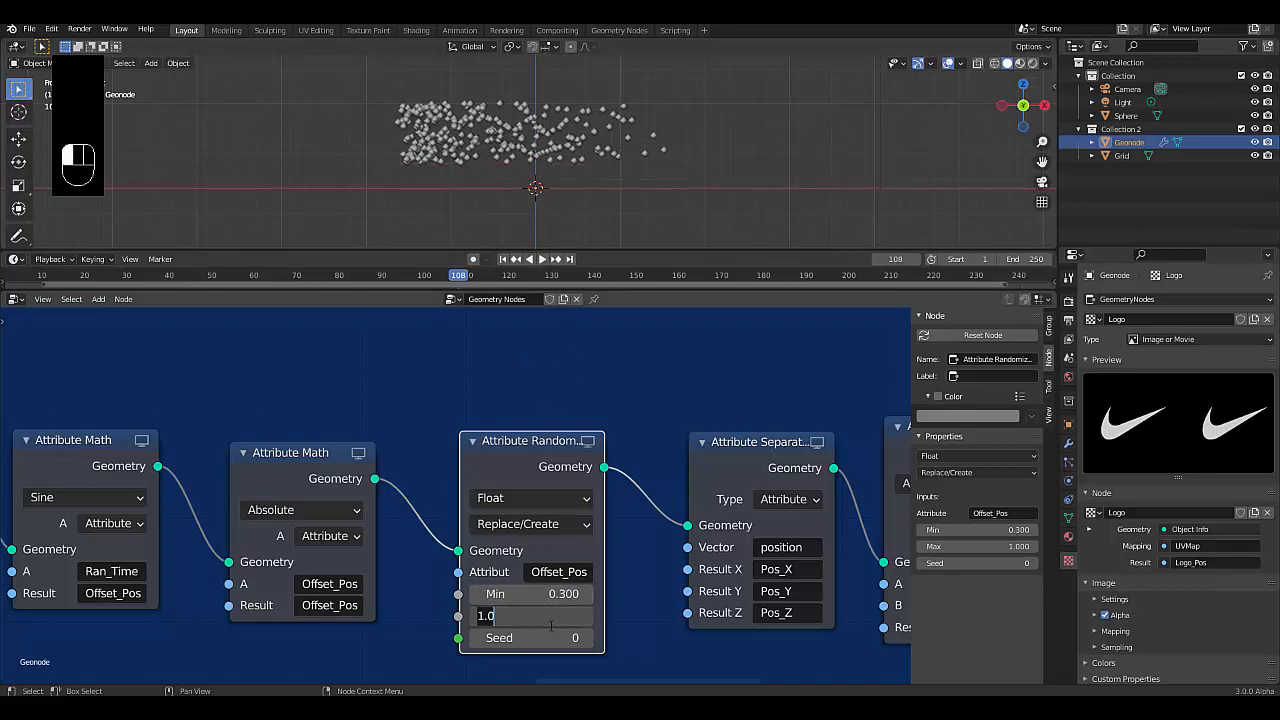
key("Return")
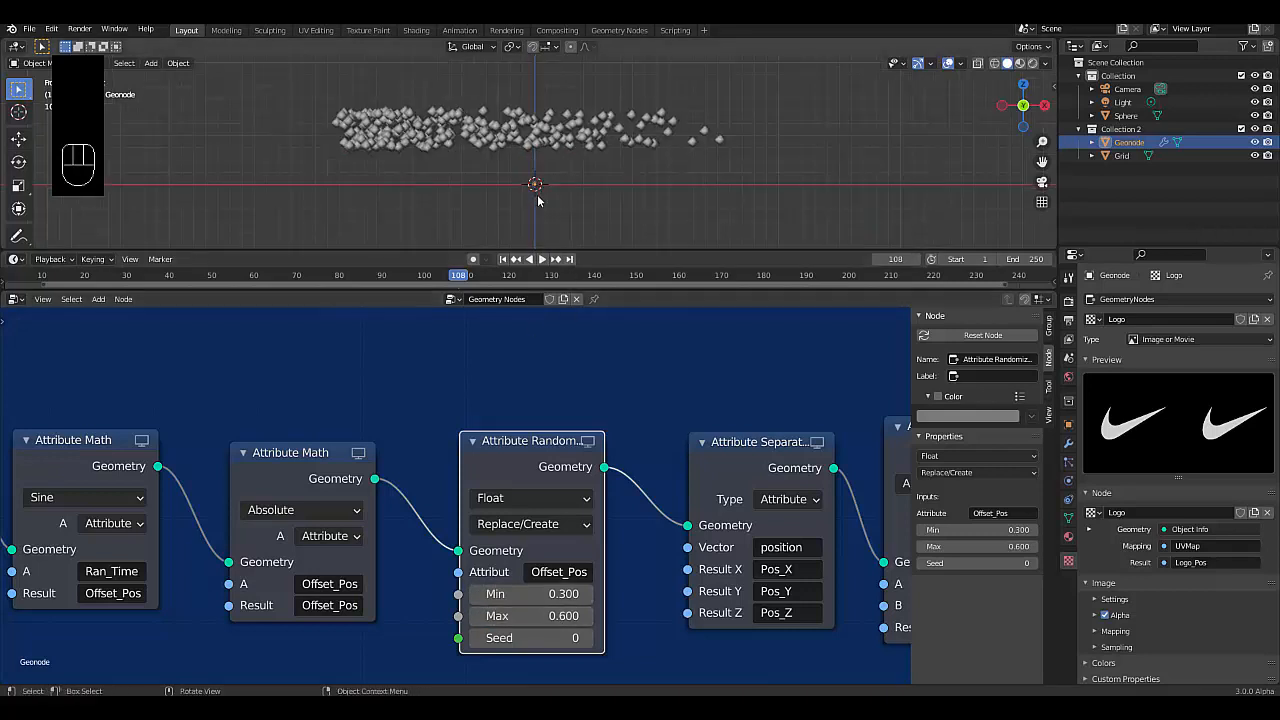
- Play the animation briefly to check how the randomized offset affects the points, and stop playback
key("space")
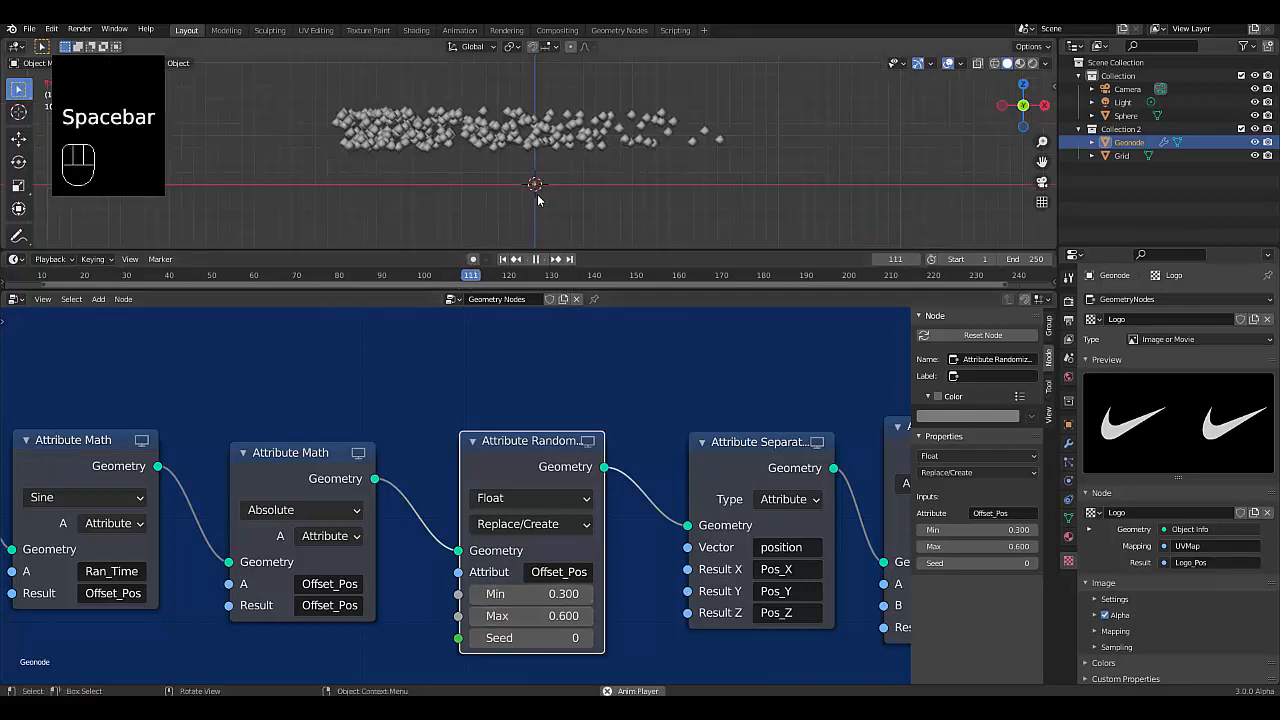
left_click(540, 259)
scroll(479, 174, "down", 2)
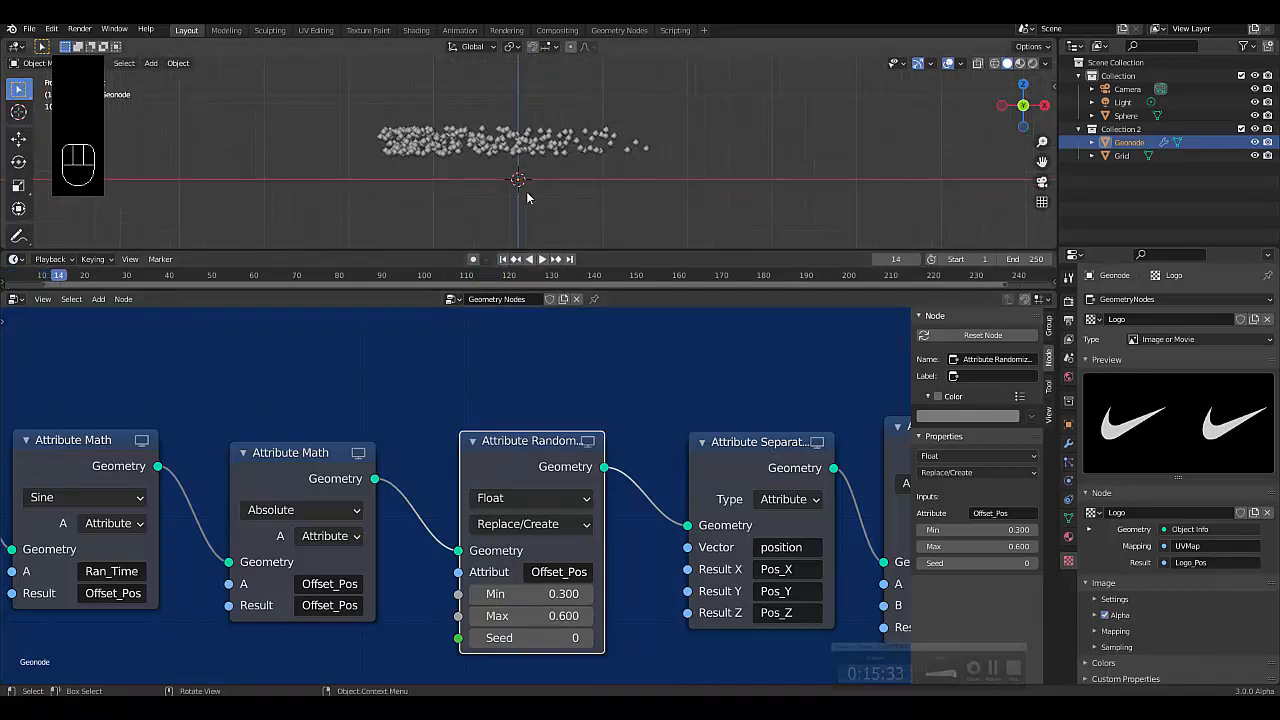
- With the animation playing, change the Offset_Pos Attribute Randomize node's operation to Multiply and check the bounce from an angled view
key("space")
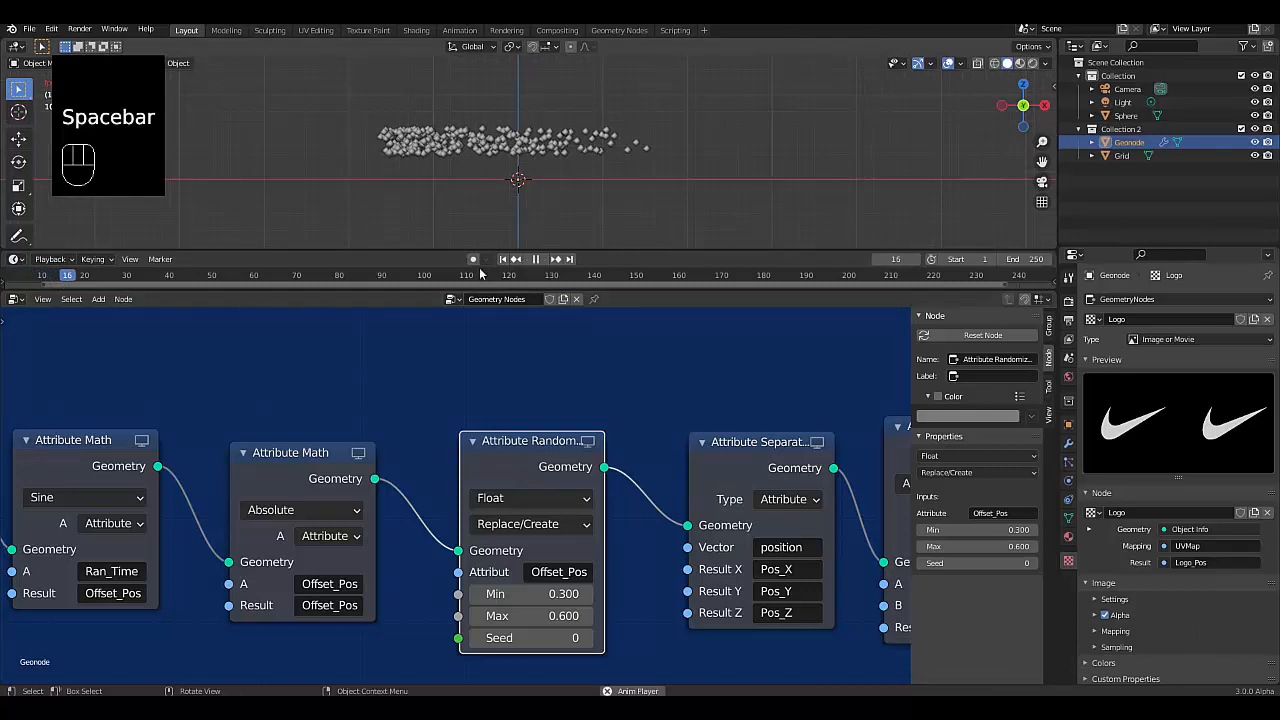
left_click(529, 524)
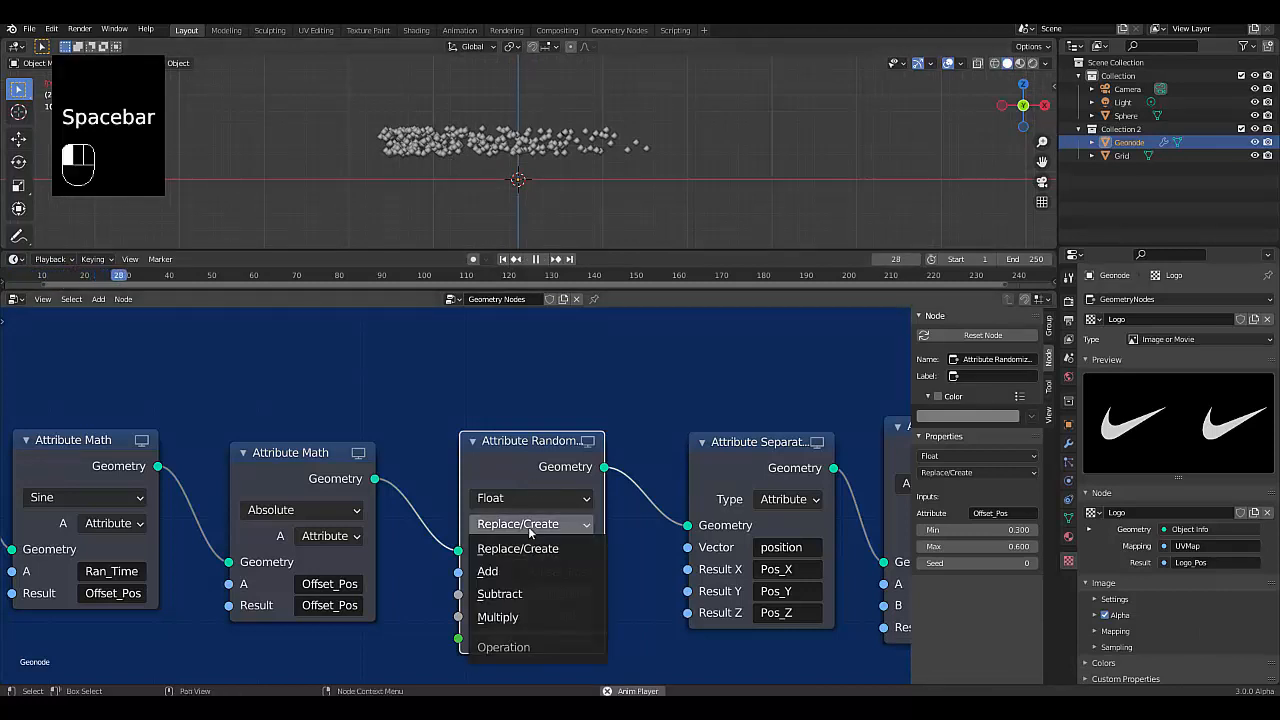
left_click(500, 615)
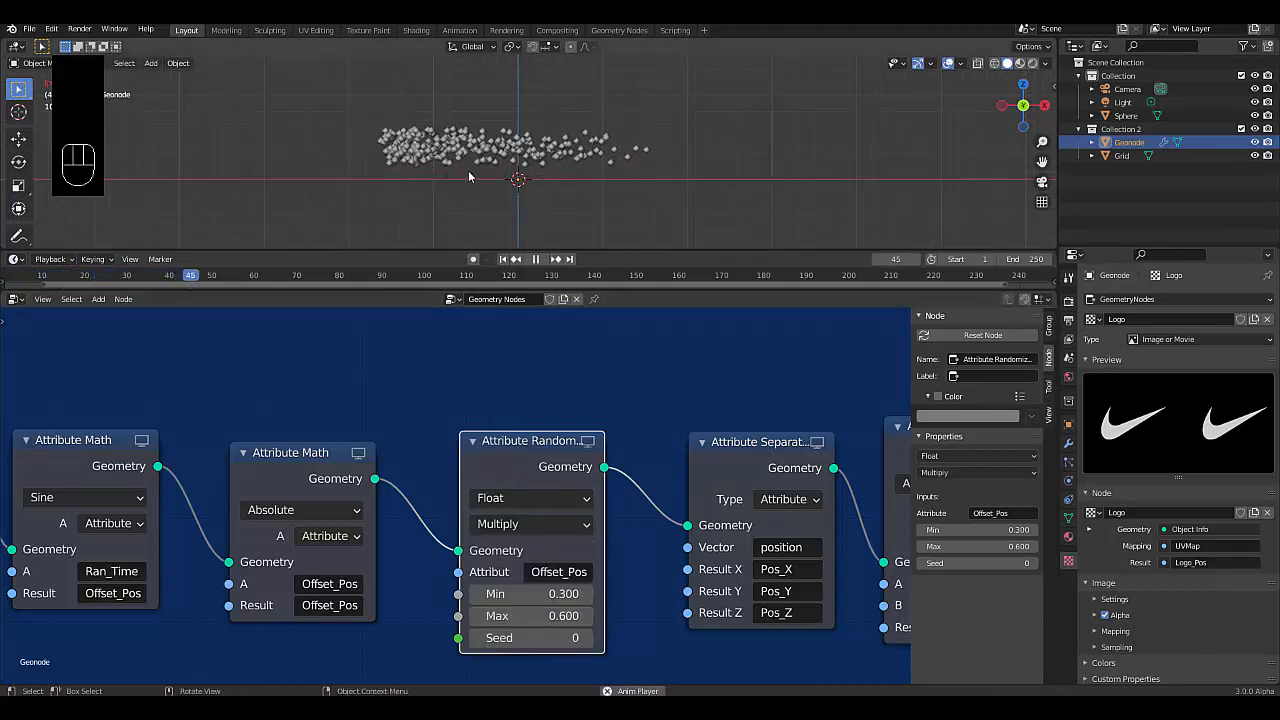
scroll(460, 175, "up", 3)
middle_click_drag(457, 181, 503, 197)
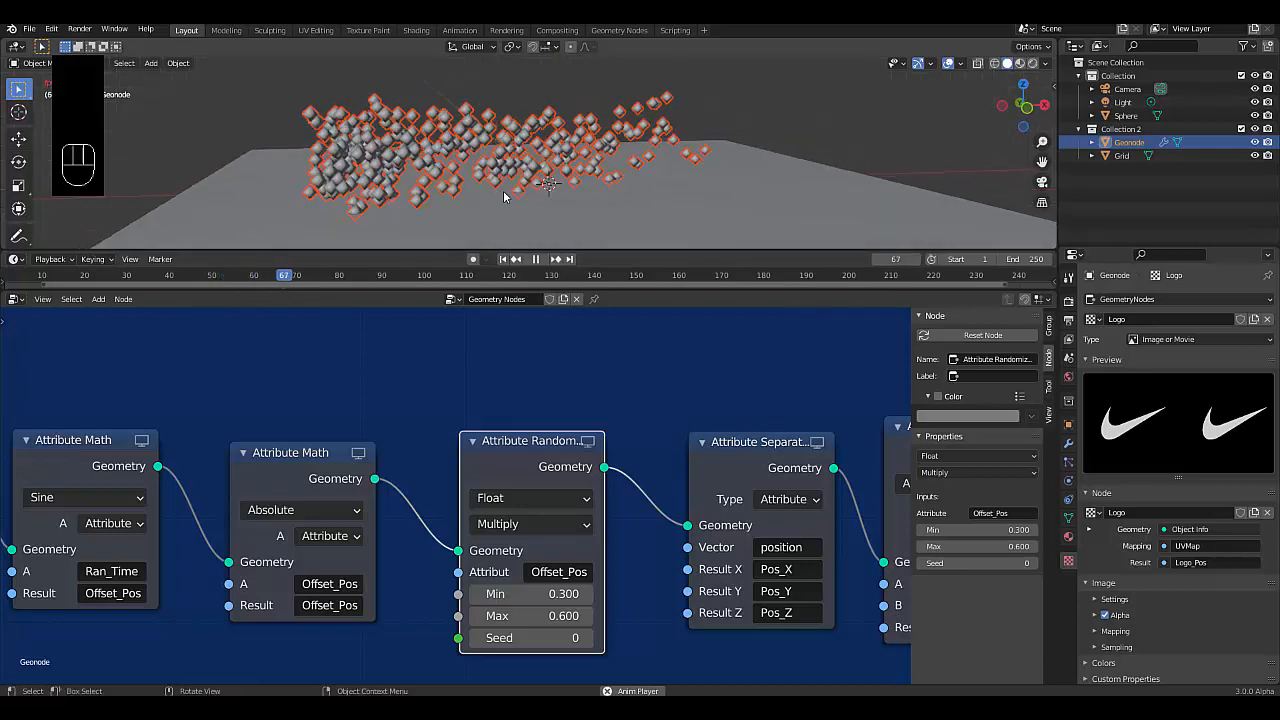
- Put the Offset_Pos Attribute Randomize node in its own frame and label the frame Random Height
left_click(460, 362)
left_click(508, 443)
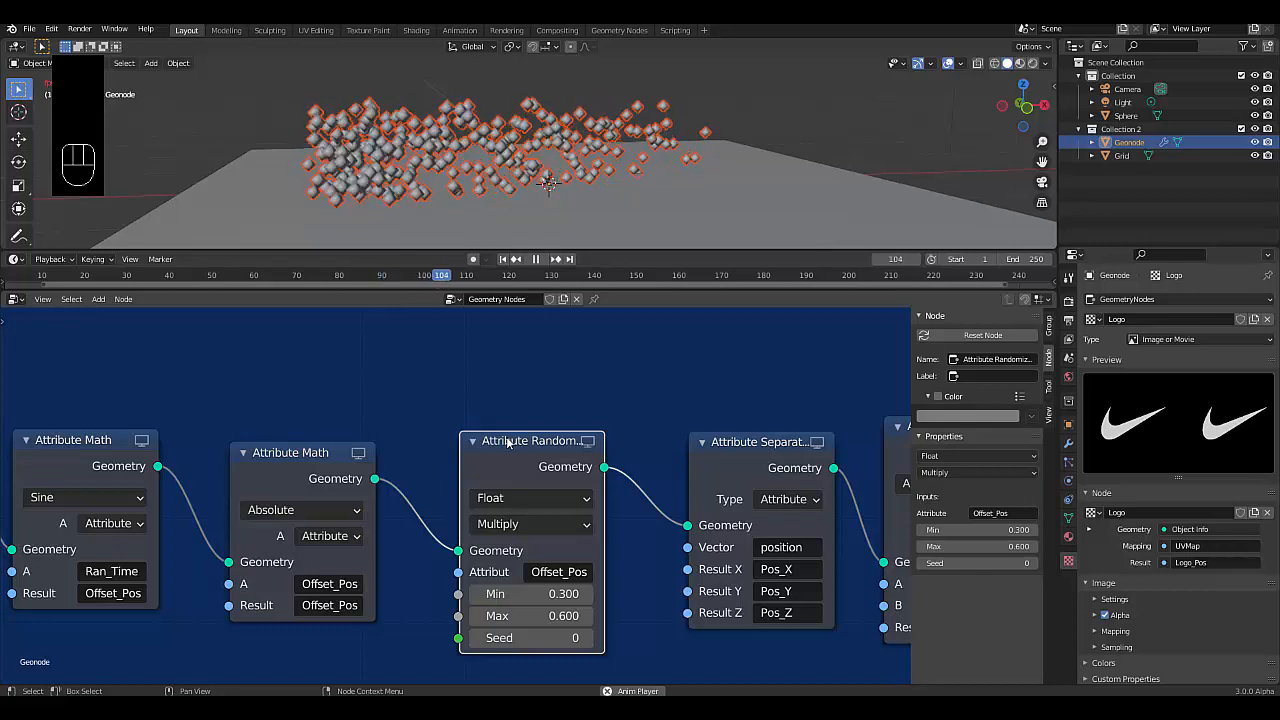
key("ctrl+j")
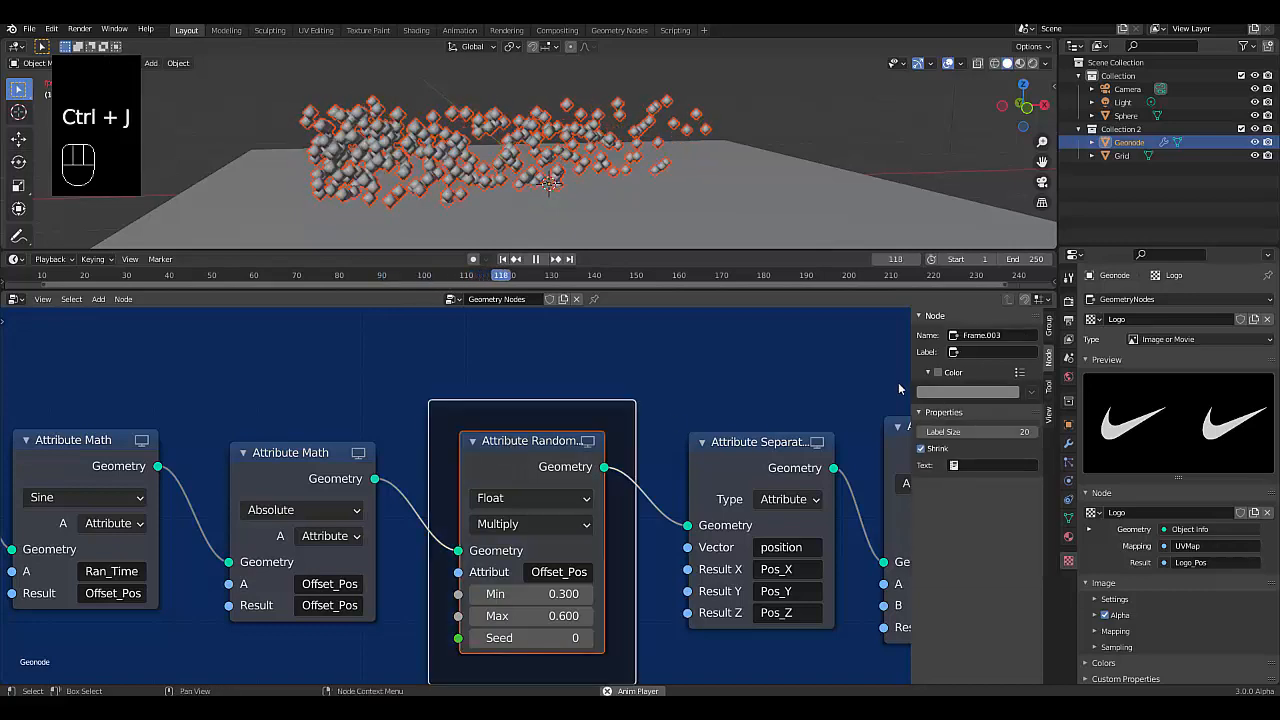
left_click(975, 353)
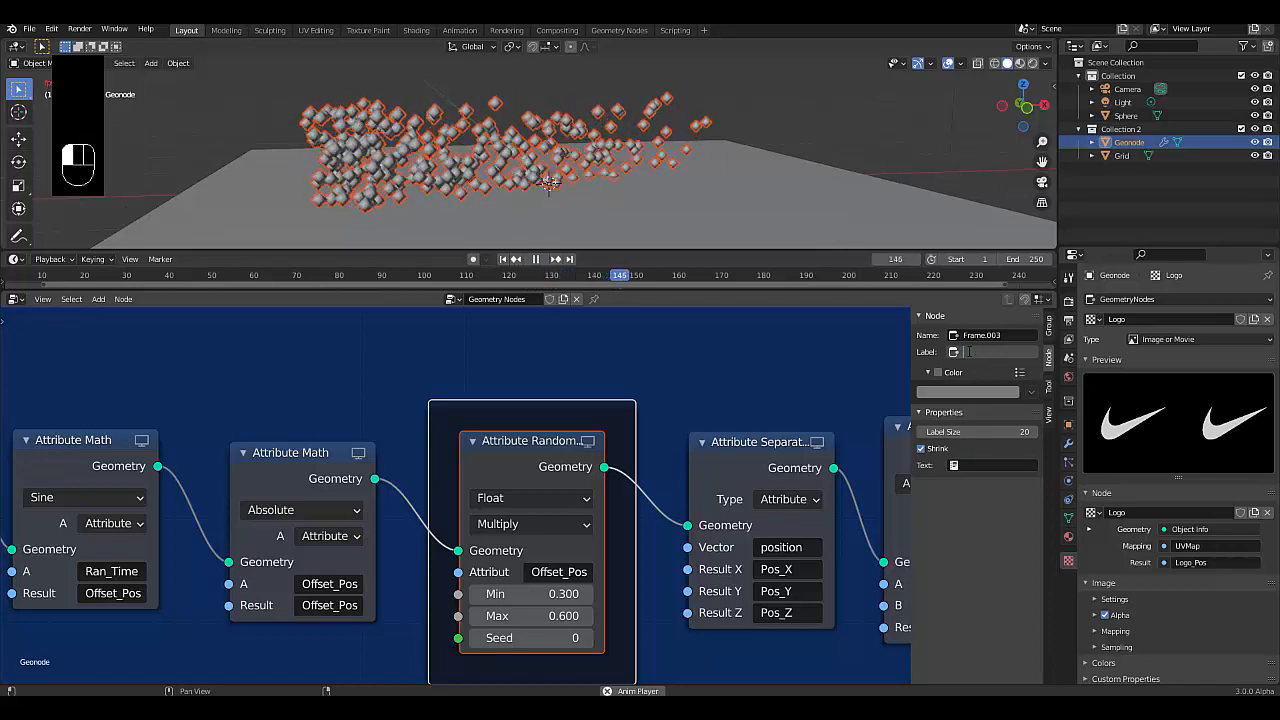
type("Random")
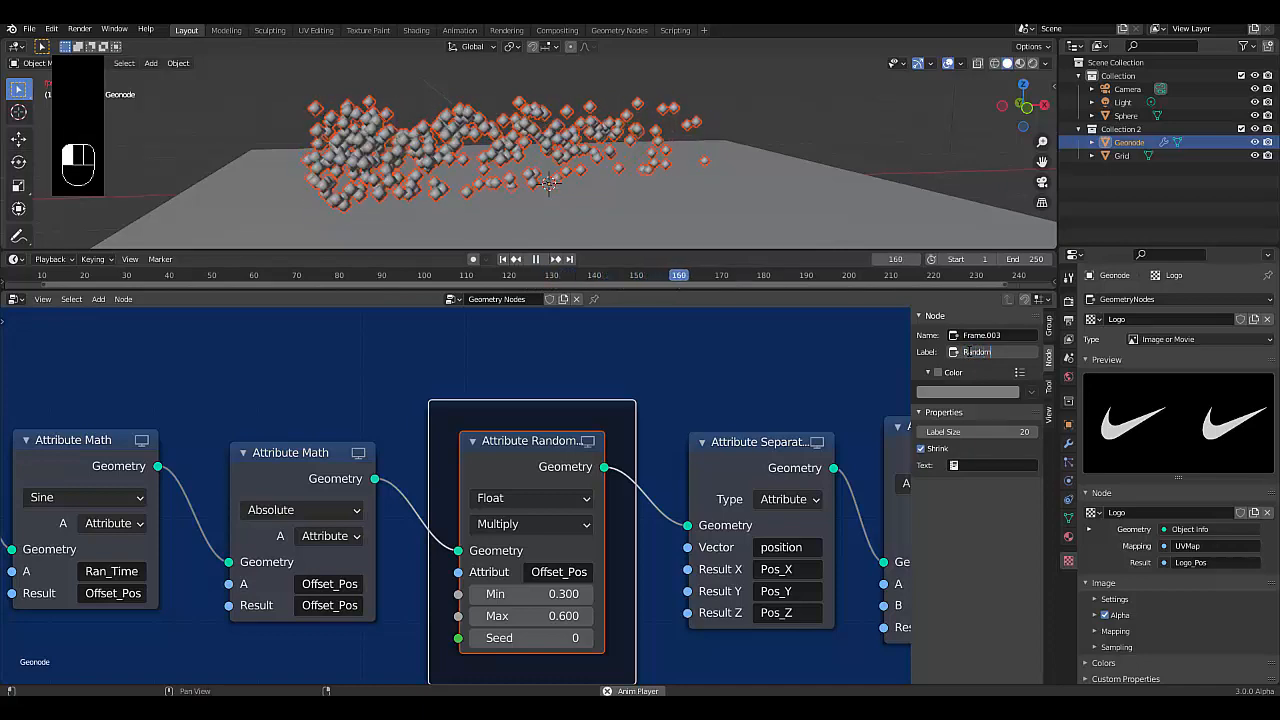
type(" Height")
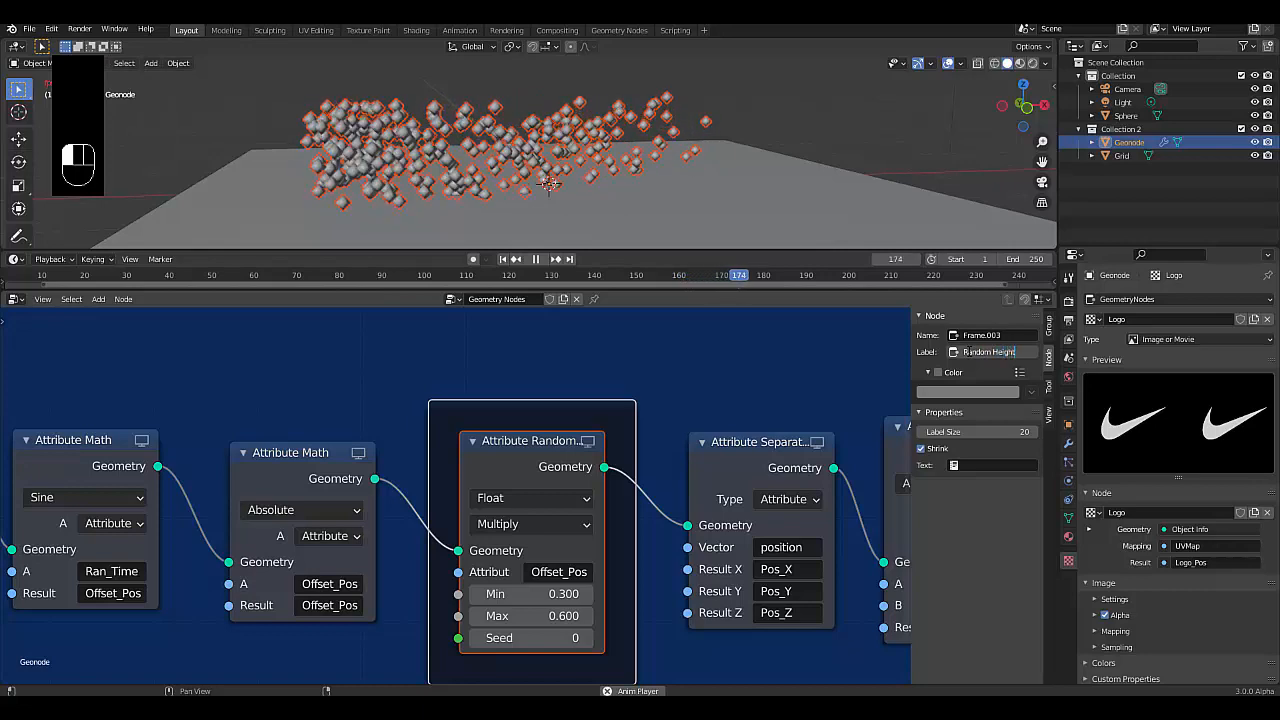
key("Return")
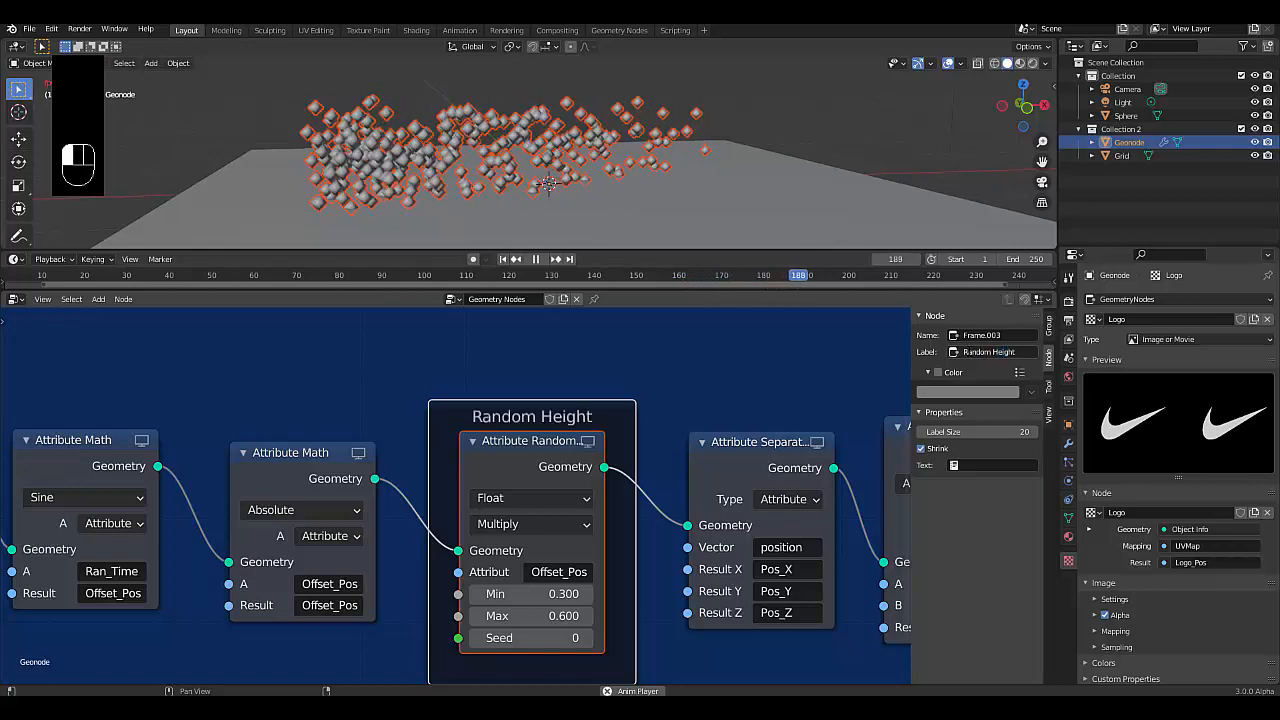
- Enable a custom color for the Random Height frame and make it orange, with HSV 0.049, 1.000, 0.608
left_click(938, 373)
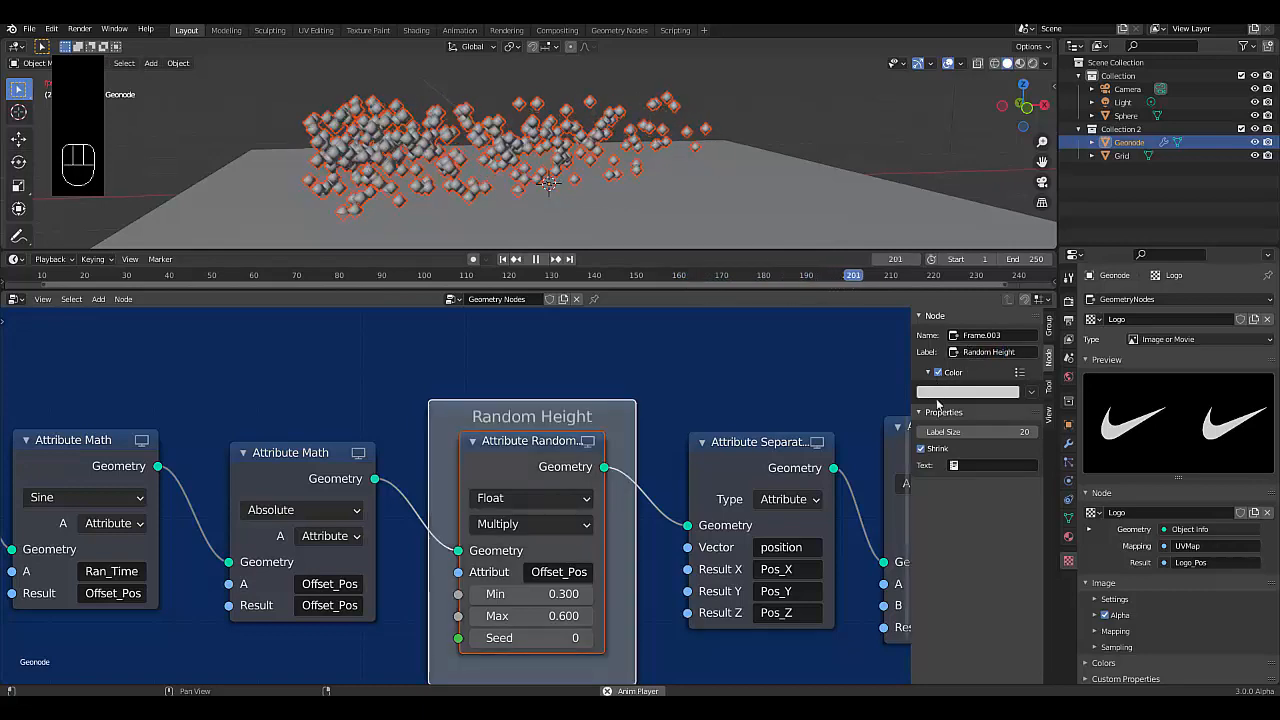
left_click(935, 394)
left_click_drag(960, 251, 955, 309)
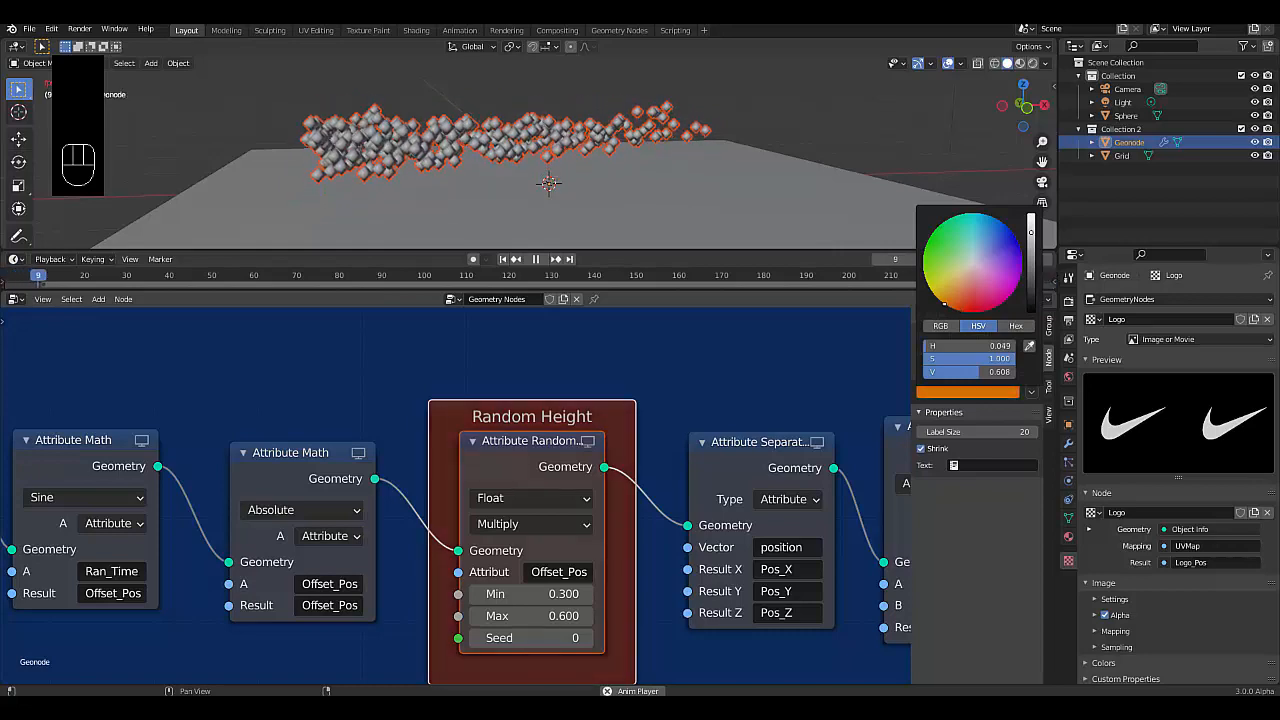
middle_click_drag(370, 127, 385, 165)
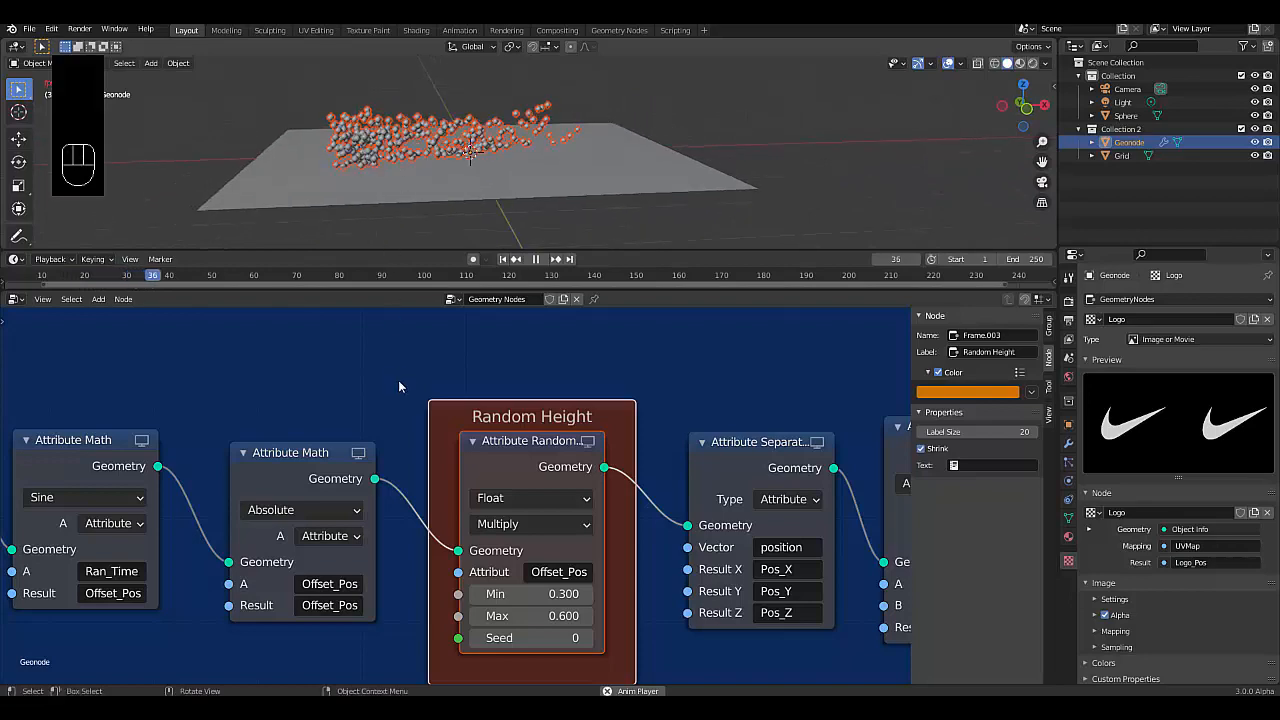
- Move the Group Output node further from the Bounce effect frame, making room after the Attribute Combine node
scroll(329, 511, "down", 2)
scroll(329, 511, "down", 3)
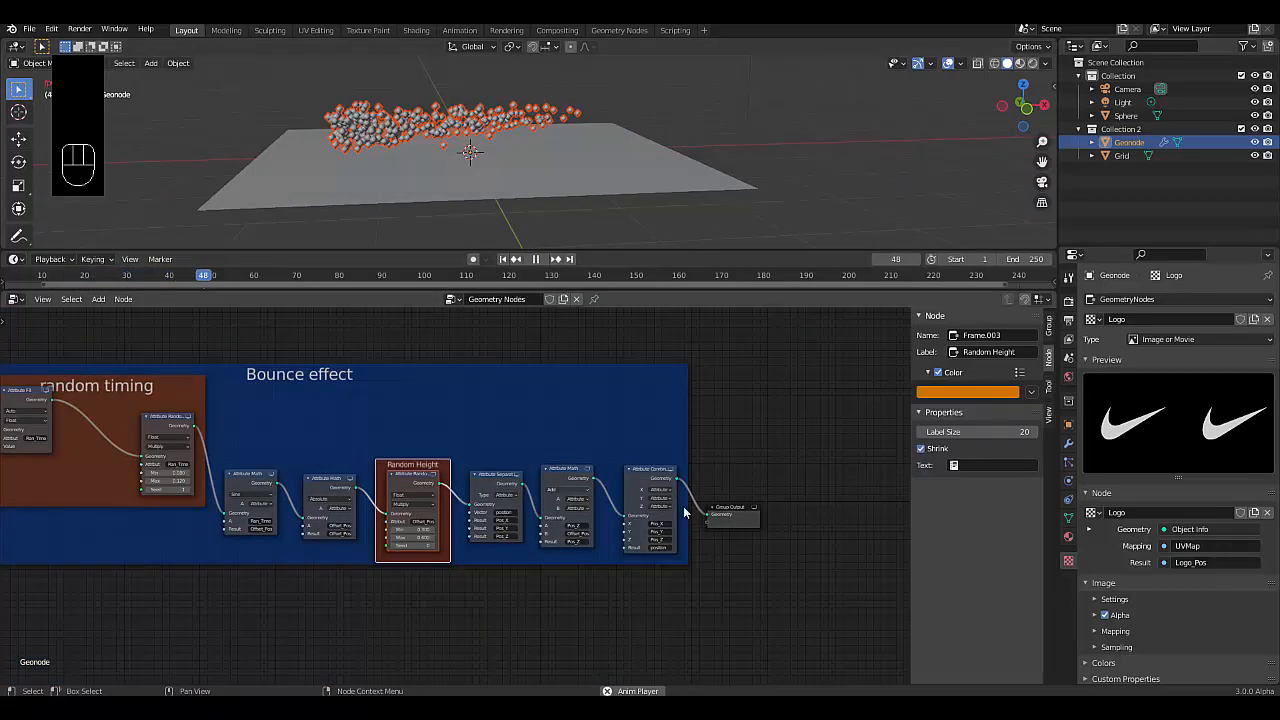
scroll(752, 491, "up", 3)
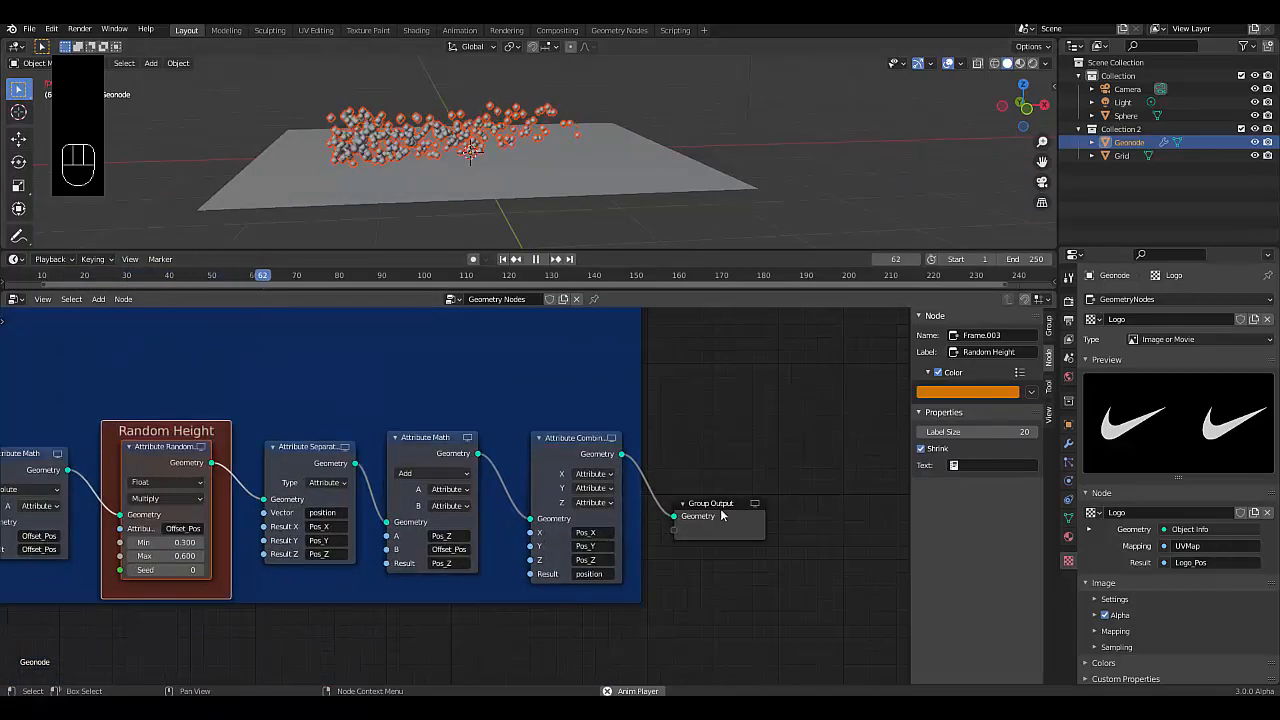
left_click_drag(719, 508, 866, 444)
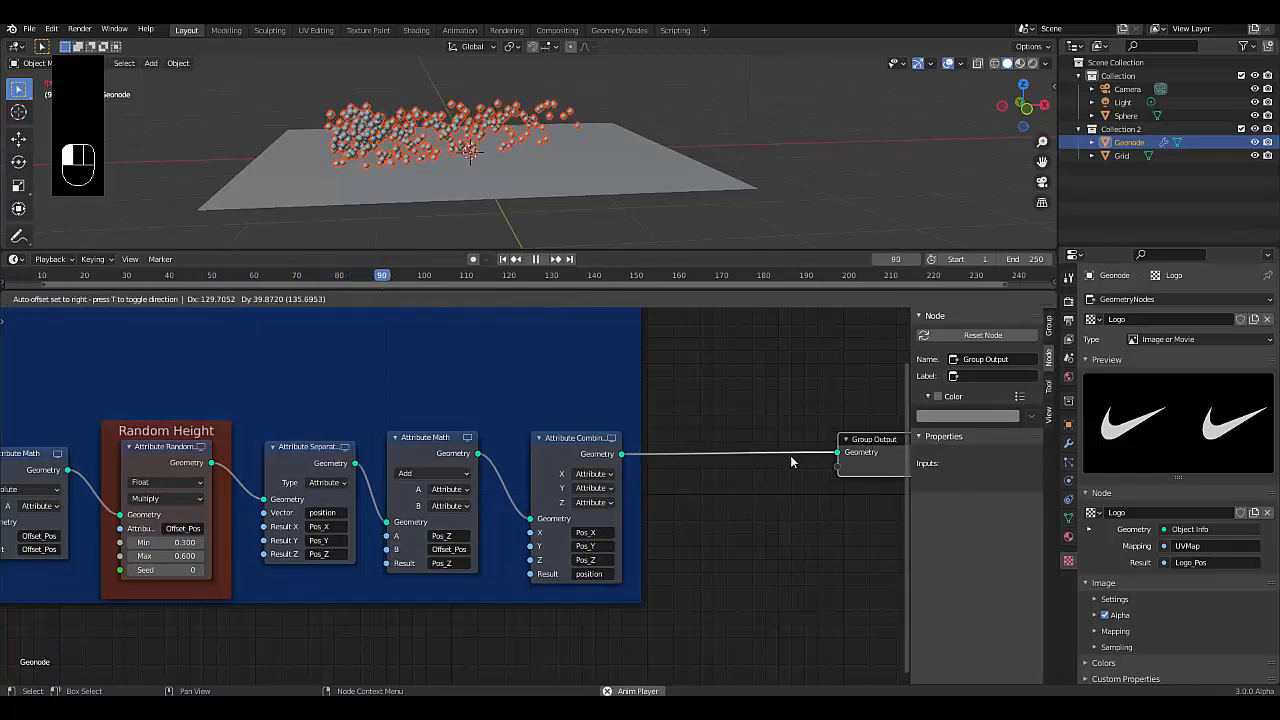
left_click(714, 480)
- Insert a Point Instance node between the Attribute Combine and Group Output nodes and set its instanced object to Sphere
key("shift+a")
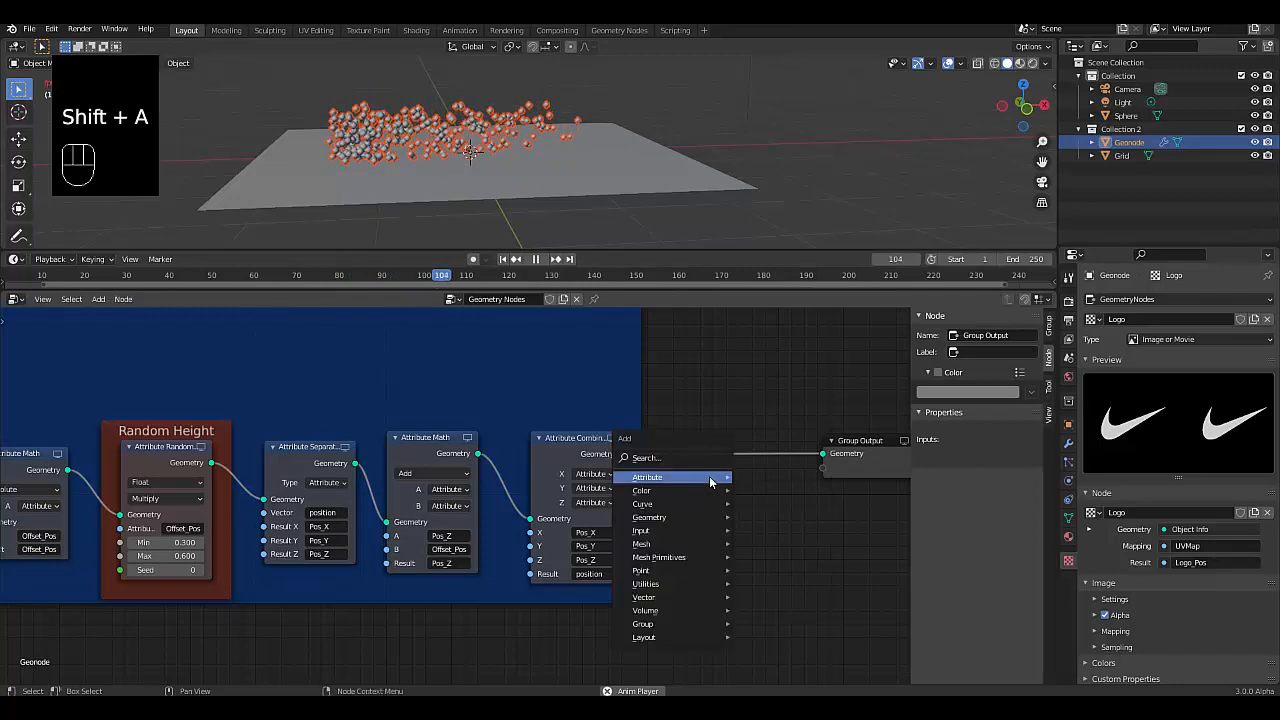
mouse_move(711, 482)
mouse_move(663, 570)
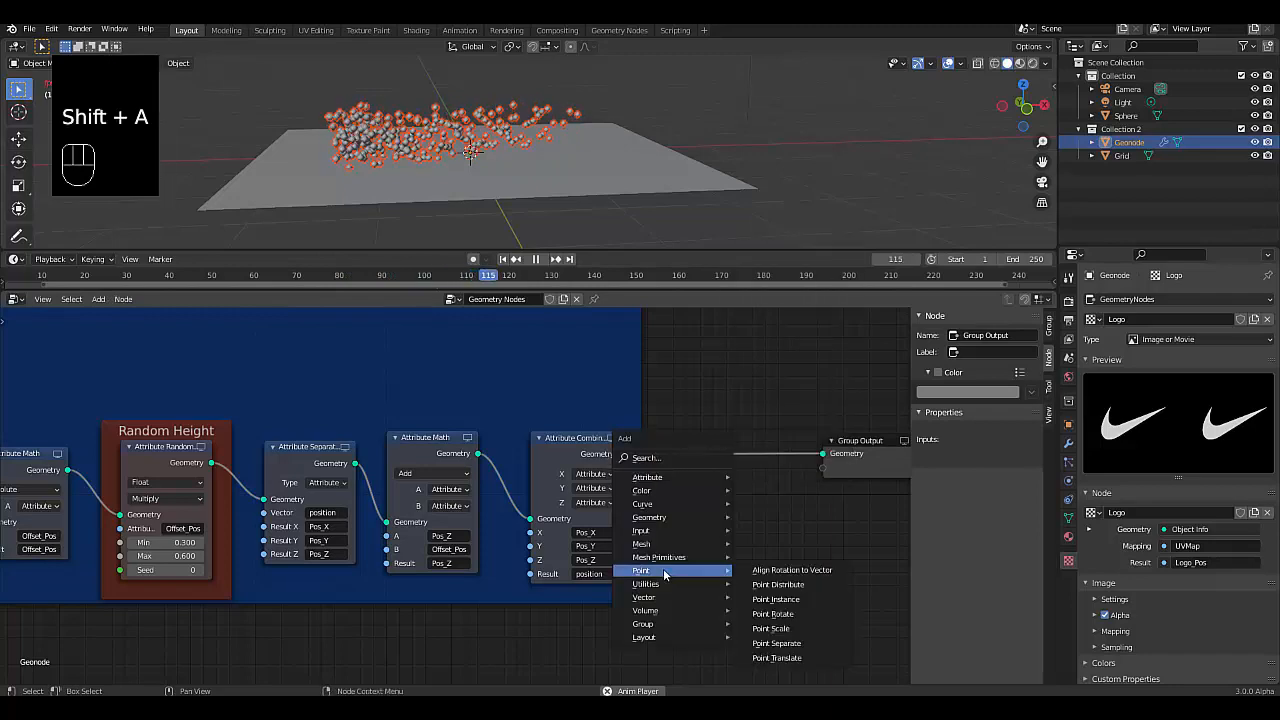
left_click(798, 600)
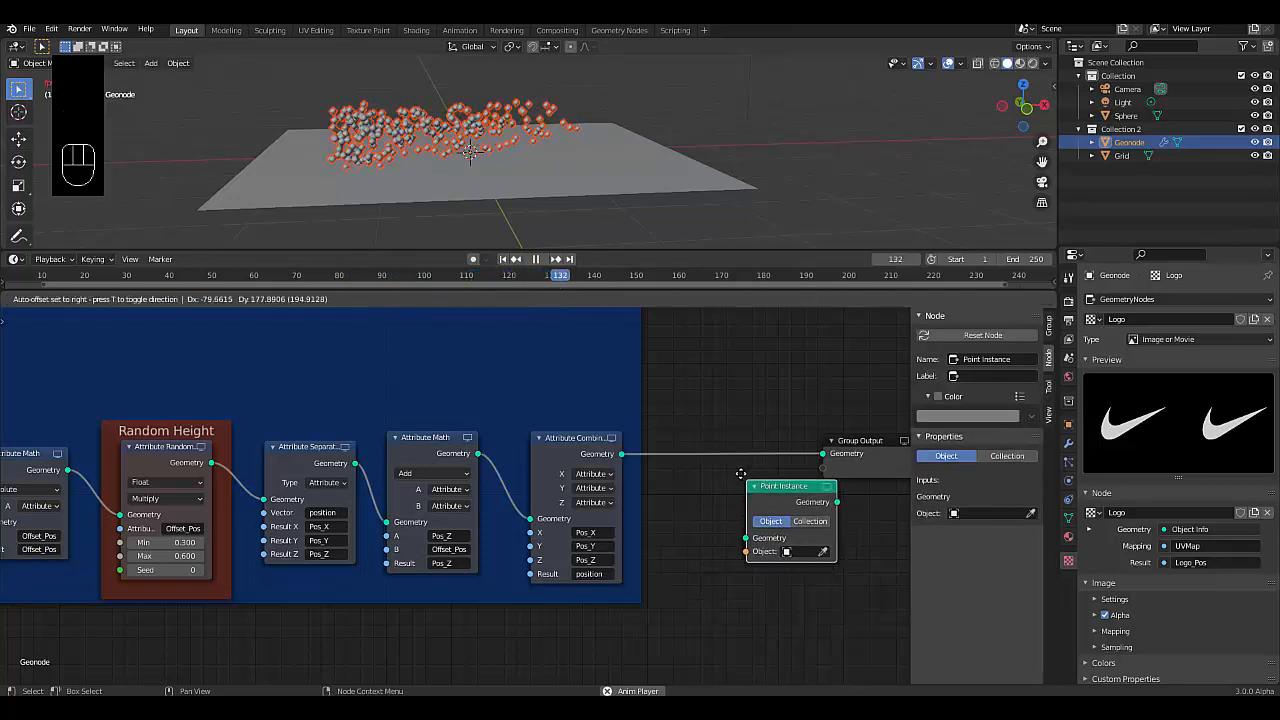
left_click(674, 418)
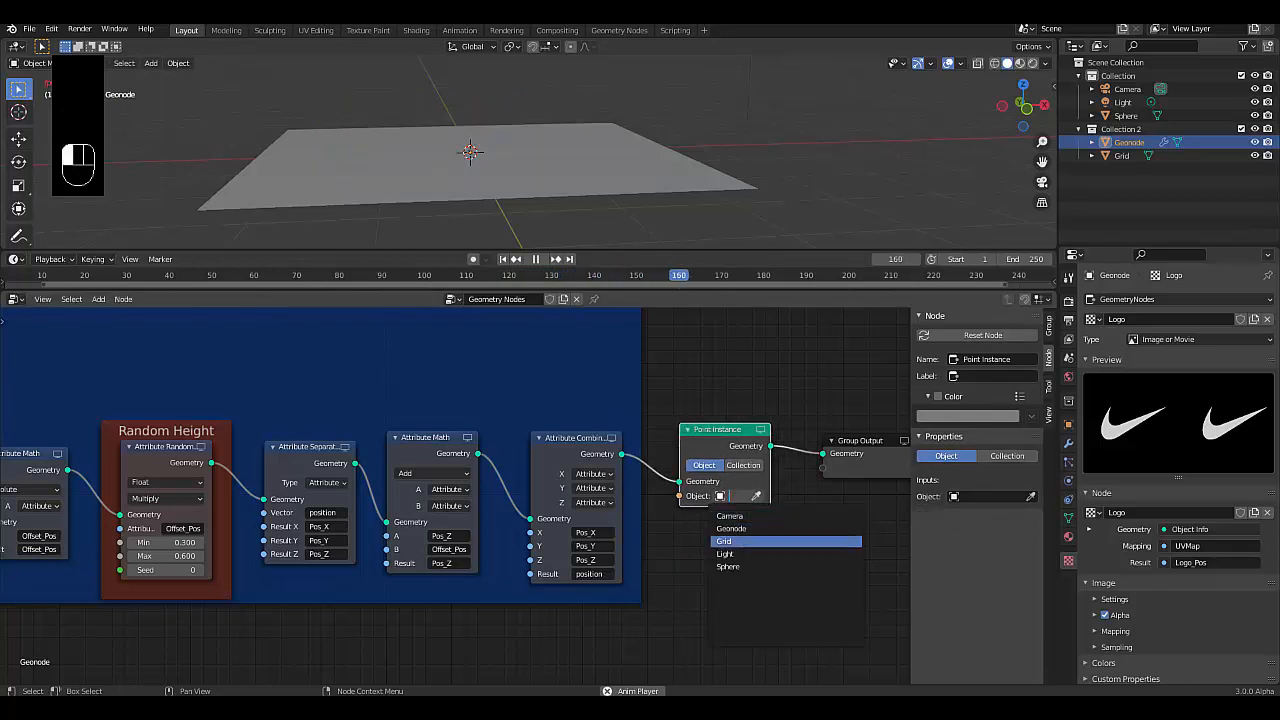
left_click(733, 566)
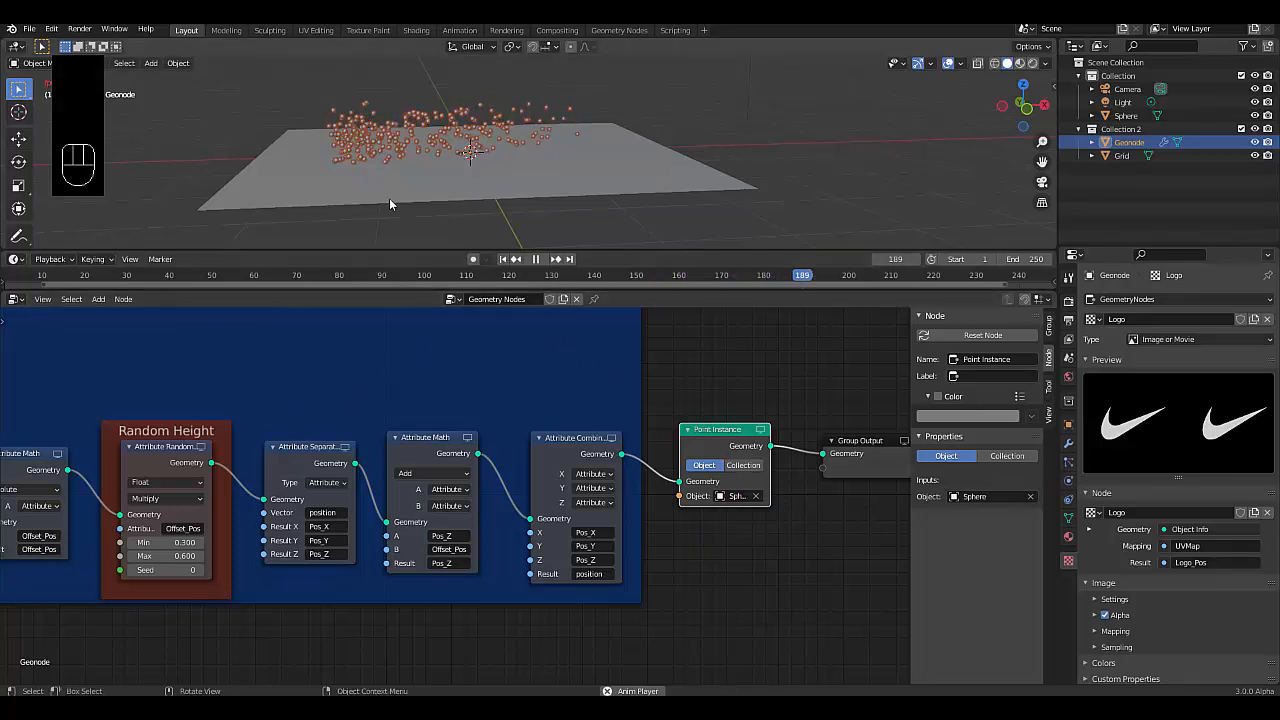
- View the logo from the top and raise the Poisson Disk Density Max of the Point Distribute node to 2000
key("KP_7")
scroll(389, 198, "down", 3)
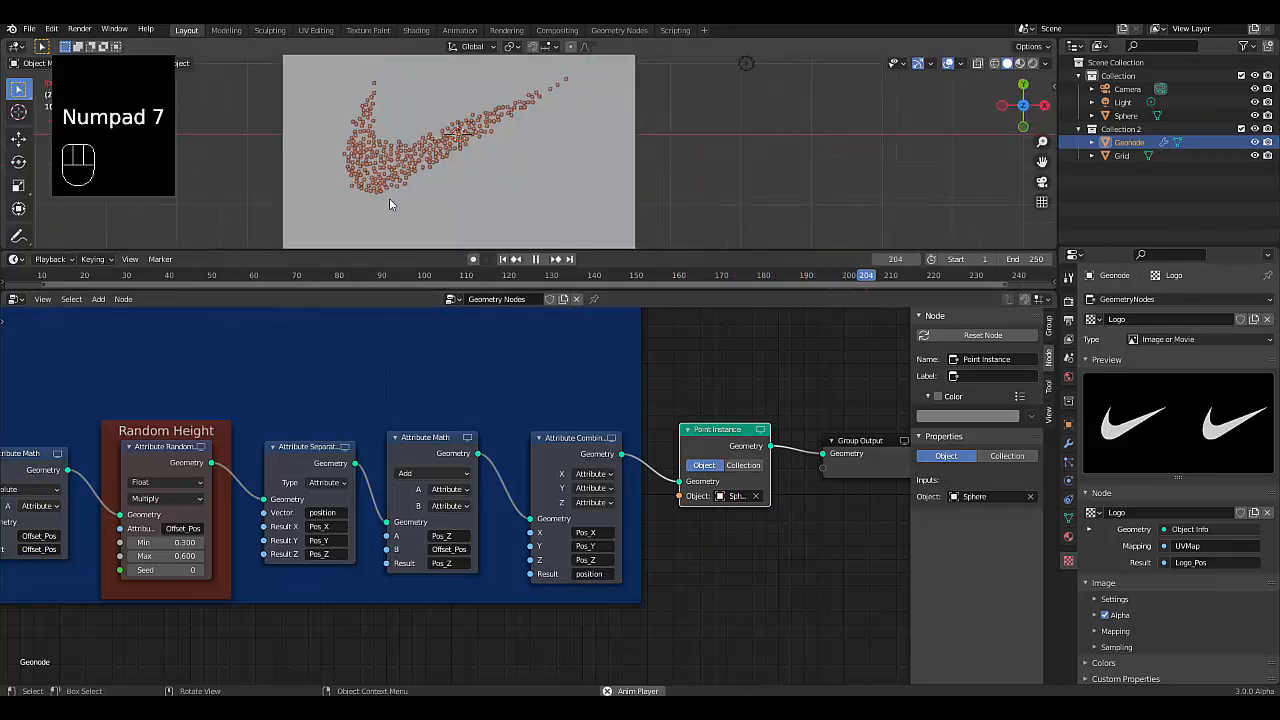
scroll(365, 566, "down", 2)
scroll(365, 566, "down", 2)
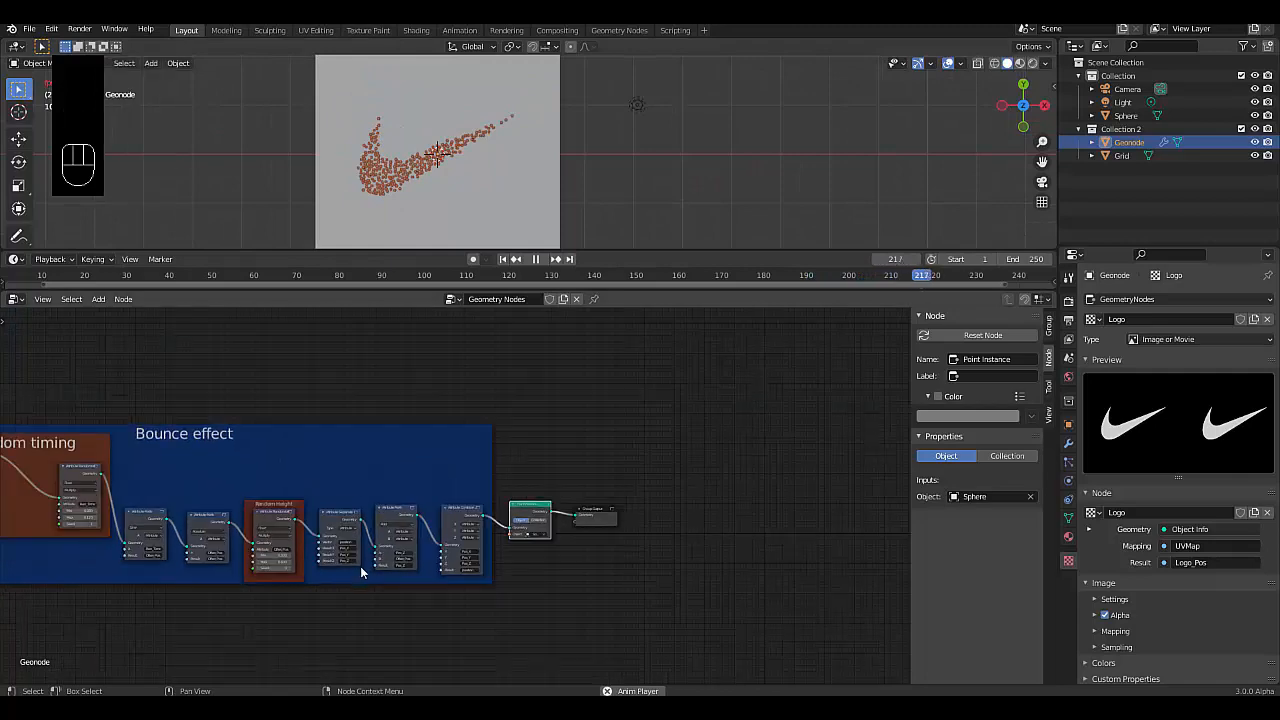
scroll(375, 568, "down", 1)
scroll(330, 560, "down", 1)
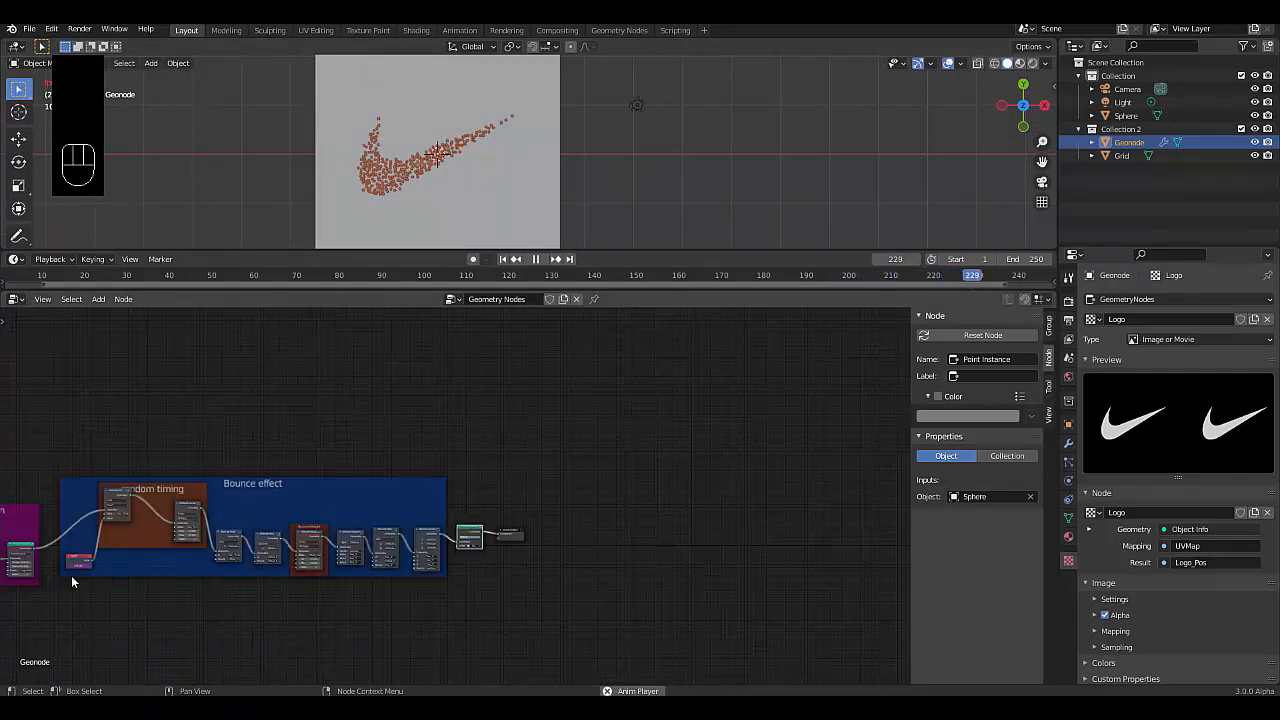
scroll(40, 580, "up", 2)
scroll(35, 583, "up", 3)
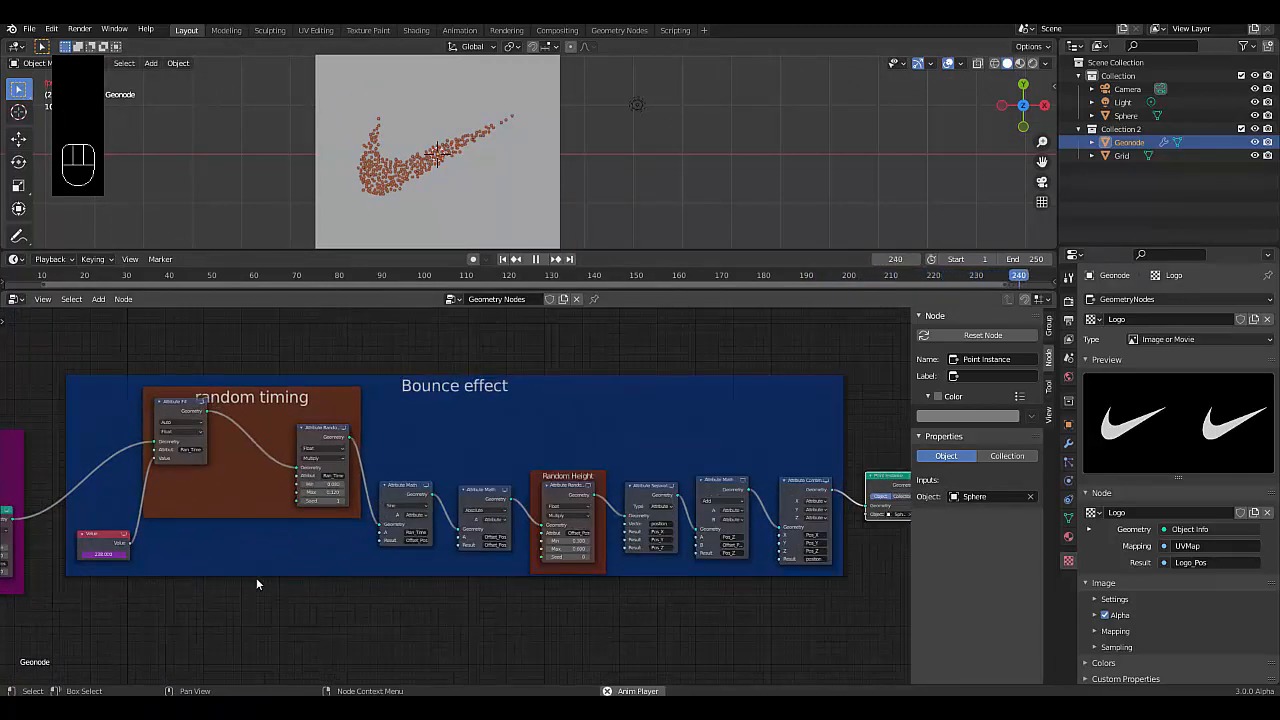
scroll(250, 580, "down", 3)
scroll(28, 570, "up", 3)
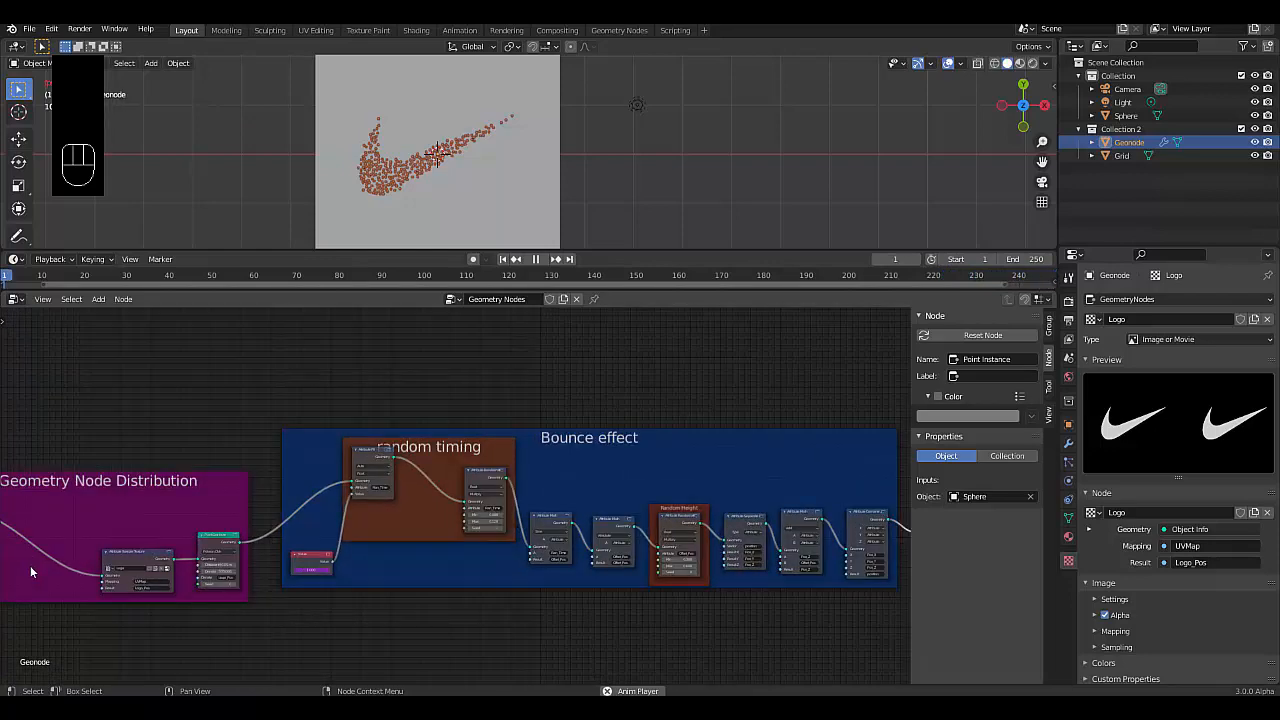
scroll(30, 565, "up", 5)
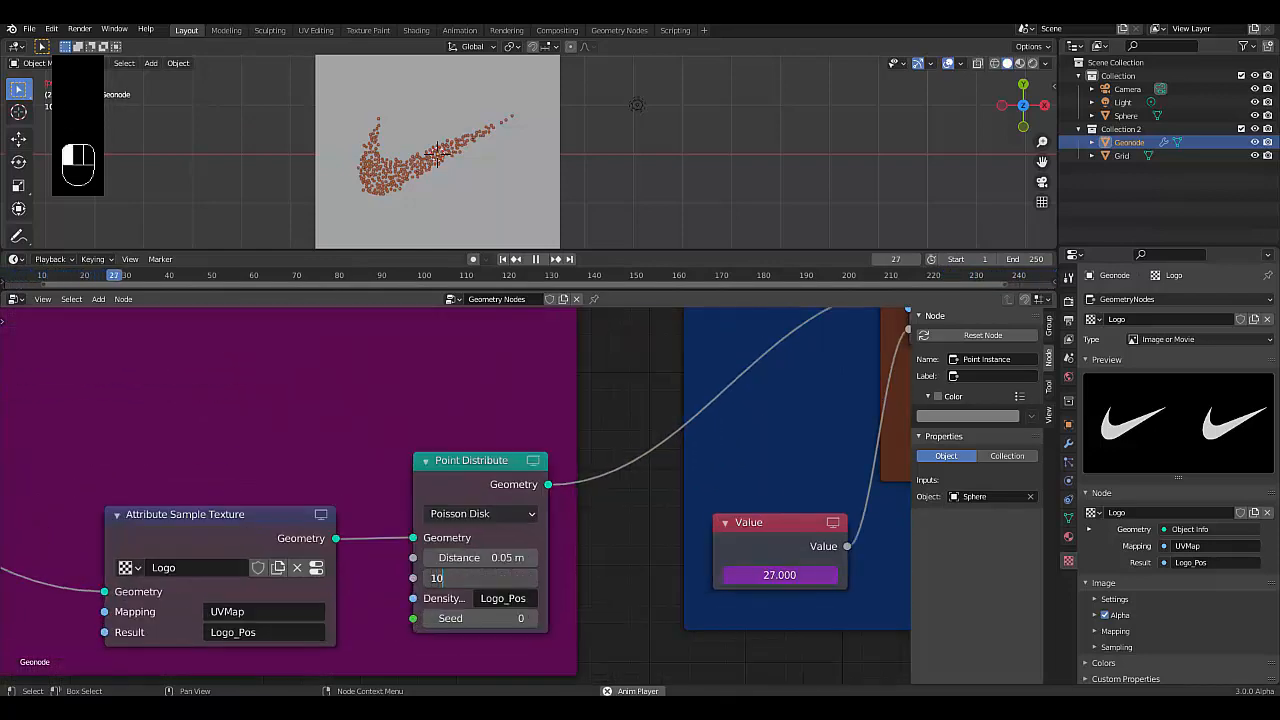
key("Return")
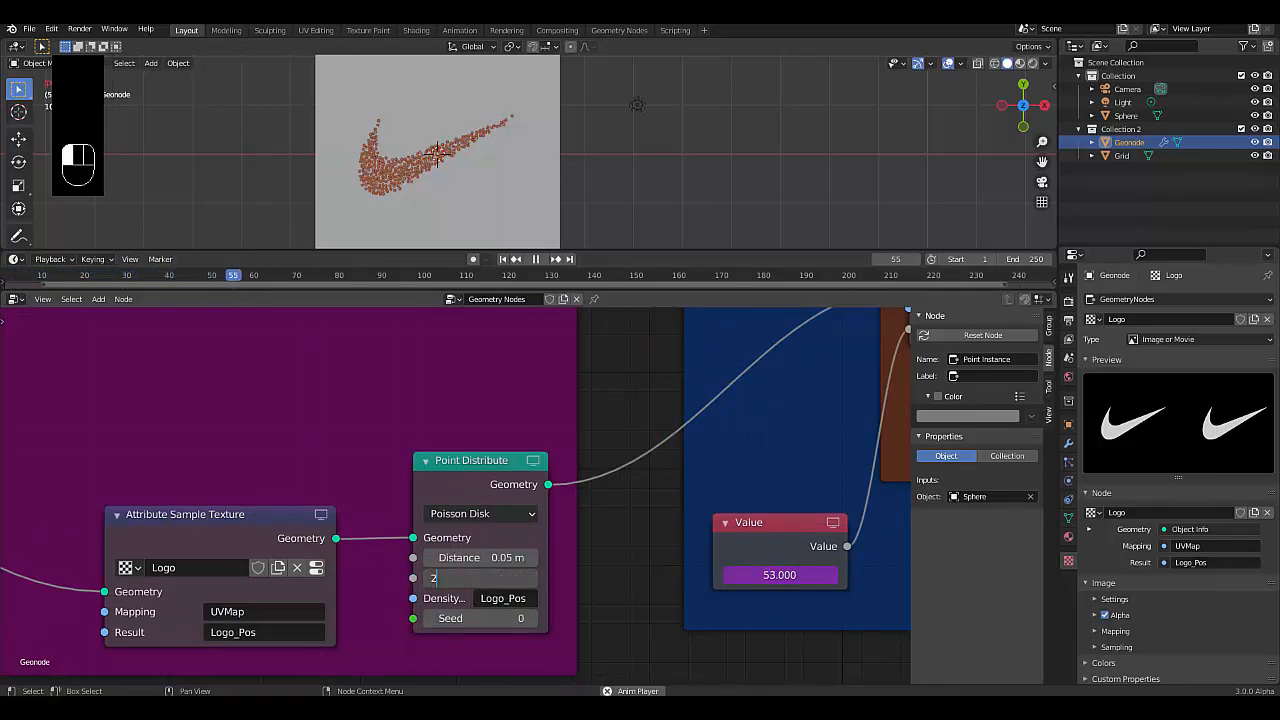
key("Return")
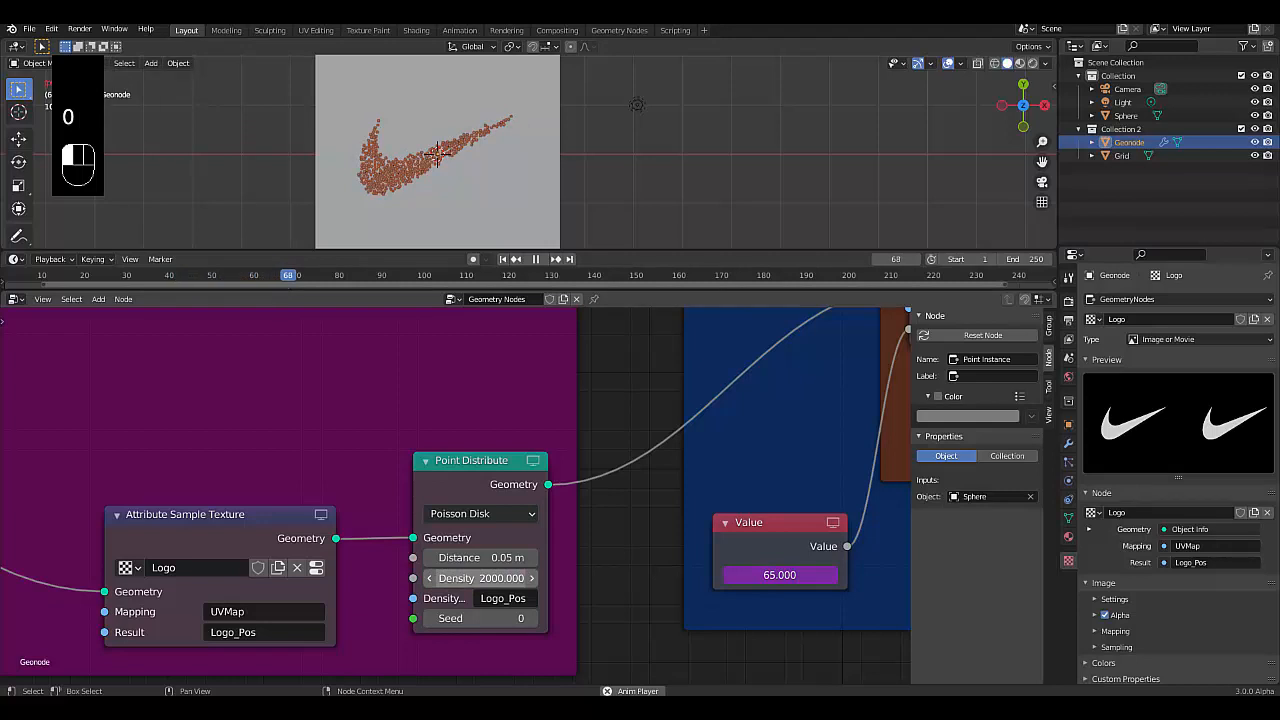
- Switch the Point Distribute node's distribution method to Random and set its density to 500
left_click(487, 516)
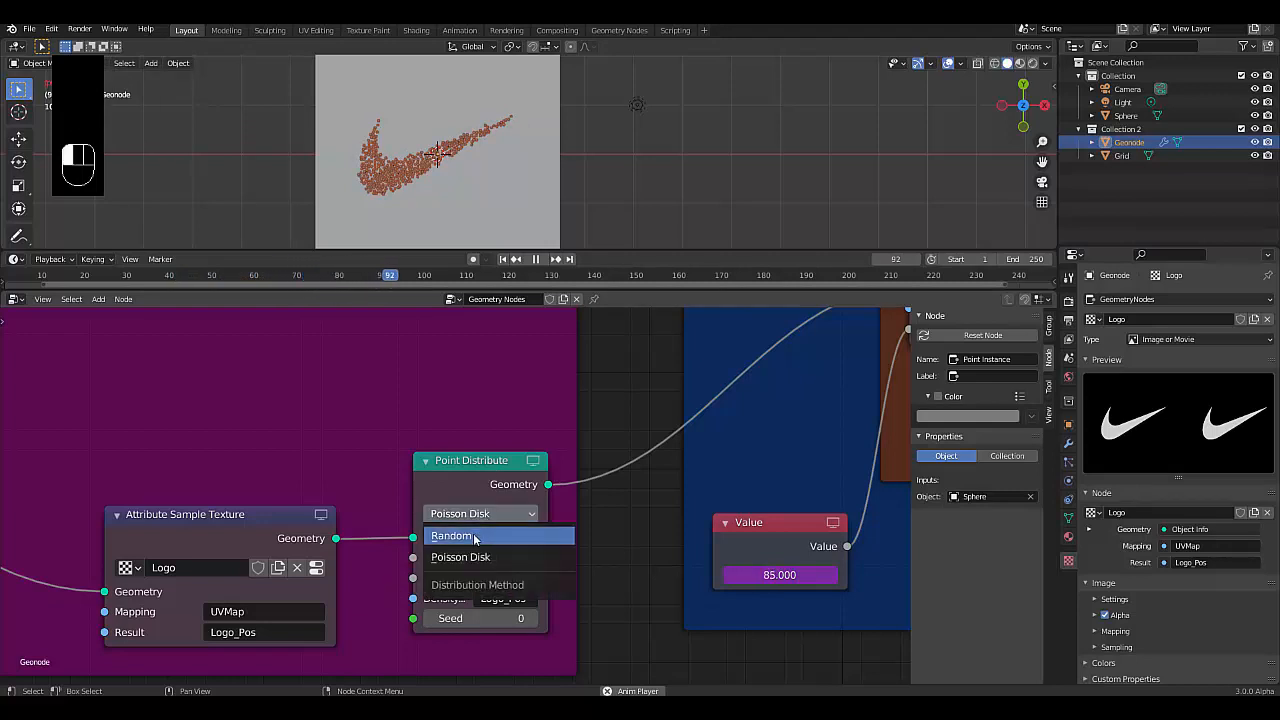
left_click(475, 539)
left_click(480, 557)
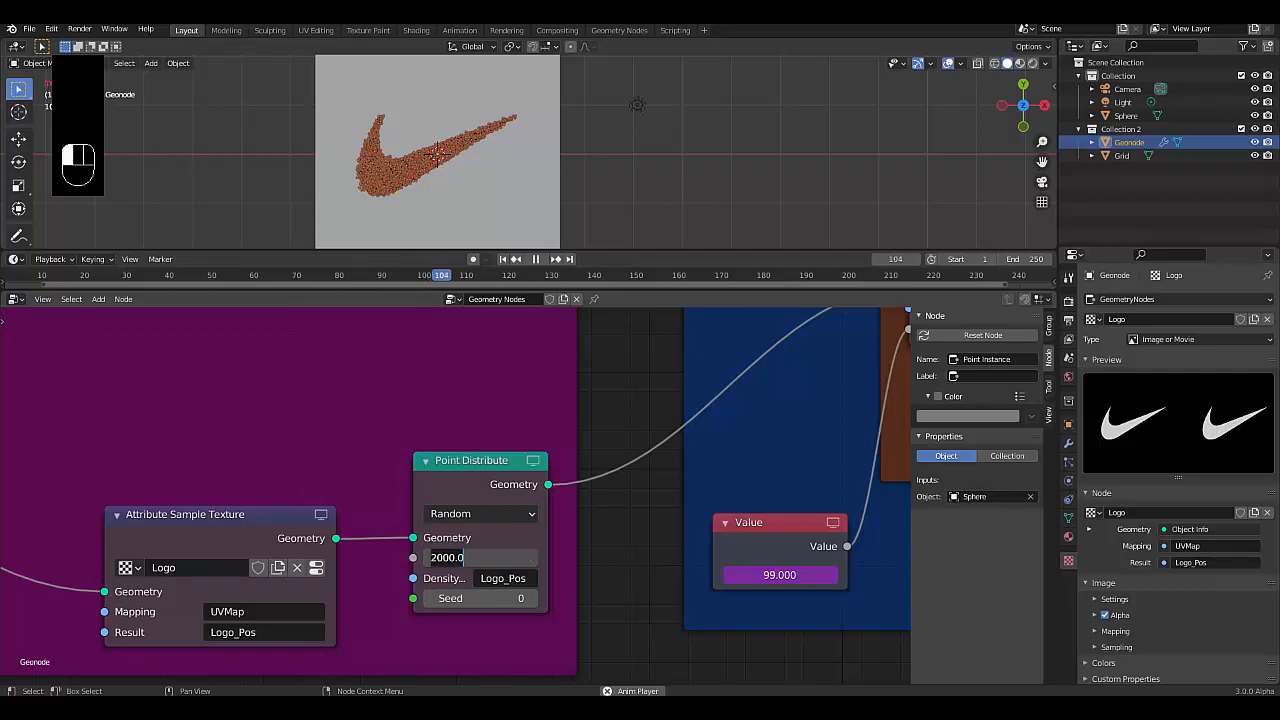
type("00")
key("Return")
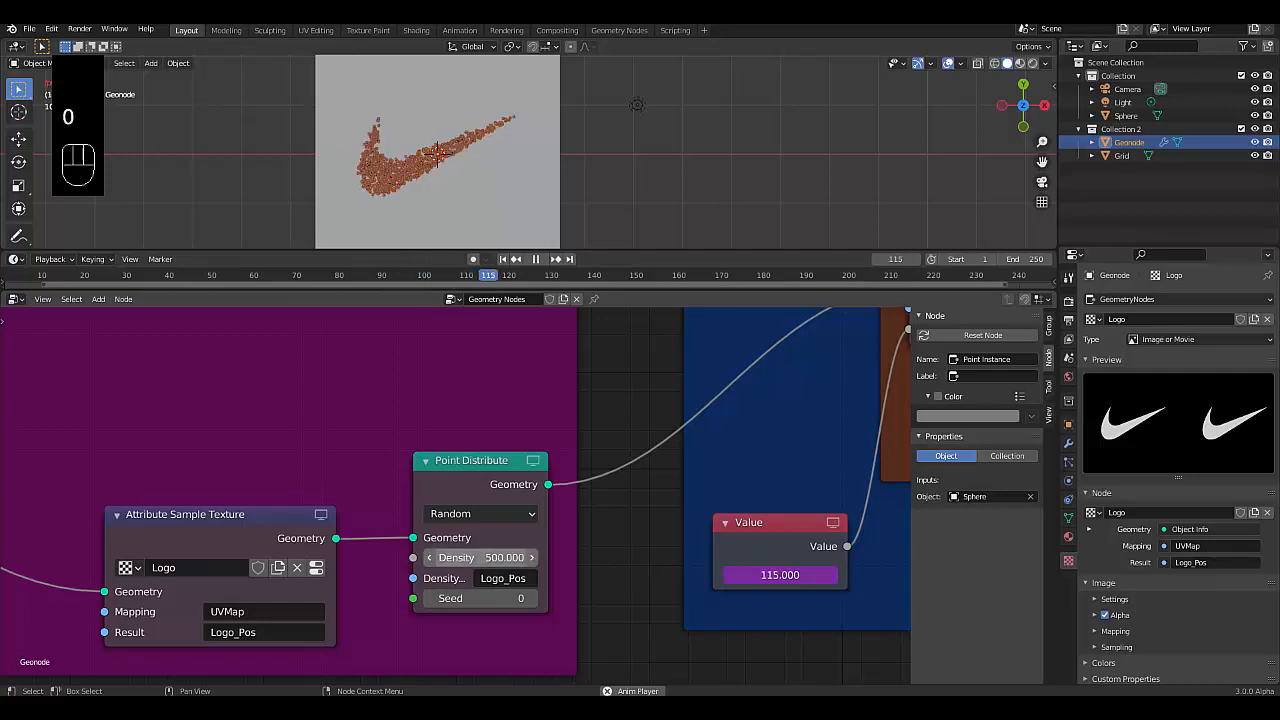
- Try a Point Distribute density of 700, raise it to 1000, and check how densely the spheres fill the logo
left_click(520, 562)
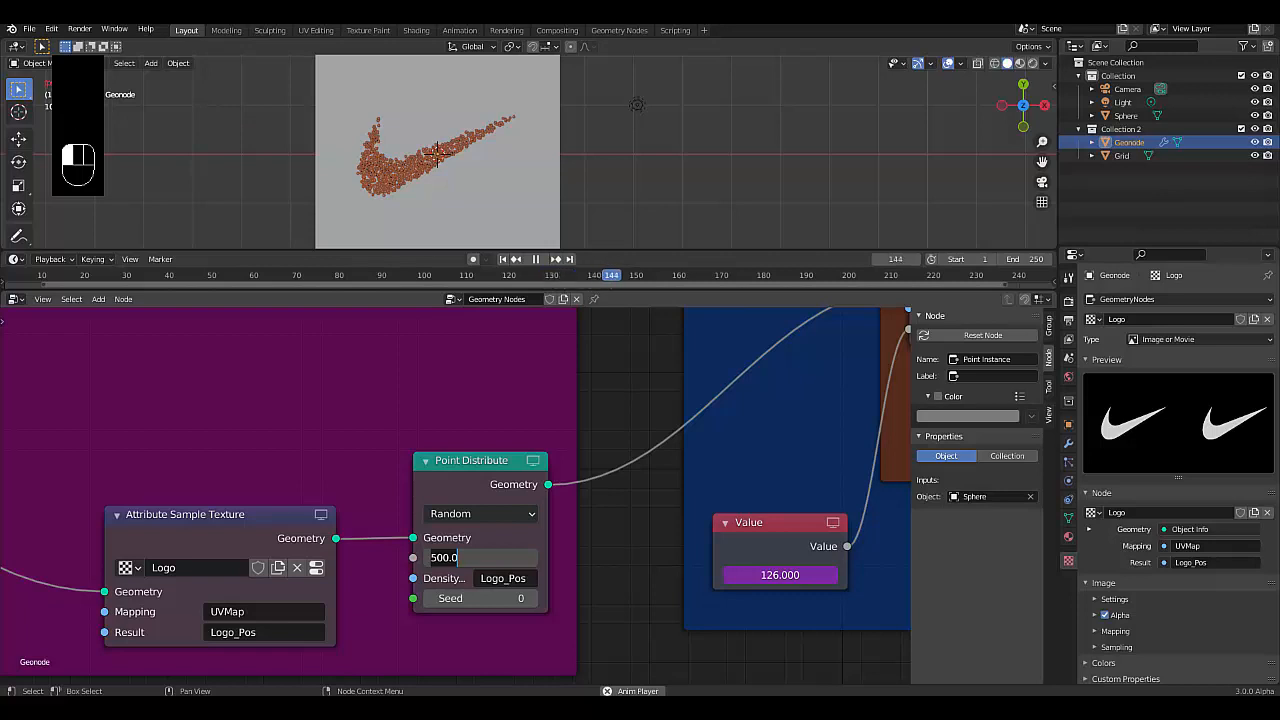
type("700")
key("Return")
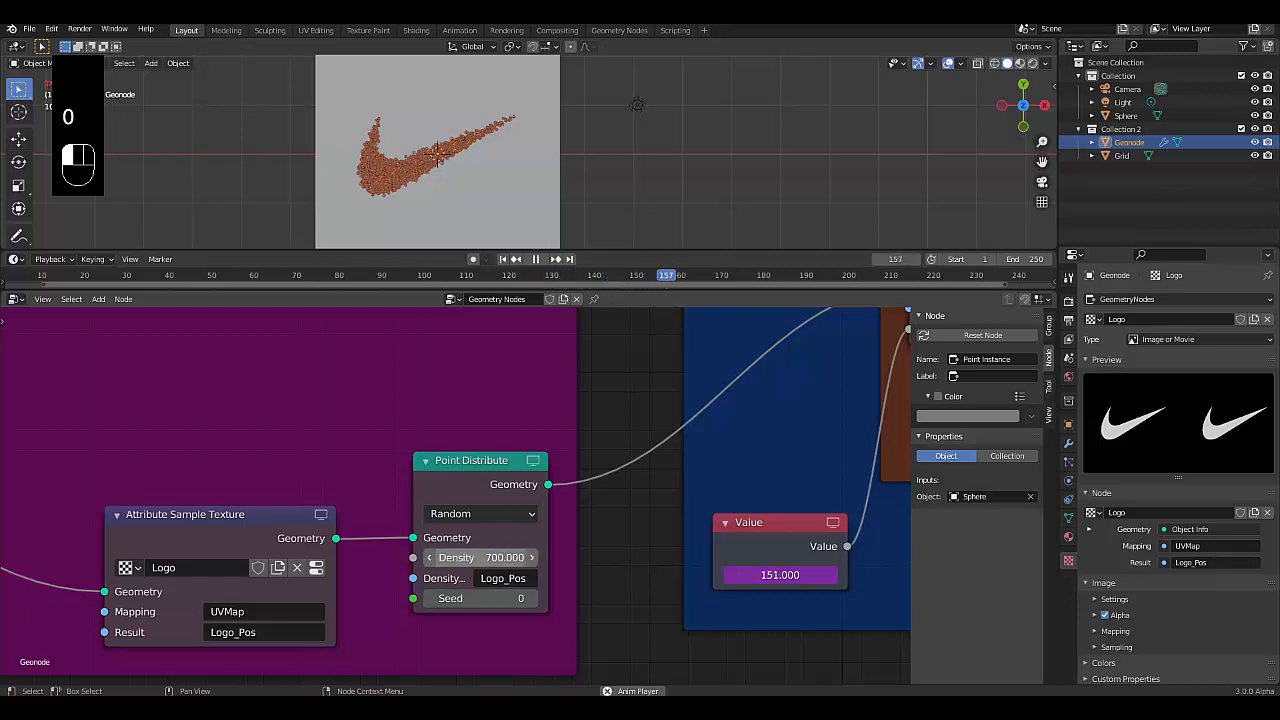
left_click(466, 557)
type("1000")
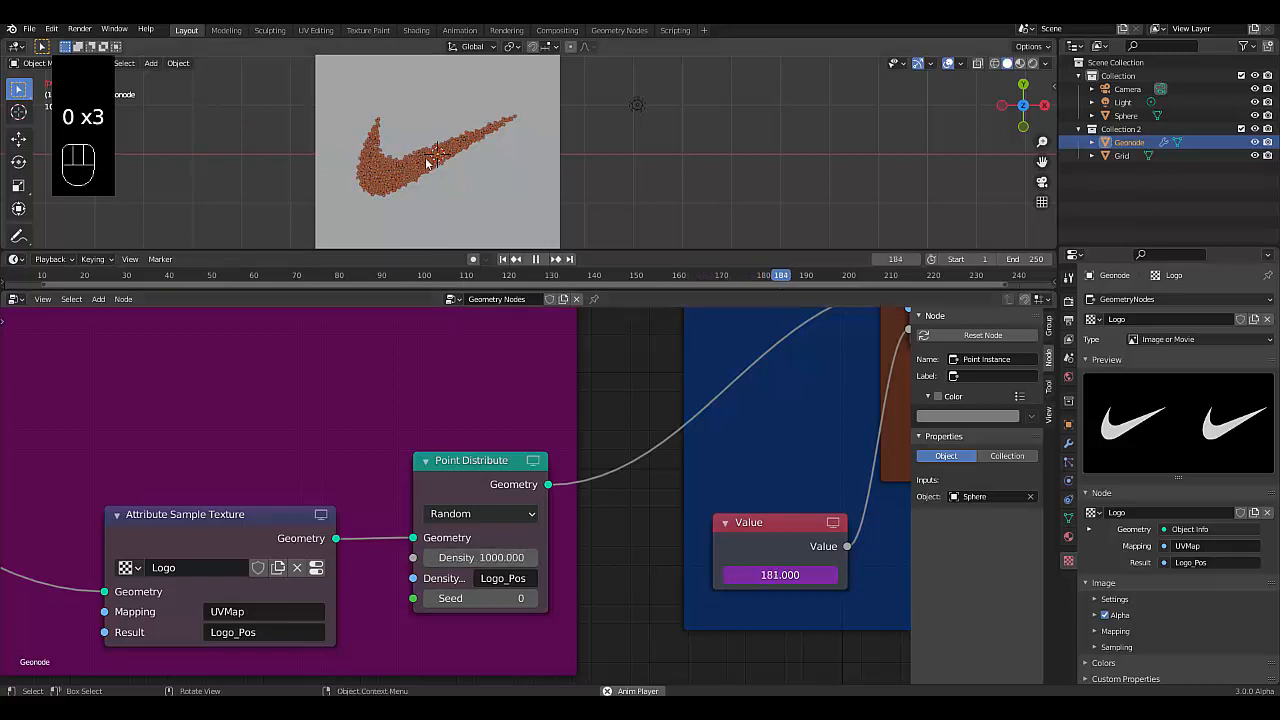
scroll(427, 162, "up", 4)
scroll(427, 162, "down", 3)
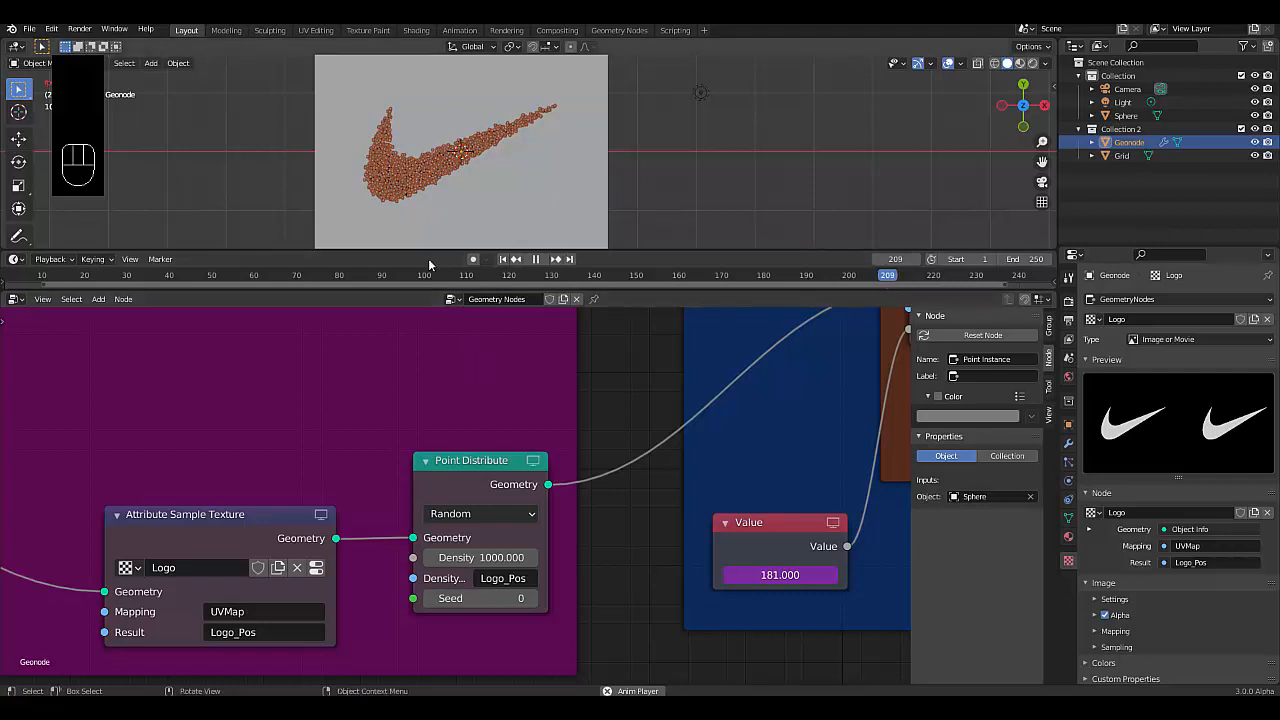
- Stop the animation, return to frame 1, and view the sphere-filled logo from an angle
left_click(535, 259)
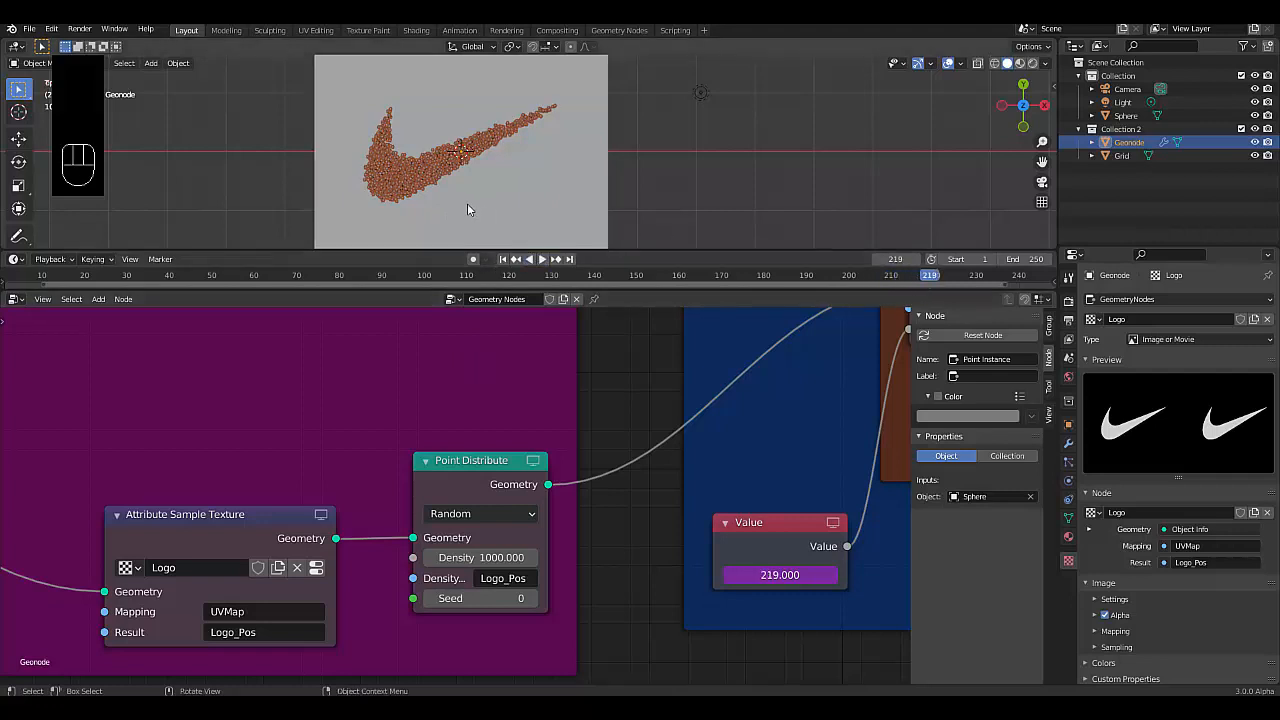
middle_click_drag(465, 203, 470, 150)
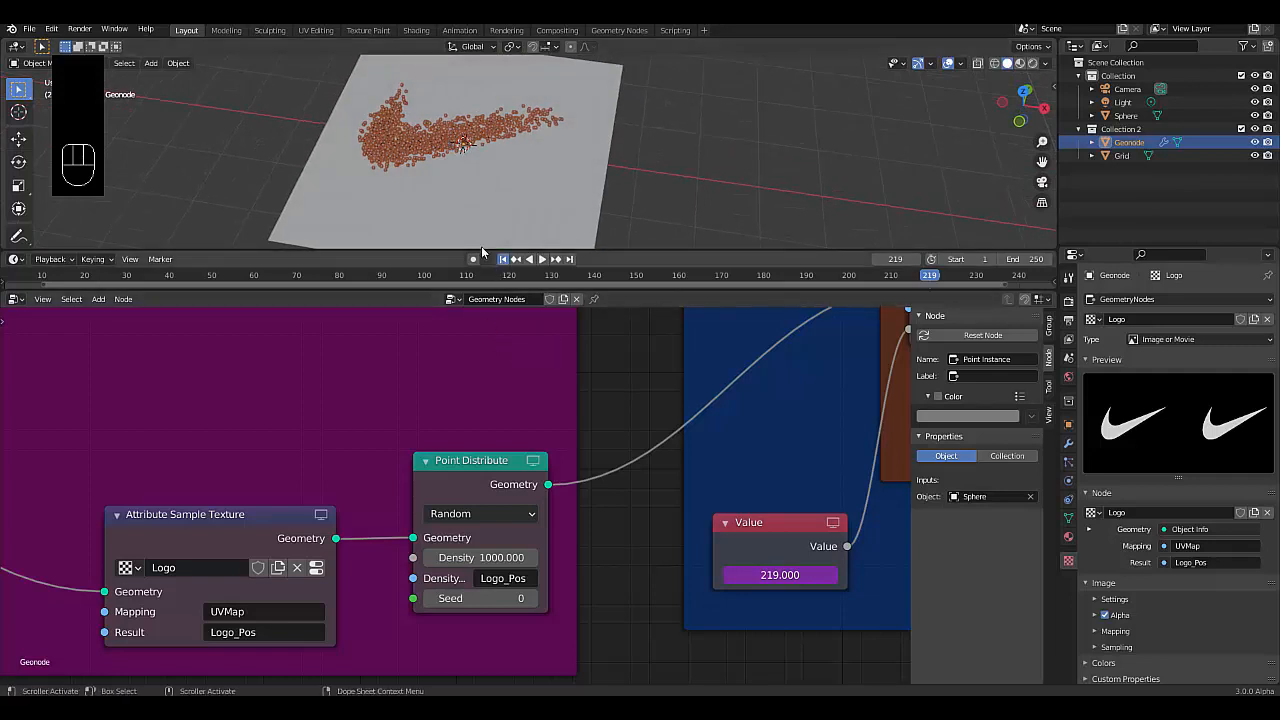
left_click(470, 557)
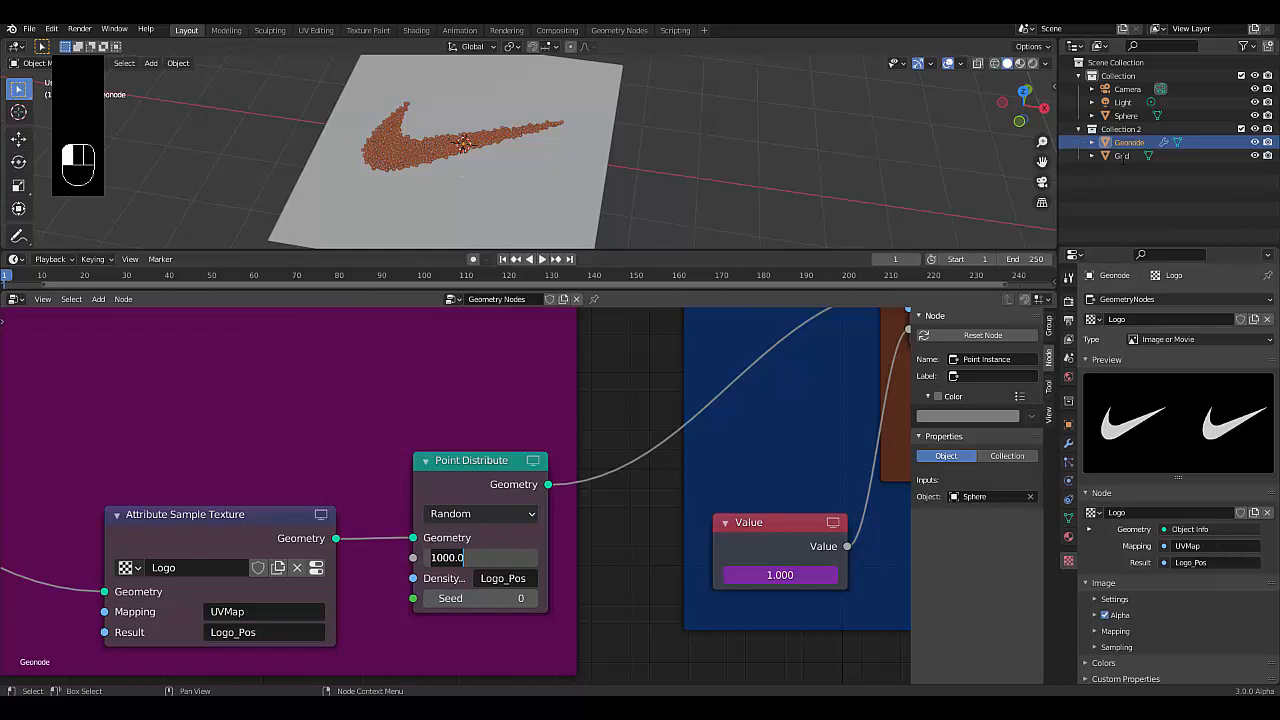
left_click(779, 167)
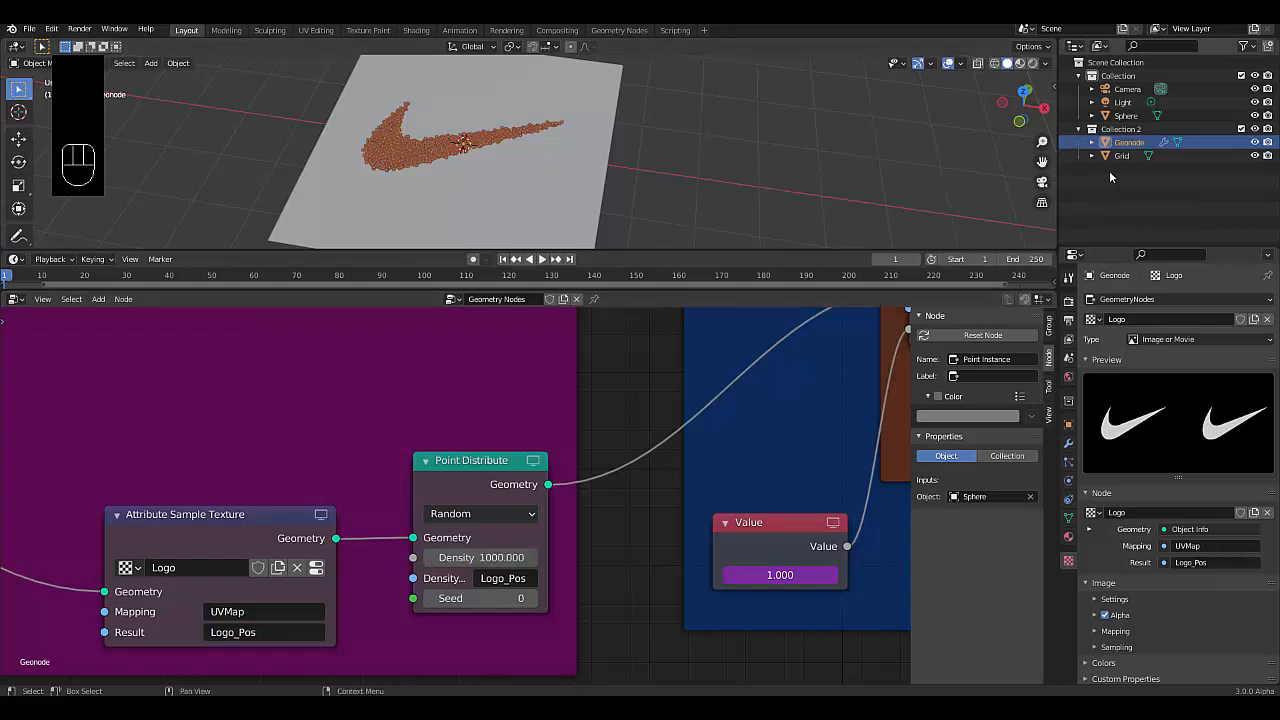
- Move the Sphere object into Collection 2 and create a new material for it in the Shader Editor
left_click(1128, 116)
left_click_drag(1128, 116, 1132, 129)
left_click(15, 299)
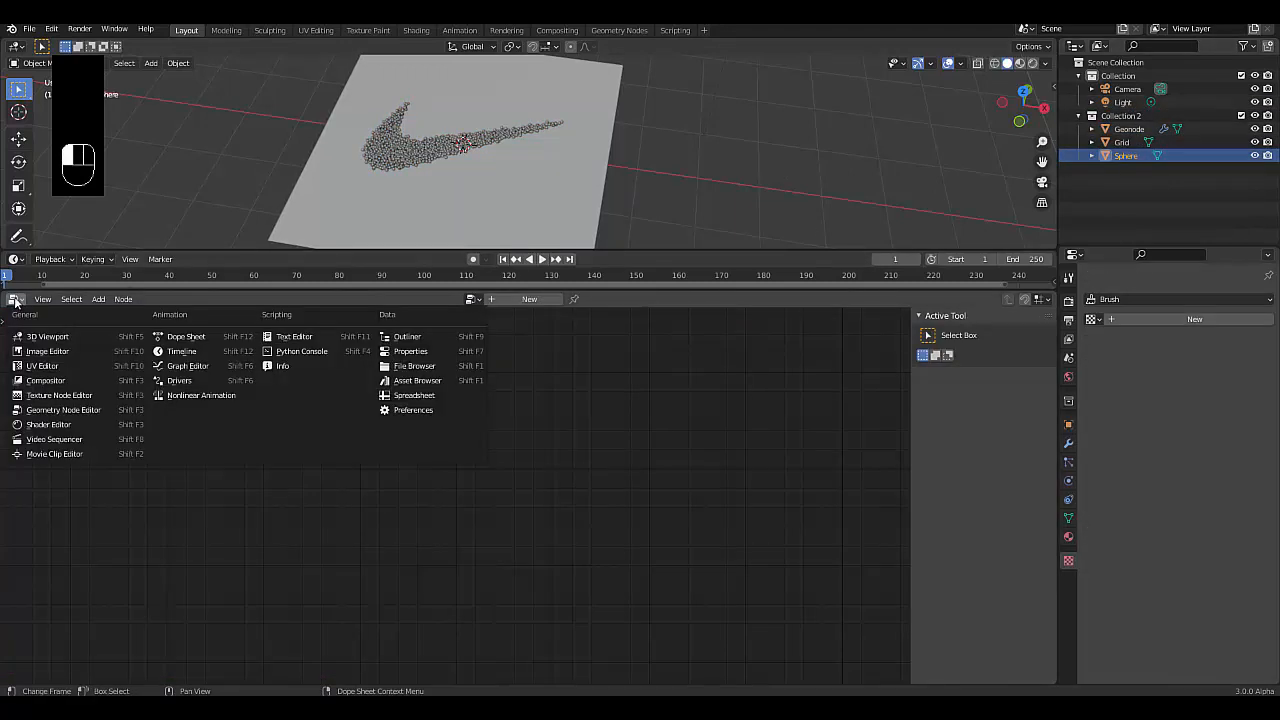
left_click(54, 424)
left_click(549, 298)
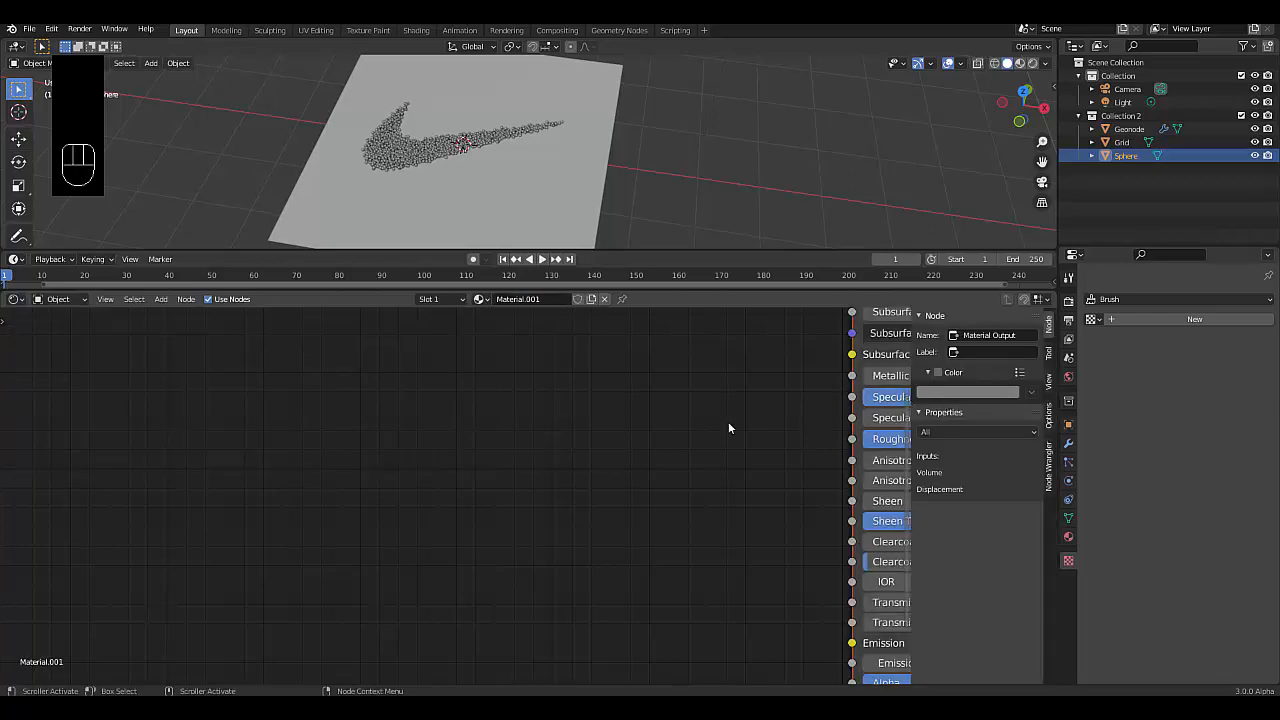
- Add an Object Info node to the Sphere's material, ahead of the Principled BSDF node
scroll(503, 430, "down", 8)
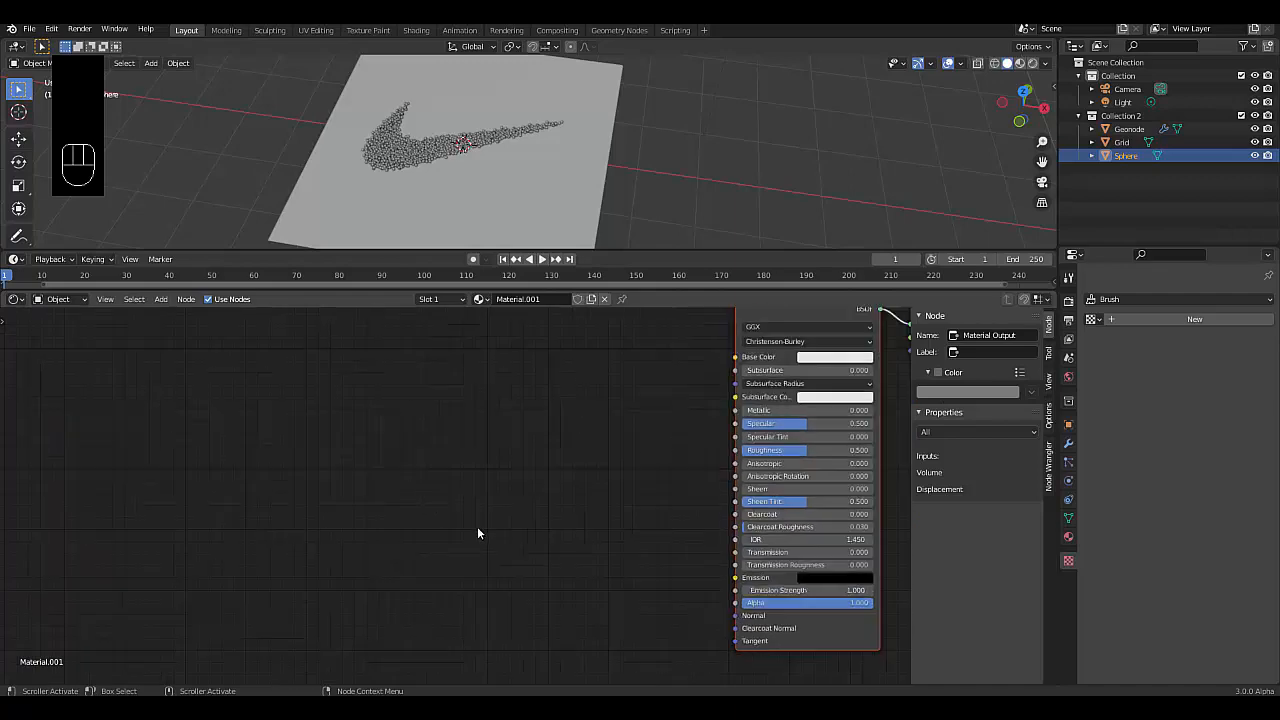
scroll(594, 444, "up", 4)
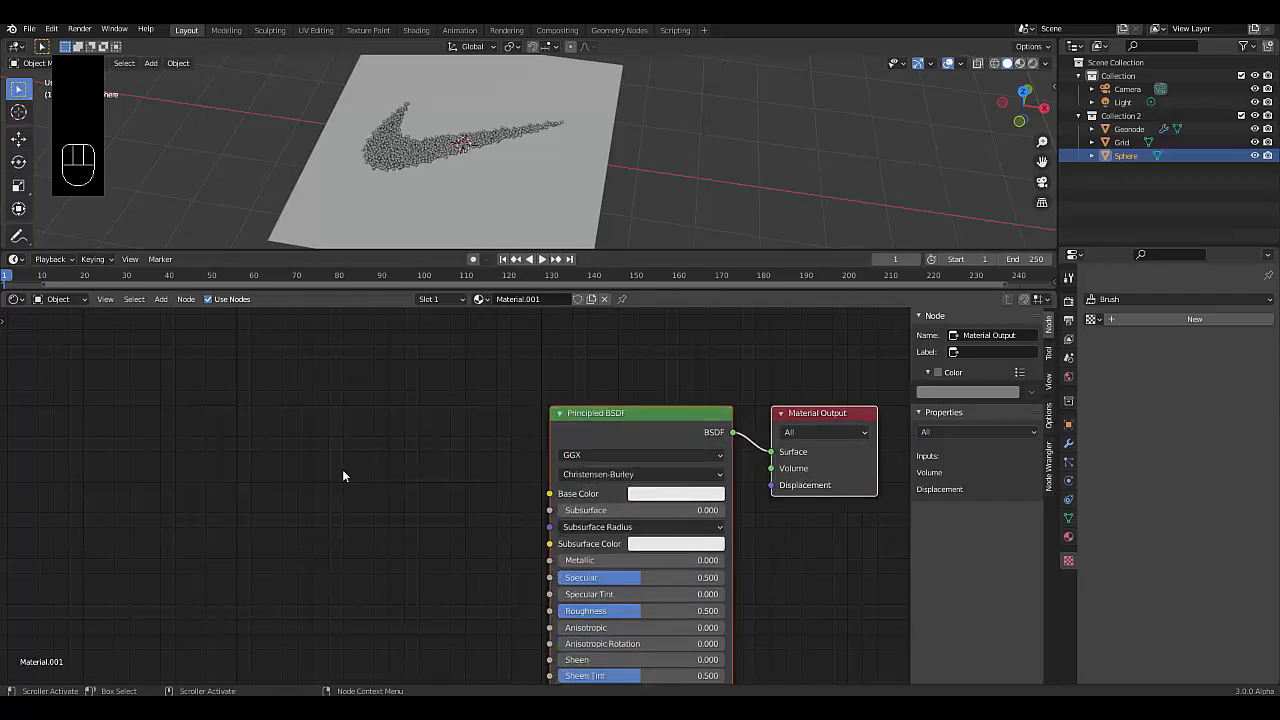
key("shift+a")
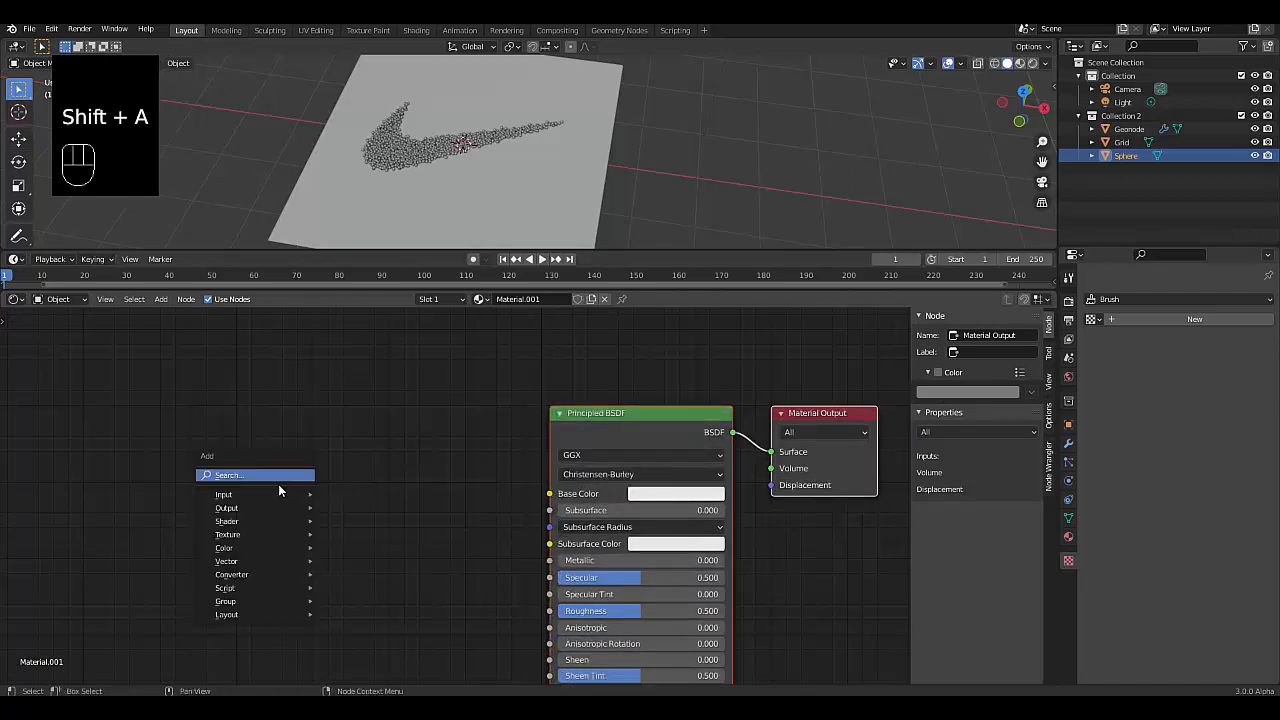
mouse_move(270, 494)
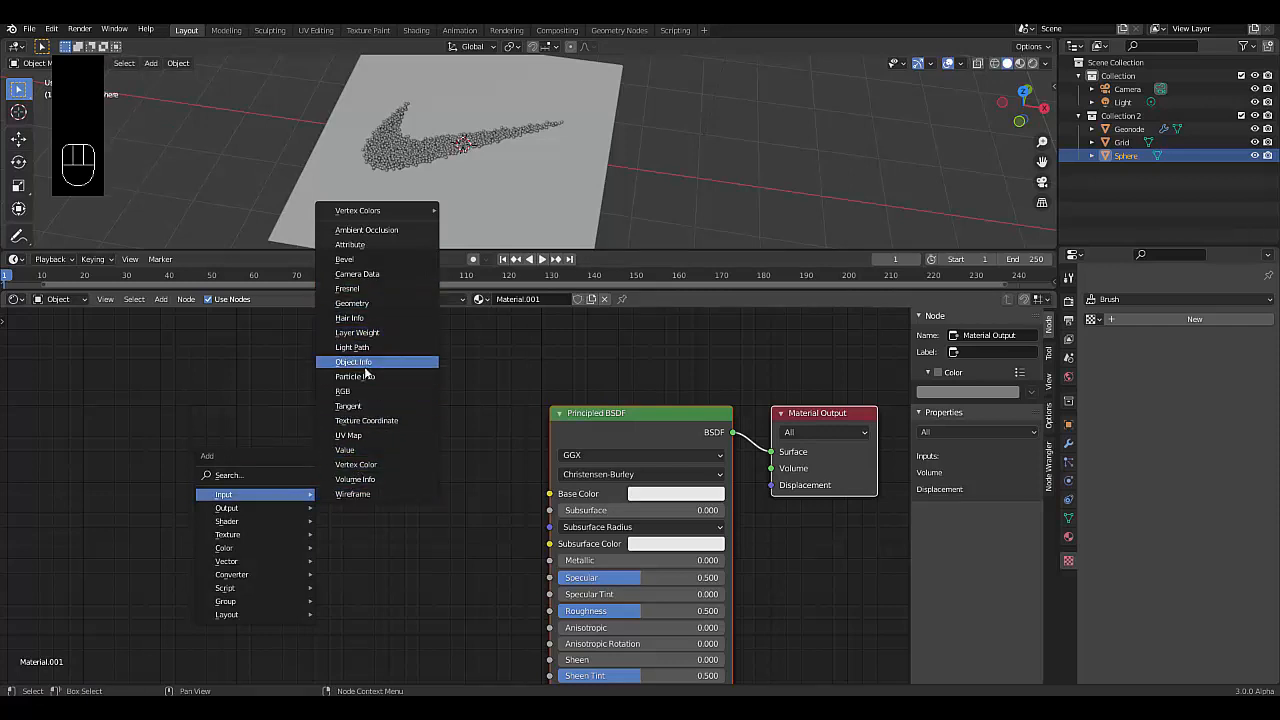
left_click(253, 474)
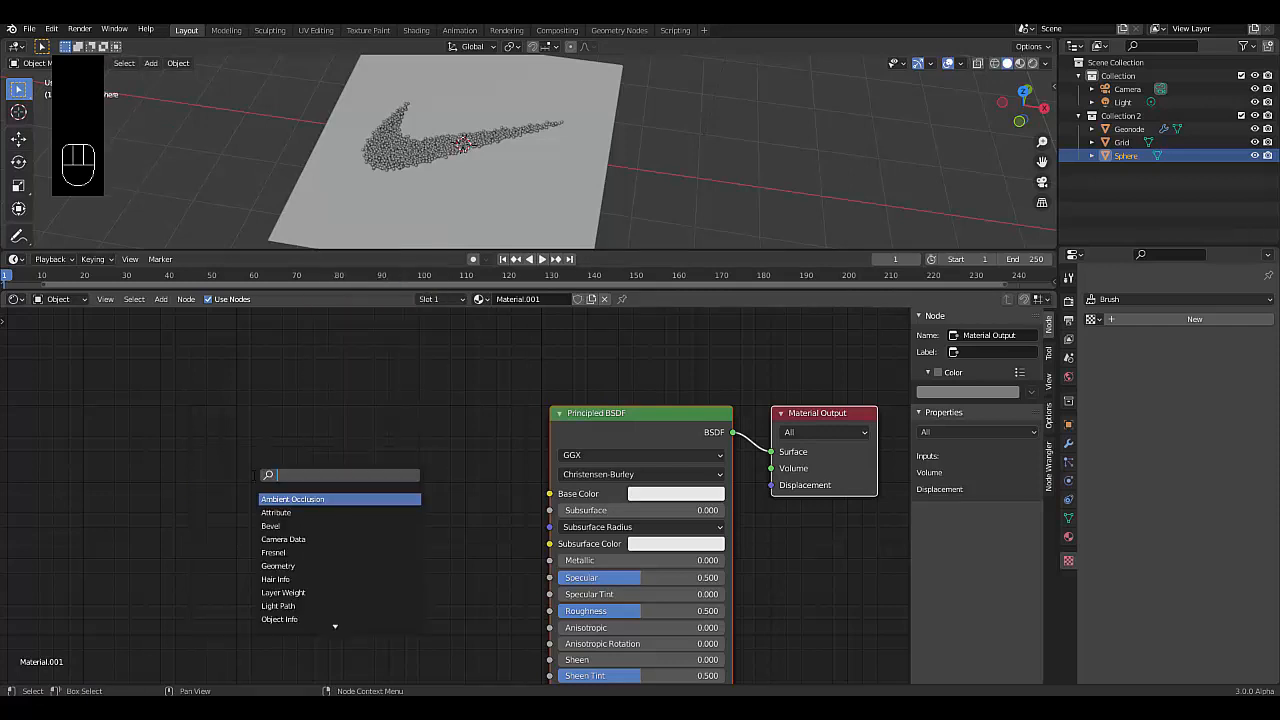
type("ob")
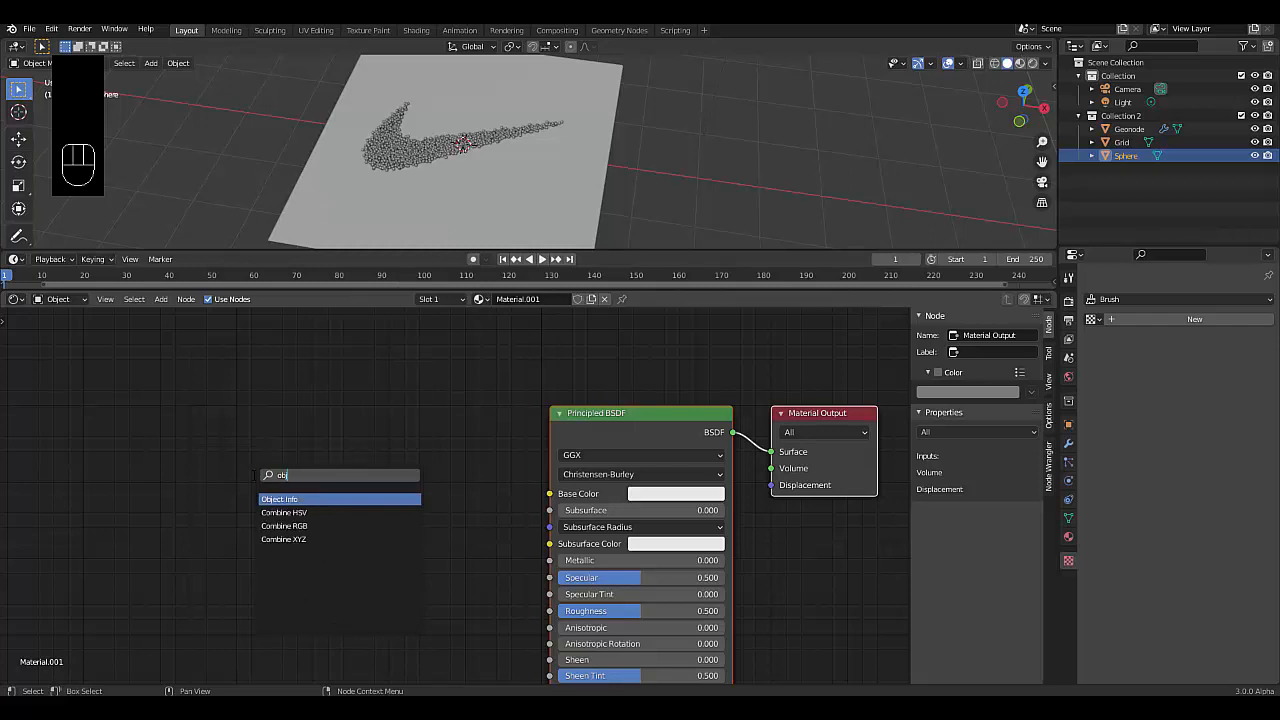
key("Return")
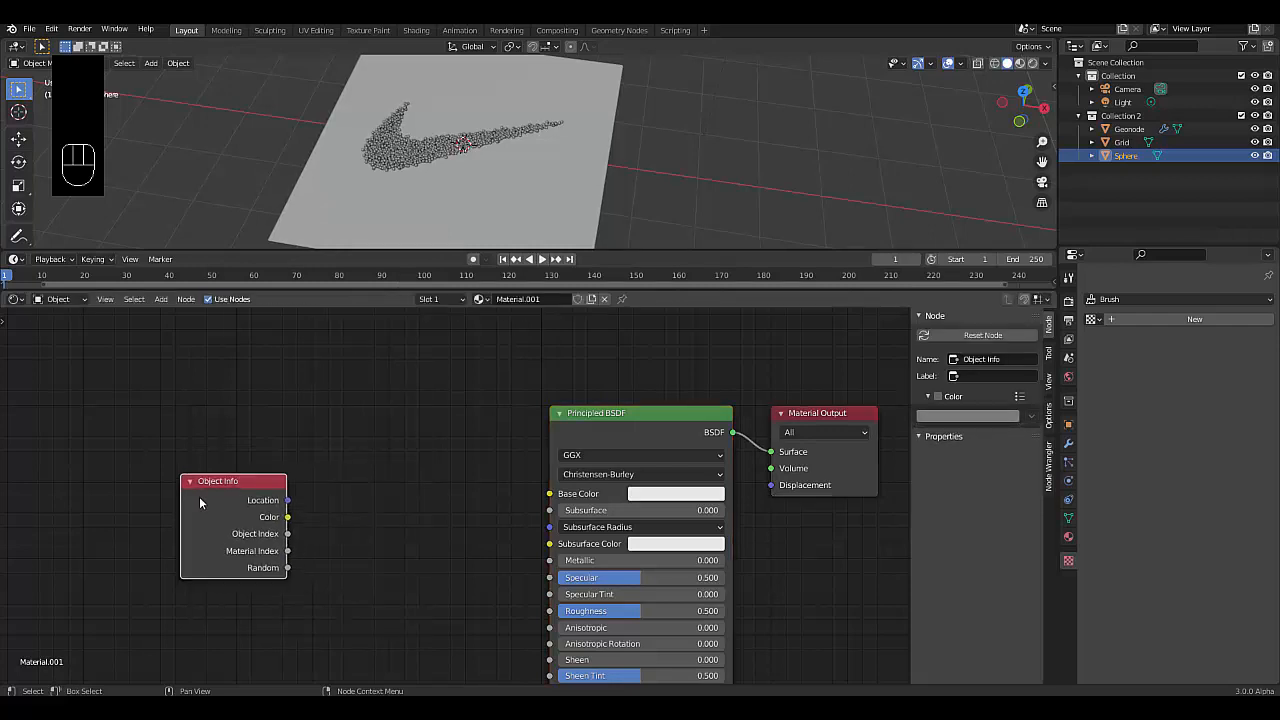
- Add a ColorRamp node driven by the Object Info's Random output and connect its Color to the Principled BSDF's Base Color
key("shift+a")
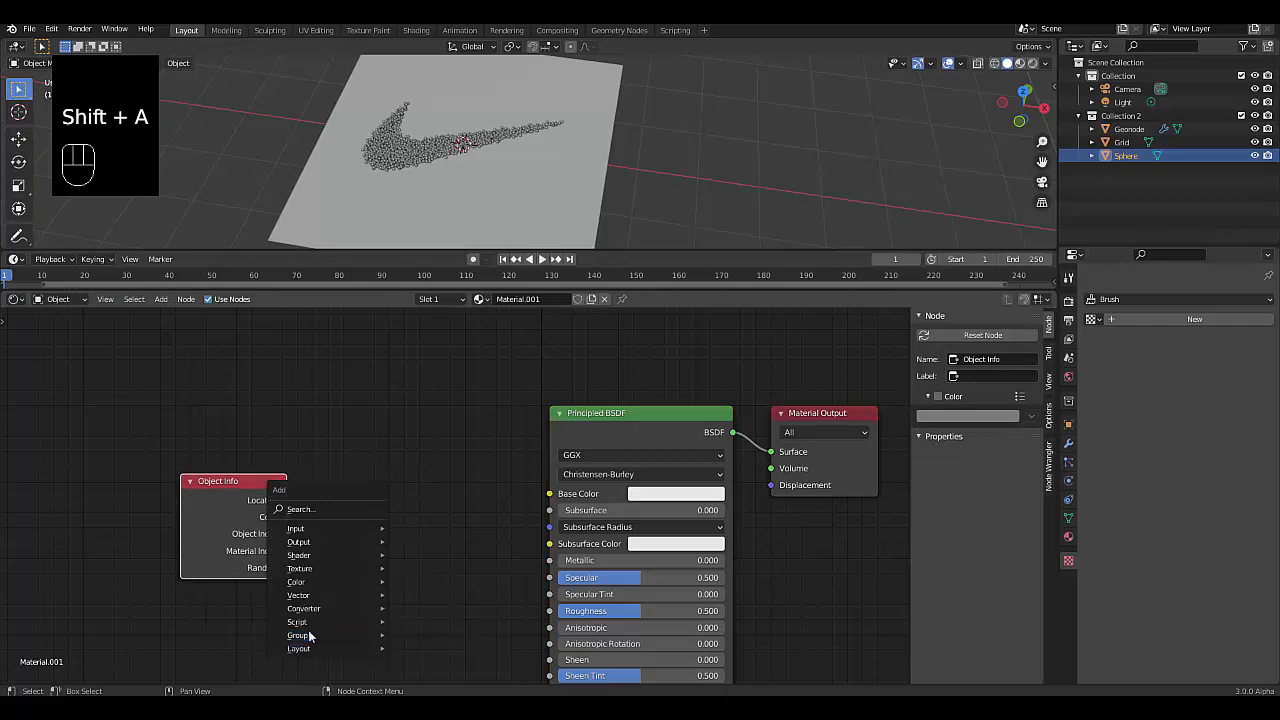
mouse_move(319, 611)
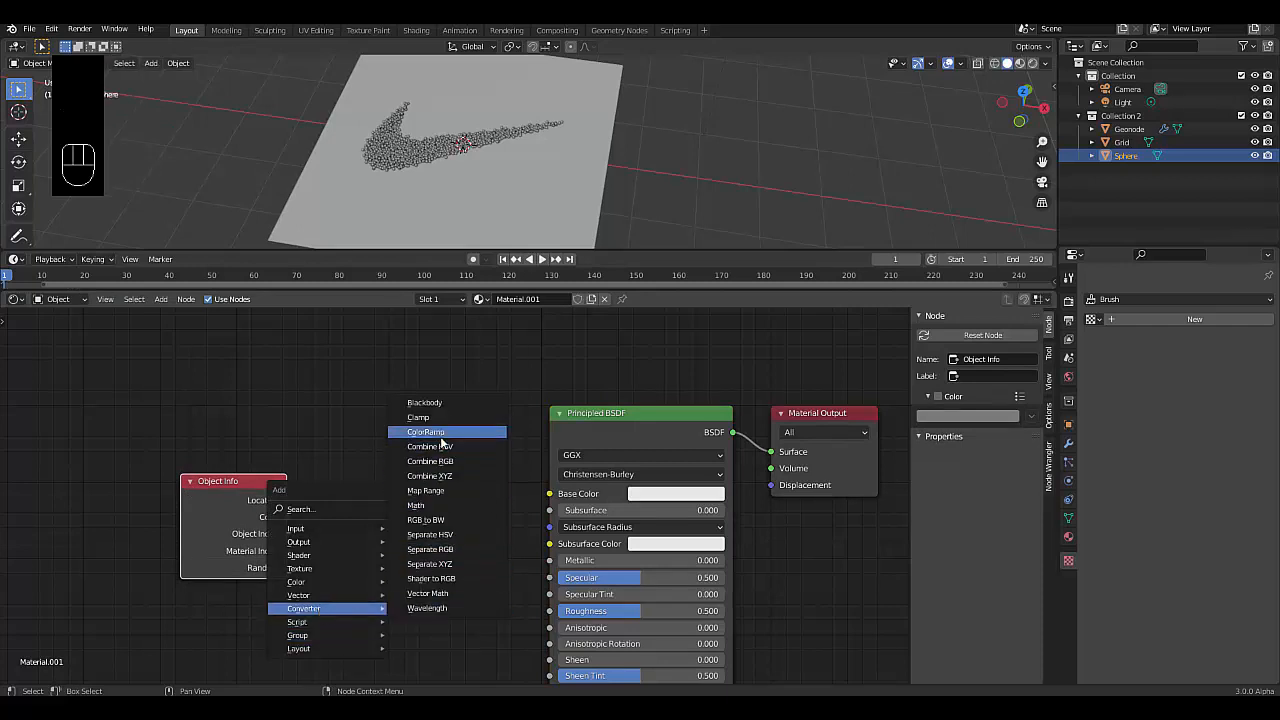
left_click(426, 431)
left_click(326, 433)
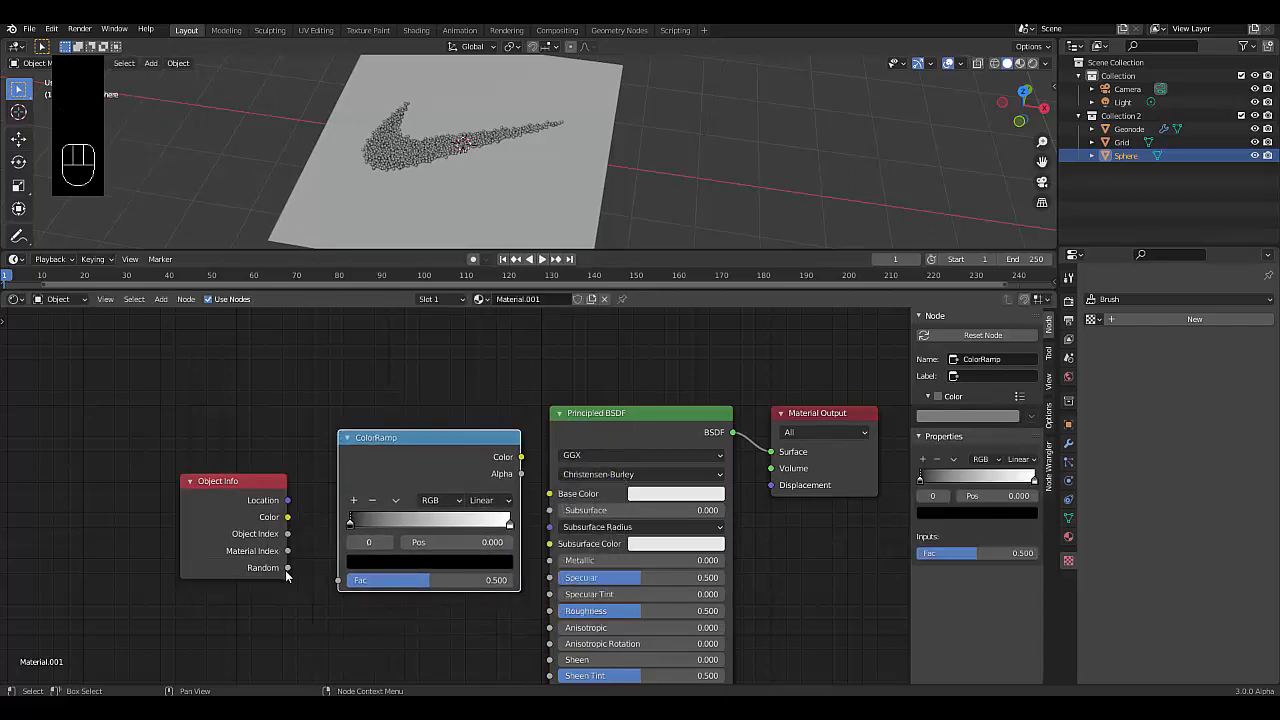
left_click_drag(287, 575, 338, 580)
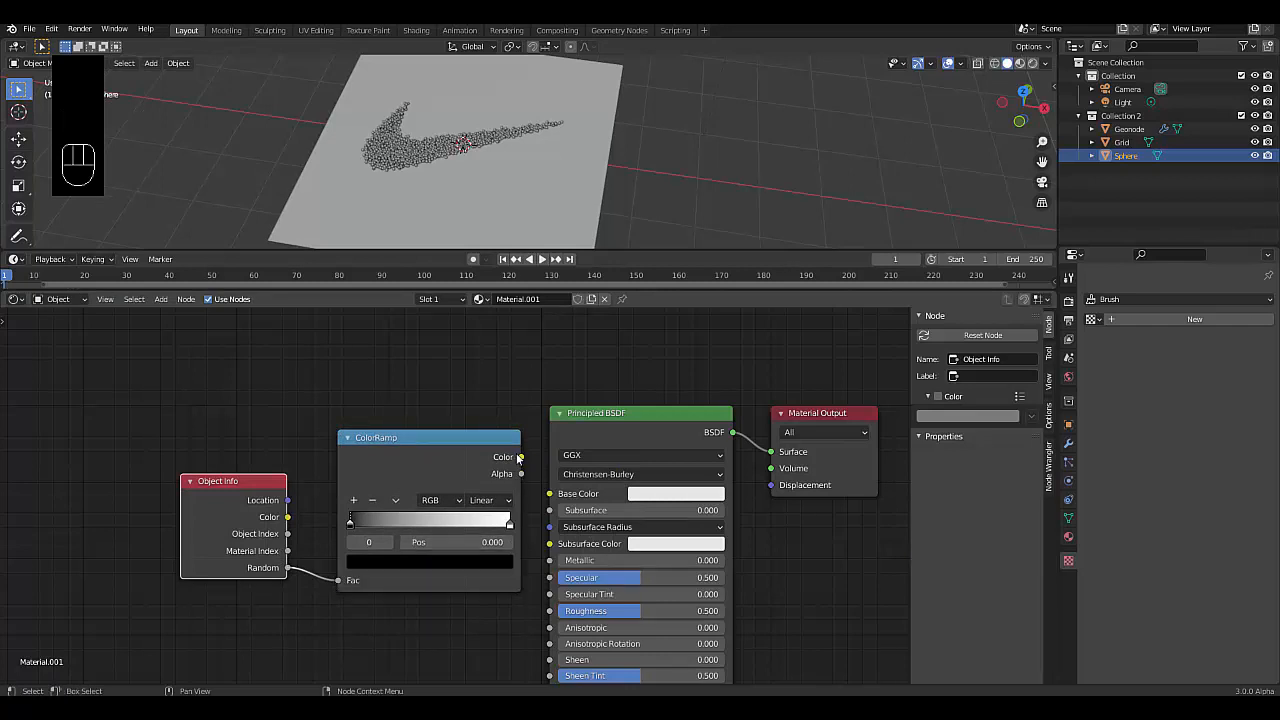
left_click_drag(522, 457, 549, 494)
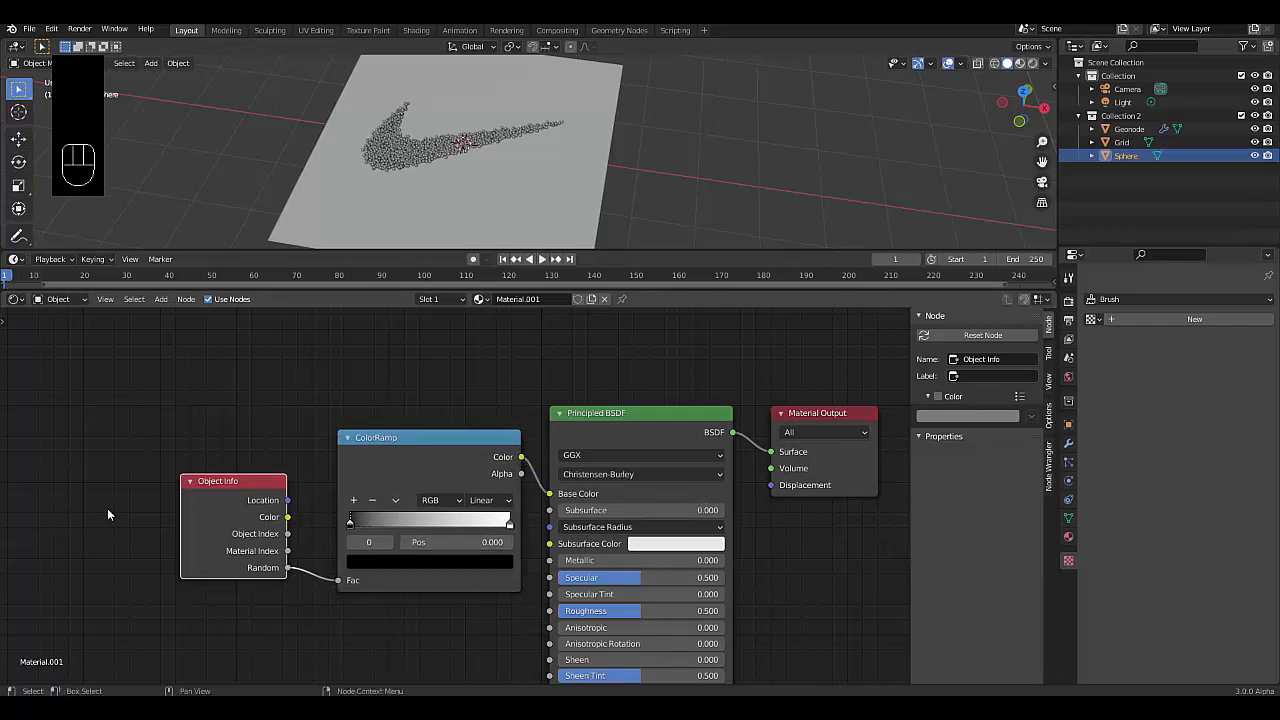
- Show the viewport in Material Preview shading and add three extra color stops to the ColorRamp
left_click(1020, 63)
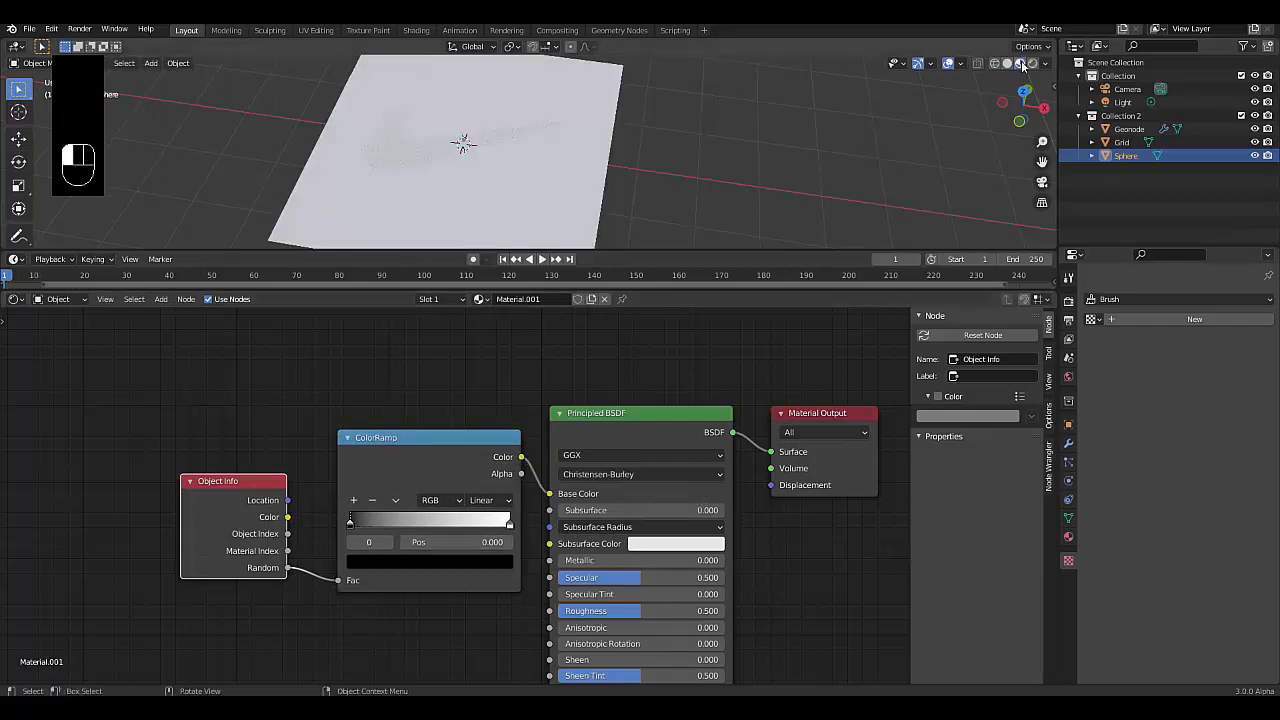
scroll(360, 550, "up", 4)
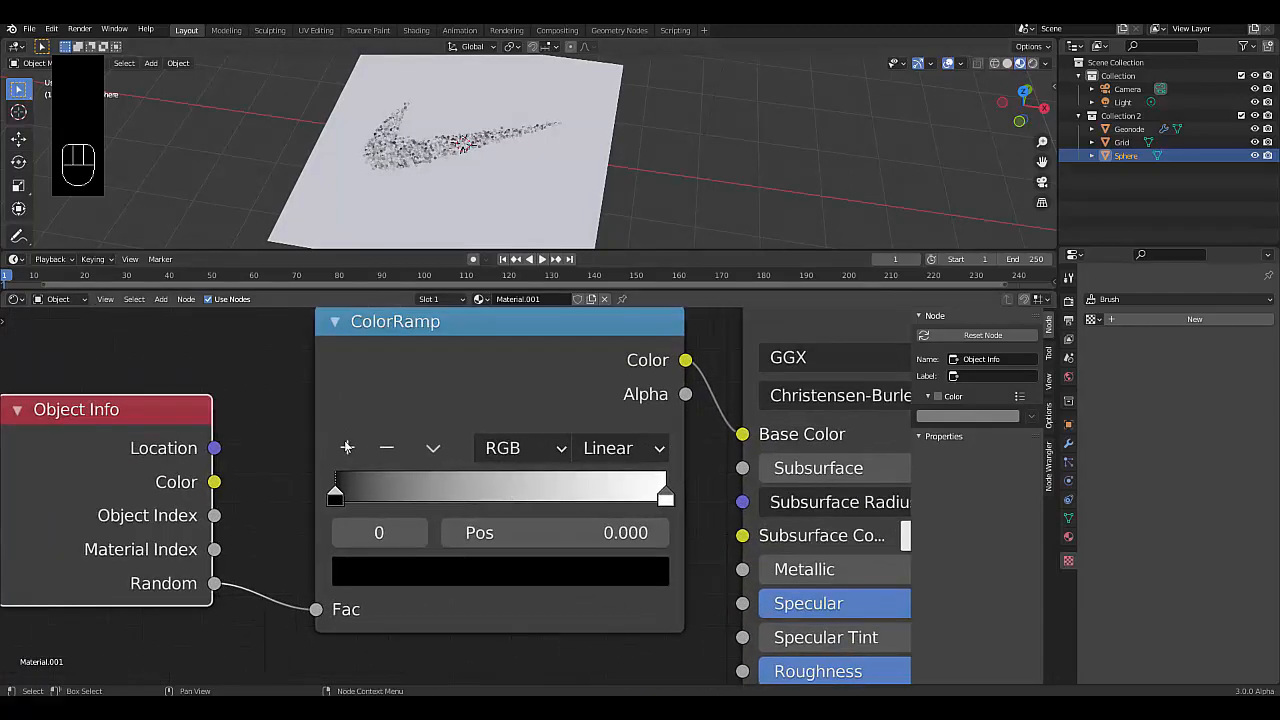
left_click(347, 447)
left_click(347, 447)
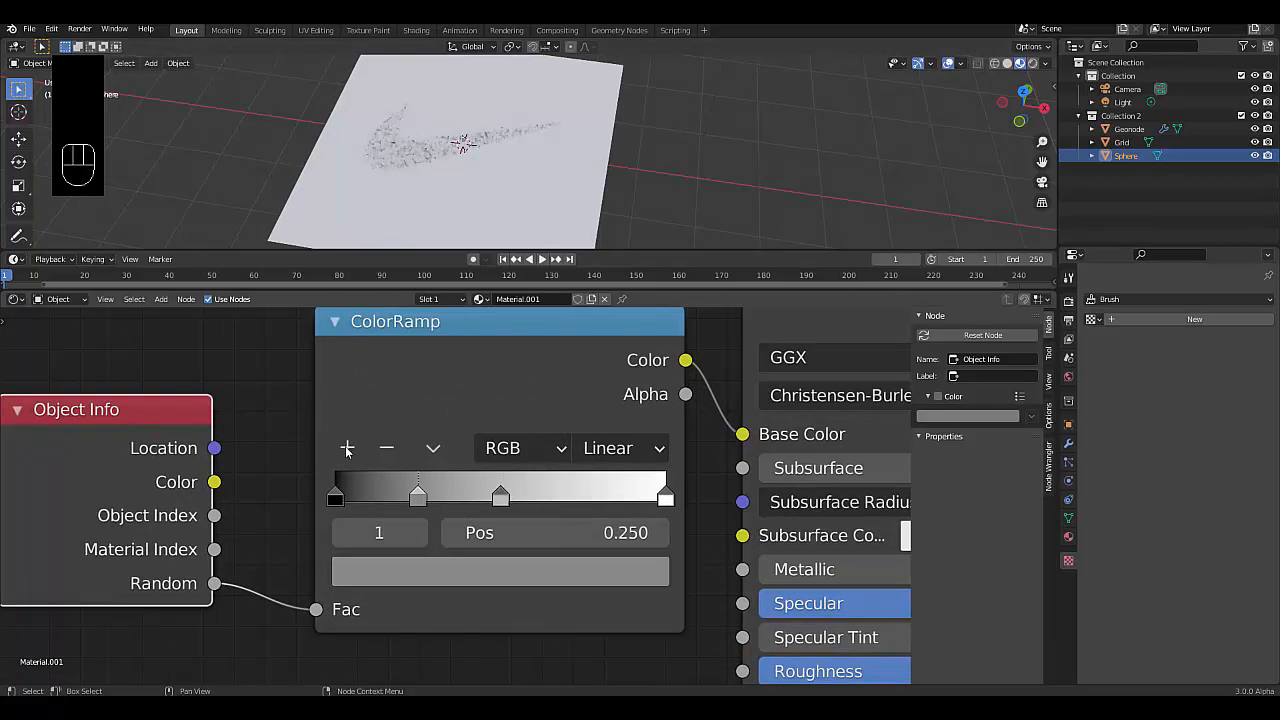
left_click(347, 447)
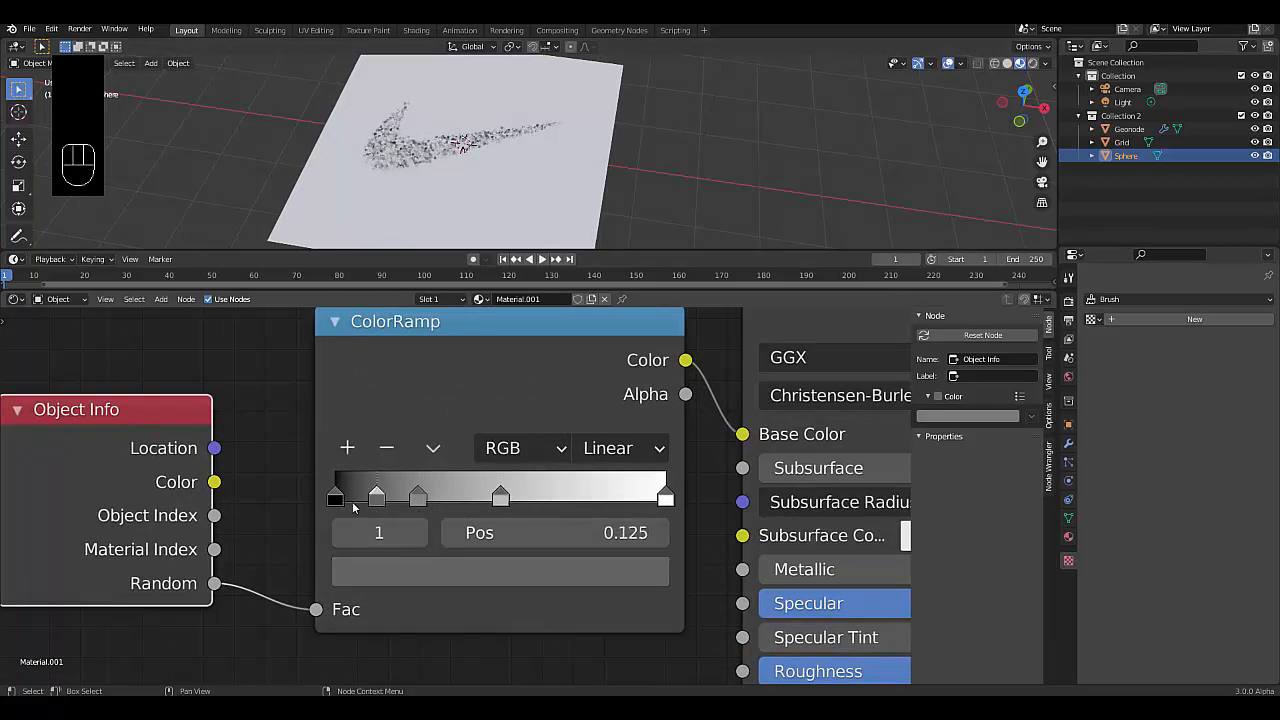
- Set the position of the newest ColorRamp stop, the one at 0.125, to 0.25
left_click(565, 531)
type("2")
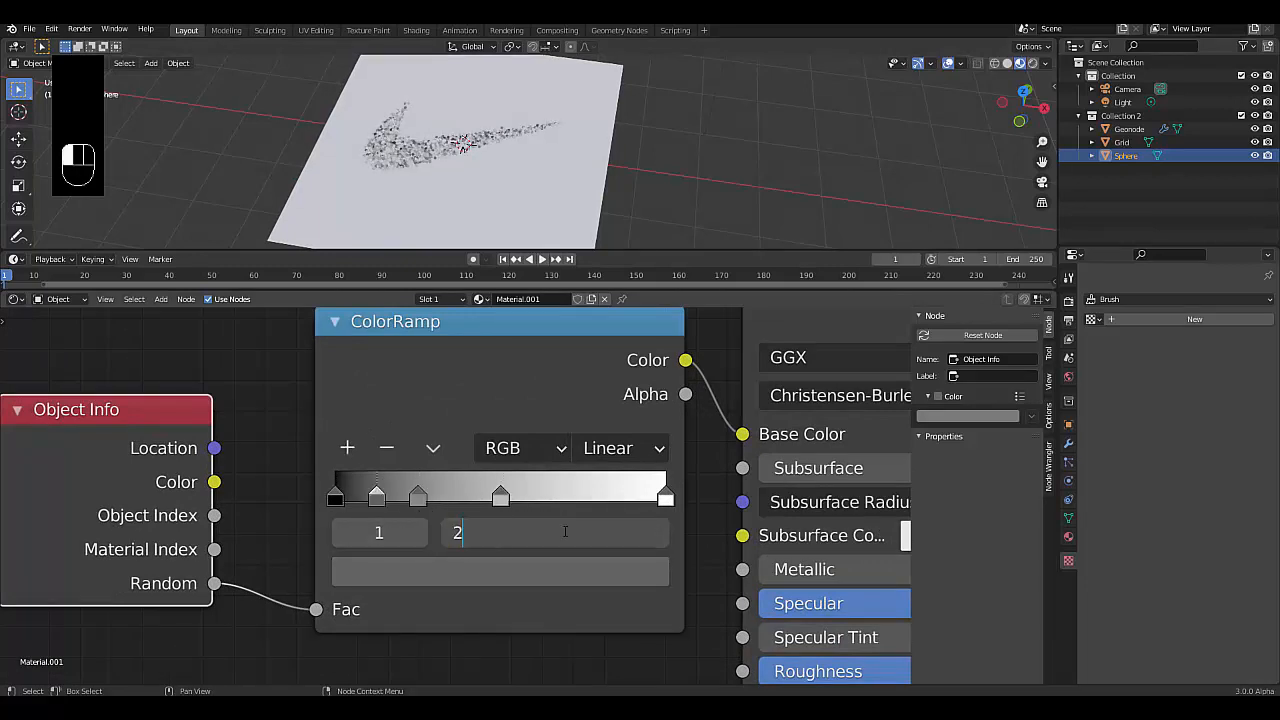
type("50")
key("Return")
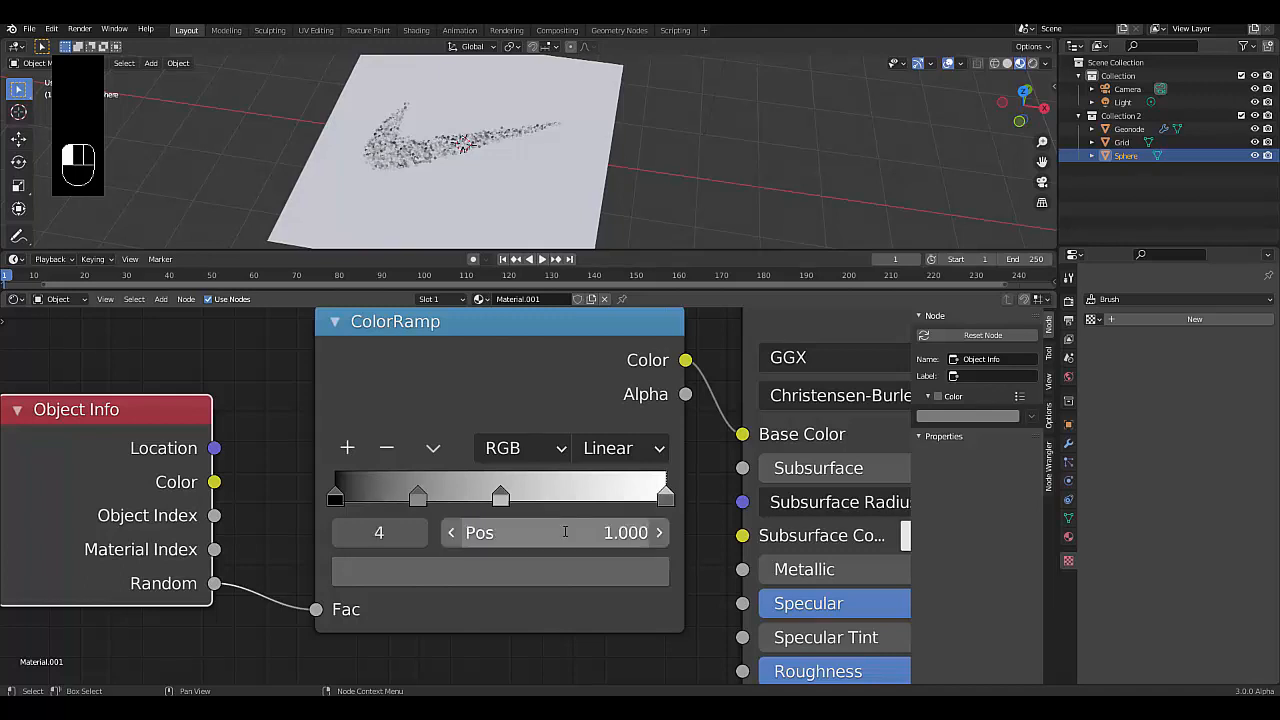
left_click(565, 531)
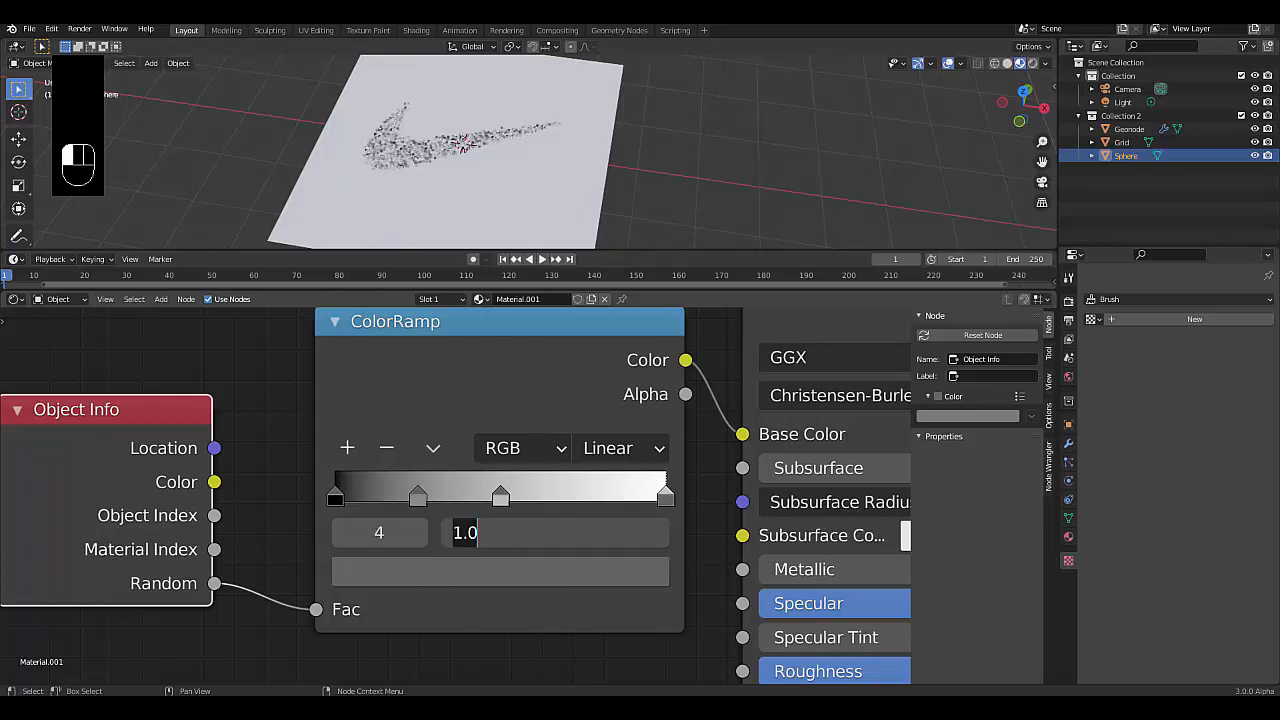
type("0.25")
key("Return")
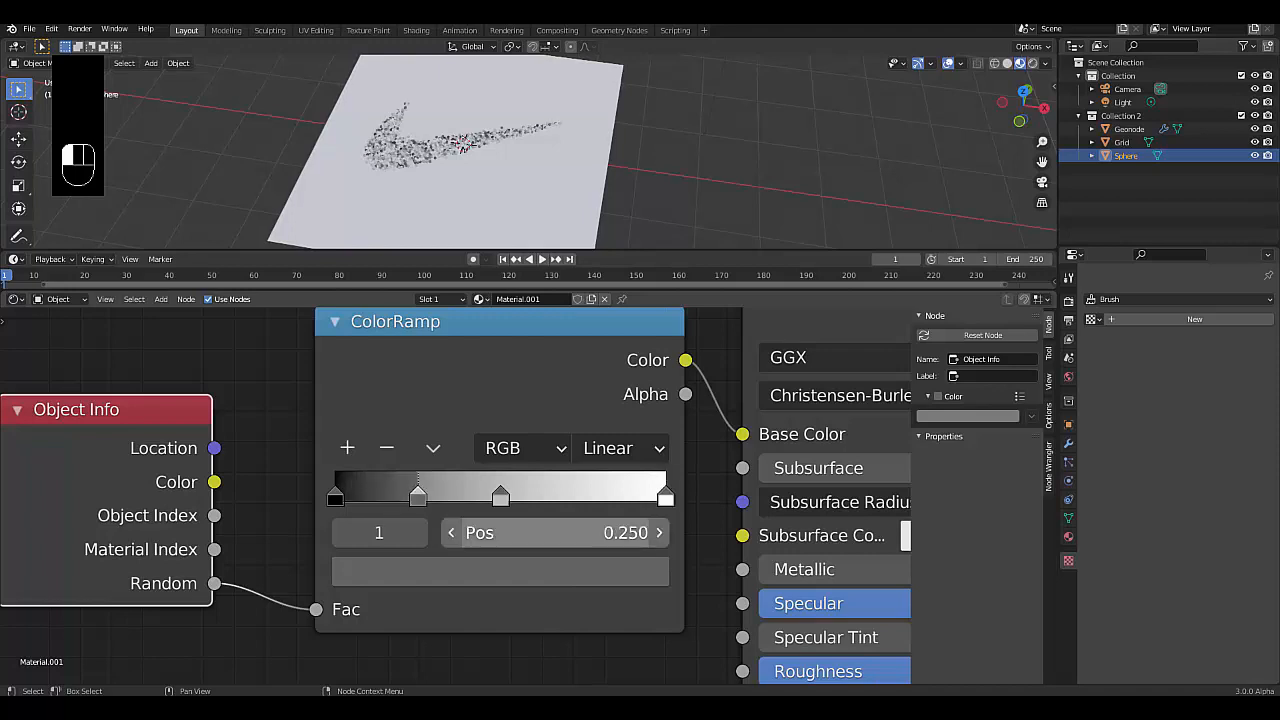
- Separate the overlapping ColorRamp stops by placing the lighter one at 0.2, and move the darker gray one to 0.5 and on to 0.75
left_click(401, 497, "ctrl")
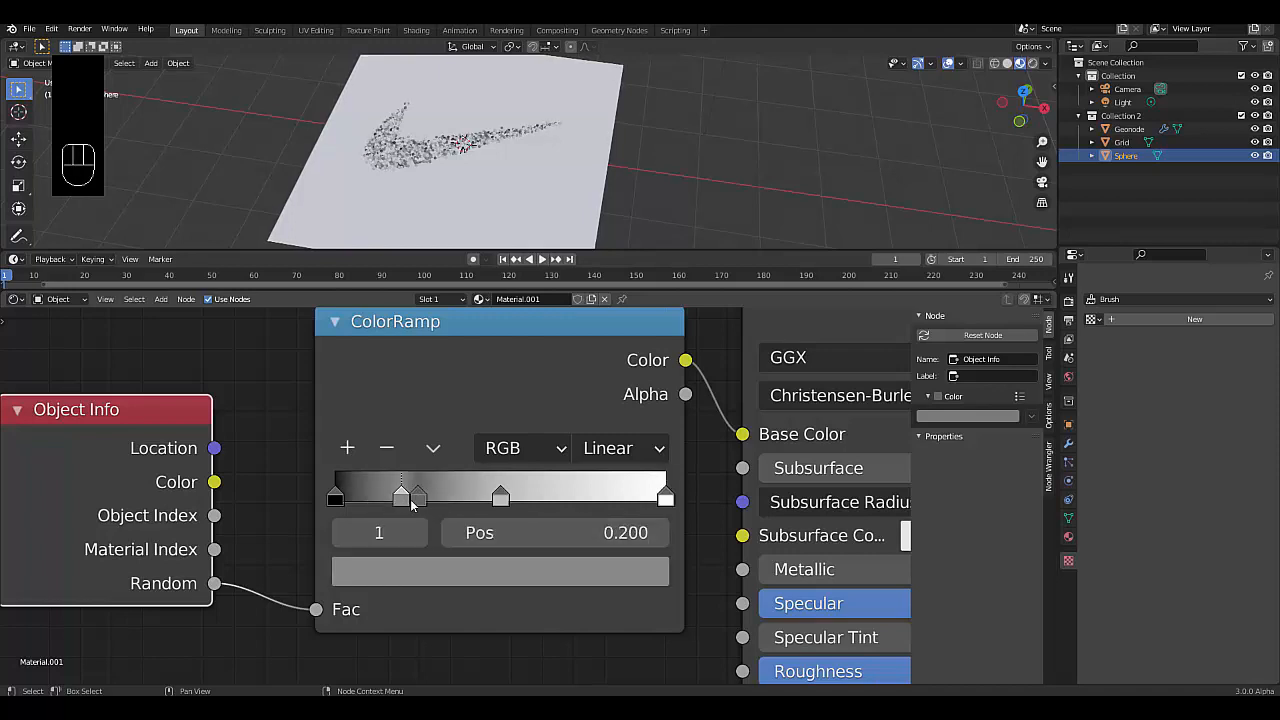
left_click(417, 496)
left_click(573, 533)
type("0.5")
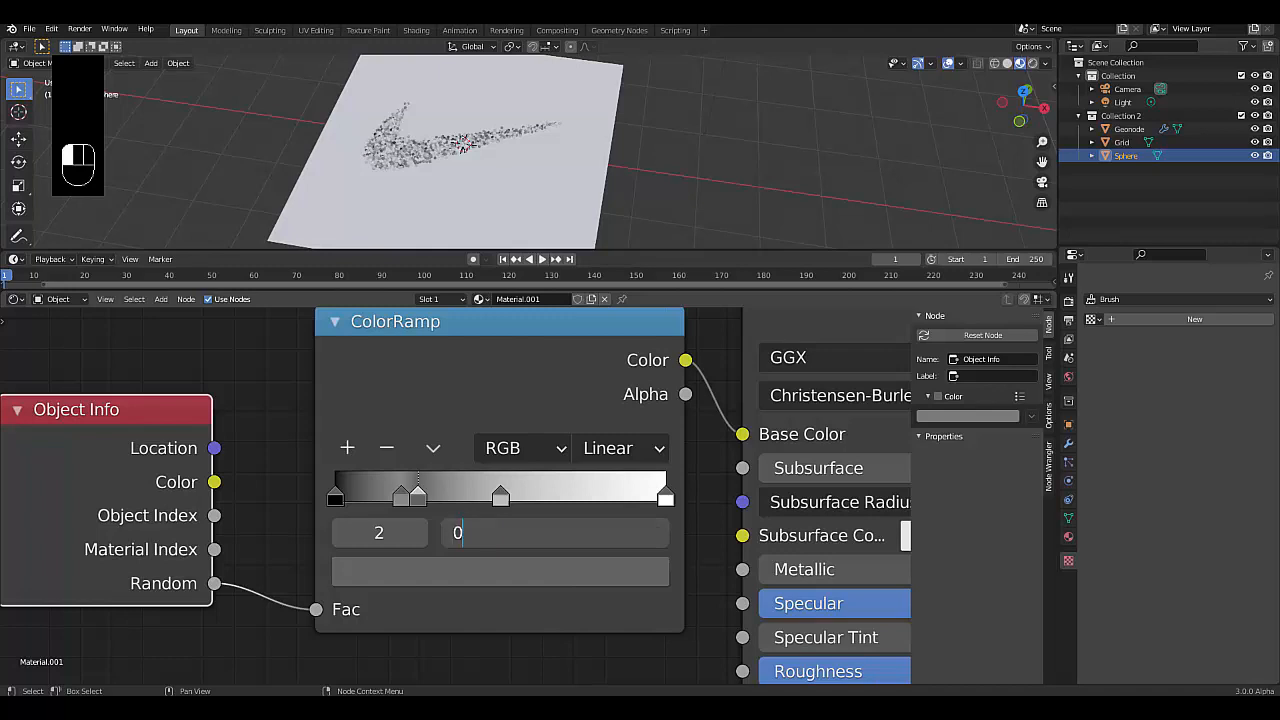
key("Return")
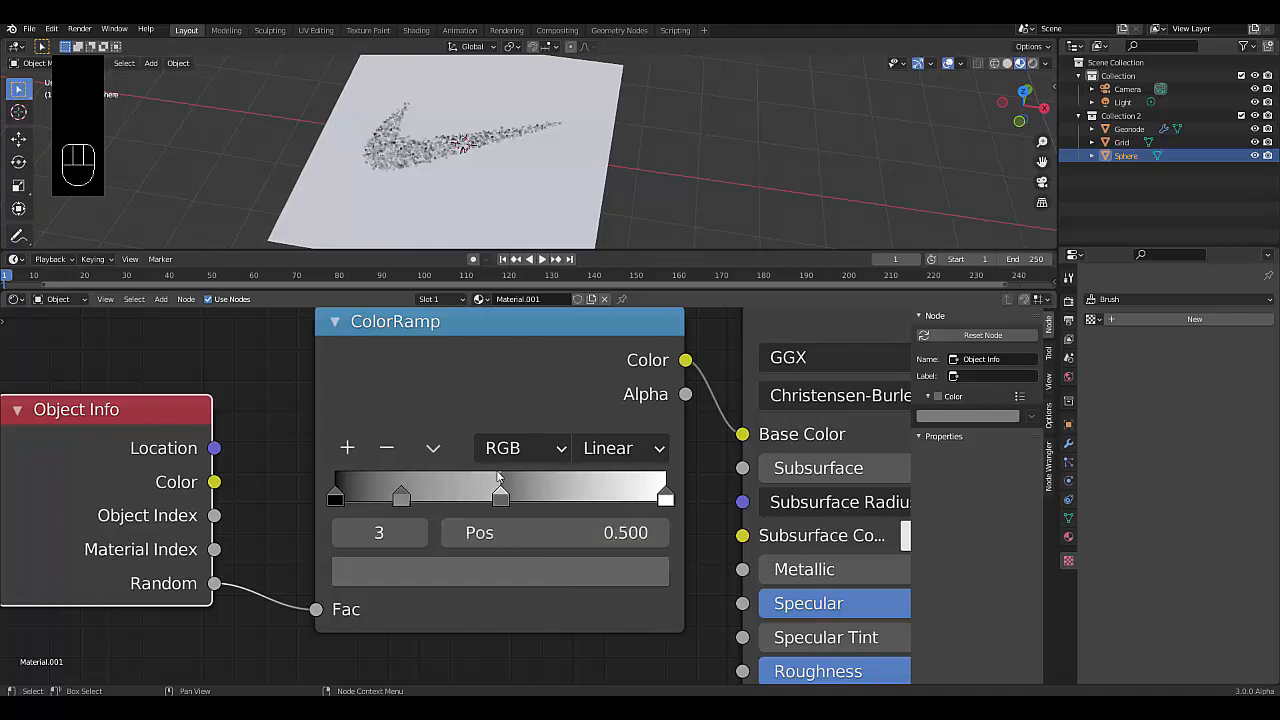
left_click(573, 533)
type("0.75")
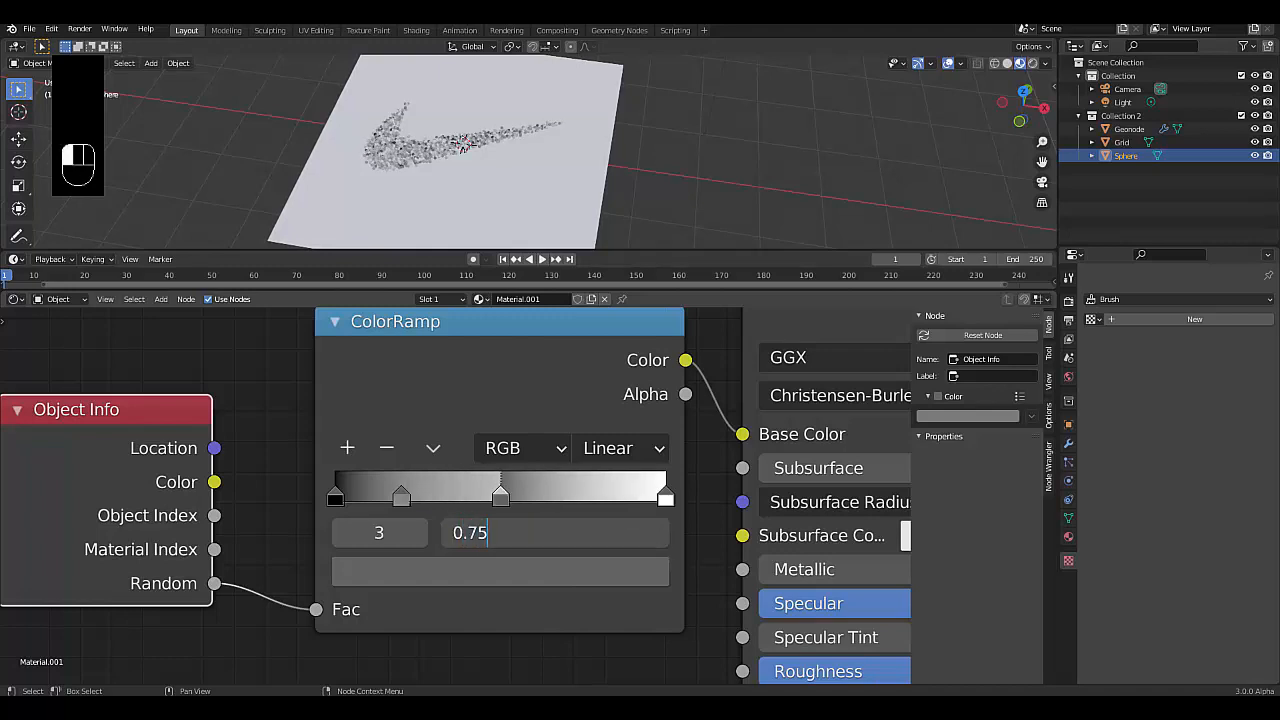
key("Return")
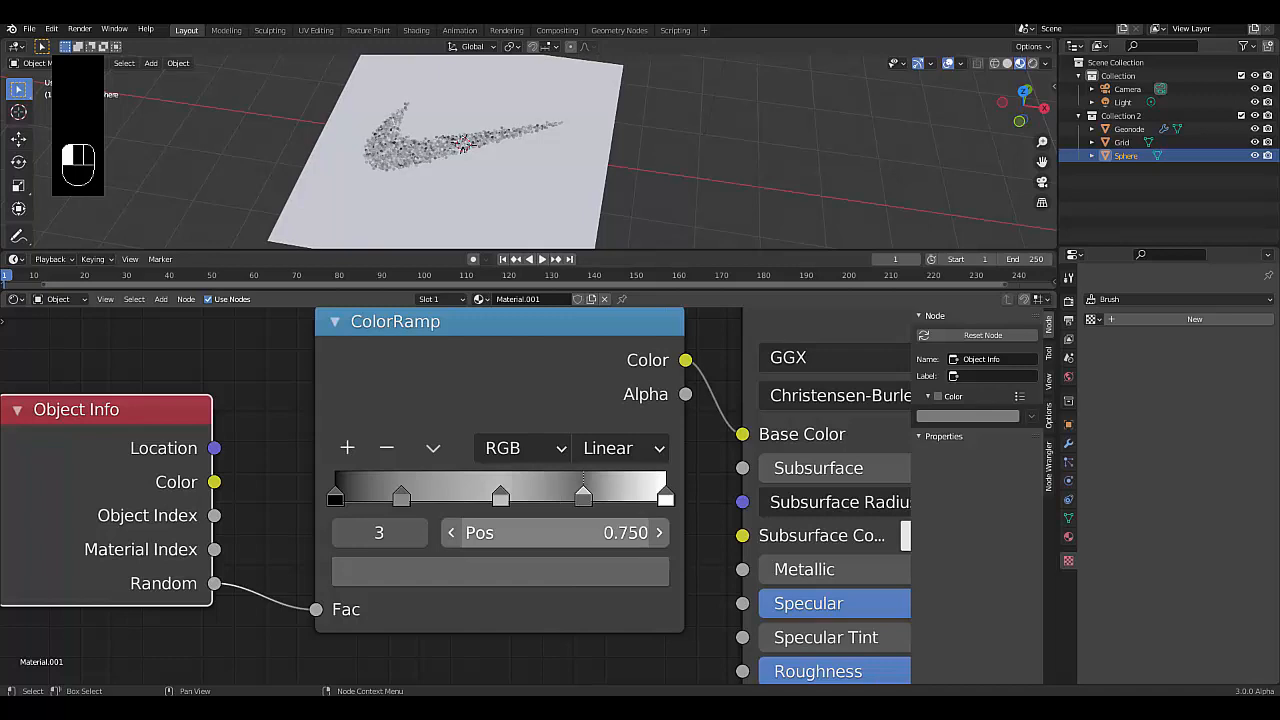
- Set the position of the ColorRamp stop at 0.2 to 0.25
left_click(502, 496)
left_click(401, 496)
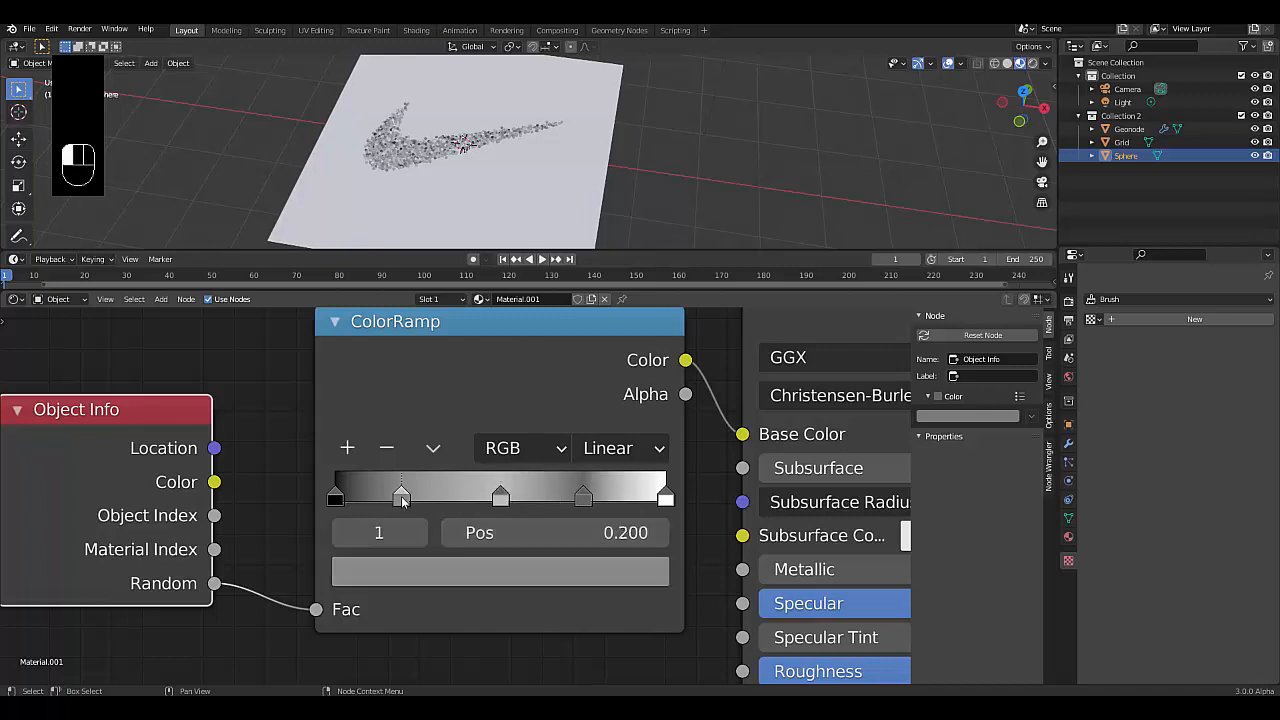
left_click(470, 532)
type("0.25")
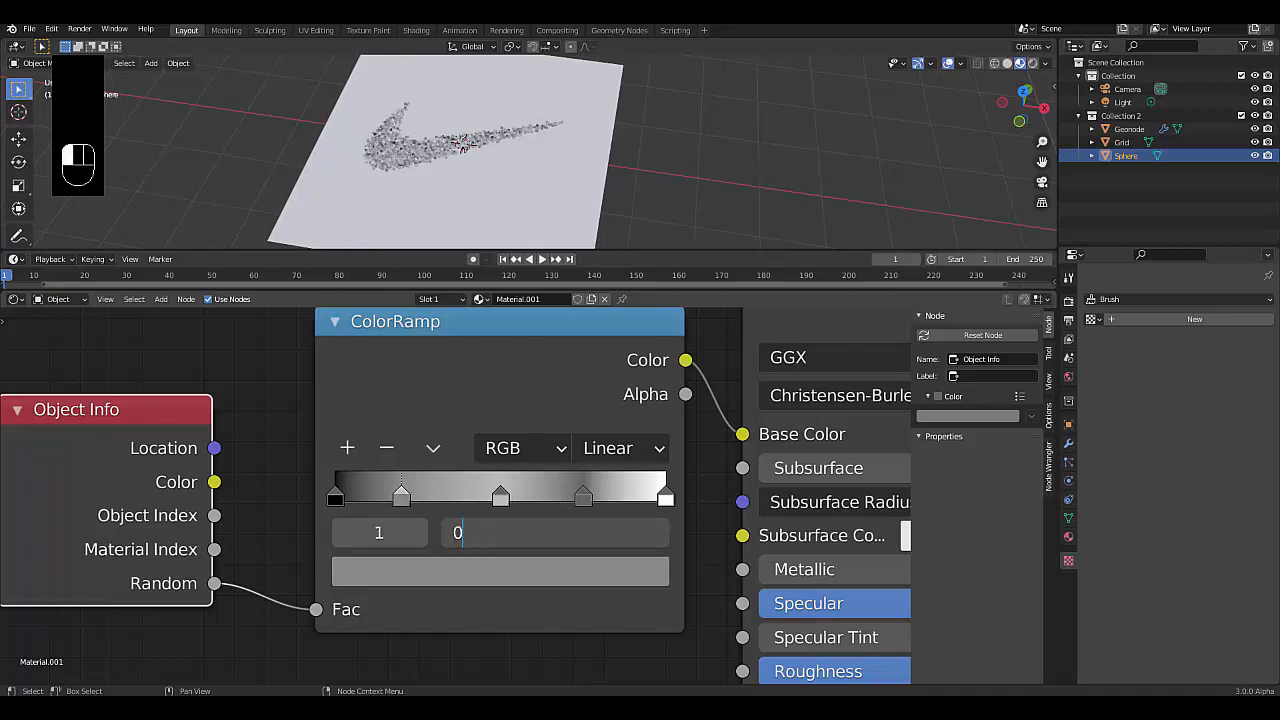
key("Return")
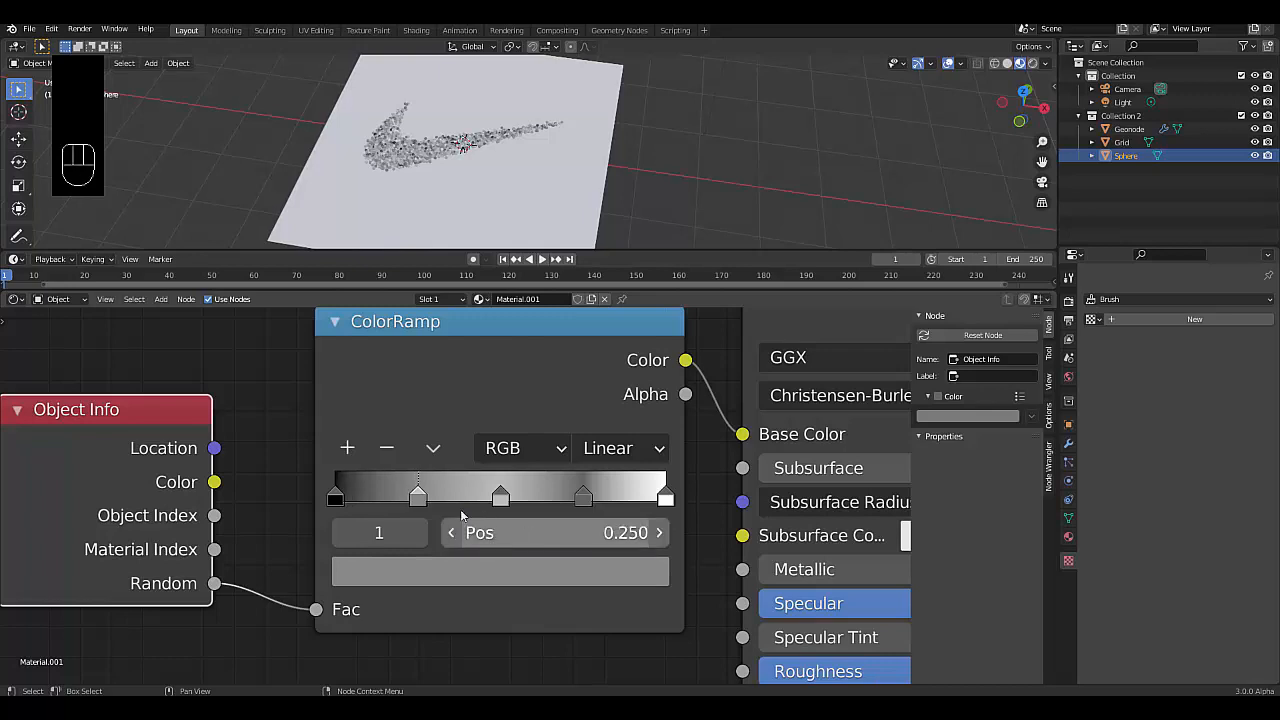
- Color the first ColorRamp stop, at position 0, a fully saturated orange at full brightness
left_click(337, 493)
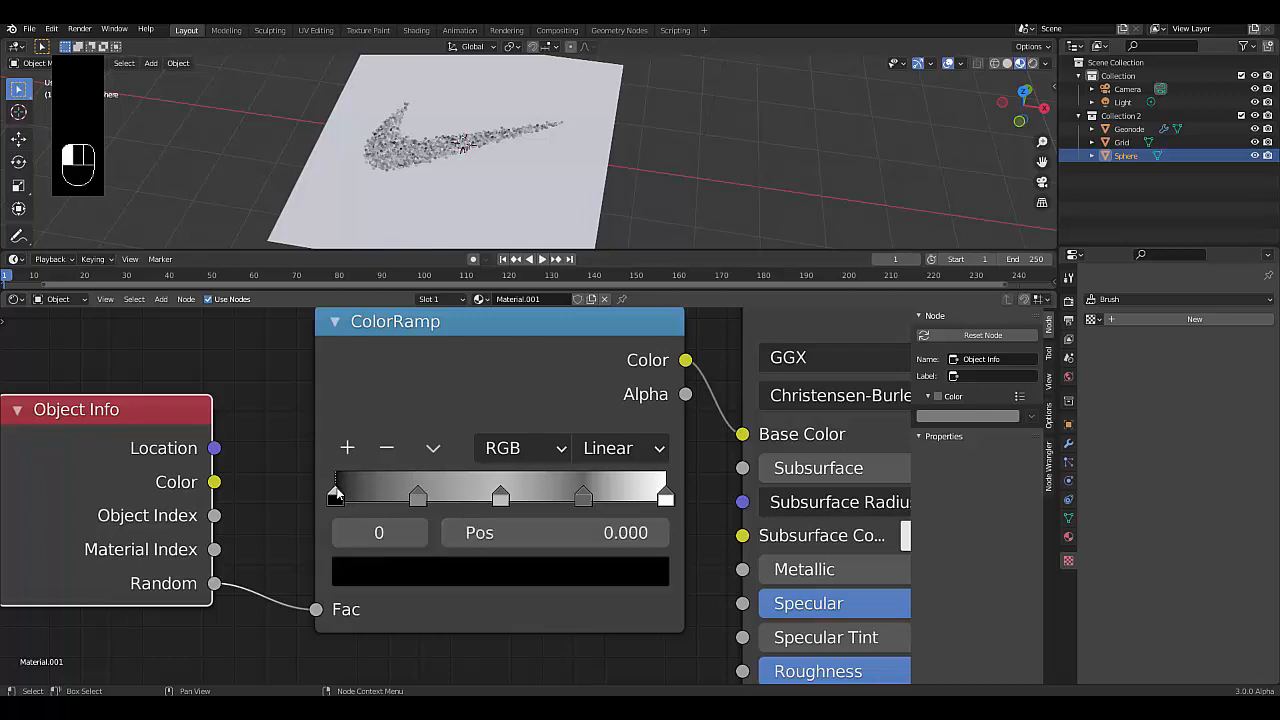
left_click(394, 578)
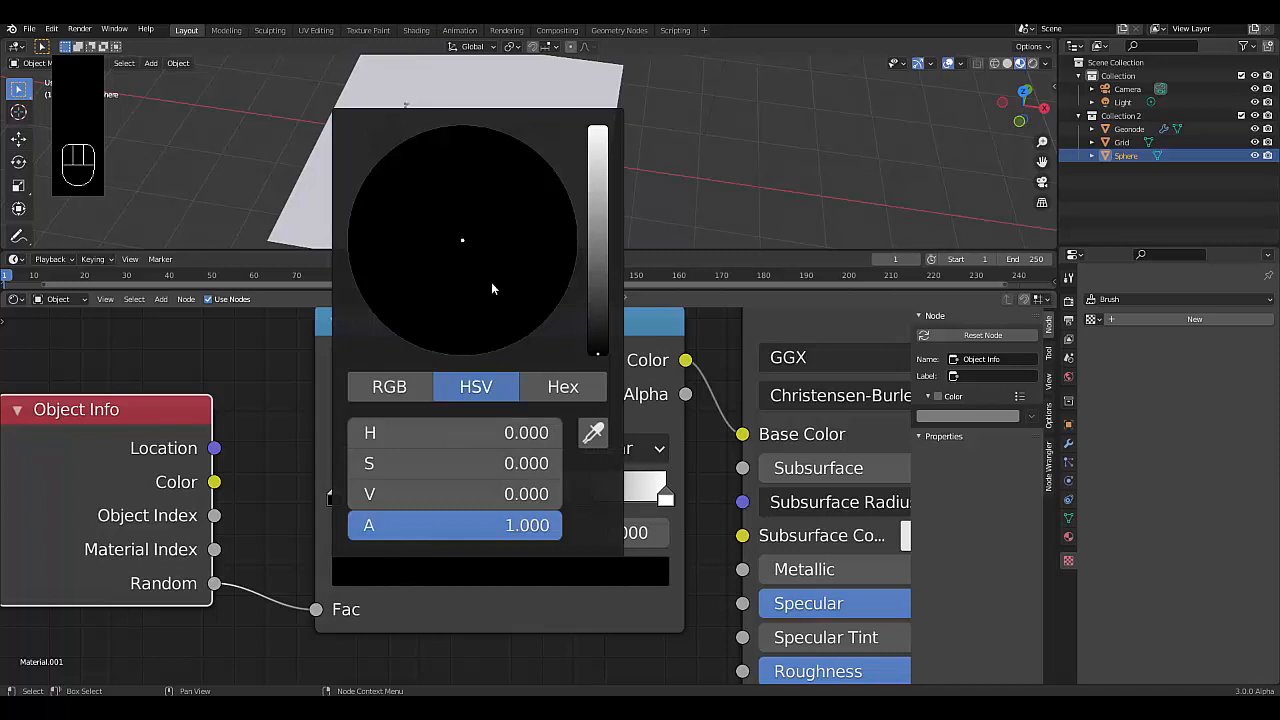
left_click_drag(606, 249, 599, 128)
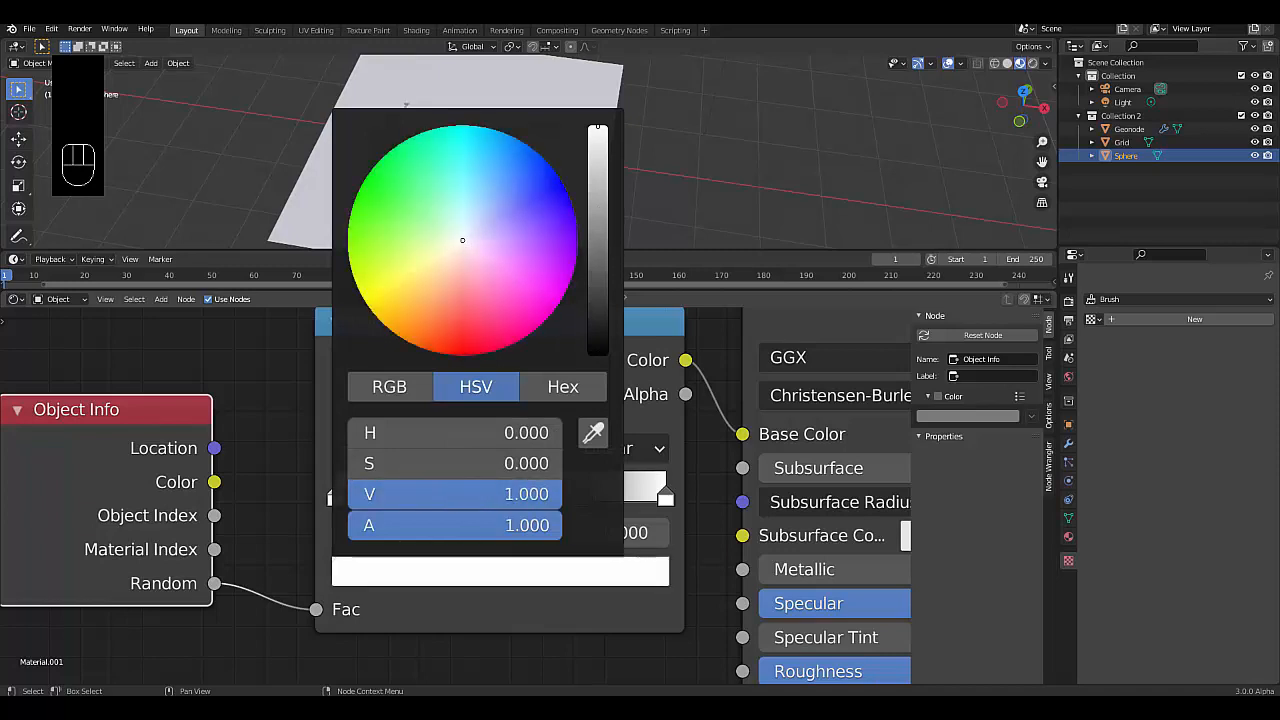
mouse_move(481, 284)
left_mouse_down()
mouse_move(396, 335)
mouse_move(411, 344)
left_mouse_up()
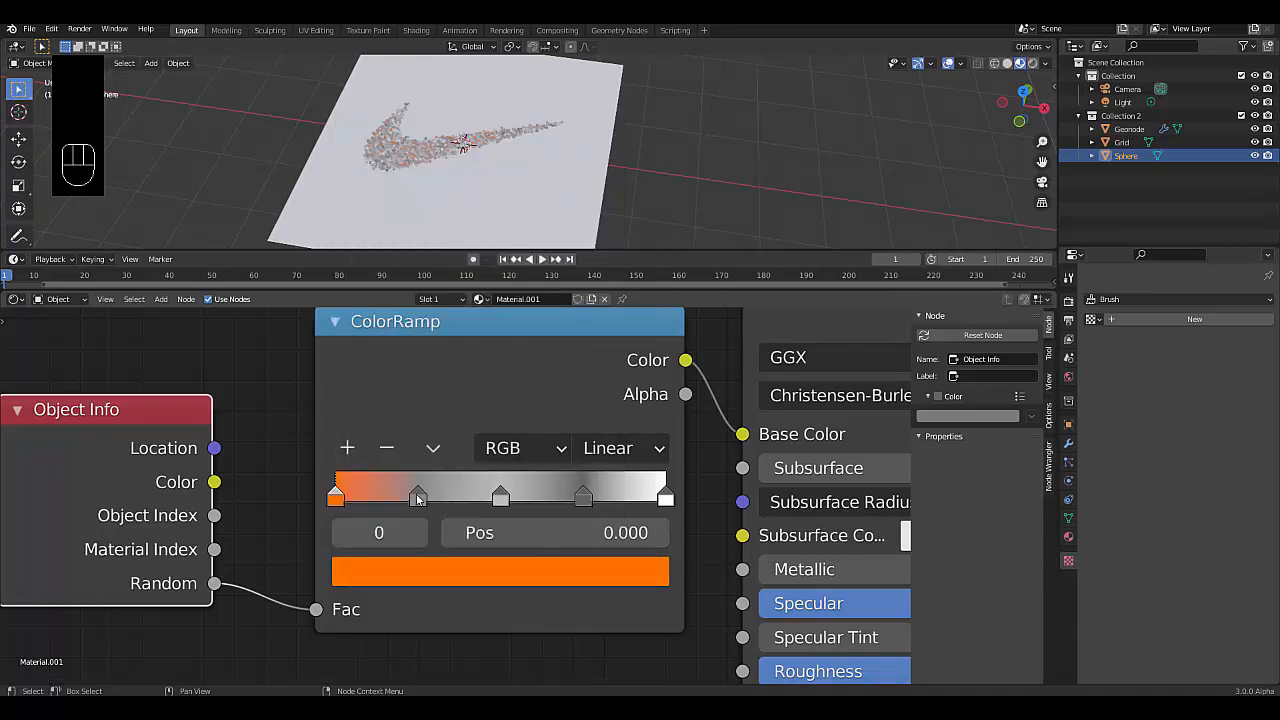
- Color the ColorRamp stop at 0.25 bright green with a brightness value of 1
left_click(416, 494)
left_click(438, 568)
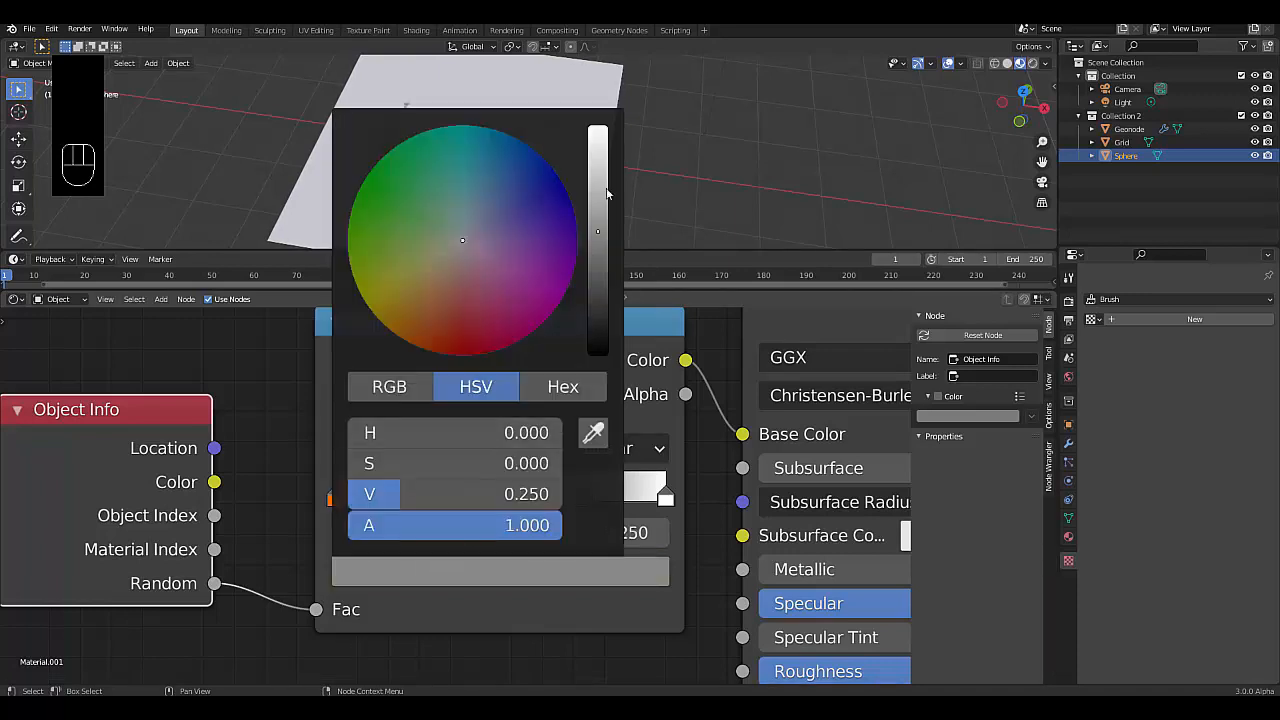
left_click_drag(597, 186, 597, 128)
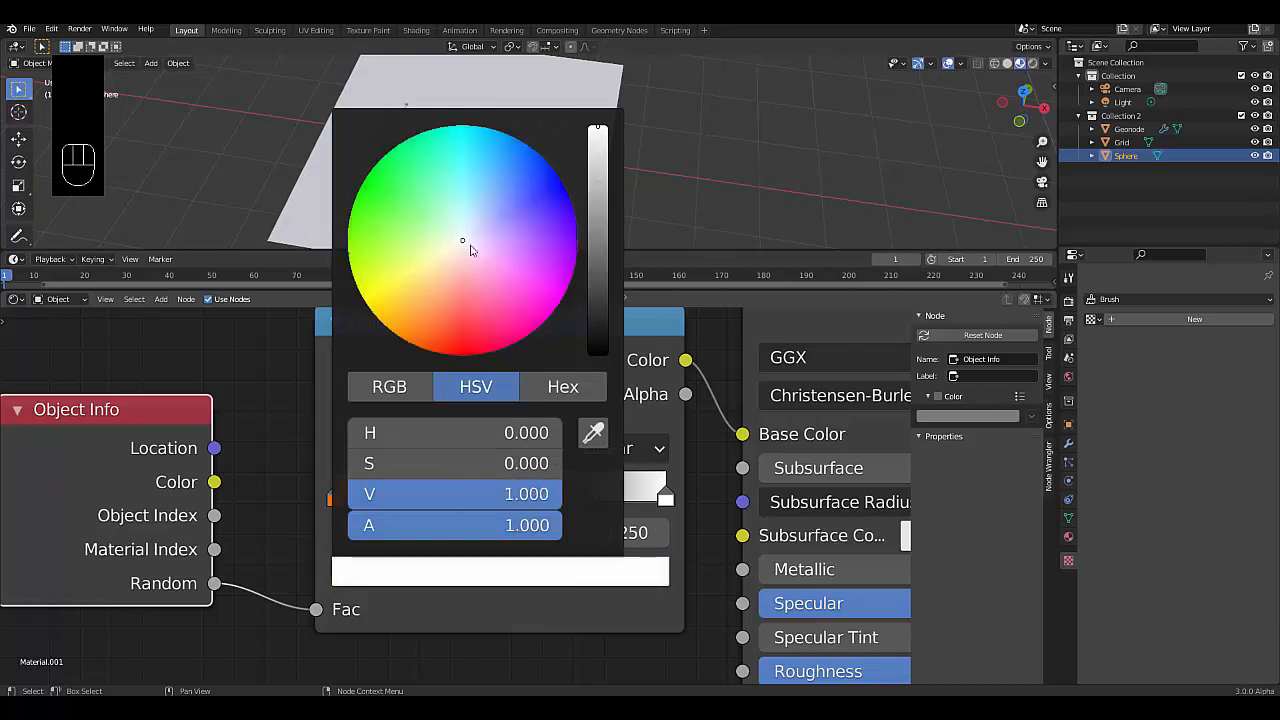
left_click(432, 575)
left_click_drag(487, 270, 355, 199)
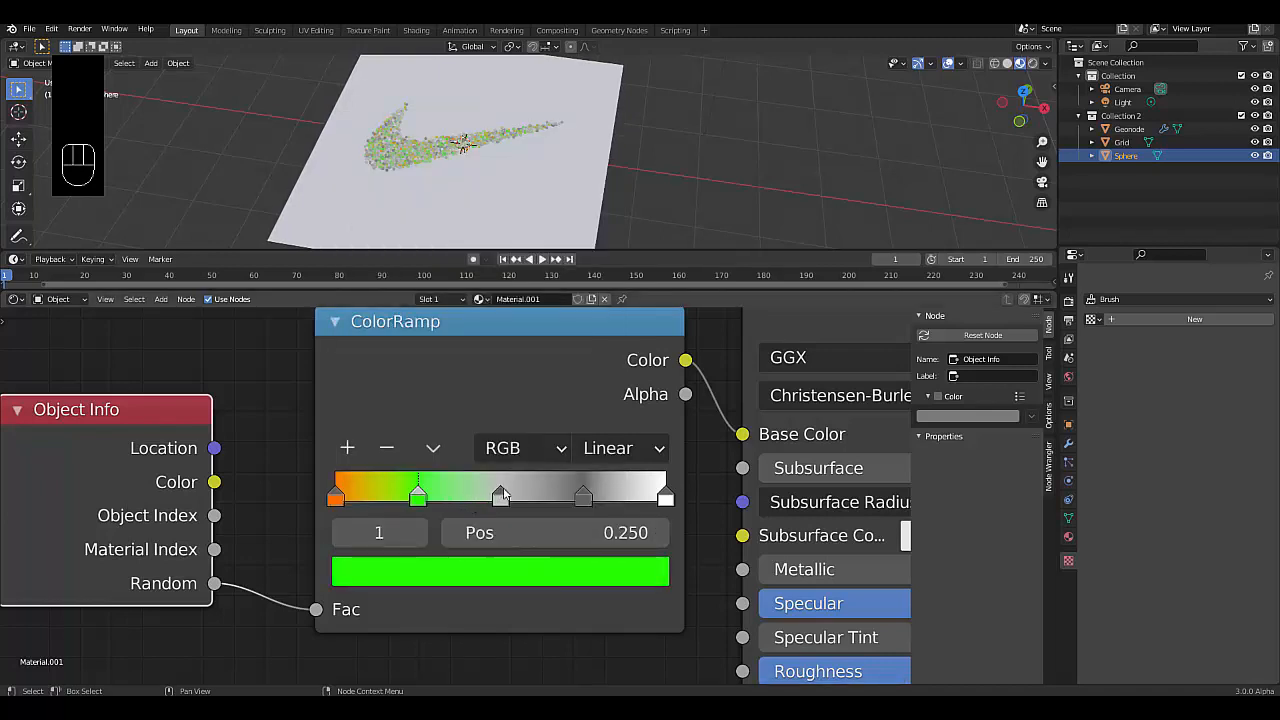
- Color the ColorRamp's middle stop at 0.5 magenta, with a hue of about 0.848 and full brightness
left_click(501, 494)
left_click(515, 571)
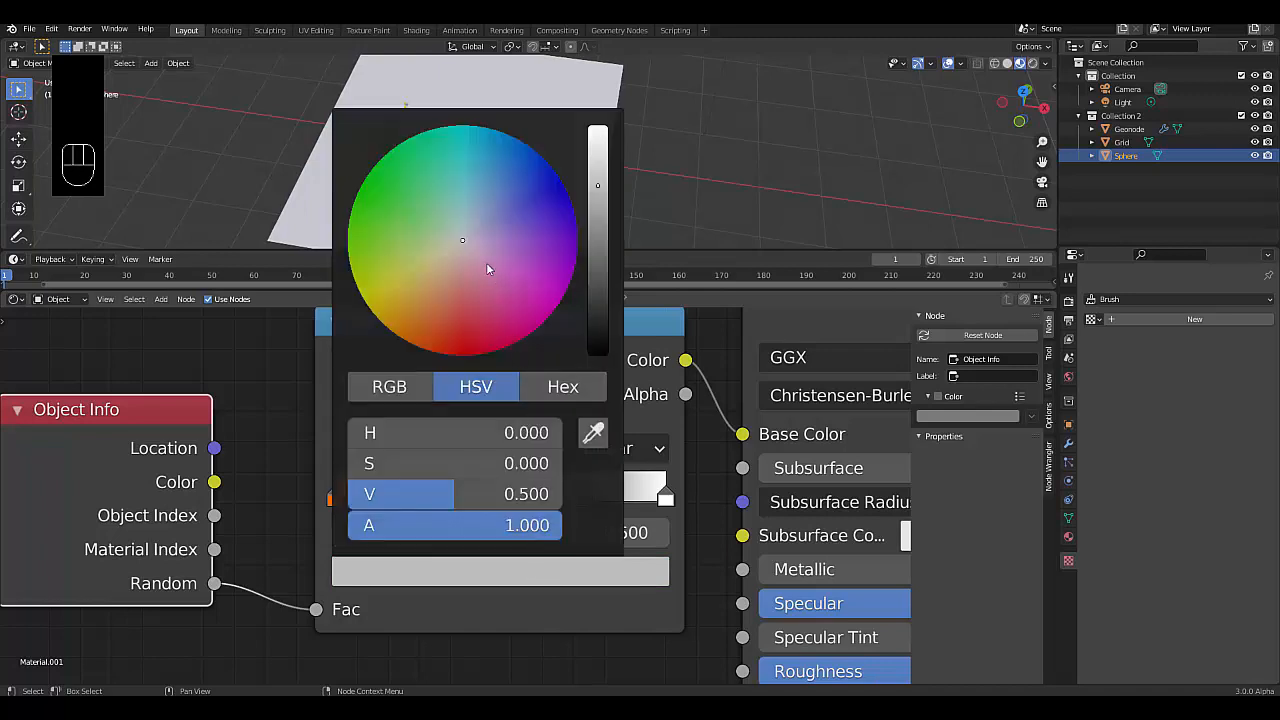
left_click_drag(487, 268, 559, 302)
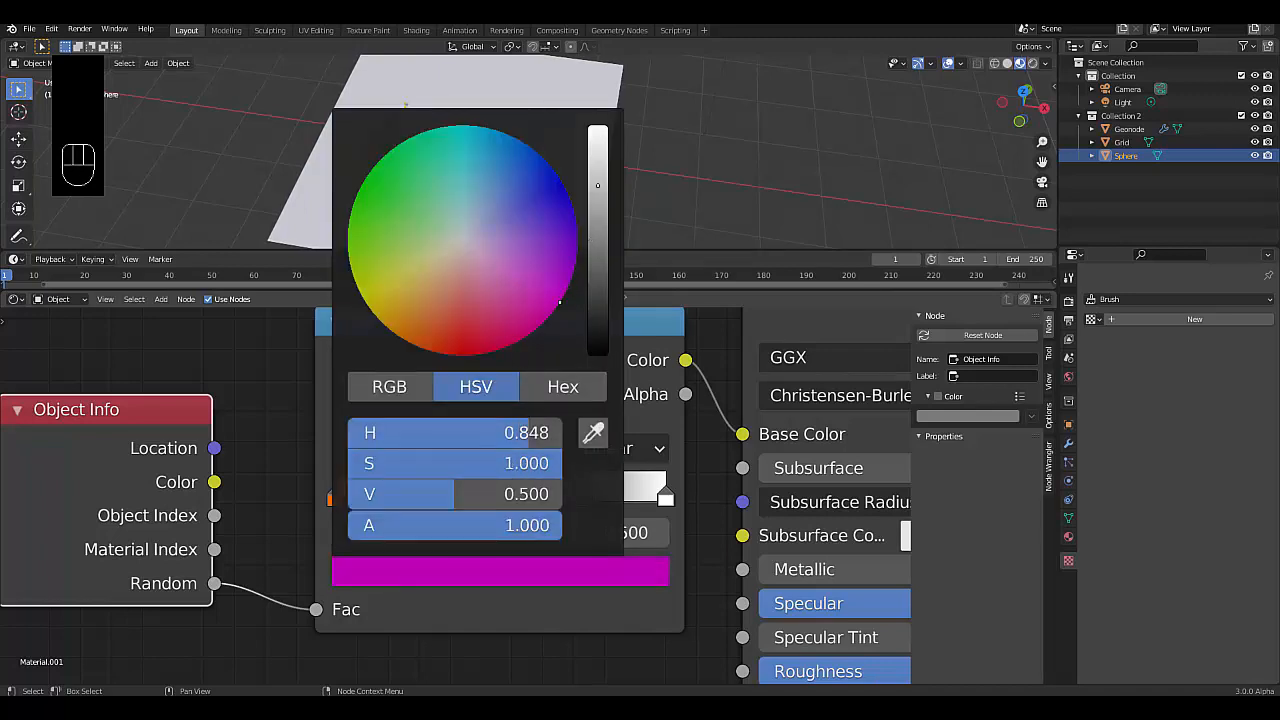
left_click_drag(598, 200, 598, 126)
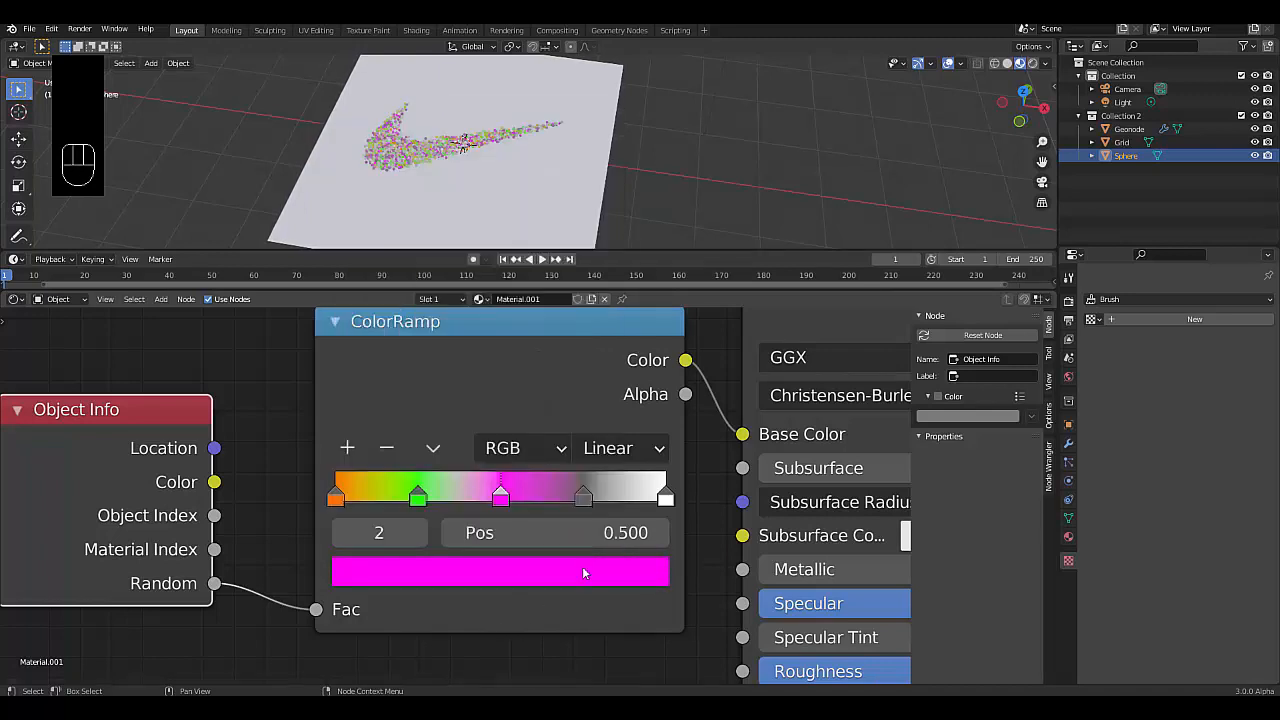
- Recolor the green ColorRamp stop at 0.25 to a red-orange
left_click(585, 495)
left_click(418, 495)
left_click(445, 577)
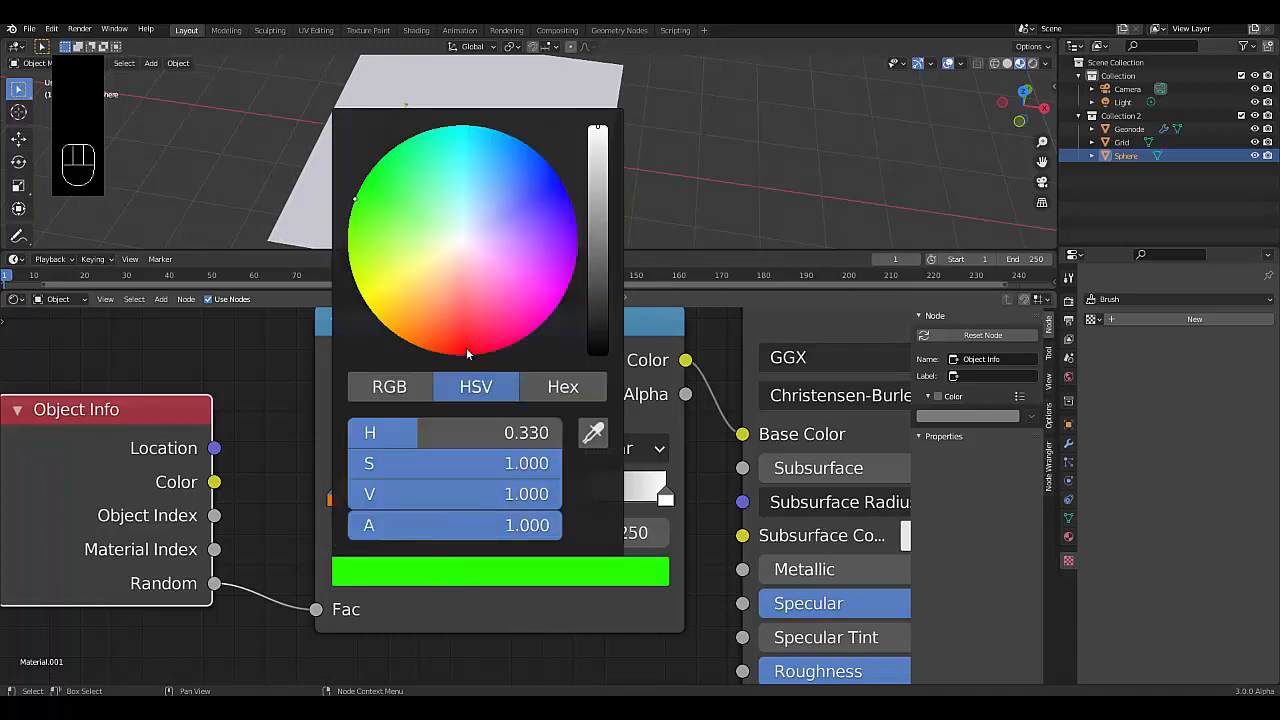
mouse_move(466, 347)
left_mouse_down()
mouse_move(422, 348)
mouse_move(434, 352)
left_mouse_up()
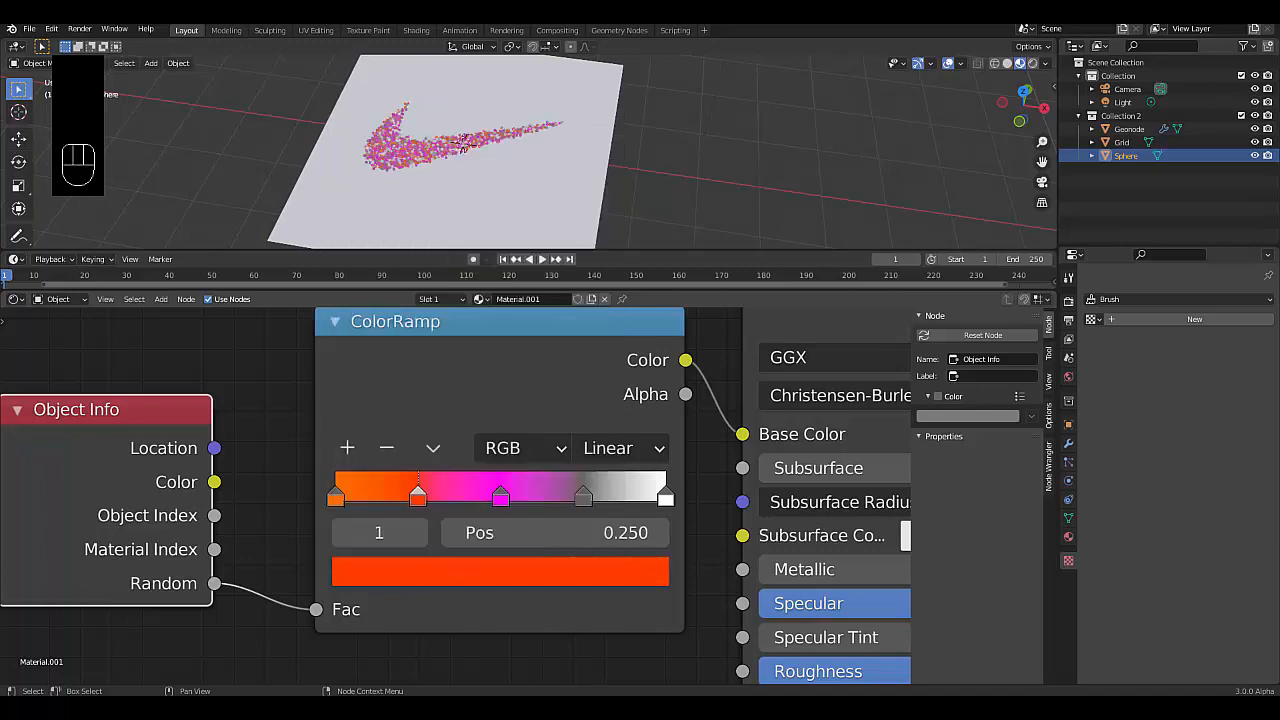
- Recolor the magenta ColorRamp stop at 0.5 to orange with a hue of about 0.048, and select the stop at 0.75
left_click(500, 495)
left_click(494, 568)
left_click_drag(430, 346, 397, 335)
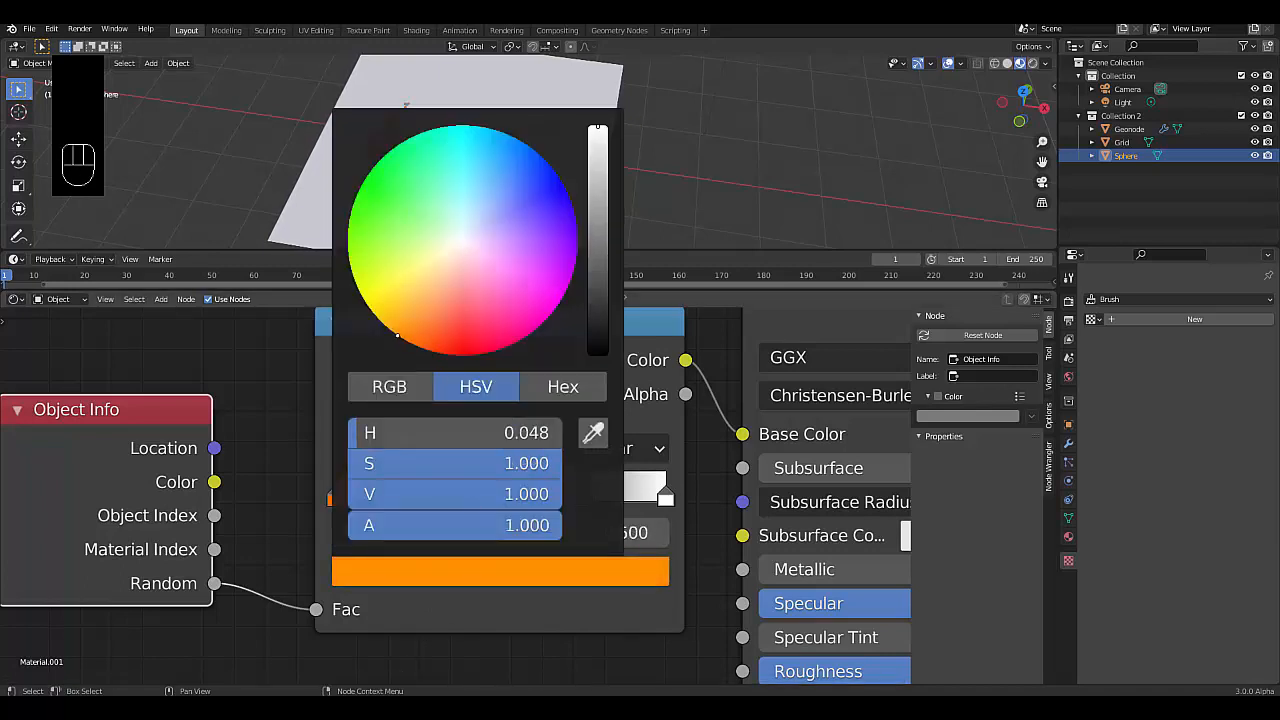
left_click(584, 496)
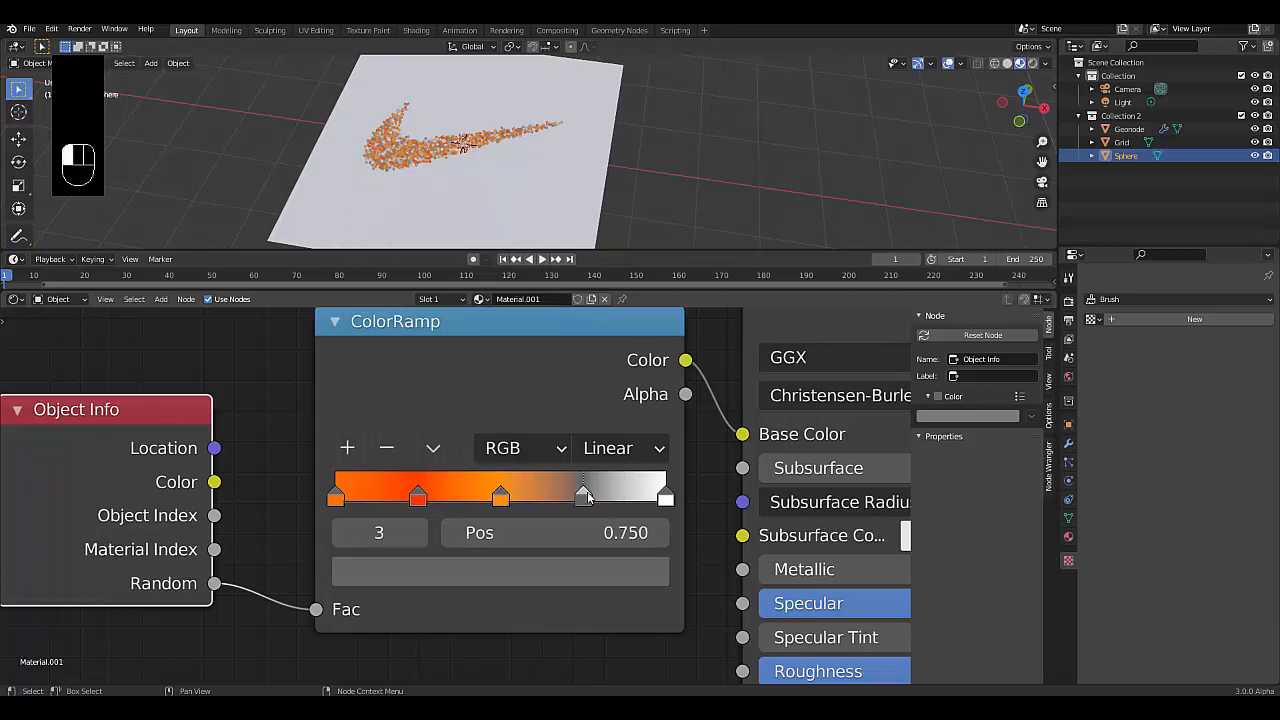
- Recolor the ColorRamp stop at 0.75 to a bright yellow with full brightness
left_click(556, 577)
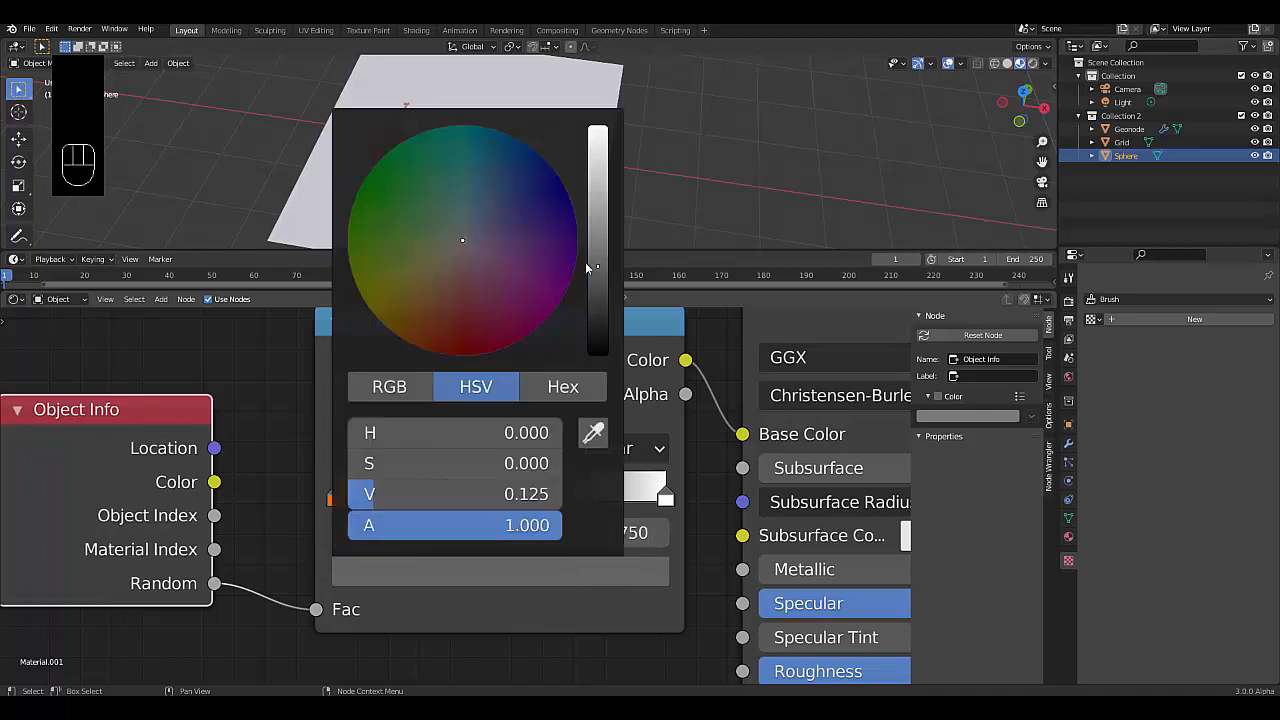
left_click_drag(590, 262, 597, 128)
mouse_move(468, 250)
left_mouse_down()
mouse_move(414, 288)
mouse_move(393, 333)
left_mouse_up()
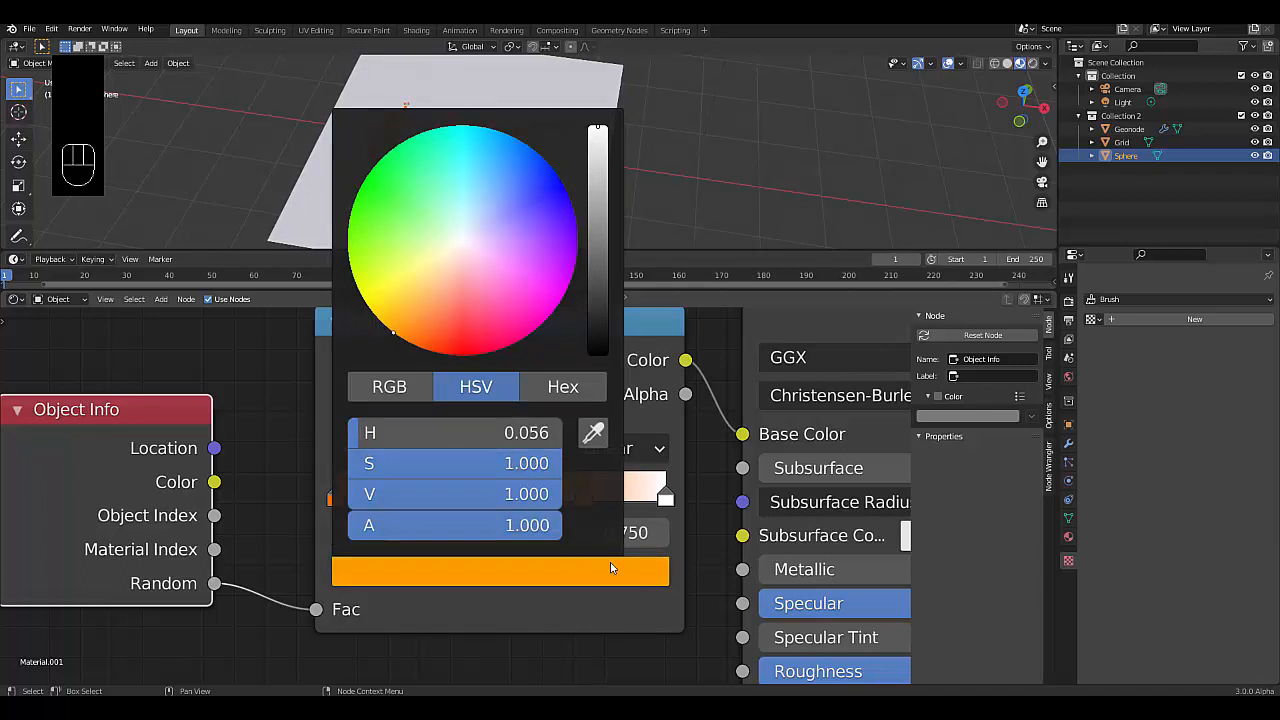
left_click(668, 497)
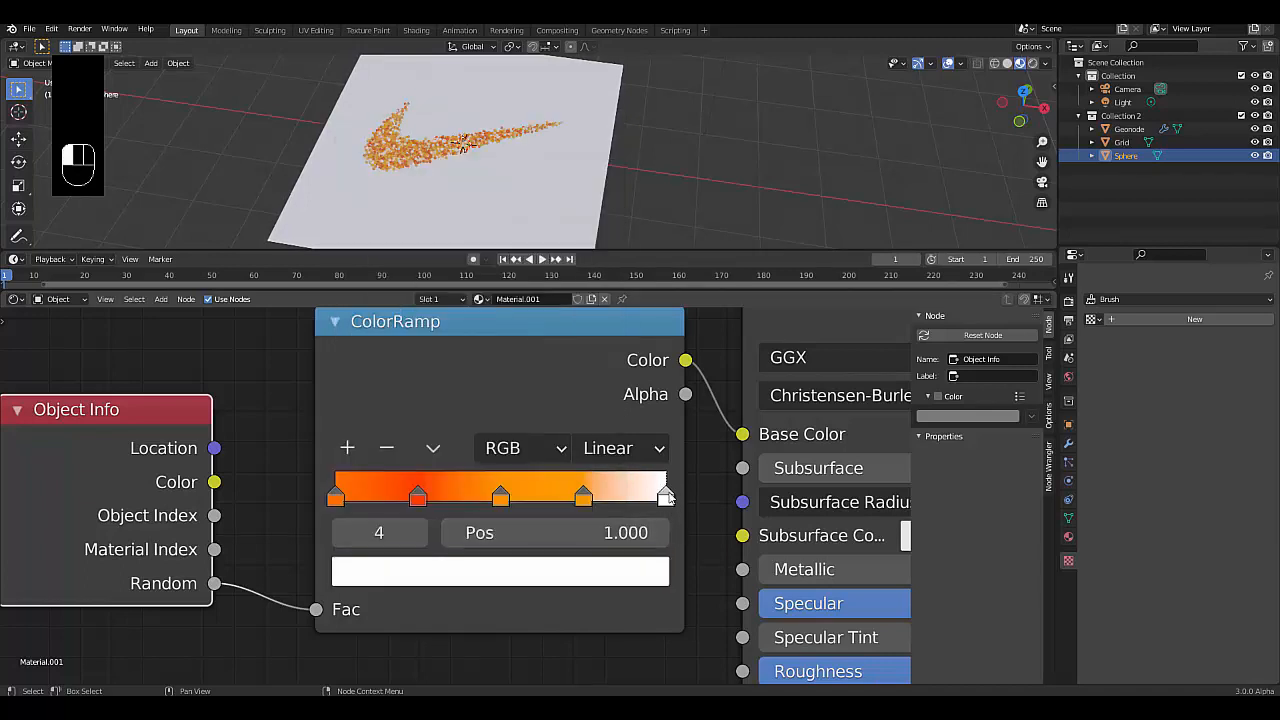
left_click(586, 496)
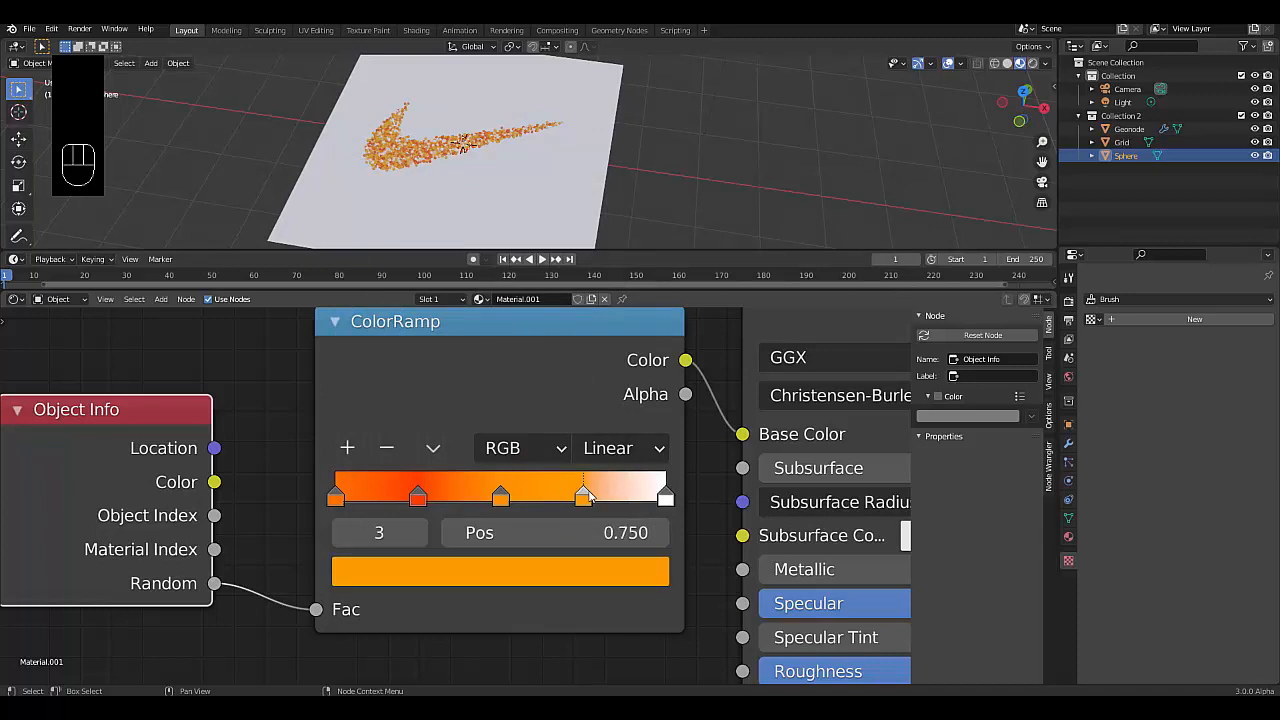
left_click(566, 570)
left_click_drag(405, 316, 385, 296)
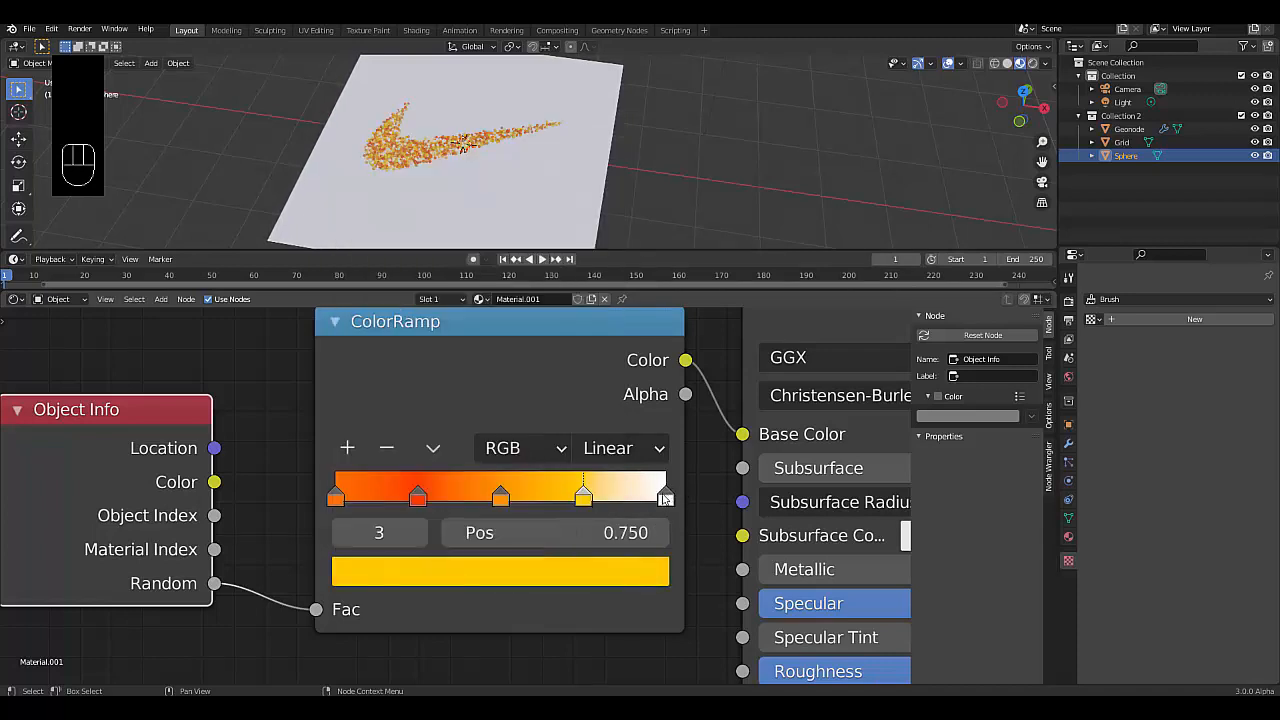
- Recolor the ColorRamp's white end stop at 1.0 to red with a hue of about 0.002
left_click(665, 497)
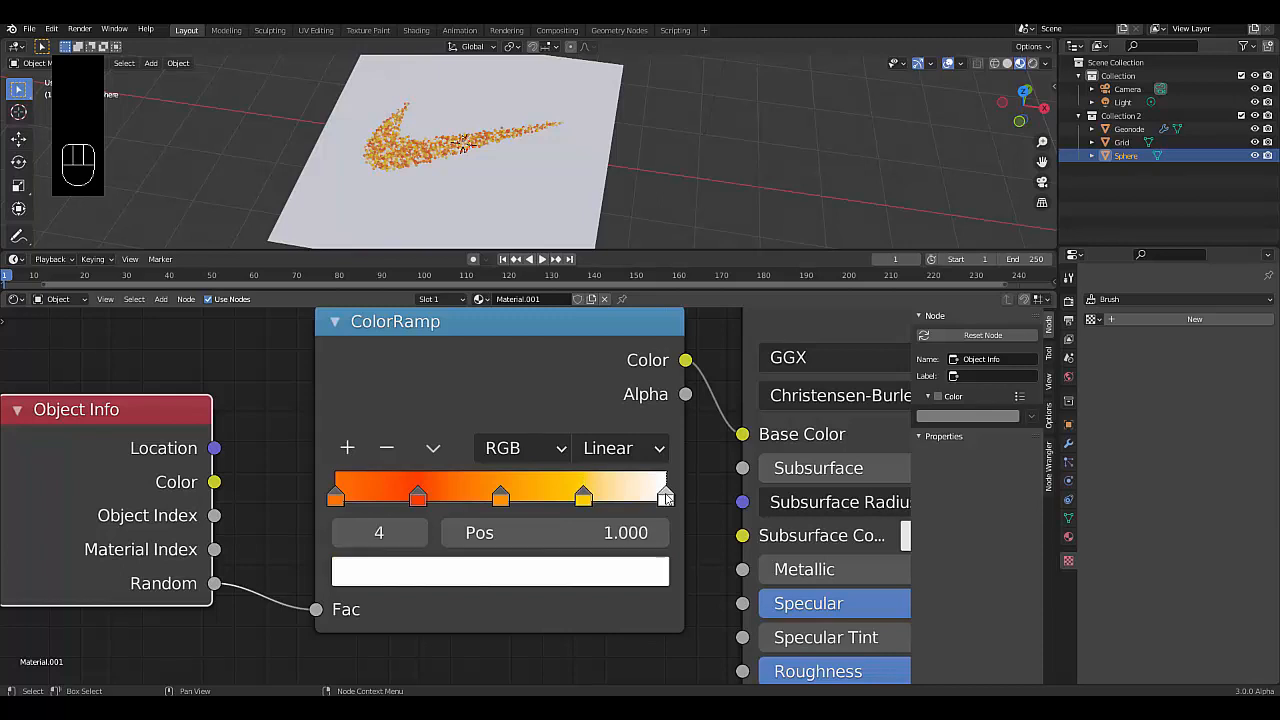
left_click(538, 568)
left_click_drag(452, 350, 448, 354)
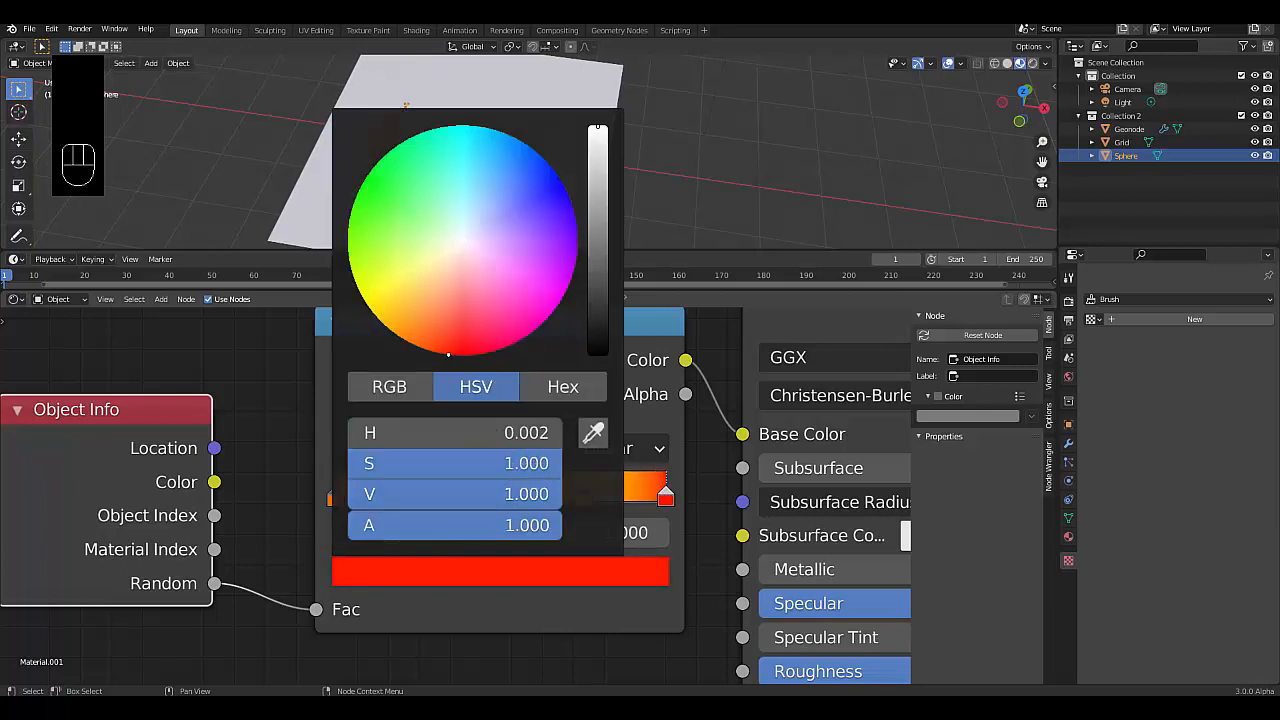
- Select the grid beneath the sphere logo and create a new material for it
scroll(448, 178, "up", 6)
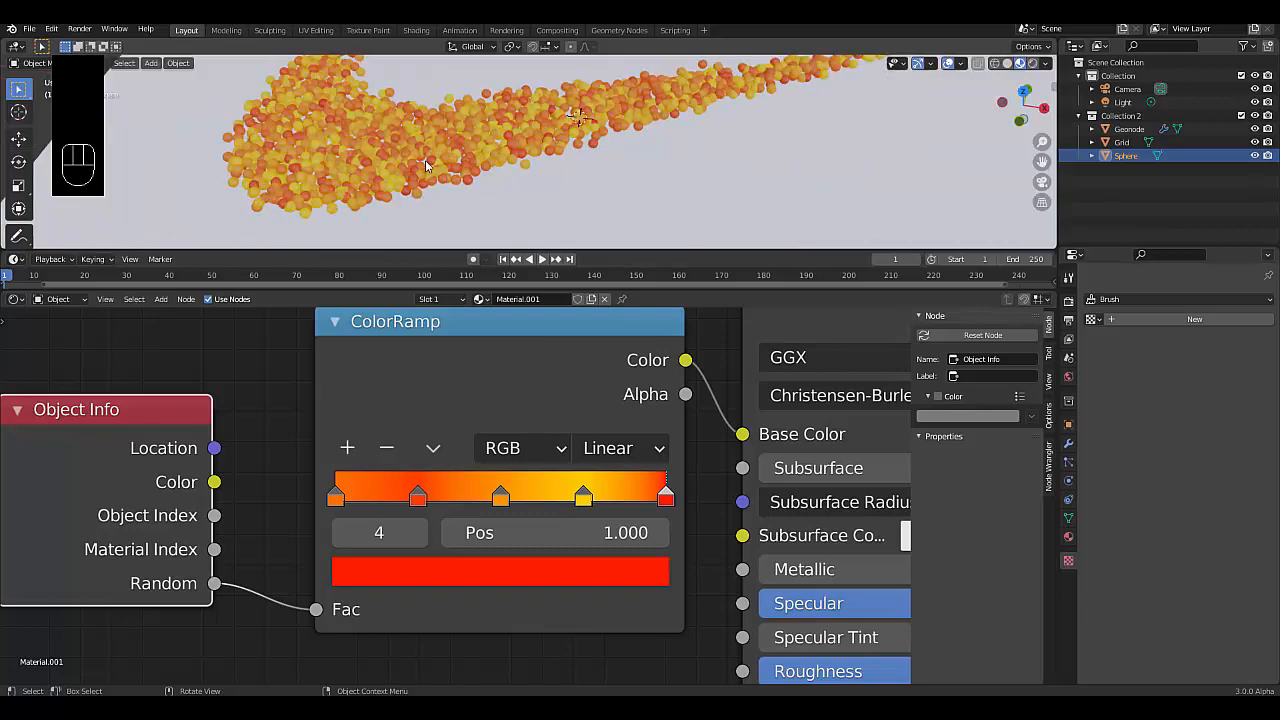
key("KP_7")
middle_click_drag(427, 164, 509, 189)
left_click(506, 189)
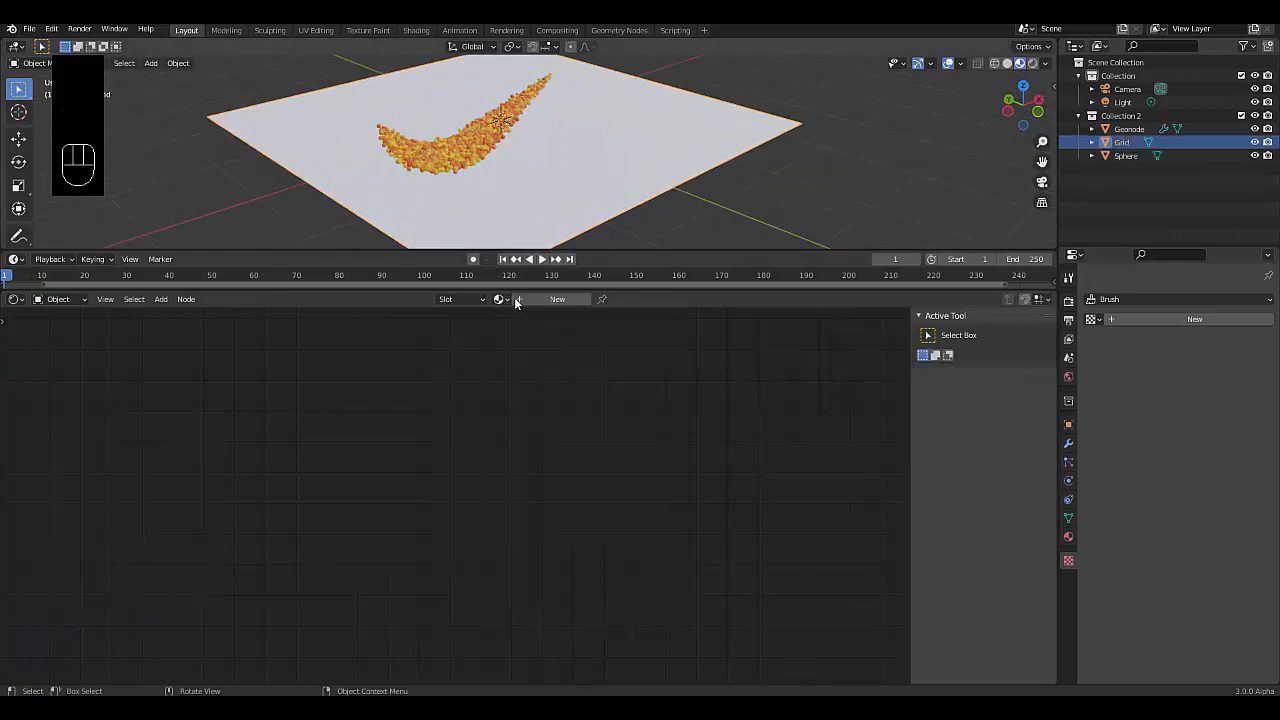
left_click(546, 299)
key("Home")
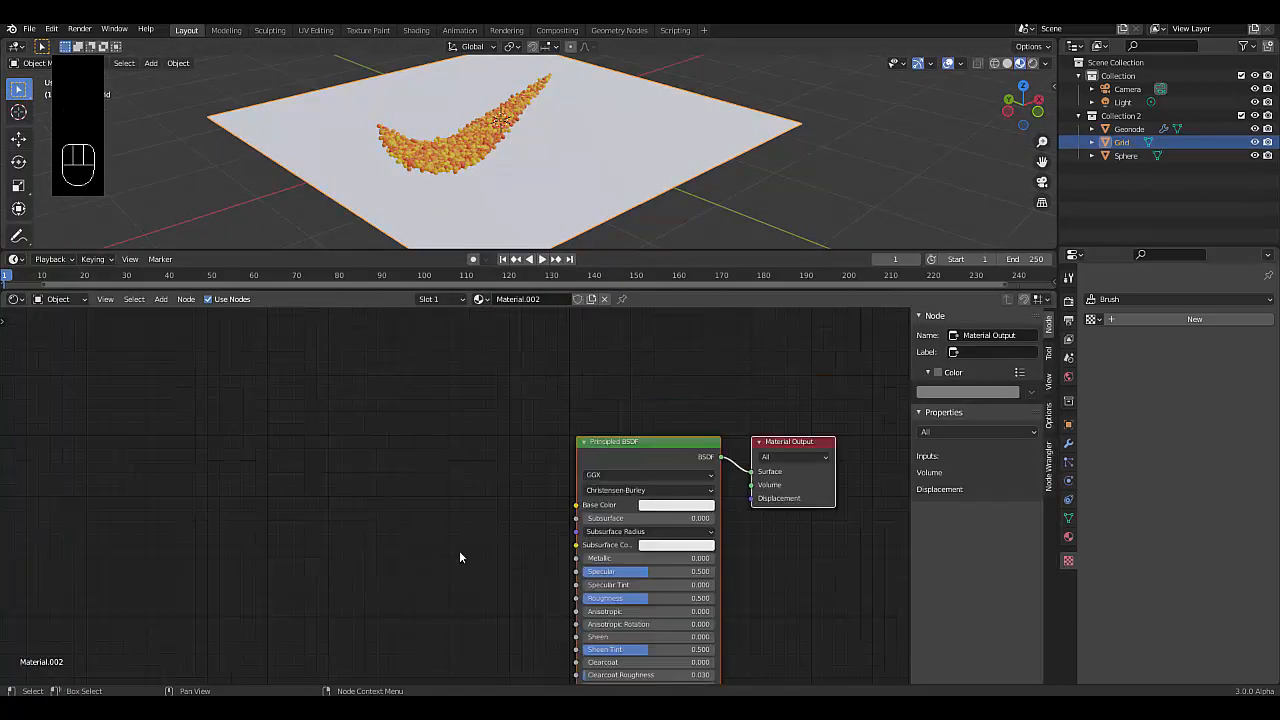
- Replace the grid material's Principled BSDF with a Glossy BSDF and connect it to the Material Output's Surface
scroll(459, 550, "up", 3)
left_click(654, 450)
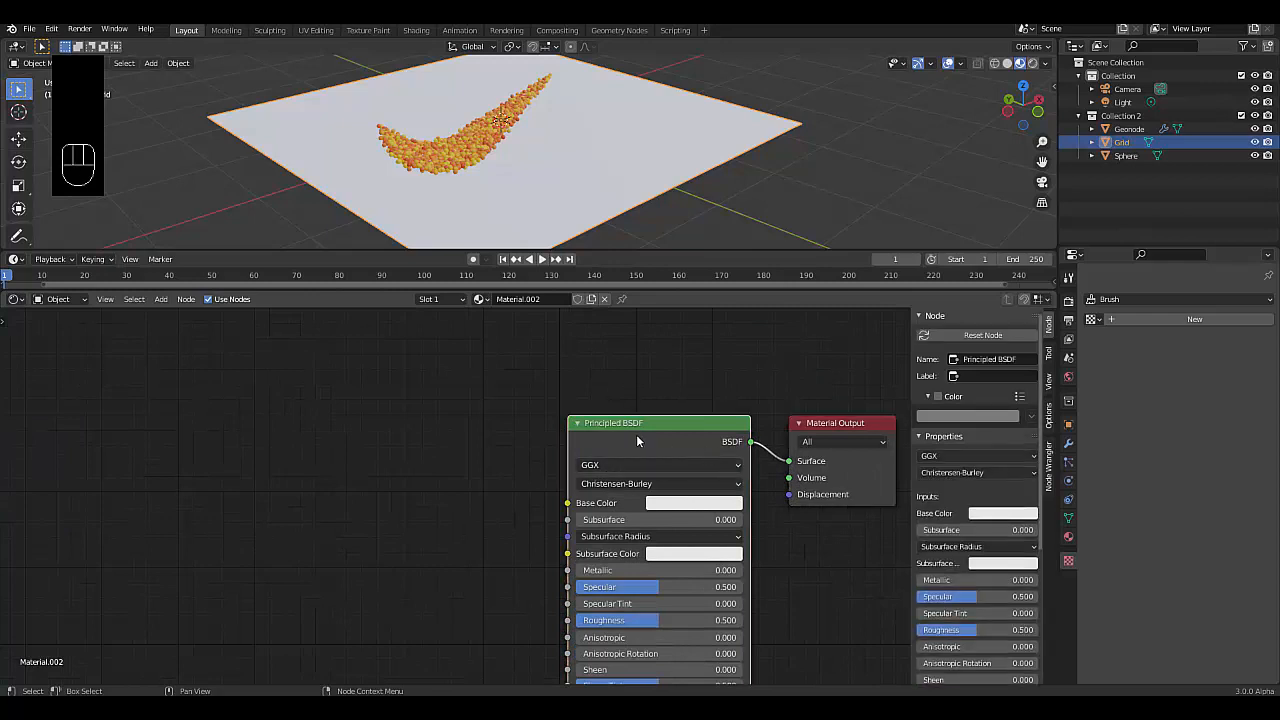
key("x")
key("shift+a")
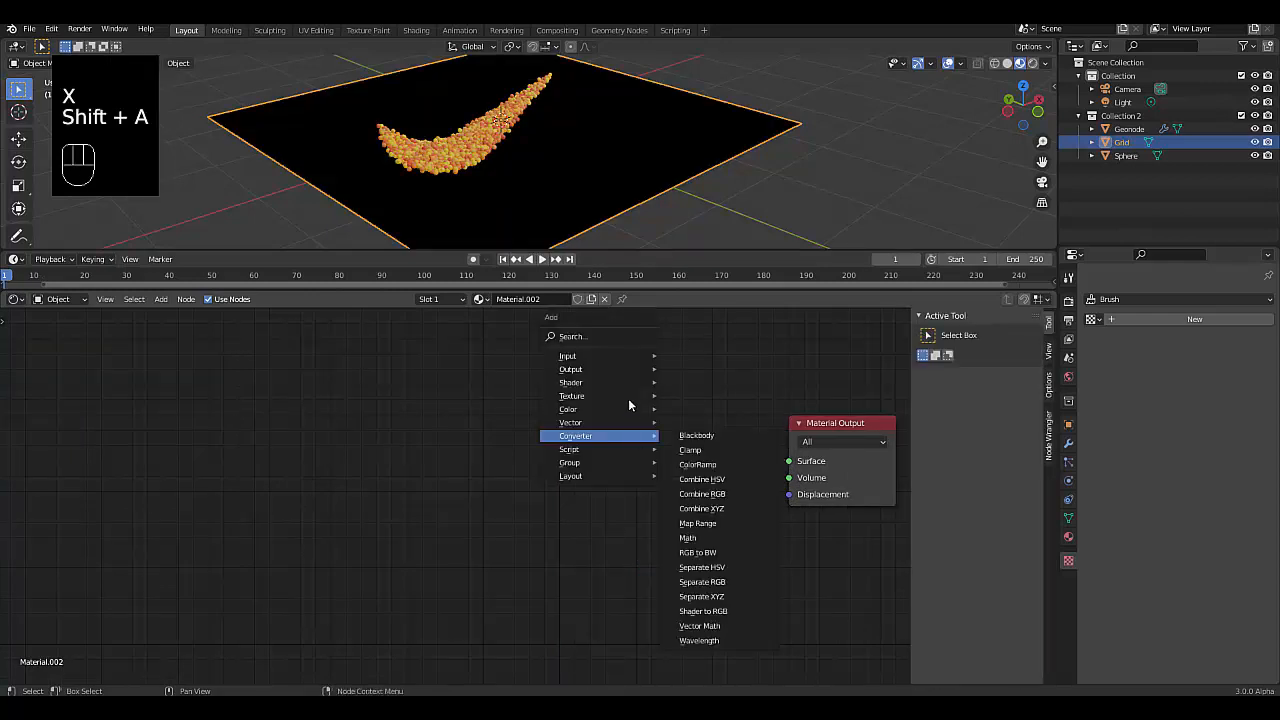
mouse_move(620, 382)
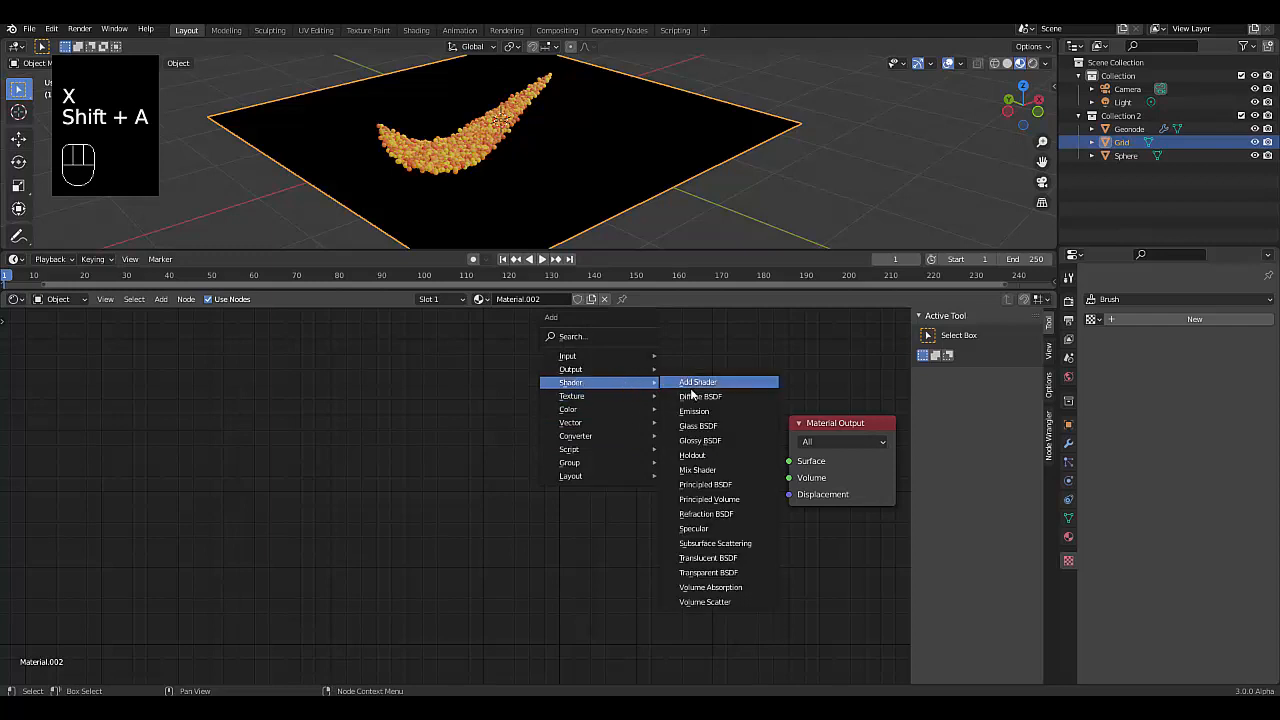
left_click(718, 442)
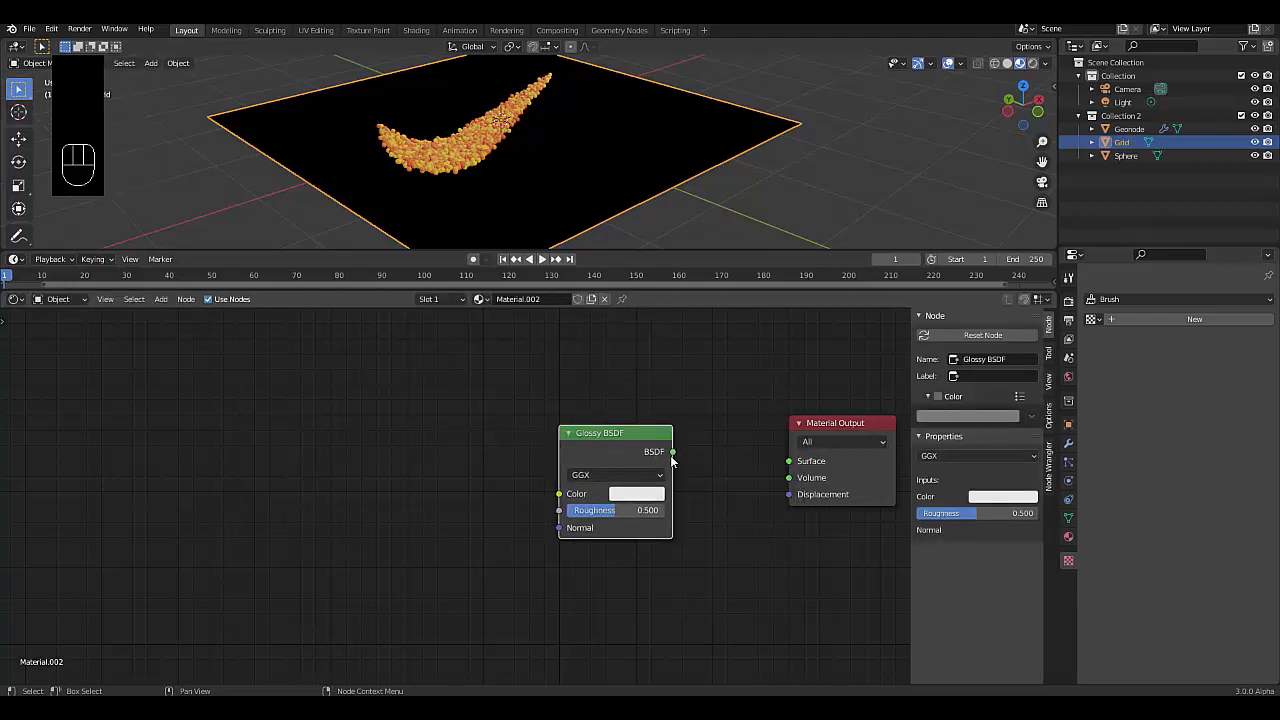
left_click_drag(674, 453, 789, 461)
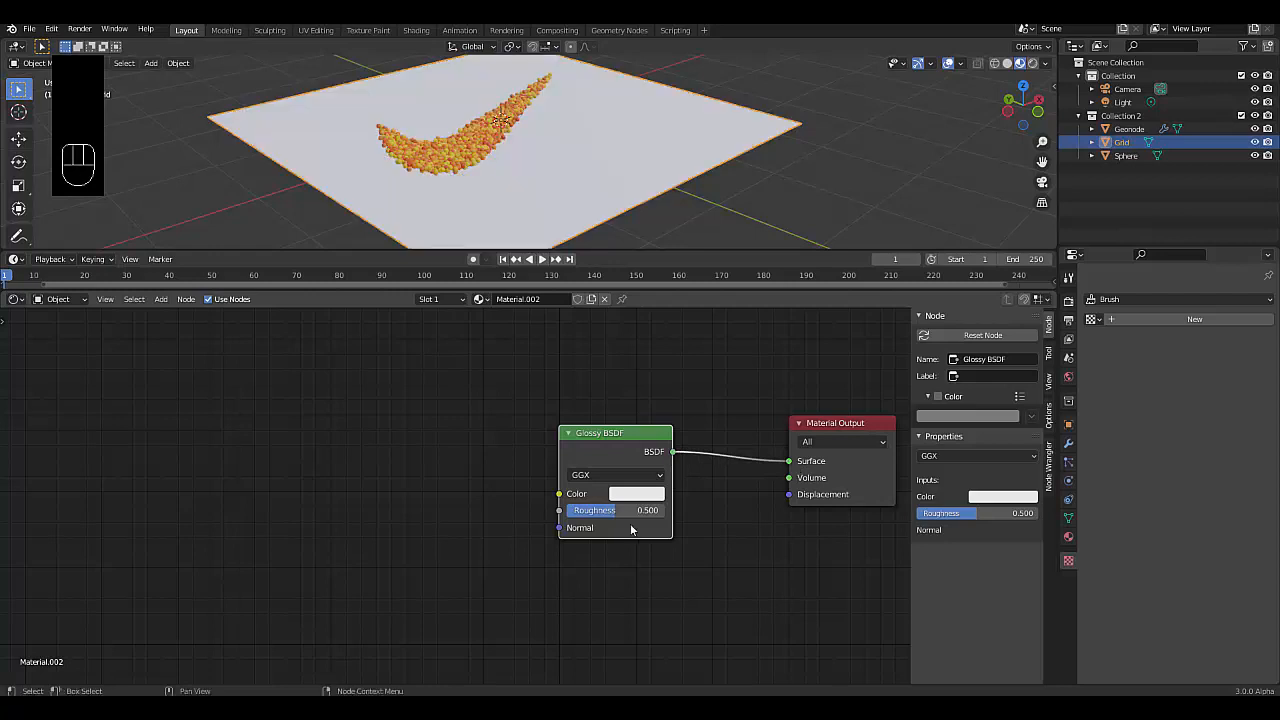
- Set the Glossy BSDF's roughness to 0.3 and its color to blue, with hue about 0.643 and saturation about 0.916
left_click(642, 509)
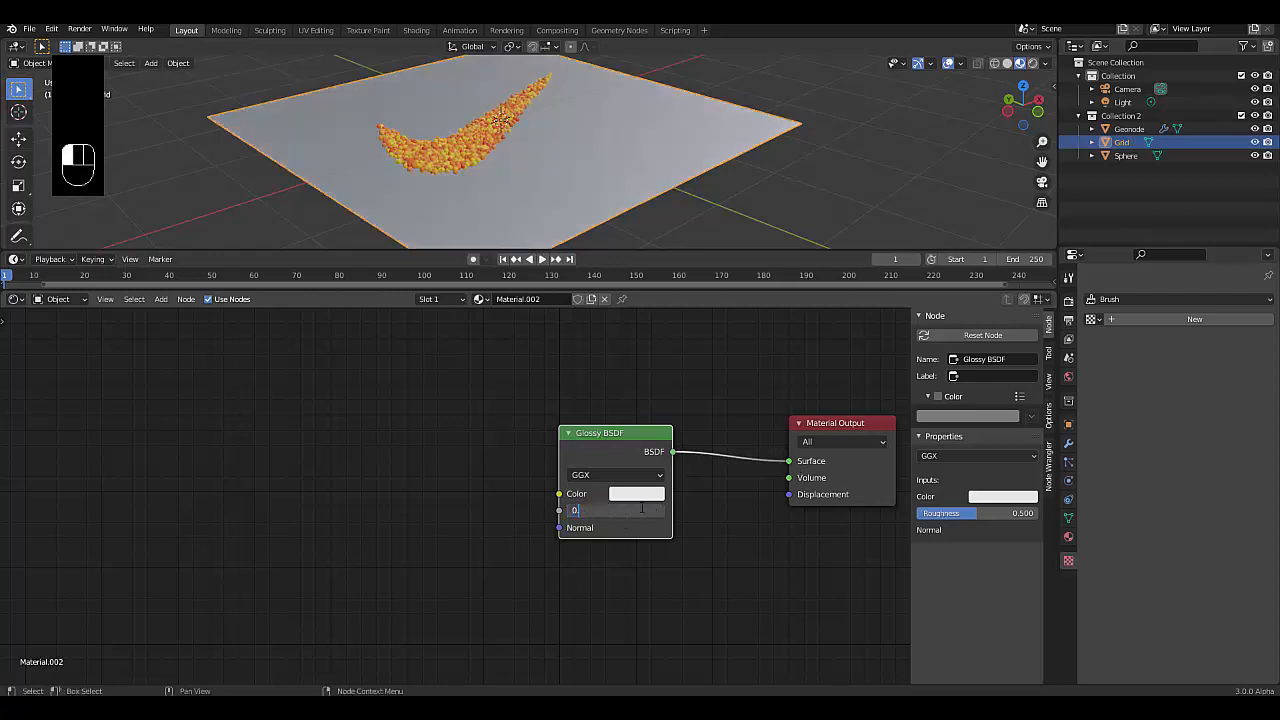
type("0.3")
key("Return")
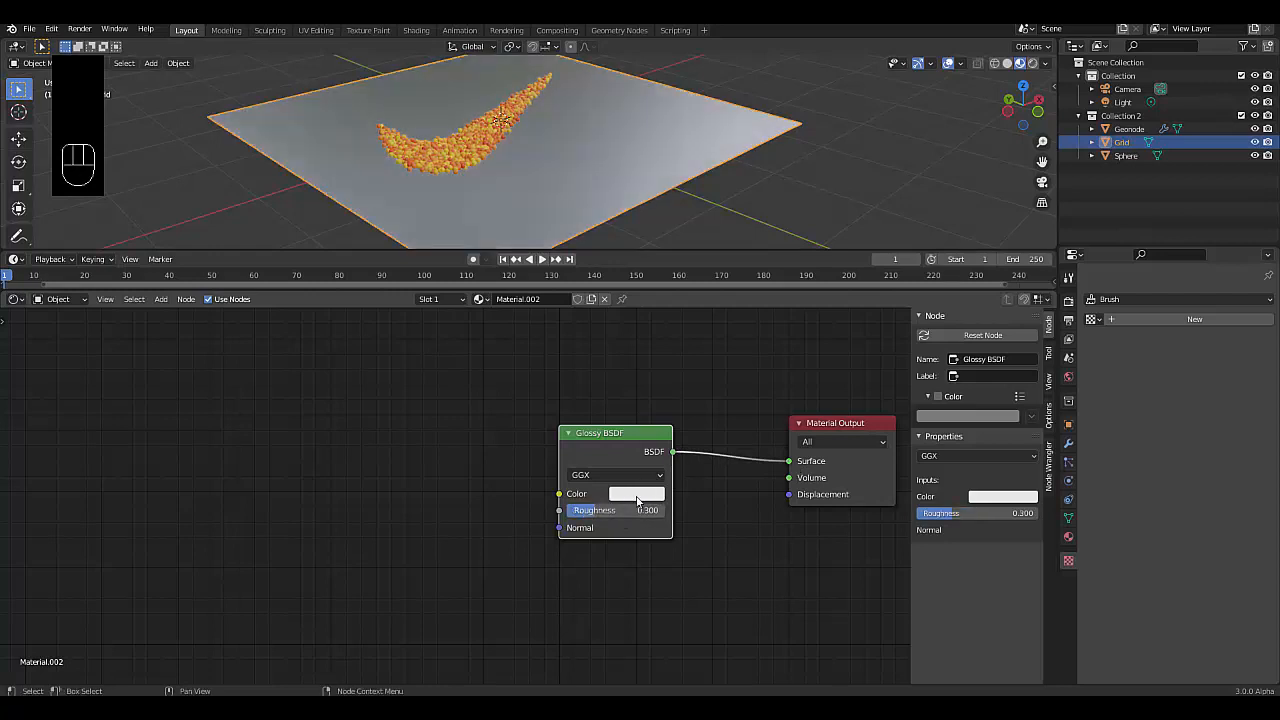
left_click(638, 493)
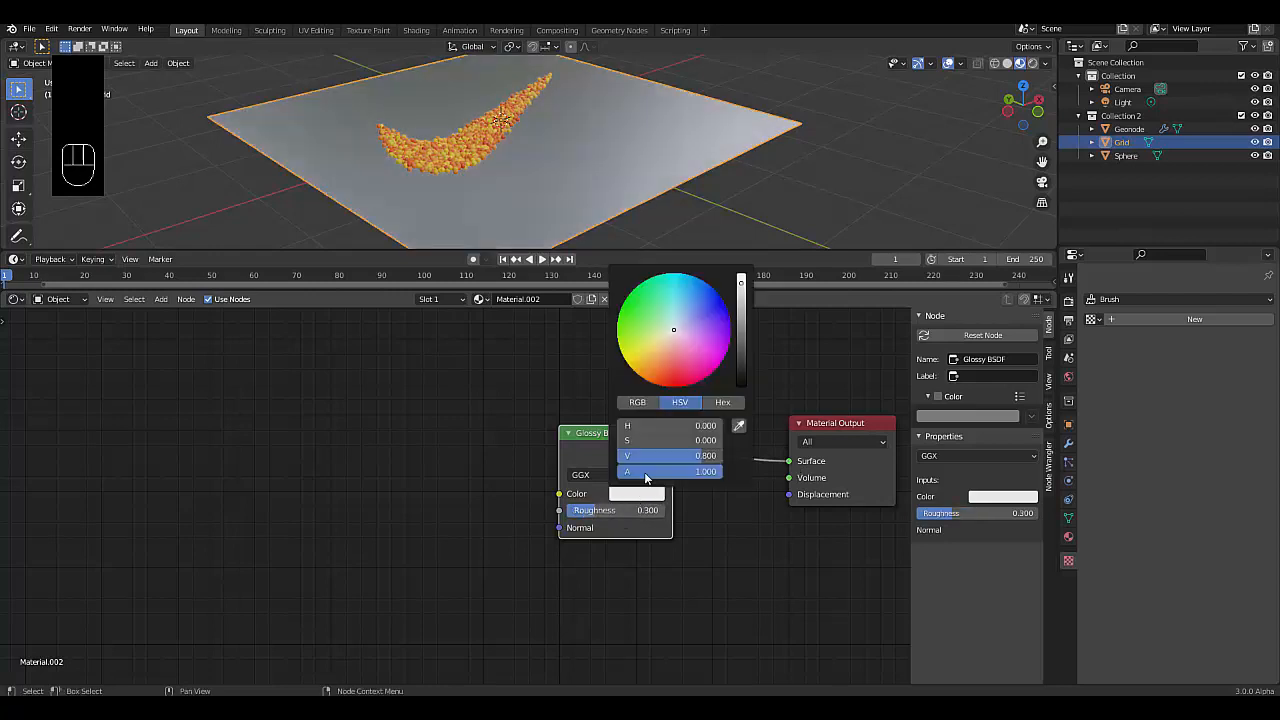
left_click(695, 304)
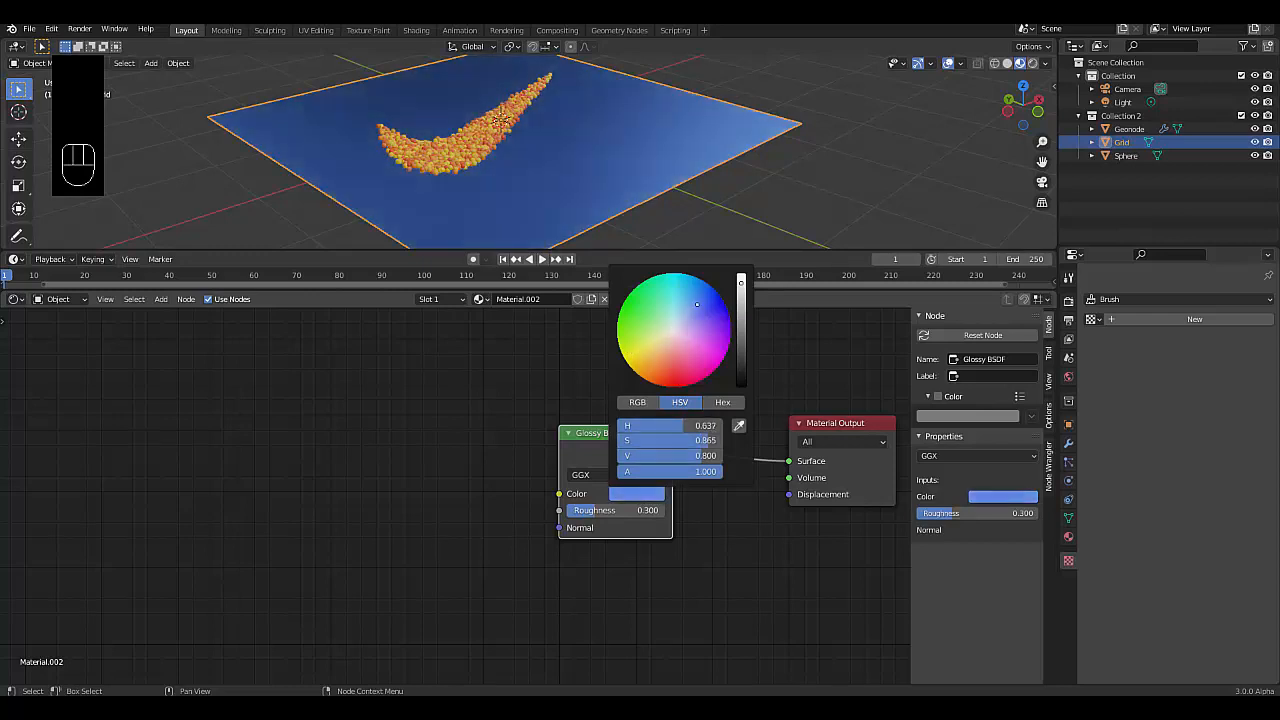
left_click_drag(697, 304, 701, 301)
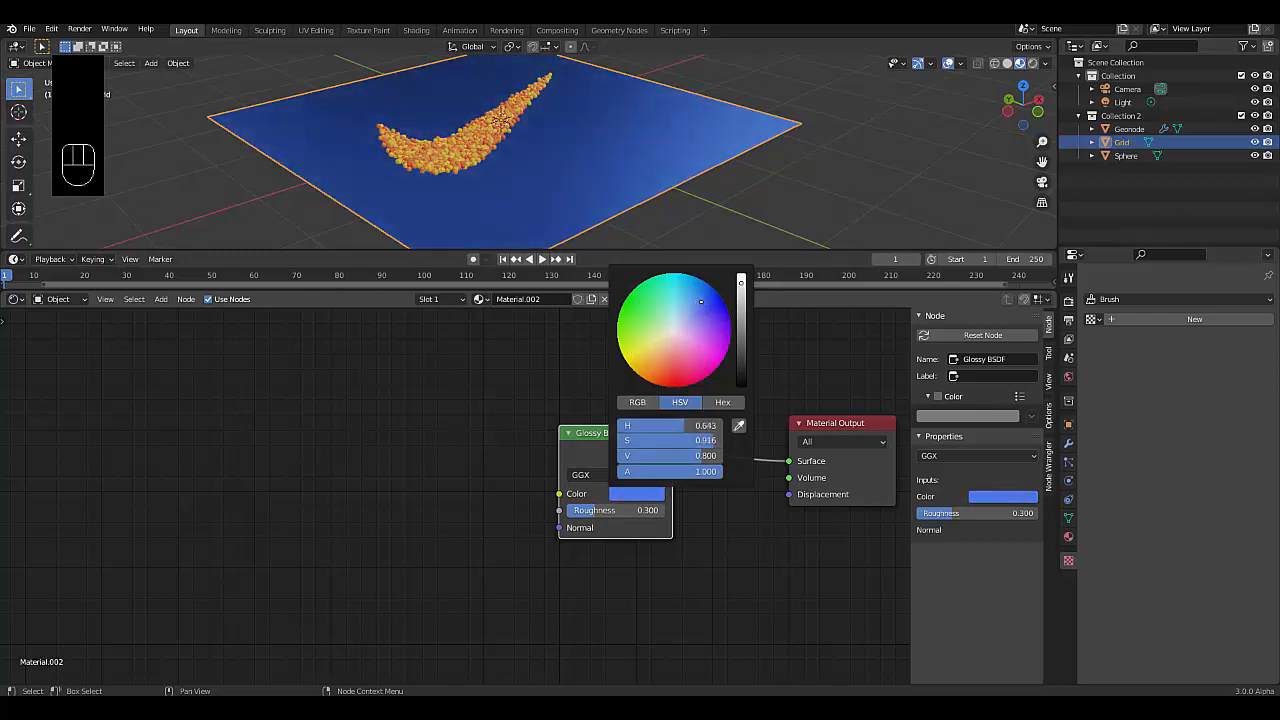
- Enable Ambient Occlusion with a factor of 6, Bloom and Screen Space Reflections in the Eevee render settings
middle_click_drag(498, 175, 468, 157)
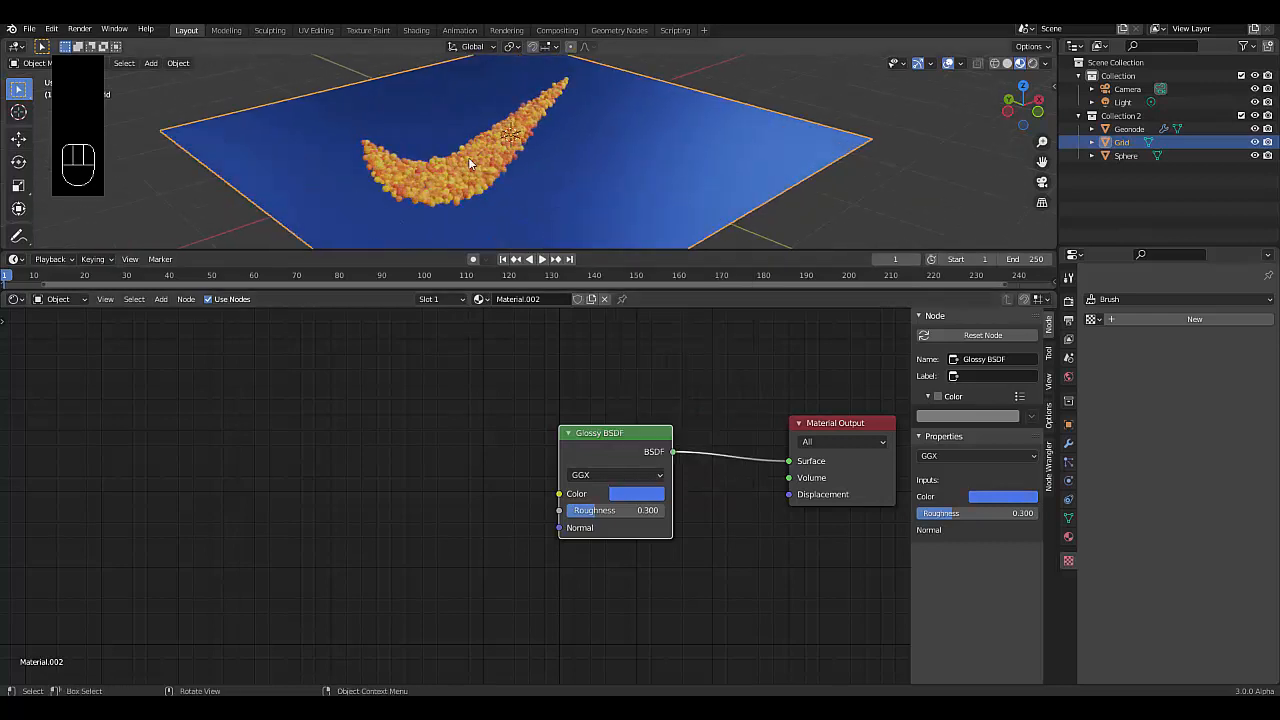
left_click(1068, 300)
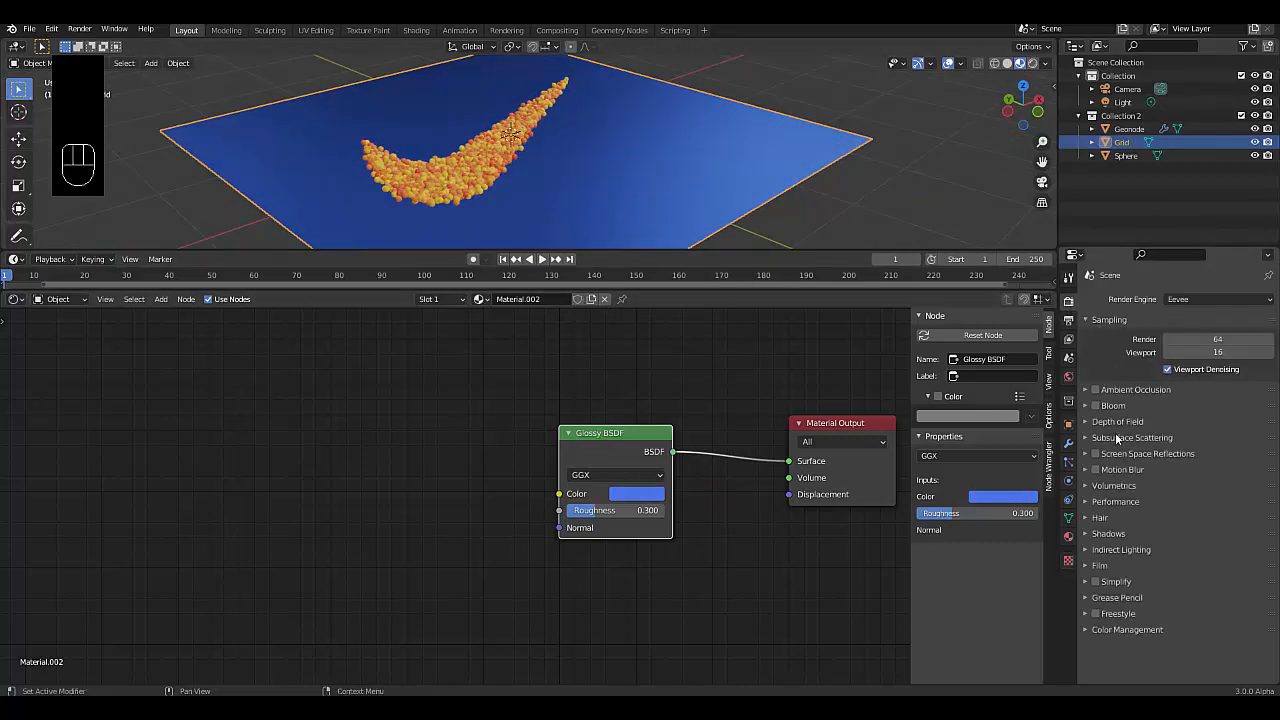
left_click(1118, 392)
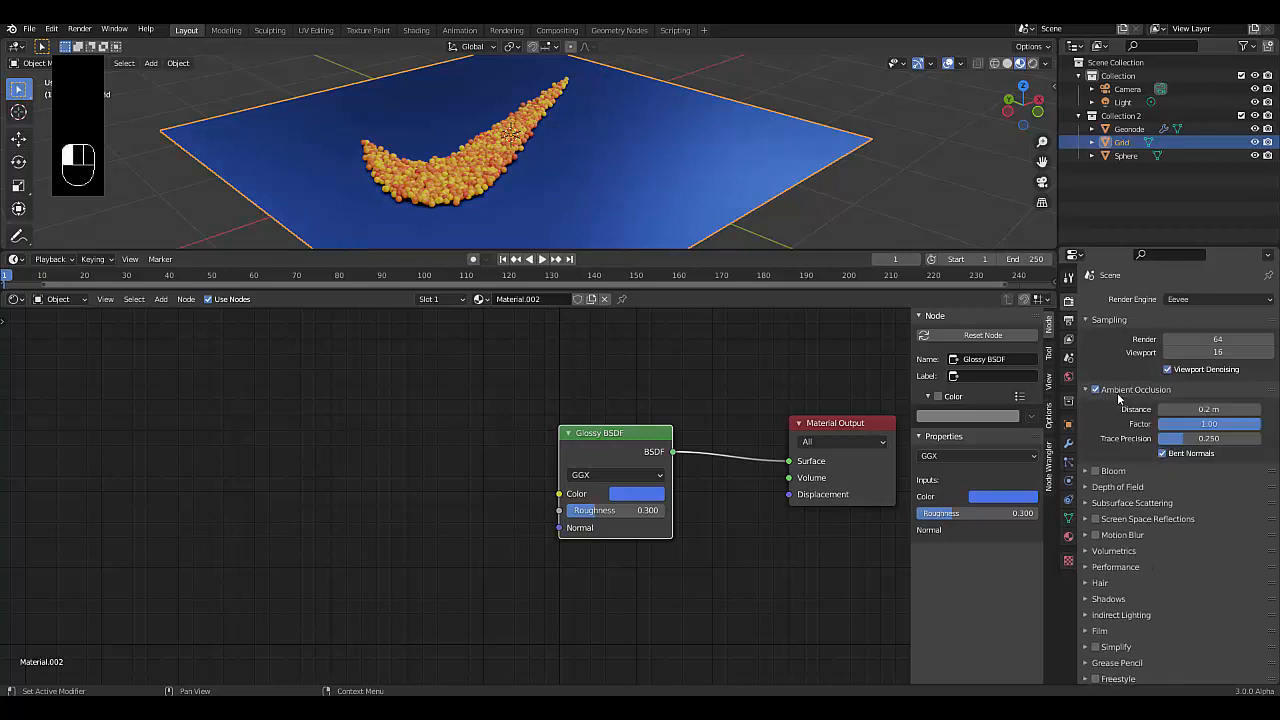
left_click(1199, 424)
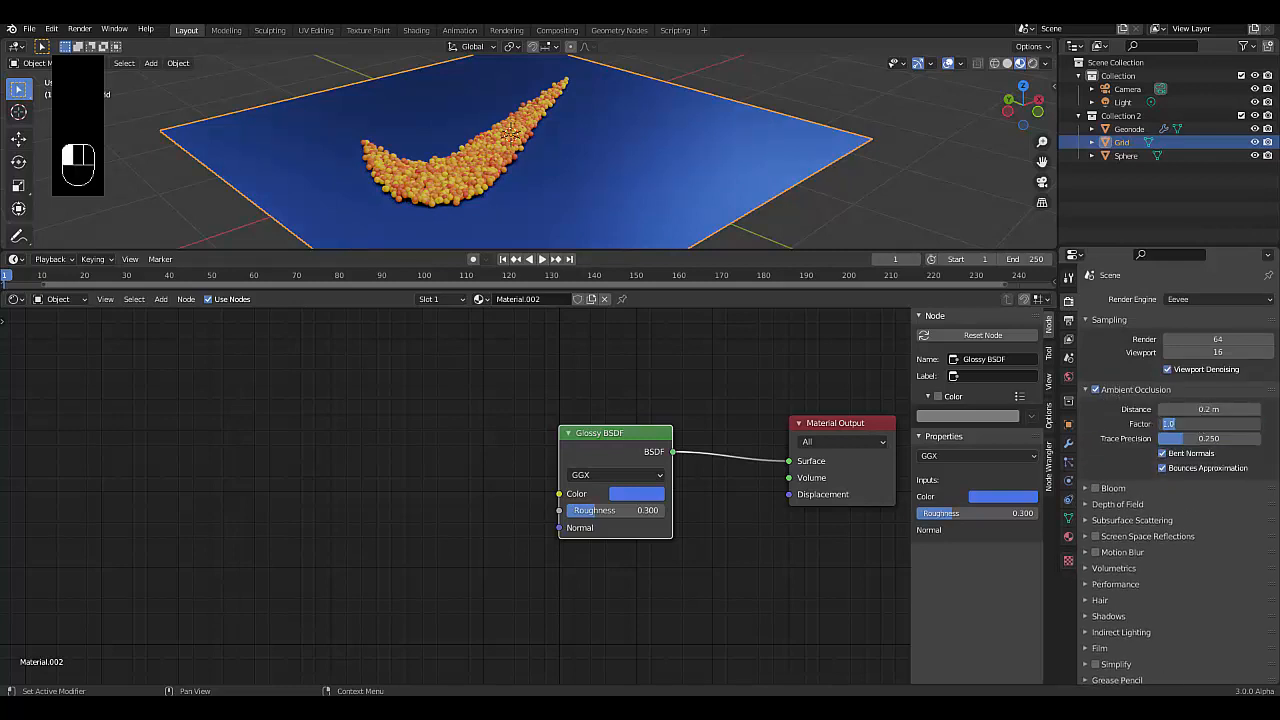
key("Return")
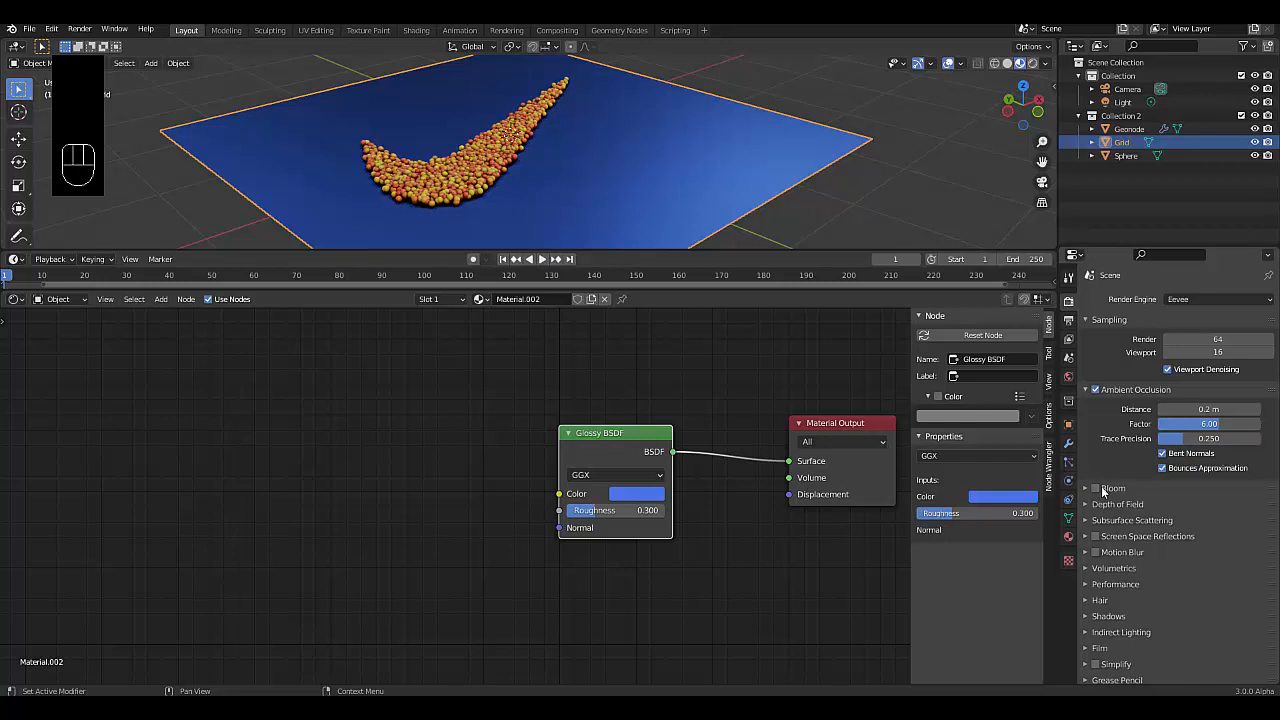
left_click(1096, 489)
left_click(1095, 536)
- Add a plane mesh at the origin with a size of 5 m
middle_click_drag(480, 180, 316, 228)
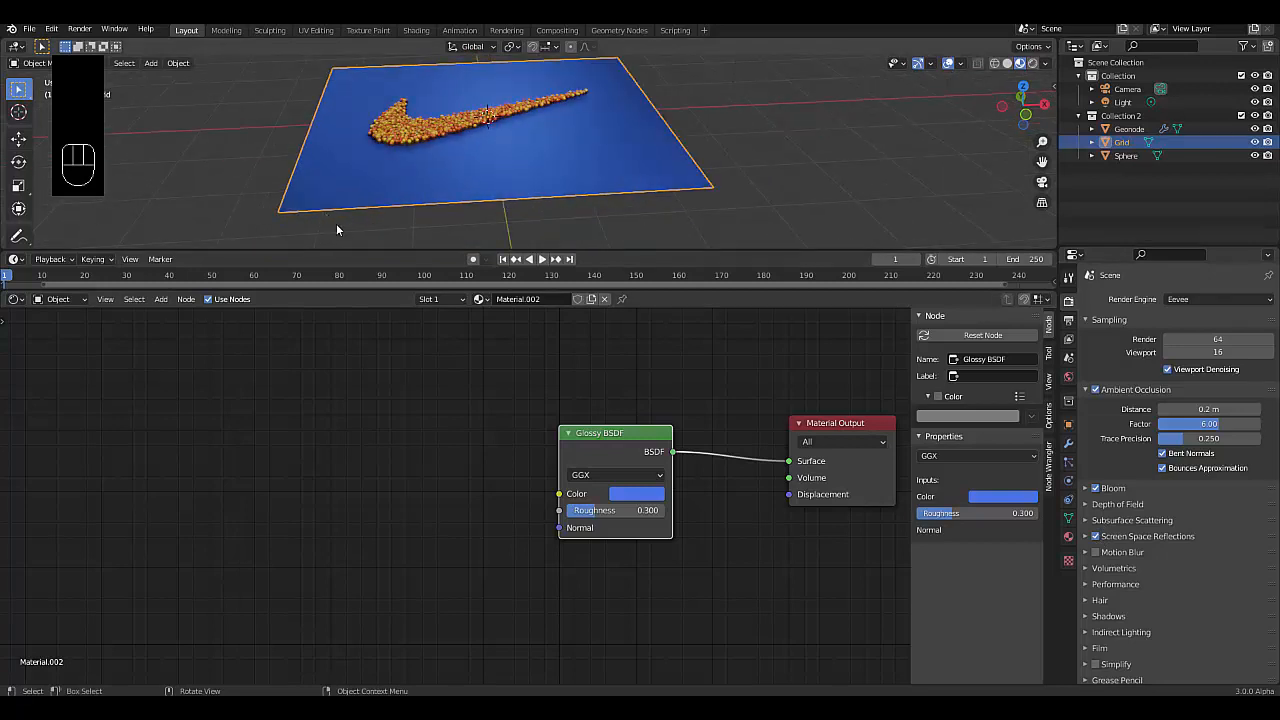
middle_click_drag(336, 223, 355, 180)
key("shift+a")
mouse_move(355, 180)
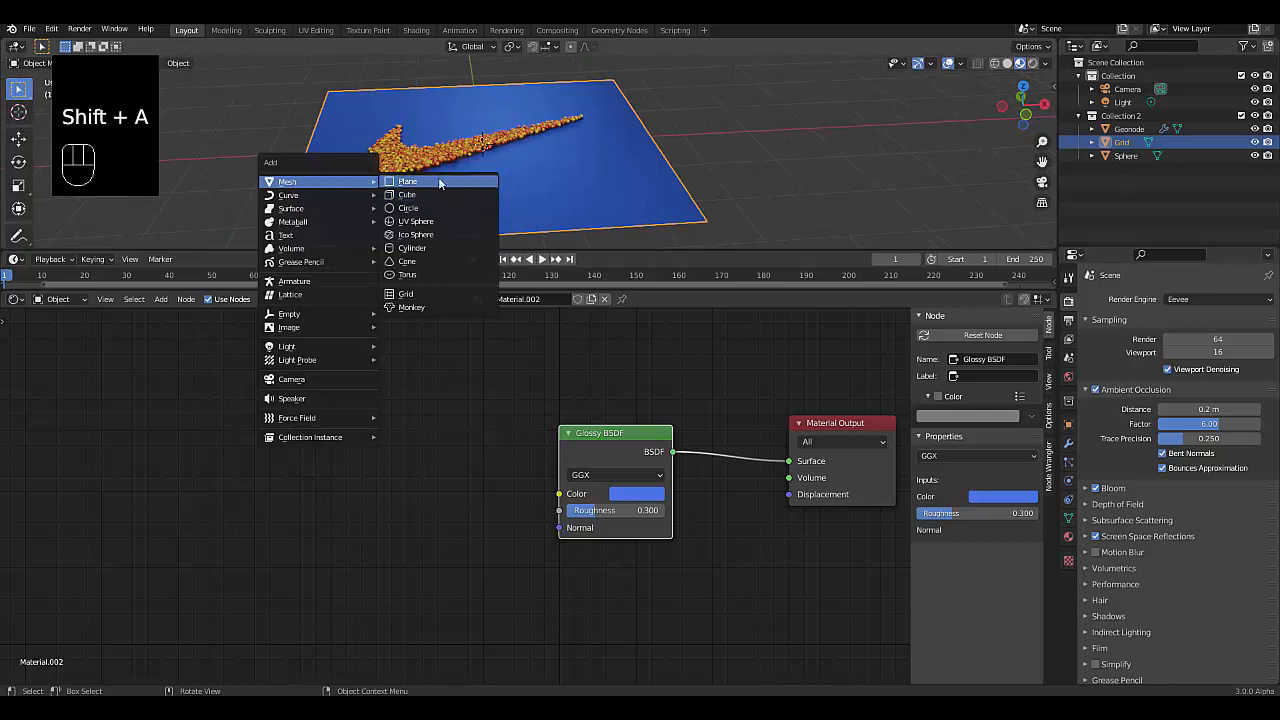
left_click(438, 176)
left_click(165, 121)
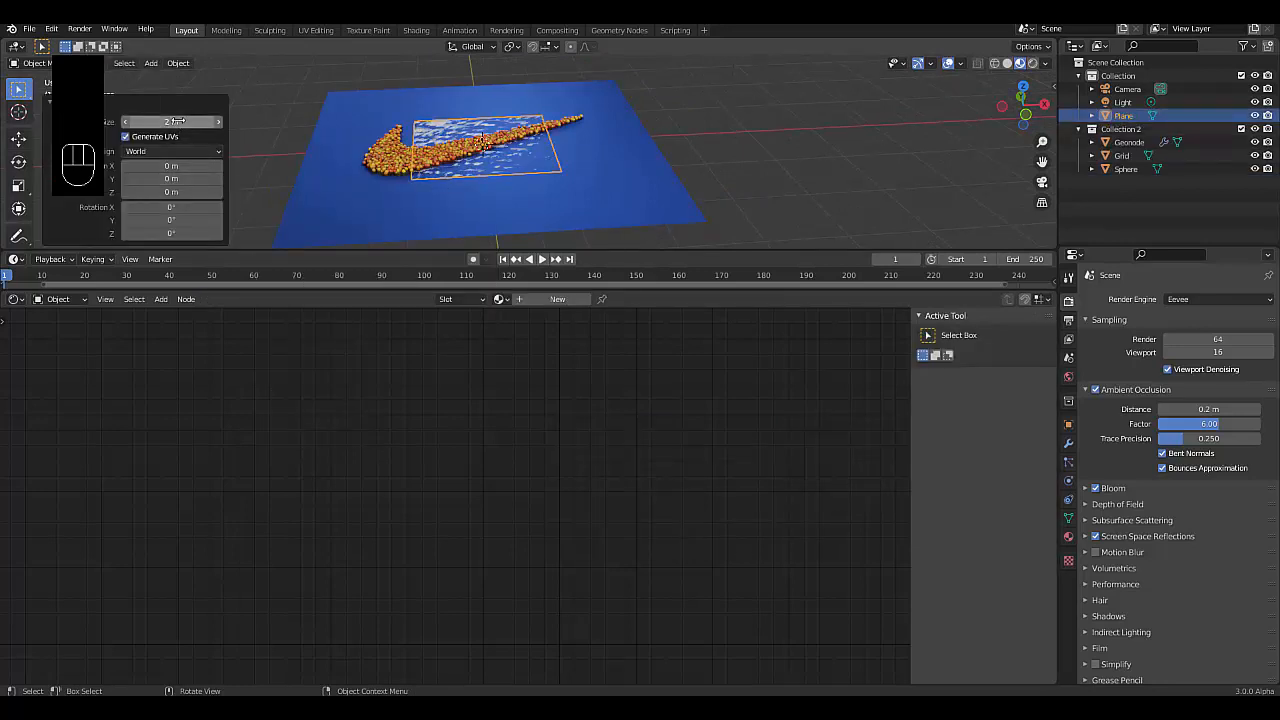
type("5")
key("Return")
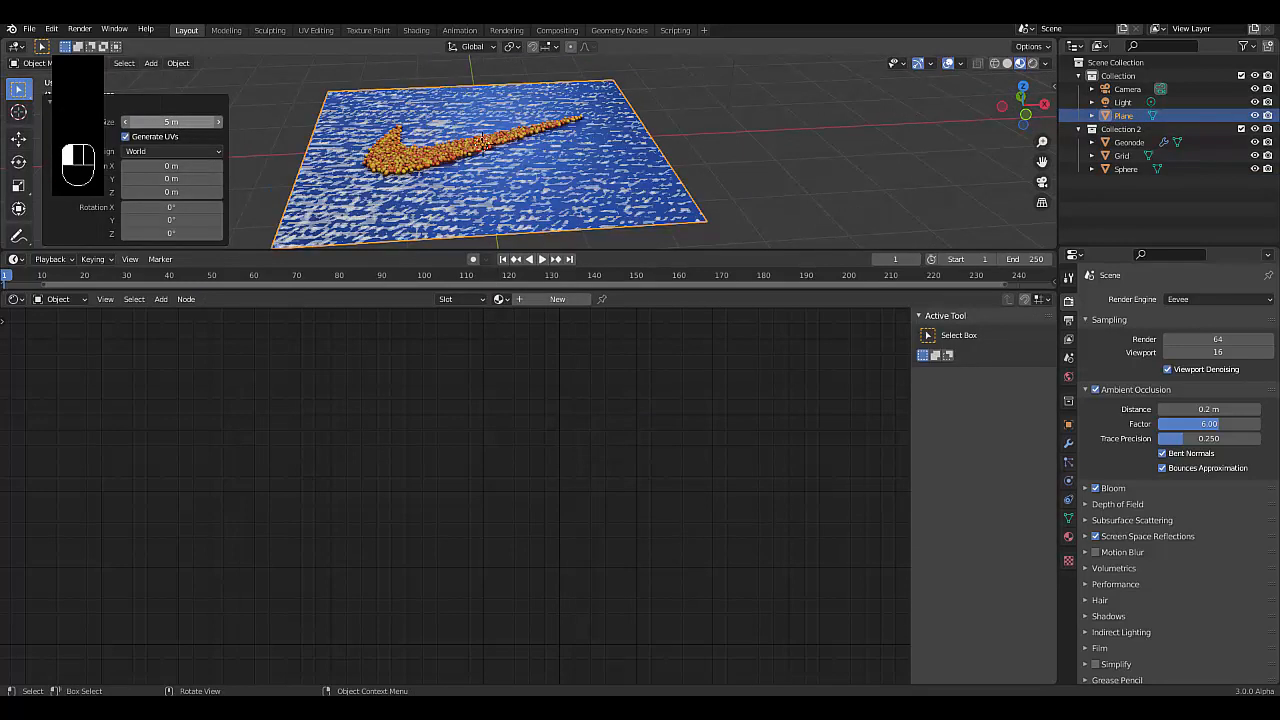
- In front view, move the new plane down along Z by about 0.0046 m
key("KP_1")
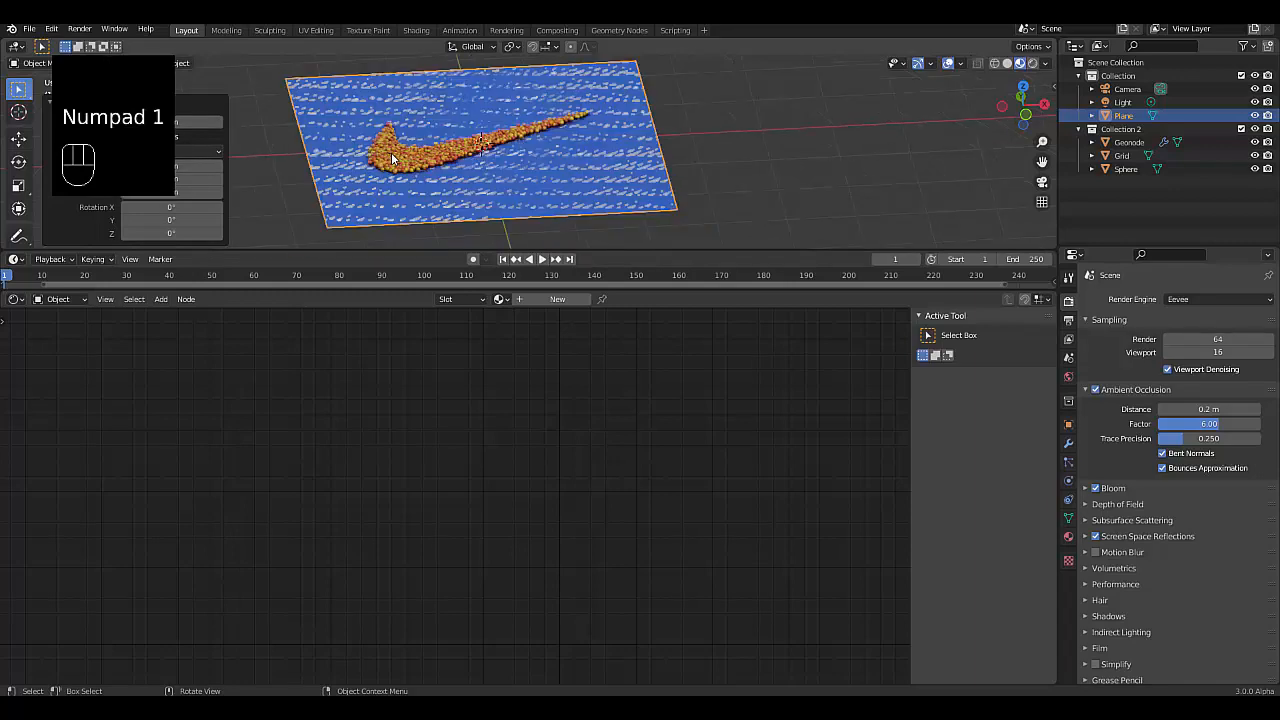
scroll(534, 157, "up", 12)
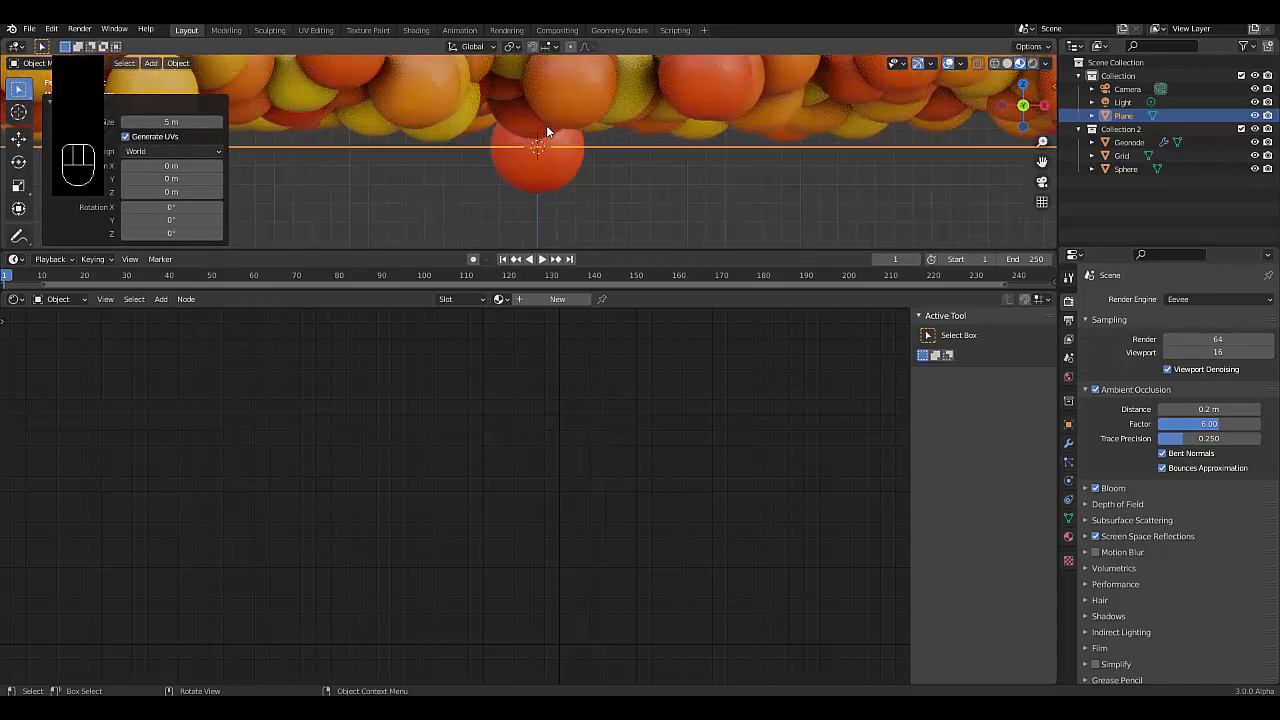
key("g")
key("z")
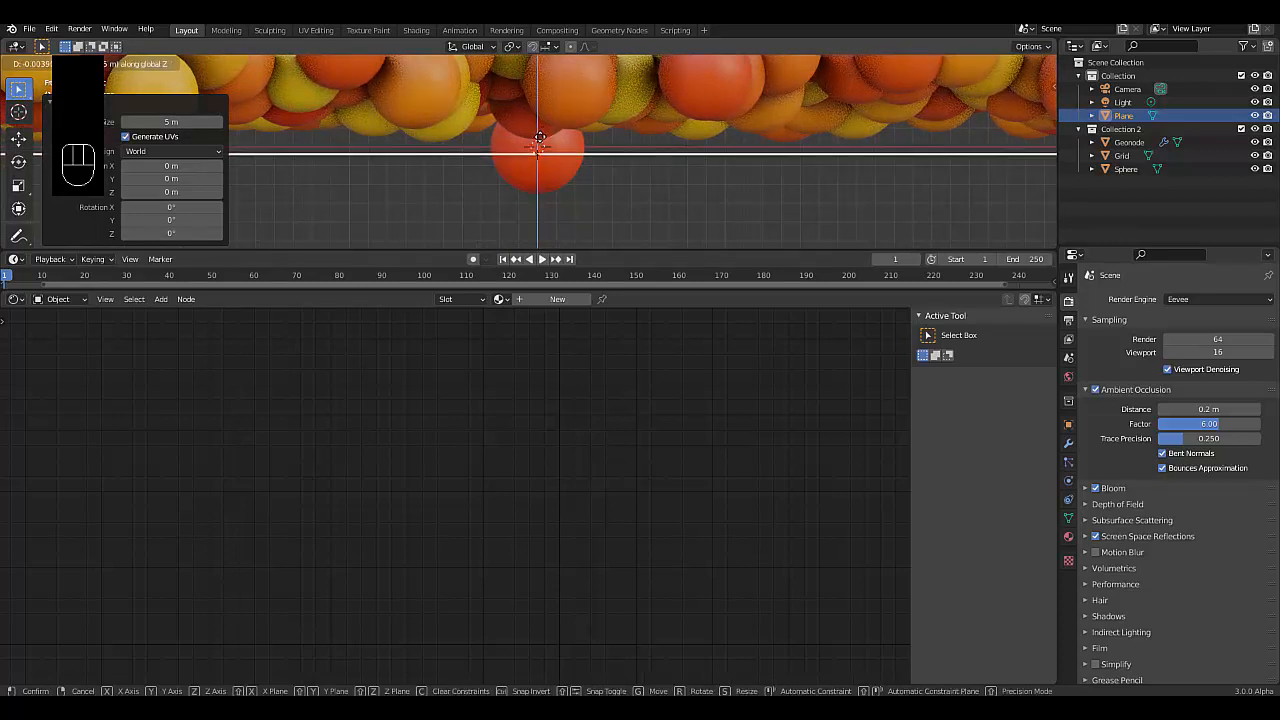
left_click(520, 159)
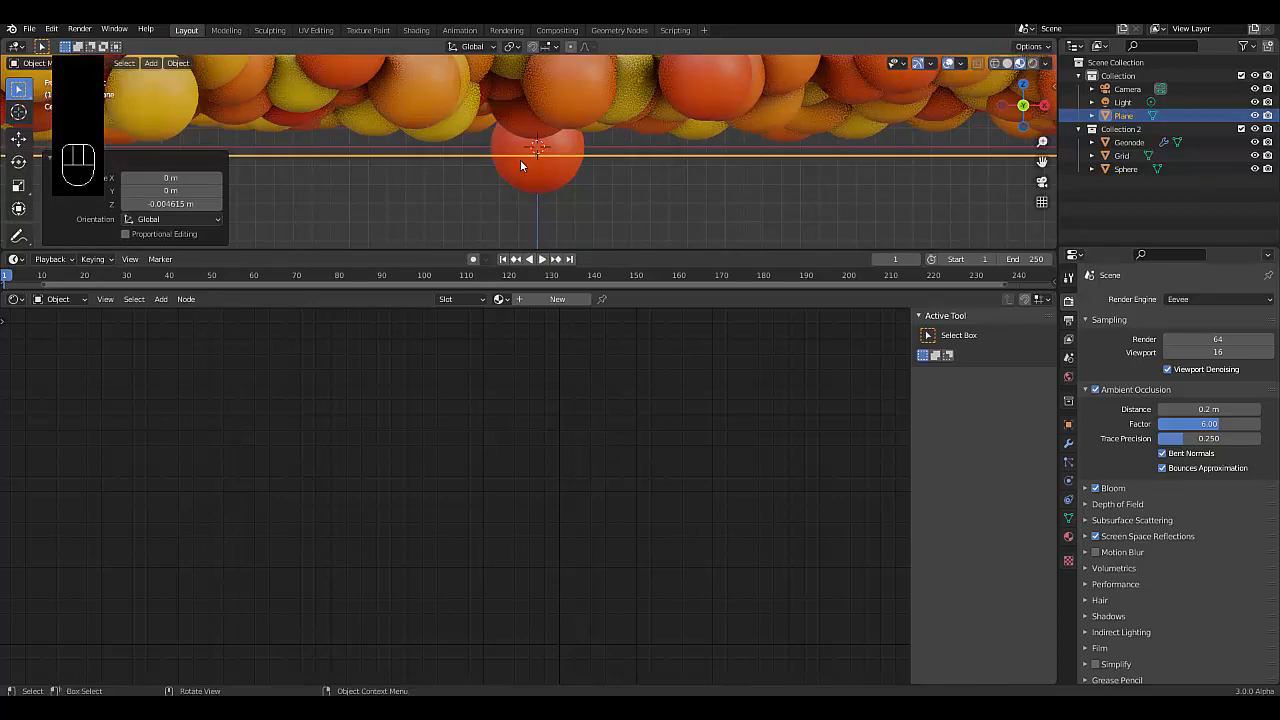
mouse_move(520, 159)
middle_mouse_down()
mouse_move(511, 209)
mouse_move(507, 187)
mouse_move(559, 169)
mouse_move(494, 192)
mouse_move(503, 150)
mouse_move(505, 162)
middle_mouse_up()
scroll(520, 172, "down", 9)
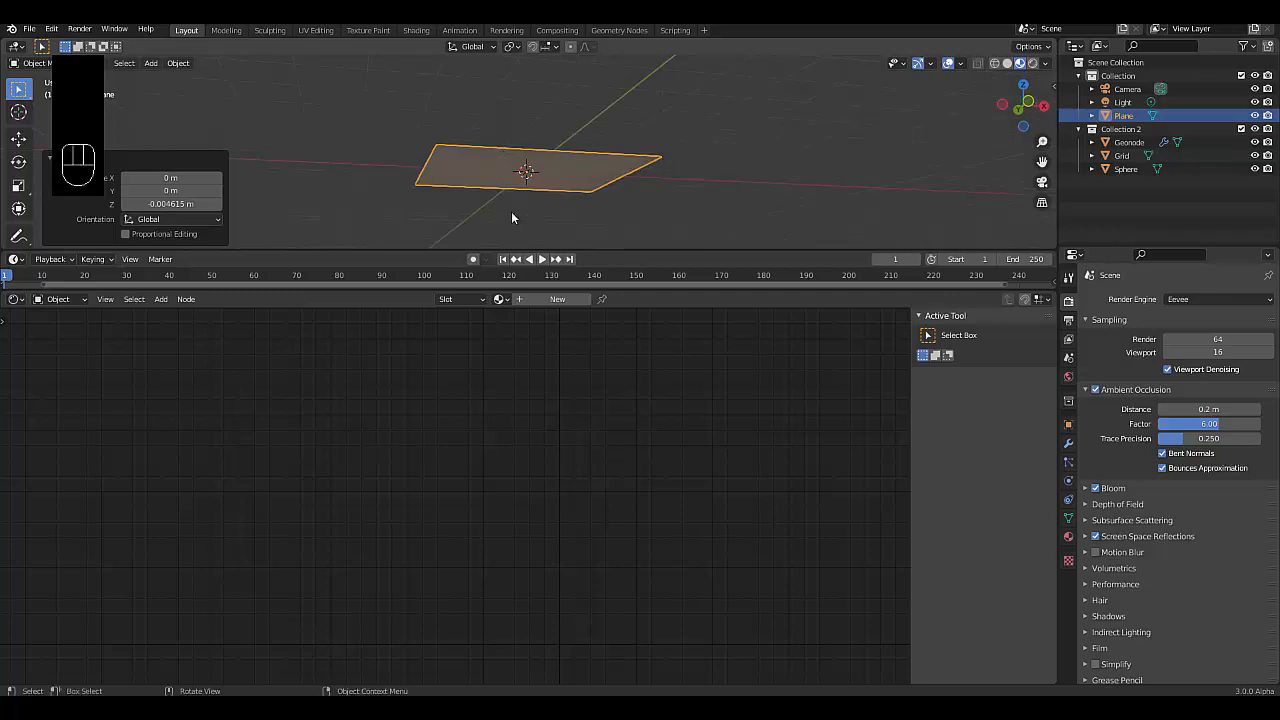
- Extrude the plane's face by -1 m along Z in Edit Mode to form the base block
key("Tab")
key("3")
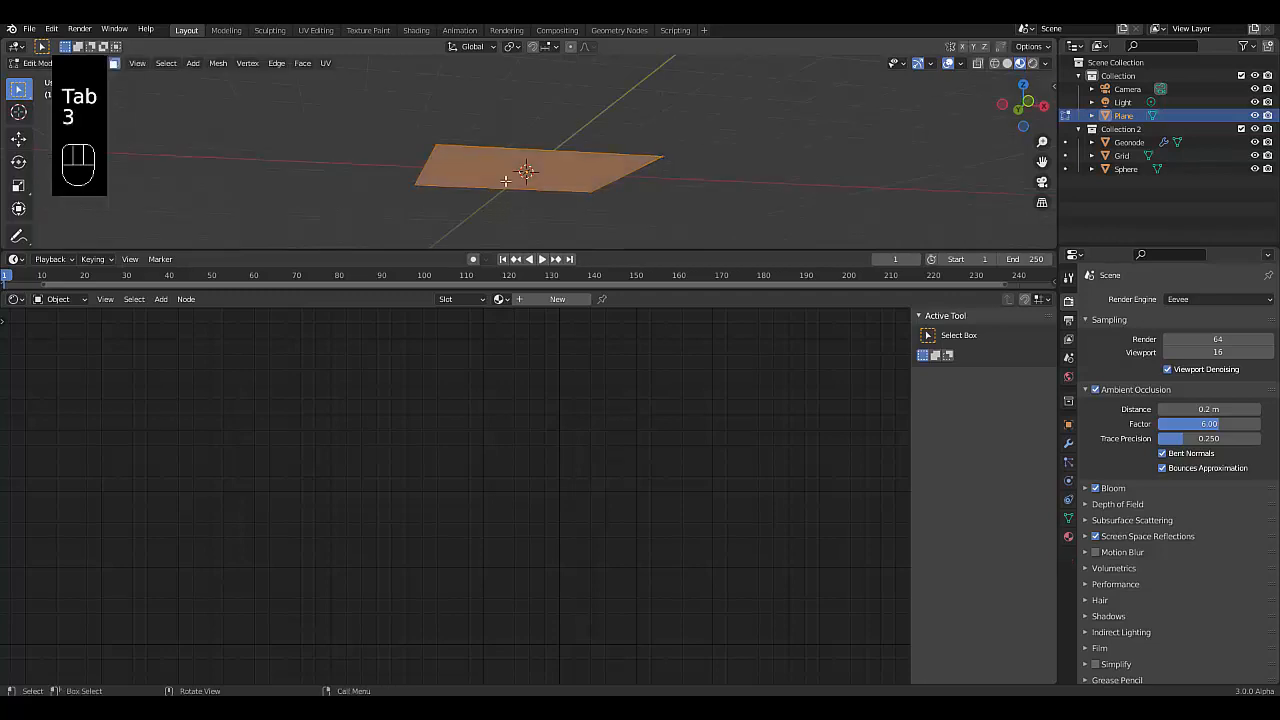
left_click(505, 180)
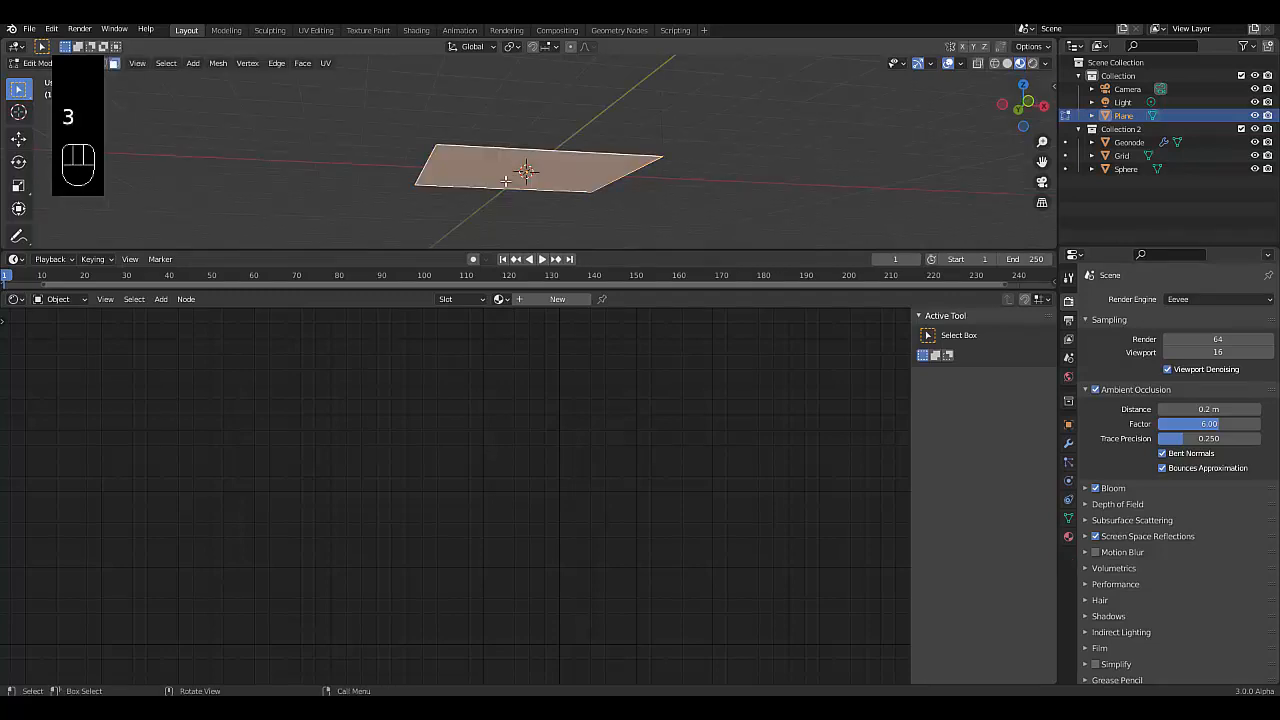
key("KP_1")
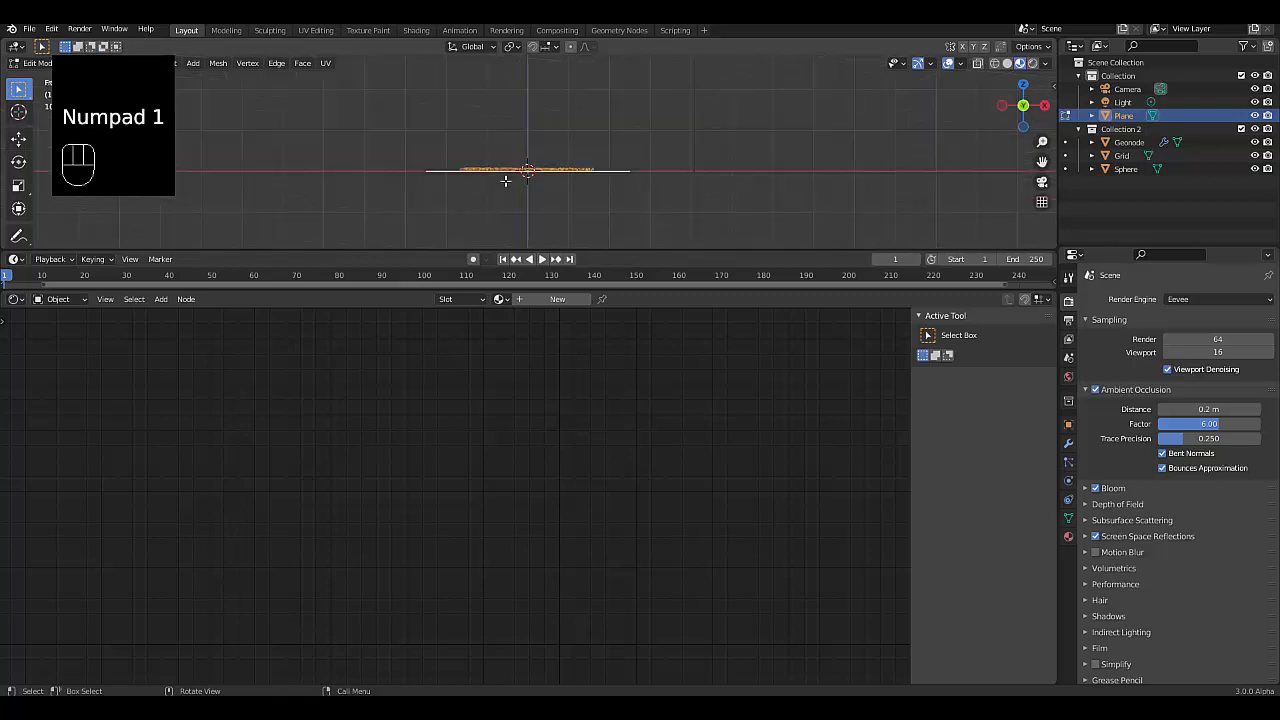
key("e")
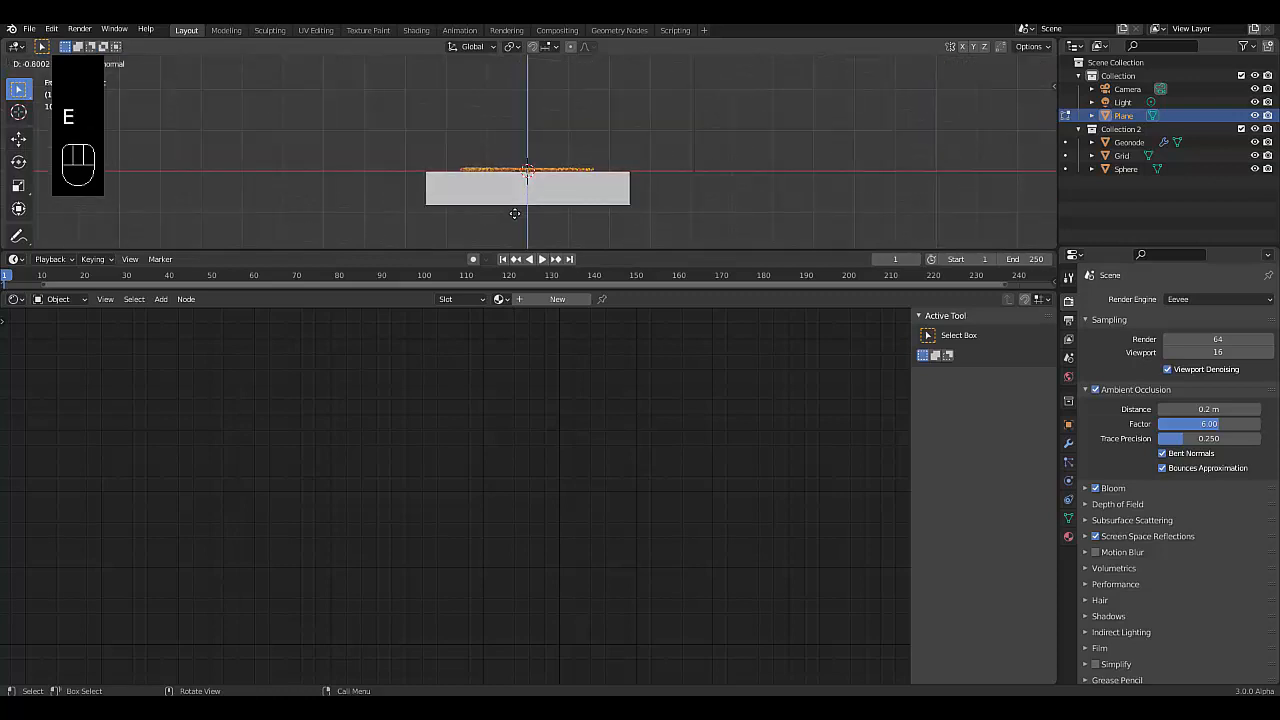
key("z")
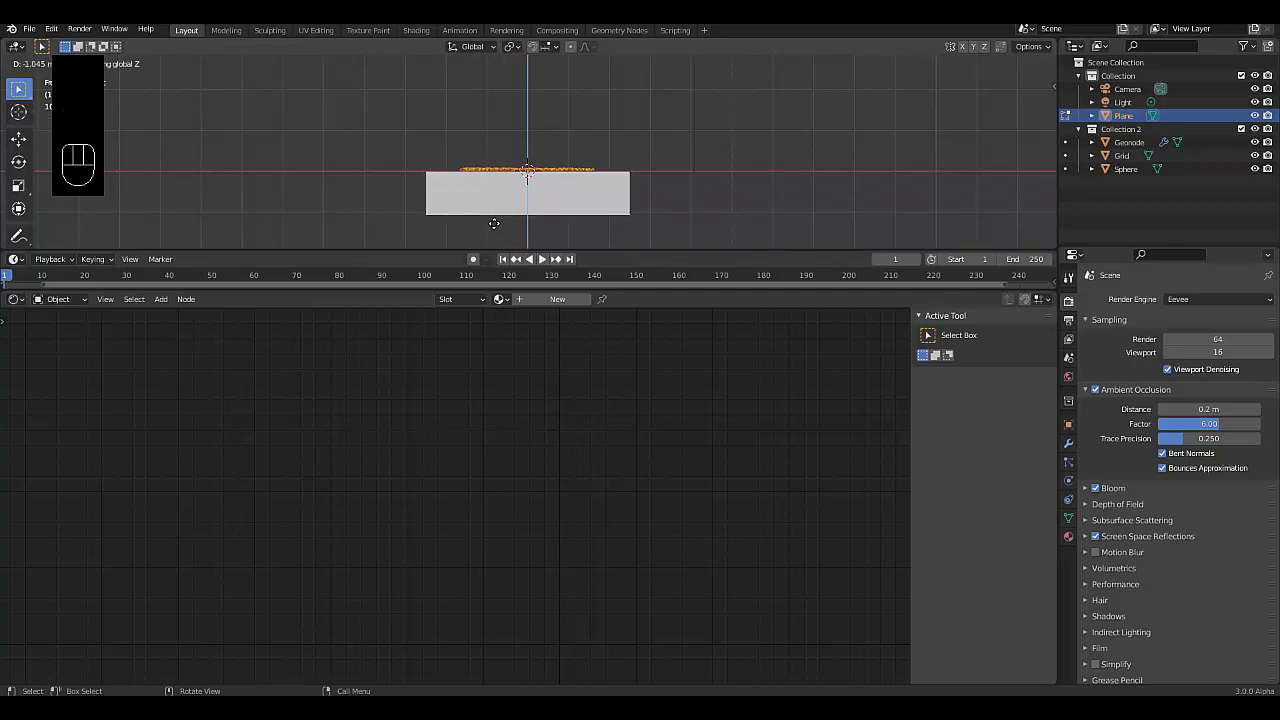
type("-1")
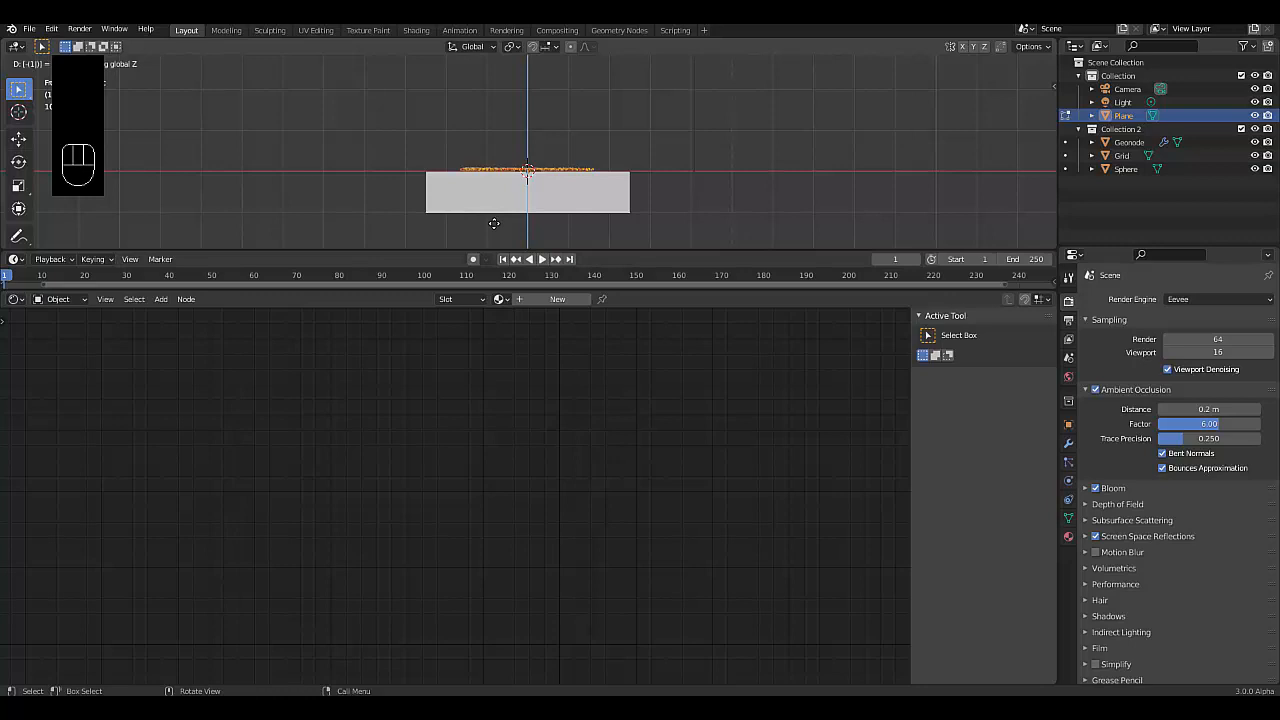
key("Return")
- Extrude the block's bottom face in place and scale the new face outward by about 1.584
scroll(500, 220, "down", 3)
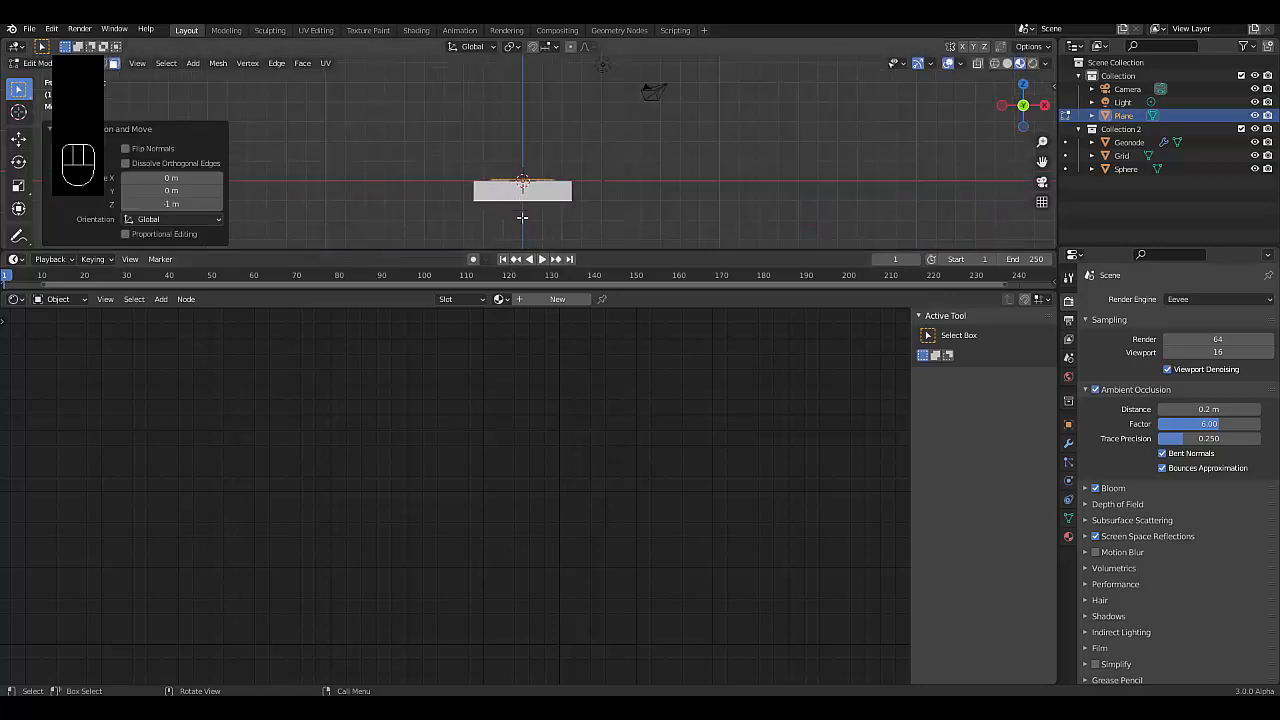
scroll(522, 217, "up", 2)
key("e")
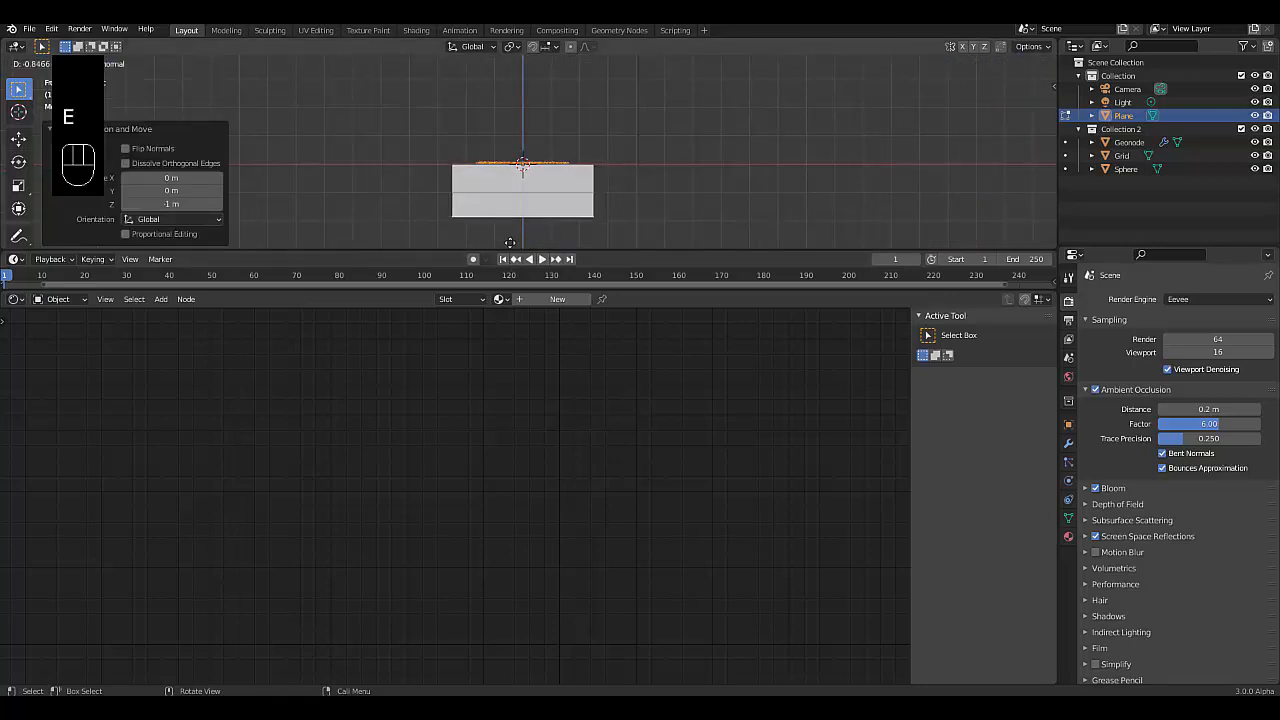
key("s")
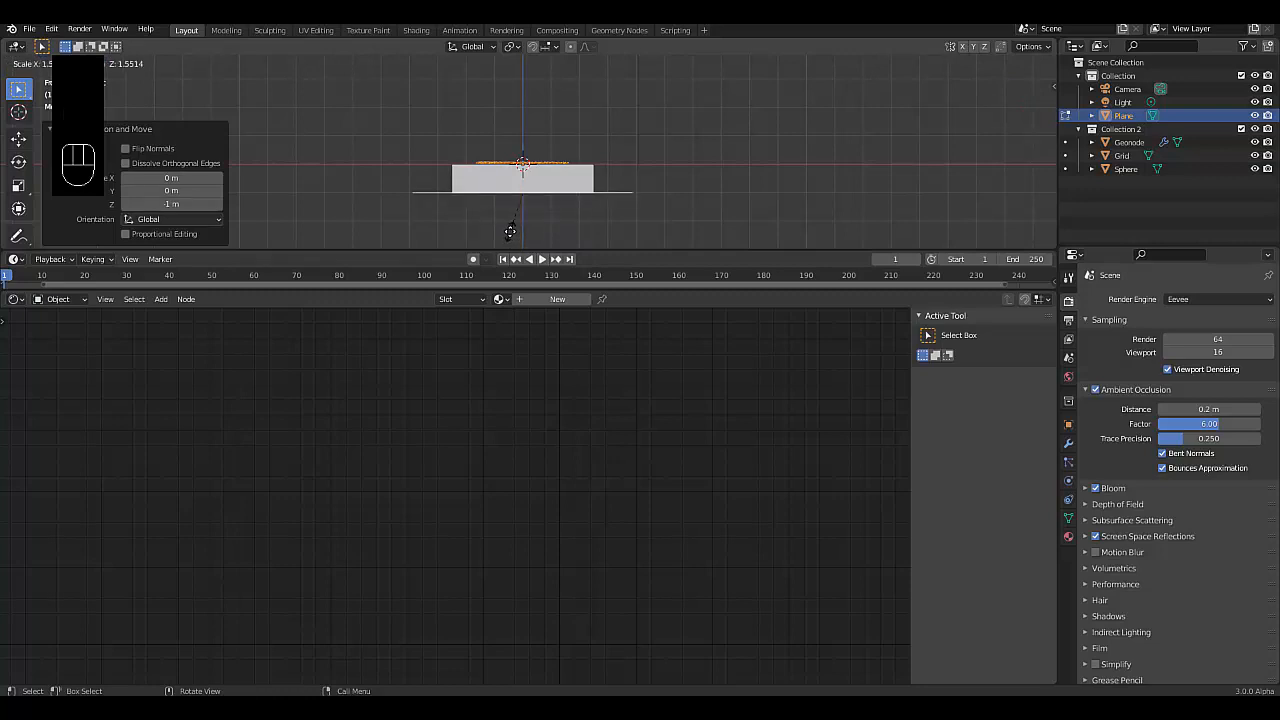
key("shift")
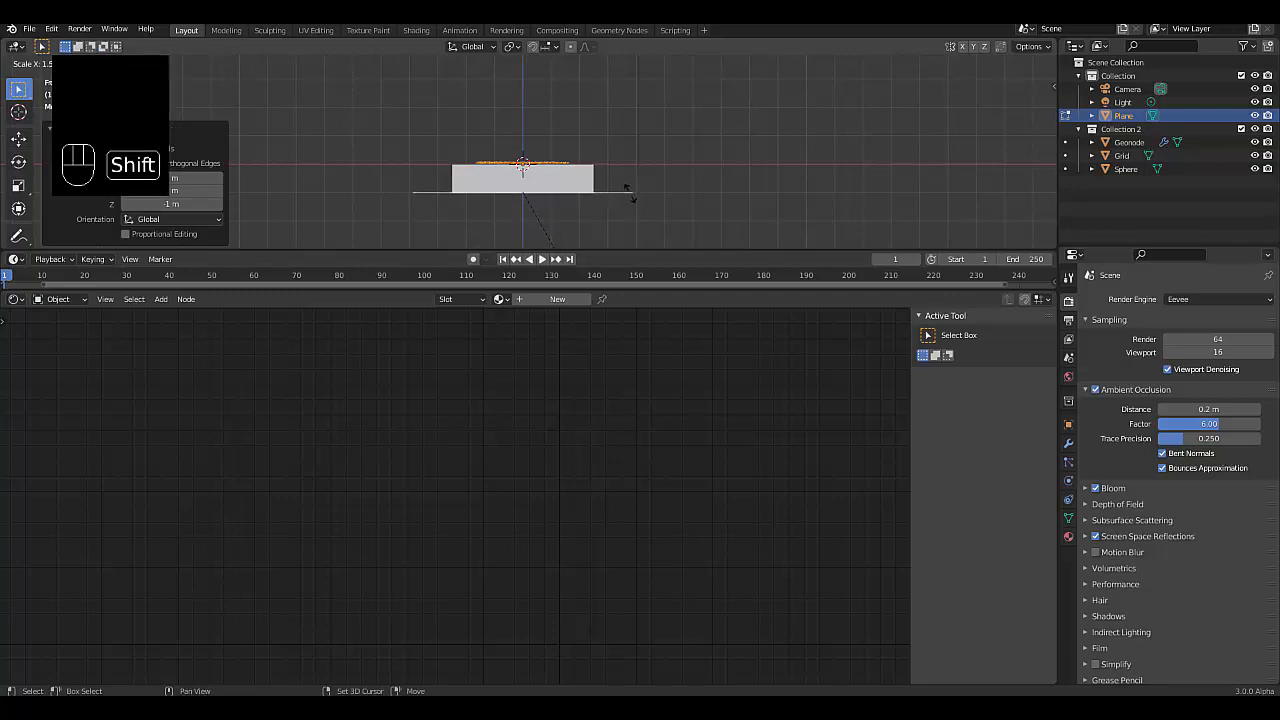
left_click(639, 200)
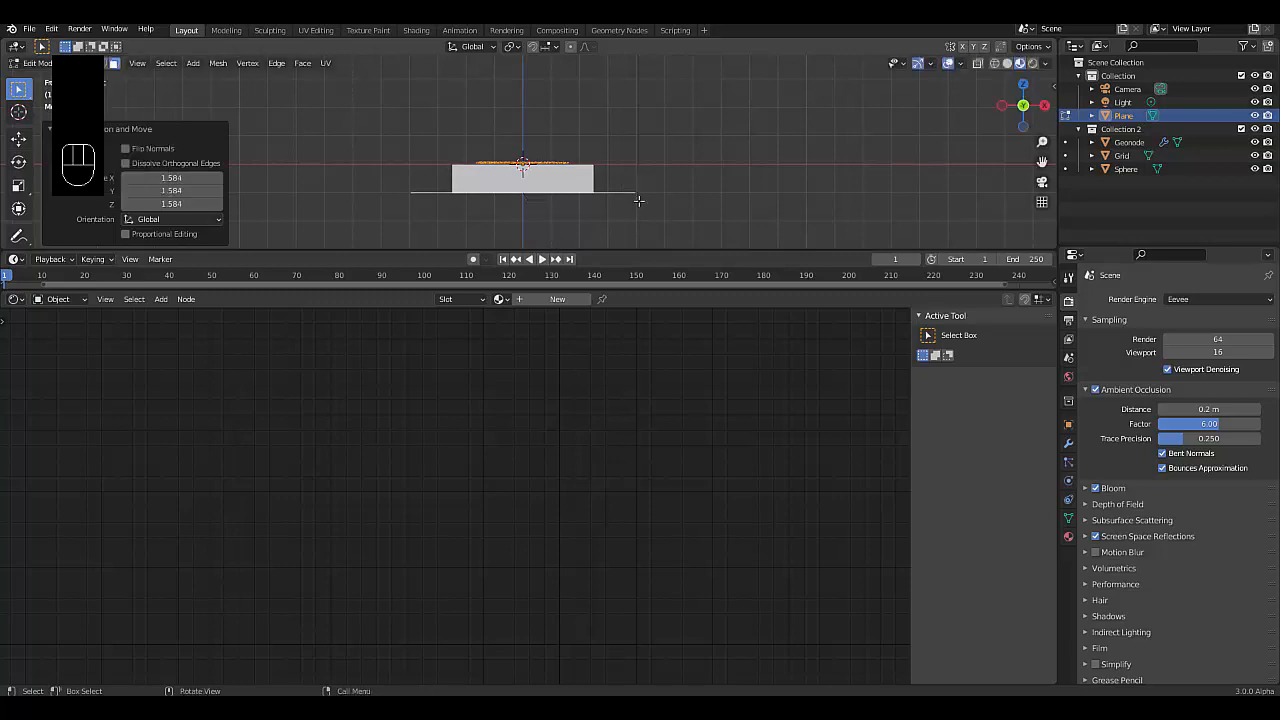
- Extrude the widened bottom face downward by 1 m to form a lower tier
key("e")
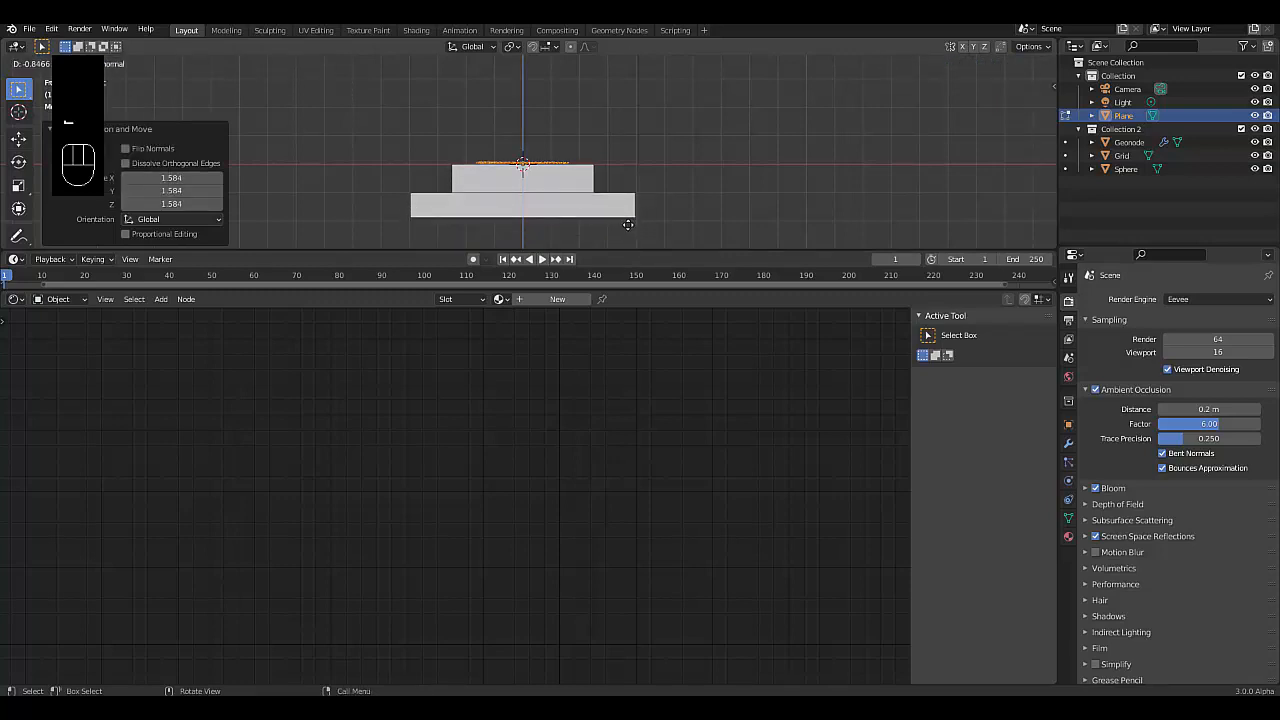
type("-1")
left_click(628, 224)
- Add a loop cut around the lower tier's top ledge, slid to a factor of about -0.559
middle_click_drag(626, 223, 471, 240)
scroll(474, 226, "down", 6)
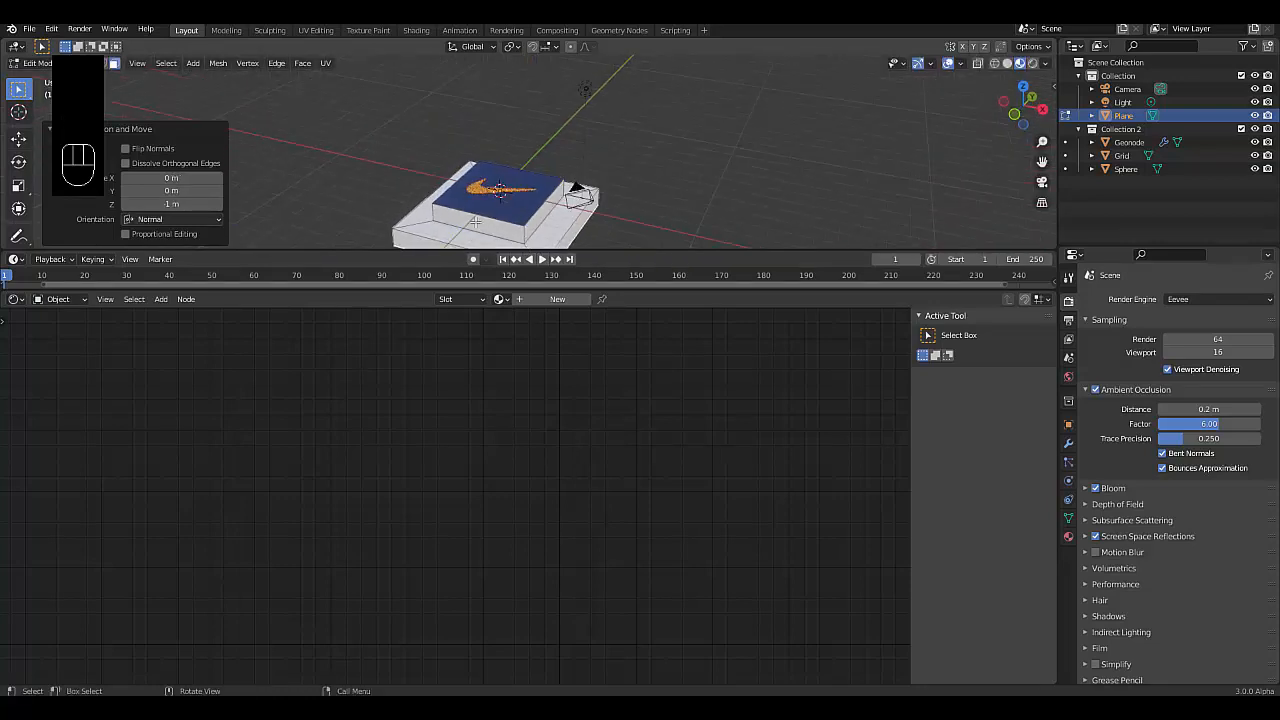
scroll(430, 238, "up", 1)
scroll(508, 226, "up", 5)
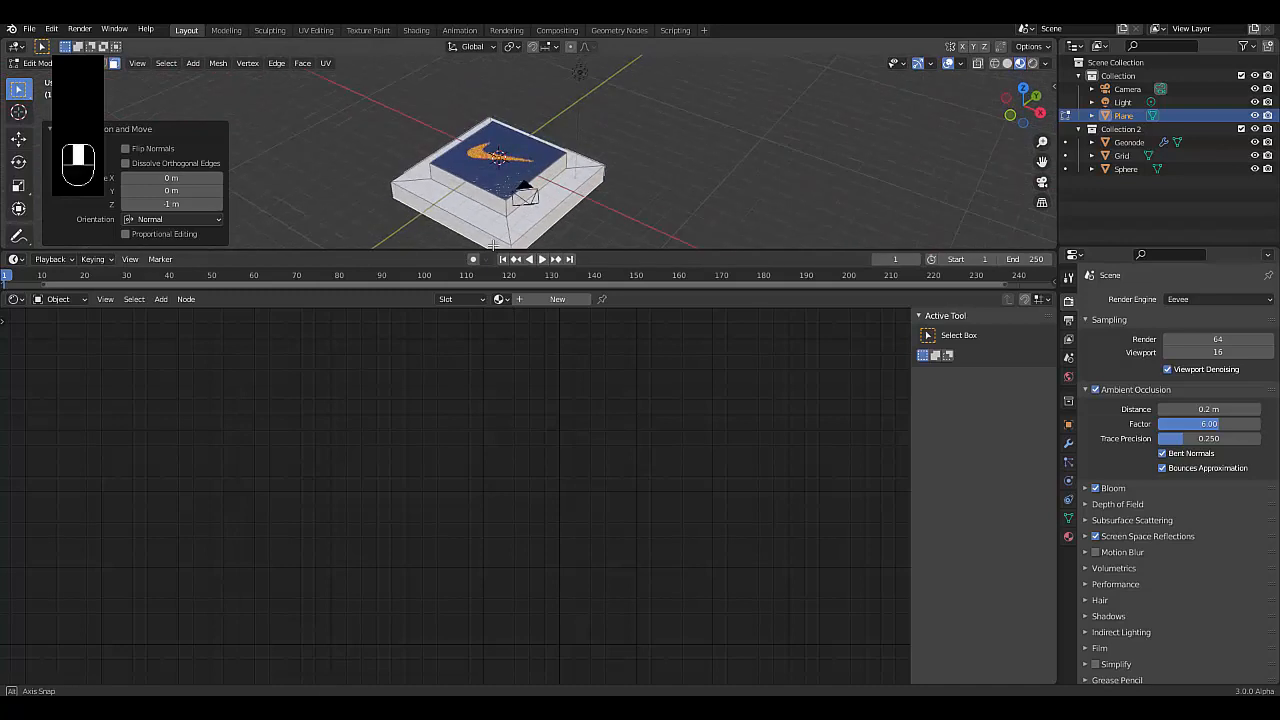
key("ctrl")
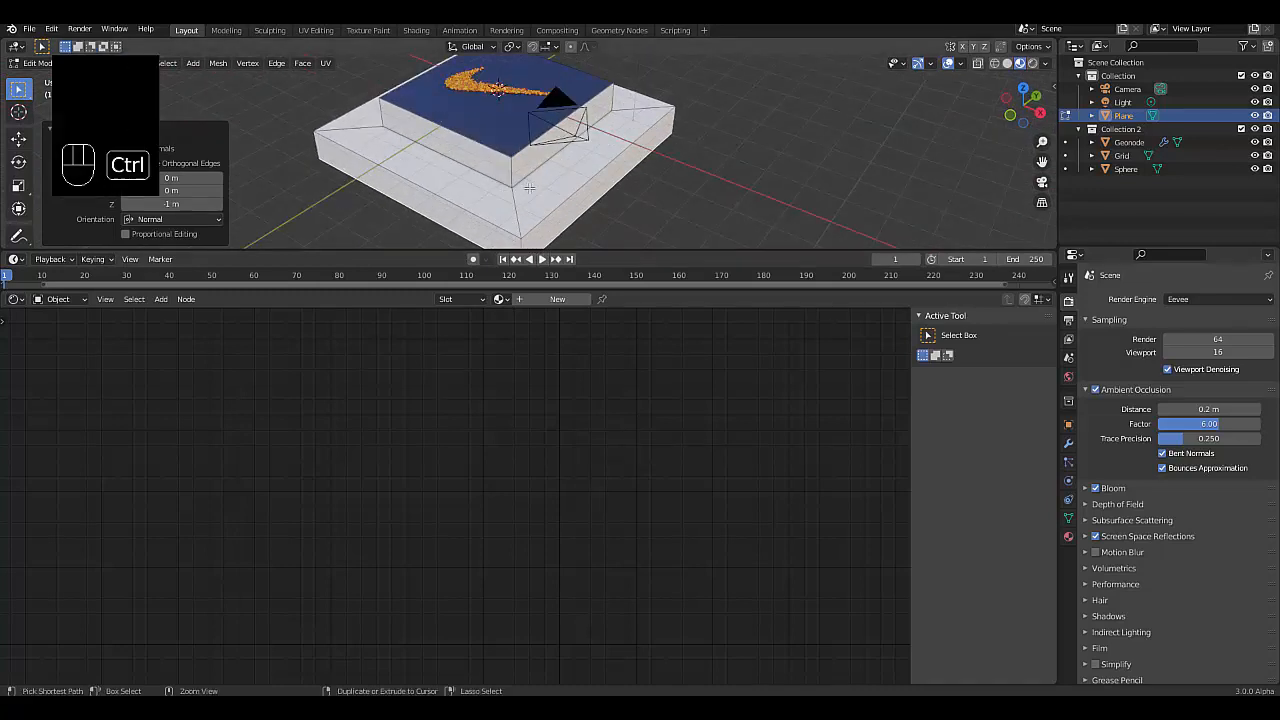
key("ctrl+r")
left_click(512, 206)
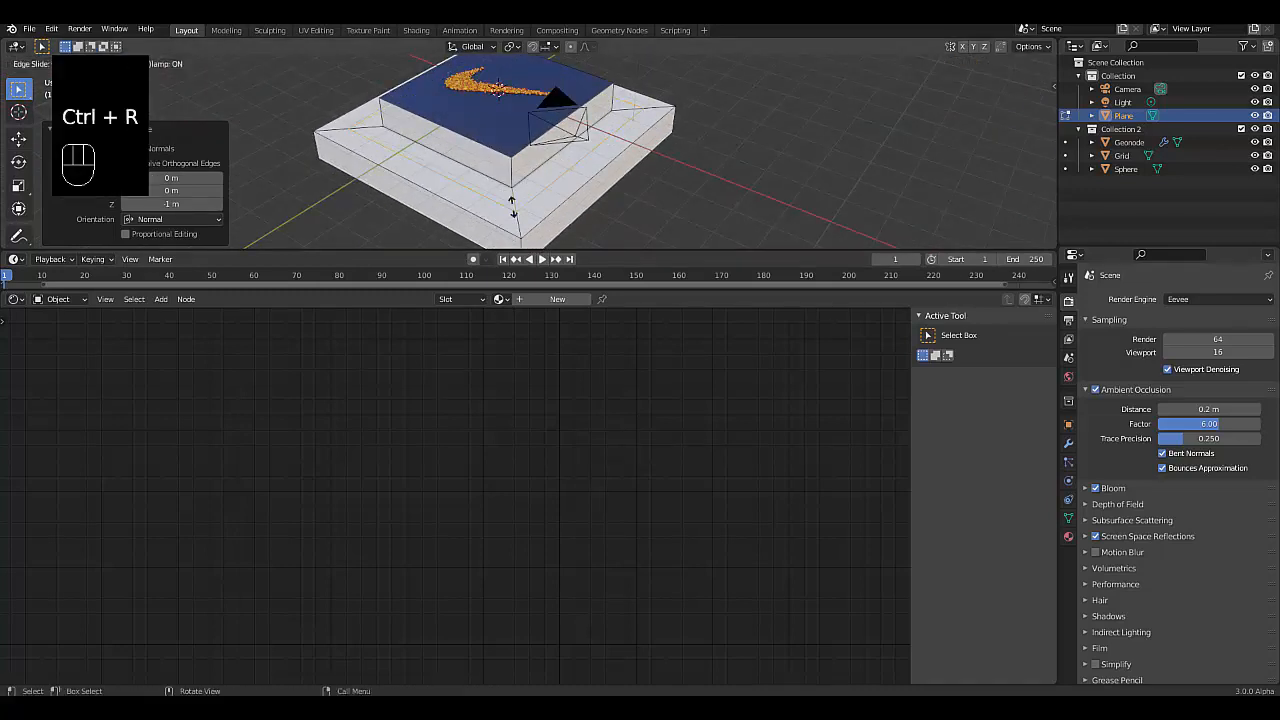
left_click(512, 212)
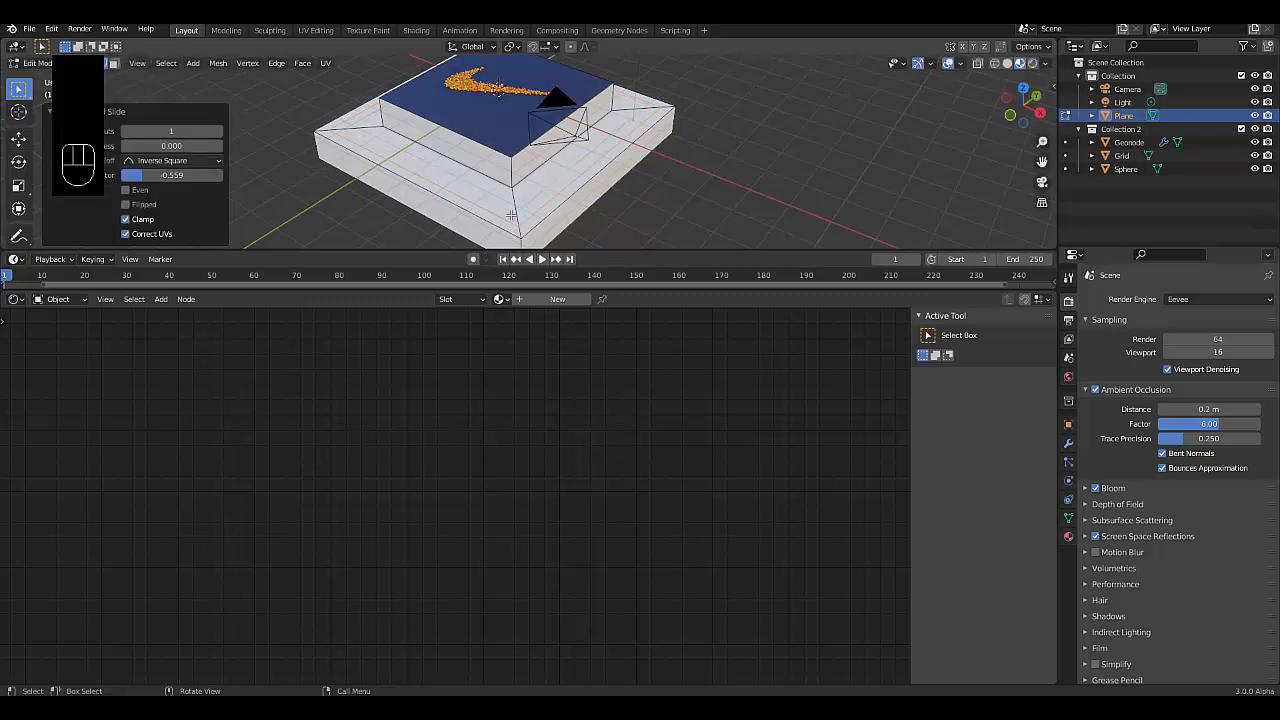
- Add a second loop cut on the lower tier's ledge, slid to a factor of about -0.341
key("ctrl")
key("ctrl+r")
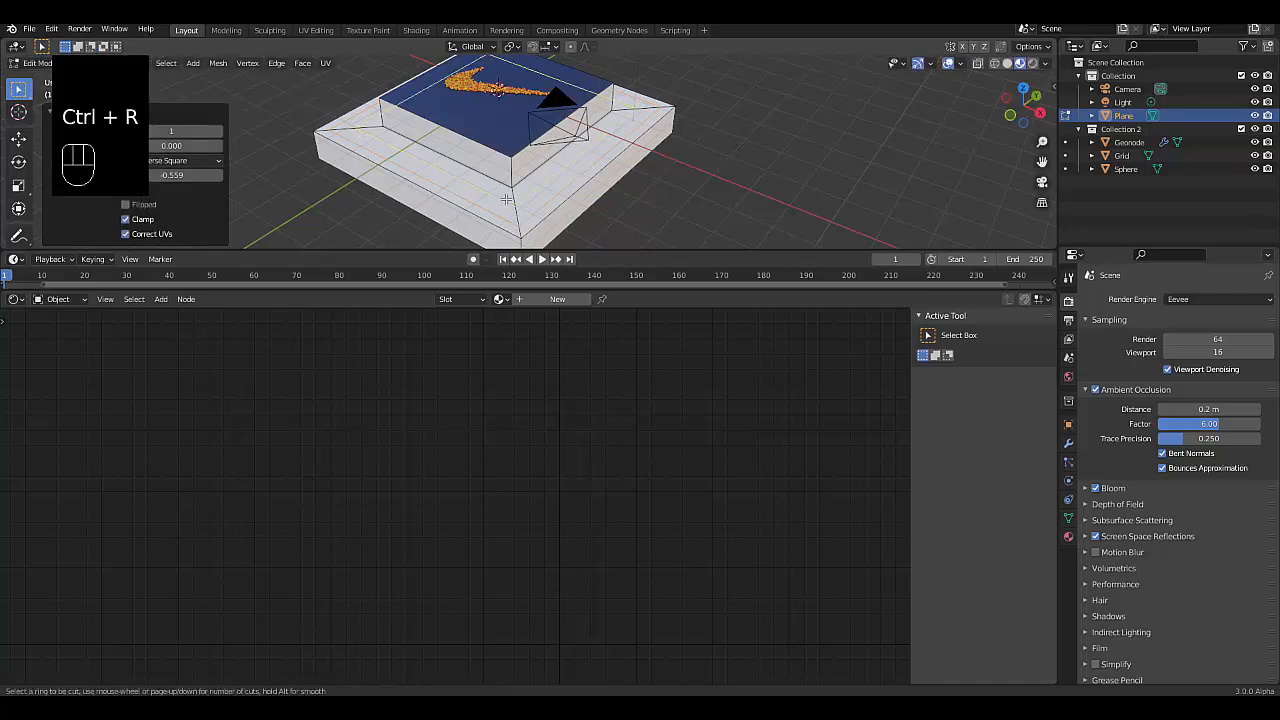
left_click(507, 204)
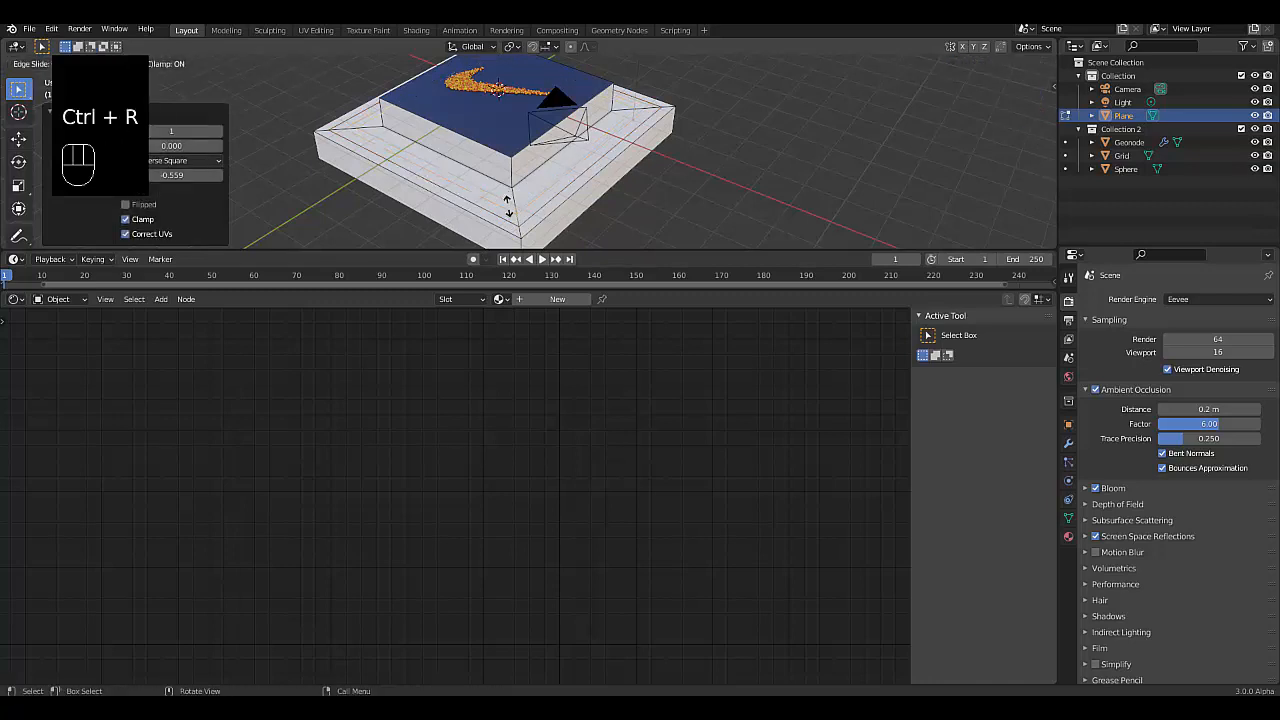
left_click(510, 205)
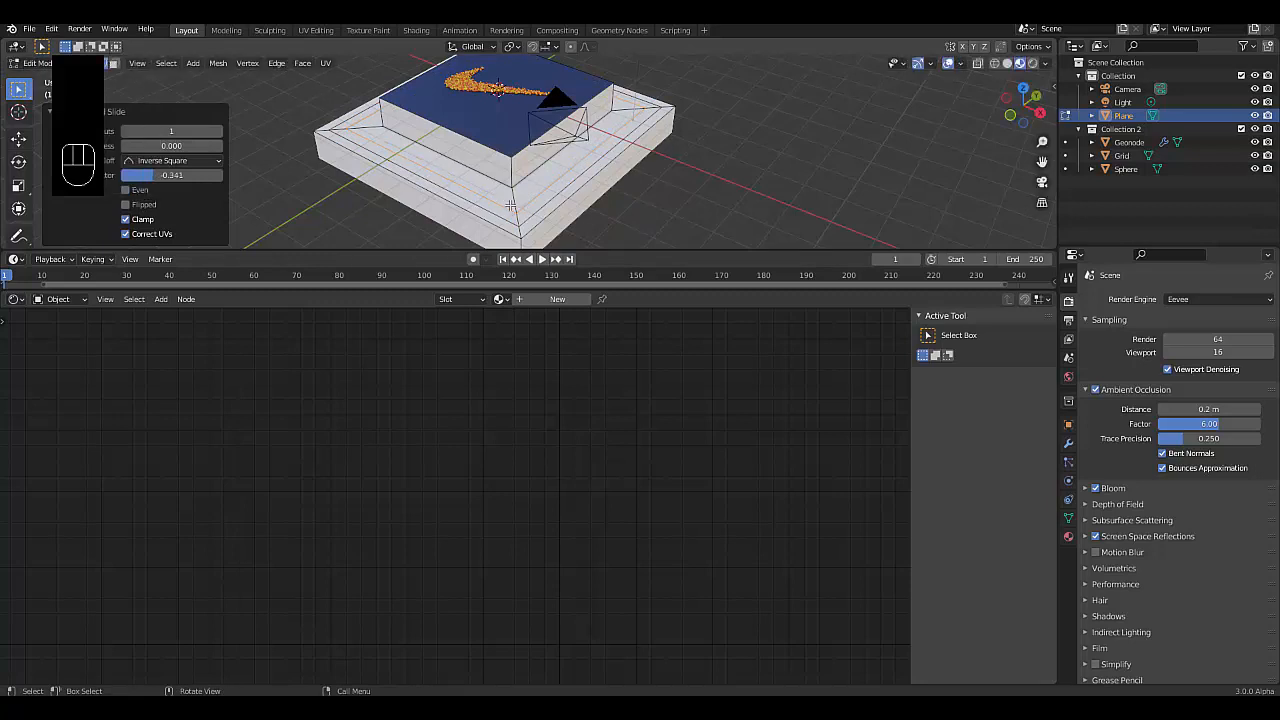
- Select the narrow face loop between the two loop cuts on the ledge and return to Object Mode
scroll(510, 205, "up", 5)
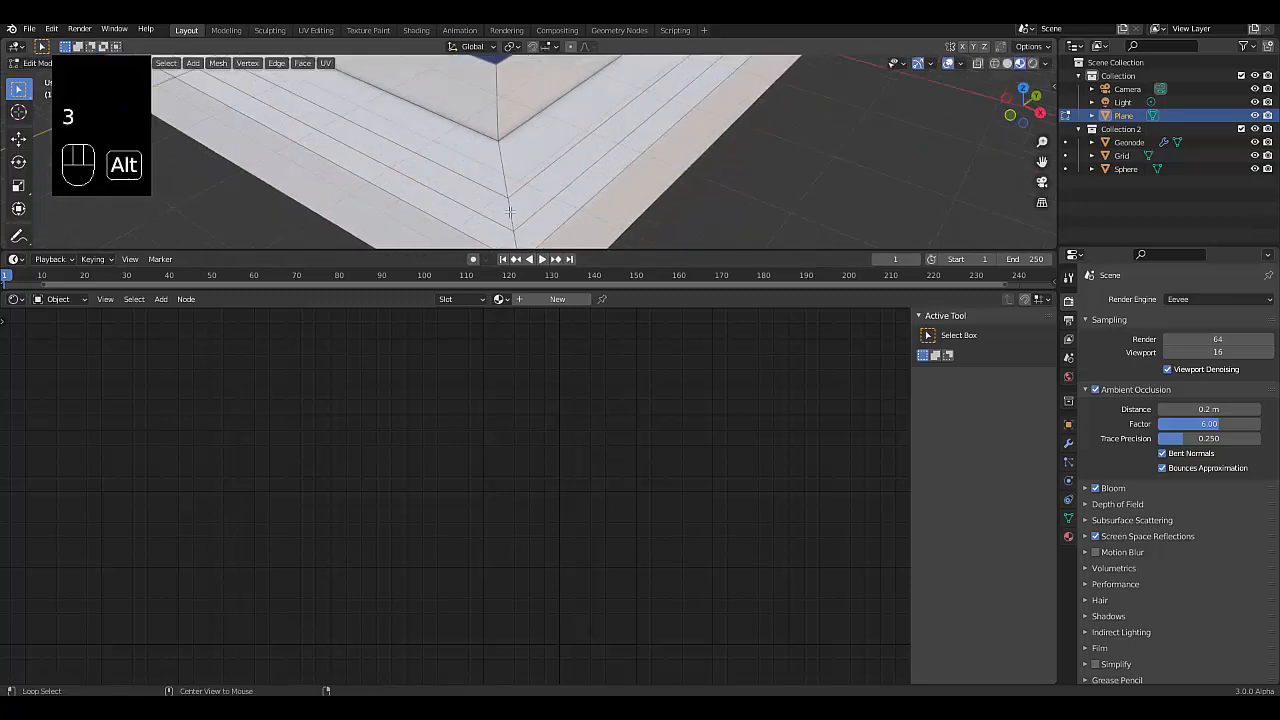
left_click(510, 212, "alt")
scroll(510, 212, "down", 5)
middle_click_drag(517, 186, 558, 220)
scroll(558, 220, "up", 3)
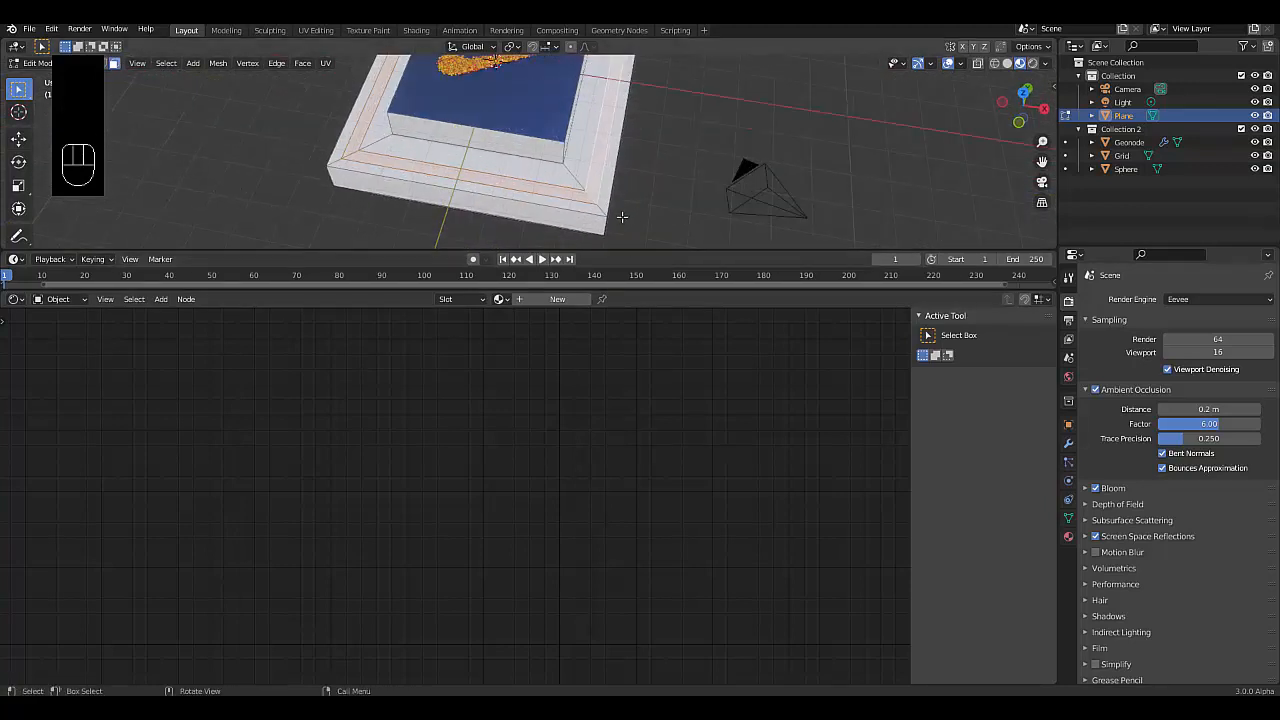
key("Tab")
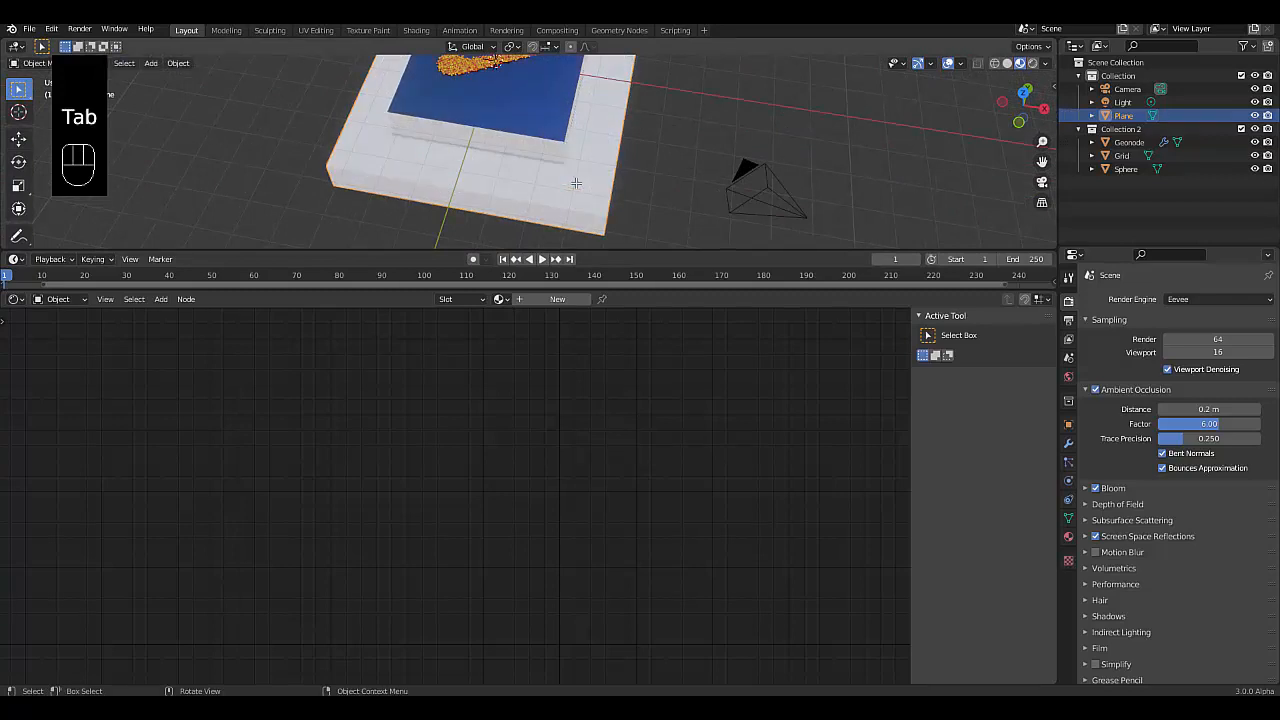
- Select the blue grid on top of the base and copy its glossy material
scroll(566, 188, "down", 3)
middle_click_drag(510, 95, 540, 137, "shift")
scroll(543, 208, "up", 2)
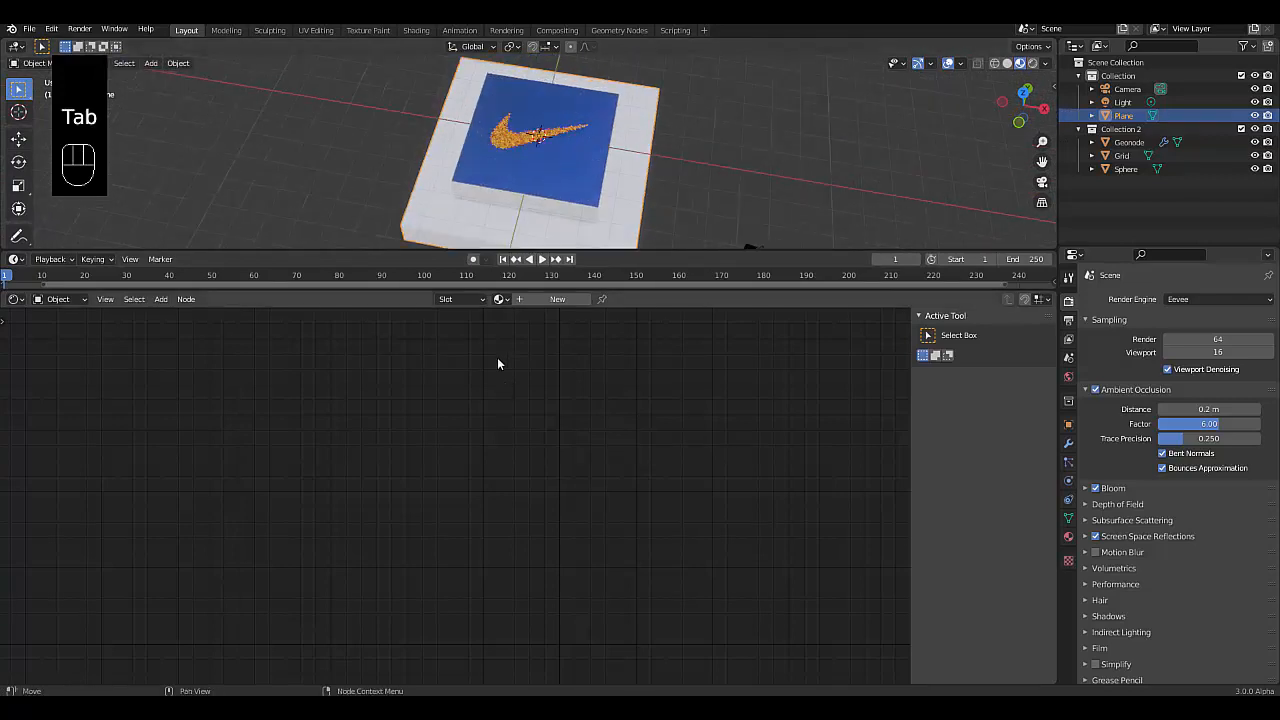
scroll(497, 362, "down", 4)
scroll(550, 175, "down", 4)
scroll(561, 212, "up", 4)
left_click(554, 140)
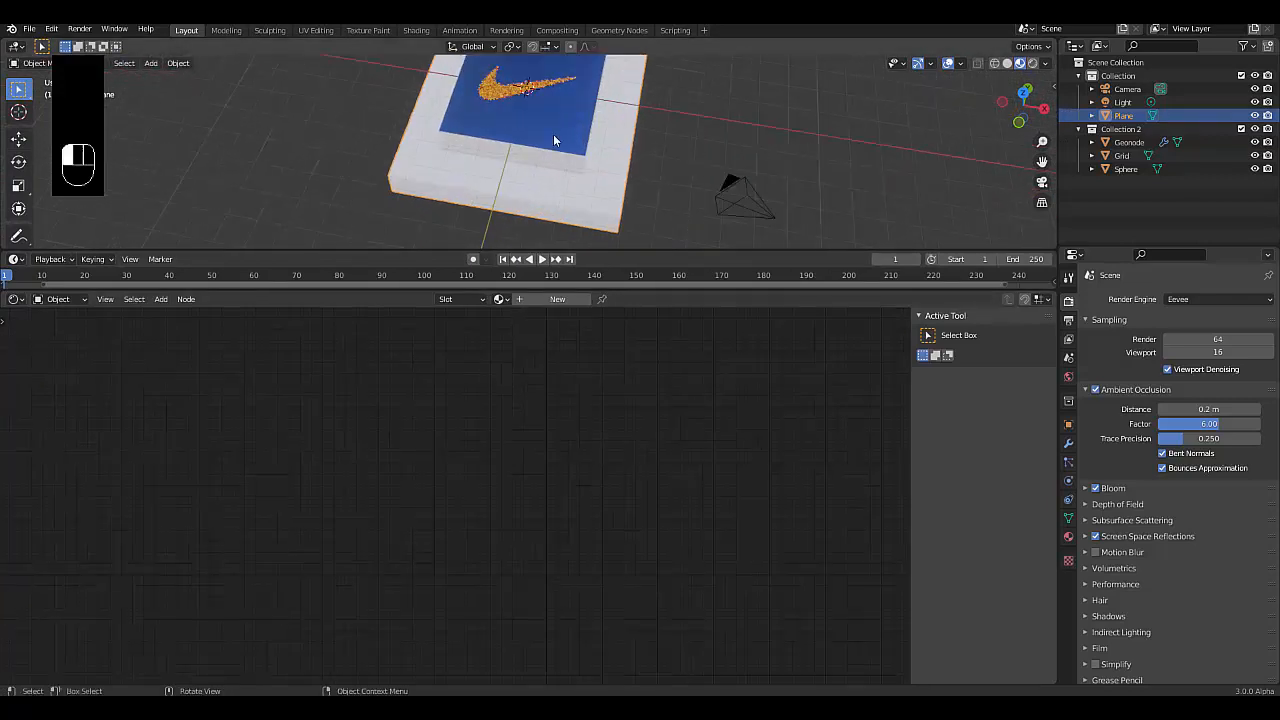
left_click(1069, 536)
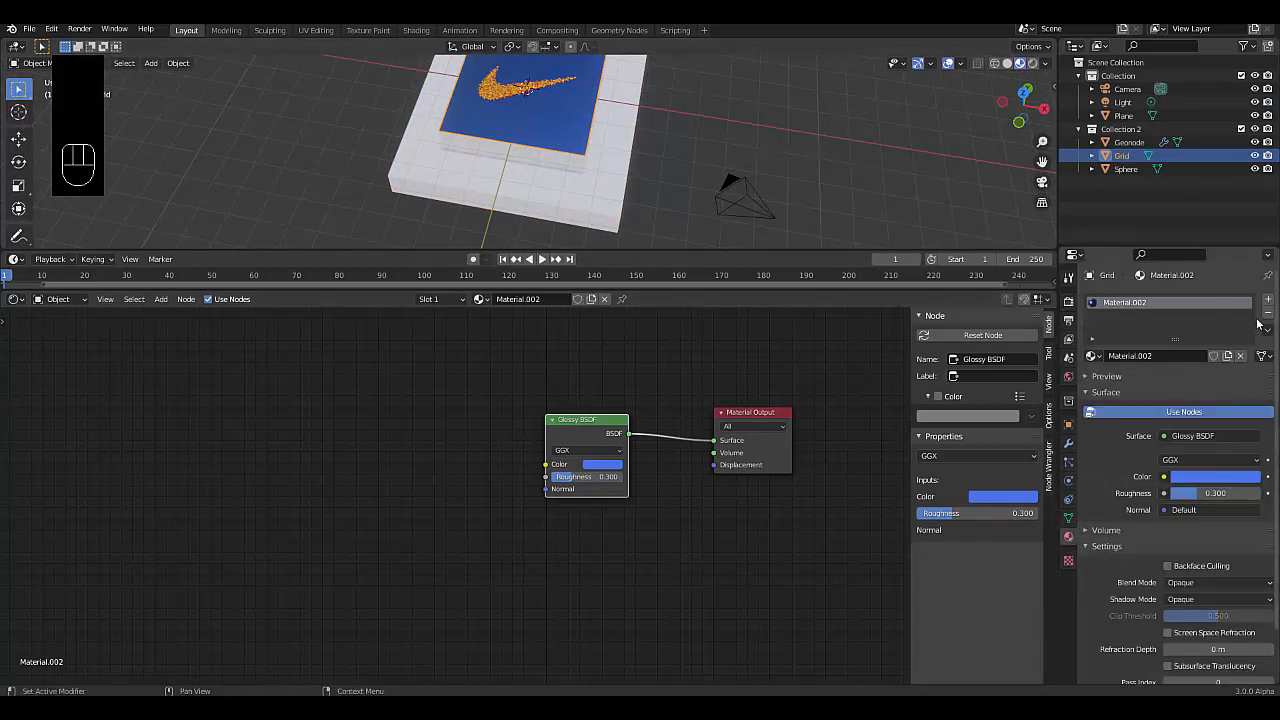
left_click(1268, 329)
left_click(1229, 346)
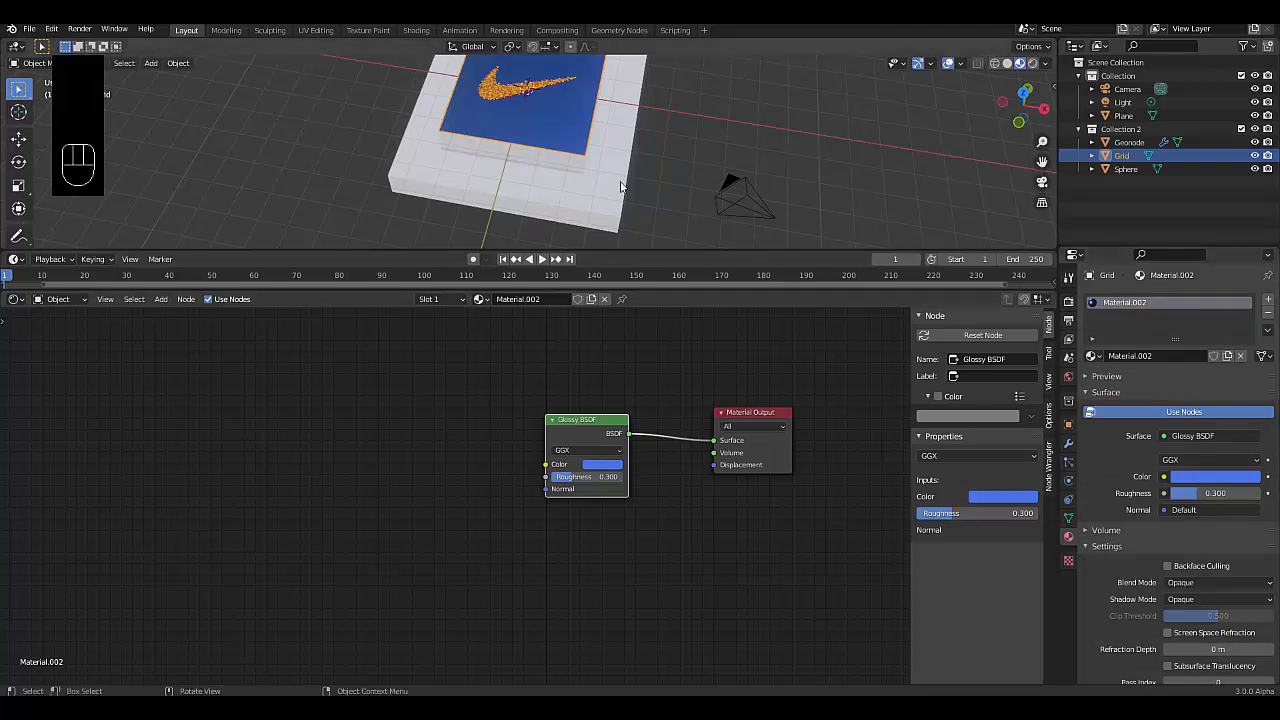
- Create a new material on the plane base and paste the copied blue glossy material into it
scroll(570, 175, "down", 3)
scroll(575, 178, "up", 3)
left_click(574, 178)
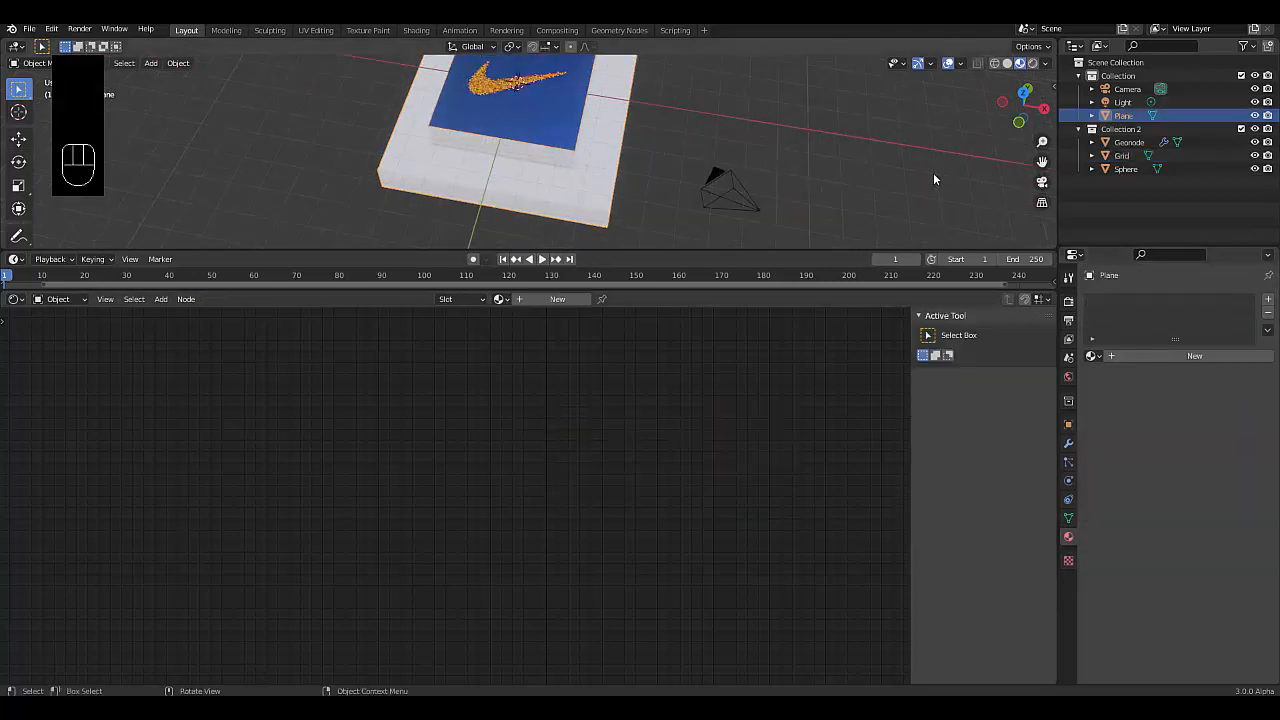
left_click(1206, 356)
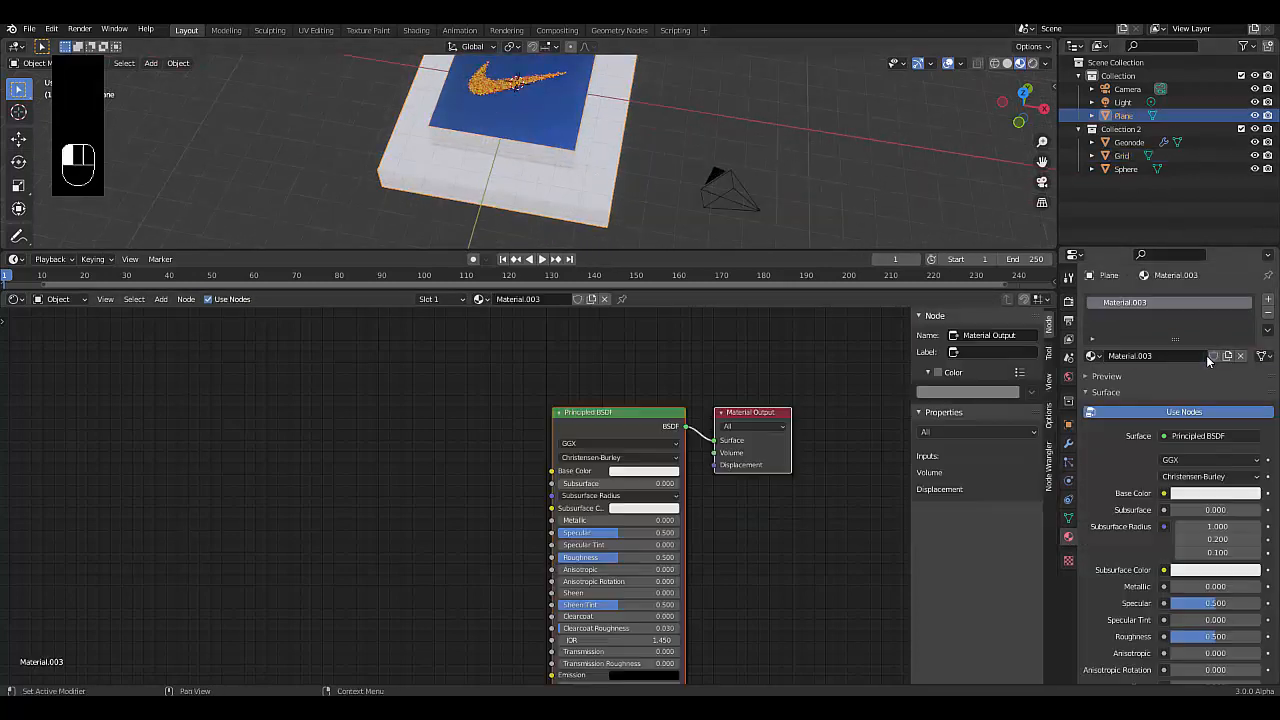
left_click(1268, 329)
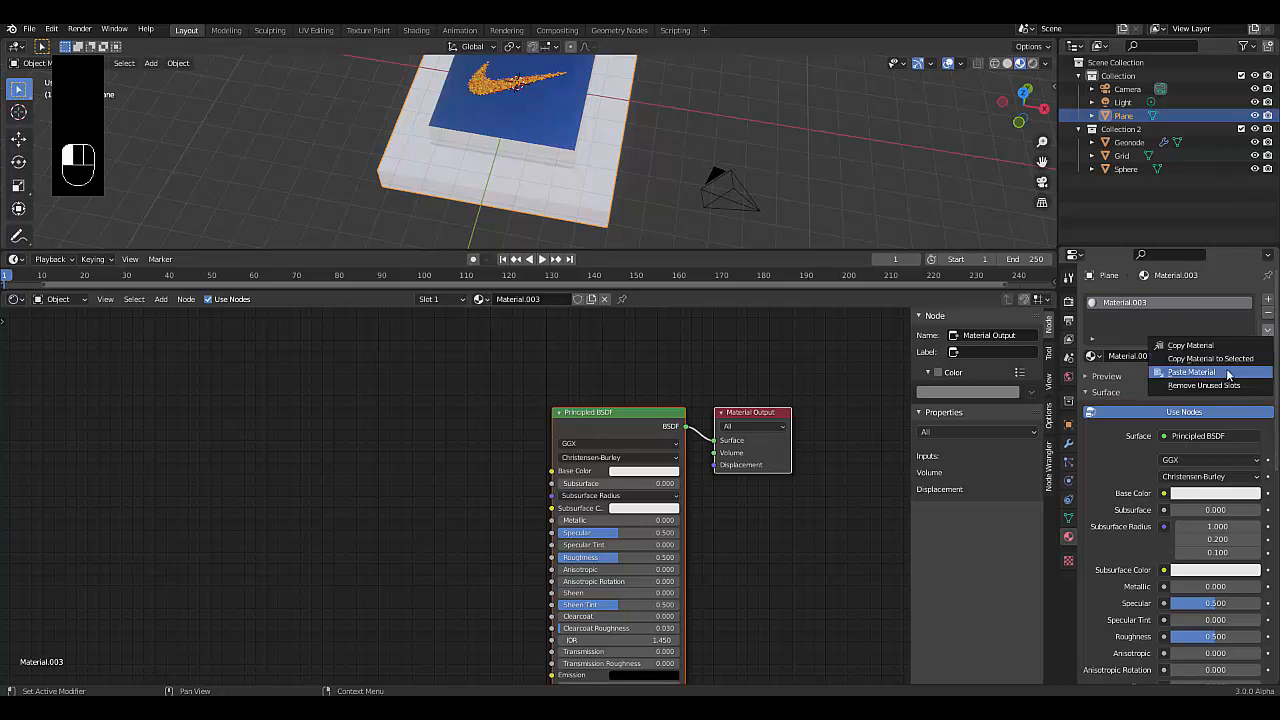
left_click(1226, 373)
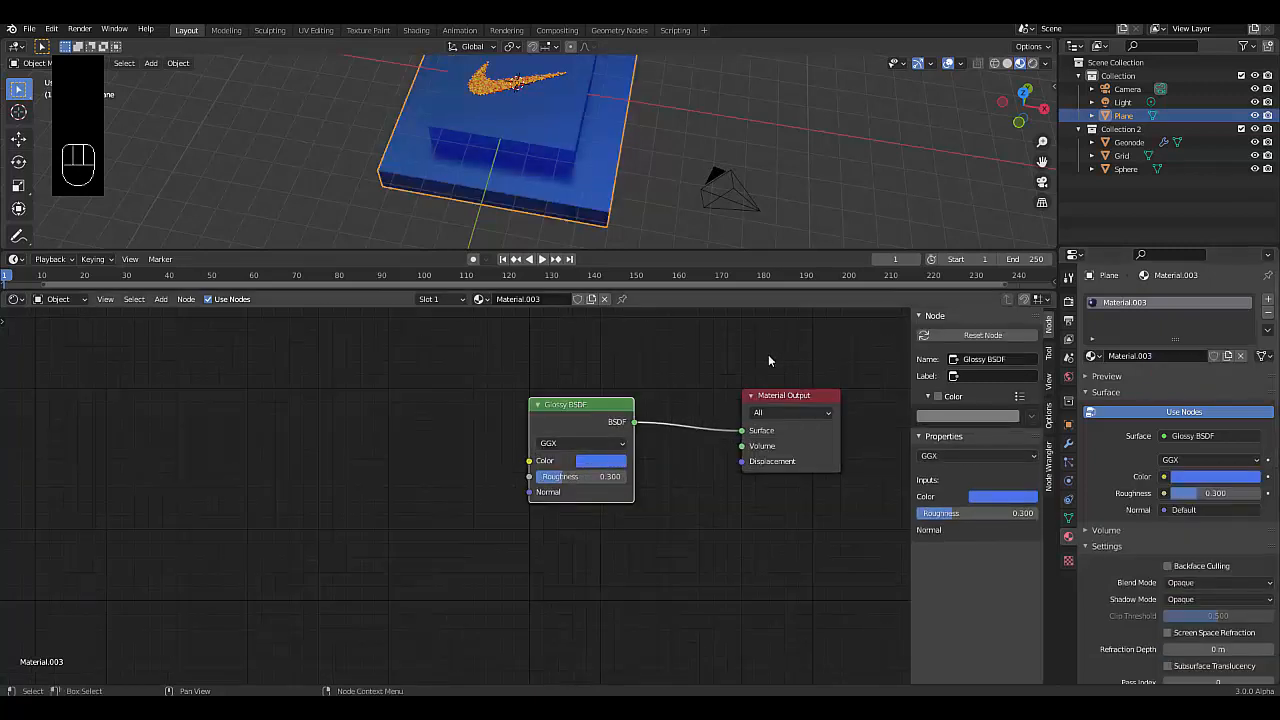
- Add a second material slot with a new material on the plane base and, in Edit Mode, make its surface an Emission shader
left_click(1268, 299)
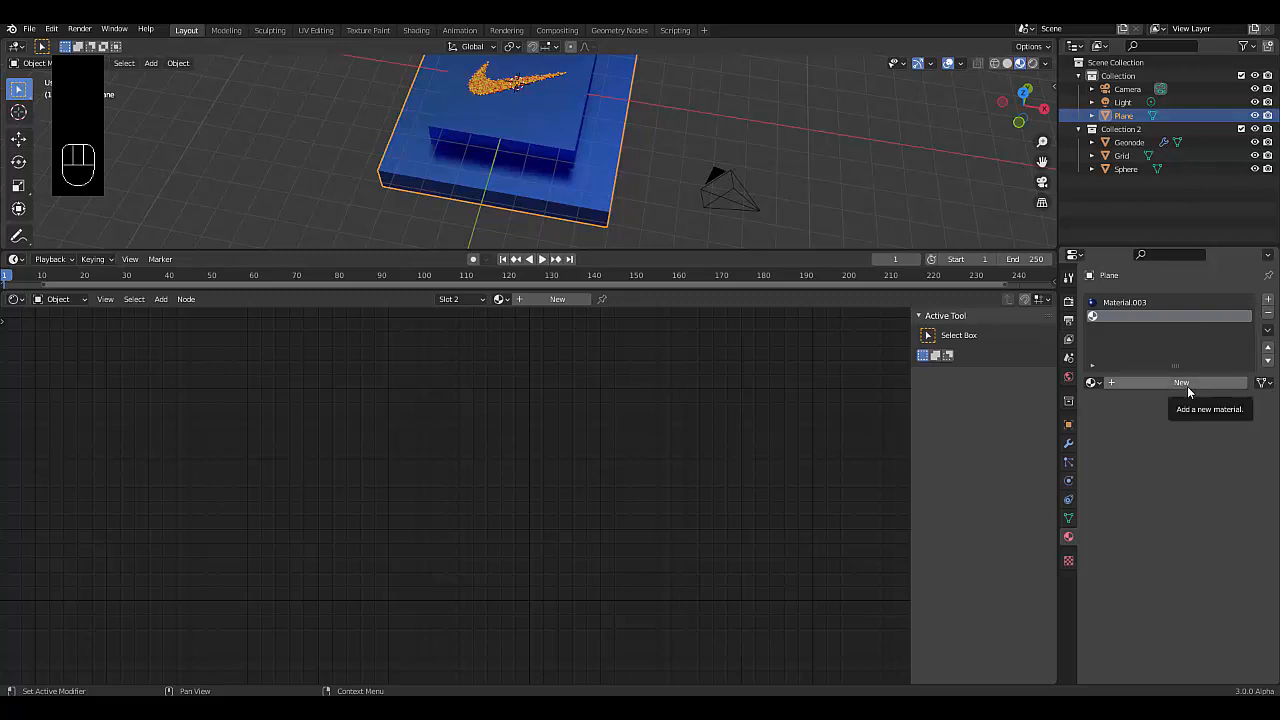
left_click(1138, 382)
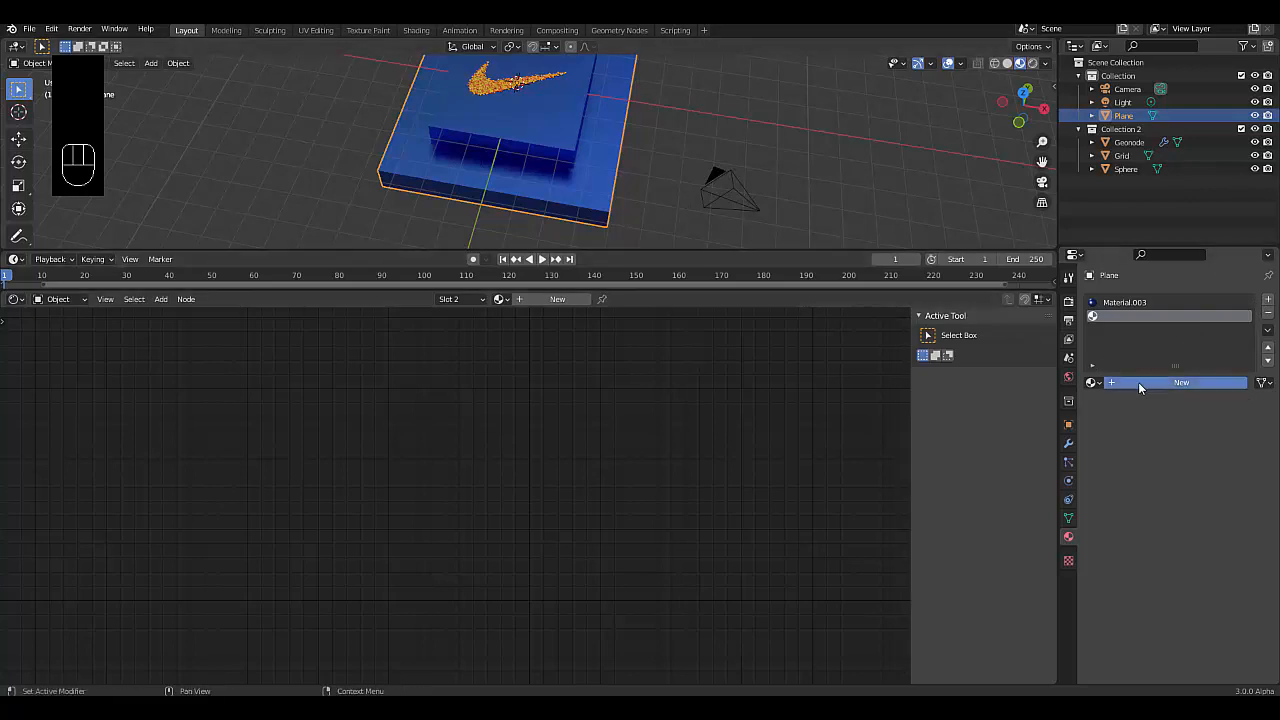
key("Tab")
scroll(547, 171, "up", 3)
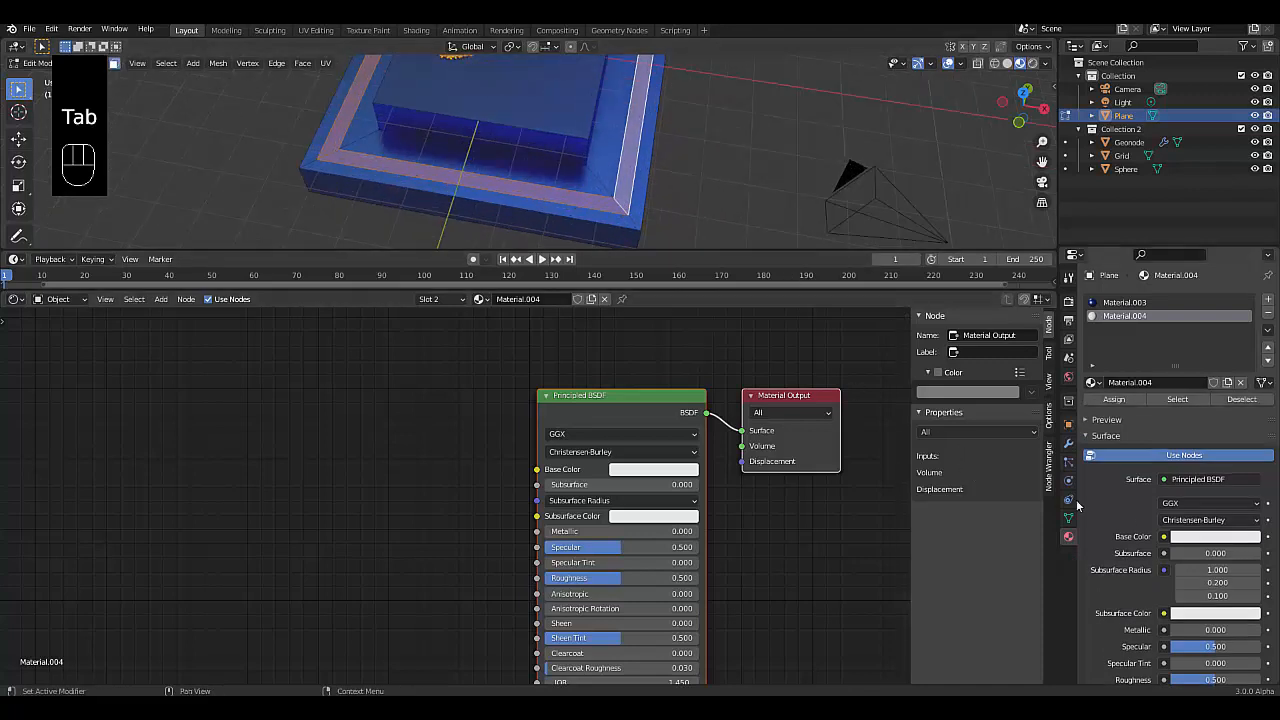
left_click(1192, 481)
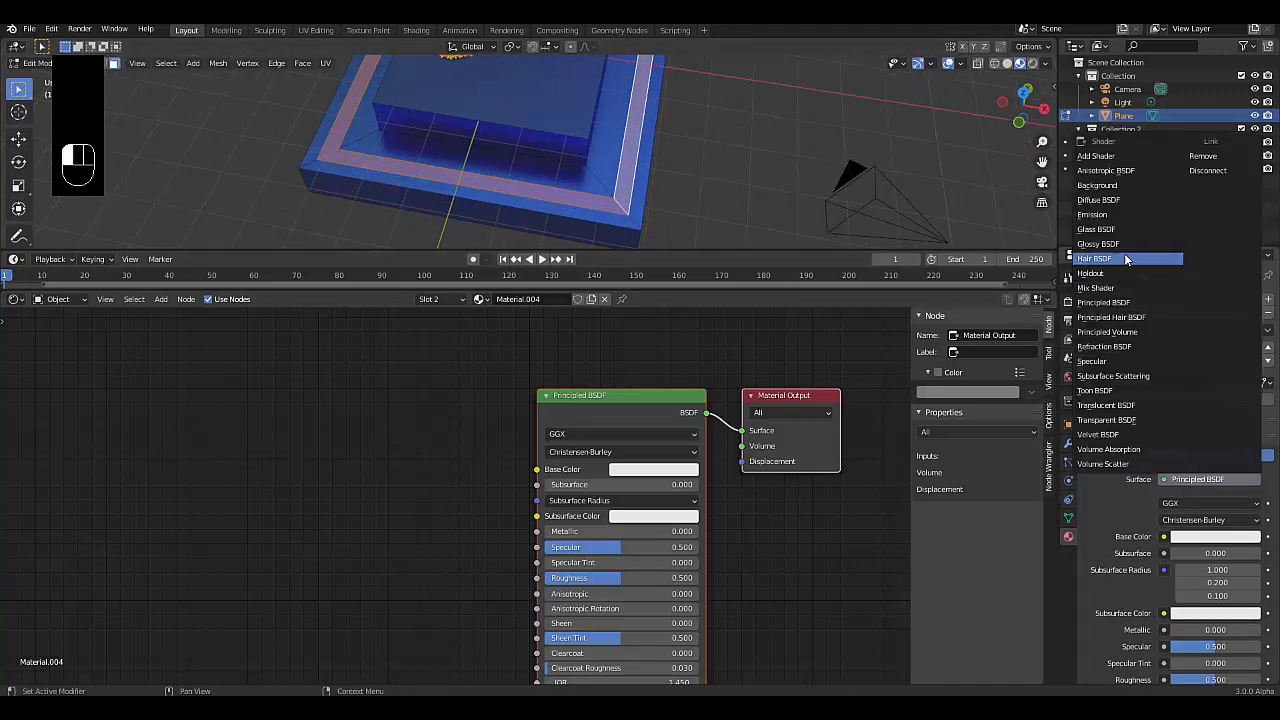
left_click(1092, 214)
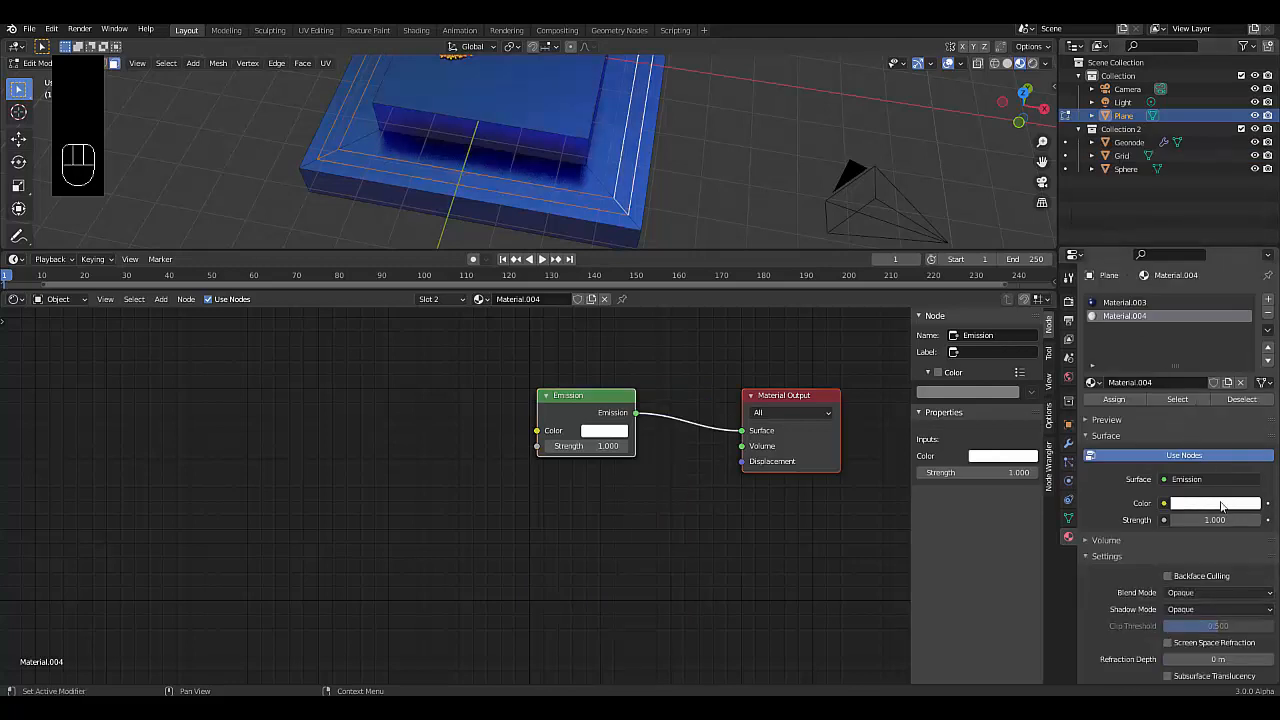
- Set the emission colour to a saturated orange-red and its strength to 30
left_click(1221, 507)
left_click_drag(1183, 388, 1172, 407)
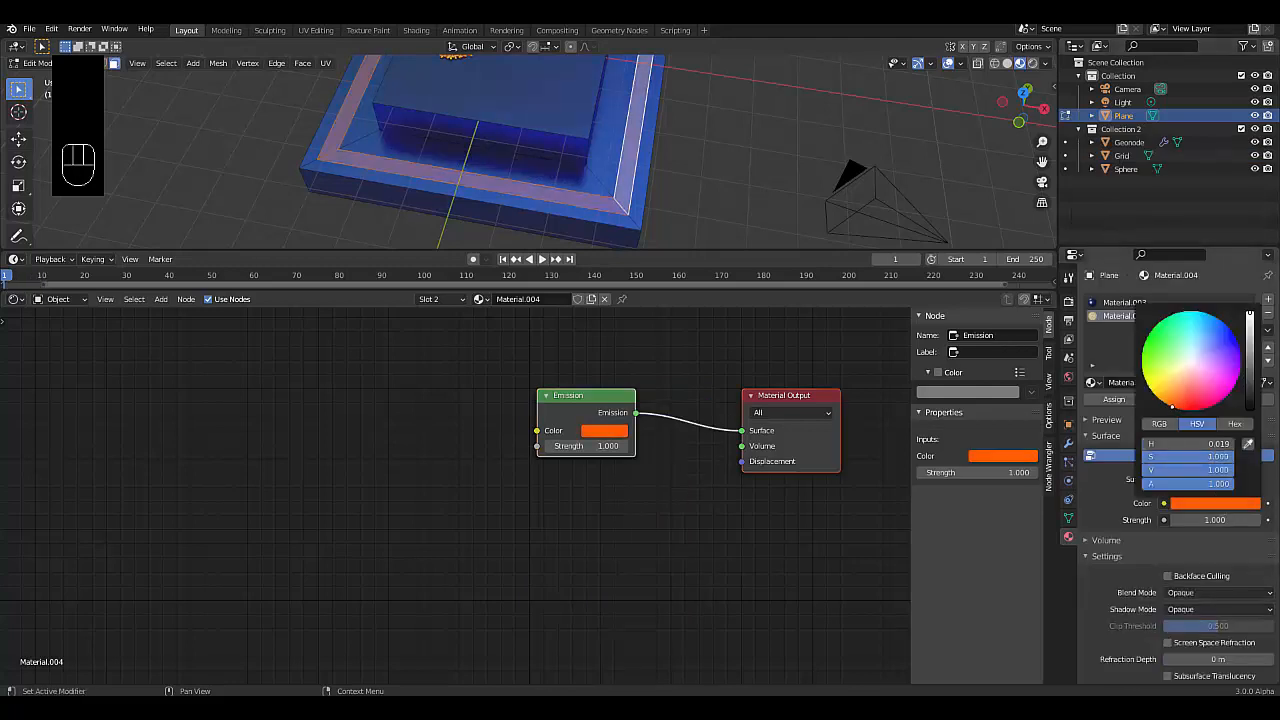
left_click(1208, 503)
left_click_drag(1176, 406, 1182, 408)
left_click(1203, 520)
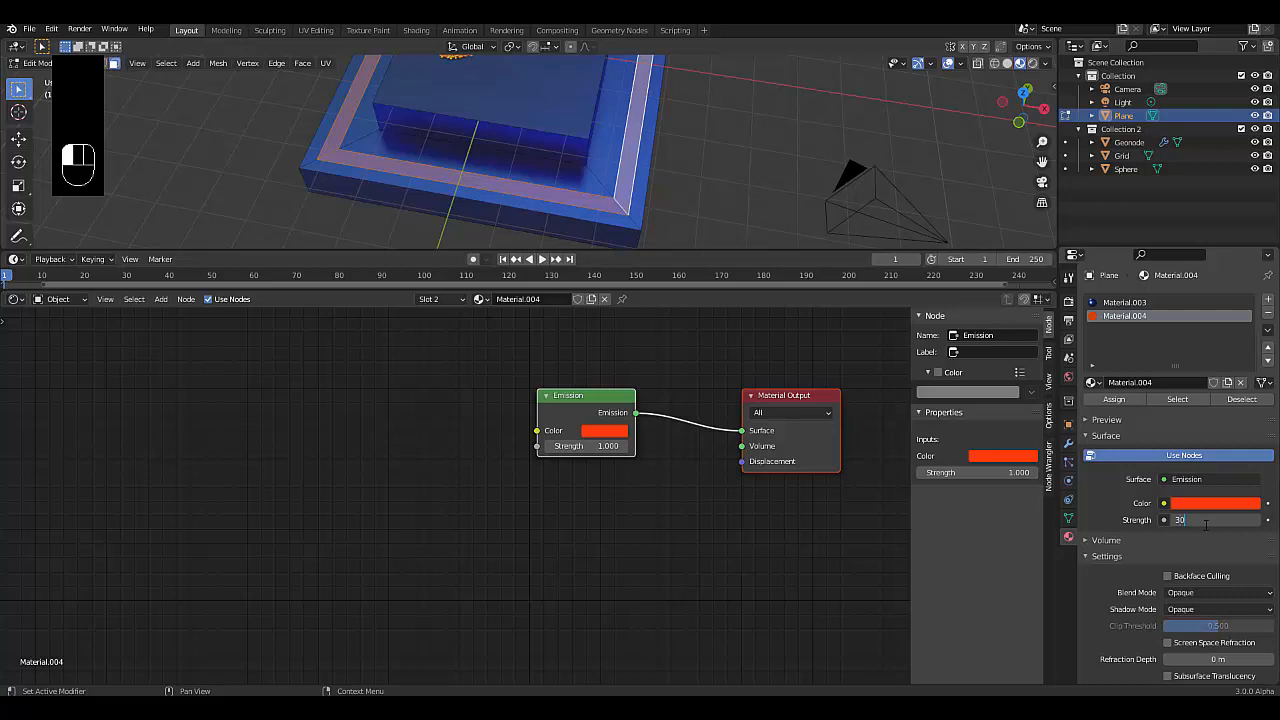
key("Return")
scroll(612, 180, "down", 3)
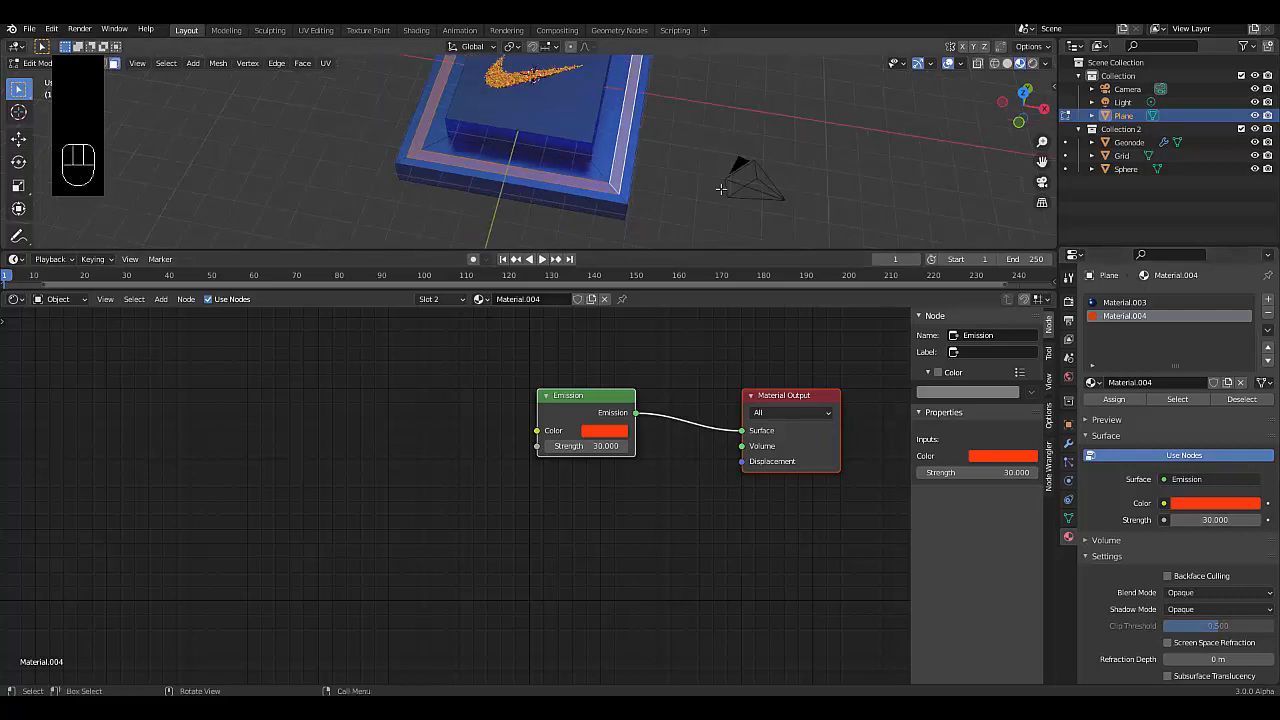
- Assign the emission material to the selected strip of faces on the lower tier's ledge
left_click(1108, 398)
scroll(553, 205, "up", 6)
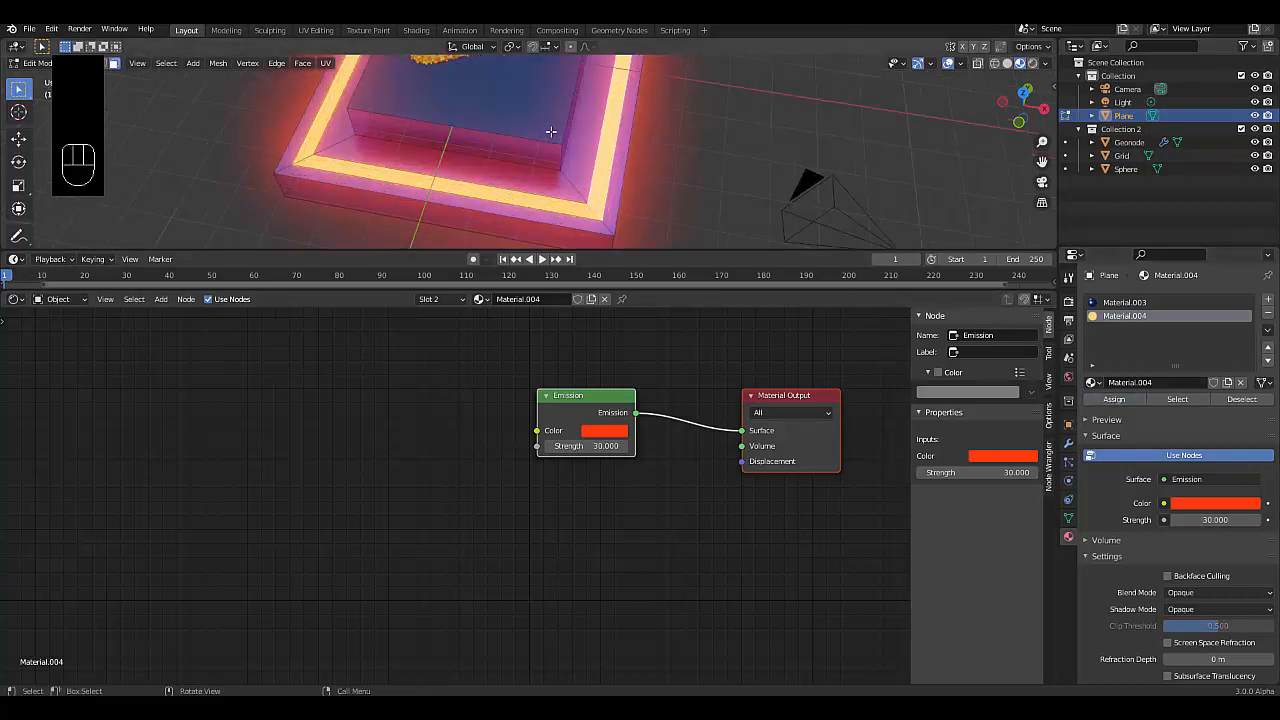
scroll(553, 205, "down", 5)
scroll(571, 214, "up", 3)
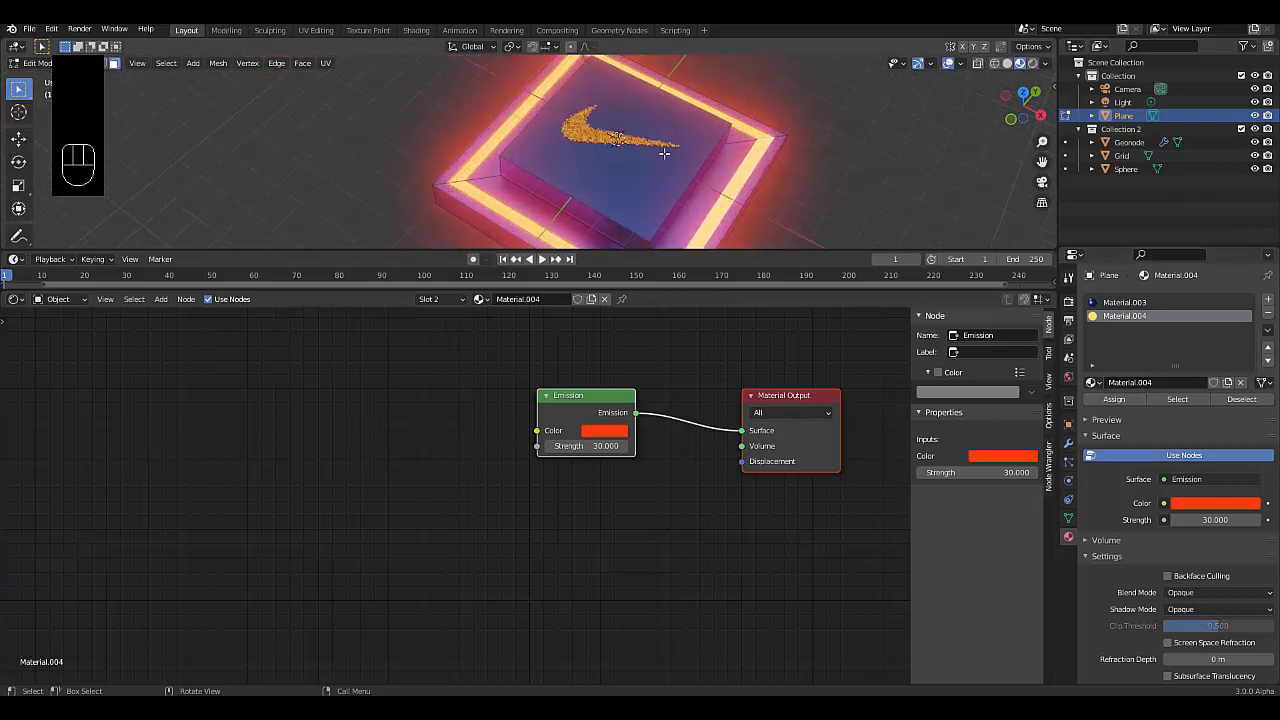
scroll(573, 212, "down", 3)
scroll(678, 204, "up", 3)
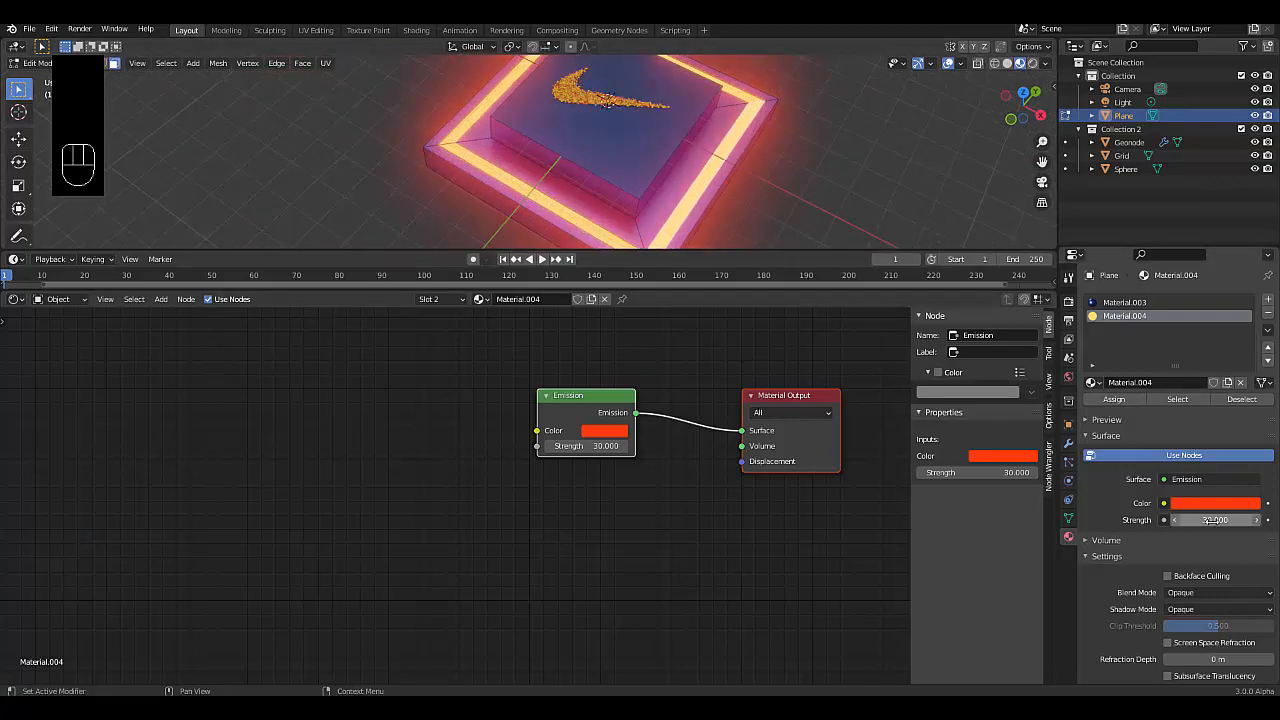
- Try an emission strength of 5 on the strip's material
left_click(1215, 519)
type("5")
key("Return")
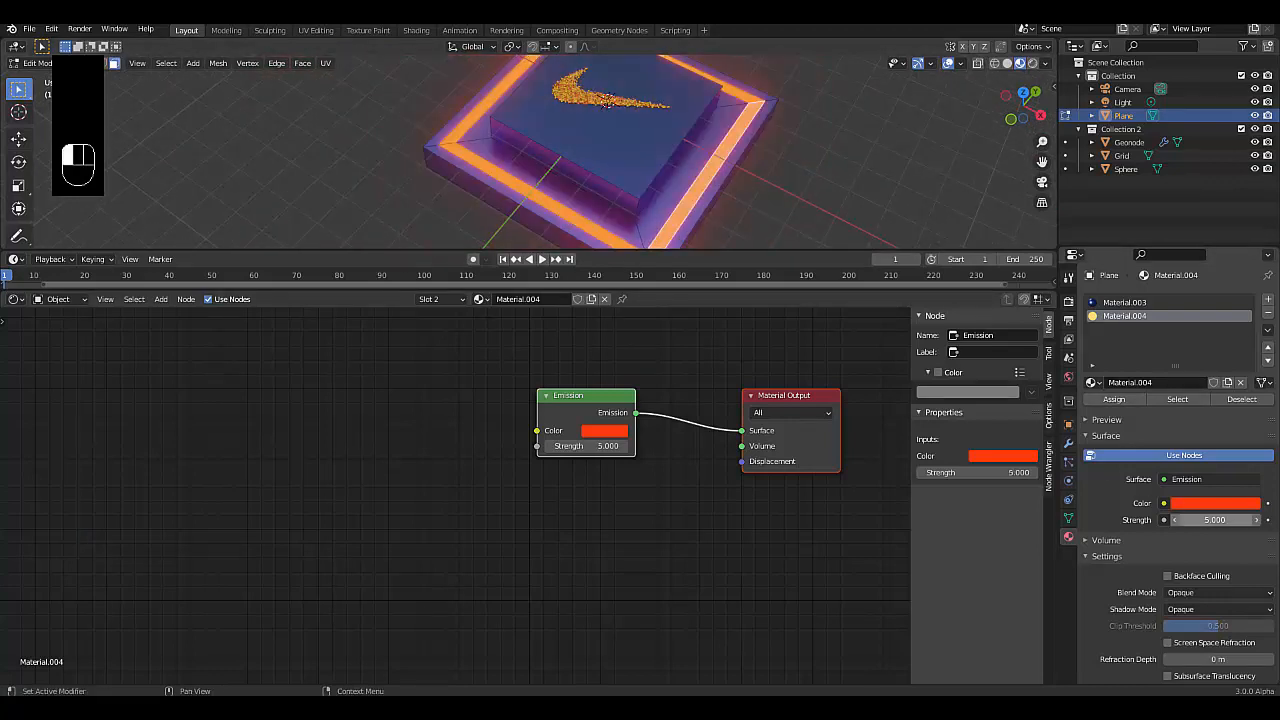
- Set the strip material's emission strength to 10
left_click(1215, 519)
type("5.0")
type("1")
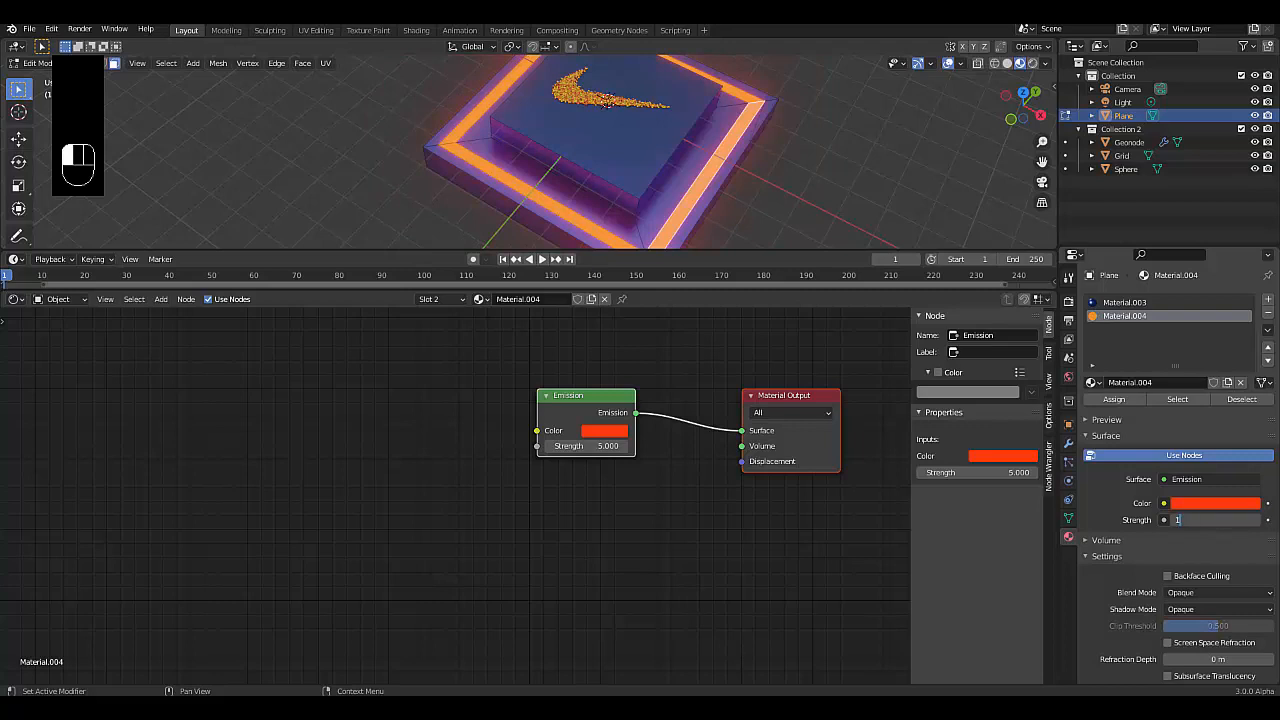
type("0")
key("Return")
middle_click_drag(712, 113, 672, 108)
scroll(611, 154, "up", 7)
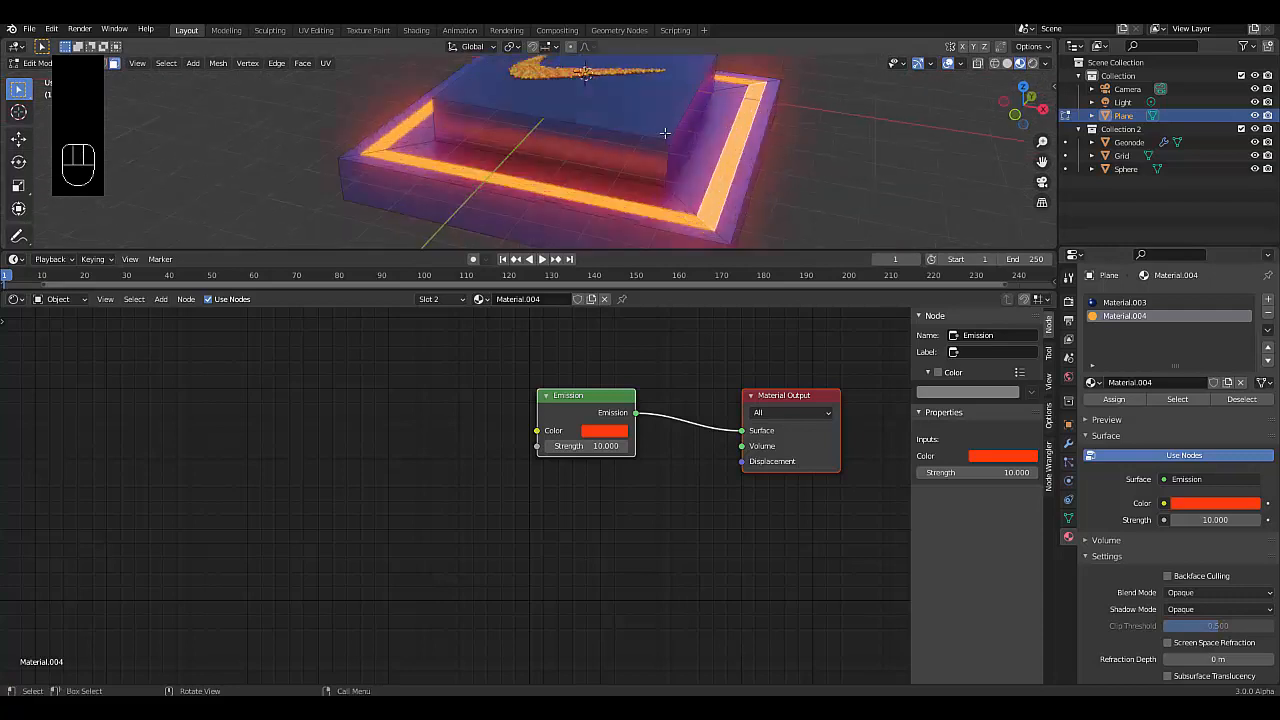
- Select the four top edges of the upper tier in edge mode and bevel them with one segment, about 0.02 m wide
middle_click_drag(611, 154, 569, 155)
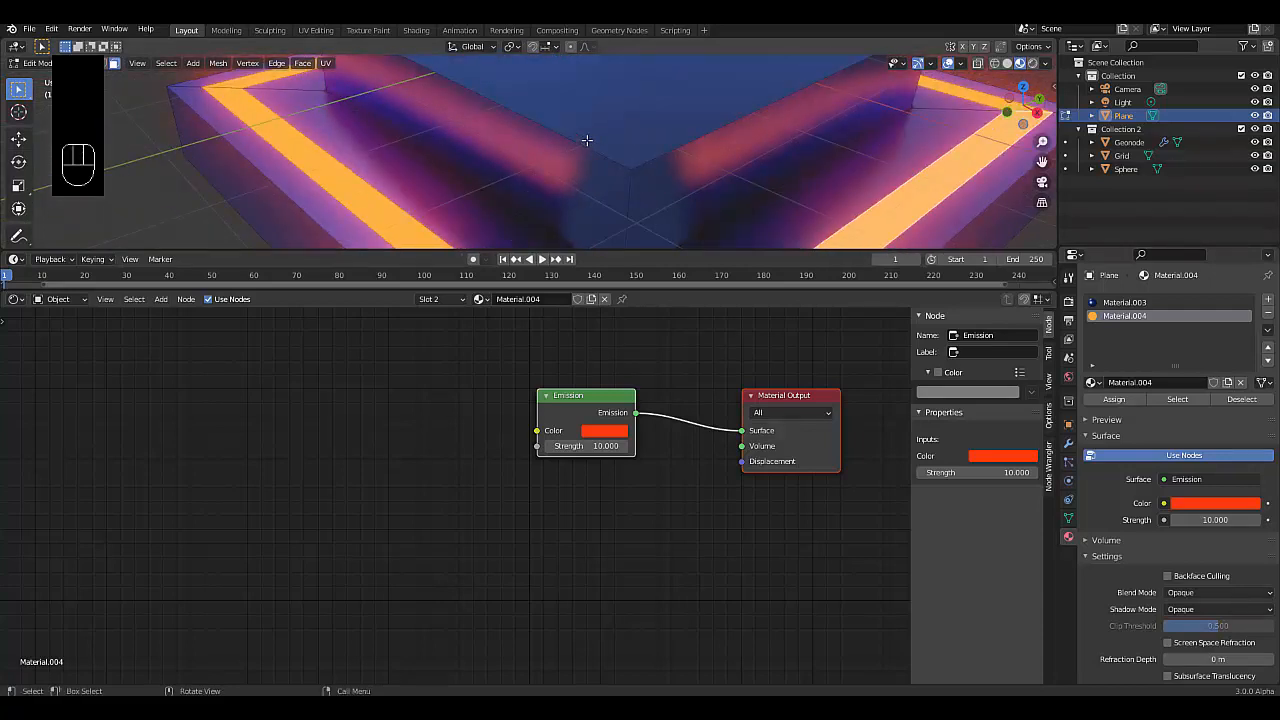
key("2")
left_click(582, 141, "alt")
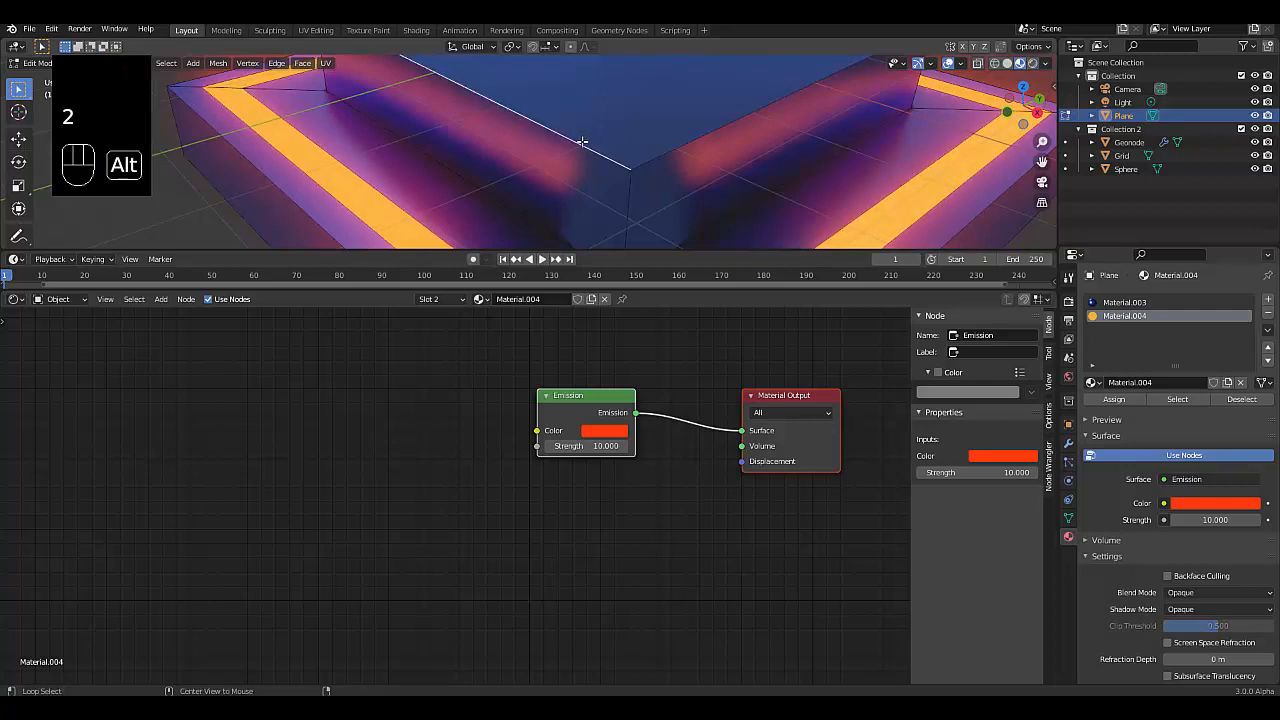
left_click(659, 153, "alt+shift")
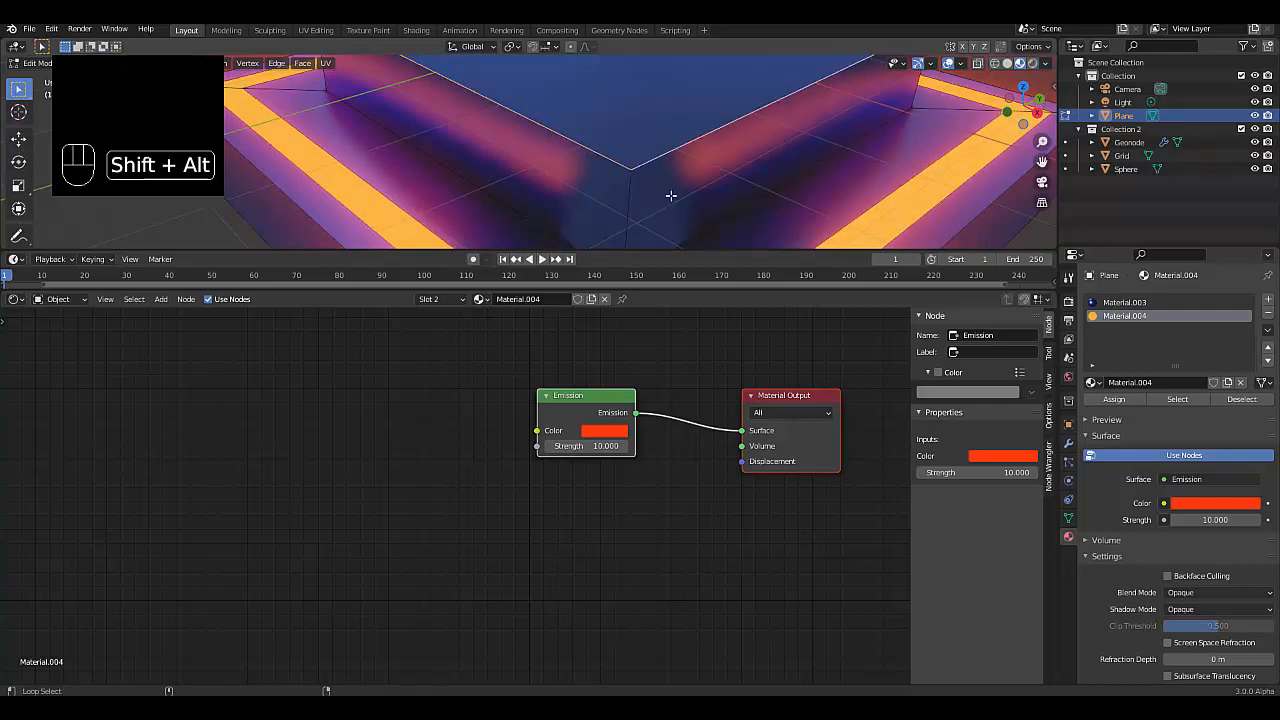
scroll(671, 196, "down", 4)
scroll(582, 122, "up", 4)
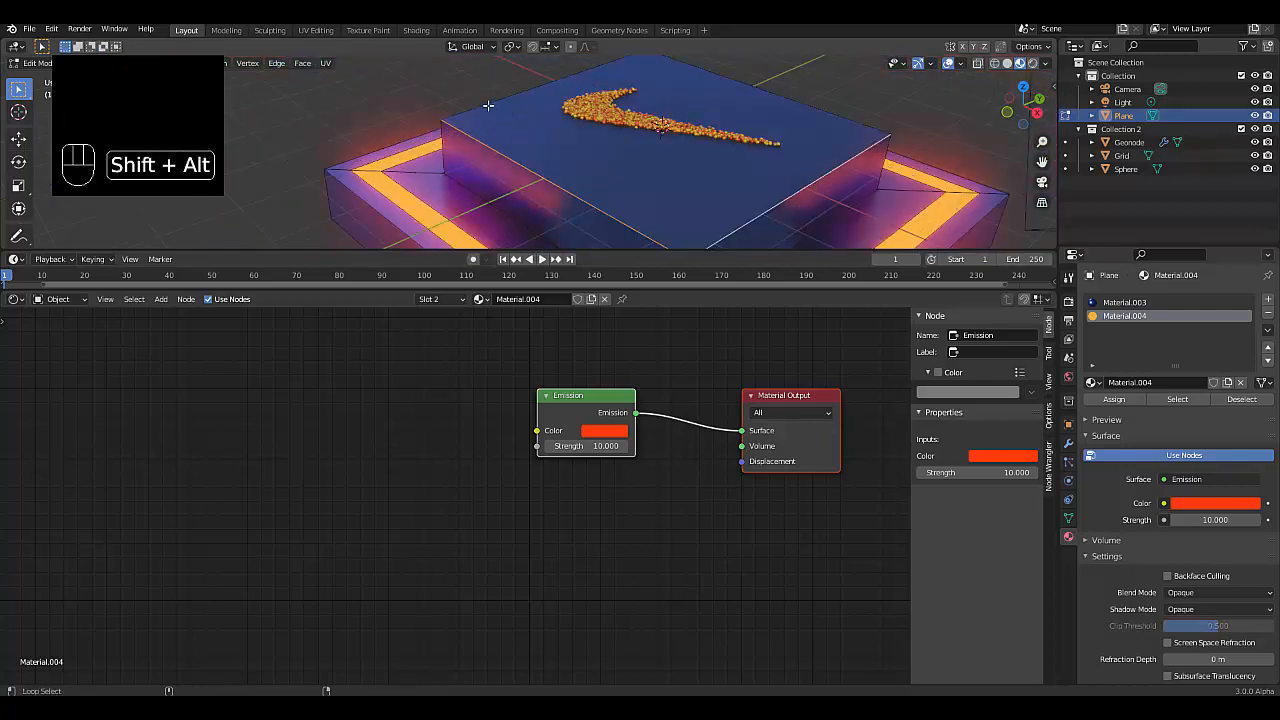
left_click(488, 105, "alt+shift")
left_click(747, 86, "alt+shift")
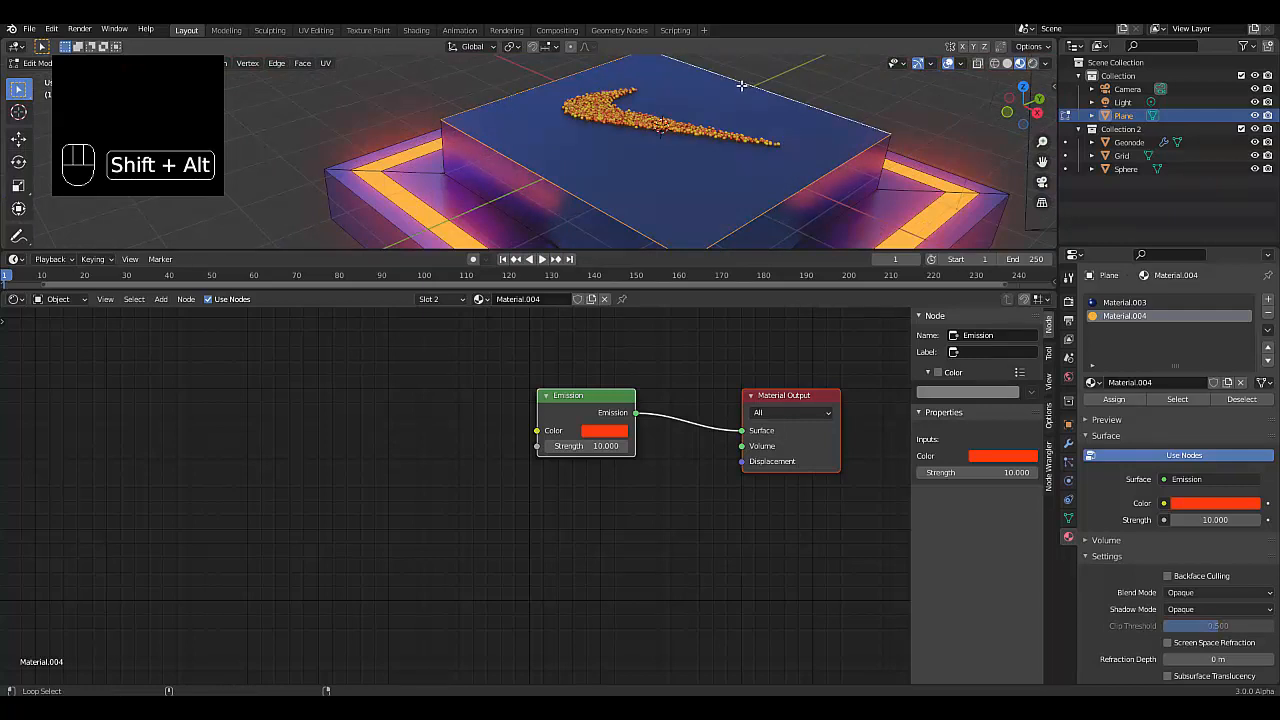
key("ctrl+b")
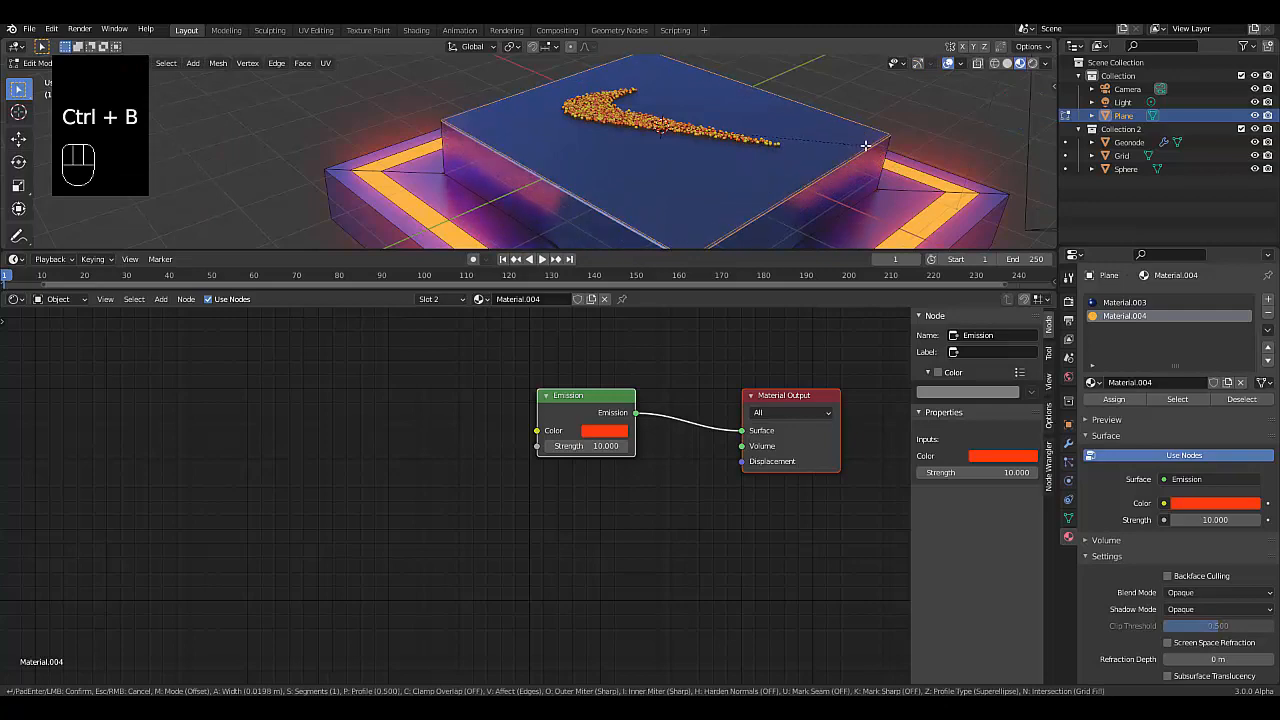
left_click(868, 152)
mouse_move(862, 148)
middle_mouse_down()
mouse_move(813, 172)
mouse_move(851, 143)
mouse_move(794, 166)
mouse_move(857, 140)
mouse_move(870, 150)
mouse_move(850, 158)
middle_mouse_up()
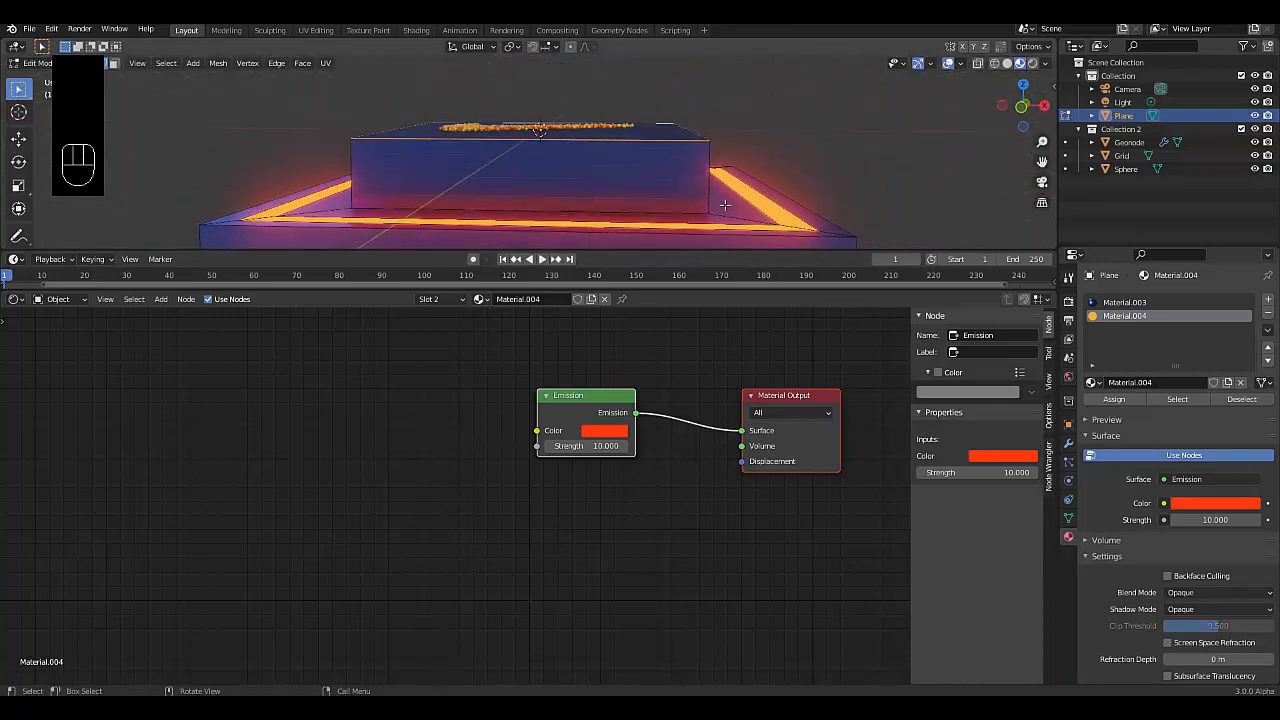
- Play the animation and examine the bevelled glowing base and the bouncing sphere logo from several angles
scroll(693, 172, "down", 6)
scroll(566, 152, "up", 4)
scroll(677, 208, "down", 4)
middle_click_drag(677, 208, 642, 203)
scroll(545, 153, "up", 4)
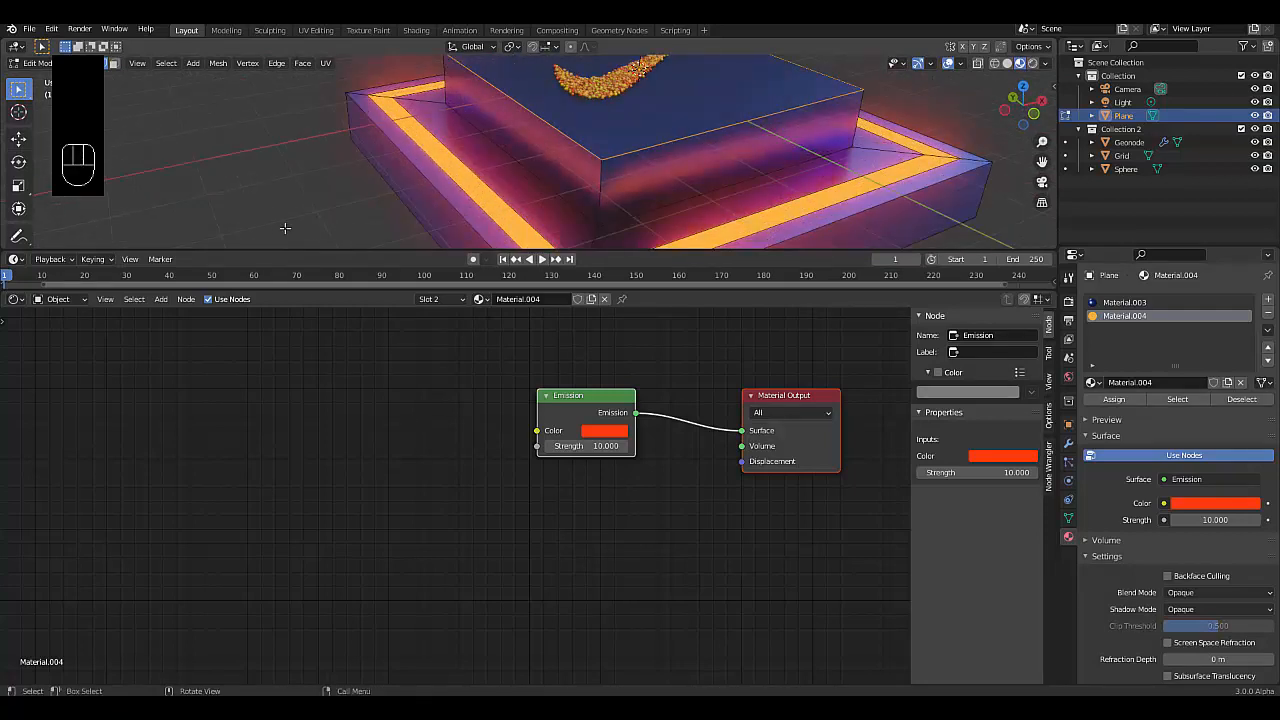
middle_click_drag(559, 87, 565, 128)
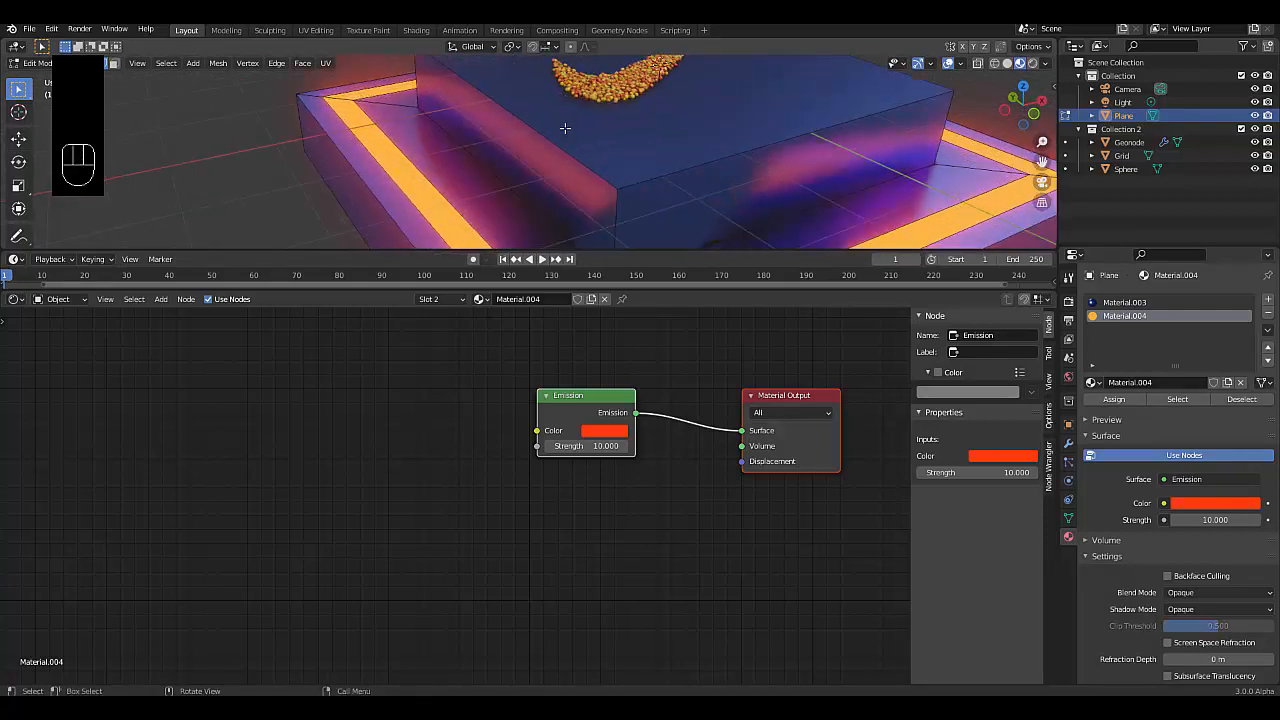
key("space")
scroll(614, 60, "down", 5)
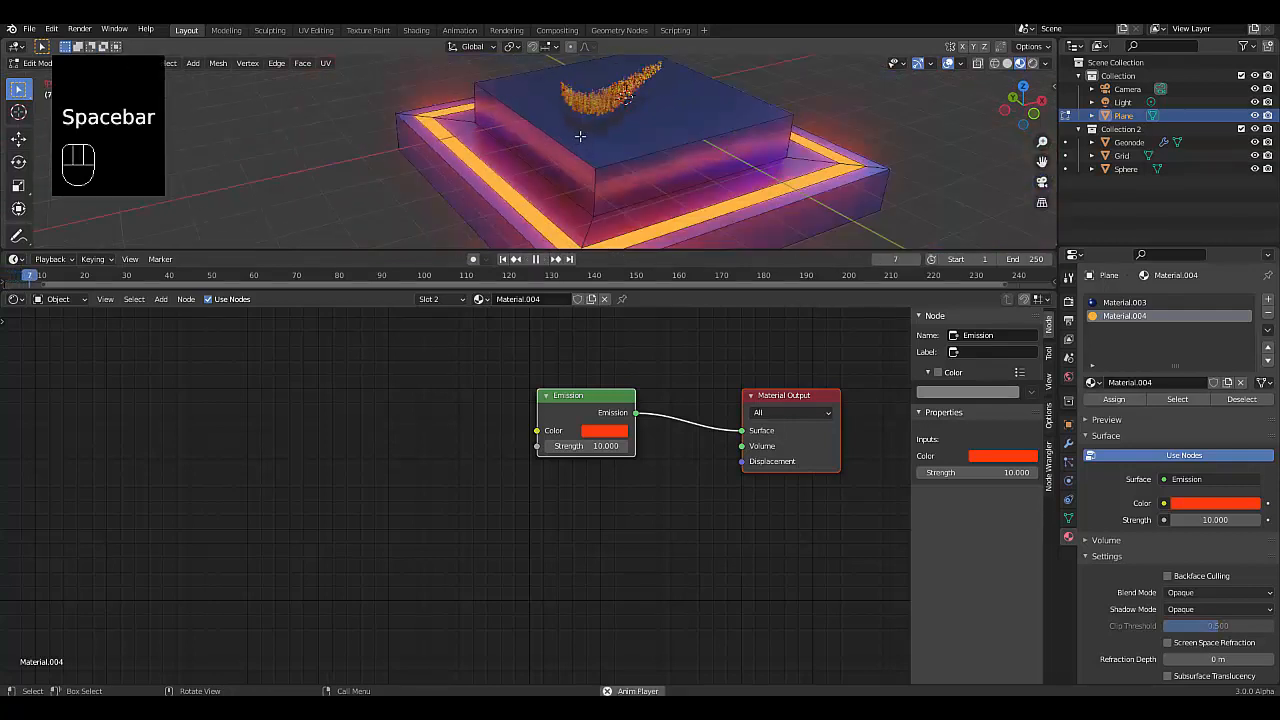
scroll(614, 60, "up", 3)
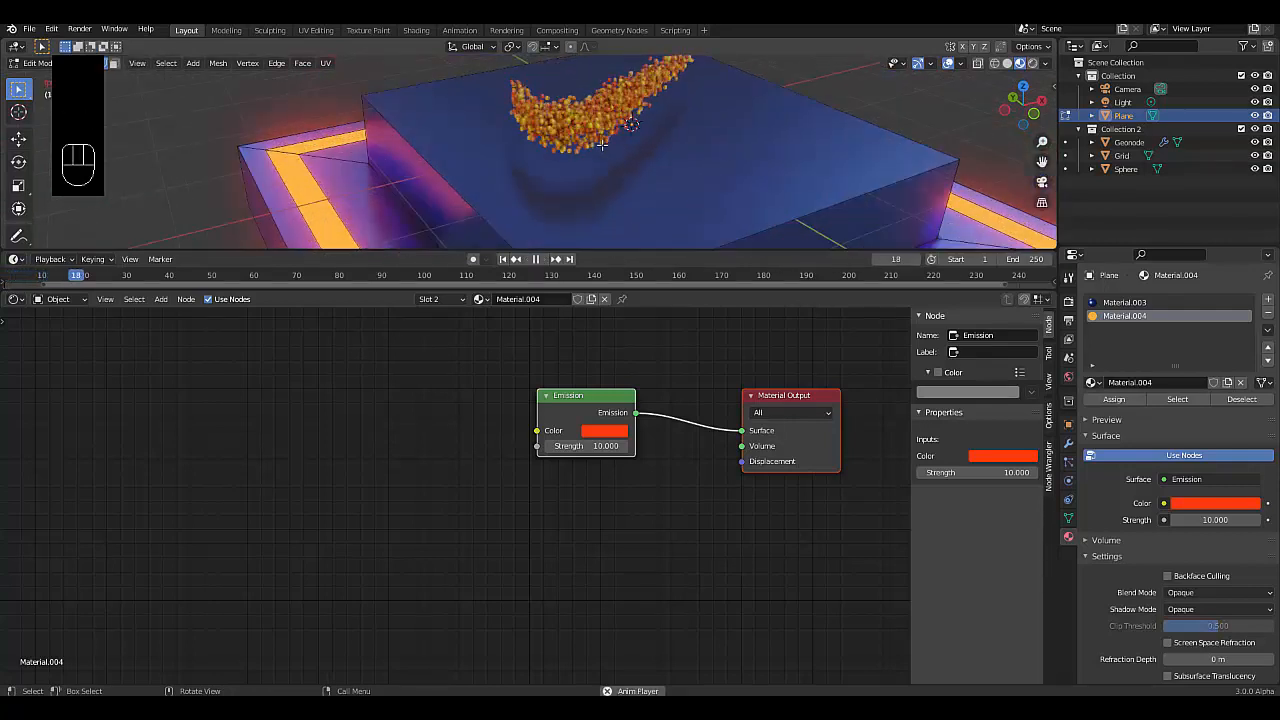
scroll(636, 226, "down", 1)
middle_click_drag(601, 166, 581, 127, "shift")
scroll(594, 149, "down", 3)
scroll(602, 192, "down", 2)
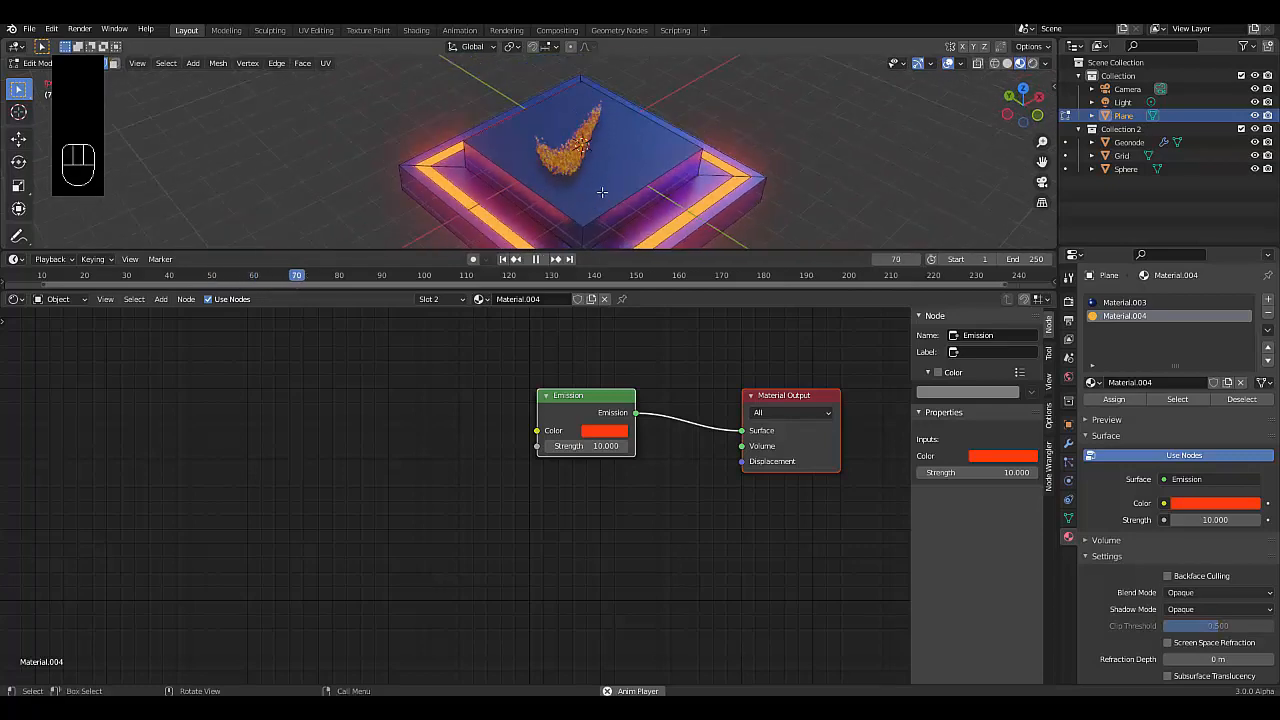
scroll(638, 213, "up", 2)
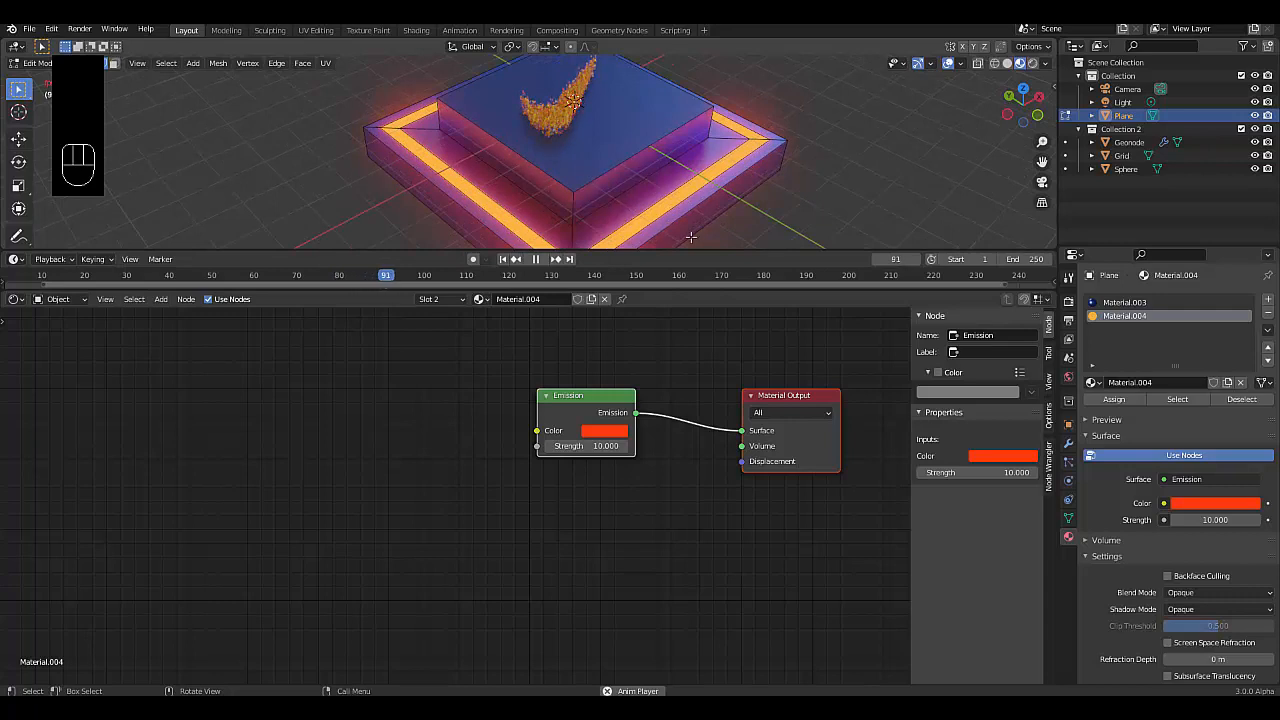
- Add a mesh plane in Object Mode and move it down about 2.23 m along Z, below the base
key("shift+a")
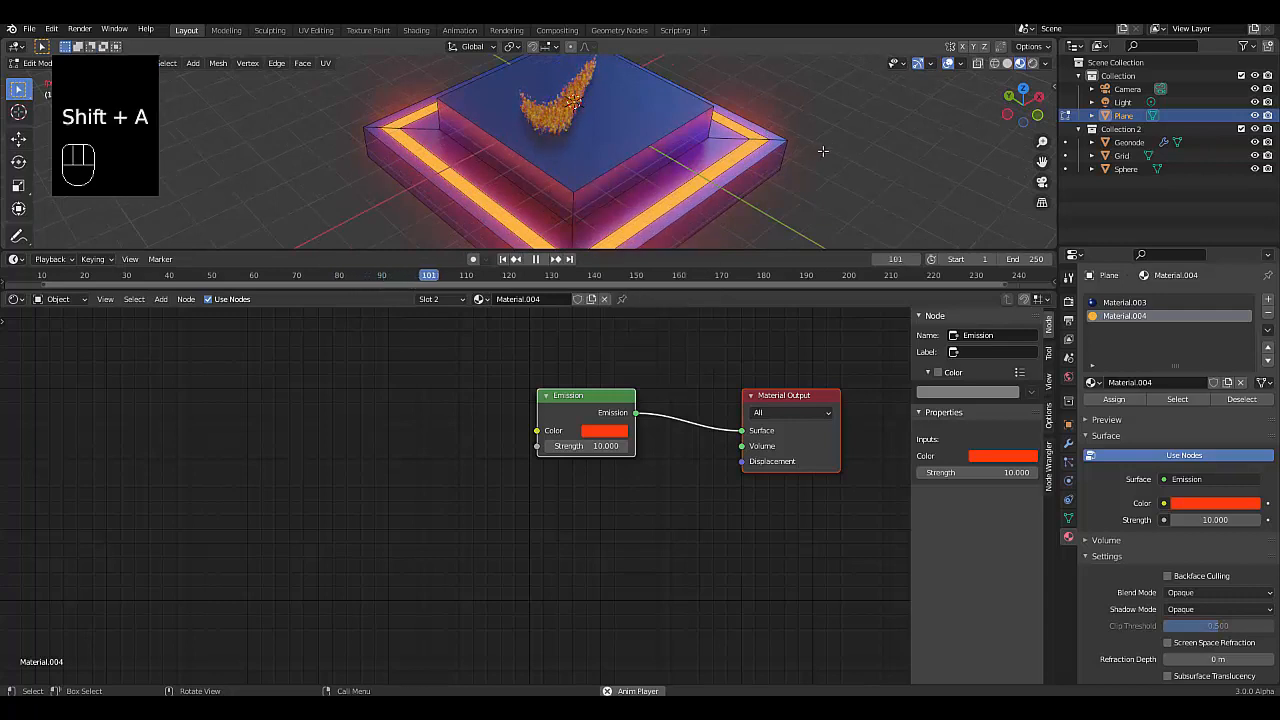
key("Tab")
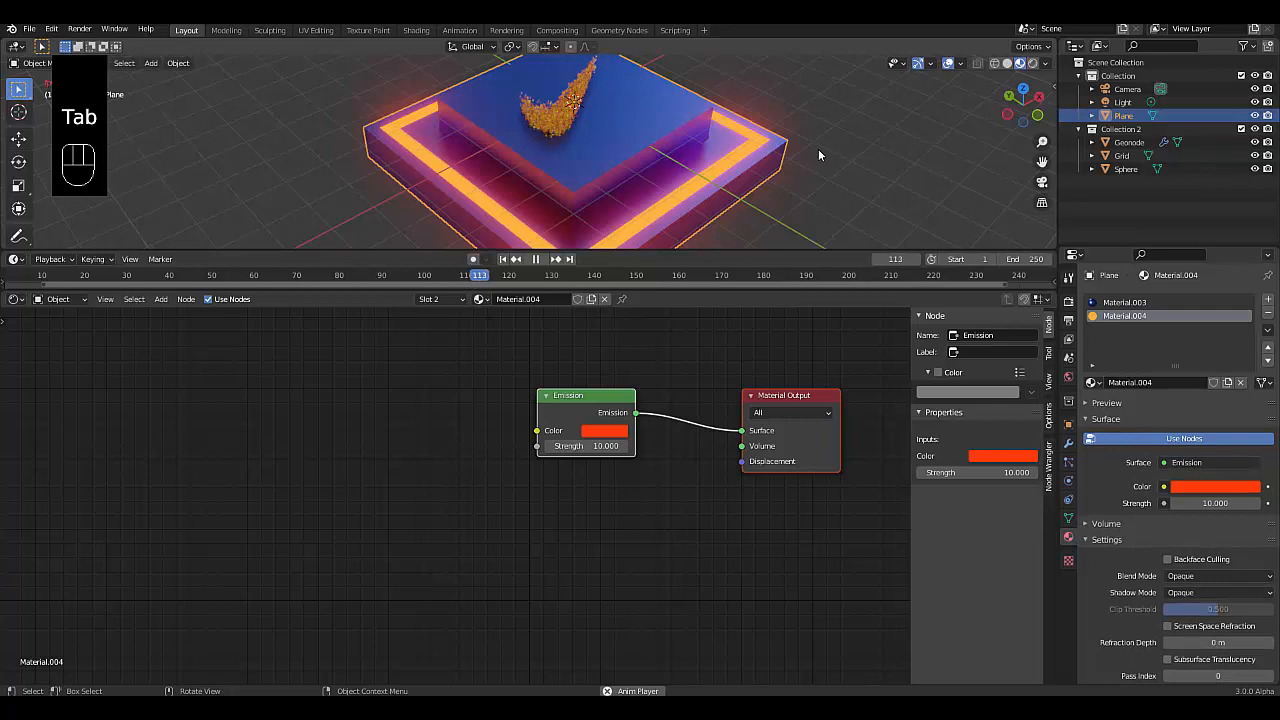
key("shift+a")
mouse_move(820, 150)
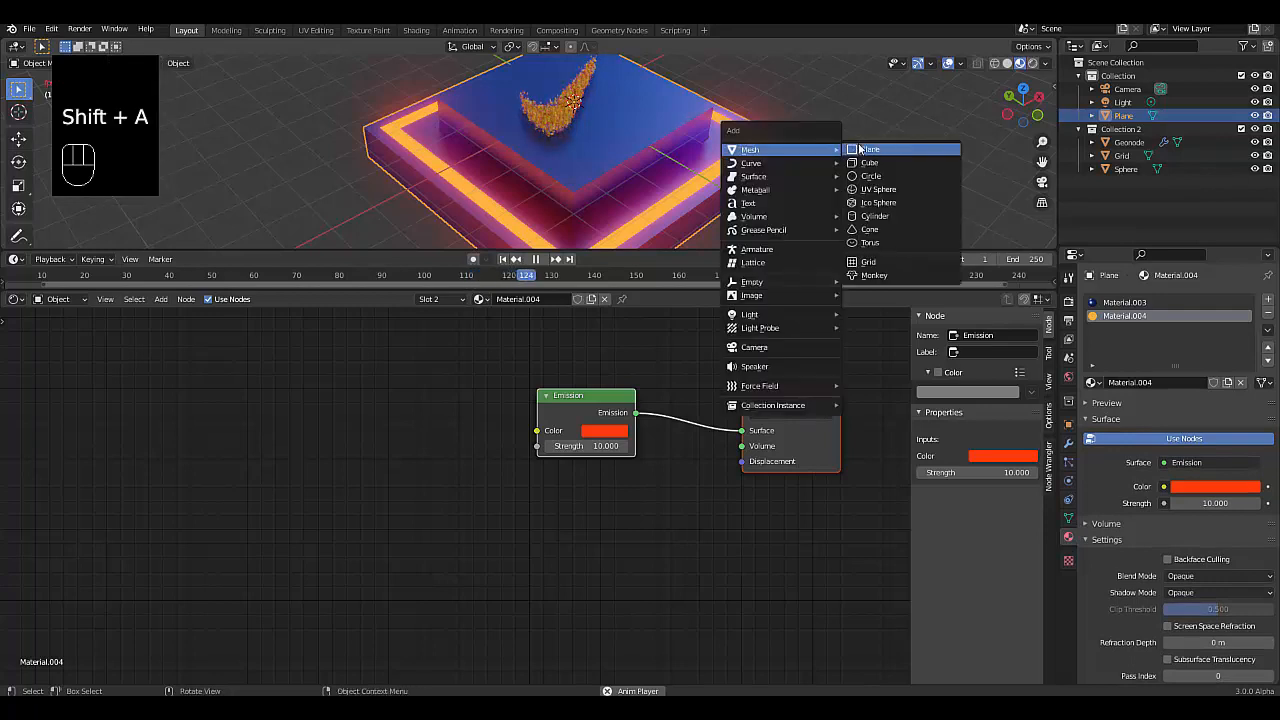
left_click(853, 149)
key("KP_1")
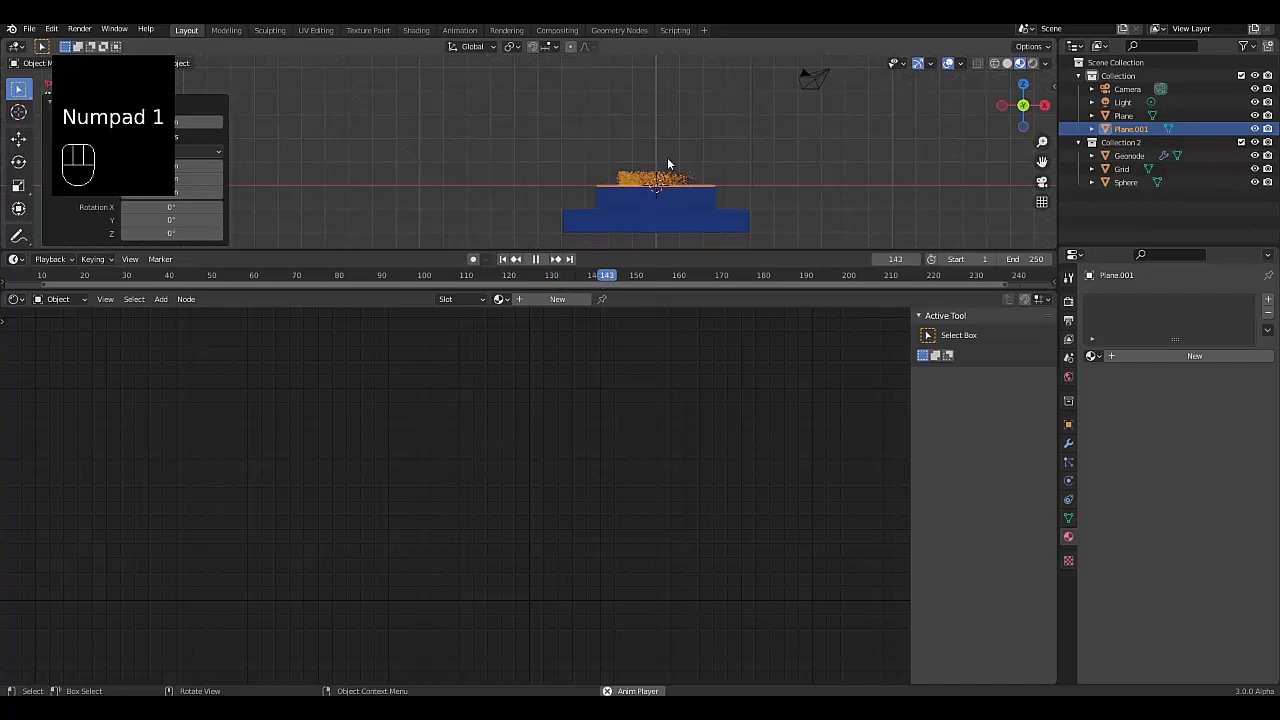
key("g")
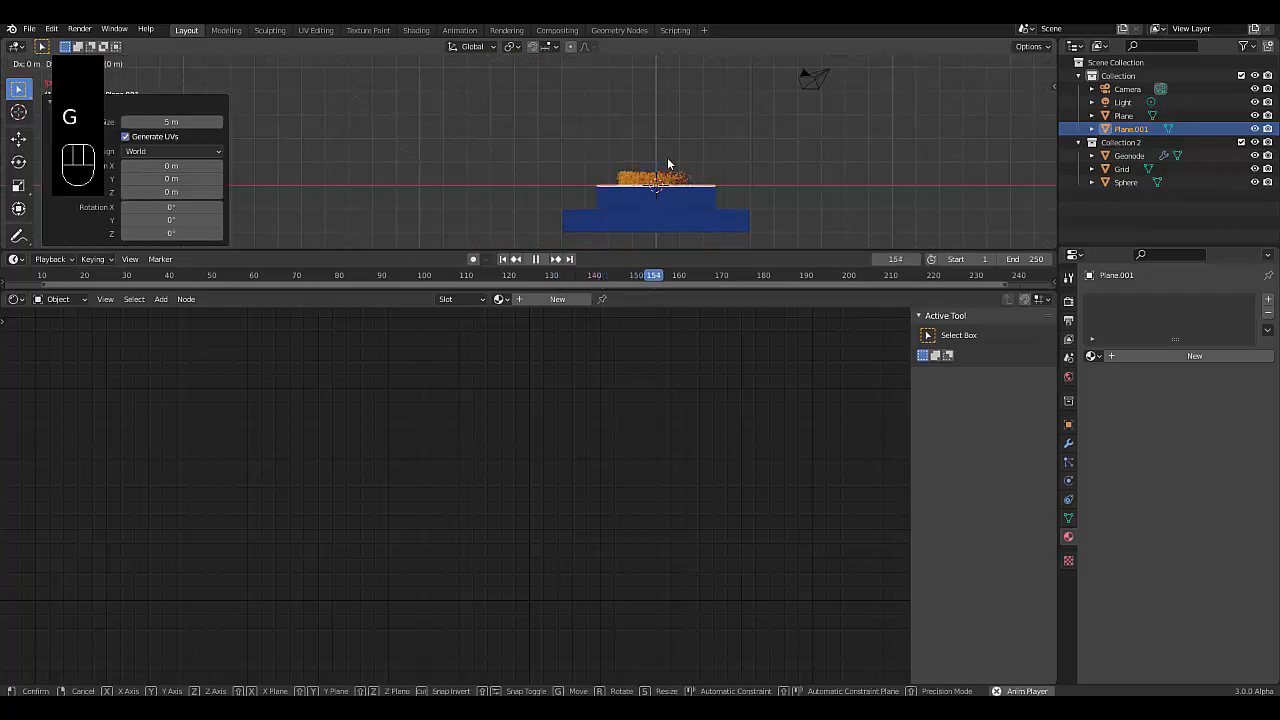
key("z")
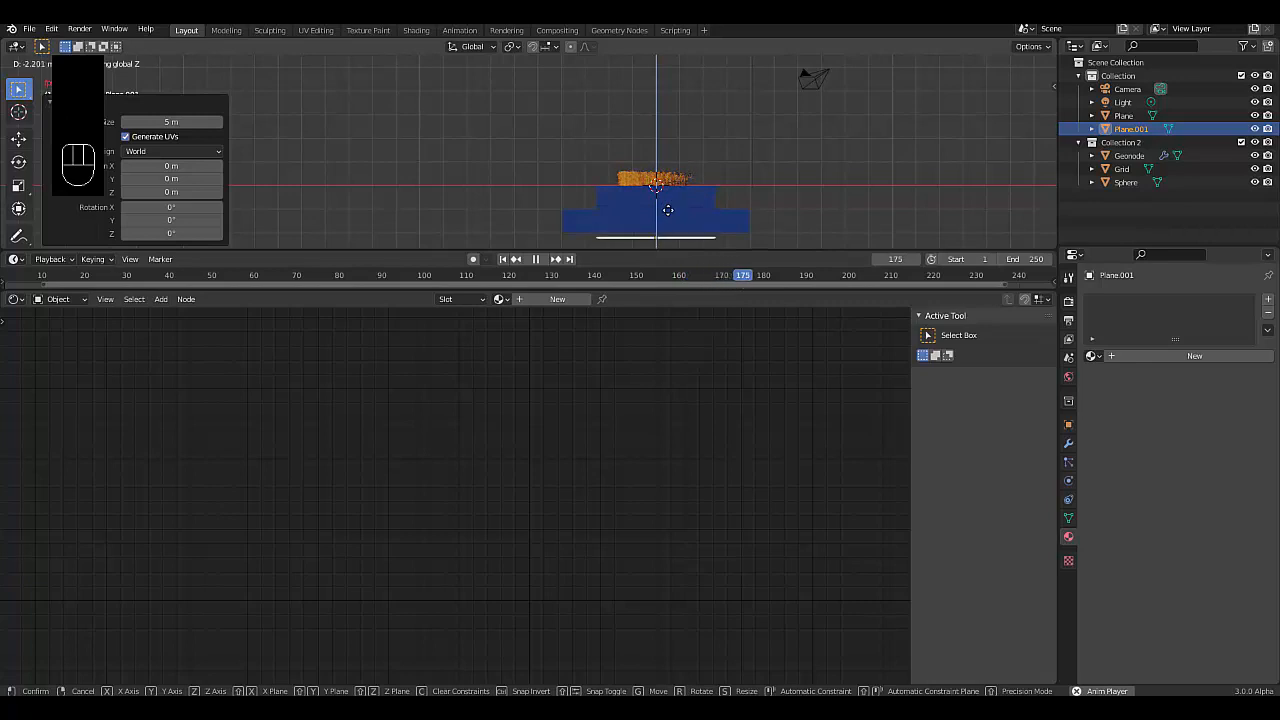
left_click(667, 213)
- Raise the new plane about 0.21 m along Z so it meets the underside of the base
scroll(645, 238, "up", 3)
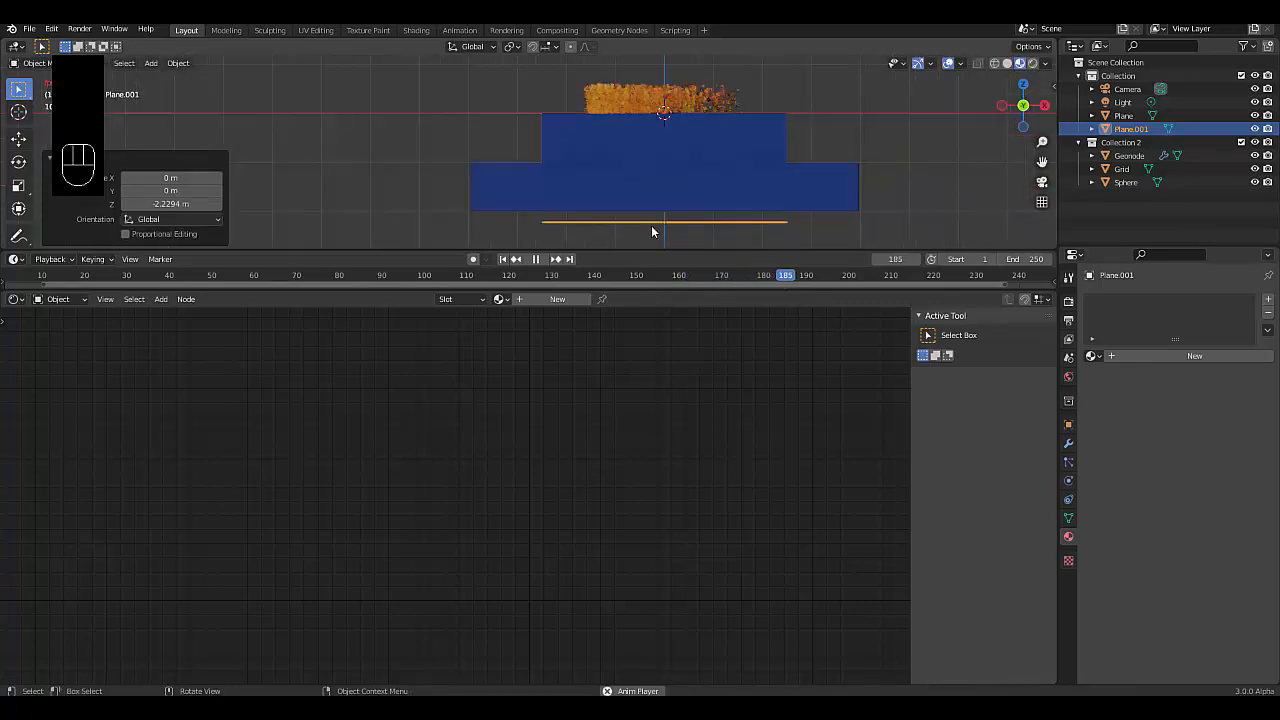
scroll(660, 212, "up", 5)
key("g")
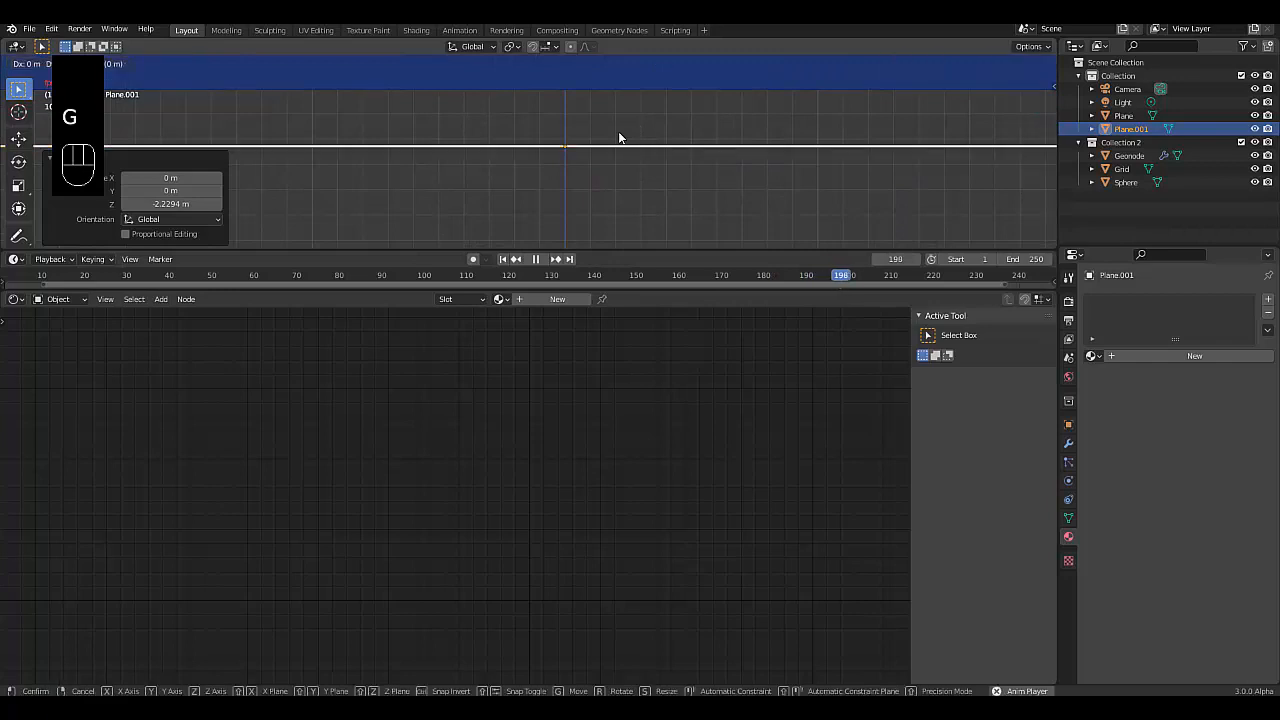
key("z")
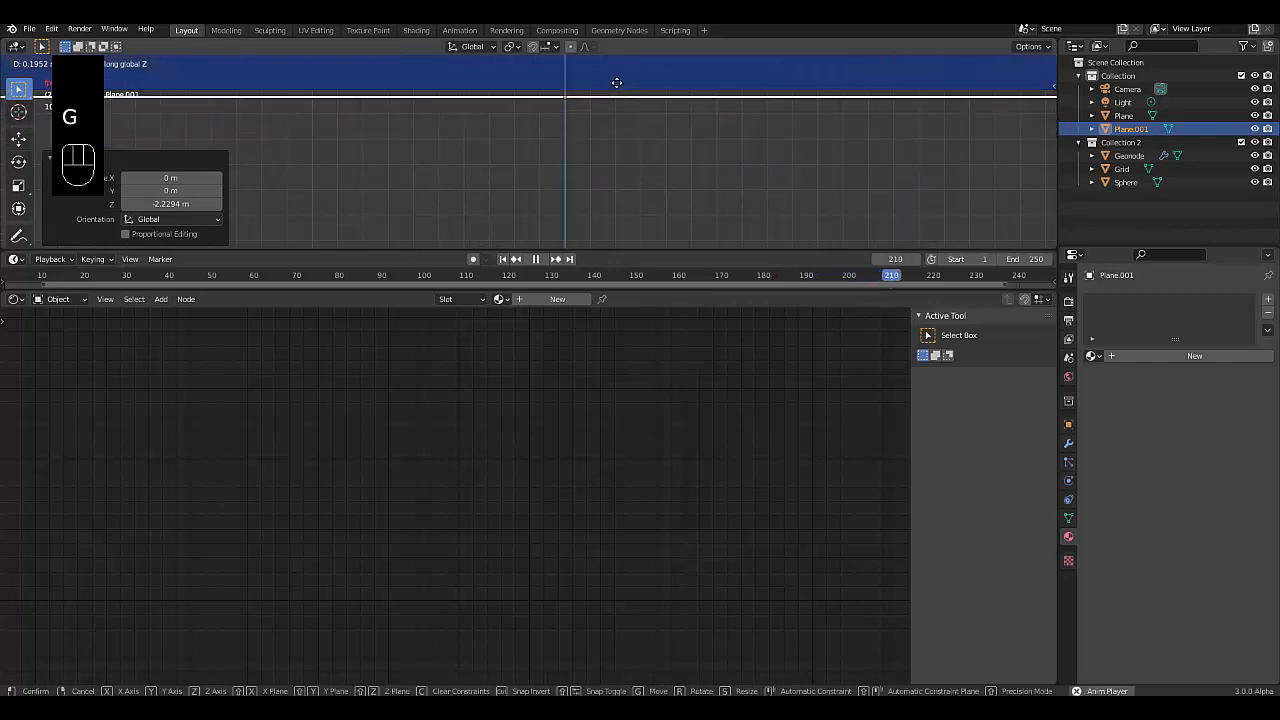
left_click(614, 79)
- Scale the plane under the base by a factor of 30 to form a wide floor
scroll(601, 141, "down", 4)
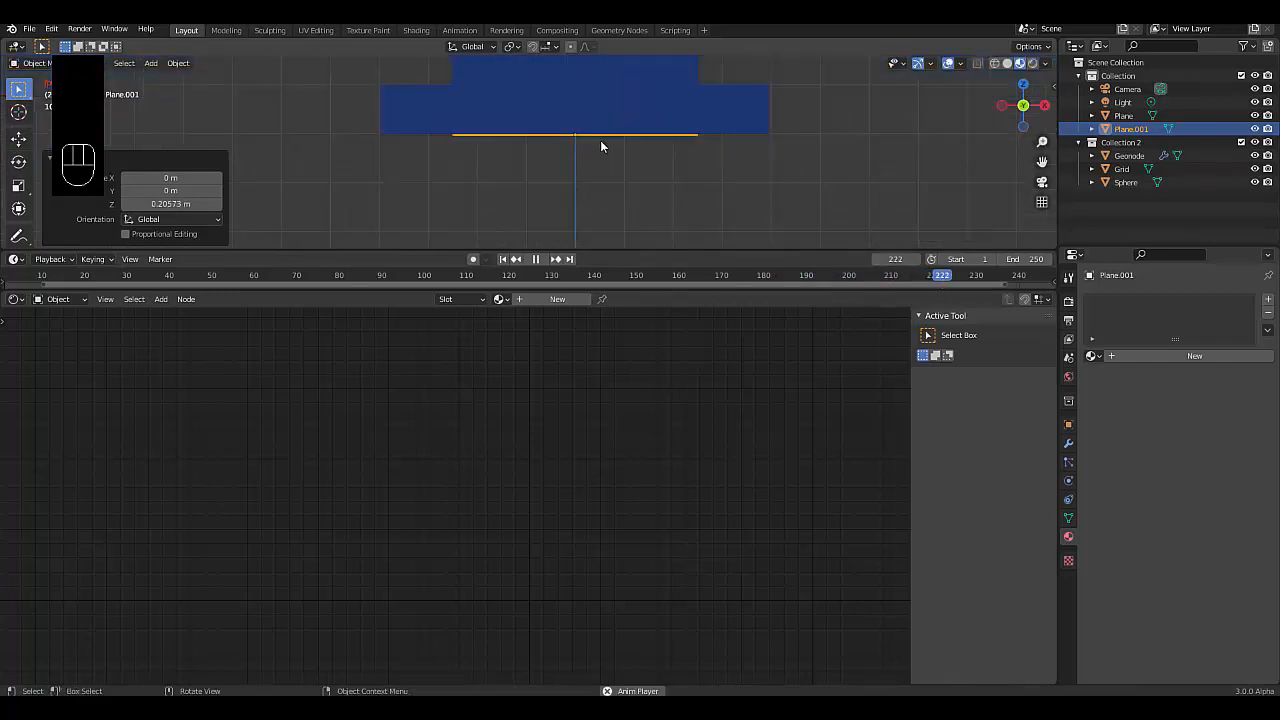
scroll(600, 141, "down", 3)
type("s")
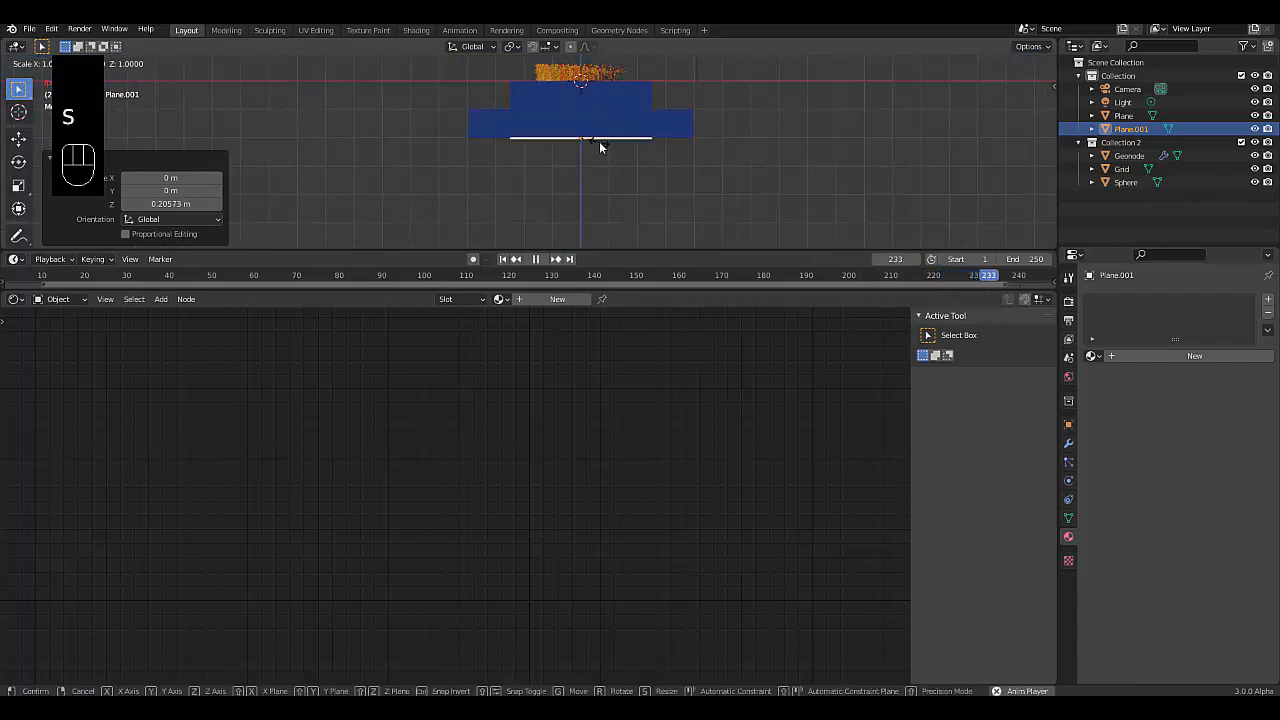
type("30")
key("Return")
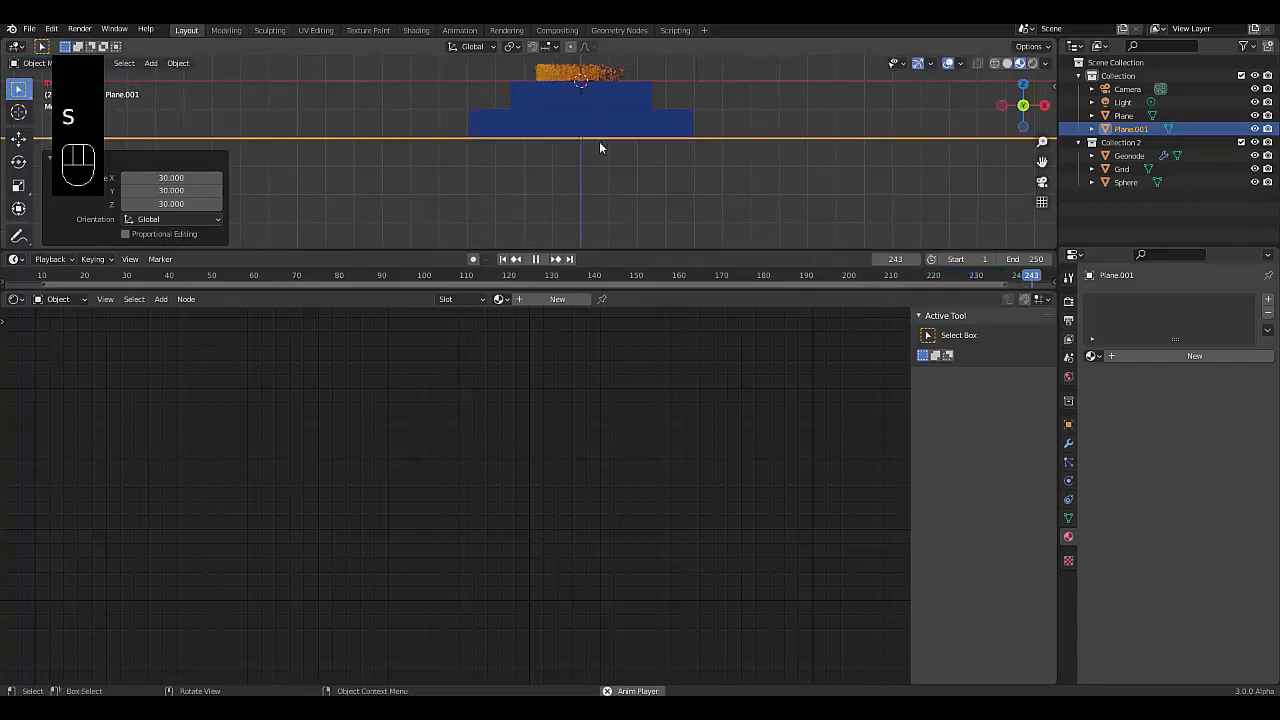
- Give the floor plane a new material with a black base color, HSV value 0
scroll(592, 142, "down", 5)
middle_click_drag(592, 142, 680, 205)
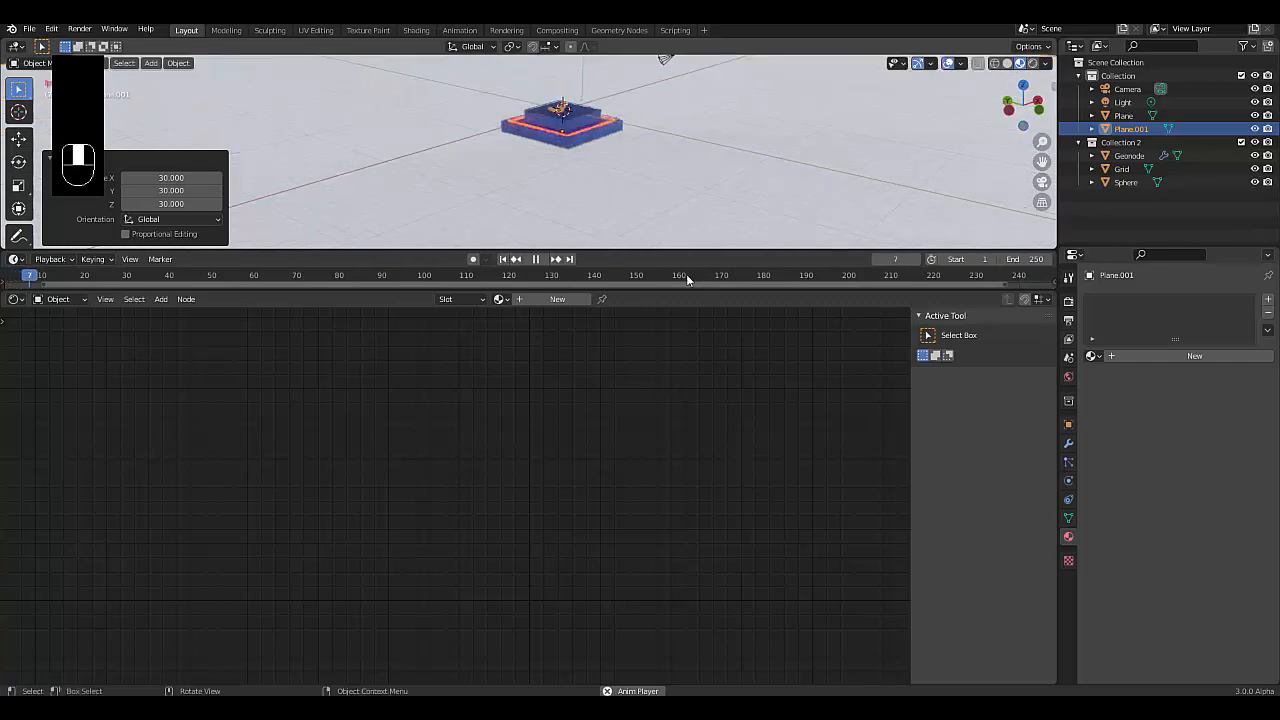
left_click(555, 298)
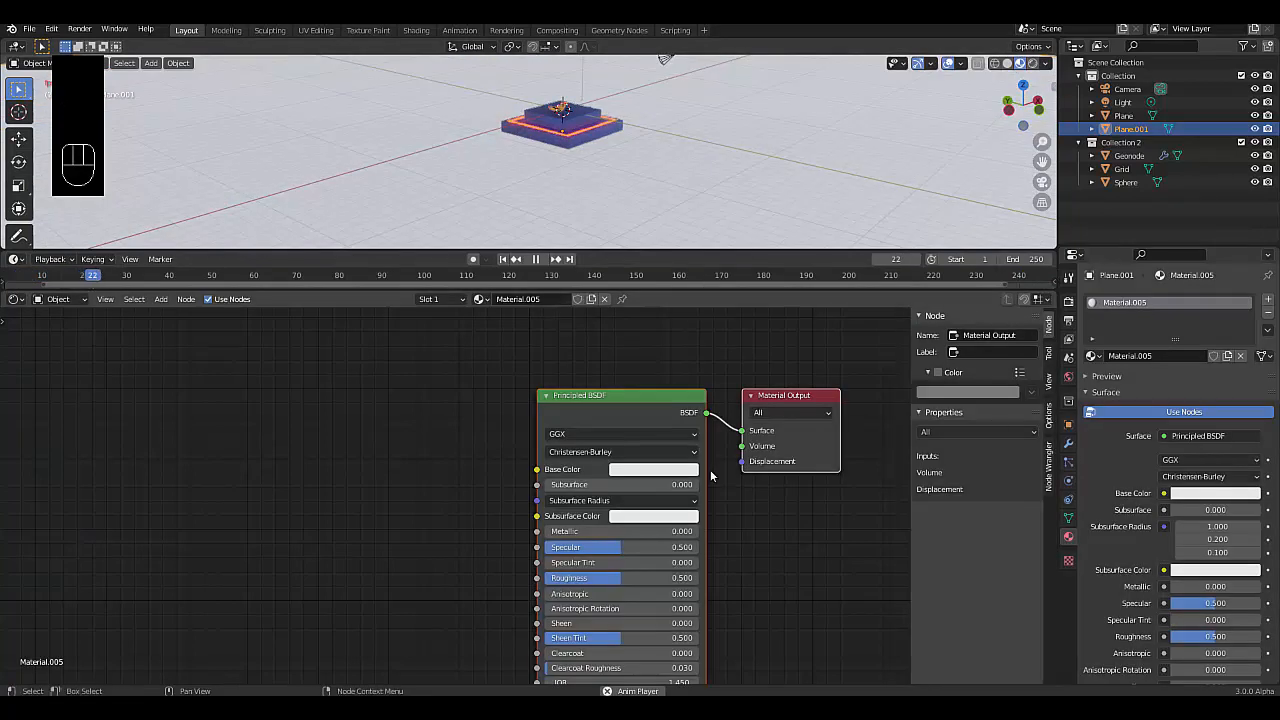
left_click(675, 470)
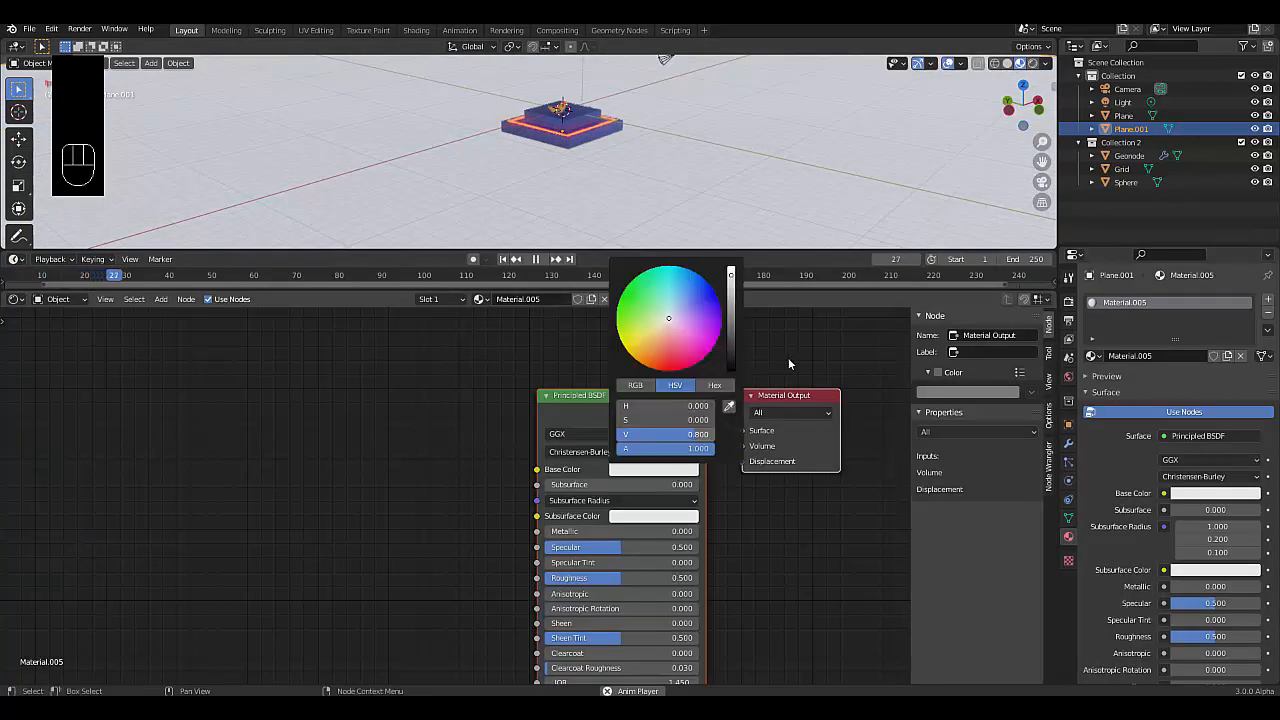
left_click(646, 473)
left_click_drag(729, 344, 730, 372)
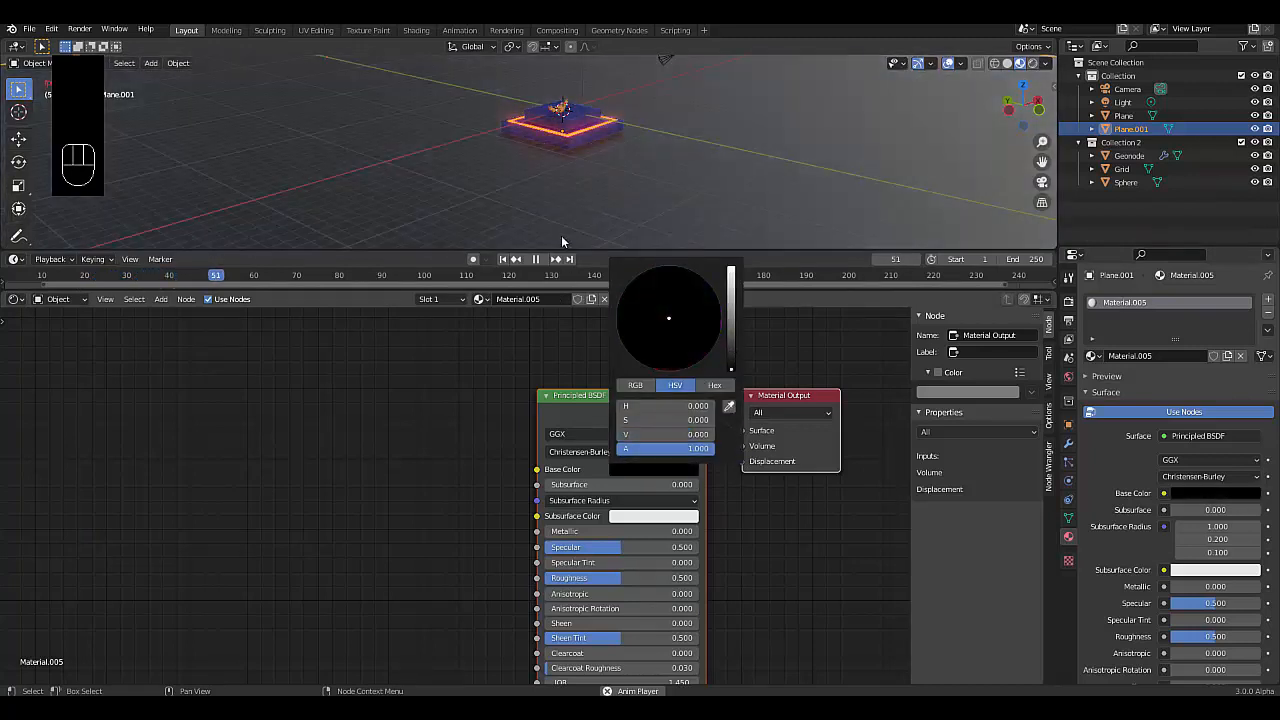
- Align the scene camera to an angled view looking down on the base and sphere logo
scroll(516, 137, "up", 5)
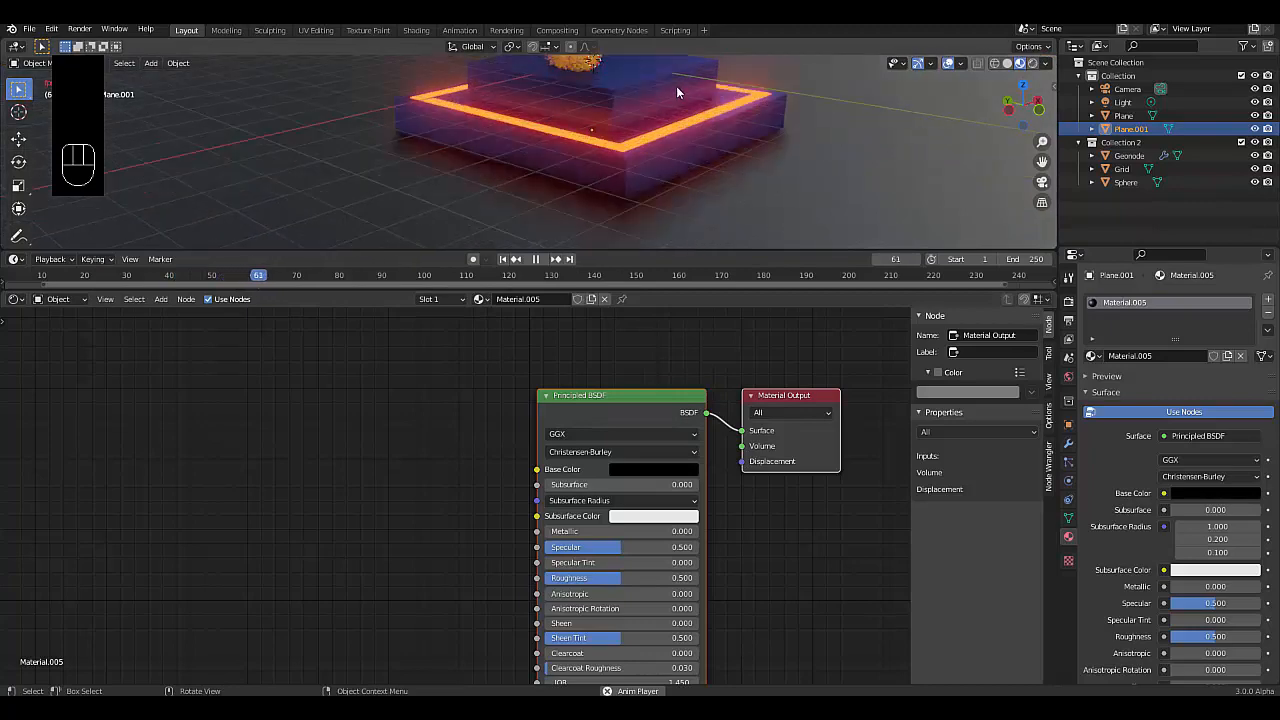
middle_click_drag(676, 86, 578, 148)
scroll(600, 136, "down", 5)
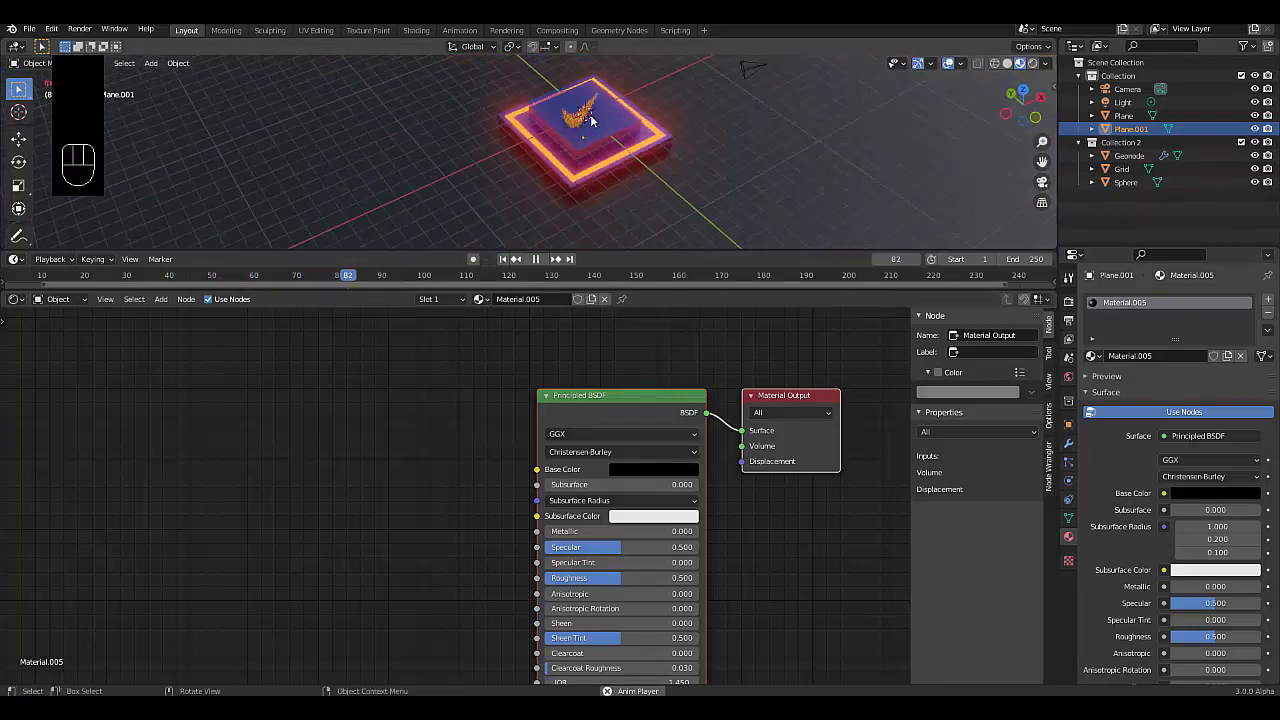
scroll(590, 118, "up", 2)
mouse_move(596, 115)
middle_mouse_down()
mouse_move(577, 98)
mouse_move(578, 120)
middle_mouse_up()
scroll(578, 122, "up", 4)
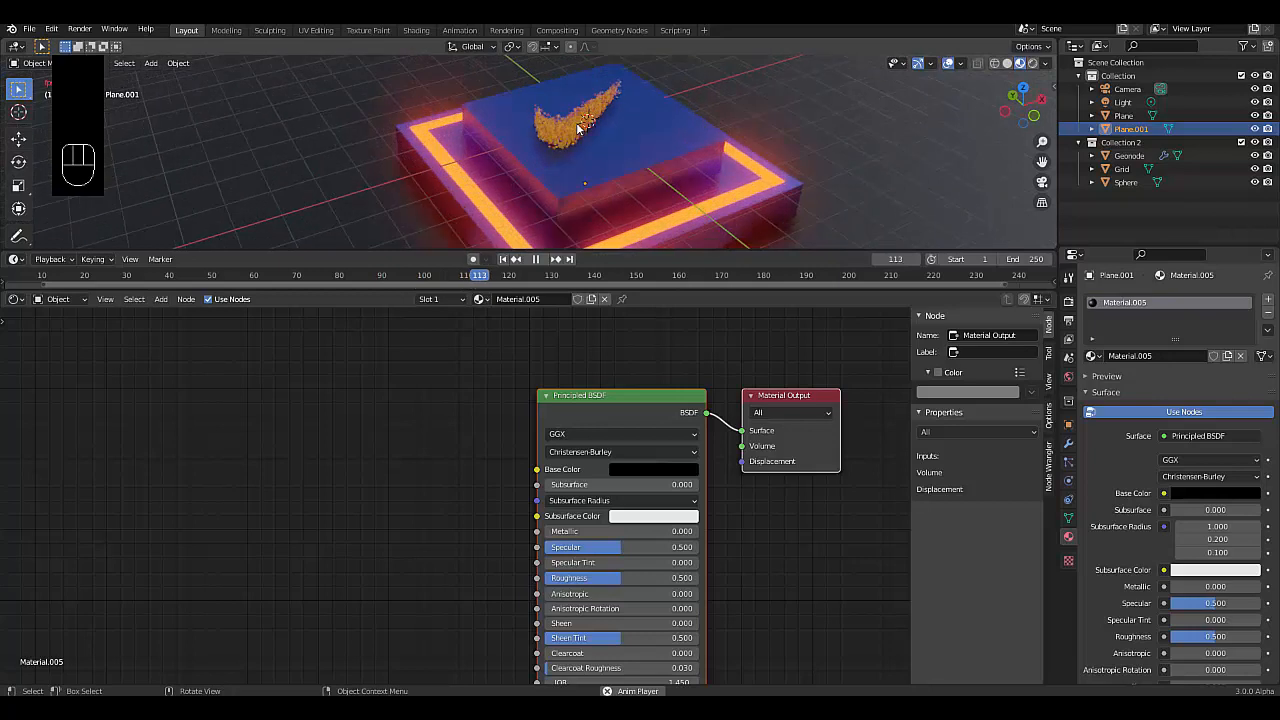
scroll(578, 125, "down", 3)
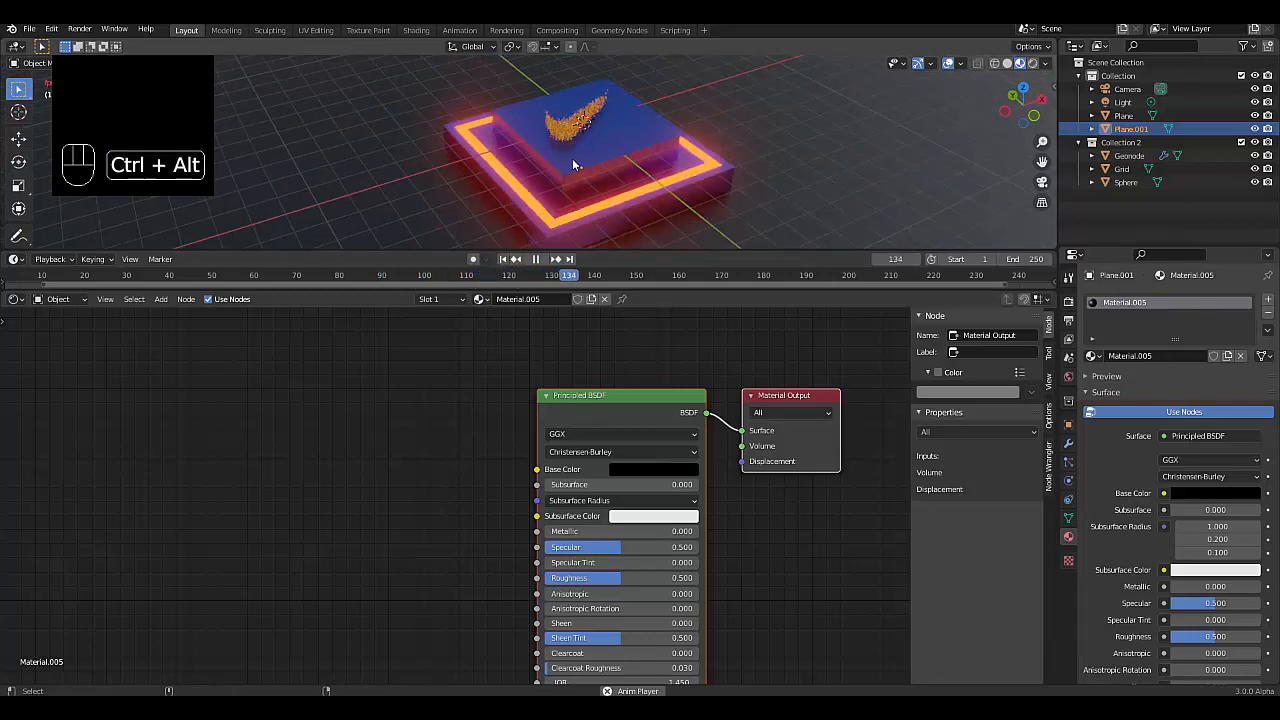
key("ctrl+alt+KP_0")
scroll(569, 156, "down", 4)
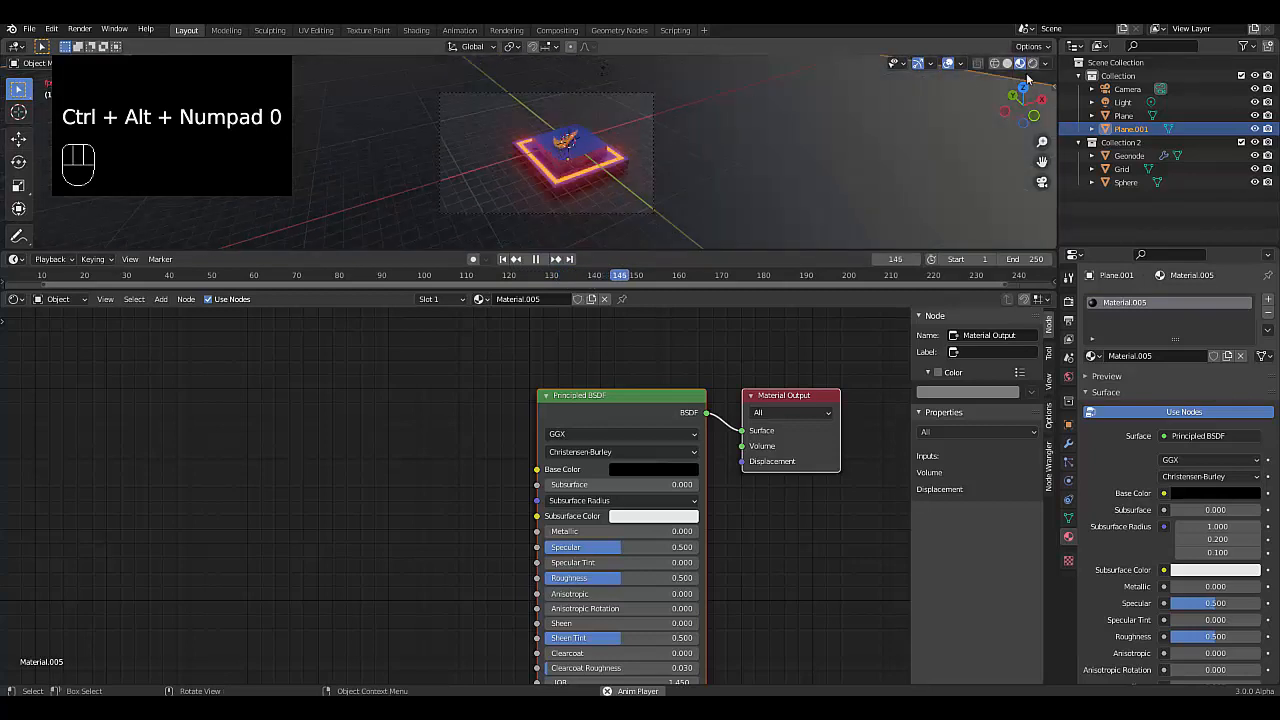
left_click_drag(1127, 89, 955, 104)
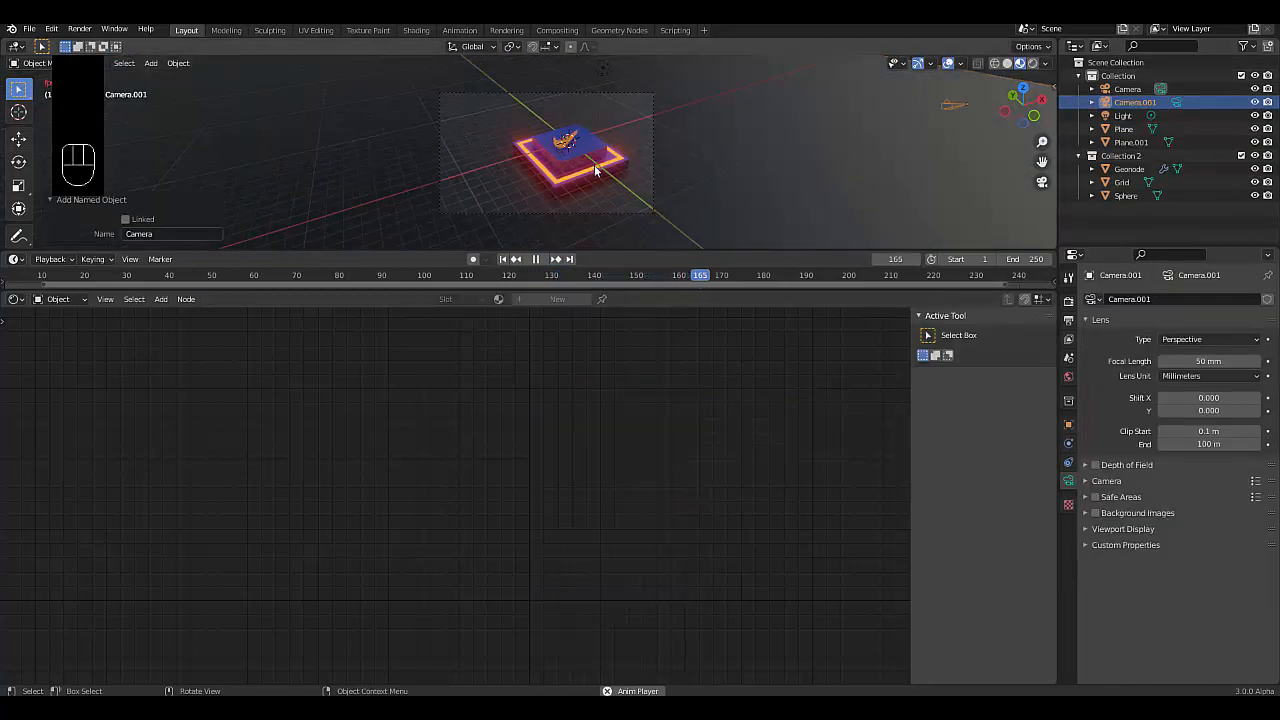
key("g")
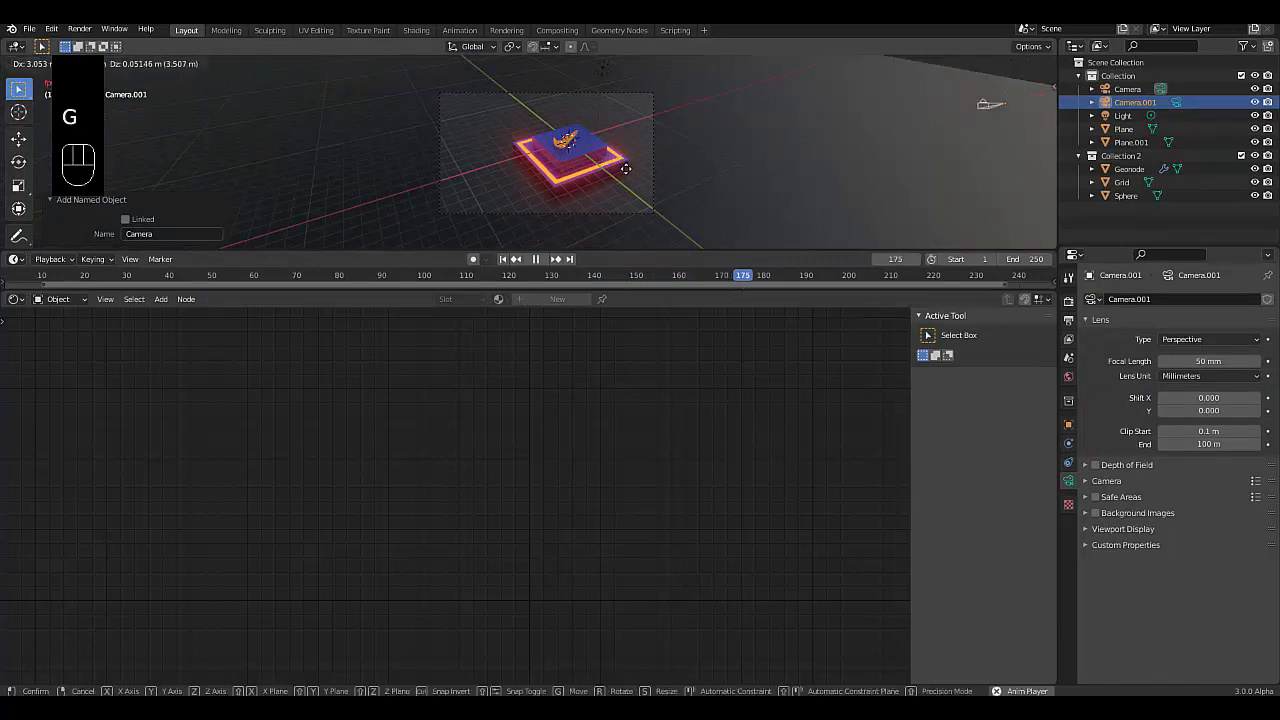
right_click(630, 168)
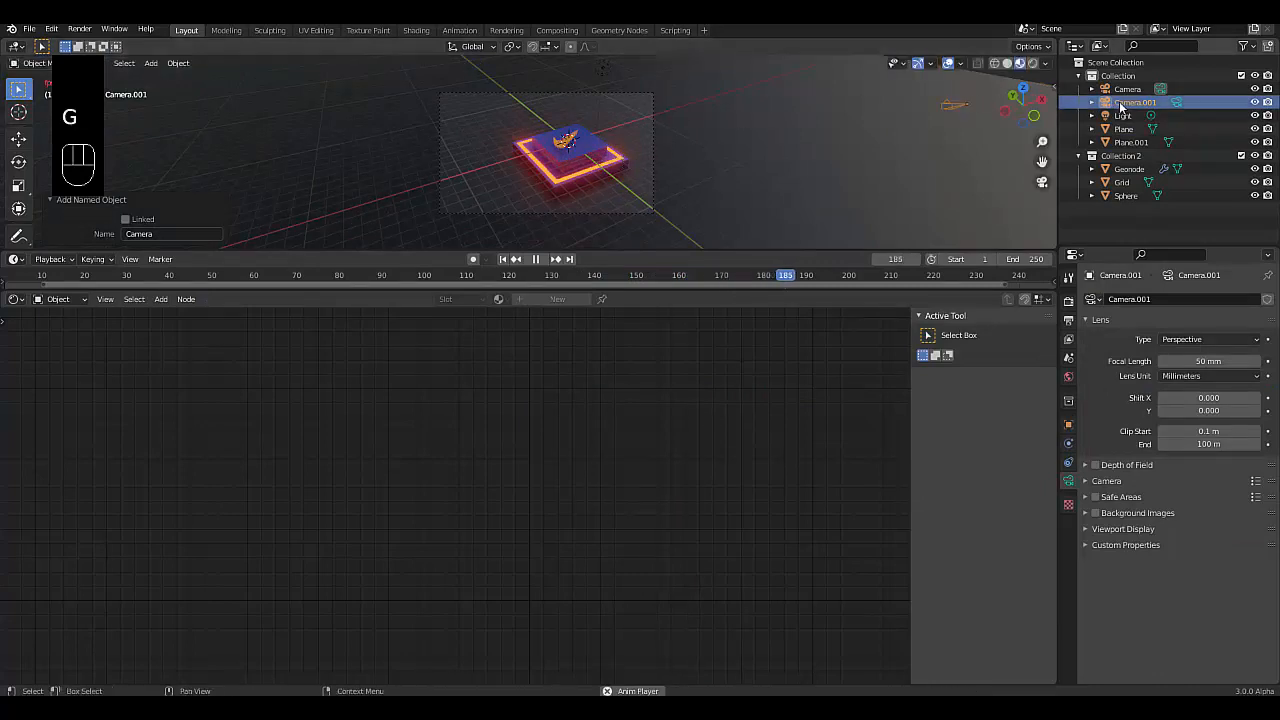
left_click(1138, 142)
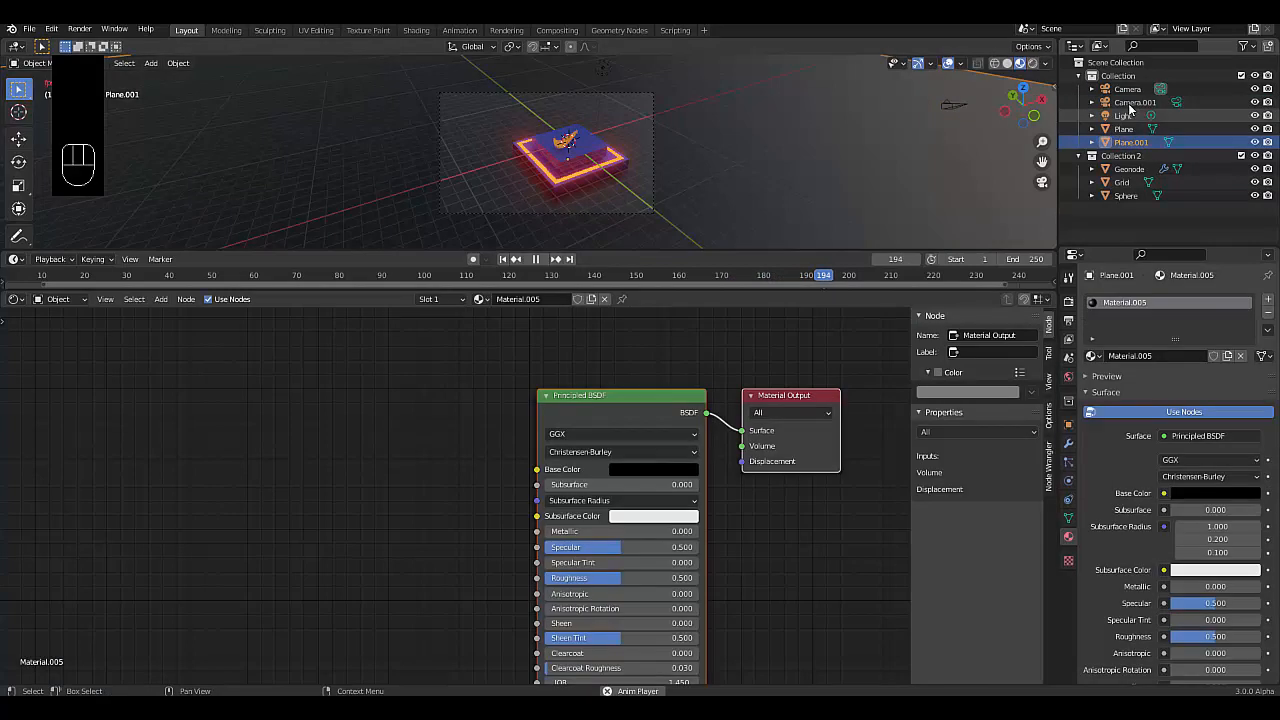
left_click(1134, 102)
key("x")
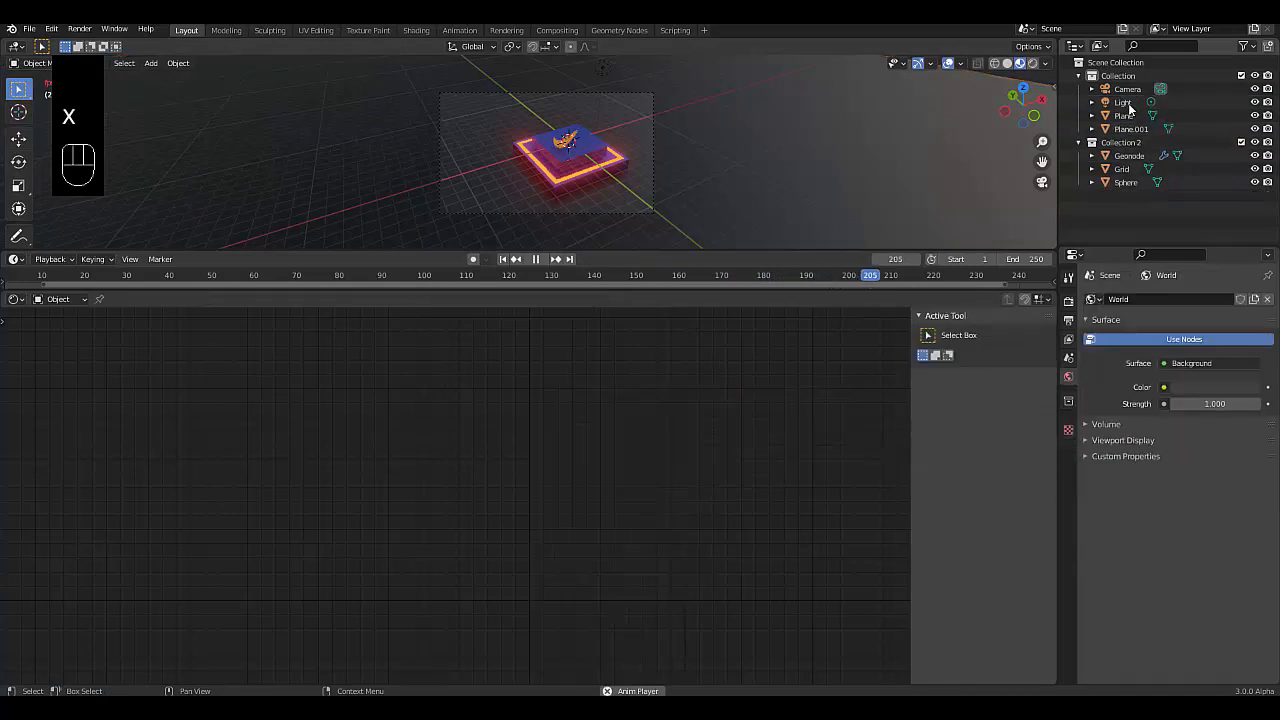
- Move the original camera about 0.78 m in X, -0.52 m in Y and -0.09 m in Z to reframe the base
left_click(1096, 91)
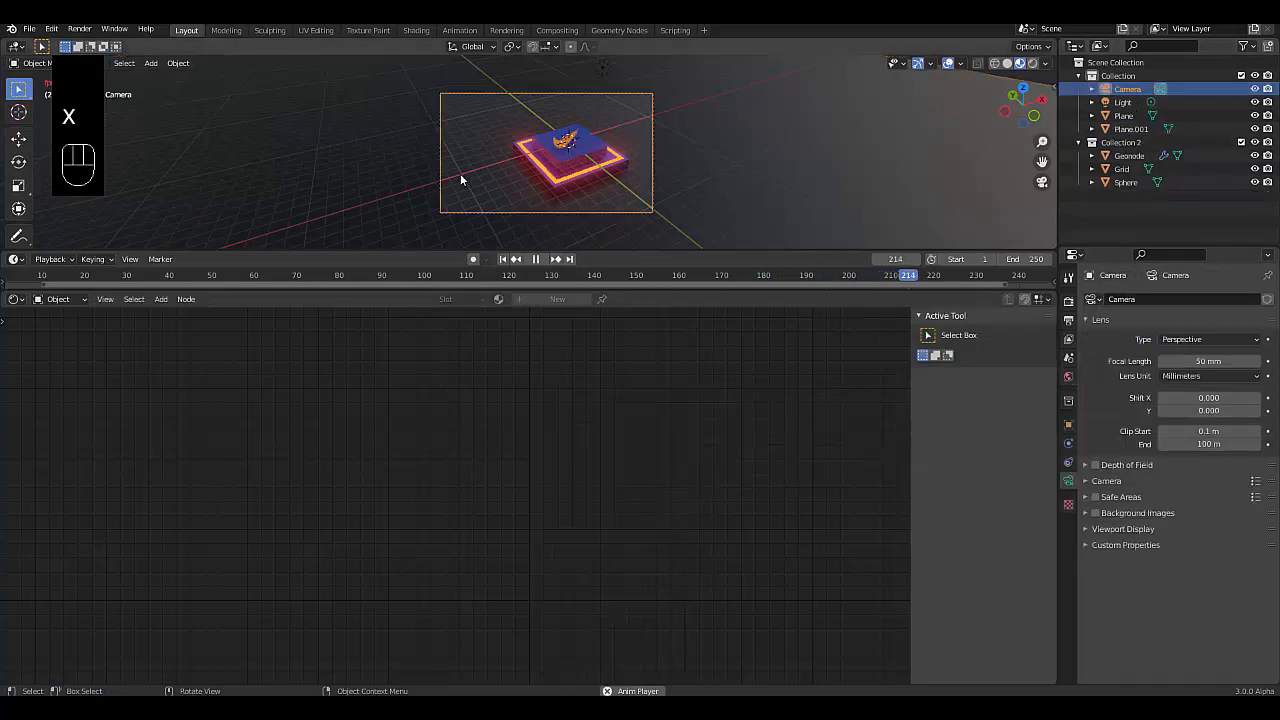
key("g")
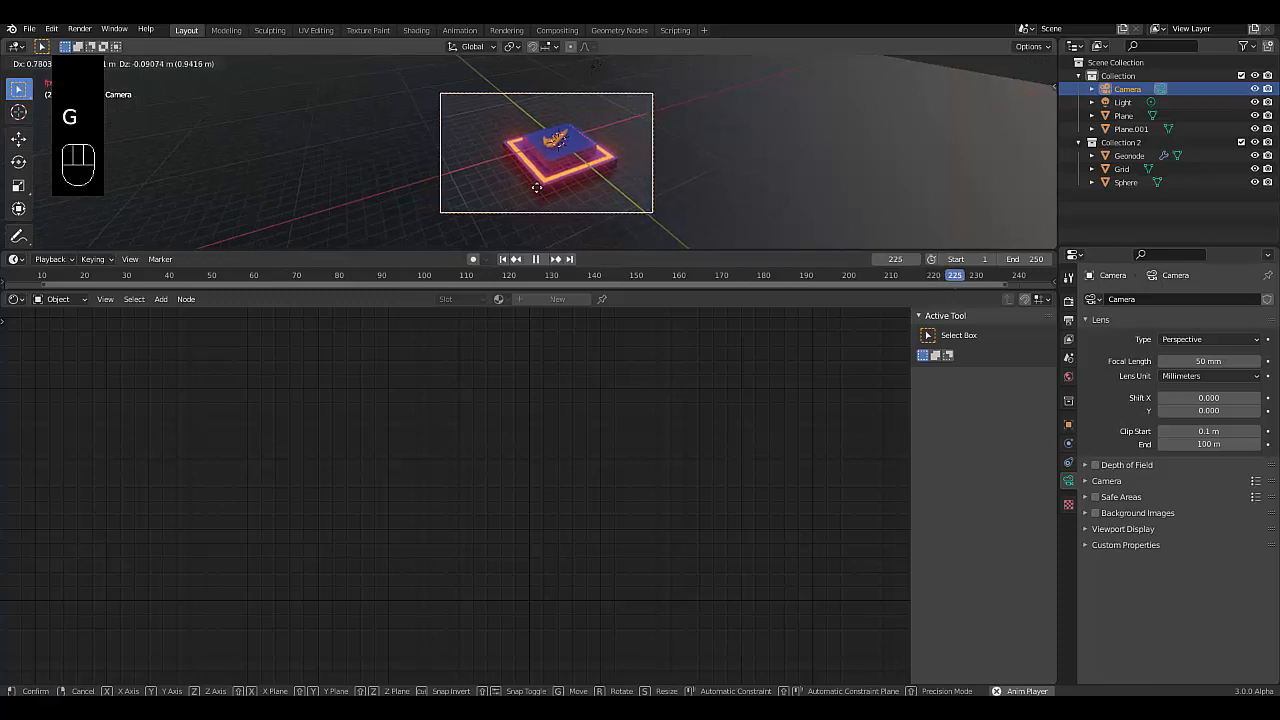
left_click(537, 193)
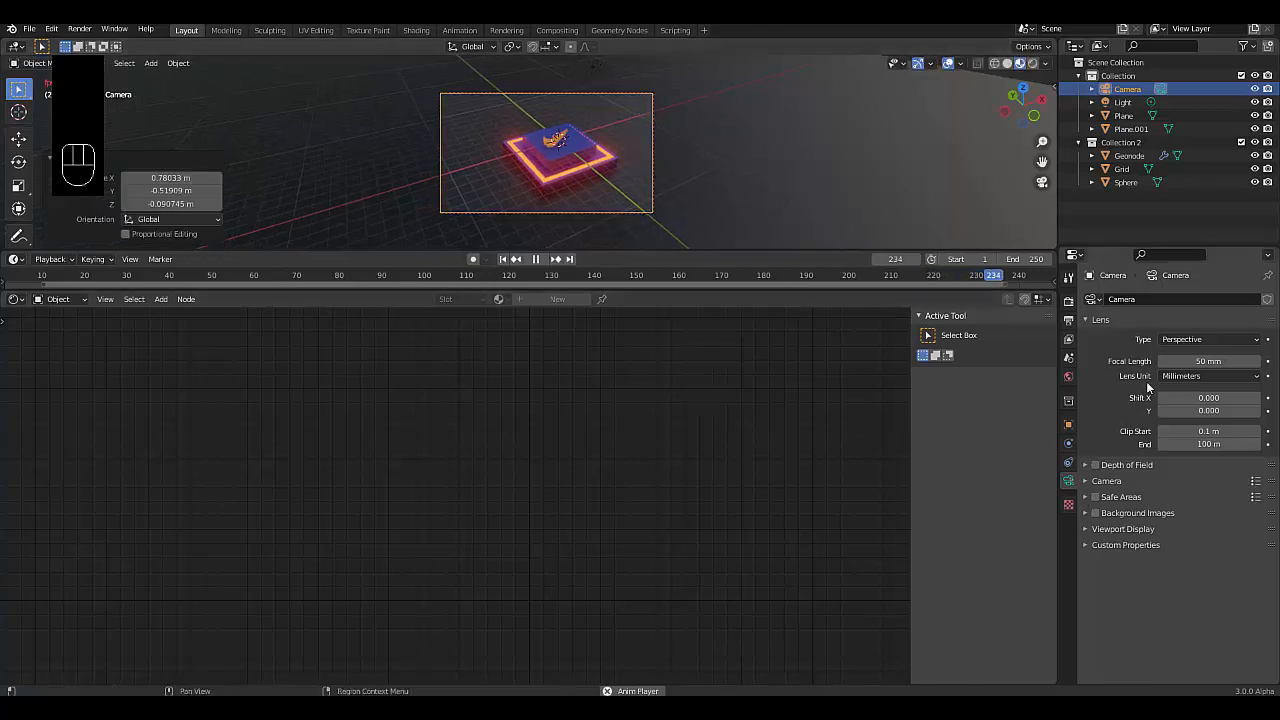
- Set the camera's focal length to 68 mm for a tighter framing of the base
left_click(1185, 361)
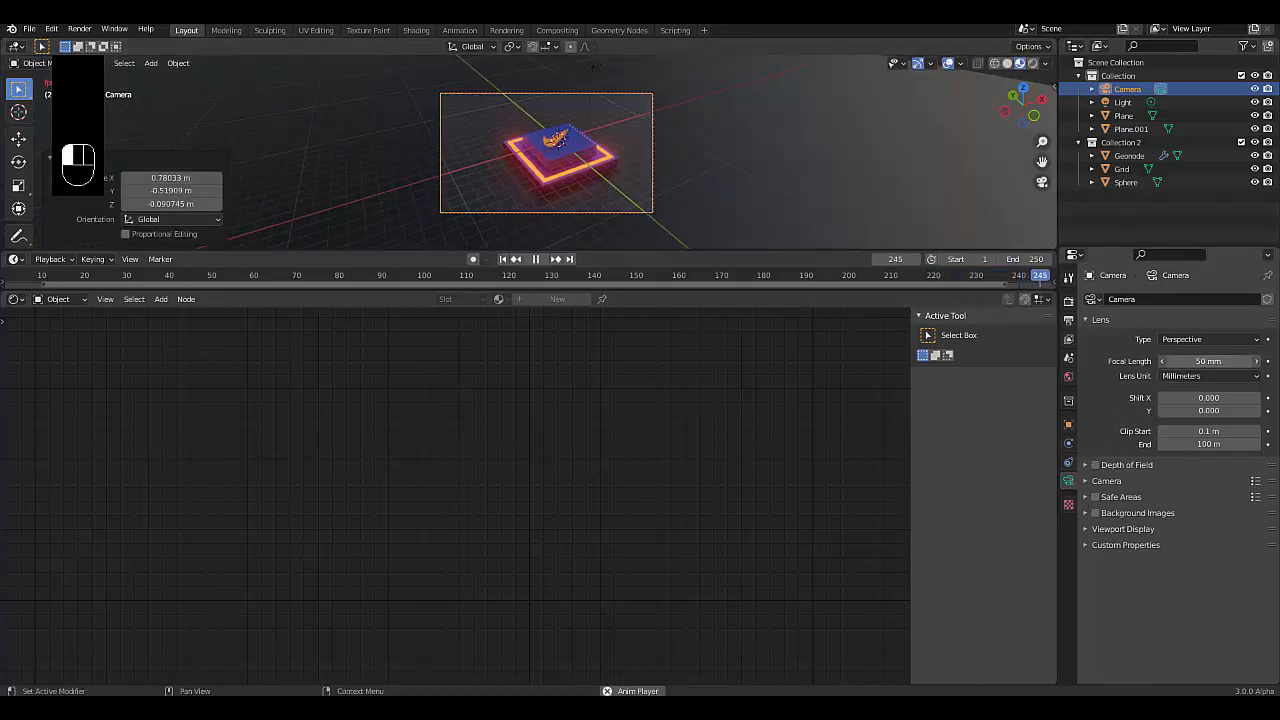
left_click_drag(1185, 361, 1203, 361)
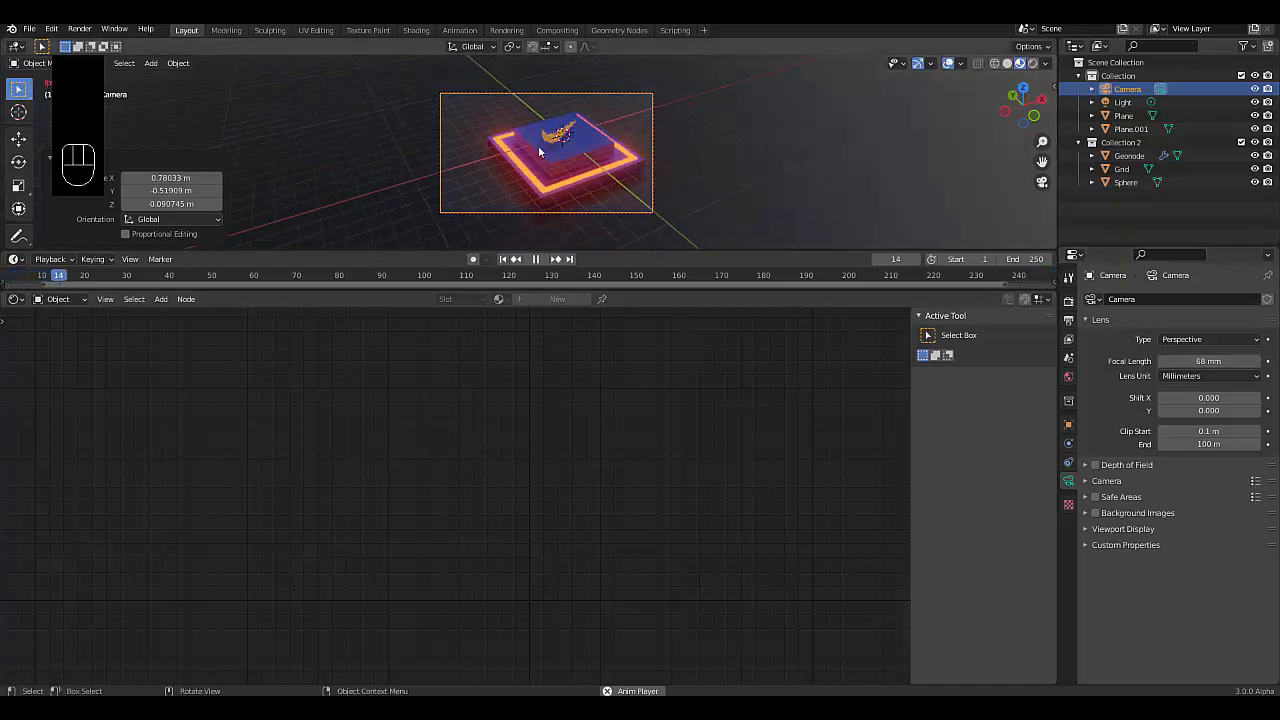
scroll(555, 143, "up", 4)
scroll(650, 135, "up", 2)
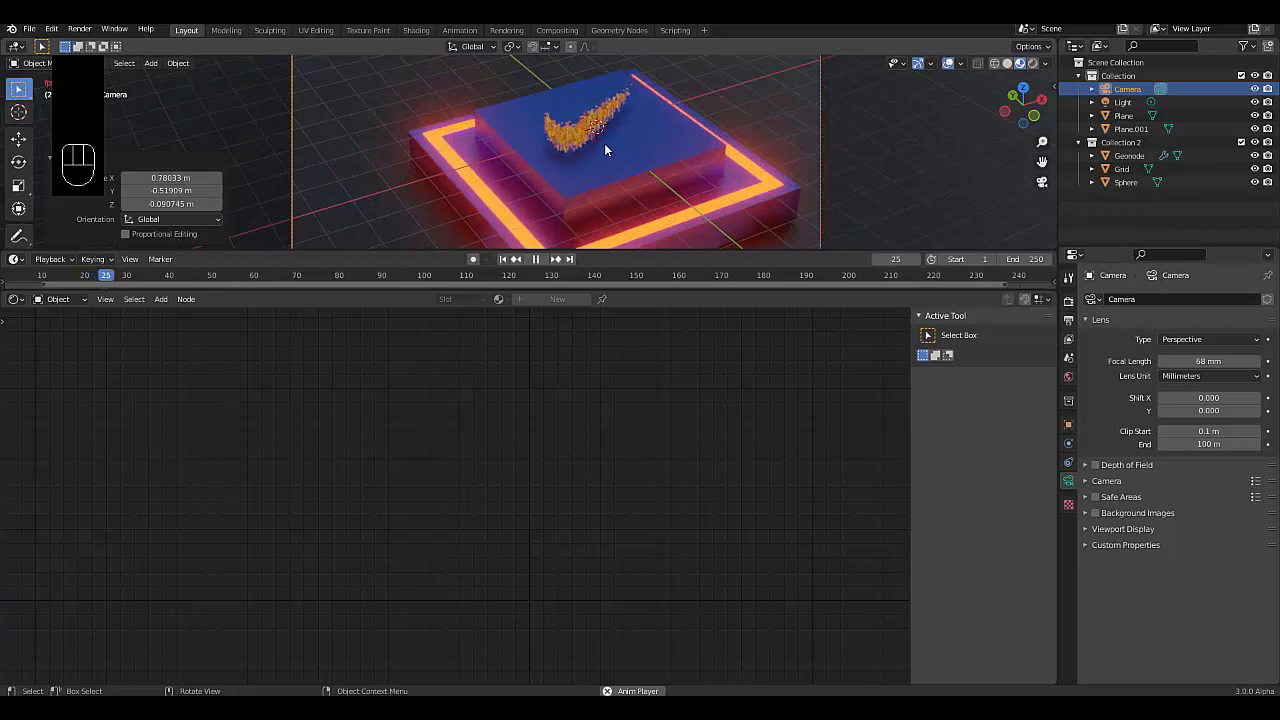